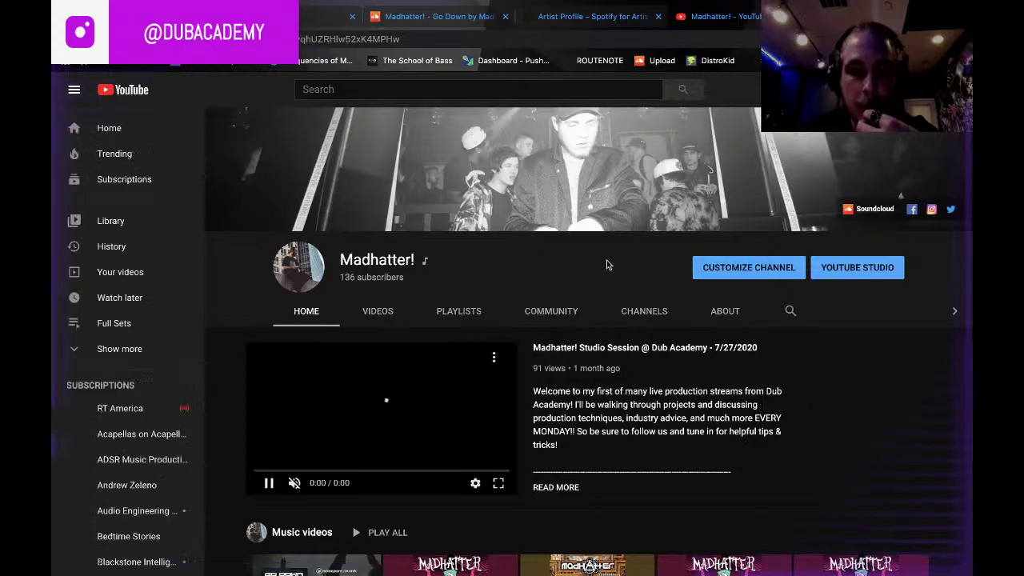
# Step: Look over the artist's YouTube channel page and its videos
pyautogui.scroll(-4, 607, 260)
pyautogui.scroll(-3, 368, 314)
pyautogui.scroll(7, 368, 315)
pyautogui.click(368, 315)
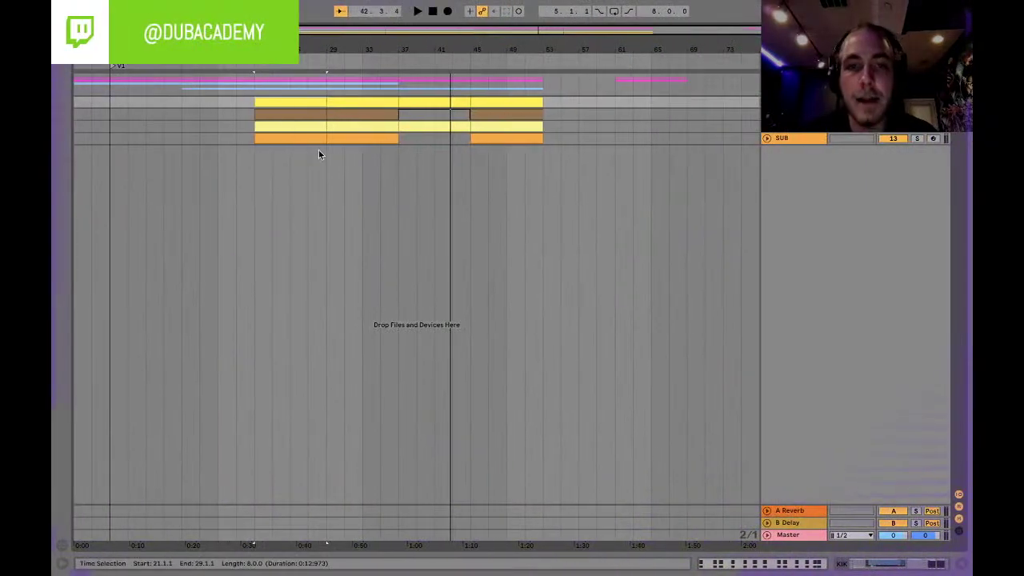
# Step: Start a new Live set and delete the unneeded template group tracks from AUX through VOX
pyautogui.press('super+n')
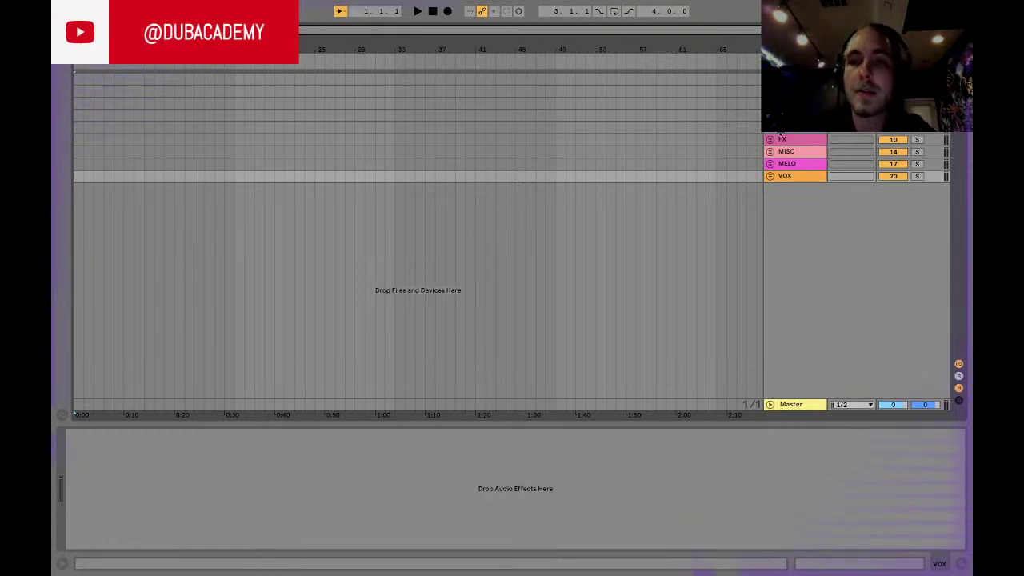
pyautogui.click(788, 104)
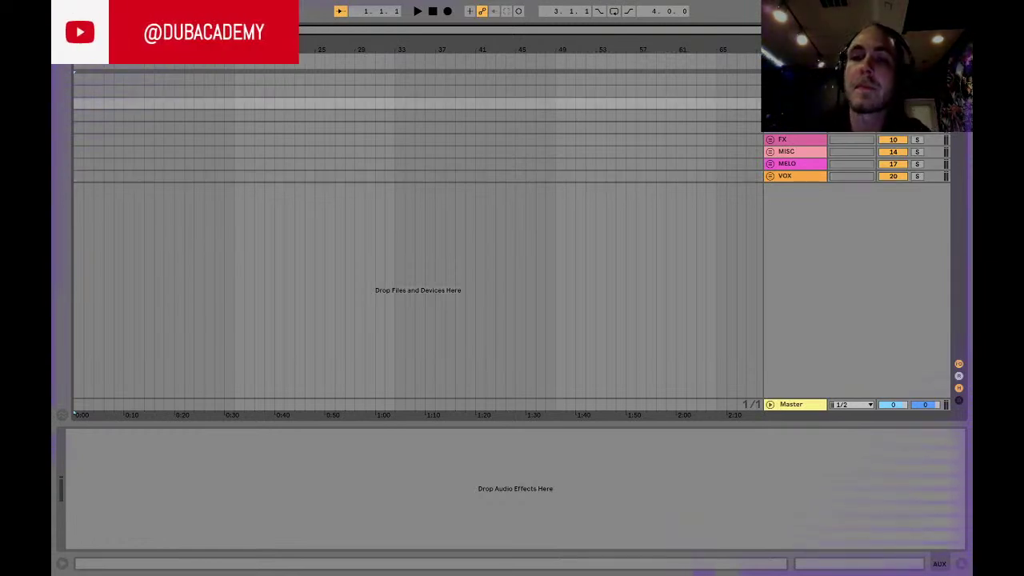
pyautogui.click(784, 176)
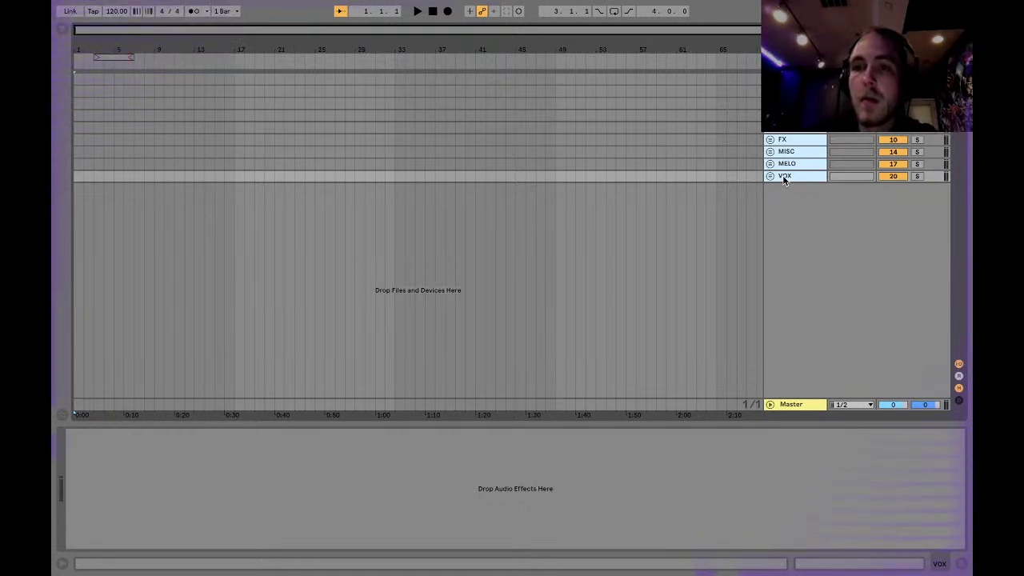
pyautogui.press('Delete')
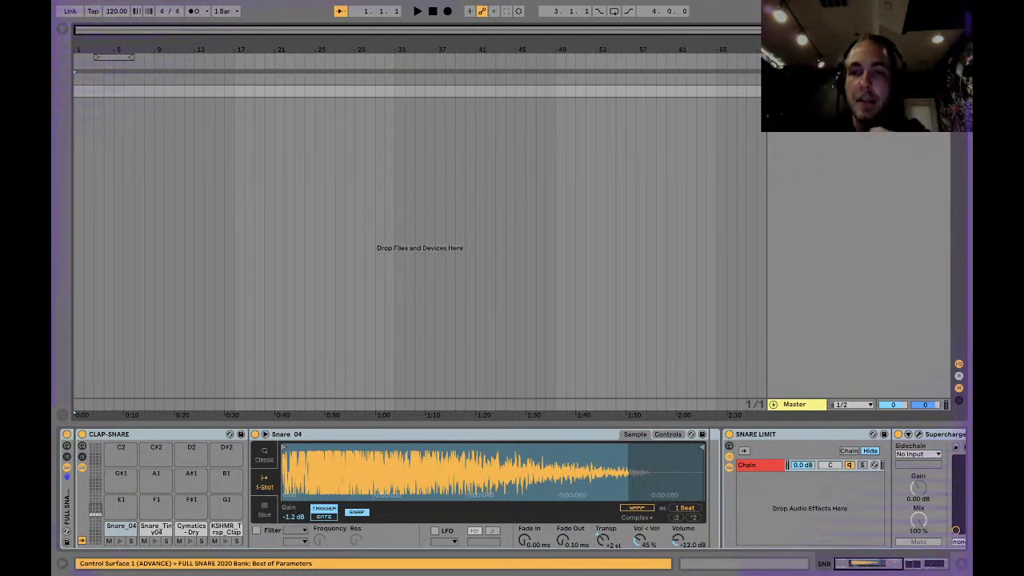
pyautogui.press('Delete')
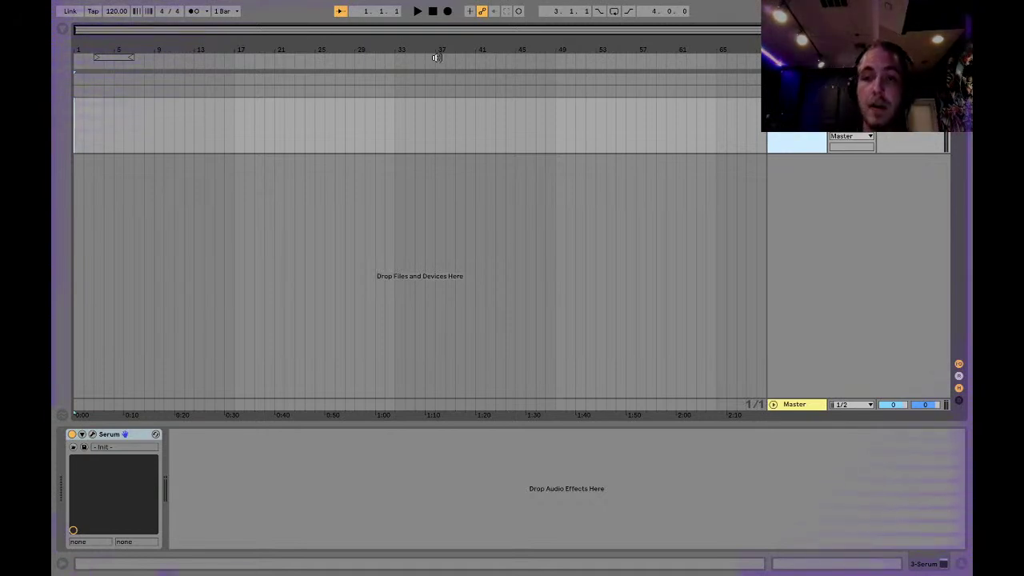
# Step: Set the project tempo to 140 BPM
pyautogui.click(114, 12)
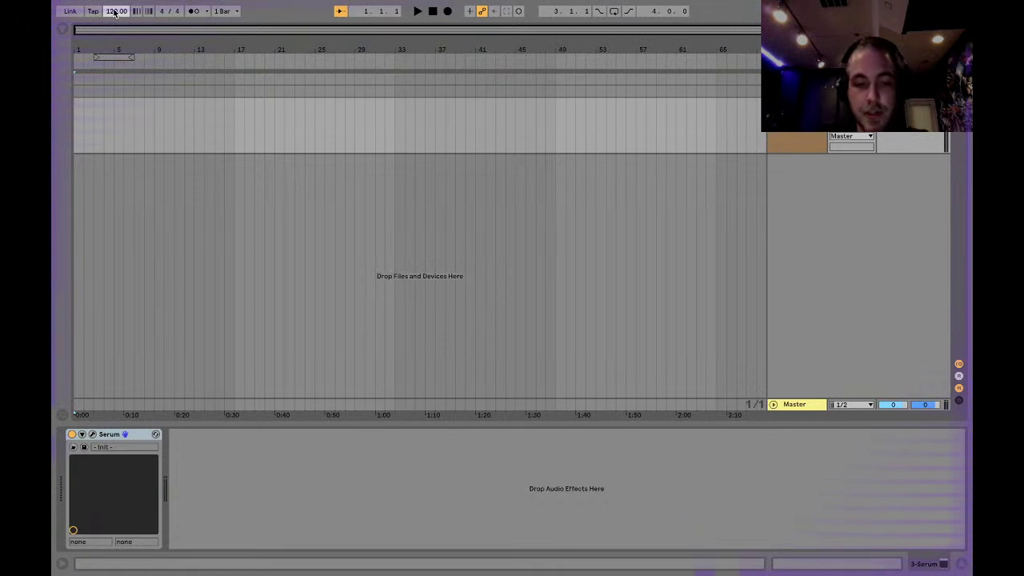
pyautogui.write('140')
pyautogui.press('Return')
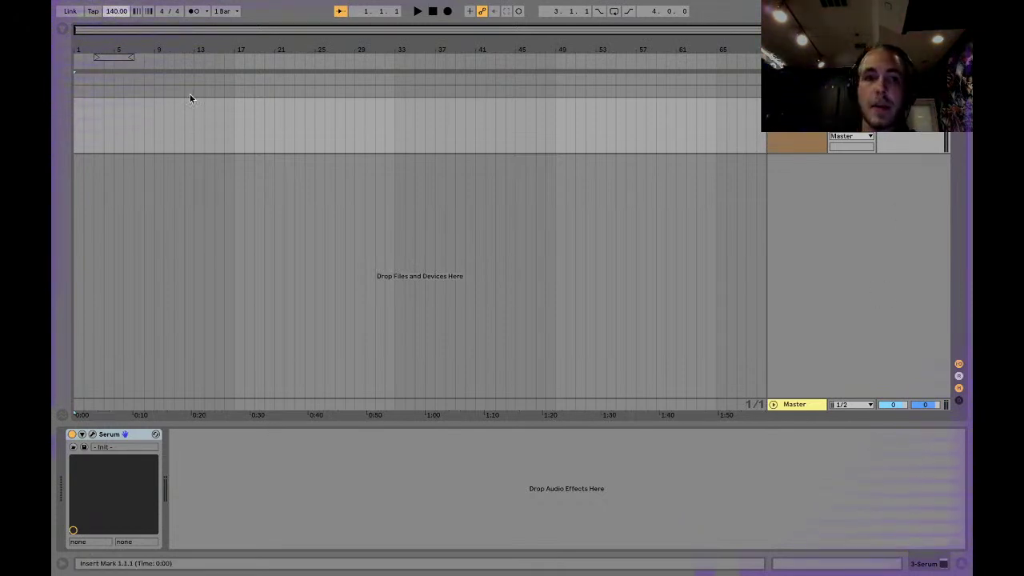
# Step: Create an empty four-bar MIDI clip on the kick track from bar 5 to bar 9
pyautogui.moveTo(117, 79); pyautogui.dragTo(154, 78)
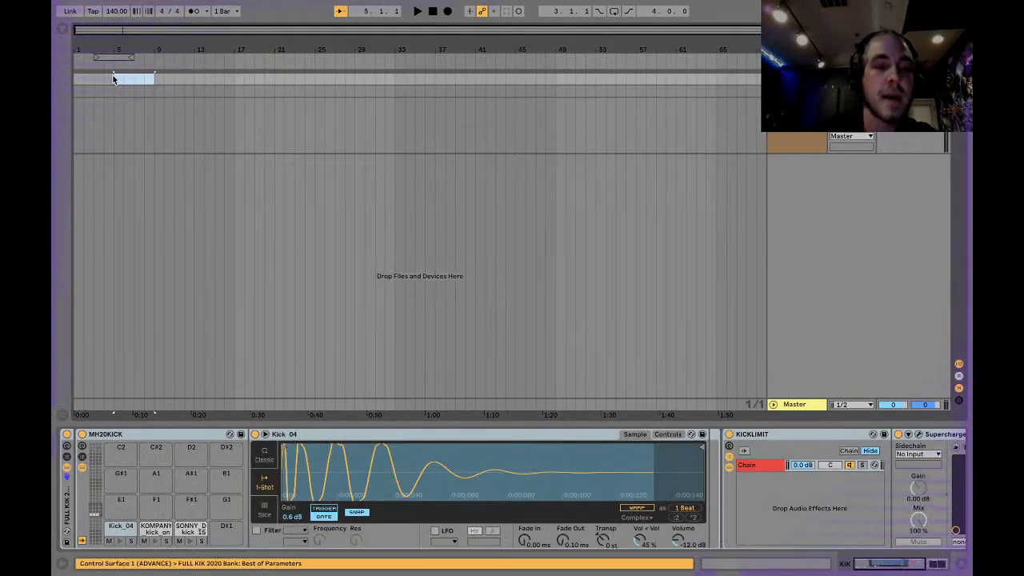
pyautogui.moveTo(148, 78); pyautogui.dragTo(149, 77)
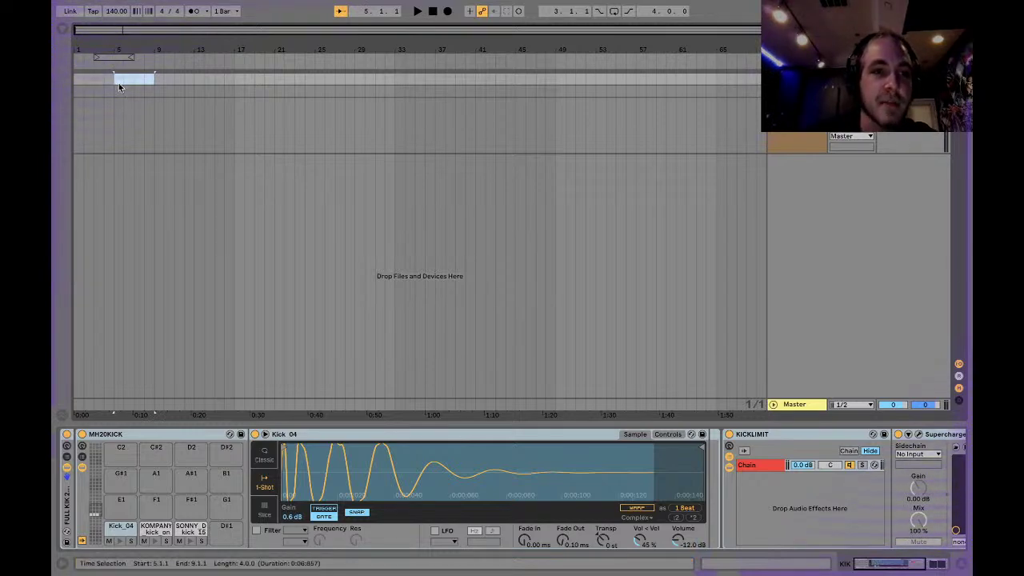
pyautogui.hotkey('ctrl', 'shift', 'm')
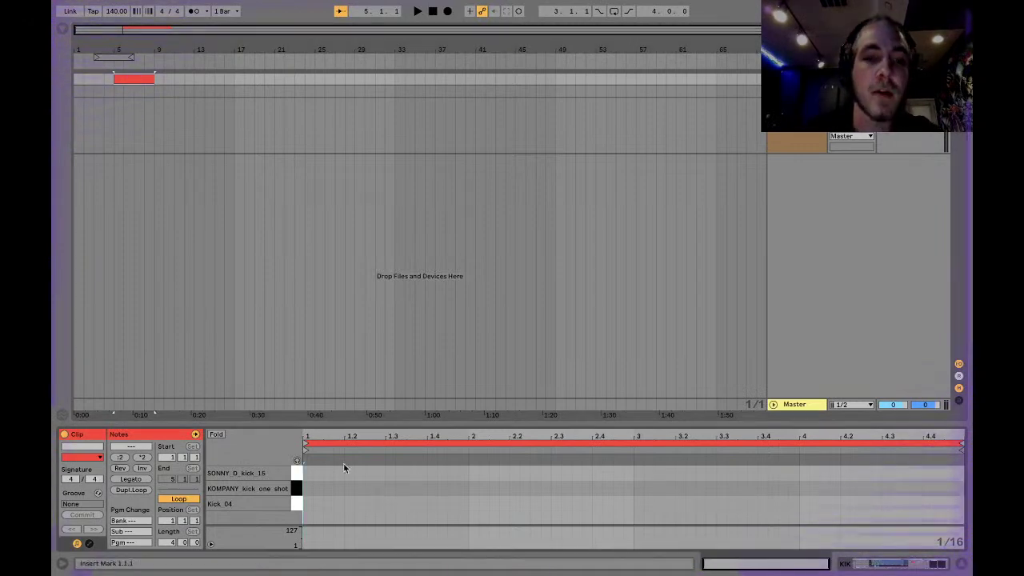
# Step: Set the note grid to 1/4, layer Kick_04, KOMPANY kick and SONNY_D_kick_15 notes on beat 1, and preview them
pyautogui.rightClick(316, 510)
pyautogui.click(336, 461)
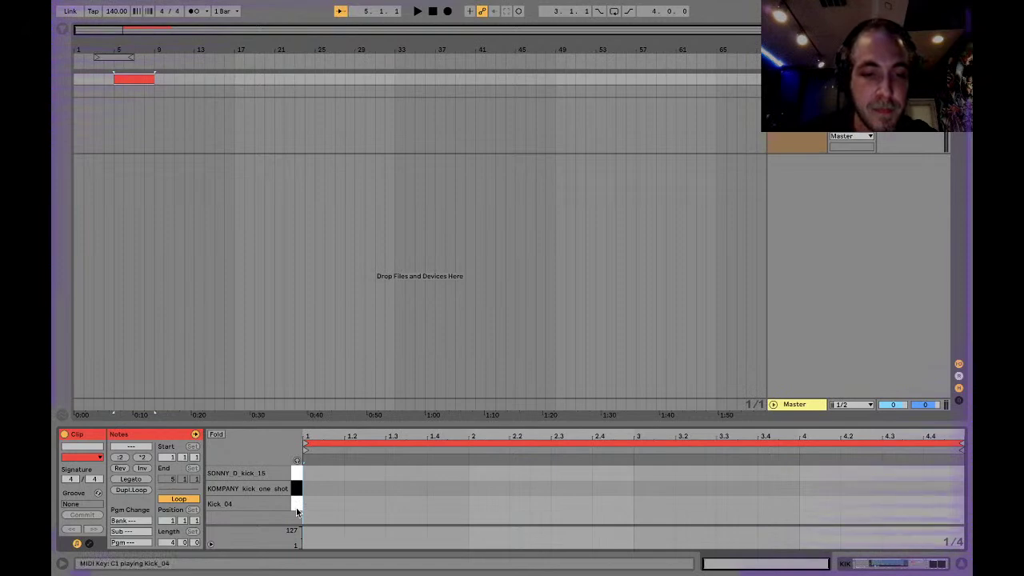
pyautogui.doubleClick(320, 504)
pyautogui.doubleClick(324, 488)
pyautogui.doubleClick(325, 473)
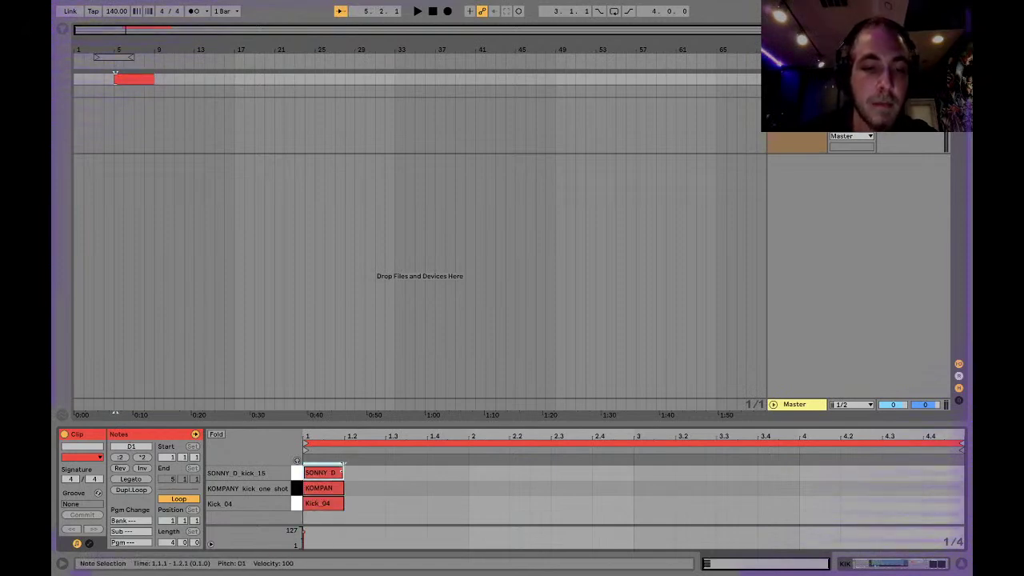
pyautogui.press('space')
pyautogui.press('space')
pyautogui.press('space')
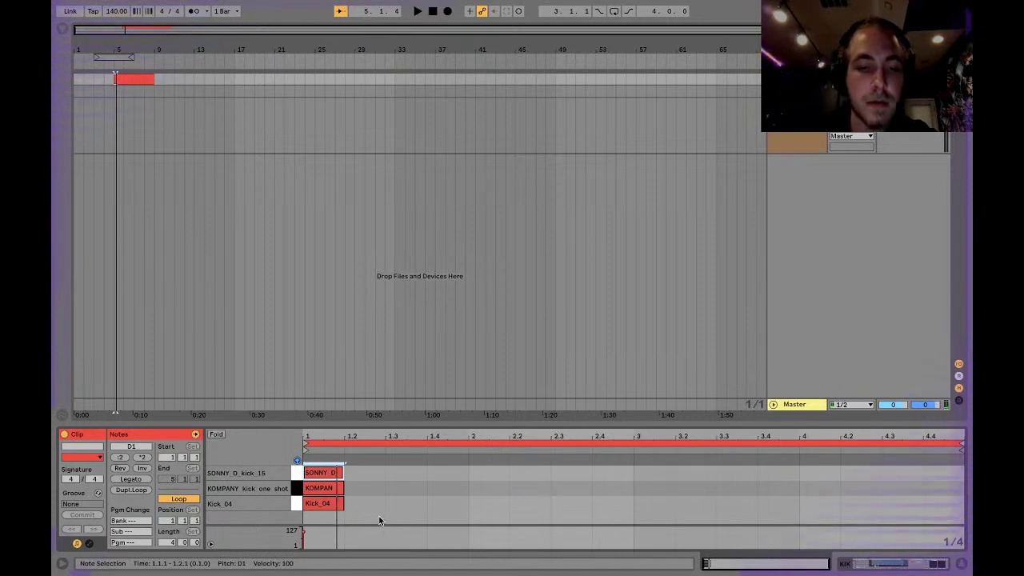
# Step: Duplicate the layered kick hits every two beats across the four-bar clip and play back the pattern
pyautogui.moveTo(322, 517); pyautogui.dragTo(380, 468)
pyautogui.hotkey('ctrl', 'd')
pyautogui.hotkey('ctrl', 'd')
pyautogui.hotkey('ctrl', 'd')
pyautogui.hotkey('ctrl', 'd')
pyautogui.hotkey('ctrl', 'd')
pyautogui.hotkey('ctrl', 'd')
pyautogui.hotkey('ctrl', 'd')
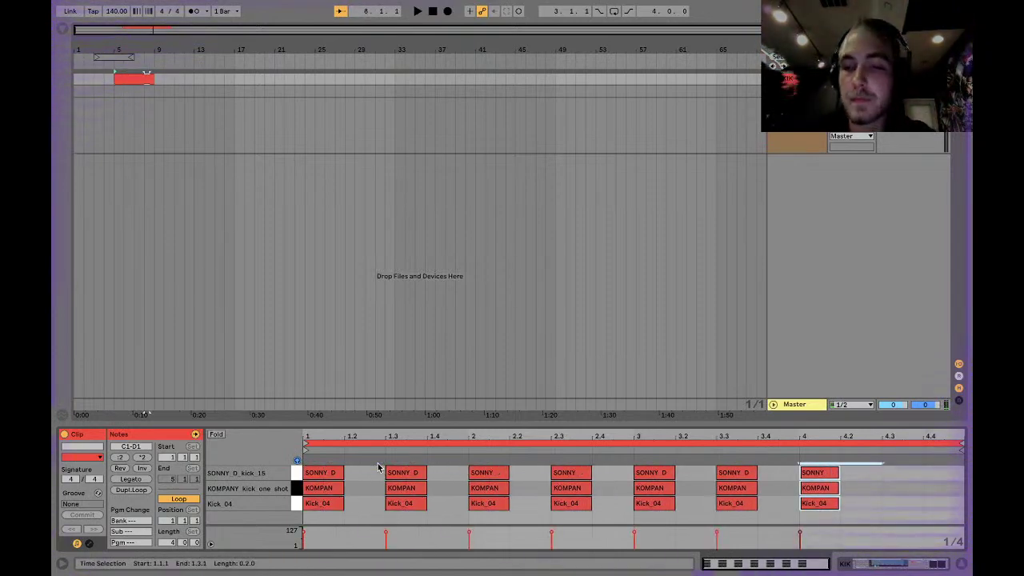
pyautogui.press('space')
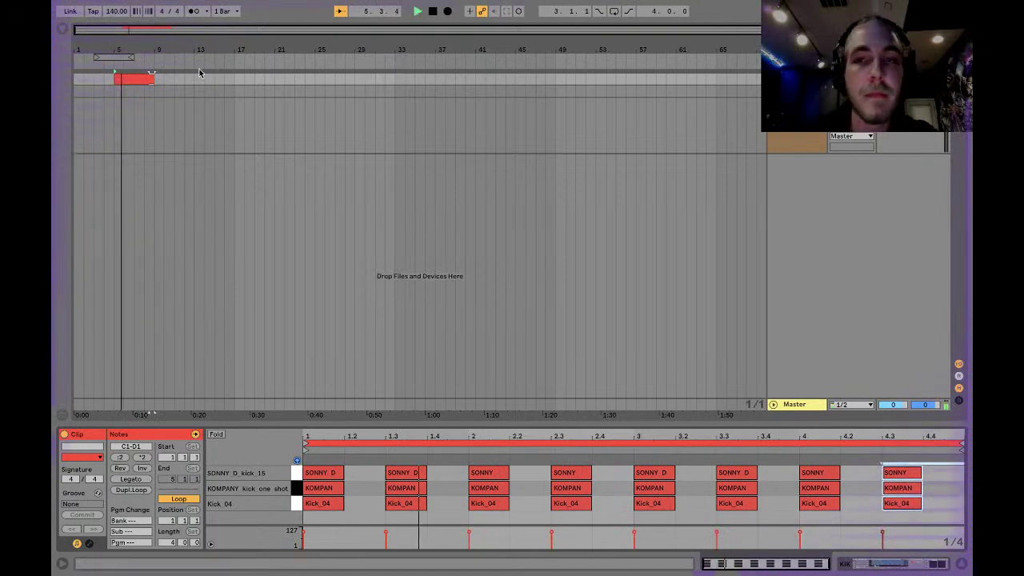
pyautogui.press('space')
# Step: Create a four-bar MIDI clip on the snare track beneath the kick clip and set its note grid to 1/4
pyautogui.moveTo(151, 92); pyautogui.dragTo(117, 93)
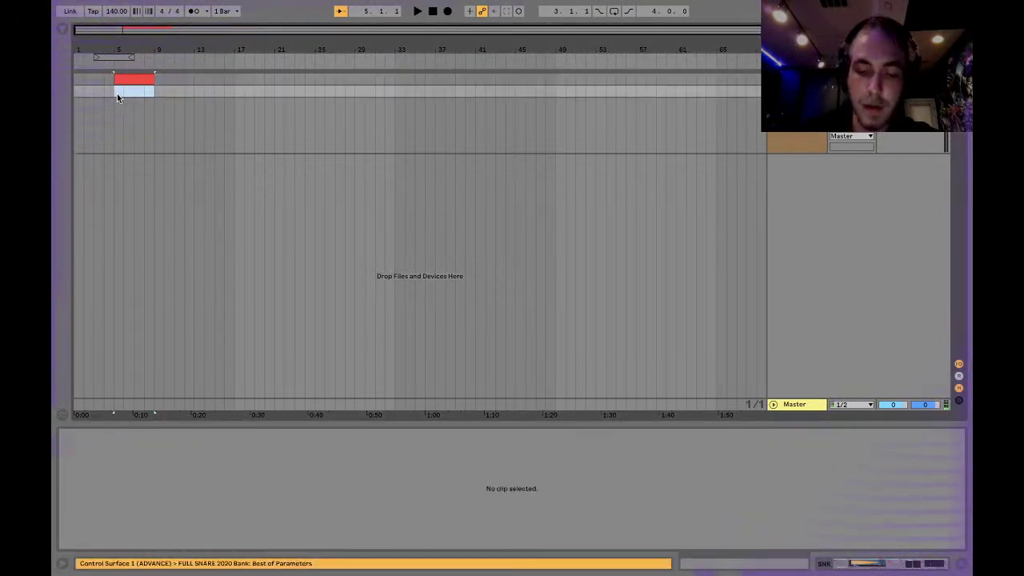
pyautogui.hotkey('ctrl', 'shift', 'm')
pyautogui.rightClick(312, 463)
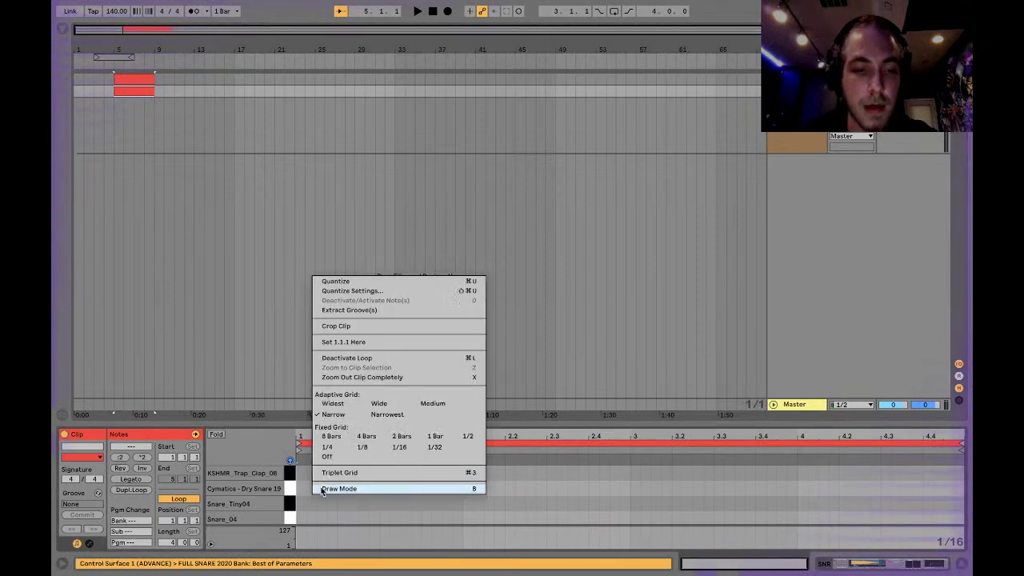
pyautogui.click(327, 453)
# Step: Add KSHMR_Trap_Clap_08 and Snare_Tiny04 notes together on beat 1.3 and preview them
pyautogui.click(291, 473)
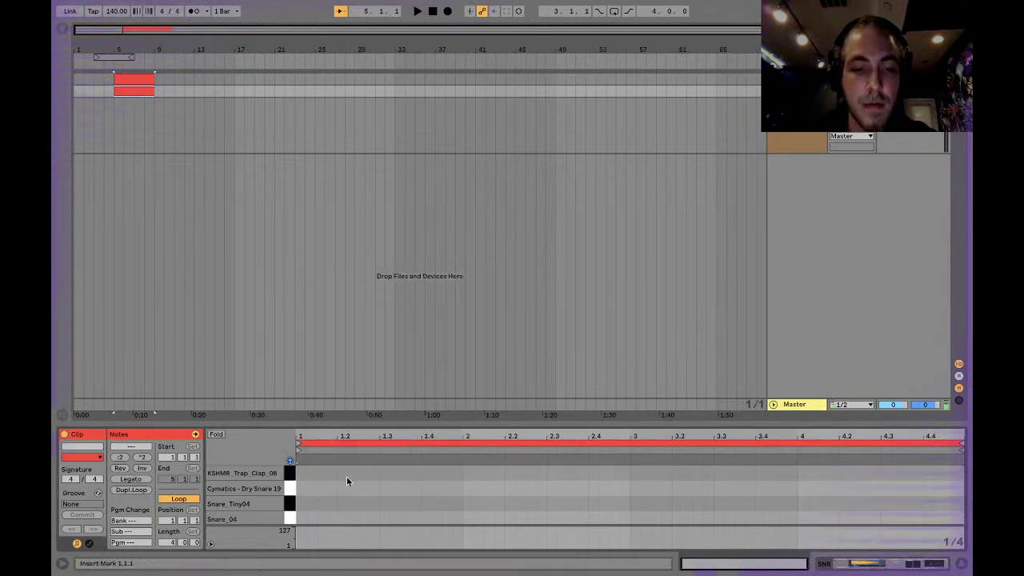
pyautogui.click(401, 477)
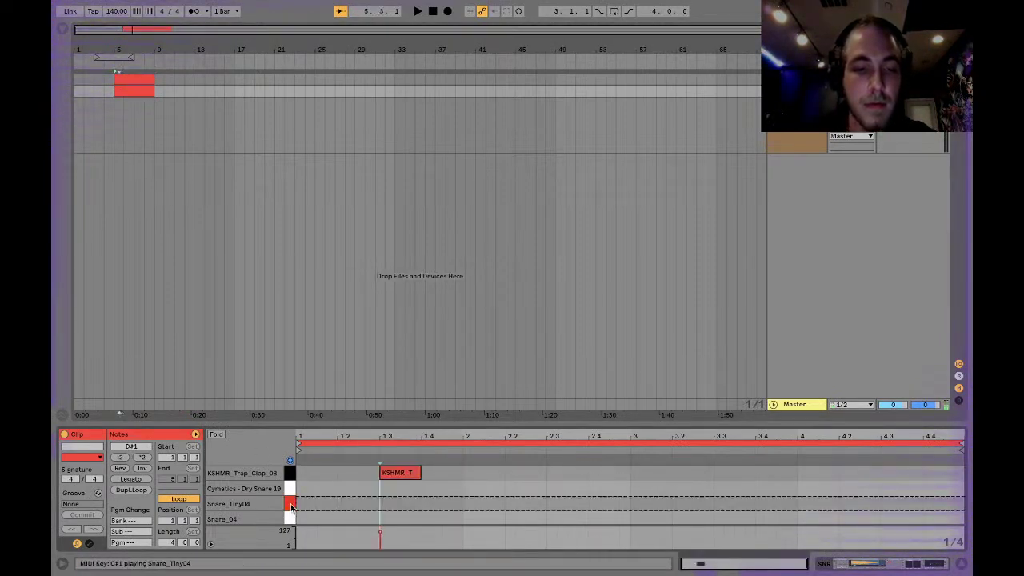
pyautogui.click(400, 504)
pyautogui.press('space')
pyautogui.press('space')
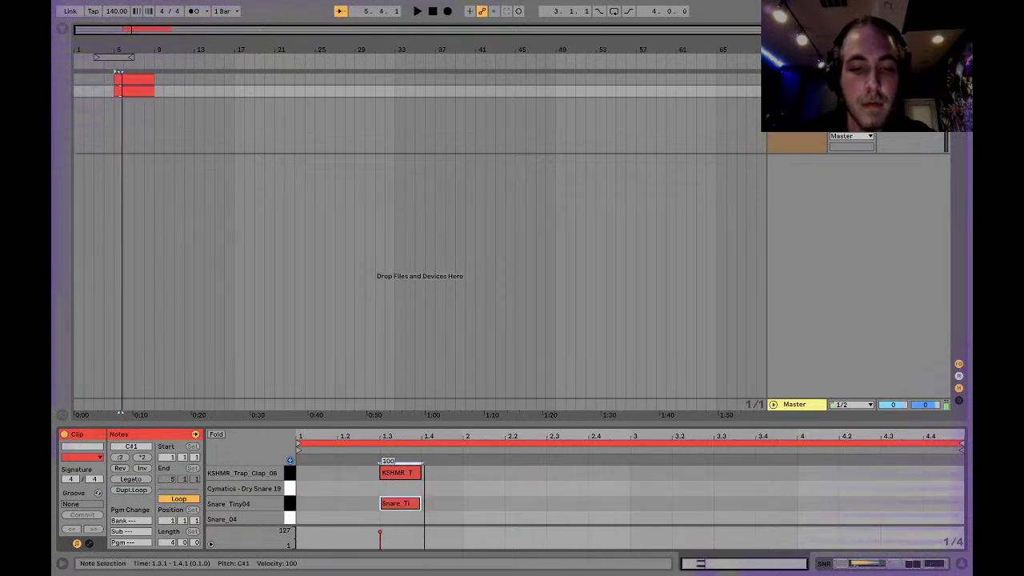
# Step: Raise the velocity of the trap clap note to 125 and listen to the result
pyautogui.click(400, 474)
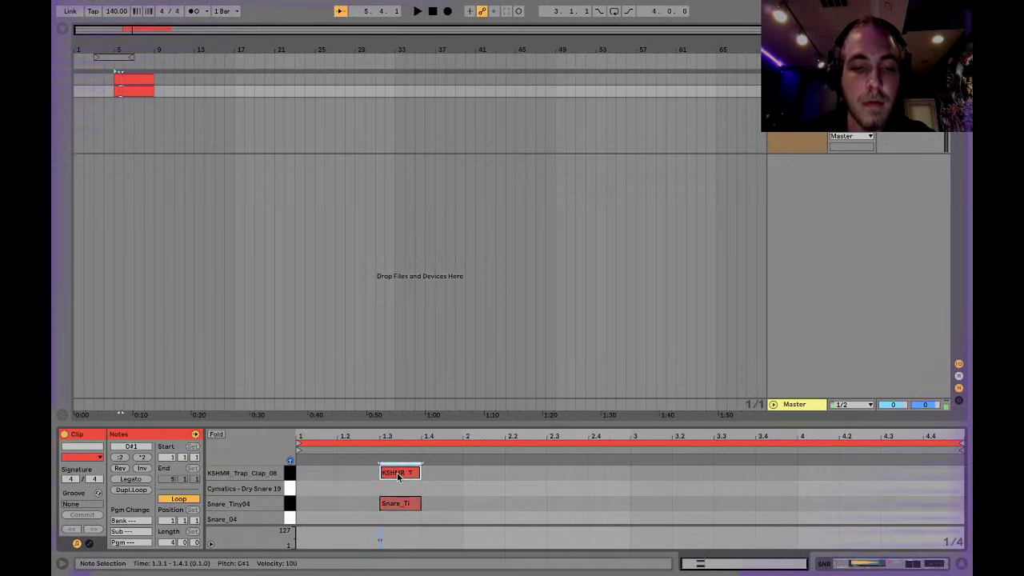
pyautogui.moveTo(382, 536); pyautogui.dragTo(382, 528)
pyautogui.press('space')
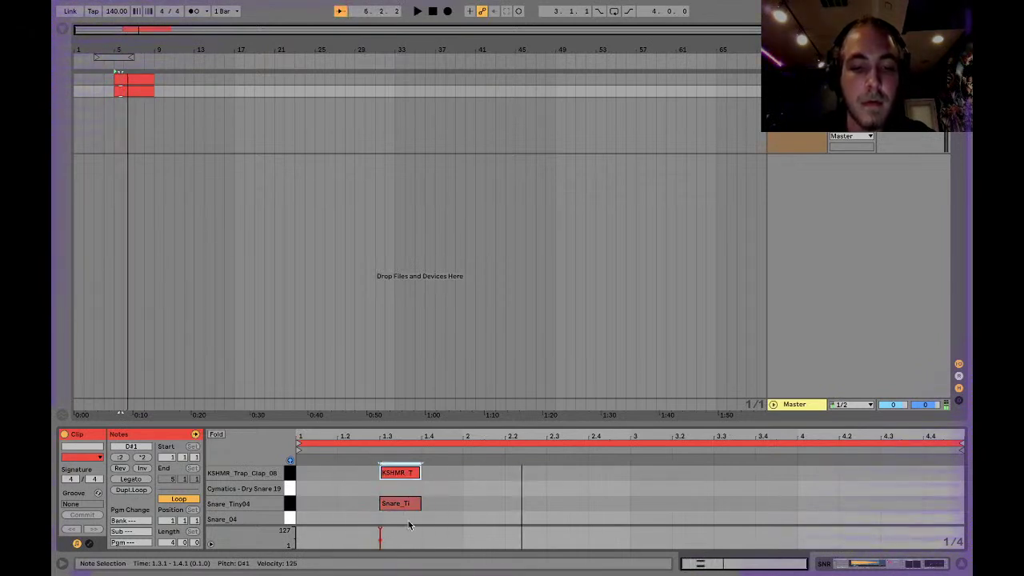
# Step: Duplicate the clap and snare hit onto beat 3 of every remaining bar and play the full drum pattern
pyautogui.moveTo(444, 519); pyautogui.dragTo(248, 378)
pyautogui.press('super+d')
pyautogui.press('super+d')
pyautogui.press('super+d')
pyautogui.press('space')
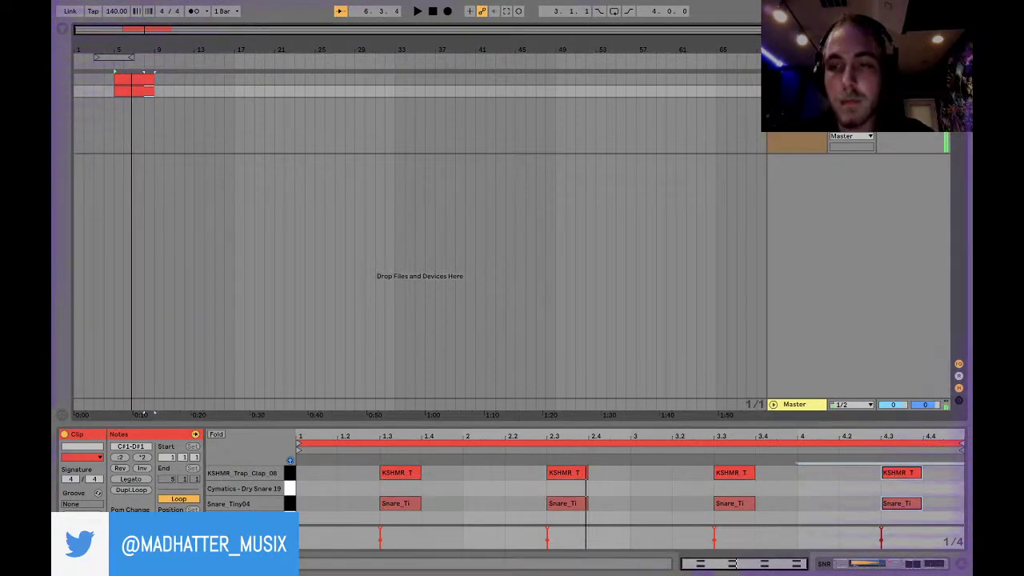
# Step: Open the Serum synth on the third track, dismiss the missing Effect folder alert, and review its global unison settings
pyautogui.doubleClick(797, 112)
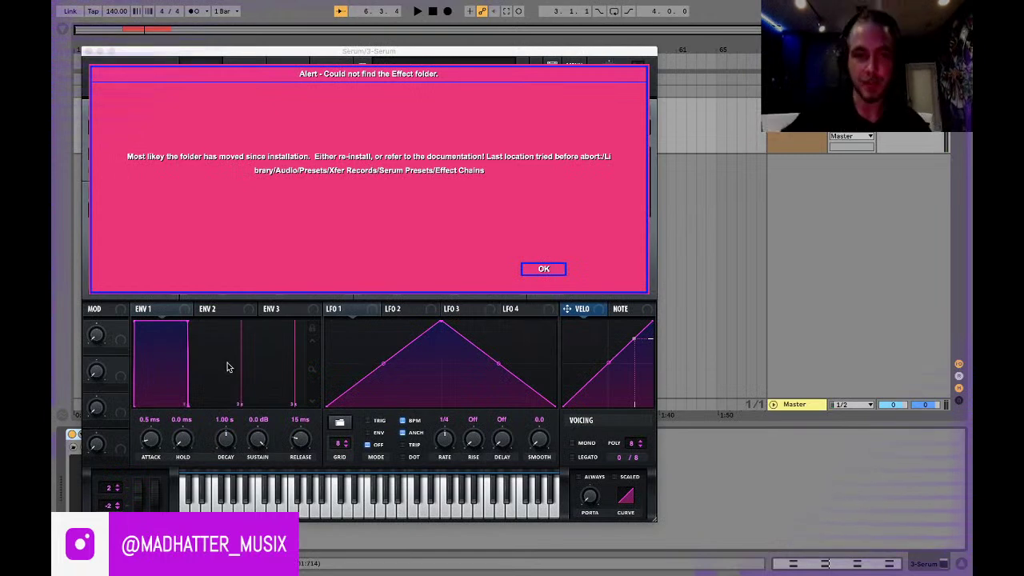
pyautogui.click(544, 269)
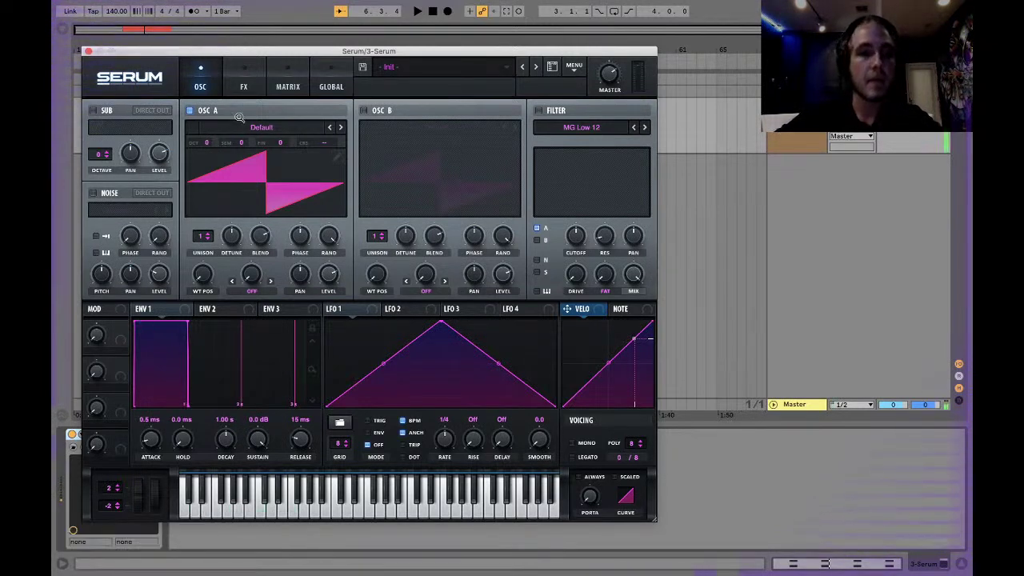
pyautogui.click(332, 80)
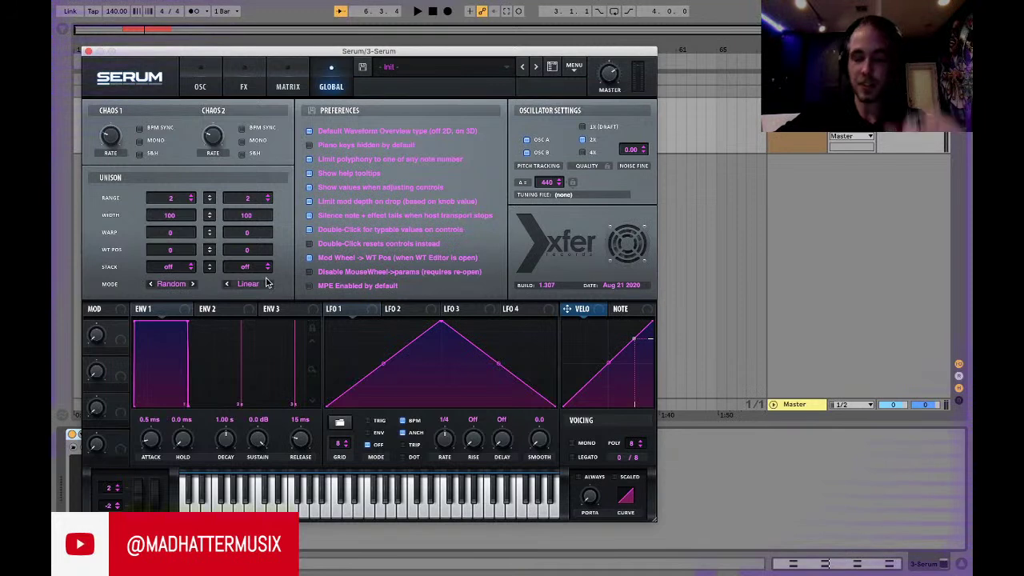
pyautogui.click(200, 80)
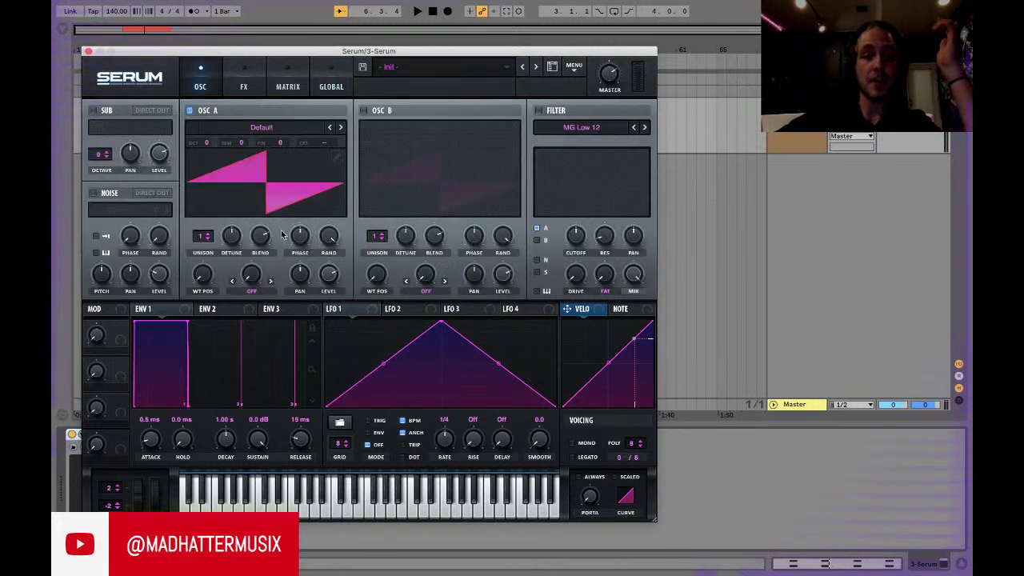
# Step: Set Oscillator A to 16 unison voices and try different detune amounts with the Linear unison mode
pyautogui.moveTo(231, 237); pyautogui.dragTo(233, 216)
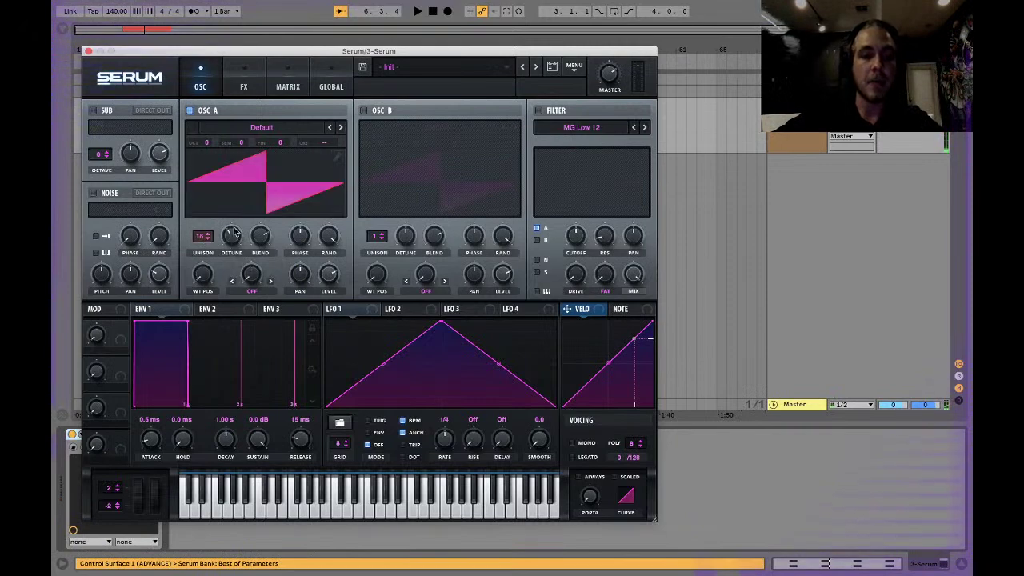
pyautogui.click(331, 72)
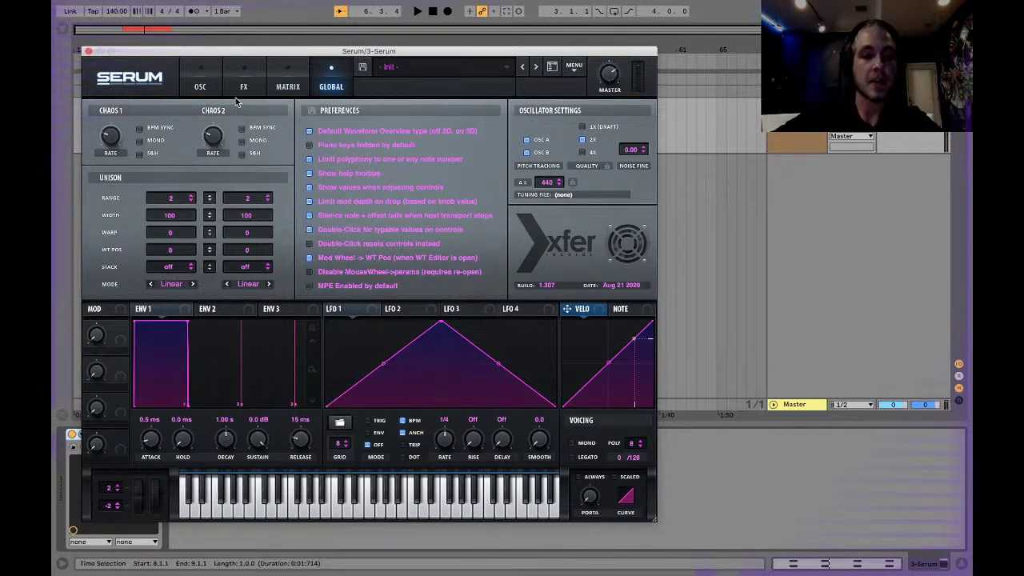
pyautogui.click(199, 78)
pyautogui.moveTo(231, 238)
pyautogui.mouseDown()
pyautogui.moveTo(238, 199)
pyautogui.moveTo(232, 223)
pyautogui.mouseUp()
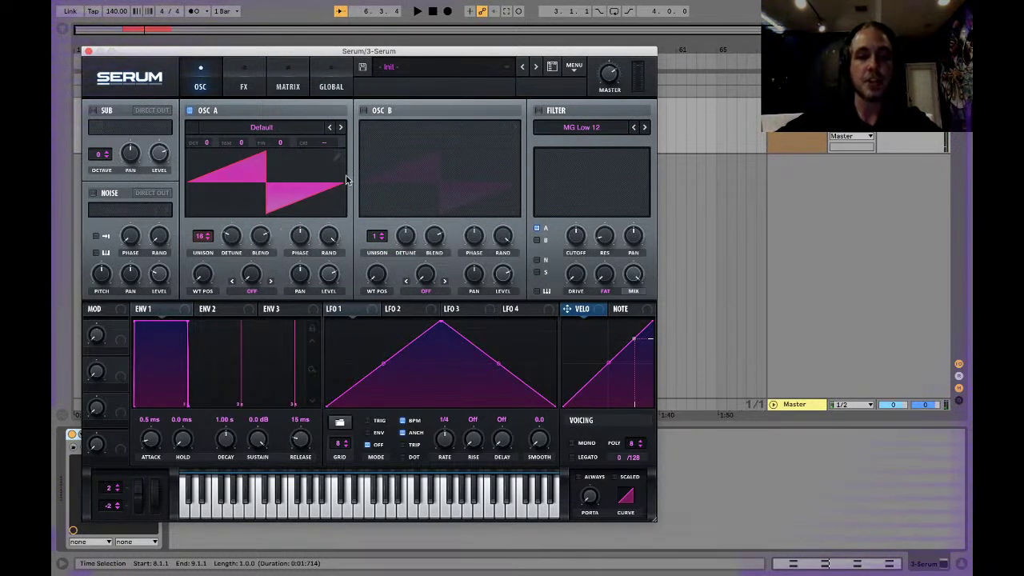
# Step: Change Oscillator A's unison mode from Linear to Random and adjust its detune
pyautogui.click(320, 80)
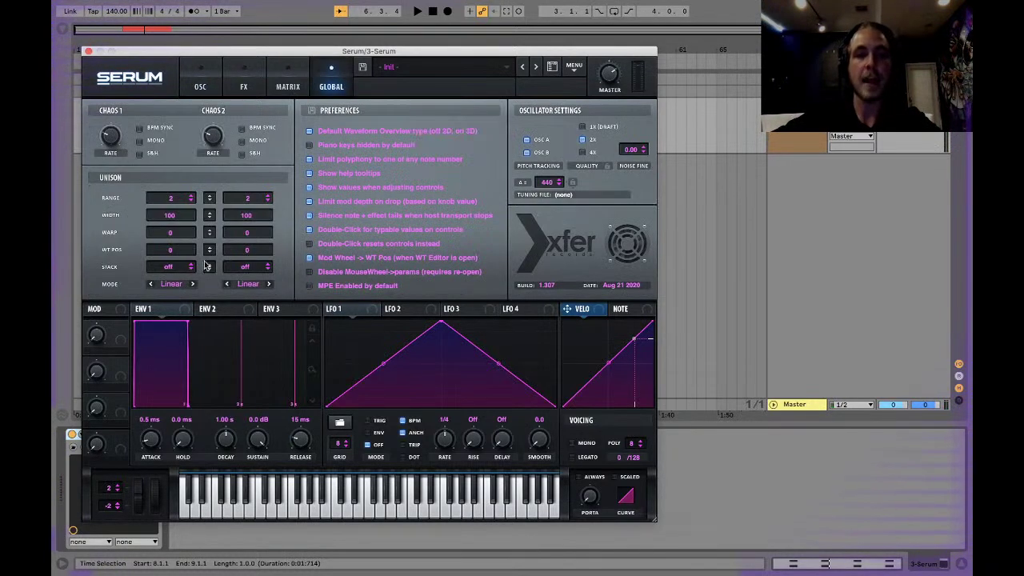
pyautogui.click(151, 284)
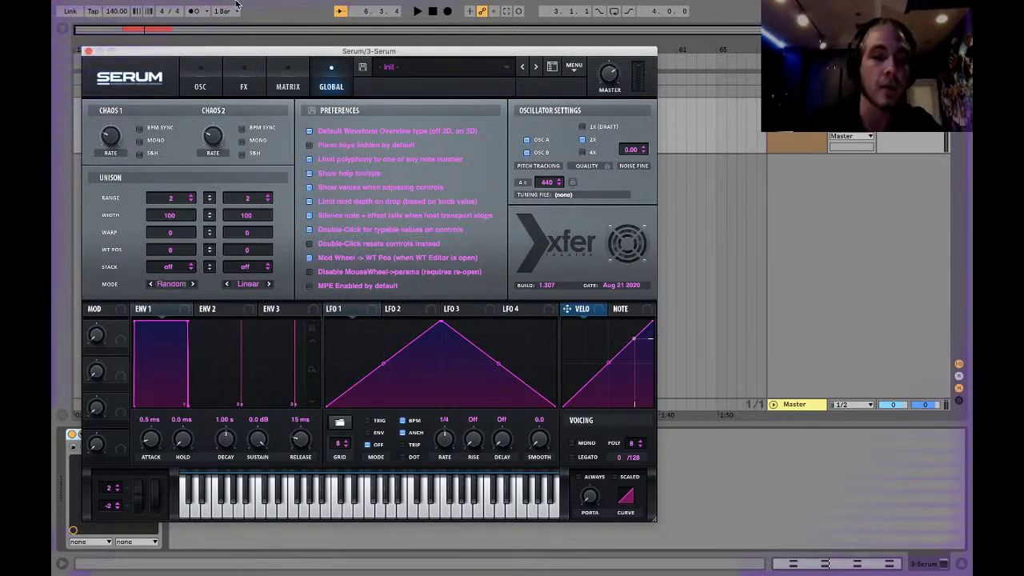
pyautogui.click(202, 87)
pyautogui.moveTo(232, 238)
pyautogui.mouseDown()
pyautogui.moveTo(234, 226)
pyautogui.moveTo(233, 242)
pyautogui.mouseUp()
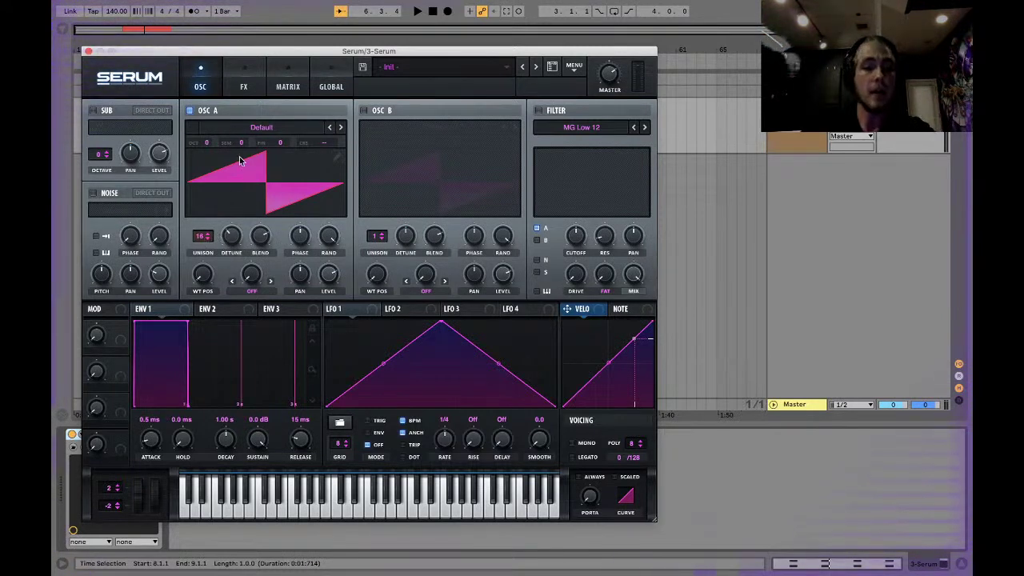
pyautogui.click(327, 88)
pyautogui.click(201, 86)
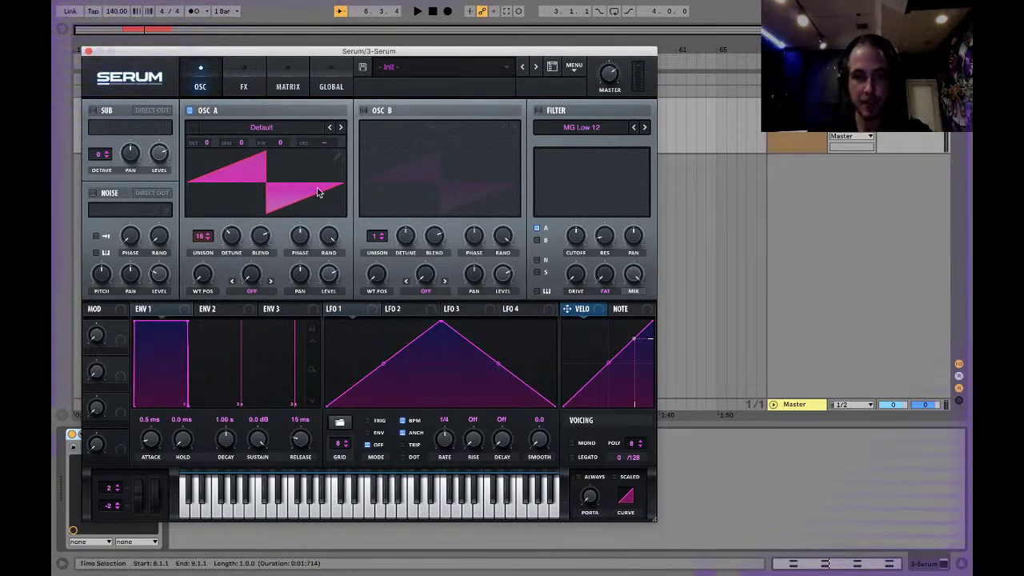
# Step: Load the Spectral wavetable Reesey Mess 2 [SL] into Oscillator A and sweep its wavetable position
pyautogui.click(262, 130)
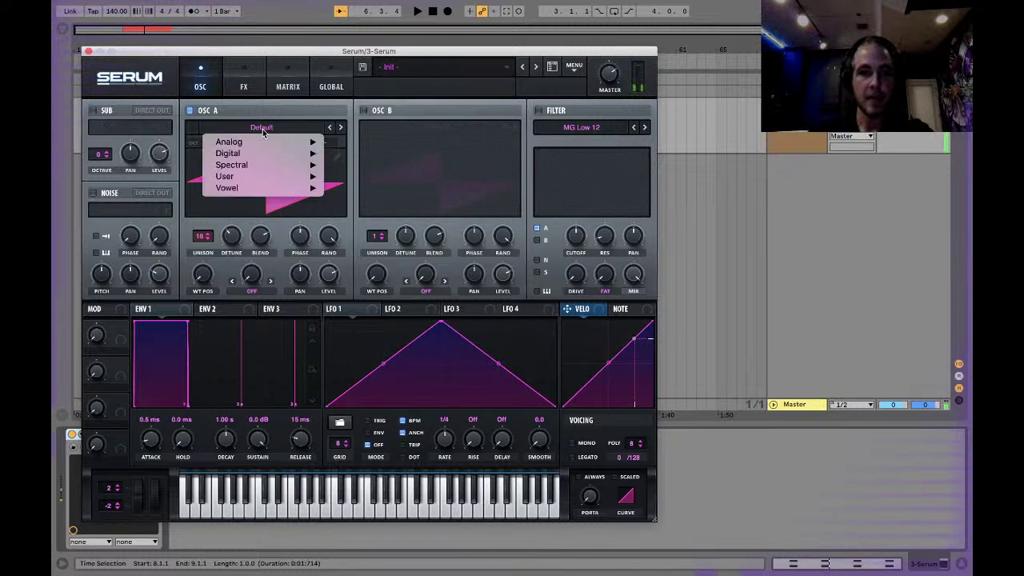
pyautogui.click(263, 130)
pyautogui.click(262, 130)
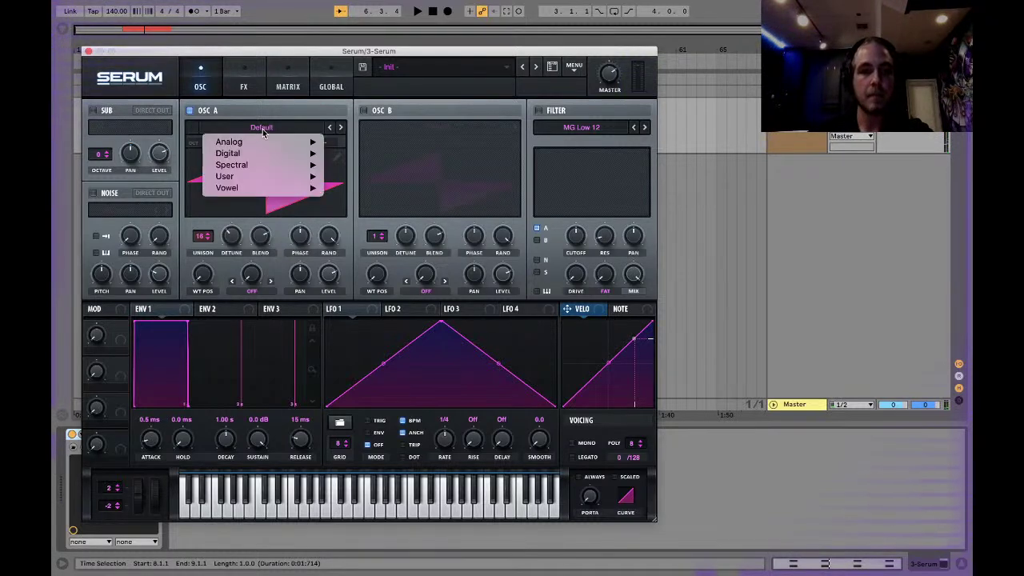
pyautogui.moveTo(260, 165)
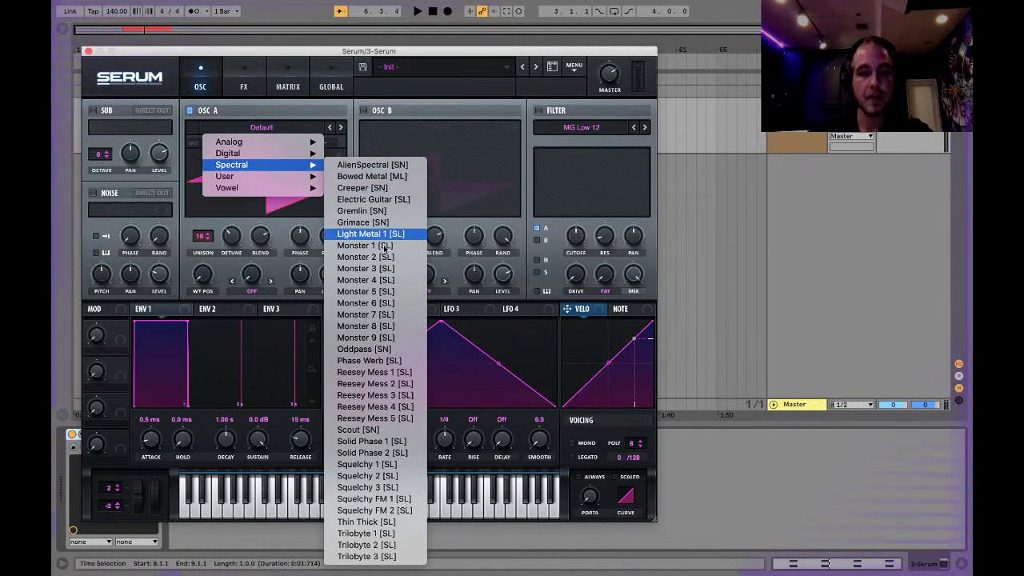
pyautogui.click(391, 384)
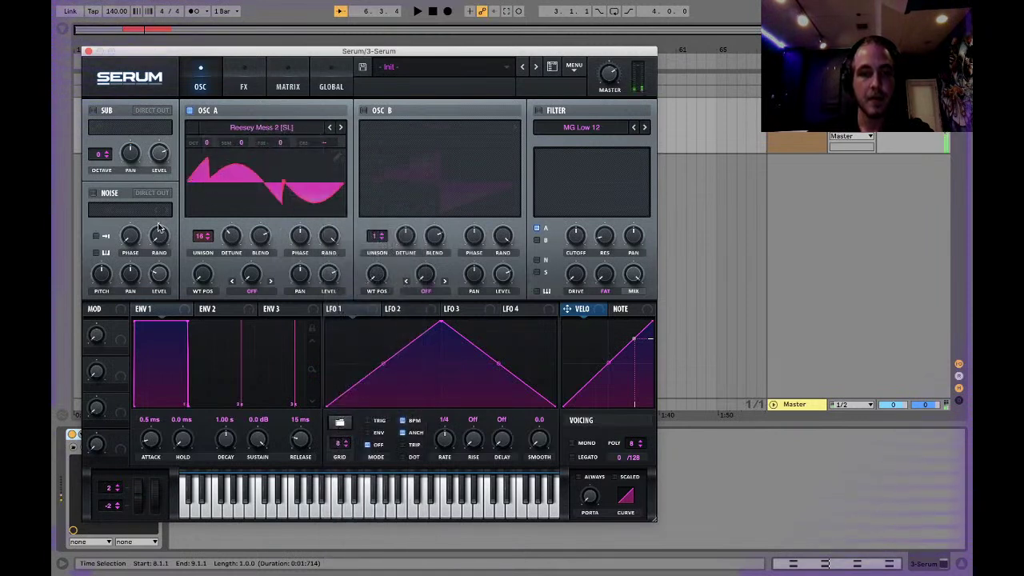
pyautogui.moveTo(205, 277); pyautogui.dragTo(221, 166)
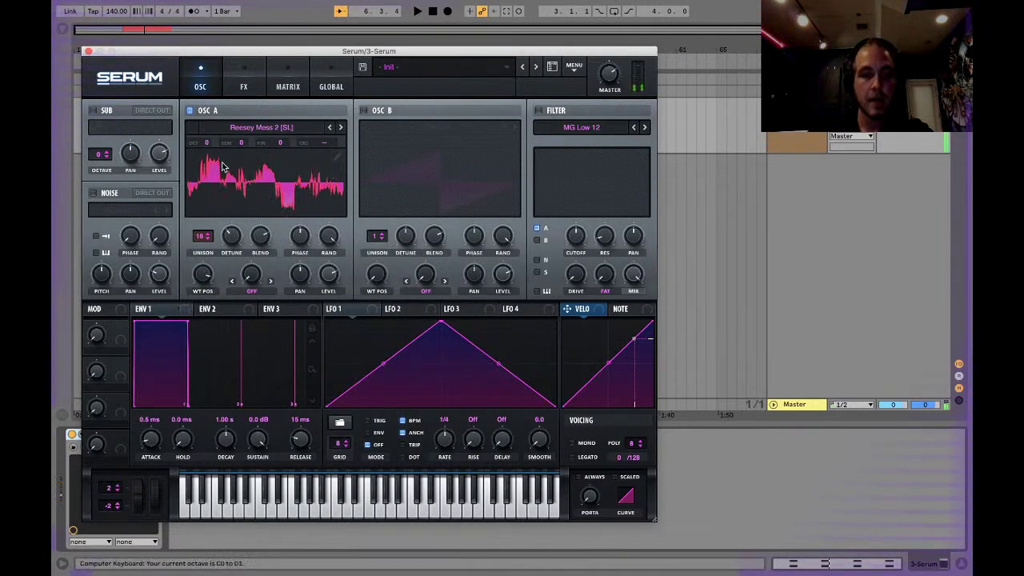
pyautogui.moveTo(205, 277)
pyautogui.mouseDown()
pyautogui.moveTo(205, 395)
pyautogui.moveTo(205, 288)
pyautogui.mouseUp()
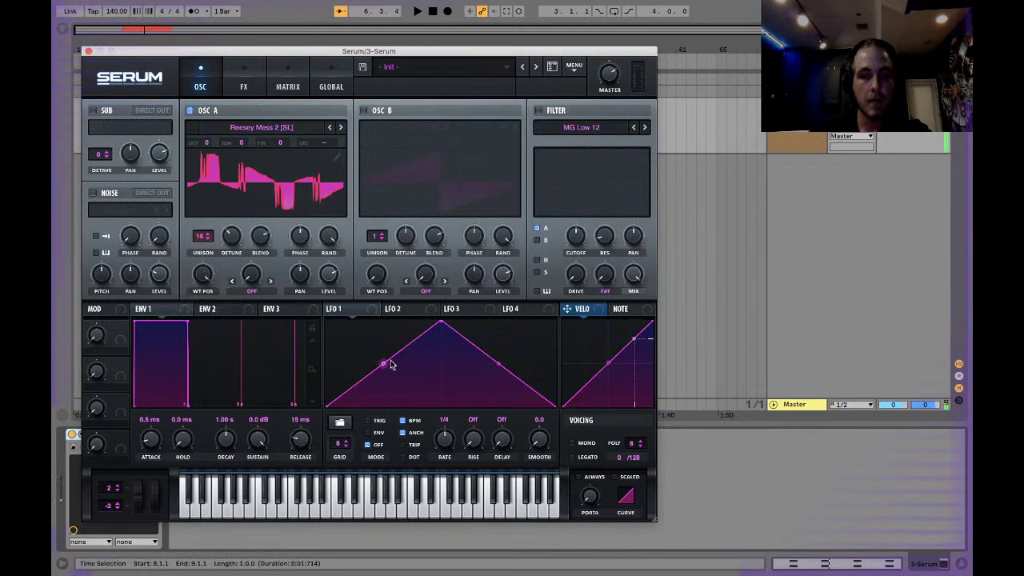
# Step: Shape LFO 1 as a descending ramp in Trig mode at a one-bar rate, modulating Oscillator A's wavetable position by the full amount
pyautogui.moveTo(444, 327); pyautogui.dragTo(205, 273)
pyautogui.moveTo(203, 270); pyautogui.dragTo(226, 386)
pyautogui.moveTo(196, 260); pyautogui.dragTo(197, 216)
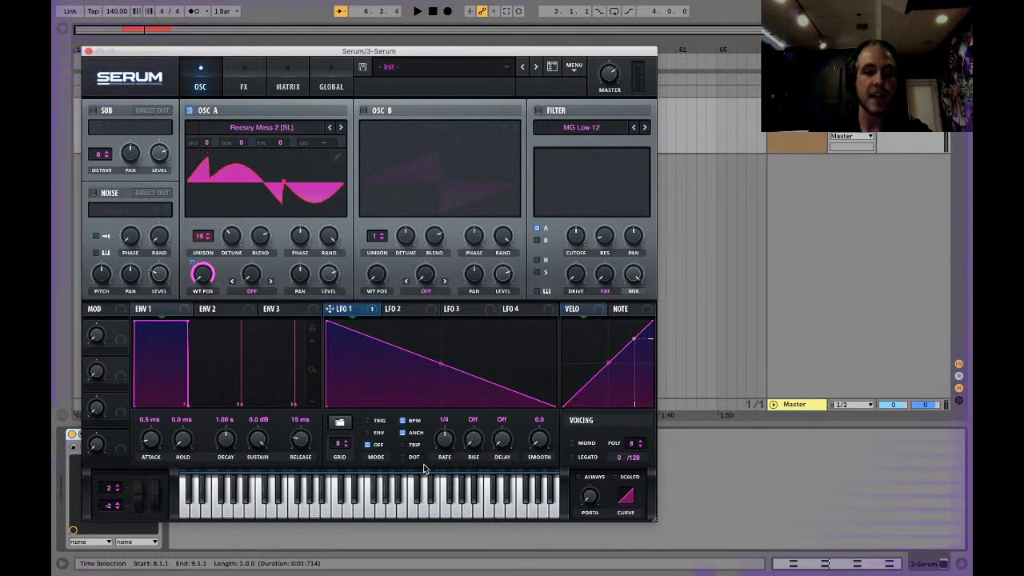
pyautogui.moveTo(445, 441); pyautogui.dragTo(445, 458)
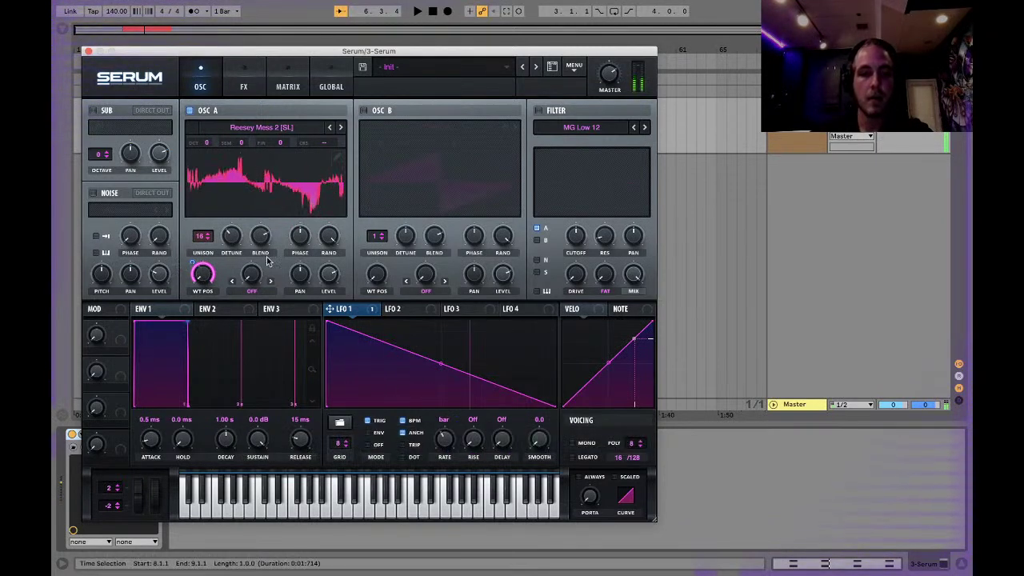
# Step: In Oscillator A's wavetable editor, normalize each frame separately and morph the table across its frames
pyautogui.click(337, 163)
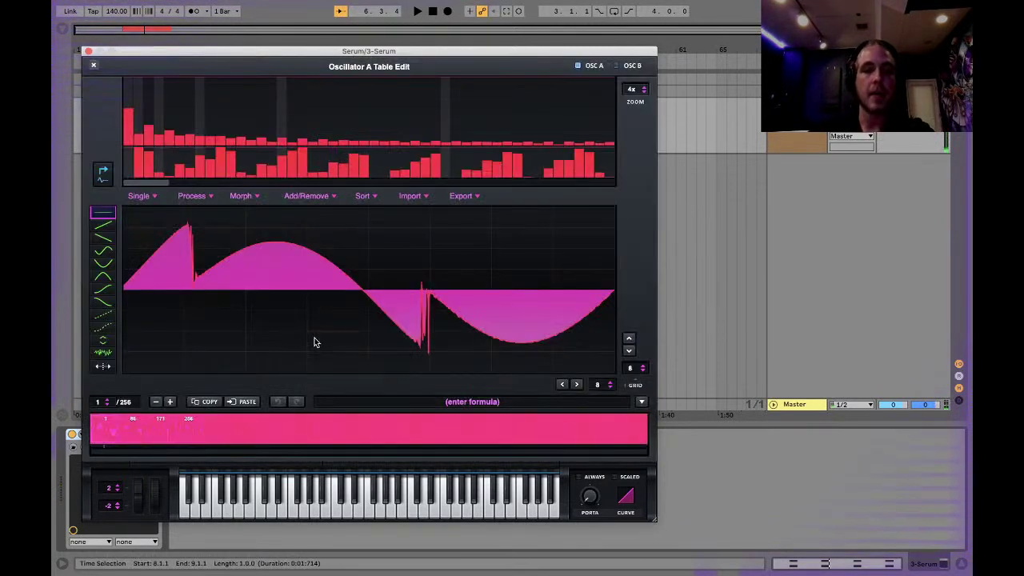
pyautogui.click(627, 92)
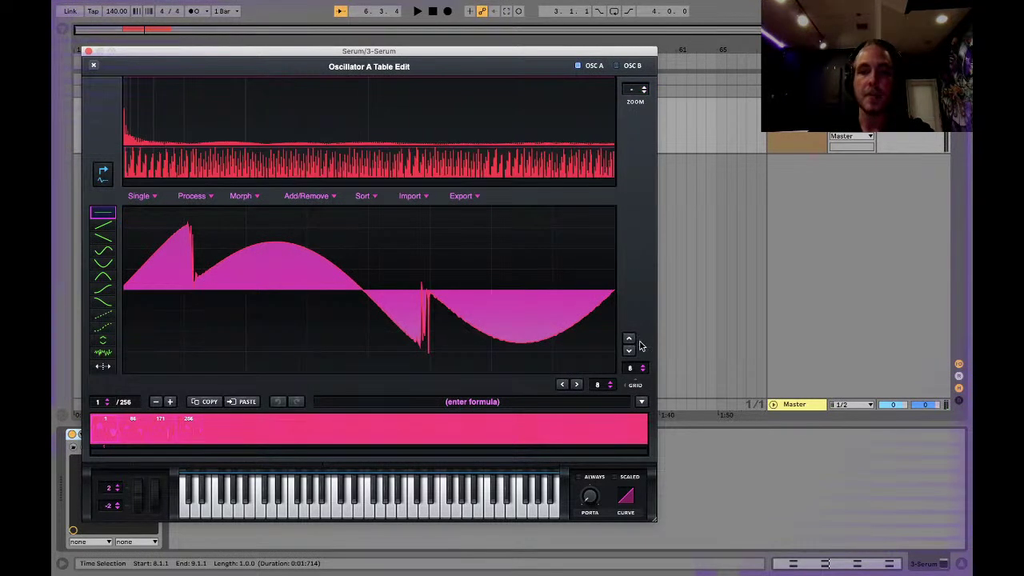
pyautogui.click(206, 199)
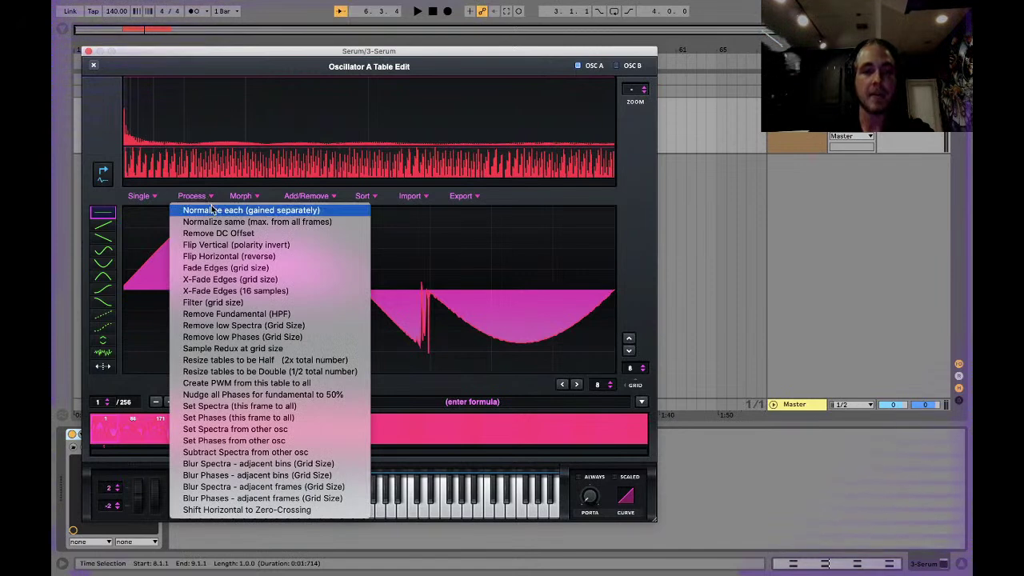
pyautogui.click(211, 209)
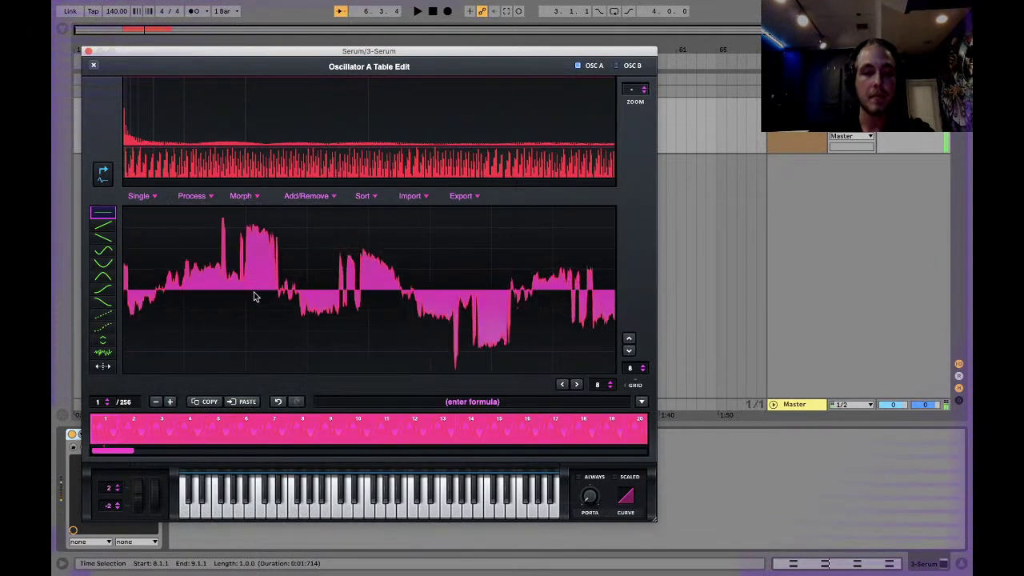
pyautogui.click(254, 197)
pyautogui.click(194, 199)
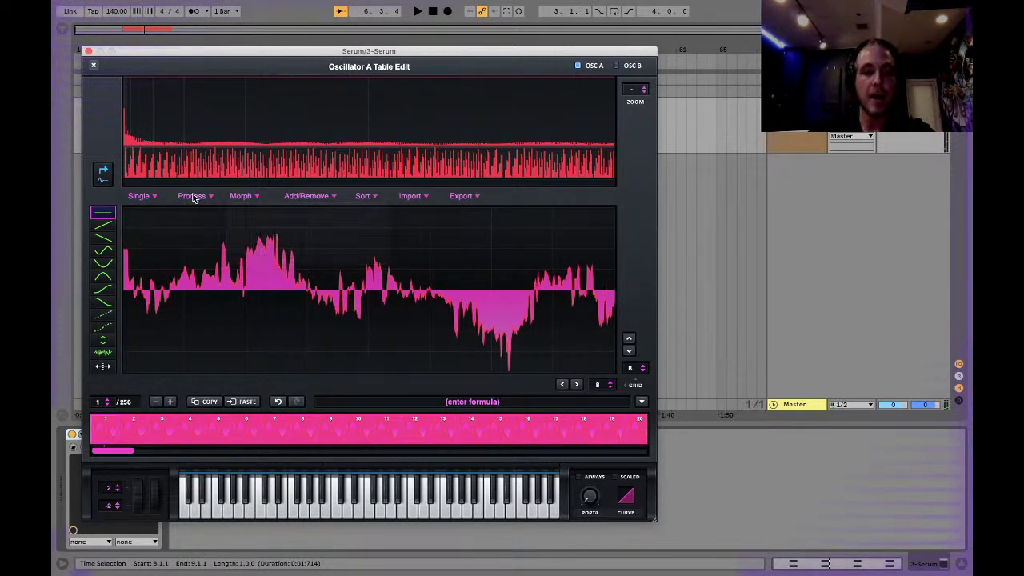
pyautogui.click(196, 200)
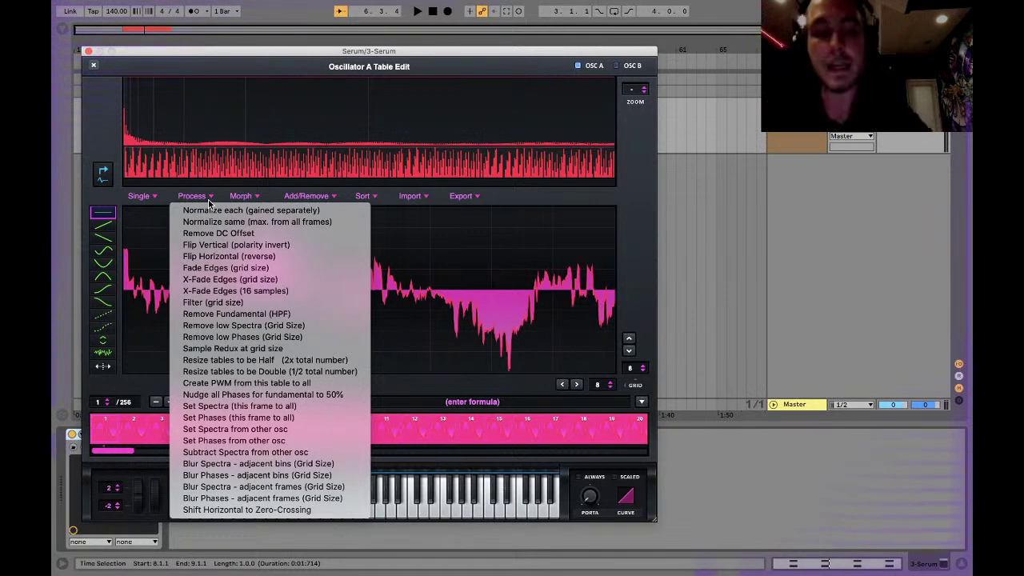
pyautogui.click(244, 130)
# Step: Examine several frames further along the morphed table, including frame 38, and return to the oscillator view
pyautogui.moveTo(121, 453); pyautogui.dragTo(222, 441)
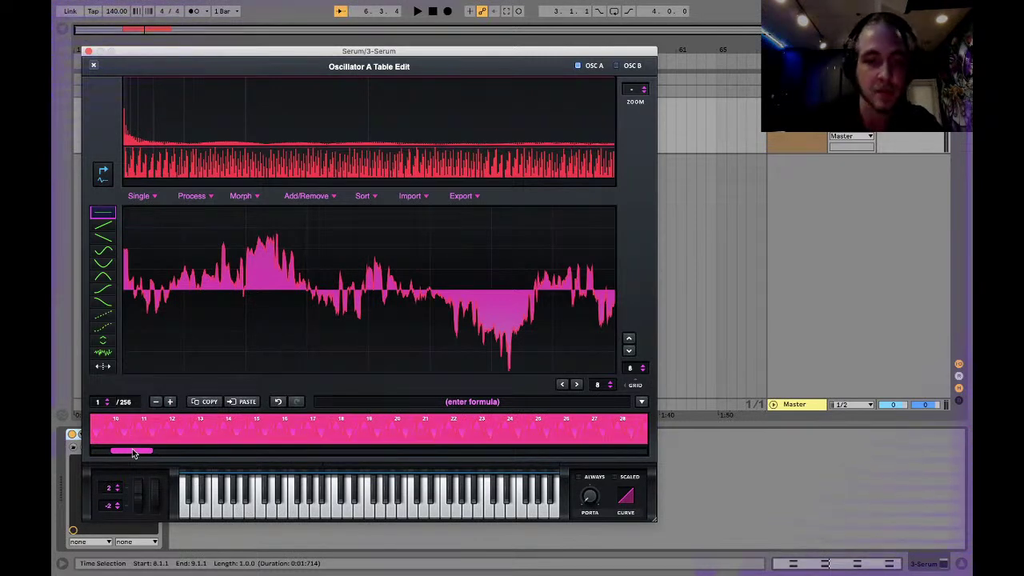
pyautogui.moveTo(137, 453); pyautogui.dragTo(182, 451)
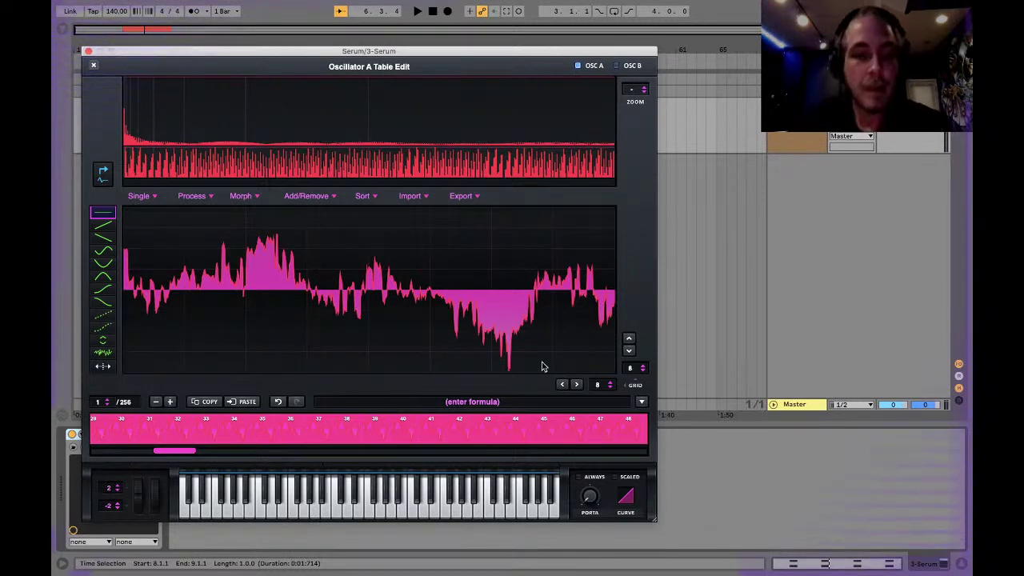
pyautogui.click(360, 439)
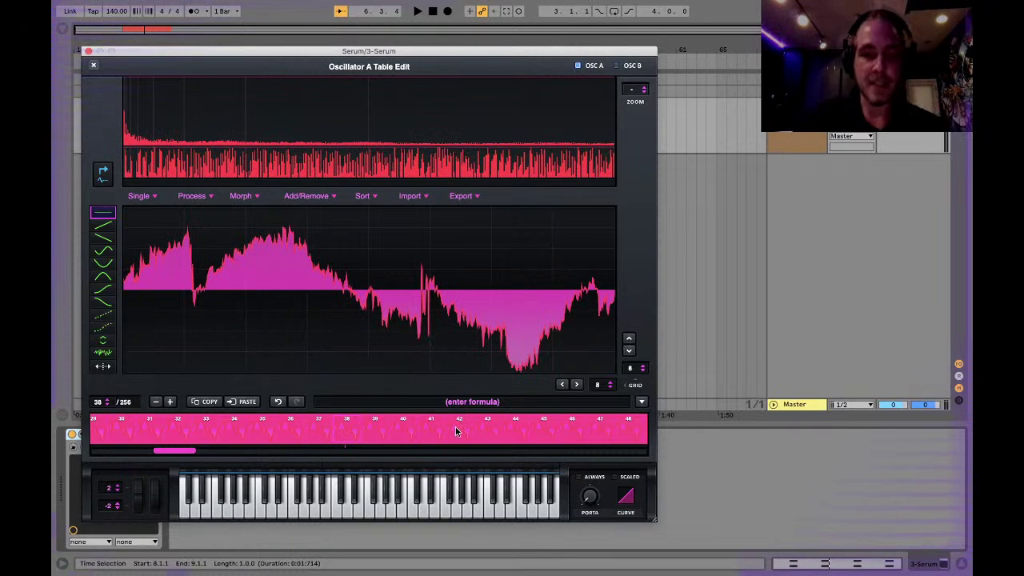
pyautogui.click(517, 432)
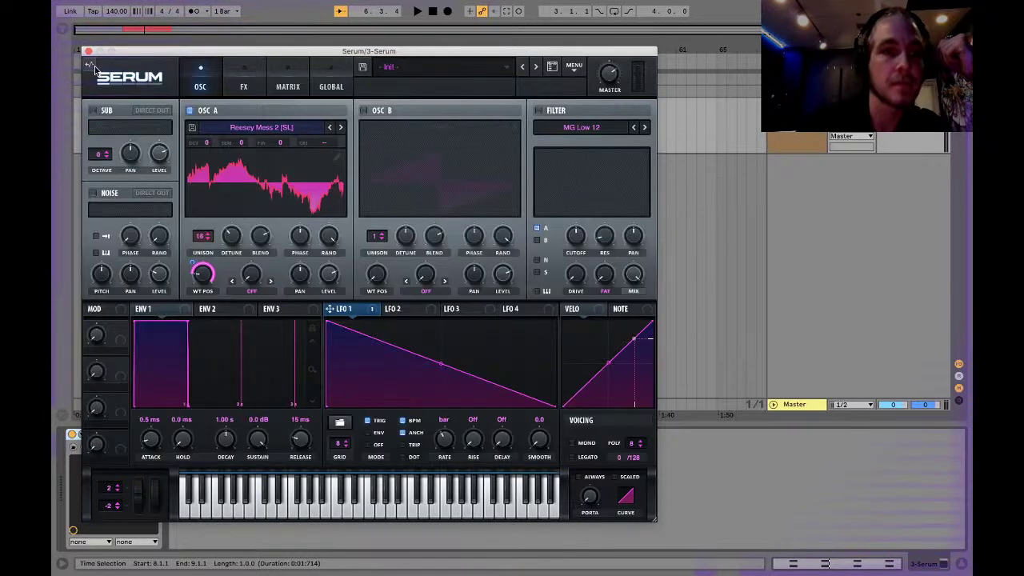
pyautogui.click(93, 64)
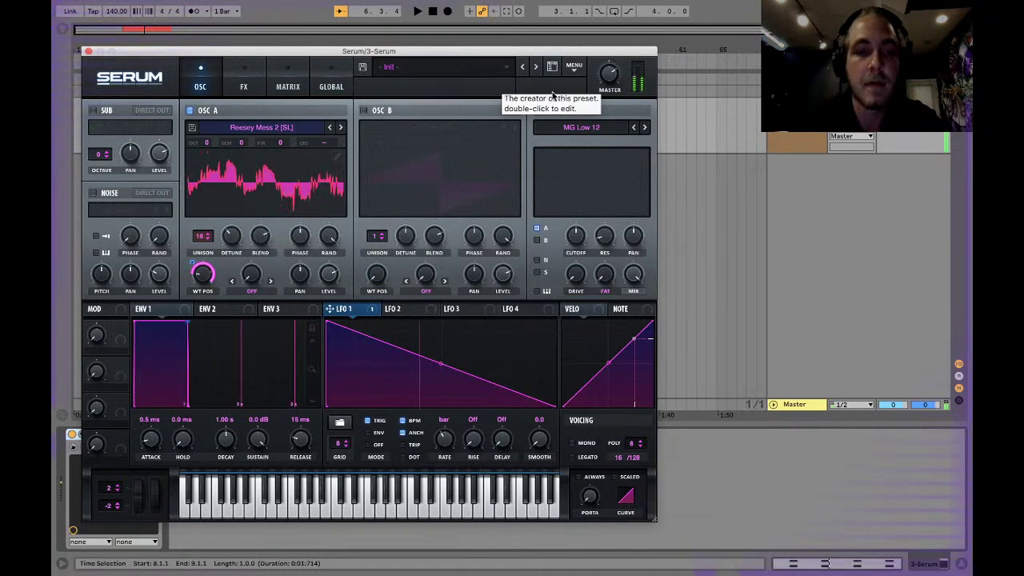
# Step: Resample the sound to Oscillator A, lower the wavetable position to the start, and inspect the resampled table
pyautogui.moveTo(326, 322)
pyautogui.mouseDown()
pyautogui.moveTo(345, 317)
pyautogui.moveTo(327, 321)
pyautogui.mouseUp()
pyautogui.click(577, 69)
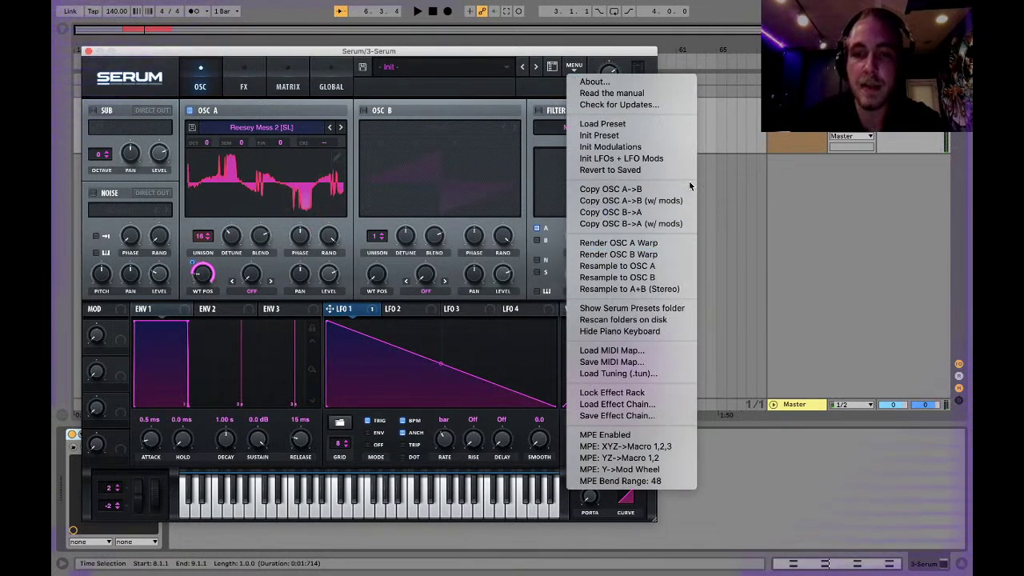
pyautogui.click(654, 267)
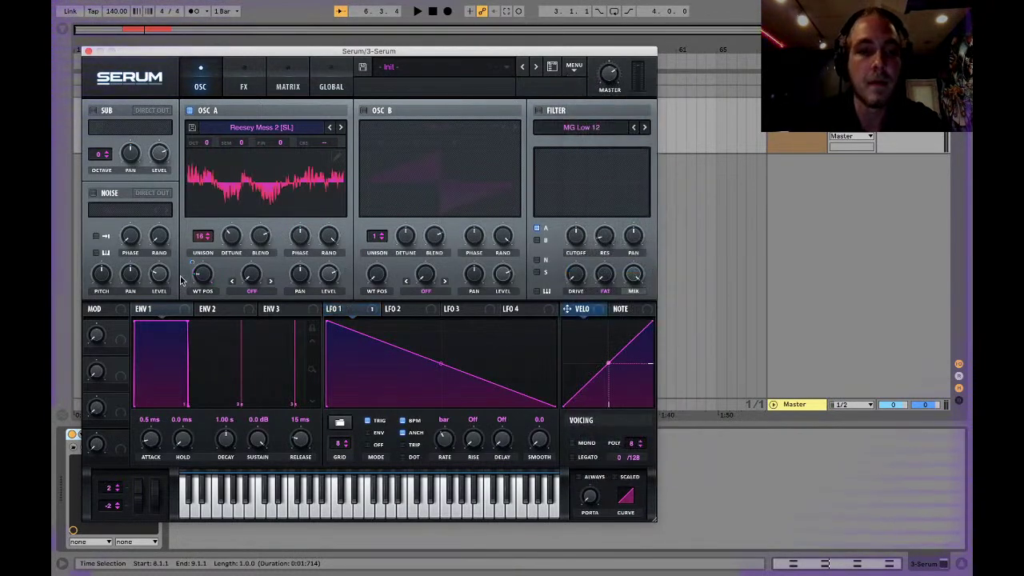
pyautogui.moveTo(203, 277); pyautogui.dragTo(206, 329)
pyautogui.click(333, 158)
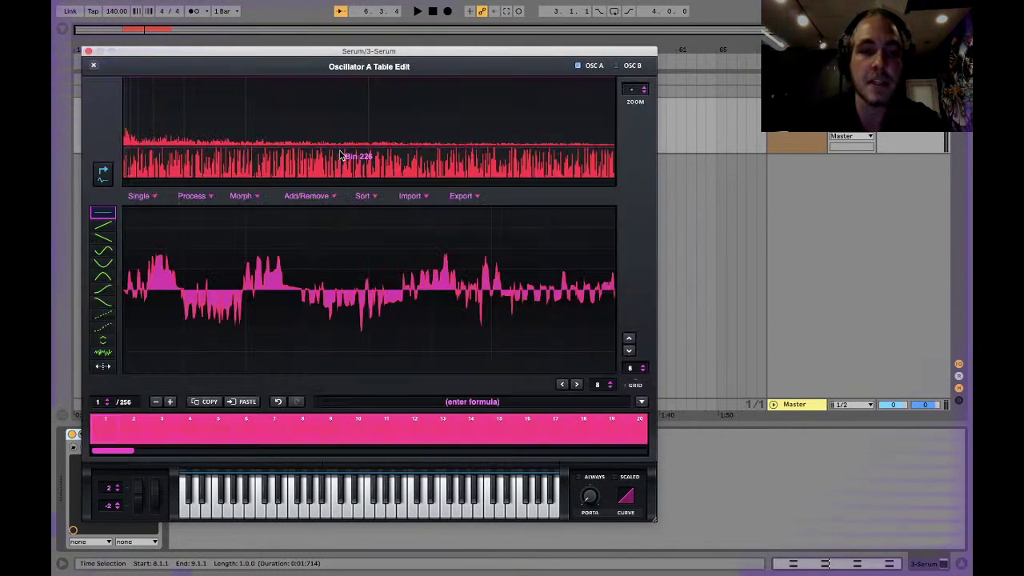
pyautogui.click(92, 66)
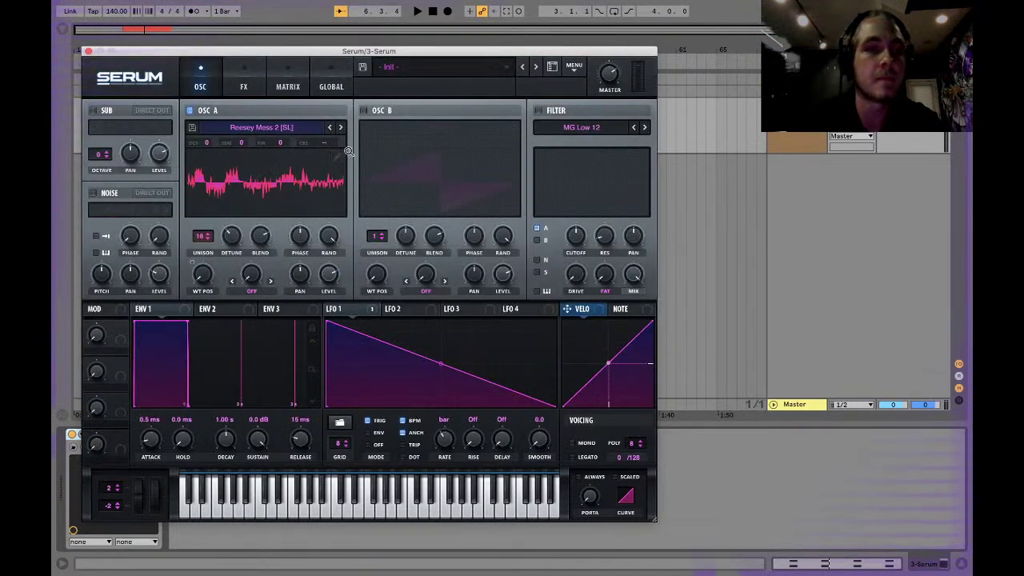
# Step: Show Oscillator A's wavetable in 3D and try sweeping its position by hand and with LFO 1
pyautogui.click(276, 181)
pyautogui.moveTo(211, 283); pyautogui.dragTo(217, 180)
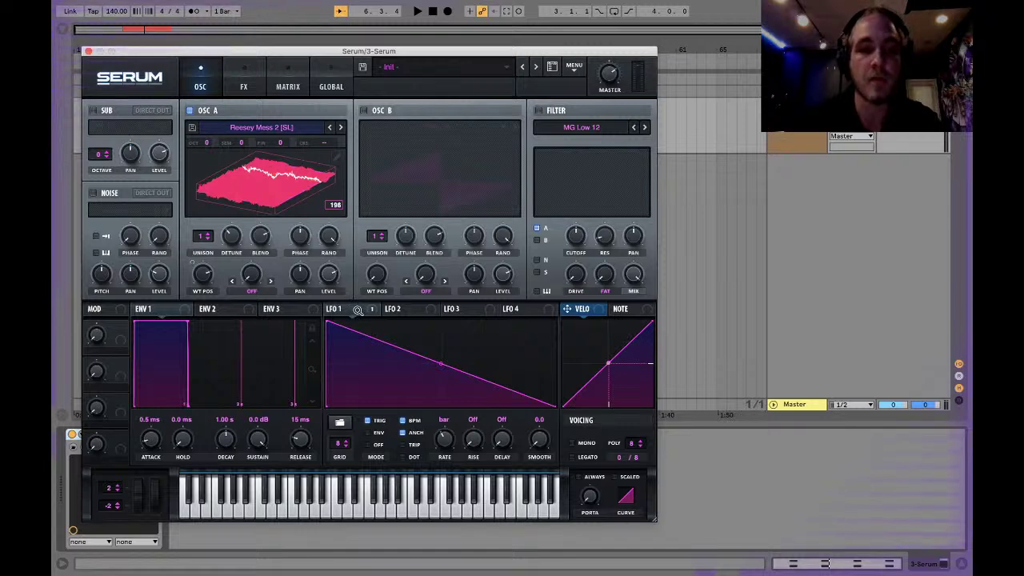
pyautogui.moveTo(358, 309); pyautogui.dragTo(203, 274)
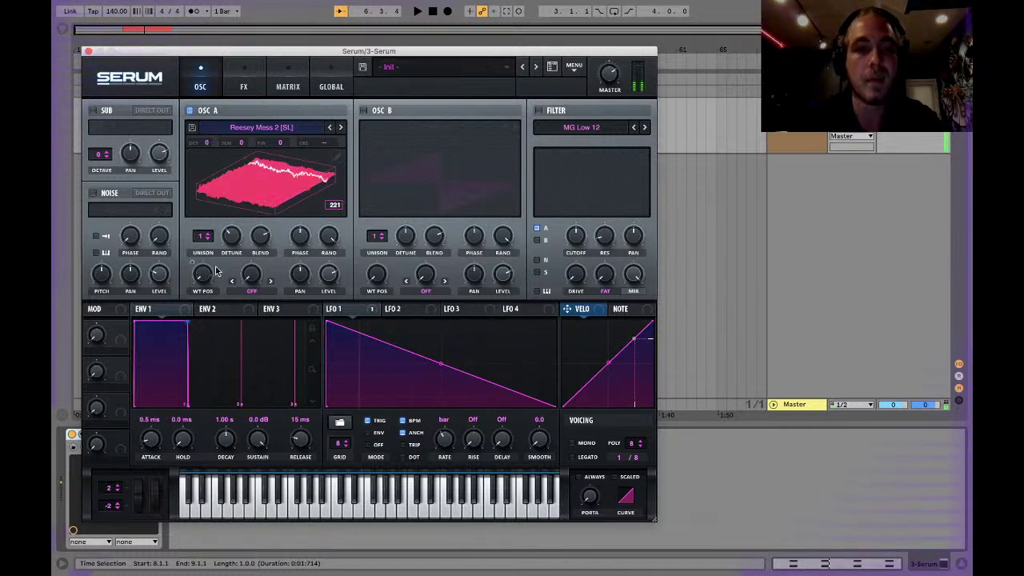
# Step: Set Oscillator A to 16 unison voices and limit LFO 1's modulation of the wavetable position to a partial range from the start
pyautogui.moveTo(203, 239); pyautogui.dragTo(207, 184)
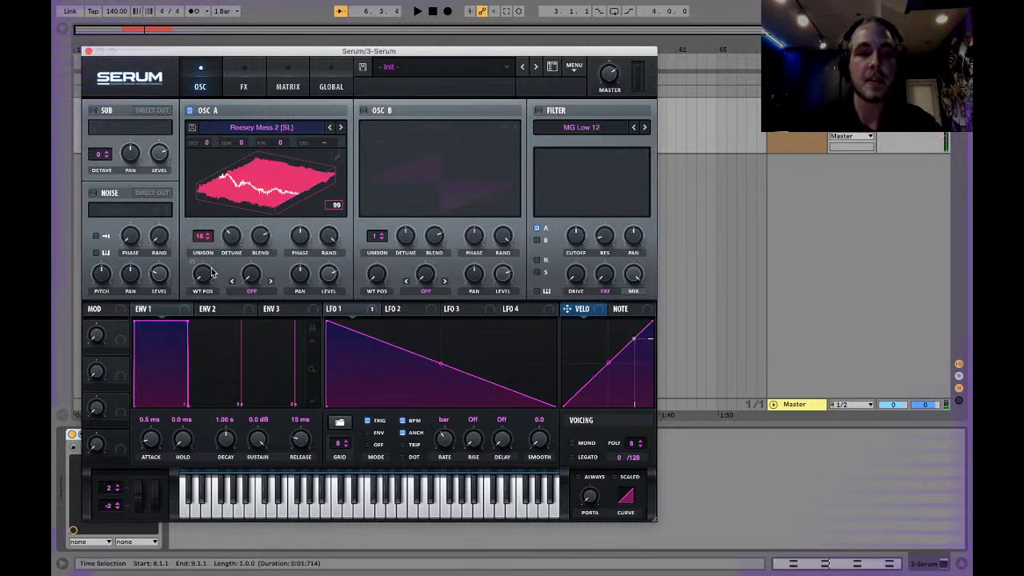
pyautogui.moveTo(202, 276); pyautogui.dragTo(217, 385)
pyautogui.click(362, 307)
pyautogui.moveTo(196, 264); pyautogui.dragTo(193, 296)
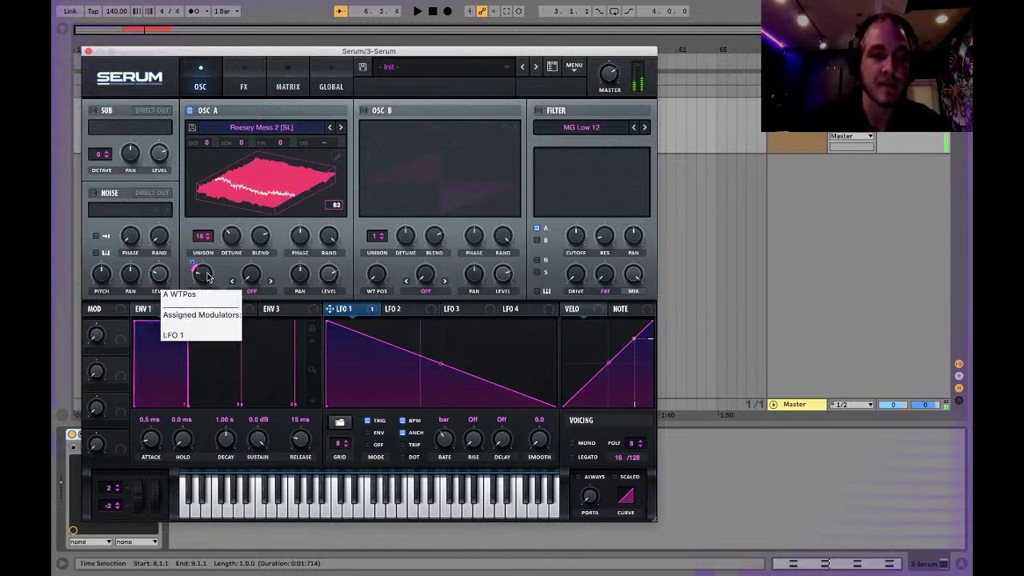
pyautogui.moveTo(206, 276); pyautogui.dragTo(207, 245)
pyautogui.moveTo(207, 246)
pyautogui.mouseDown()
pyautogui.moveTo(198, 290)
pyautogui.moveTo(196, 255)
pyautogui.mouseUp()
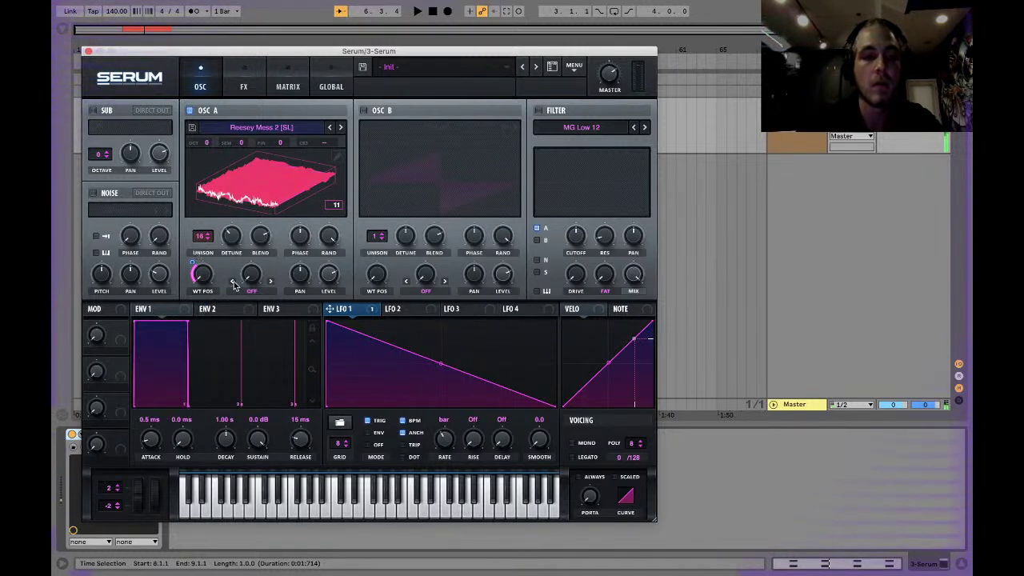
# Step: Normalize each frame of the resampled Oscillator A table separately, morph the table, and close the wavetable editor
pyautogui.click(337, 157)
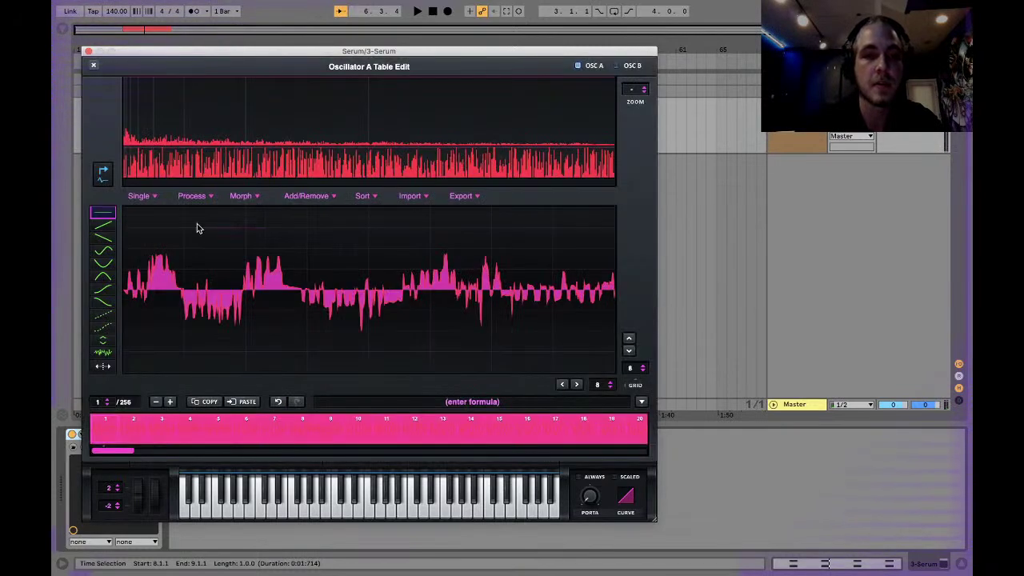
pyautogui.click(192, 196)
pyautogui.click(244, 214)
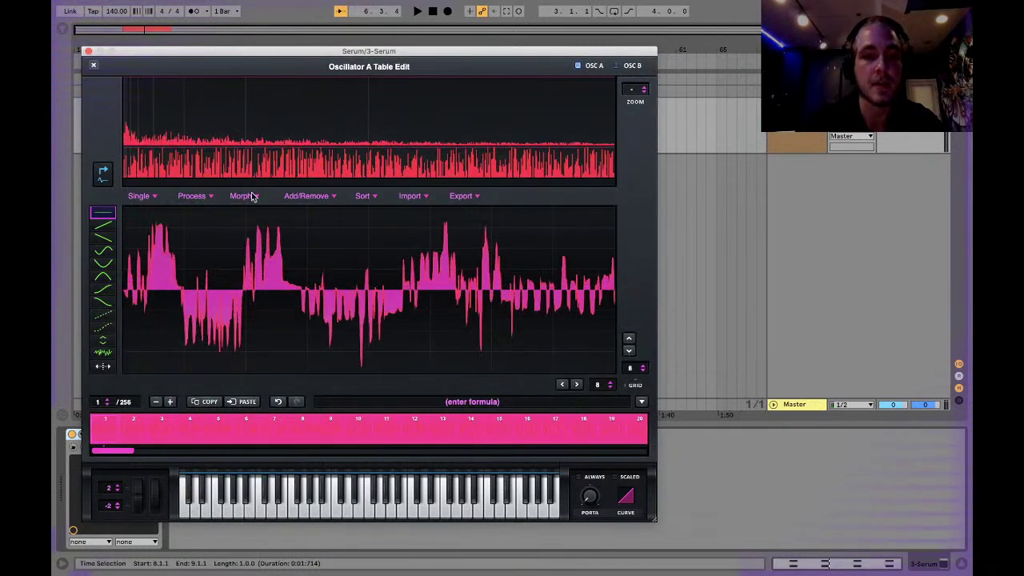
pyautogui.click(253, 197)
pyautogui.click(266, 222)
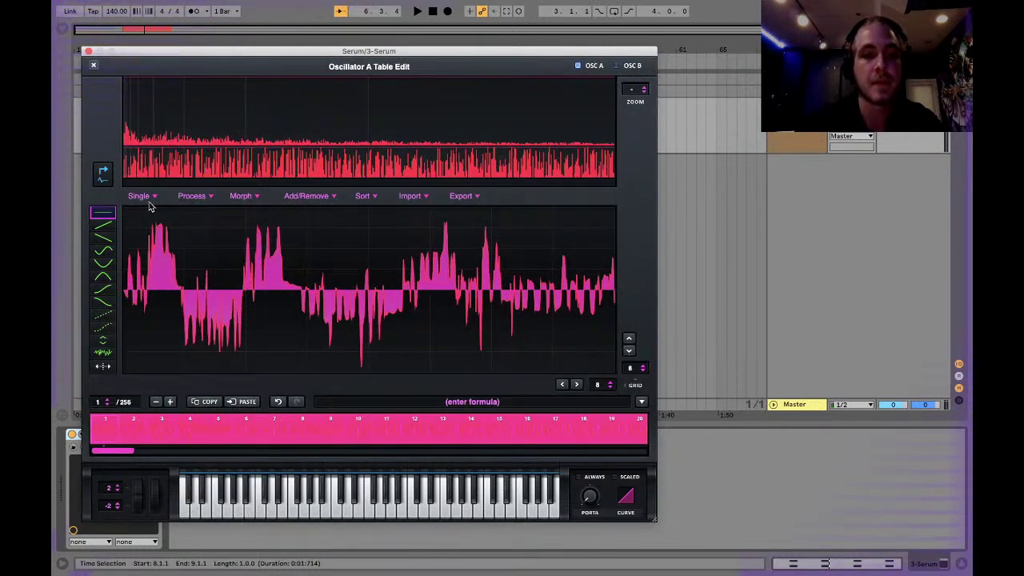
pyautogui.click(92, 67)
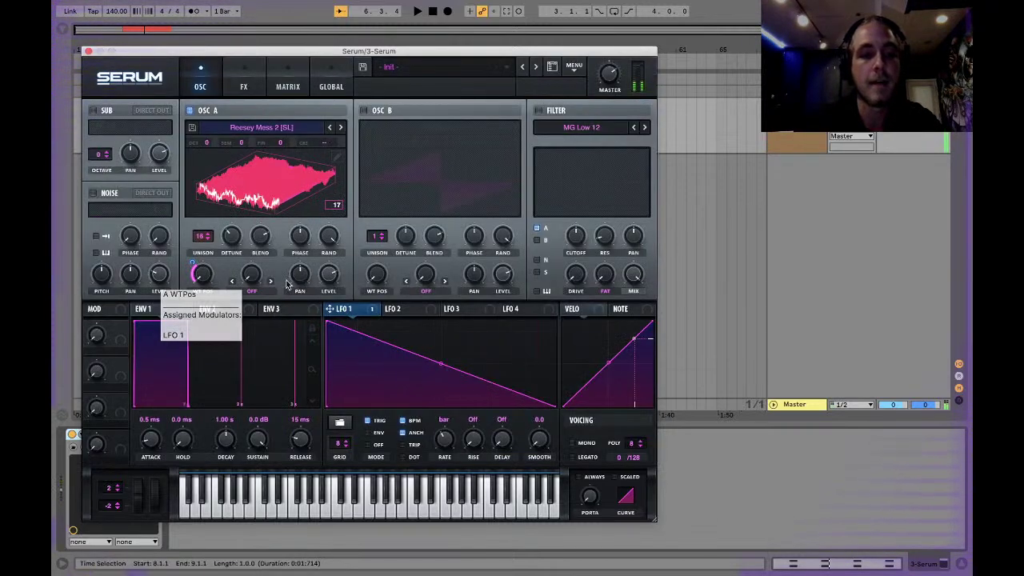
# Step: Resample the normalized sound to Oscillator A once more and bring its wavetable position down to the start
pyautogui.click(573, 69)
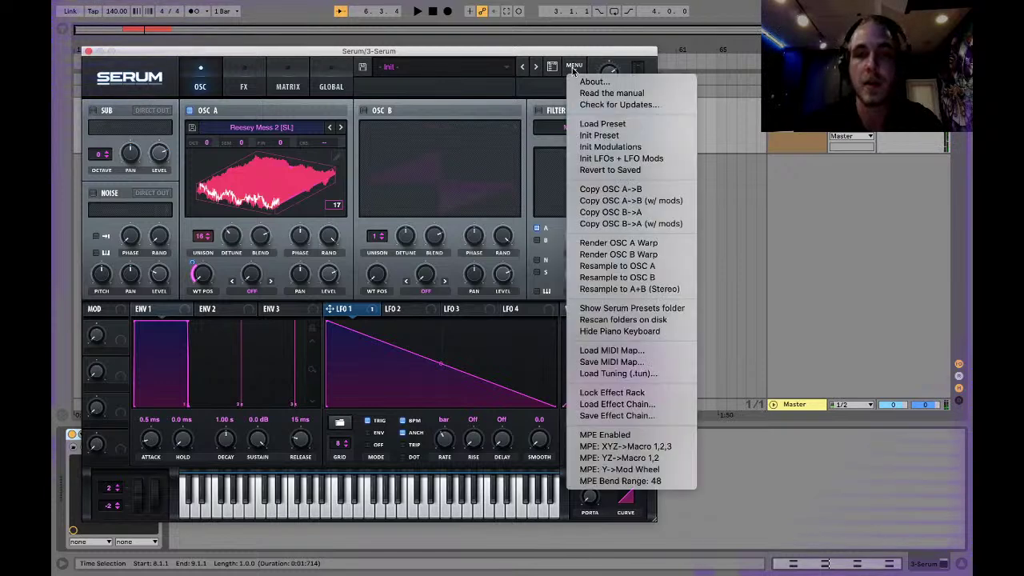
pyautogui.click(613, 268)
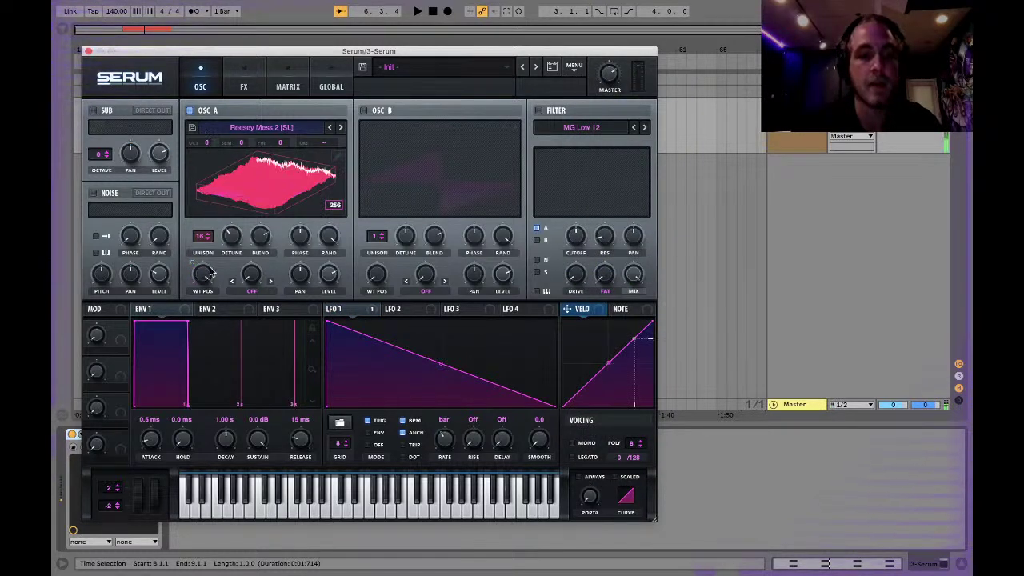
pyautogui.moveTo(205, 280); pyautogui.dragTo(211, 458)
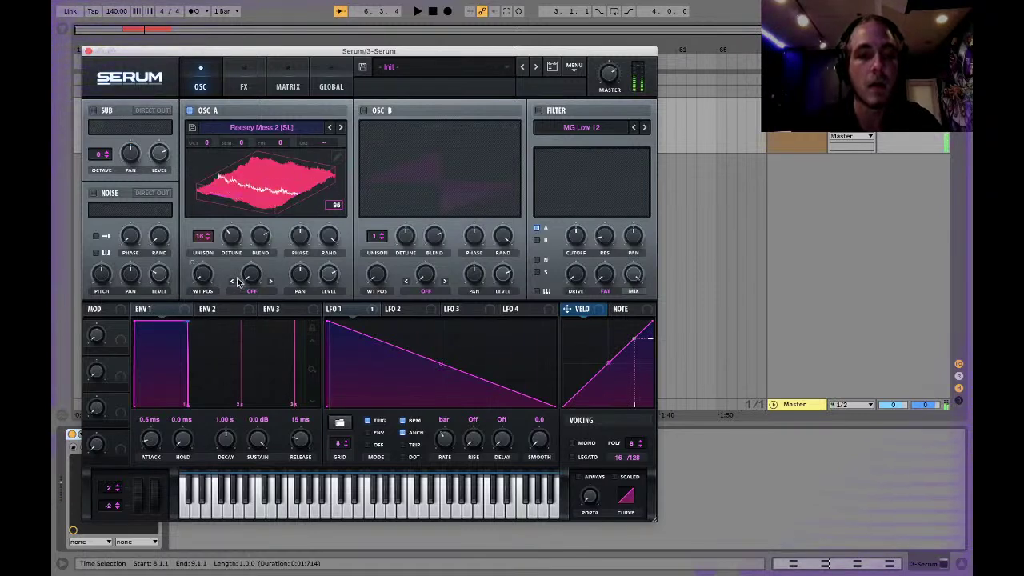
# Step: Modulate Oscillator A's wavetable position with LFO 1 over a partial range and move the LFO's peak slightly after its start
pyautogui.click(192, 264)
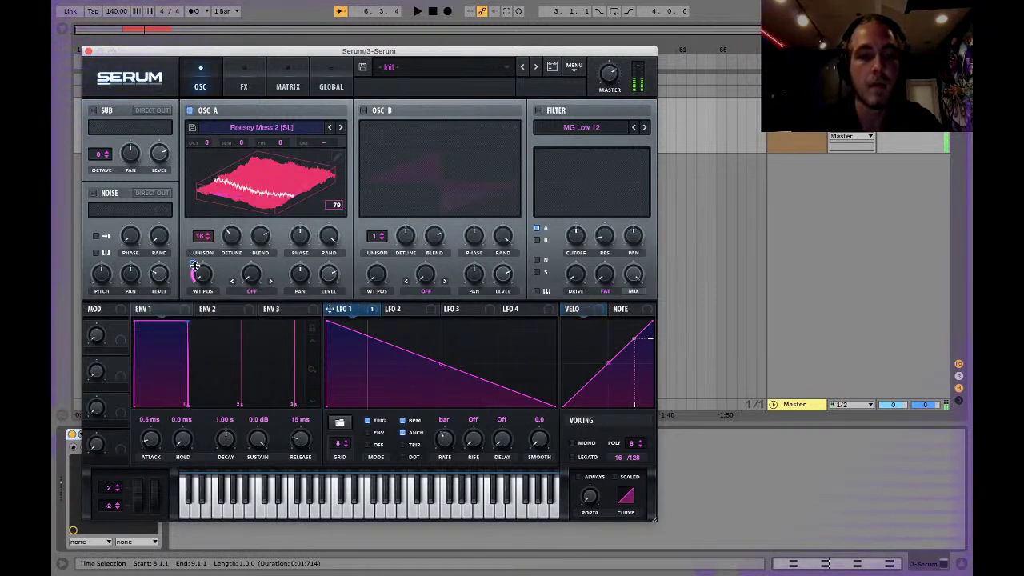
pyautogui.moveTo(195, 272); pyautogui.dragTo(200, 236)
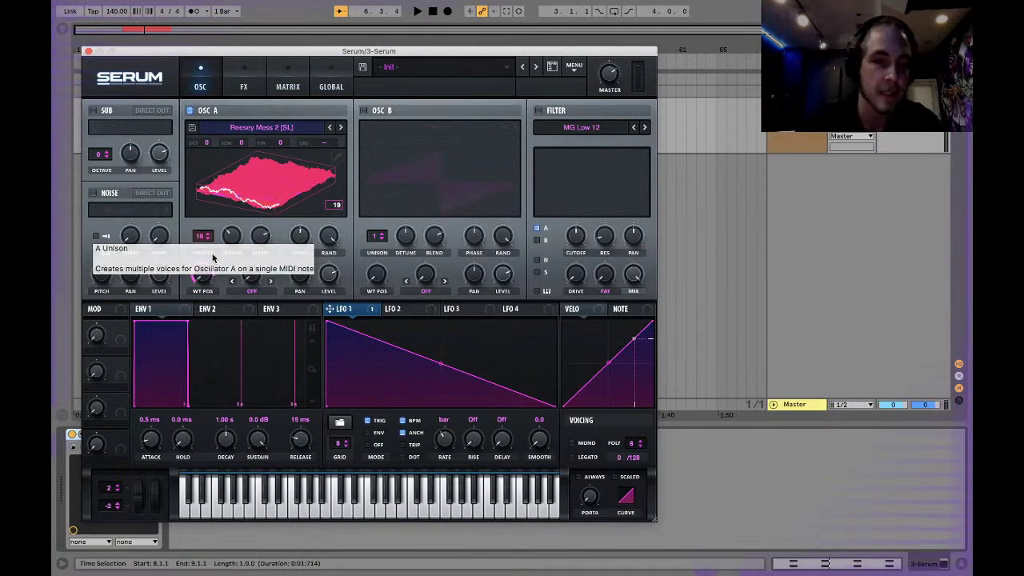
pyautogui.moveTo(193, 260); pyautogui.dragTo(192, 276)
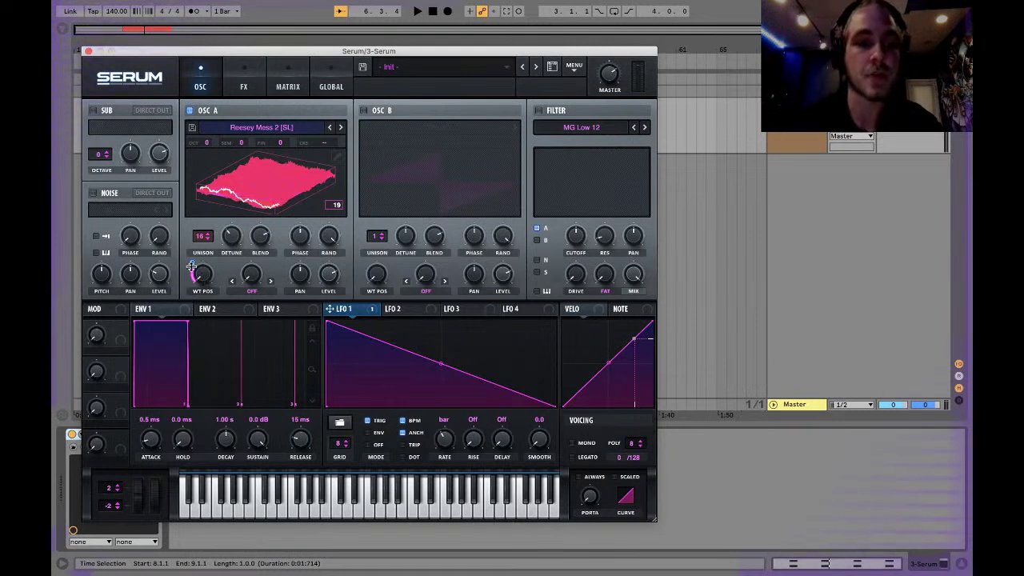
pyautogui.moveTo(190, 264); pyautogui.dragTo(193, 198)
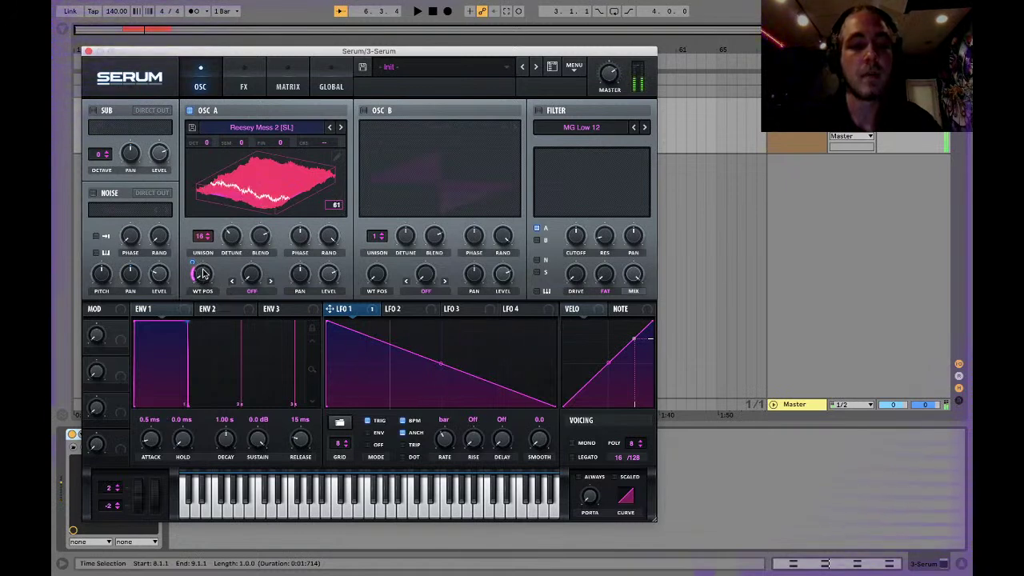
pyautogui.moveTo(327, 322); pyautogui.dragTo(353, 324)
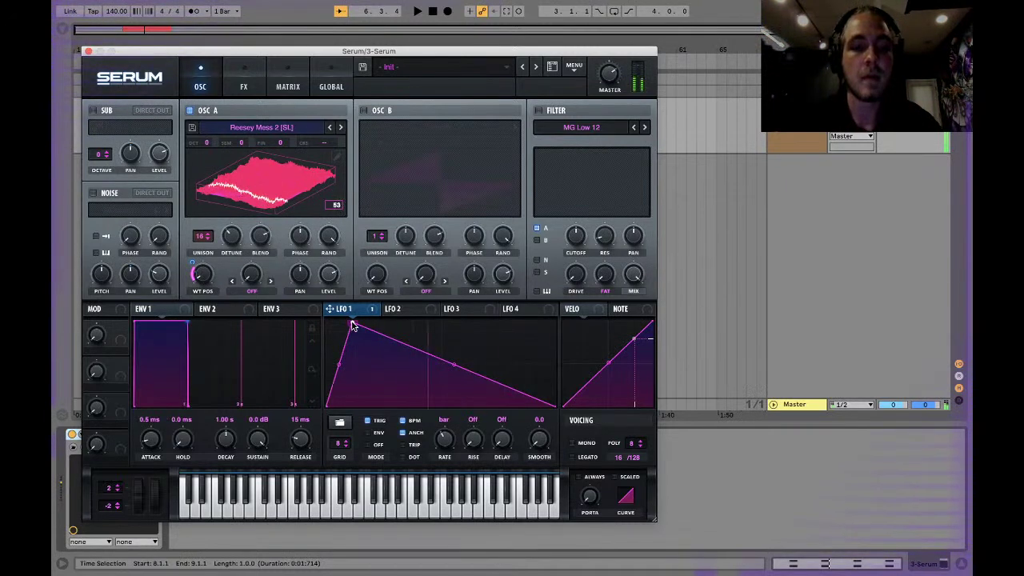
pyautogui.moveTo(448, 438); pyautogui.dragTo(447, 437)
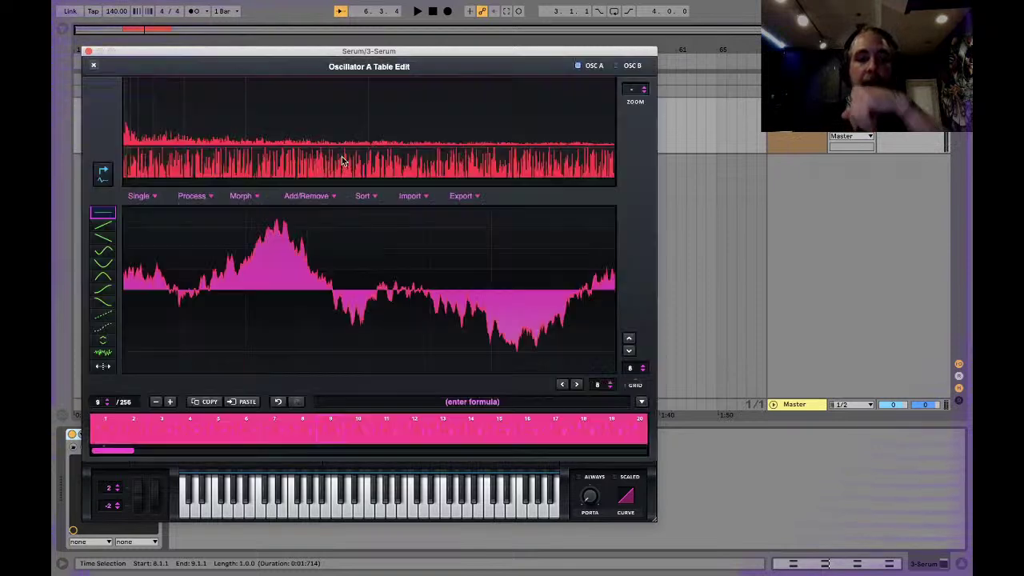
# Step: Examine the harmonic bins of frame 9 in Oscillator A's wavetable editor at up to 8x zoom, then close the editor
pyautogui.click(338, 157)
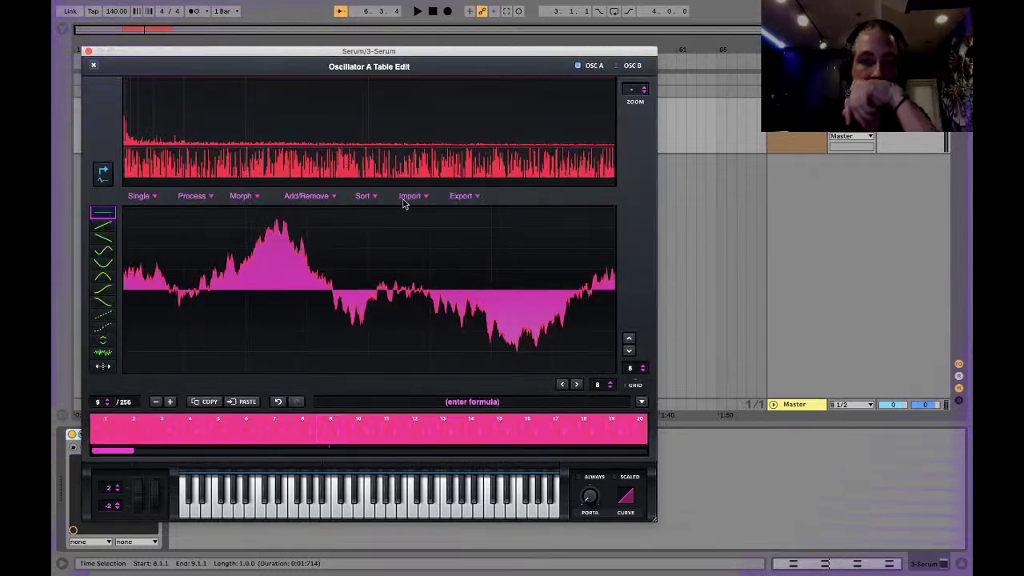
pyautogui.click(645, 90)
pyautogui.click(645, 90)
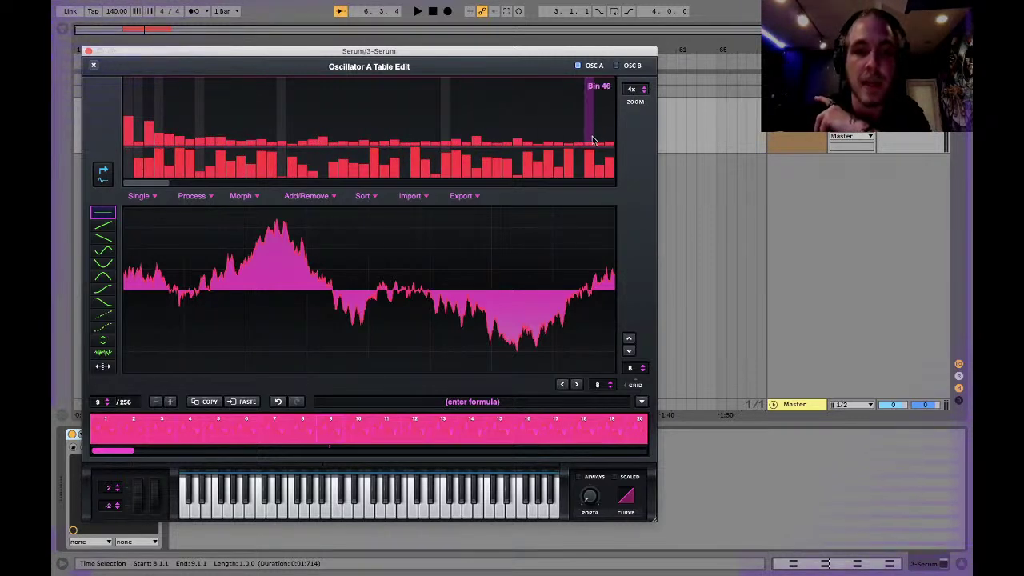
pyautogui.click(644, 87)
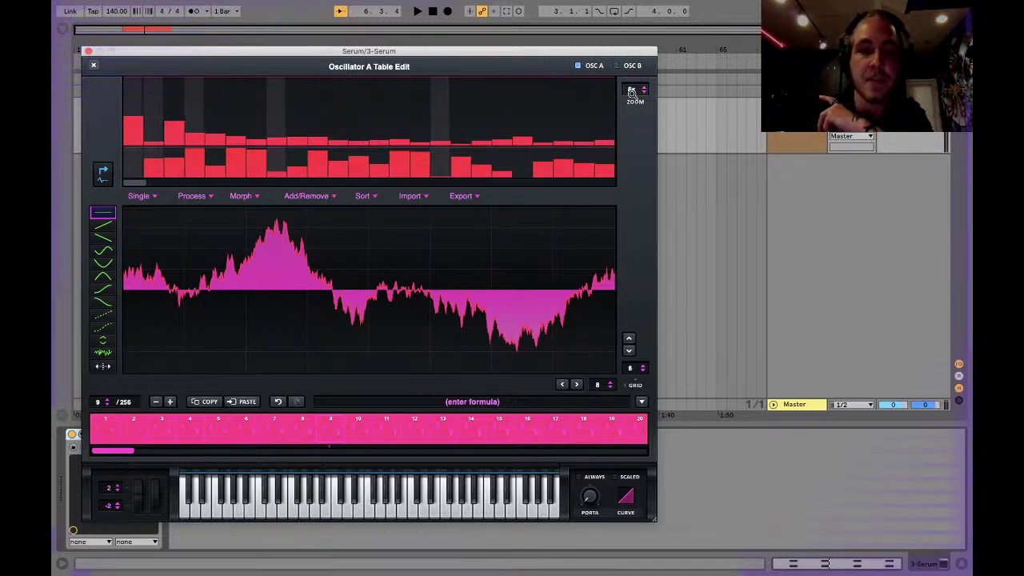
pyautogui.moveTo(631, 91); pyautogui.dragTo(616, 304)
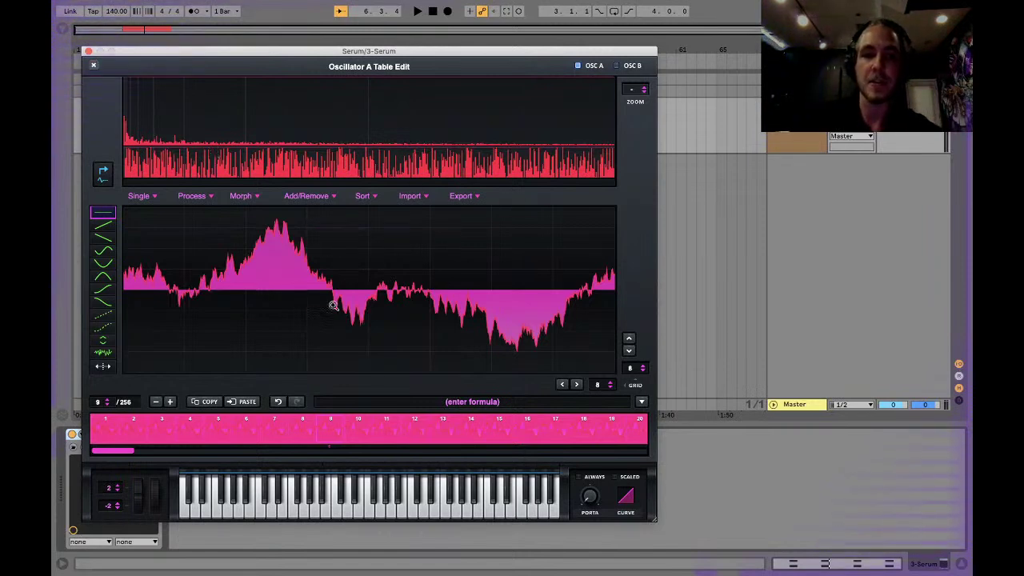
pyautogui.click(95, 64)
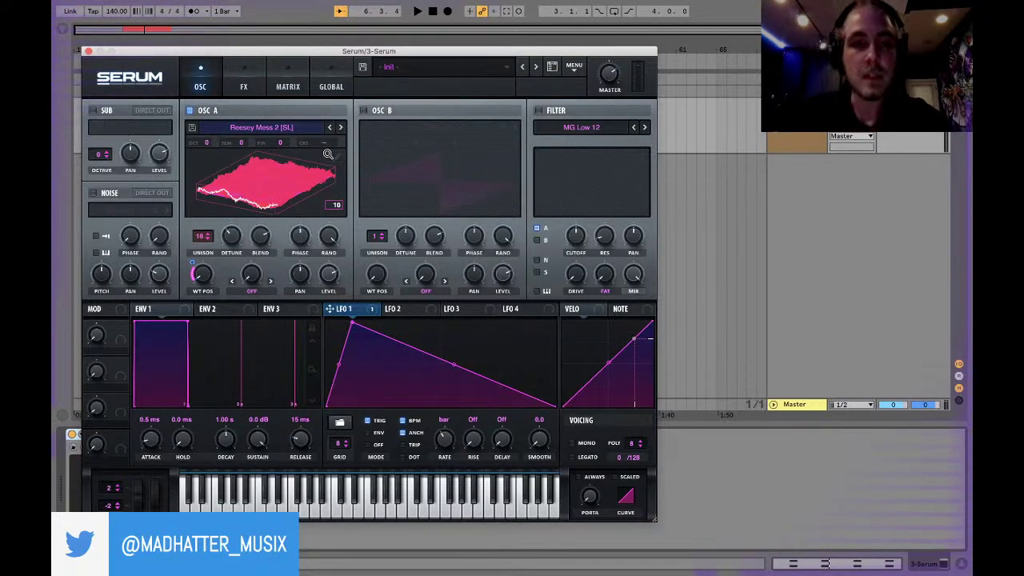
# Step: Turn off Oscillator A, turn on Oscillator B, and audition the HarmonicSeries wavetable on it
pyautogui.click(194, 111)
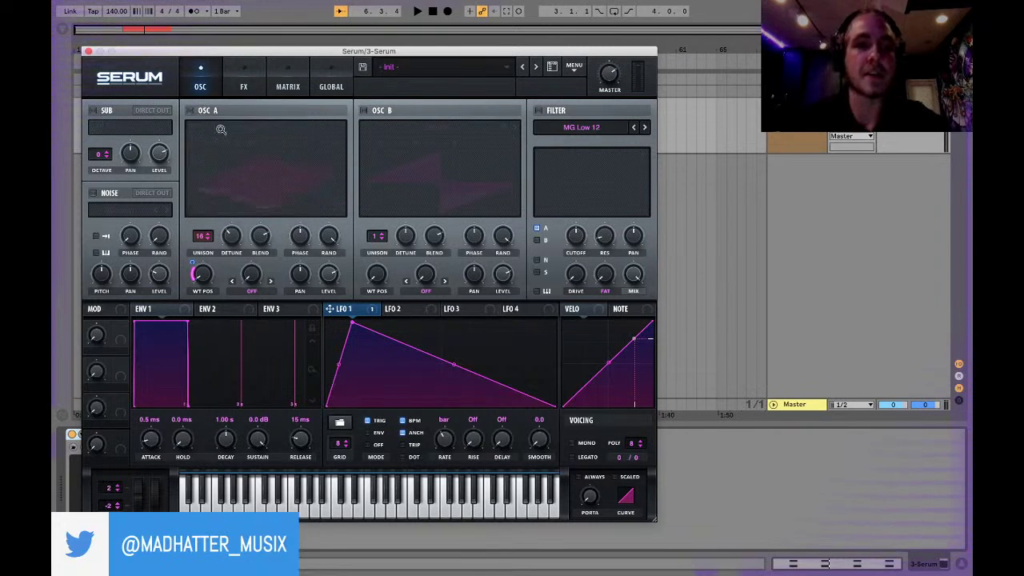
pyautogui.click(364, 110)
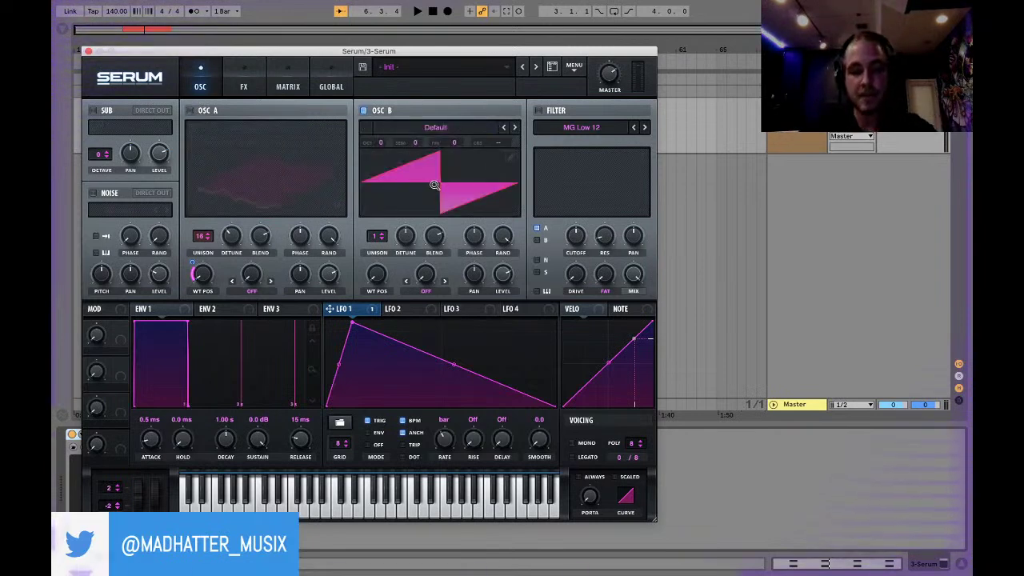
pyautogui.click(436, 128)
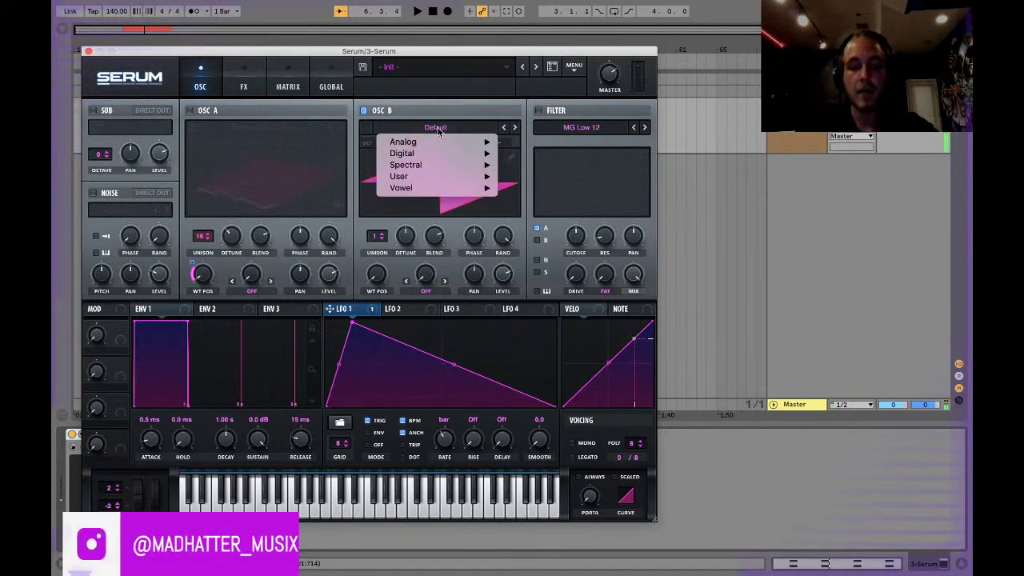
pyautogui.moveTo(438, 168)
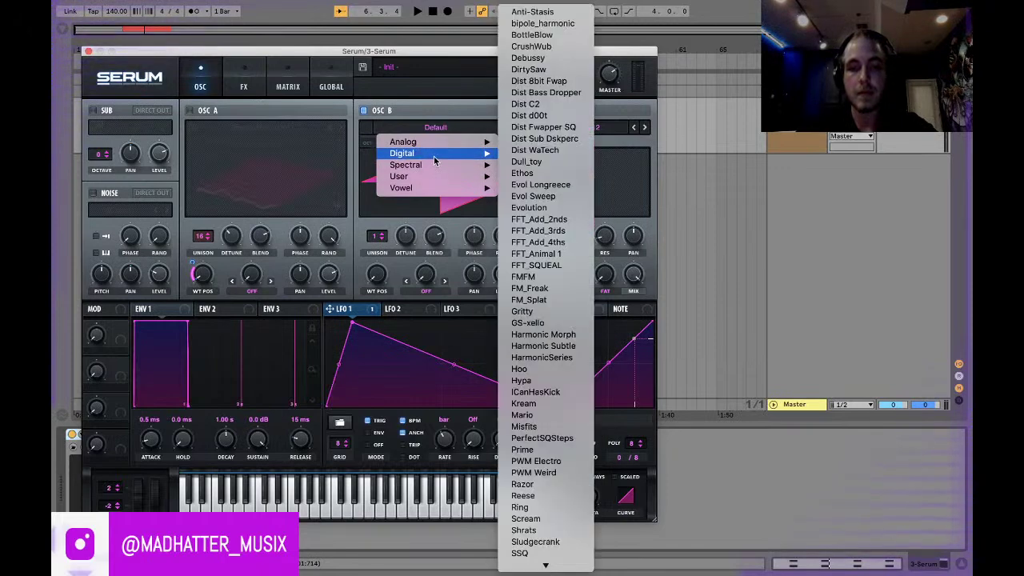
pyautogui.click(452, 281)
pyautogui.moveTo(376, 274)
pyautogui.mouseDown()
pyautogui.moveTo(387, 245)
pyautogui.moveTo(389, 266)
pyautogui.mouseUp()
# Step: Load the Monster 7 [SL] wavetable into Oscillator B and sweep its wavetable position
pyautogui.click(458, 129)
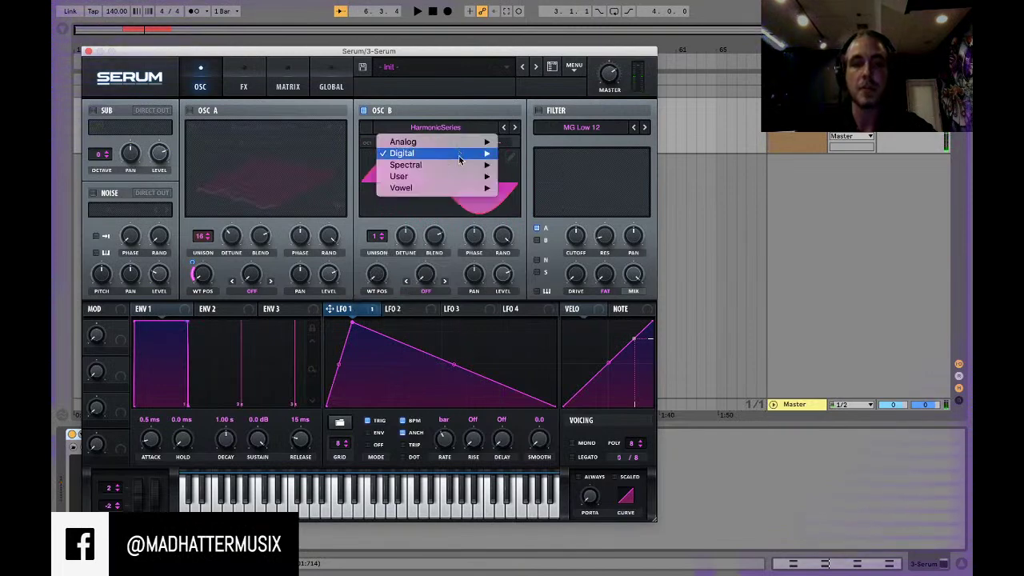
pyautogui.moveTo(445, 167)
pyautogui.click(539, 314)
pyautogui.moveTo(376, 274); pyautogui.dragTo(390, 250)
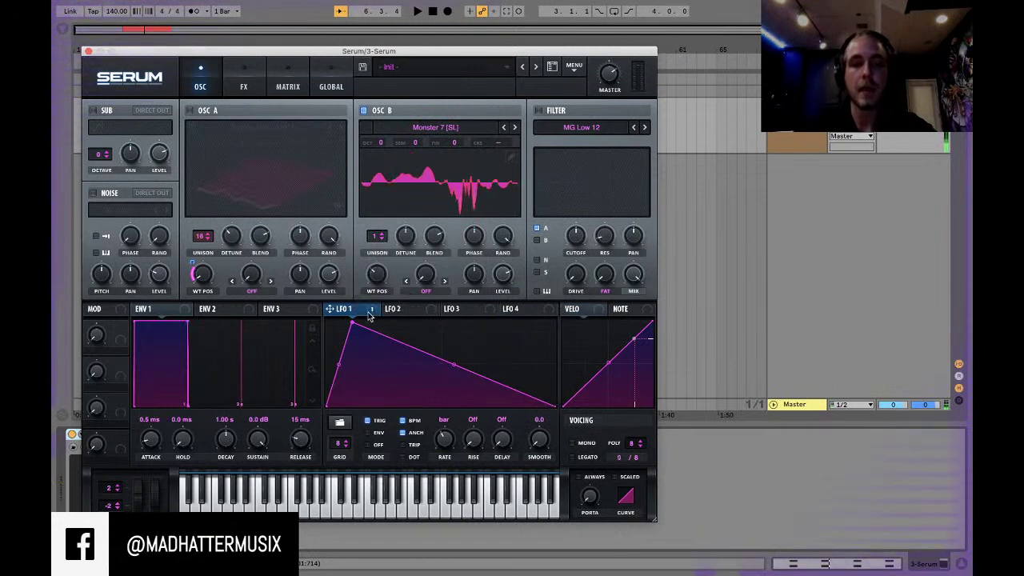
# Step: Set Oscillator B's wavetable position to 256 and modulate it downward with LFO 1
pyautogui.moveTo(373, 313); pyautogui.dragTo(369, 270)
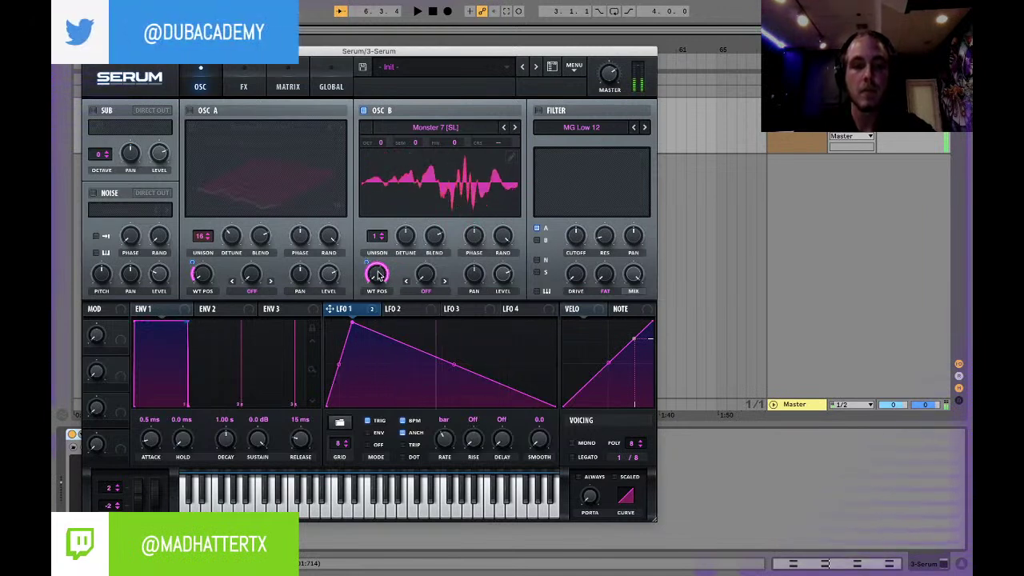
pyautogui.moveTo(377, 276); pyautogui.dragTo(404, 86)
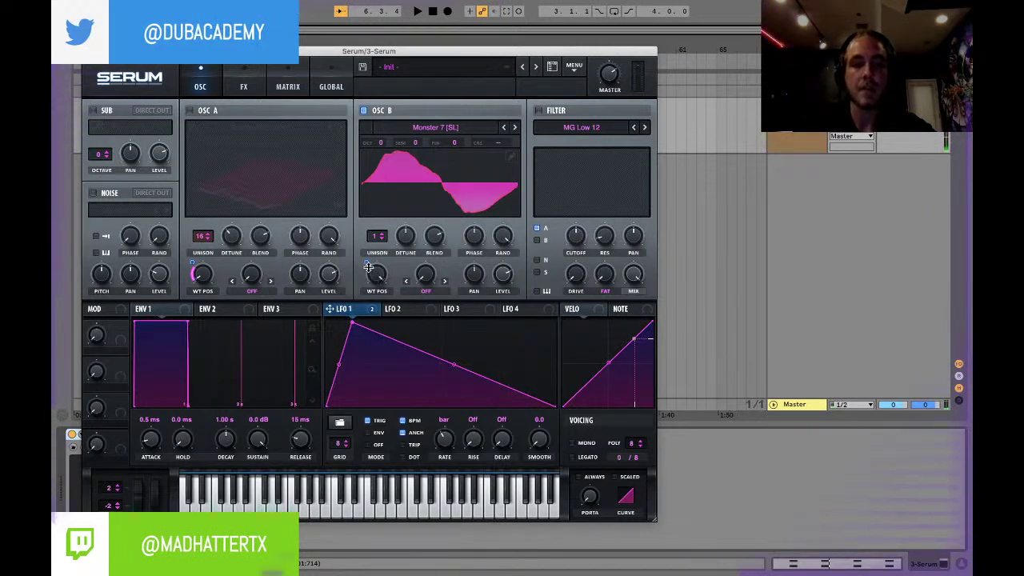
pyautogui.moveTo(368, 264); pyautogui.dragTo(368, 297)
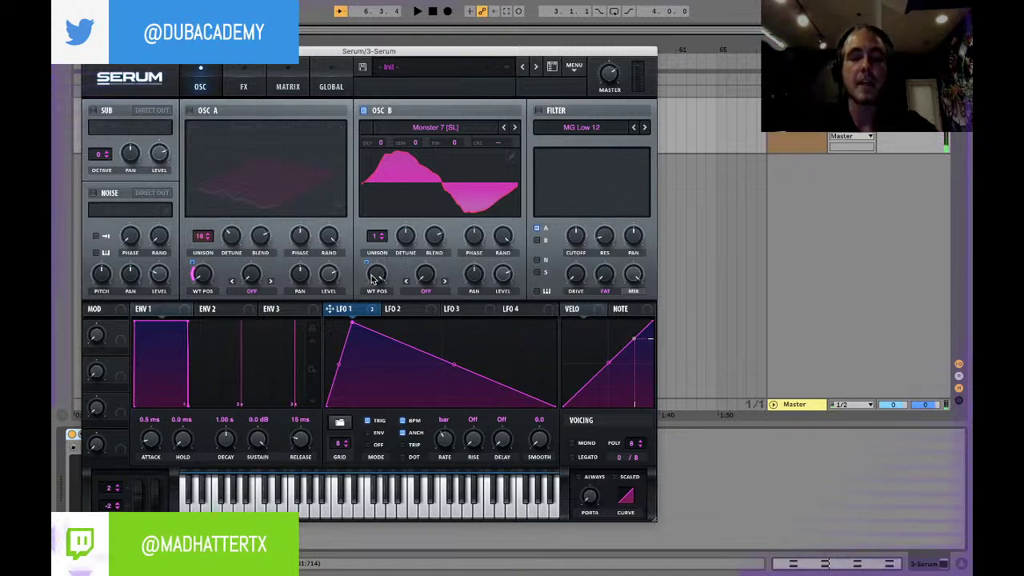
pyautogui.rightClick(373, 278)
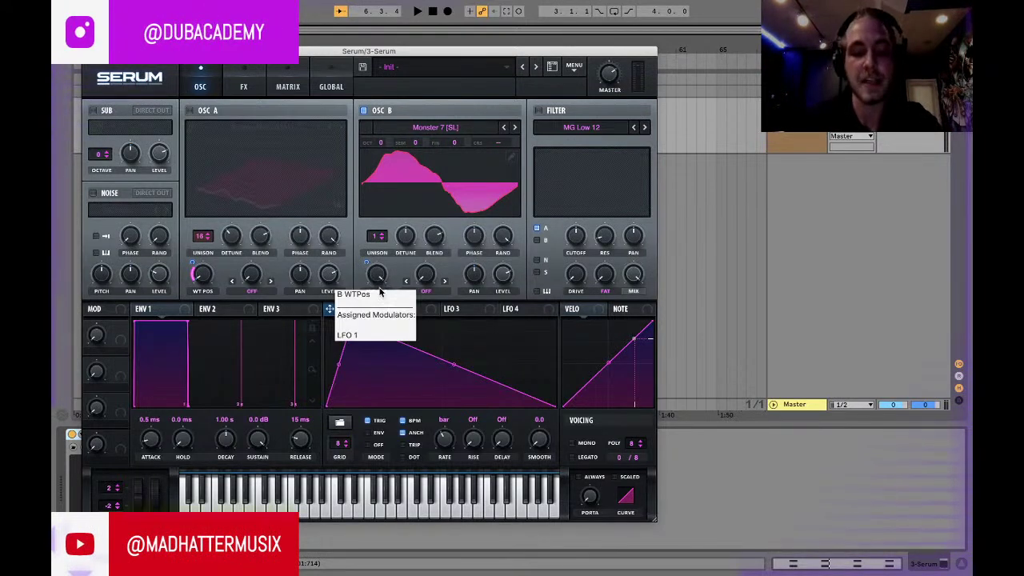
pyautogui.click(352, 334)
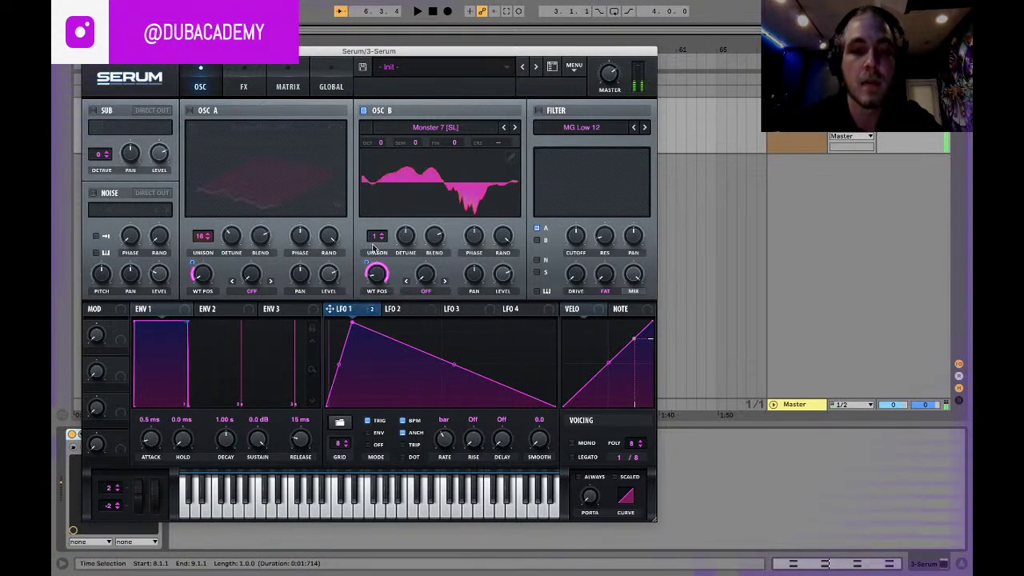
pyautogui.moveTo(377, 280); pyautogui.dragTo(378, 113)
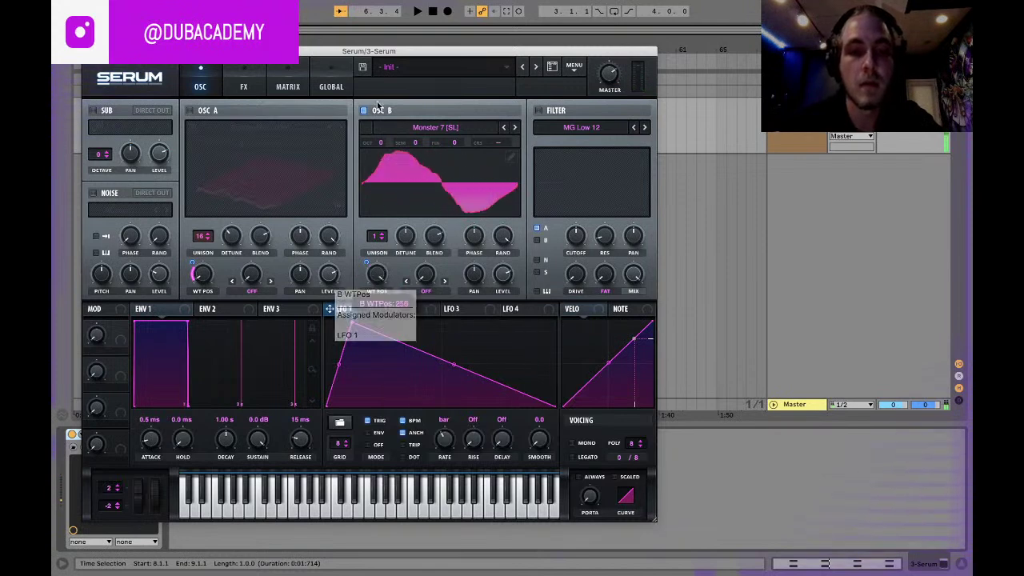
pyautogui.moveTo(367, 264); pyautogui.dragTo(380, 439)
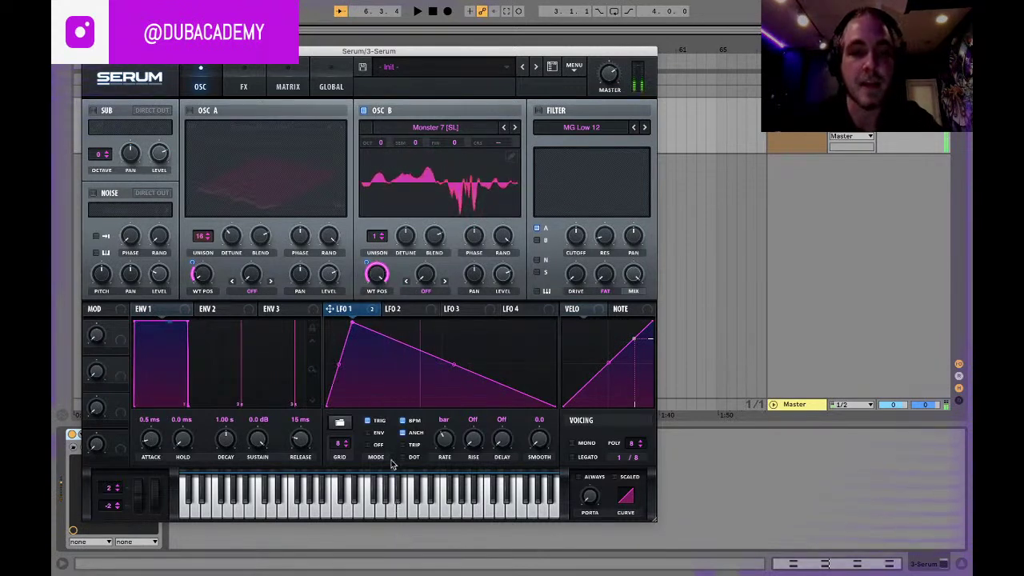
# Step: Try LFO 1's peak at its start, move it back to a delayed position, and set its Oscillator B wavetable modulation to -85
pyautogui.moveTo(353, 324); pyautogui.dragTo(327, 321)
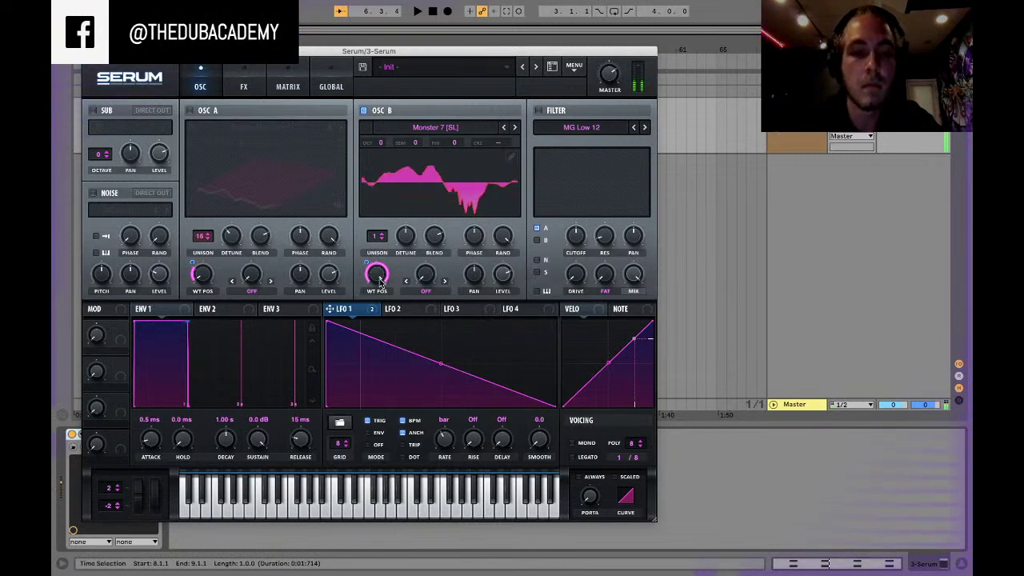
pyautogui.moveTo(381, 276)
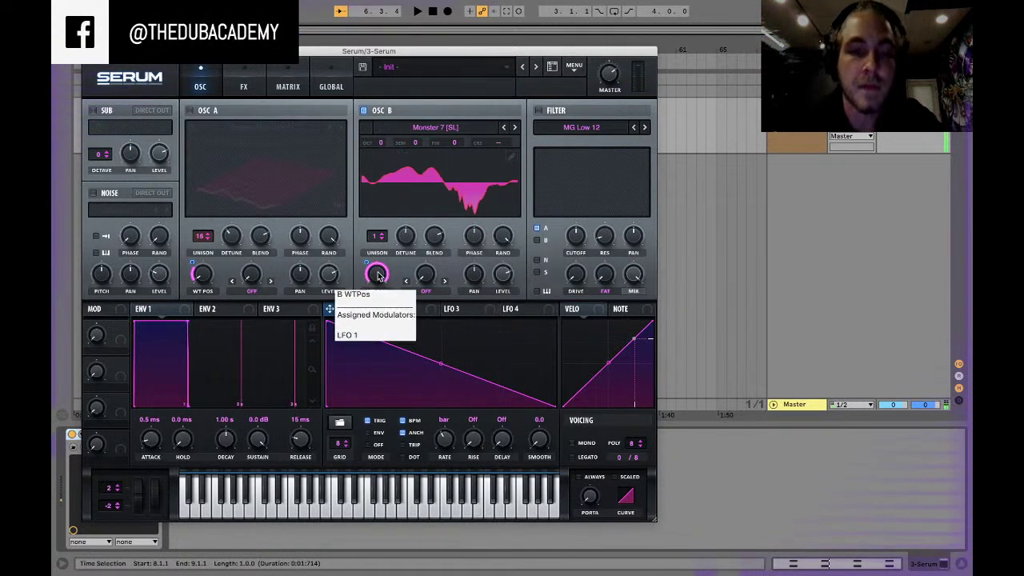
pyautogui.moveTo(327, 321); pyautogui.dragTo(367, 312)
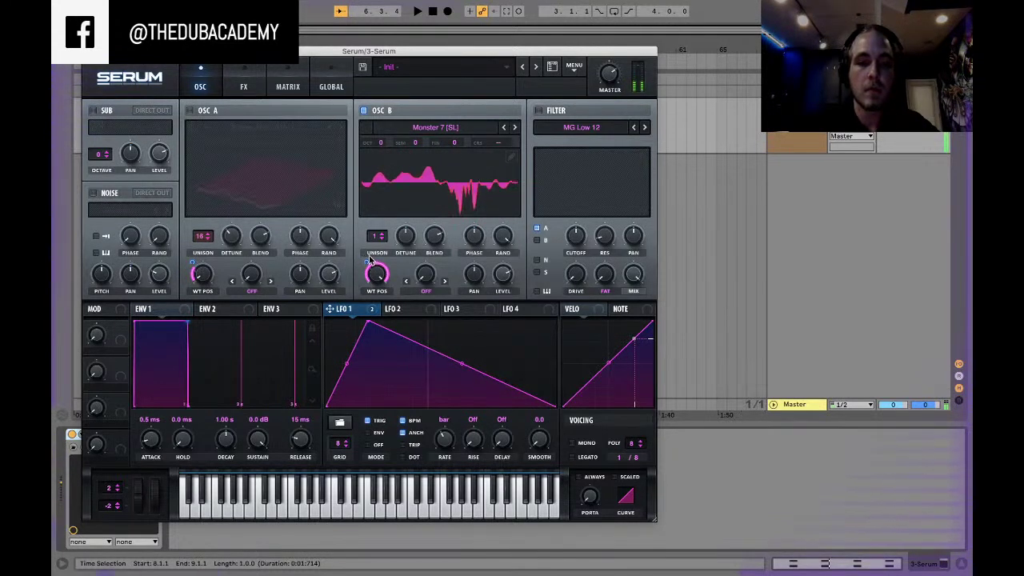
pyautogui.moveTo(365, 261); pyautogui.dragTo(366, 244)
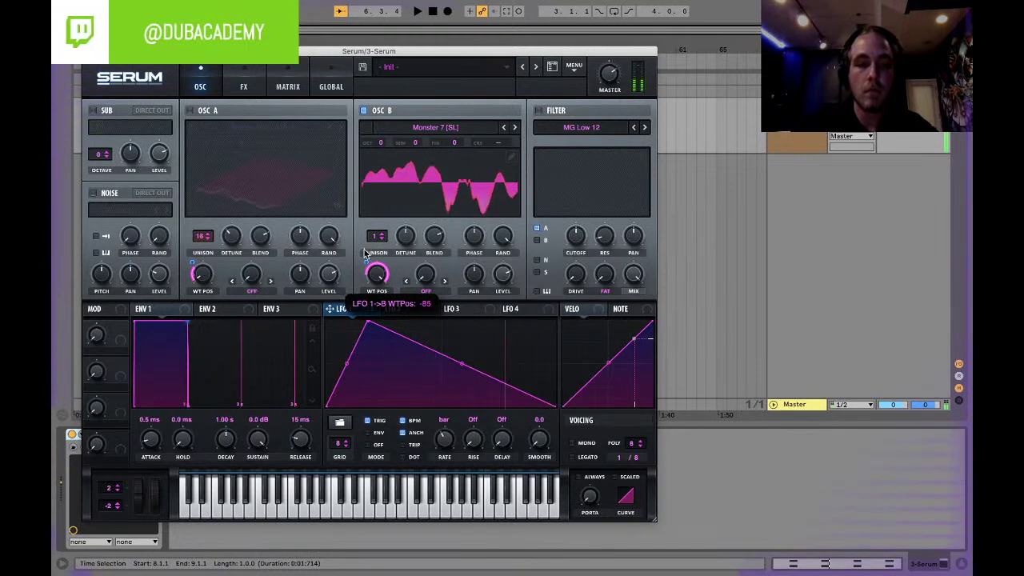
# Step: Set Oscillator B to 16 unison voices and lower its detune
pyautogui.click(331, 88)
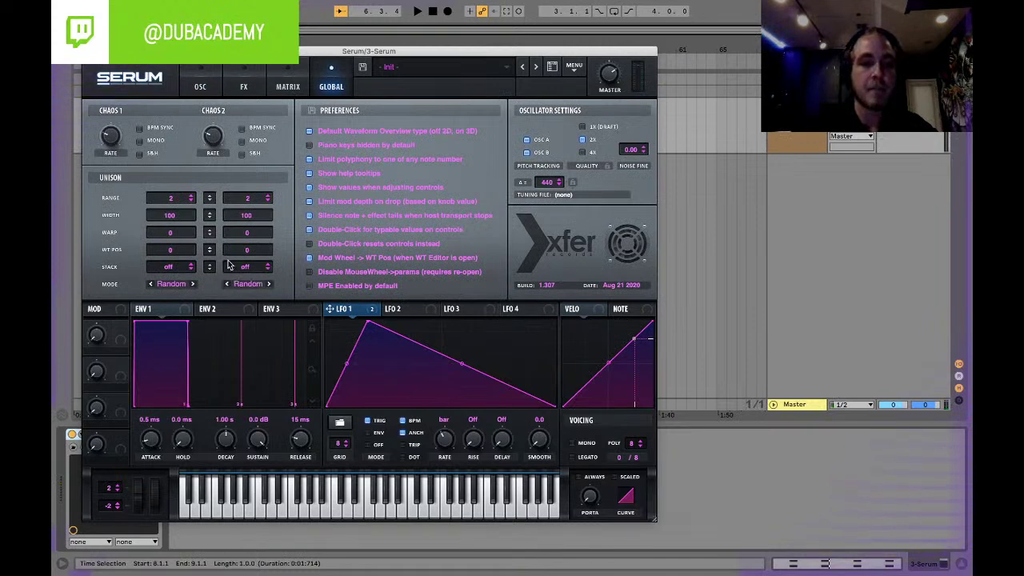
pyautogui.click(200, 84)
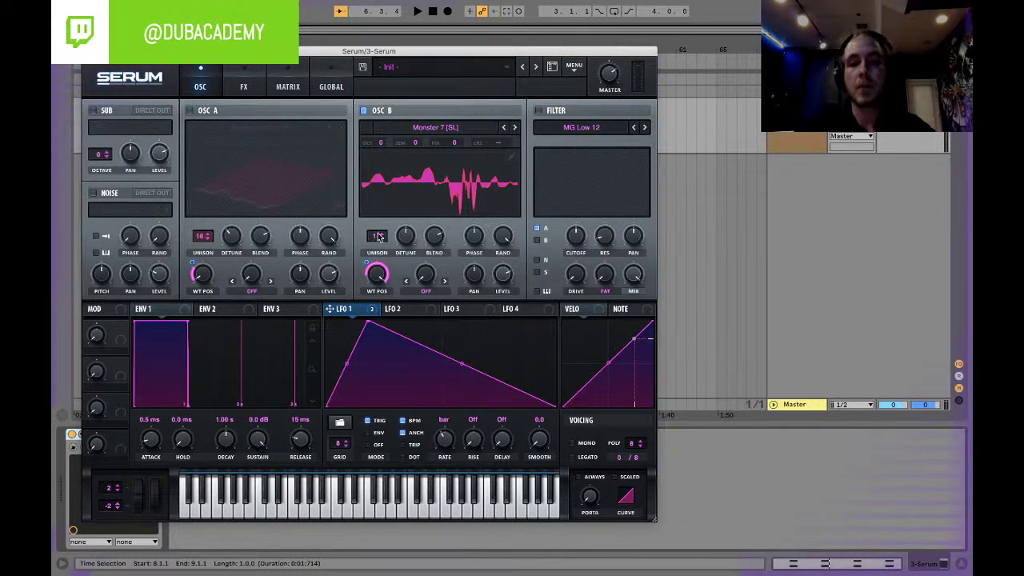
pyautogui.moveTo(377, 238); pyautogui.dragTo(377, 172)
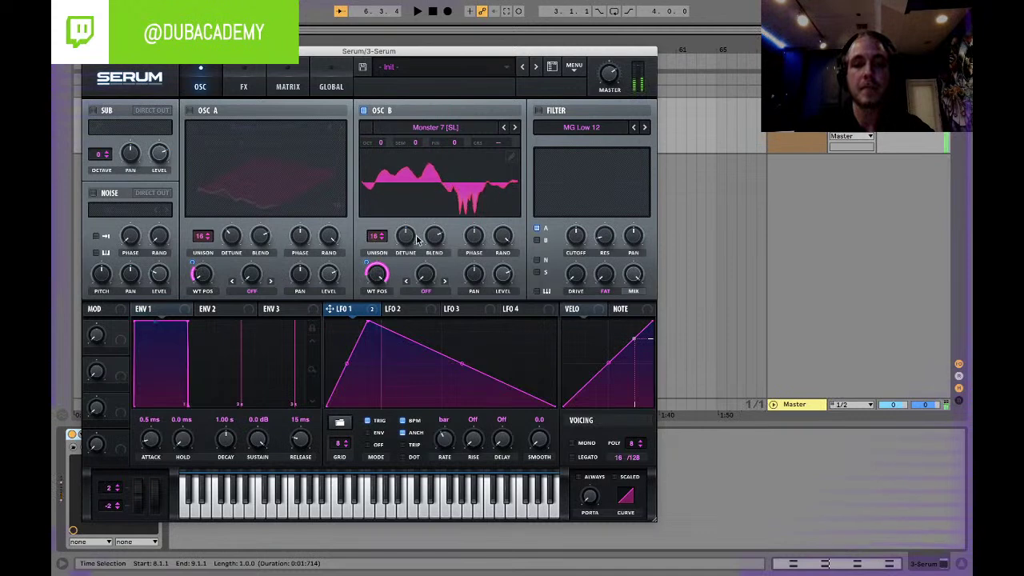
pyautogui.moveTo(407, 240); pyautogui.dragTo(407, 266)
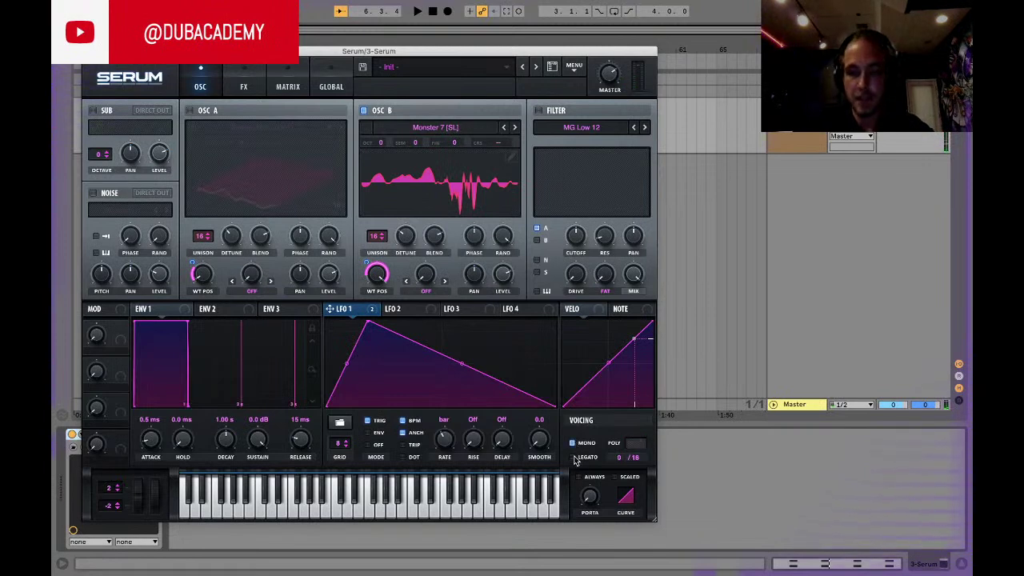
# Step: Enable mono legato voicing with a small amount of always-on portamento and turn Oscillator A back on
pyautogui.moveTo(589, 497); pyautogui.dragTo(593, 469)
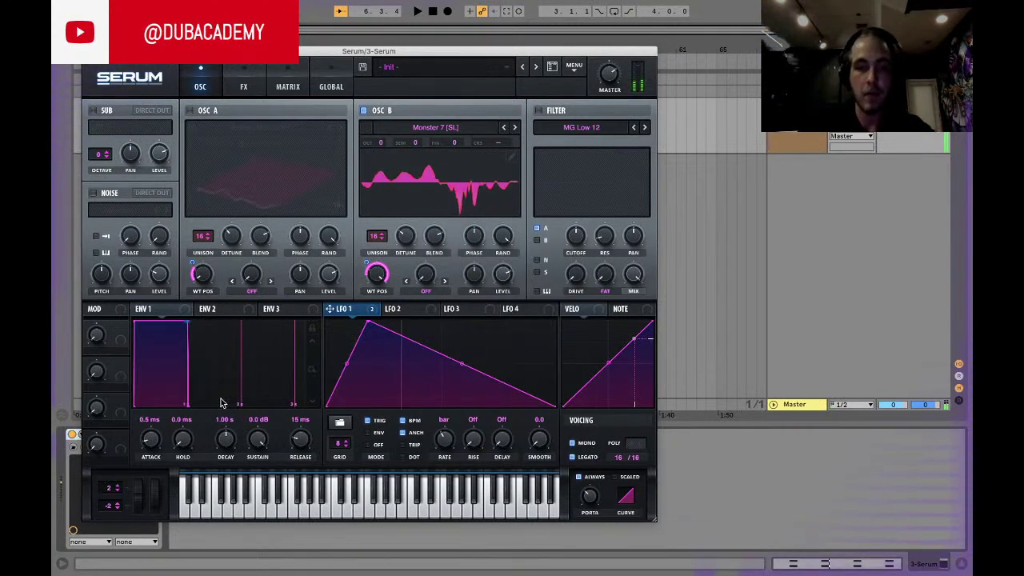
pyautogui.moveTo(593, 499); pyautogui.dragTo(595, 481)
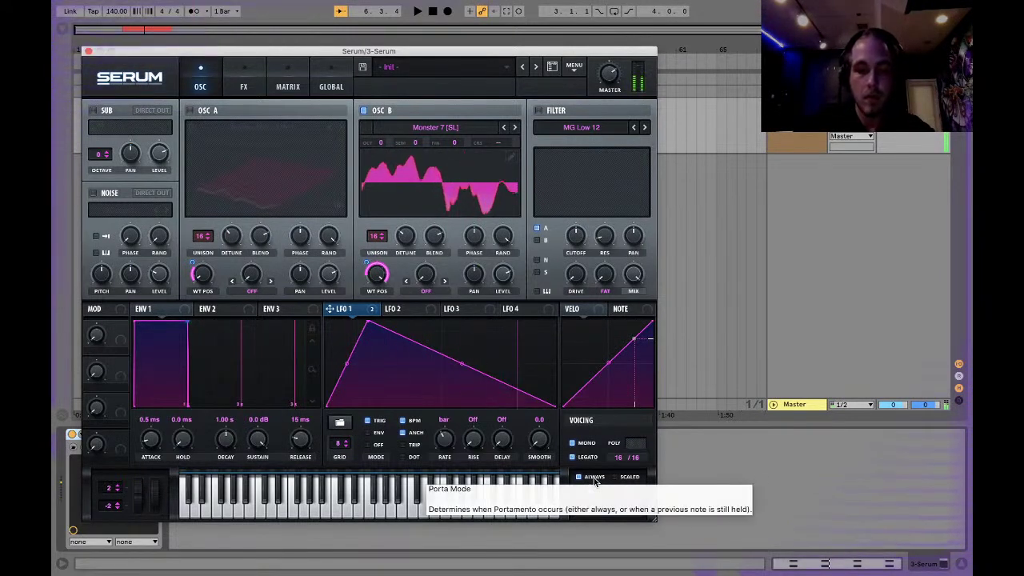
pyautogui.click(191, 111)
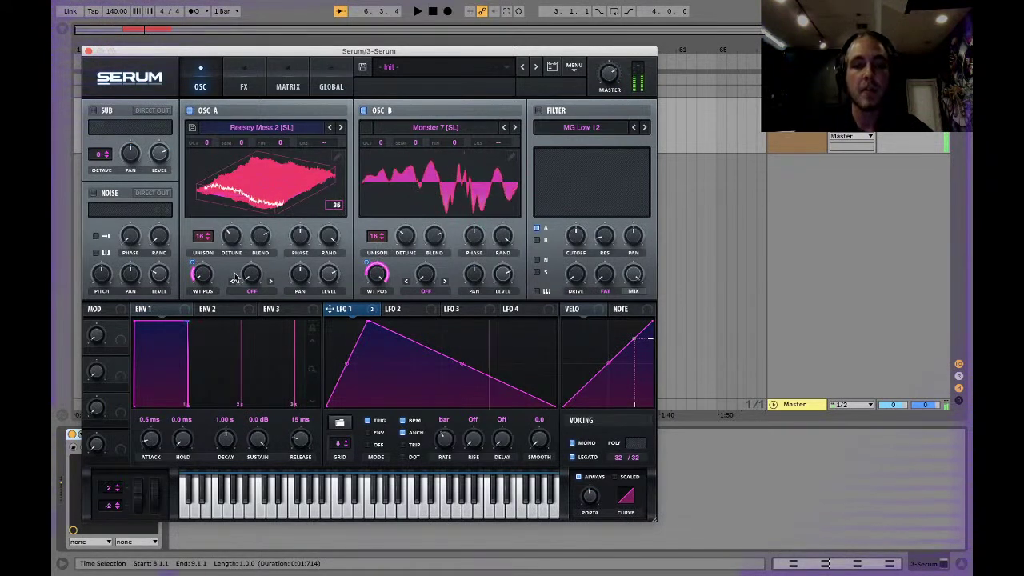
# Step: Turn off Oscillator B and open Oscillator A's wavetable for editing
pyautogui.moveTo(193, 266)
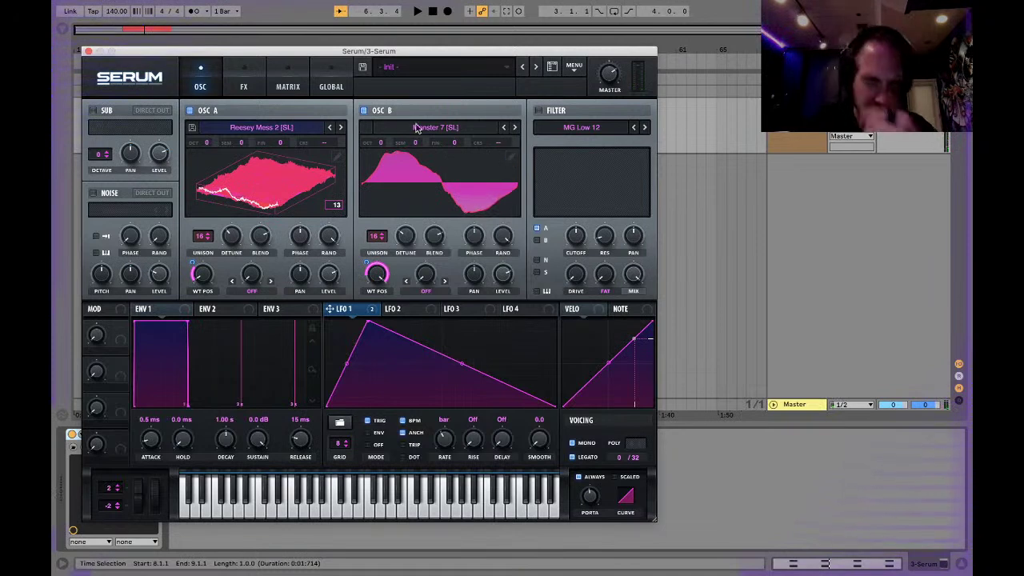
pyautogui.click(365, 110)
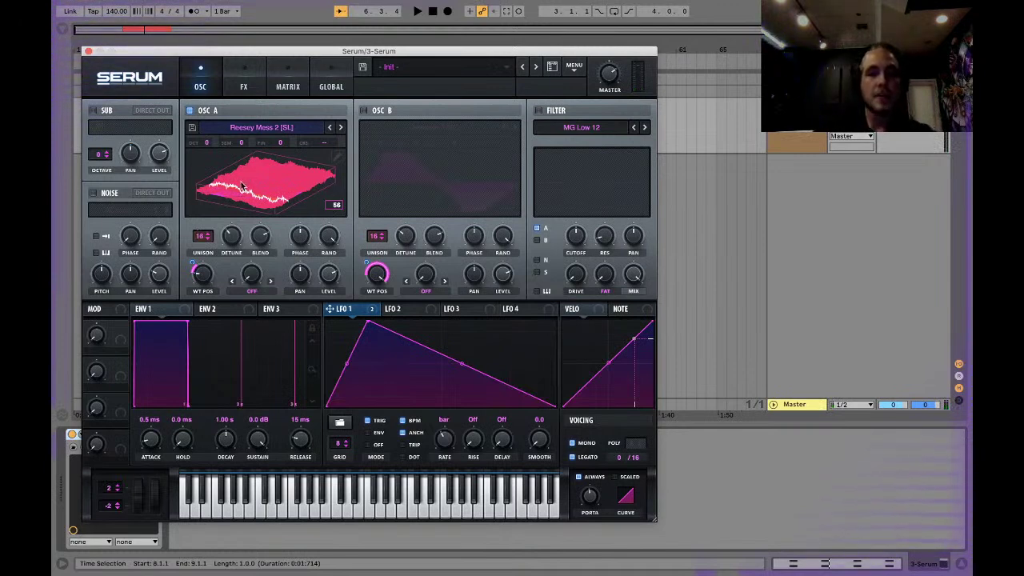
pyautogui.click(337, 156)
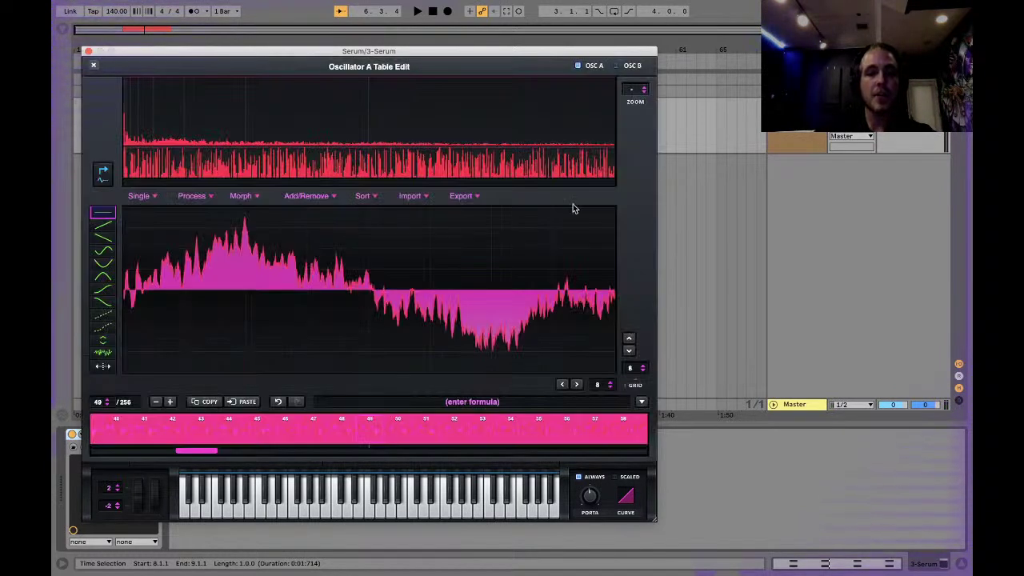
# Step: Review the wavetable Process options and compare the waveforms and spectra of Oscillators A and B
pyautogui.click(194, 199)
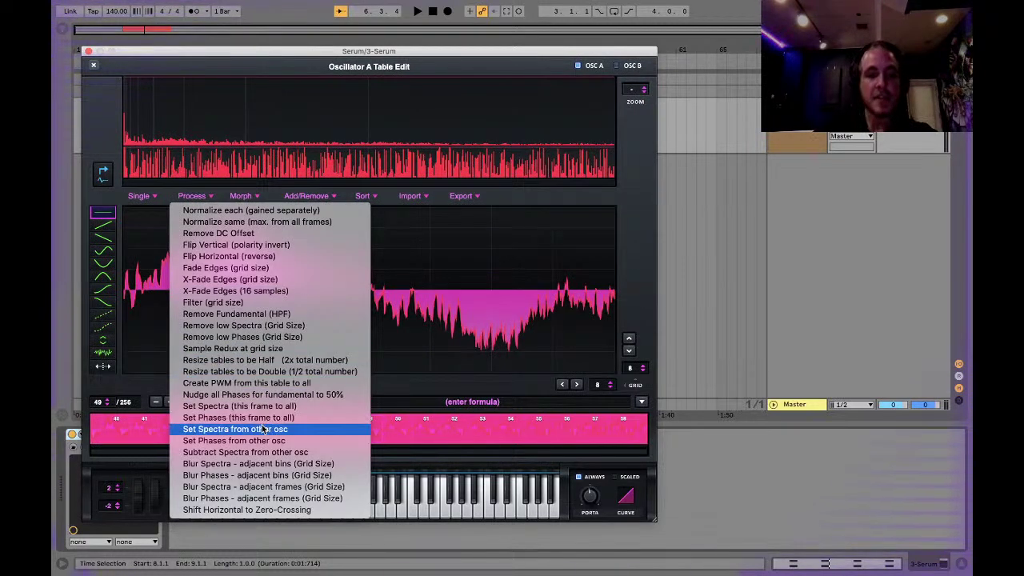
pyautogui.click(264, 118)
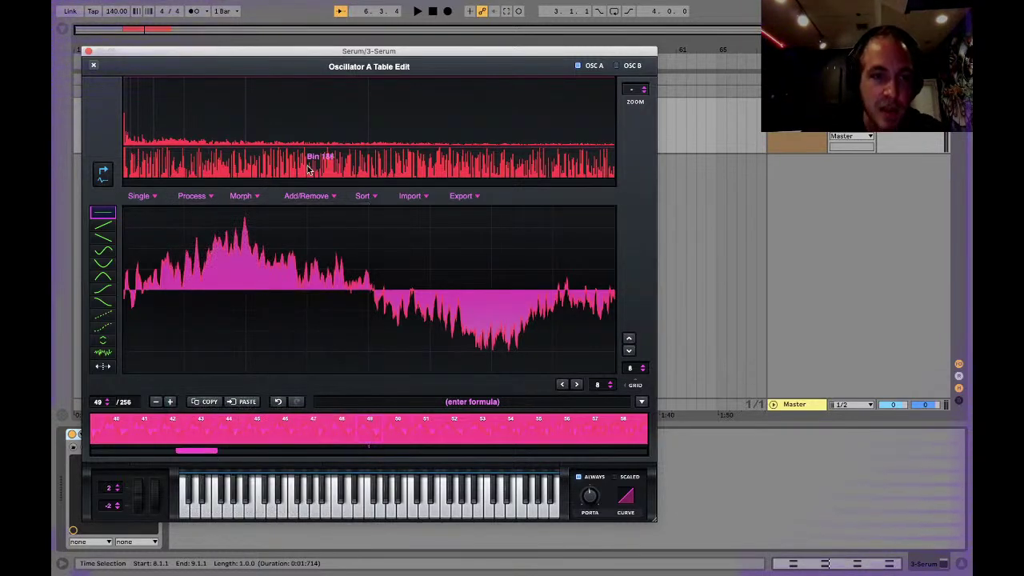
pyautogui.click(197, 197)
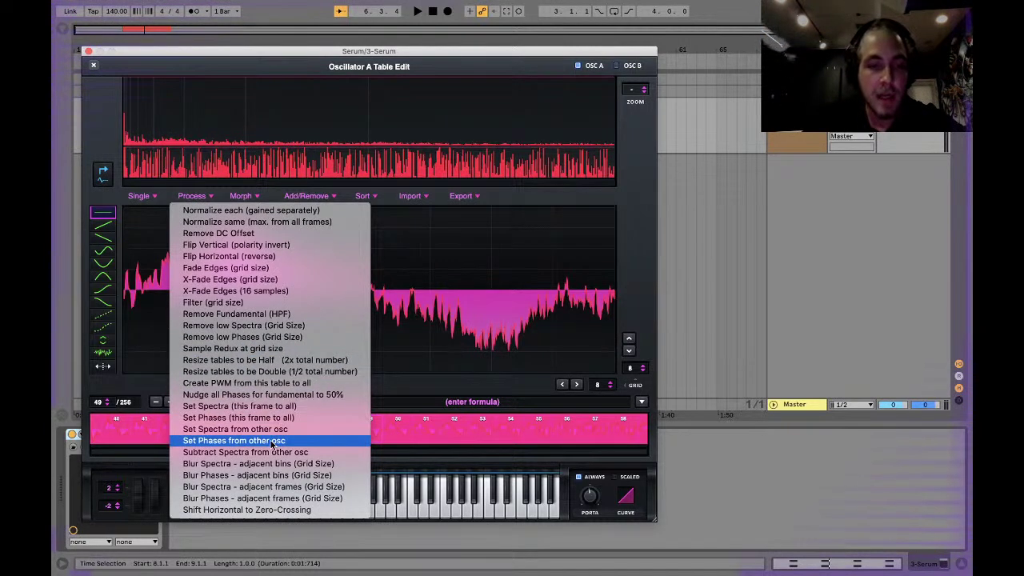
pyautogui.click(308, 114)
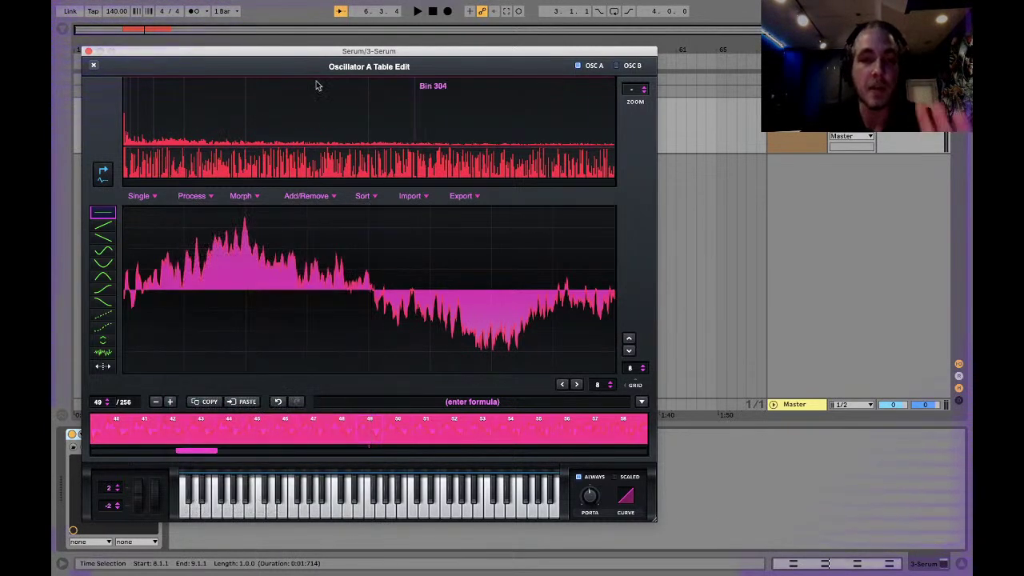
pyautogui.click(617, 67)
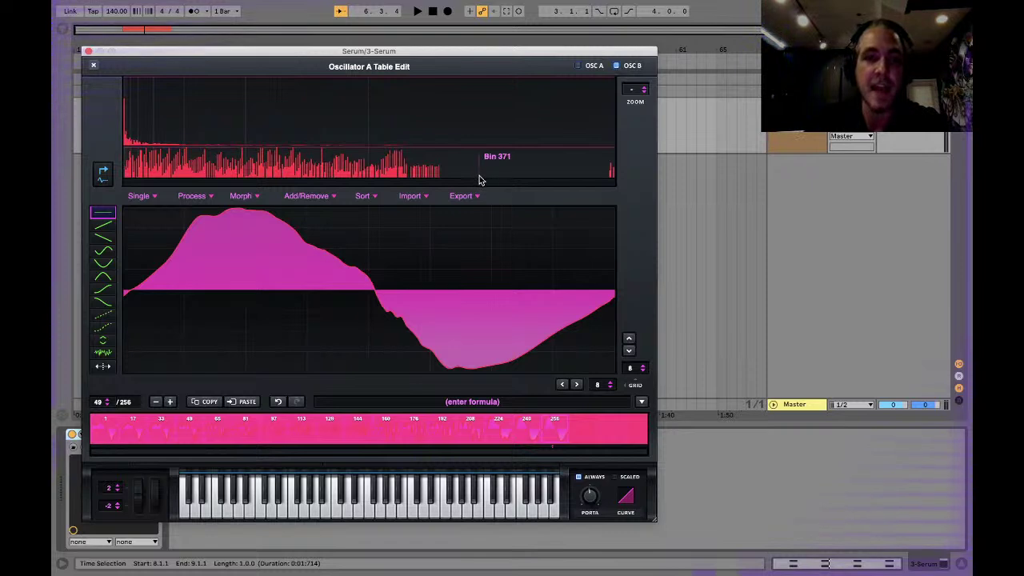
pyautogui.click(578, 65)
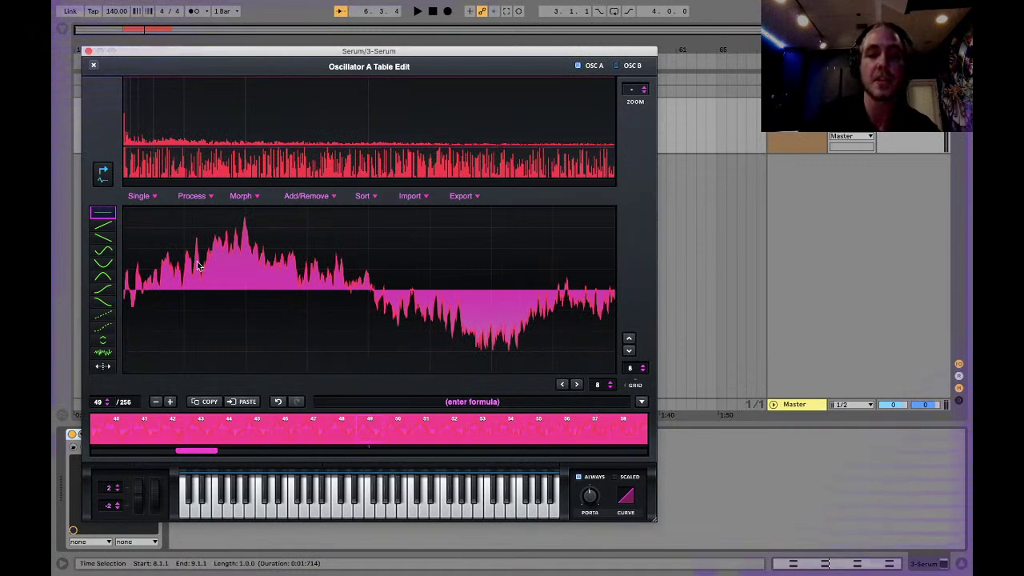
# Step: Set Oscillator A's wavetable phases from the other oscillator and compare the processed table with Oscillator B's
pyautogui.click(193, 196)
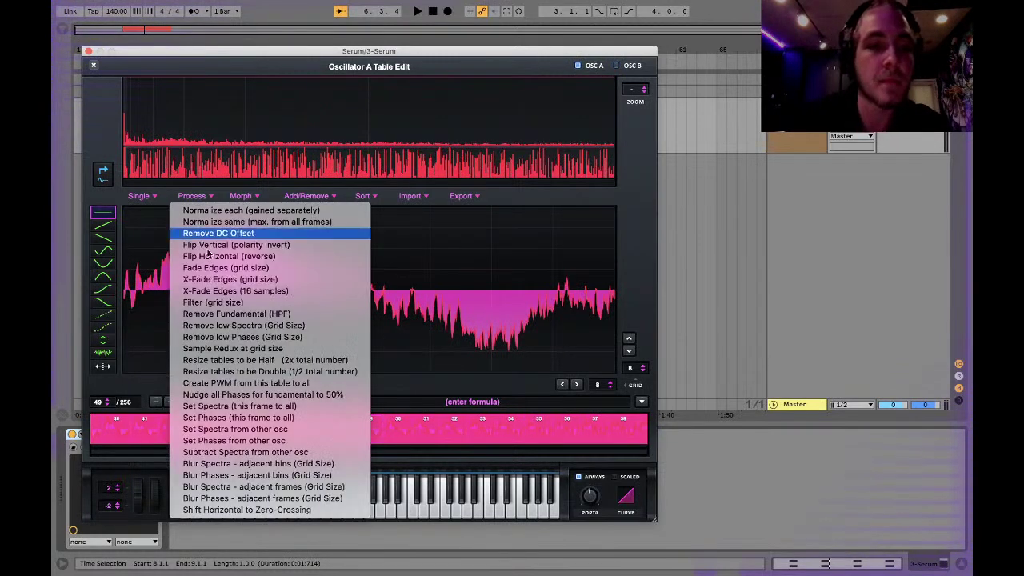
pyautogui.click(251, 443)
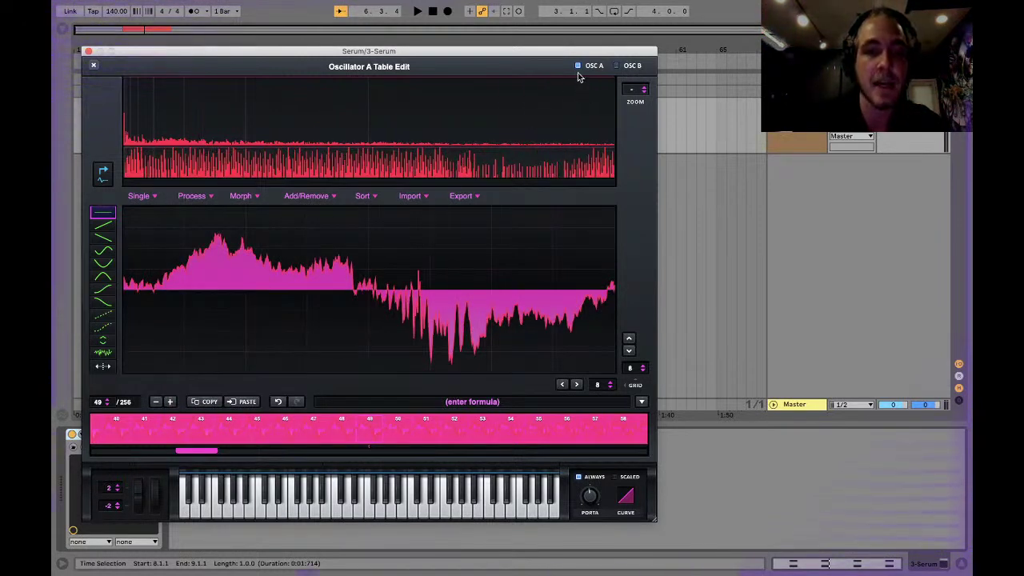
pyautogui.click(627, 69)
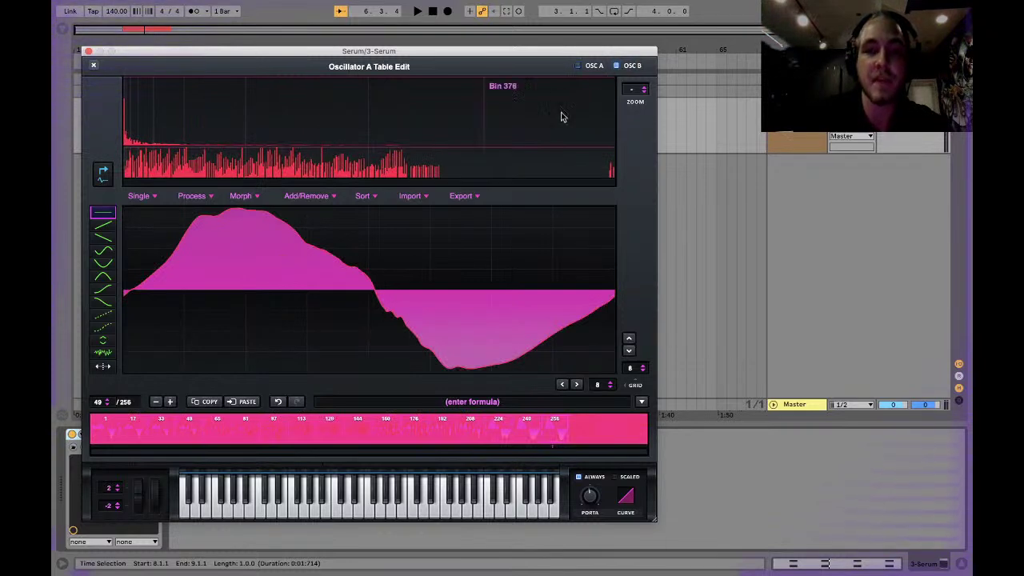
pyautogui.click(580, 67)
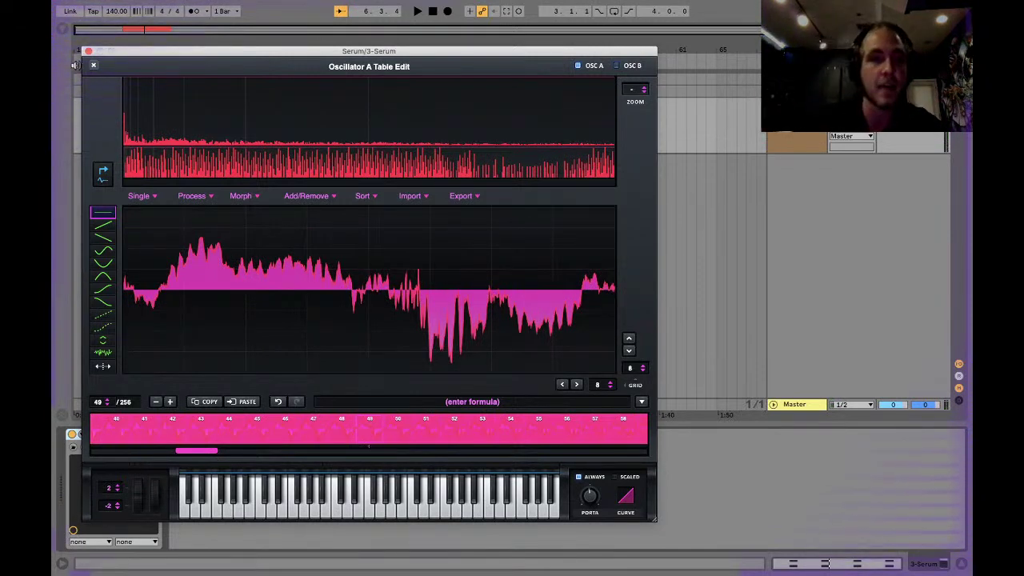
# Step: Close the wavetable editor, turn Oscillator B back on and raise Oscillator A's wavetable position
pyautogui.click(91, 65)
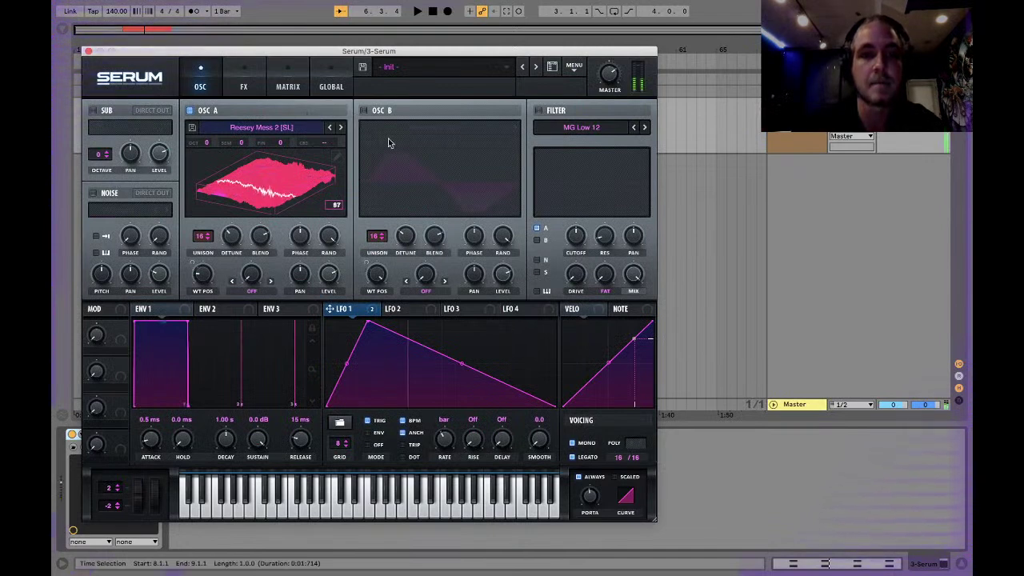
pyautogui.click(365, 110)
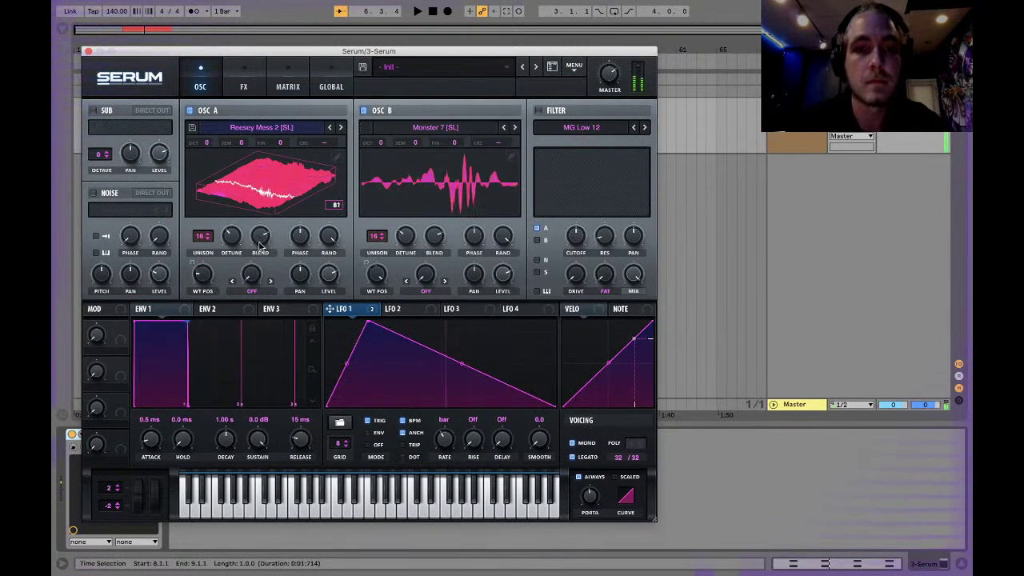
pyautogui.moveTo(205, 277); pyautogui.dragTo(203, 237)
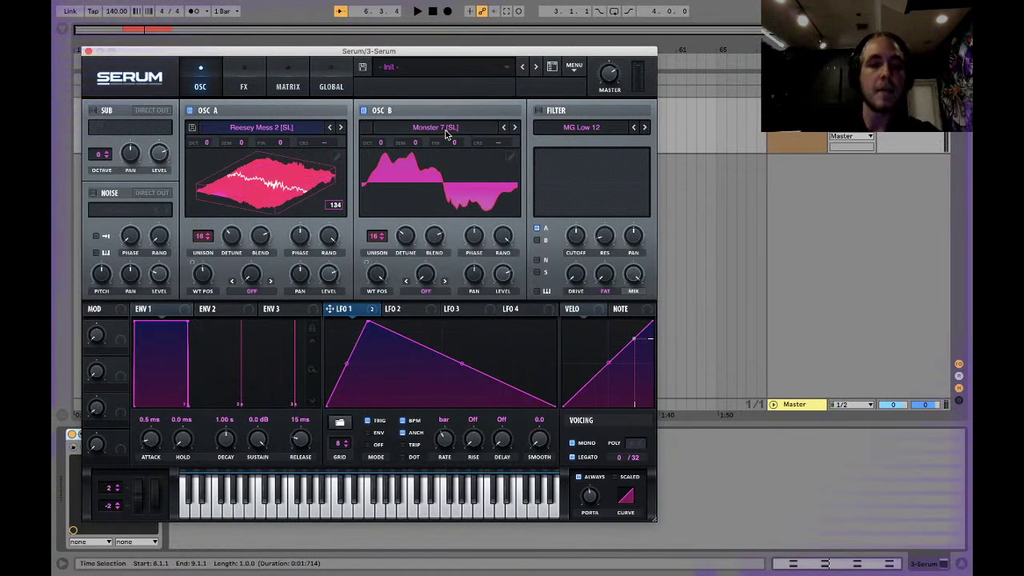
pyautogui.click(455, 70)
pyautogui.click(411, 72)
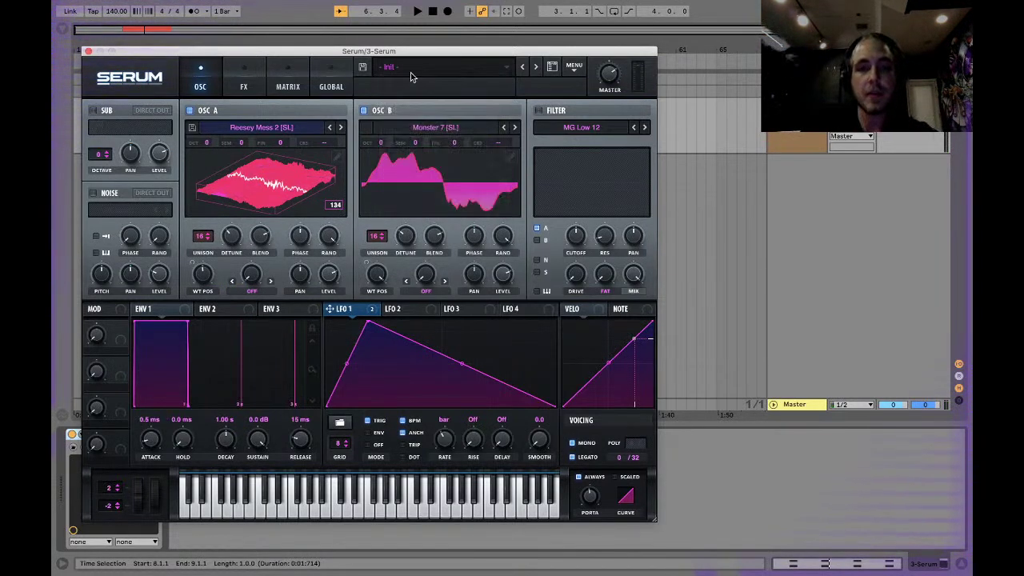
# Step: Enable the filter for both oscillators, adjust its cutoff and modulate the cutoff with LFO 1
pyautogui.click(538, 111)
pyautogui.moveTo(583, 237); pyautogui.dragTo(585, 148)
pyautogui.moveTo(354, 310); pyautogui.dragTo(577, 237)
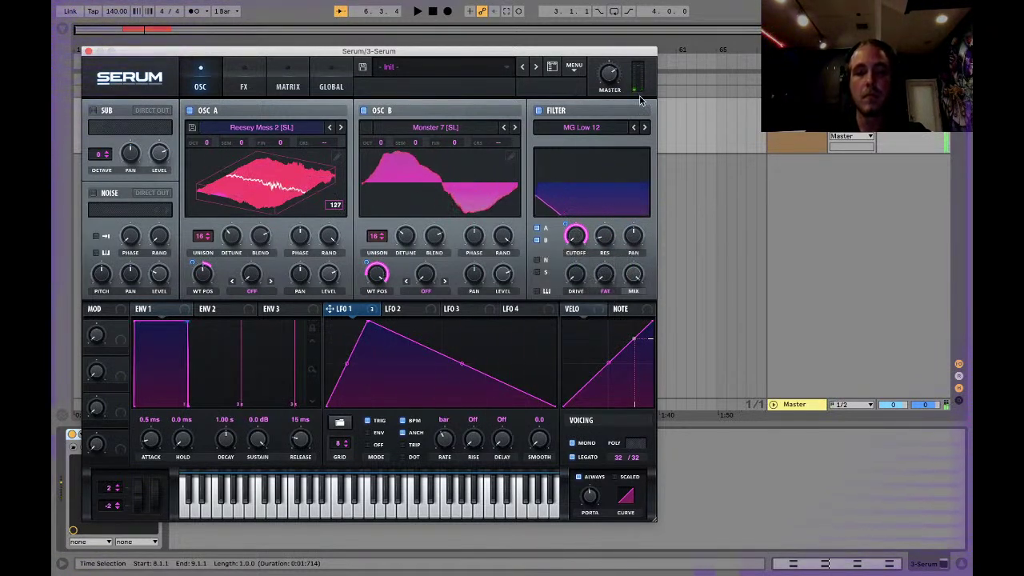
# Step: Change the filter type to MG Low 18 and set LFO 1's rate to 1/4
pyautogui.click(645, 128)
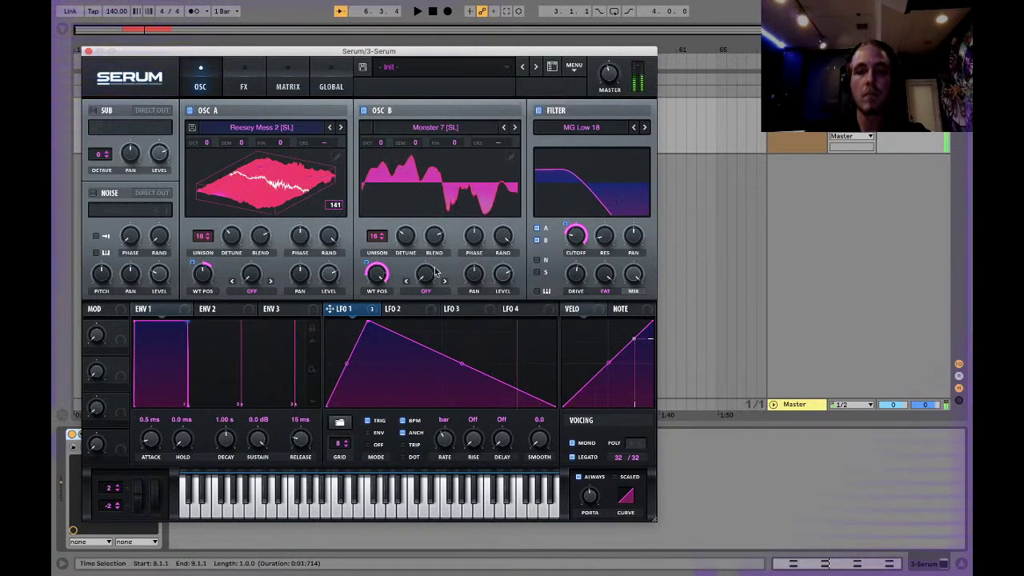
pyautogui.moveTo(448, 440); pyautogui.dragTo(449, 429)
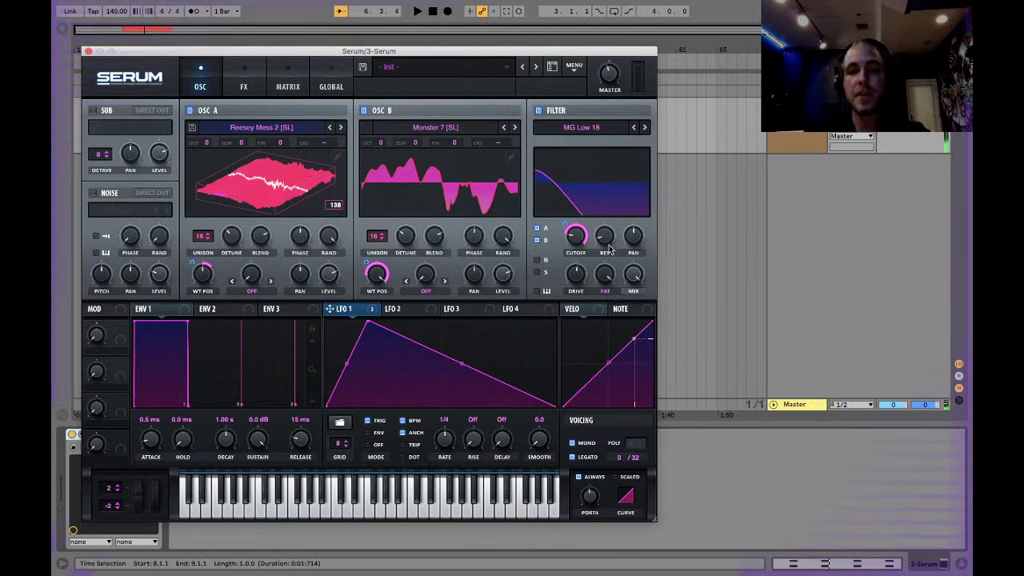
# Step: Change the filter to the Multi type L/B/H 12 and turn its morph amount down to the low-pass end
pyautogui.moveTo(569, 220)
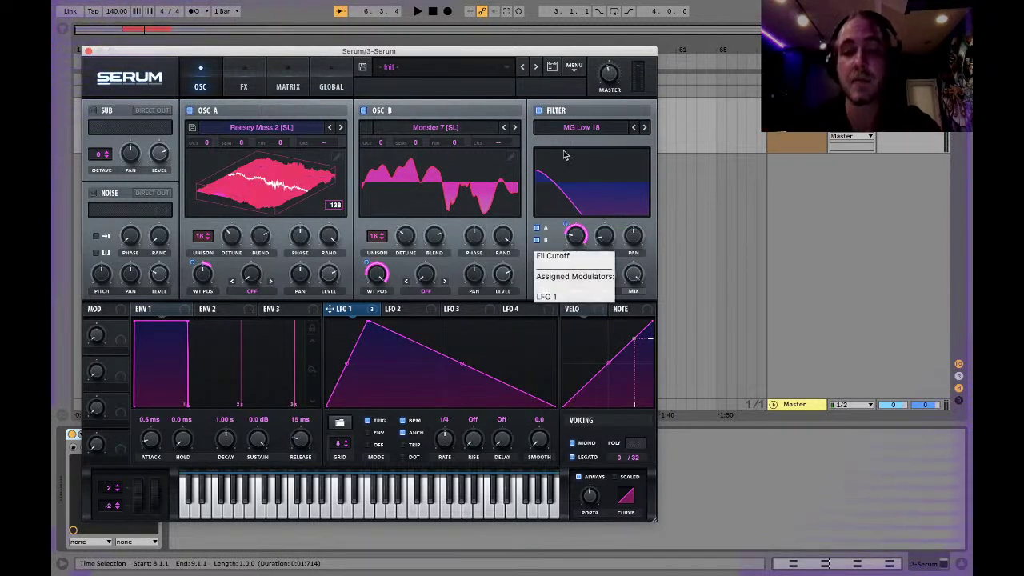
pyautogui.click(583, 132)
pyautogui.moveTo(576, 157)
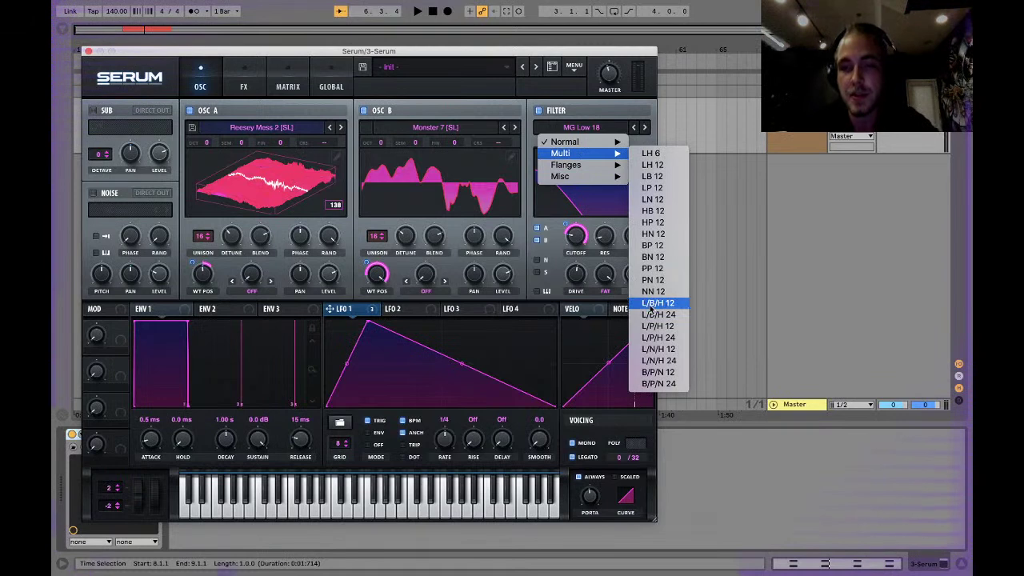
pyautogui.click(658, 302)
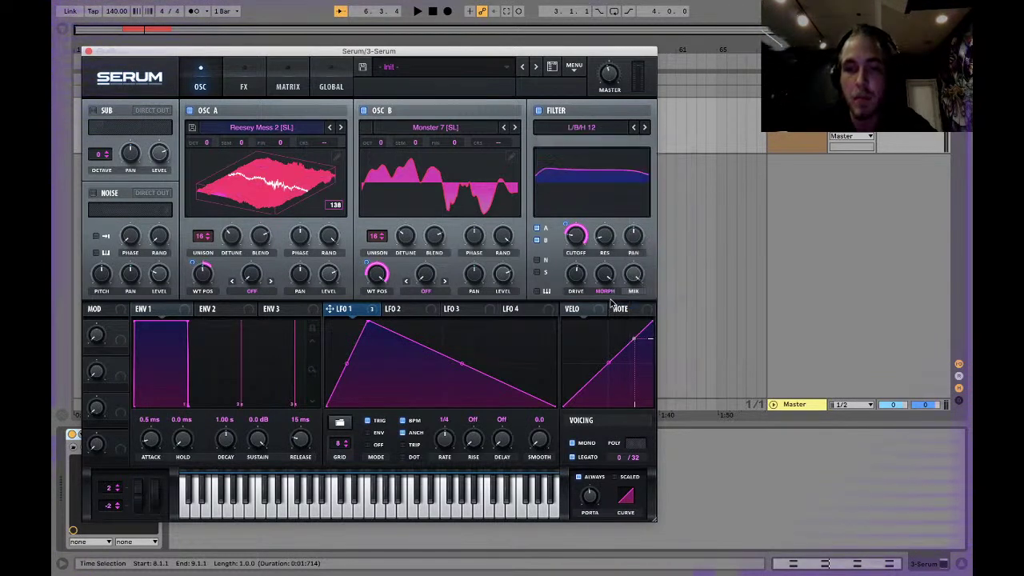
pyautogui.moveTo(607, 282); pyautogui.dragTo(604, 416)
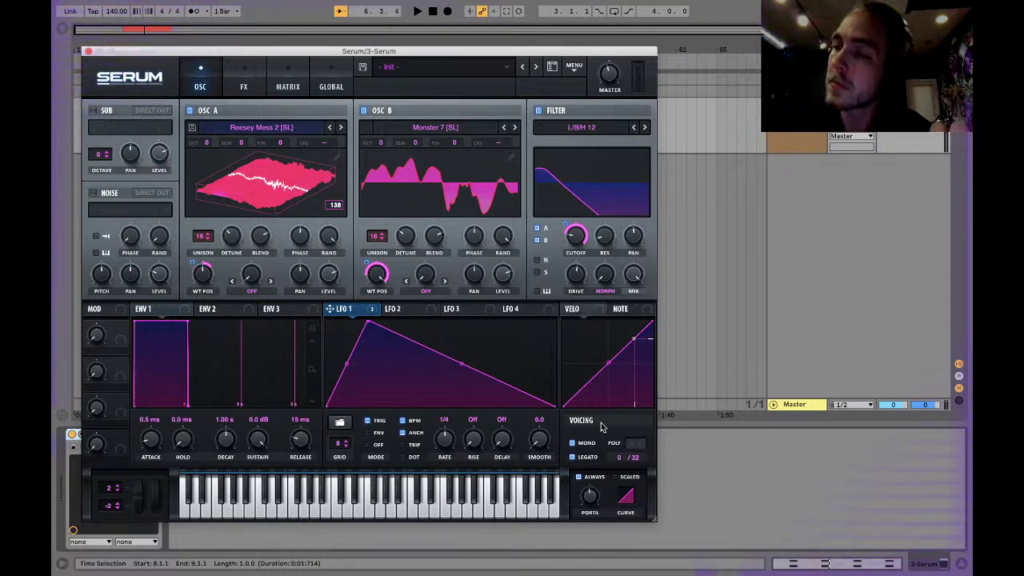
# Step: Play a note and try sweeping the filter's morph amount upward
pyautogui.press('a')
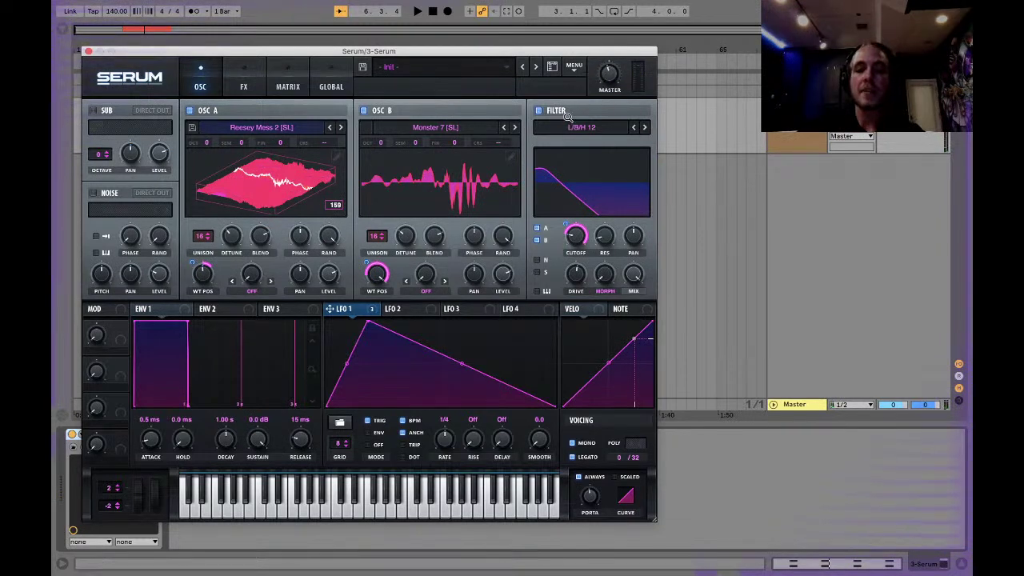
pyautogui.moveTo(602, 275); pyautogui.dragTo(610, 214)
pyautogui.rightClick(606, 276)
pyautogui.moveTo(606, 277); pyautogui.dragTo(615, 153)
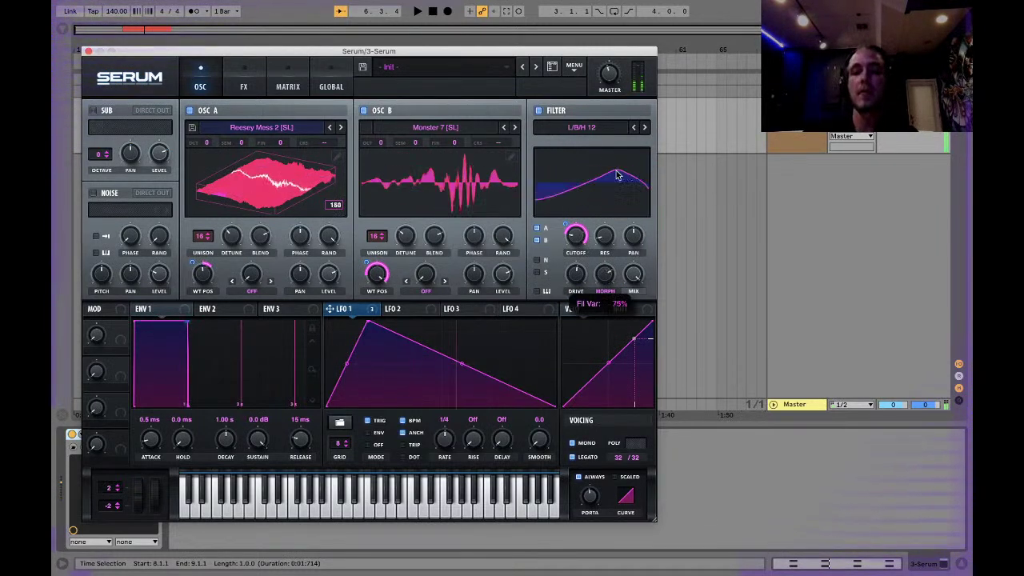
# Step: Modulate the filter's morph with LFO 2, set to trigger mode at a 1/2 rate
pyautogui.click(401, 308)
pyautogui.moveTo(431, 312); pyautogui.dragTo(589, 127)
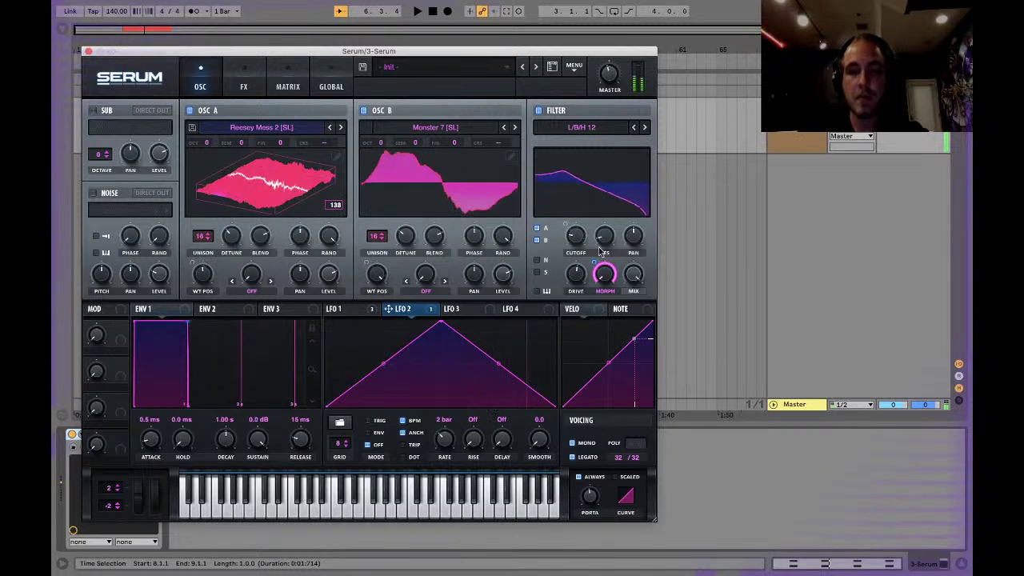
pyautogui.click(373, 421)
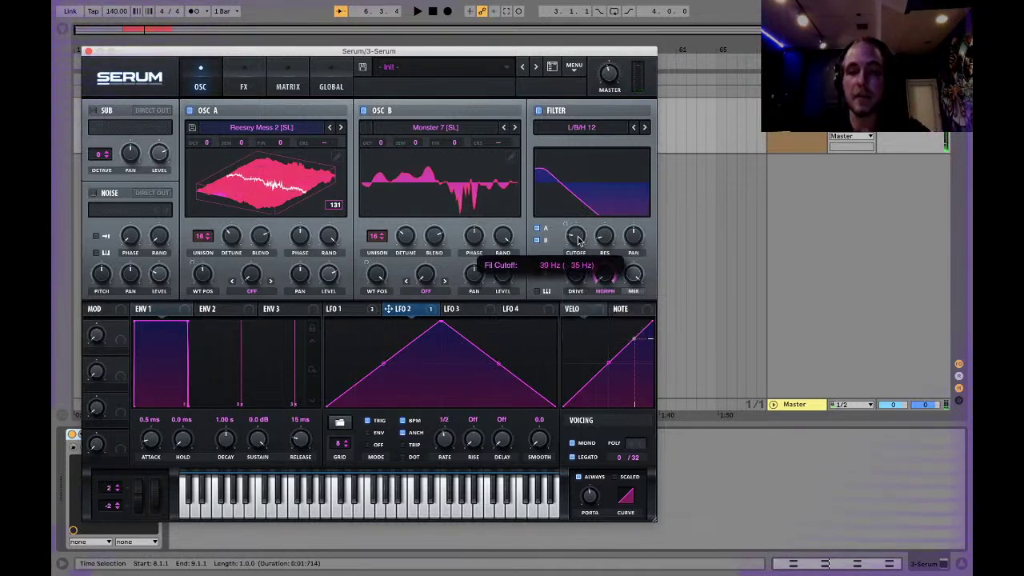
# Step: Lower the filter cutoff to 25 Hz and reduce LFO 1's modulation of the cutoff
pyautogui.moveTo(576, 237); pyautogui.dragTo(578, 253)
pyautogui.click(358, 311)
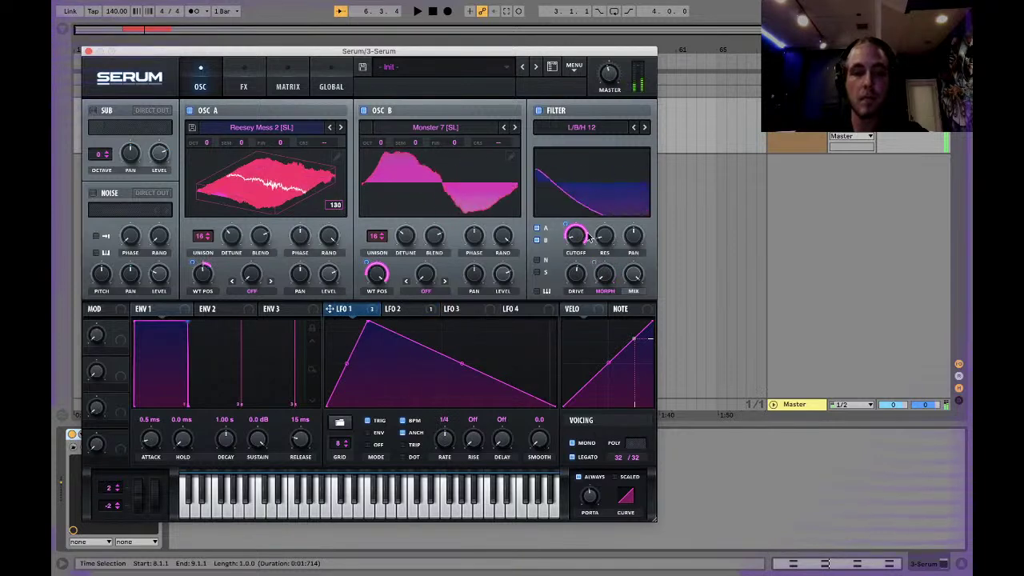
pyautogui.moveTo(566, 232)
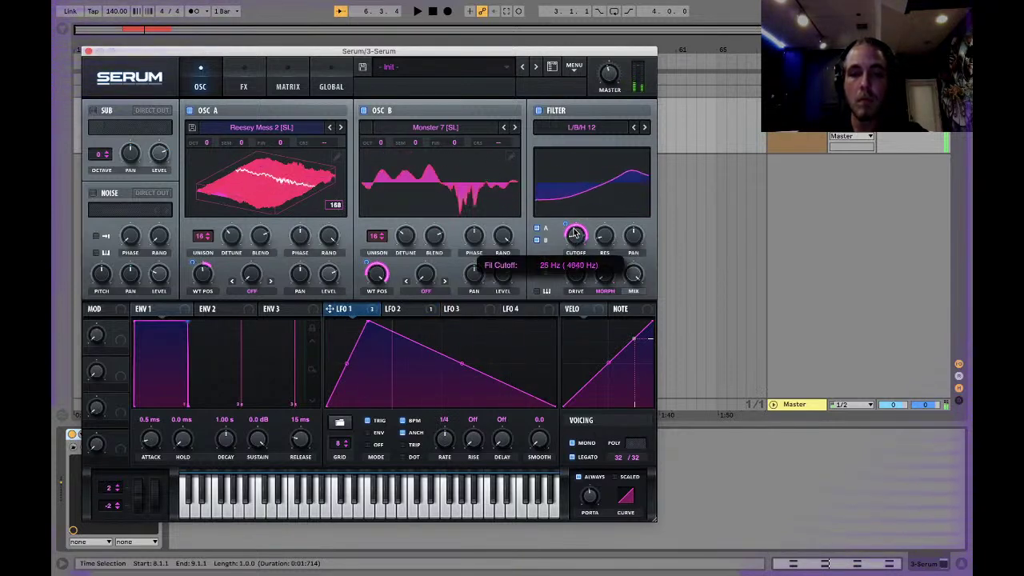
pyautogui.moveTo(566, 226); pyautogui.dragTo(567, 233)
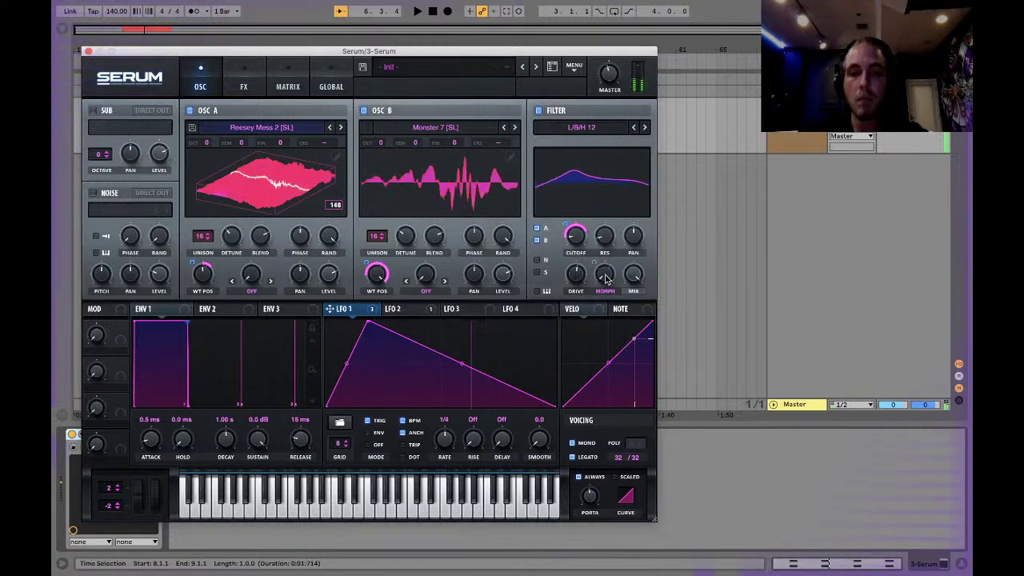
# Step: Set LFO 2's modulation of the filter morph to 83
pyautogui.click(400, 309)
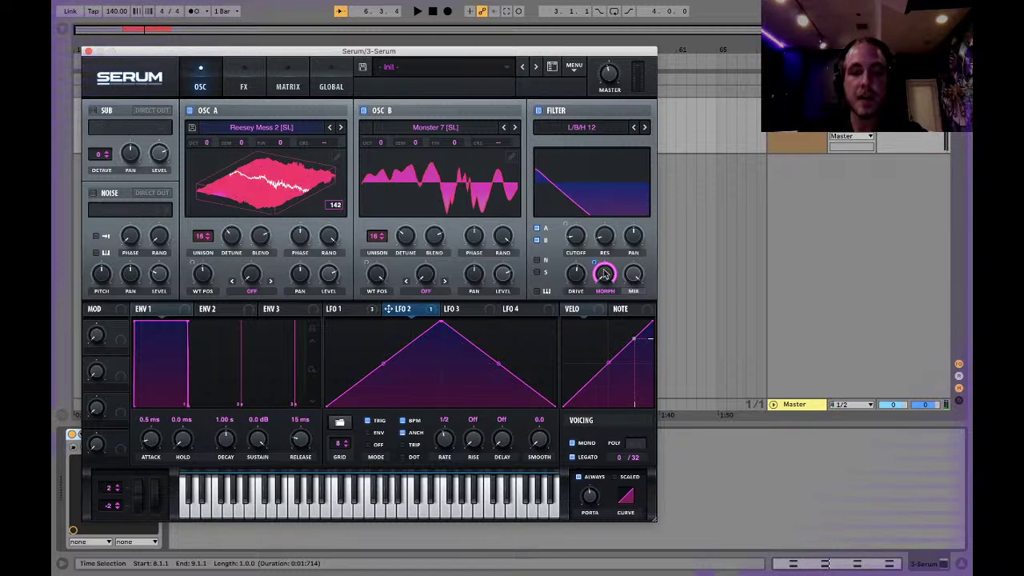
pyautogui.moveTo(591, 264)
pyautogui.moveTo(592, 273); pyautogui.dragTo(595, 279)
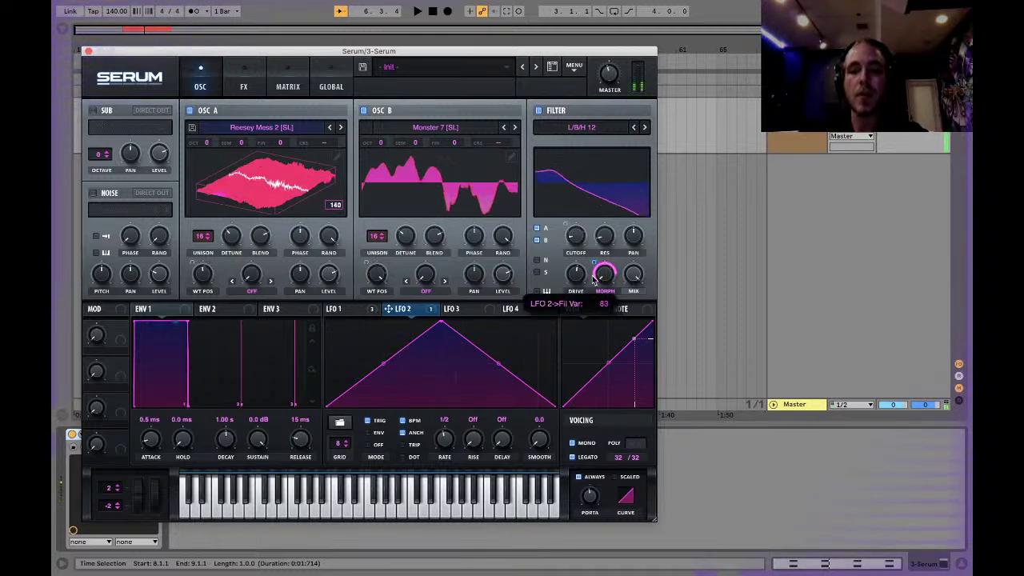
# Step: Set the filter cutoff to 53 Hz and change the filter type to L/B/H 24
pyautogui.moveTo(574, 226)
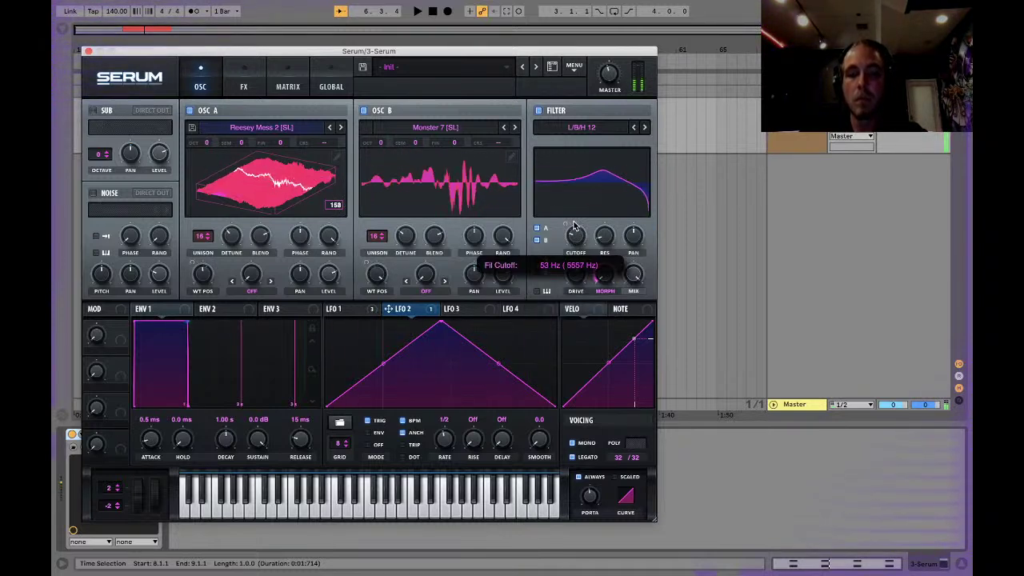
pyautogui.click(644, 128)
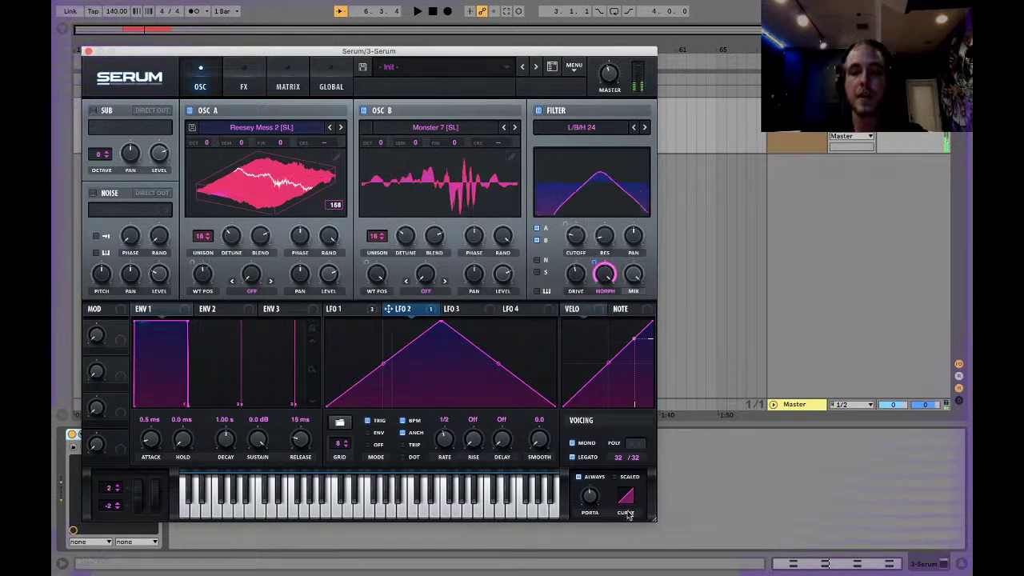
# Step: Set LFO 2's modulation of the filter morph to -76 and change the filter type to L/P/H 12
pyautogui.moveTo(595, 264); pyautogui.dragTo(596, 232)
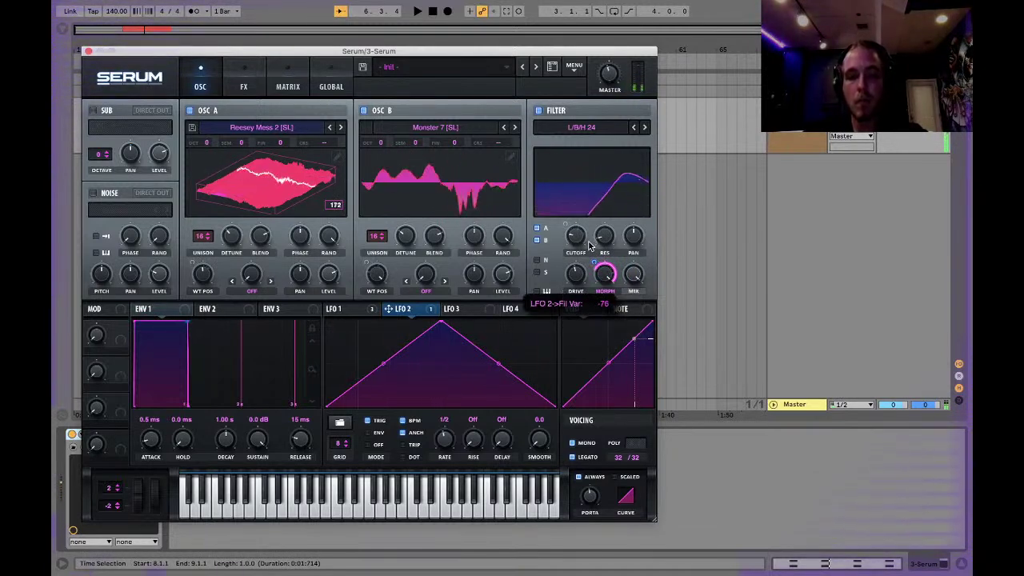
pyautogui.click(645, 127)
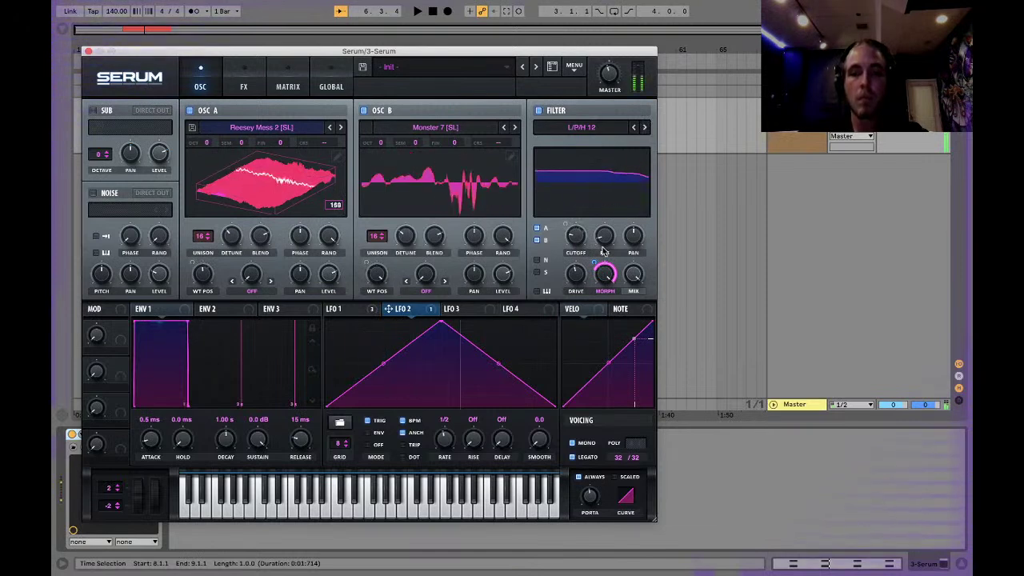
pyautogui.moveTo(604, 278)
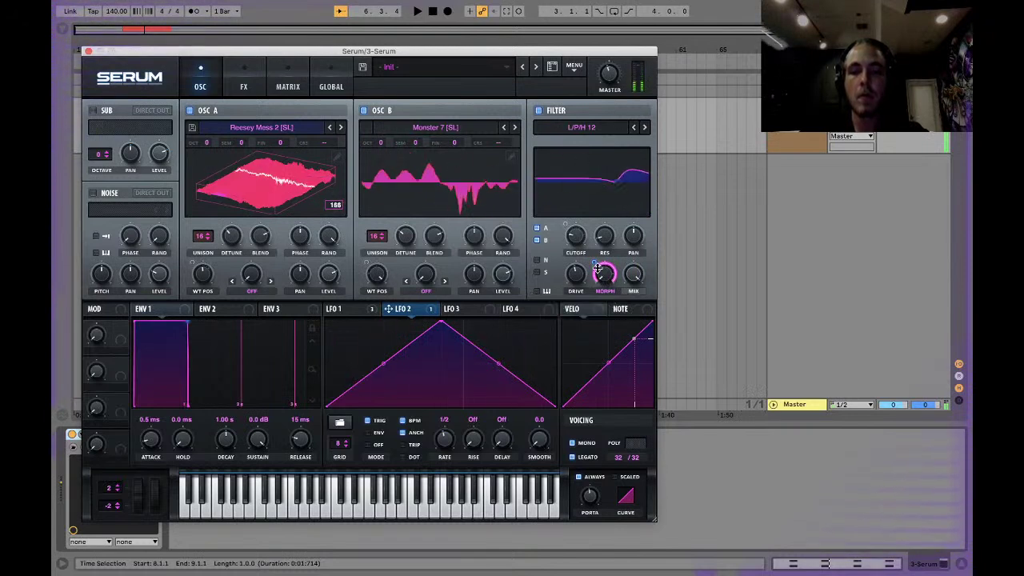
# Step: Set LFO 2's rate to one bar and LFO 1's modulation of the filter cutoff to 70, readjusting the cutoff
pyautogui.moveTo(445, 436); pyautogui.dragTo(444, 453)
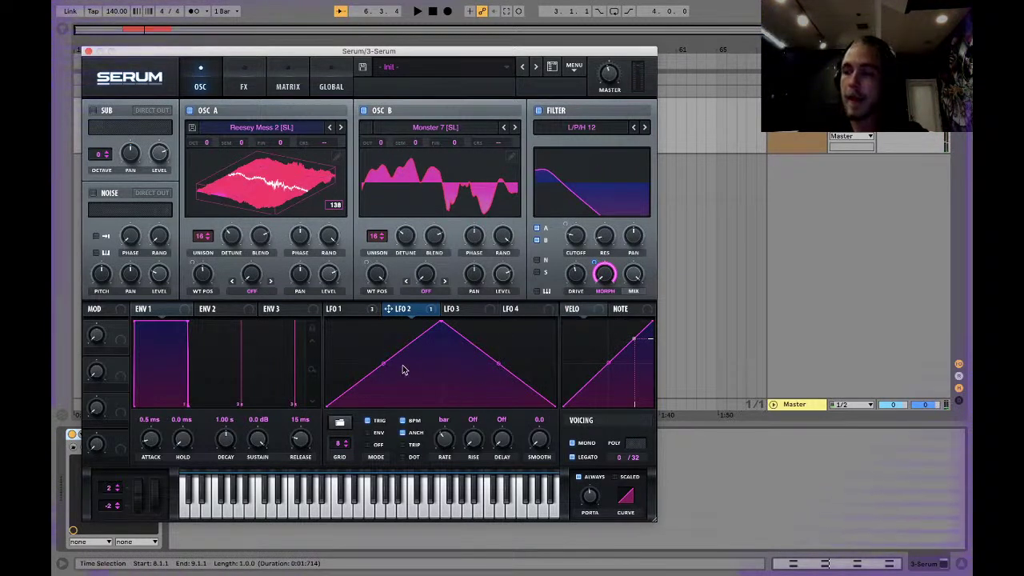
pyautogui.click(362, 311)
pyautogui.moveTo(567, 222); pyautogui.dragTo(569, 226)
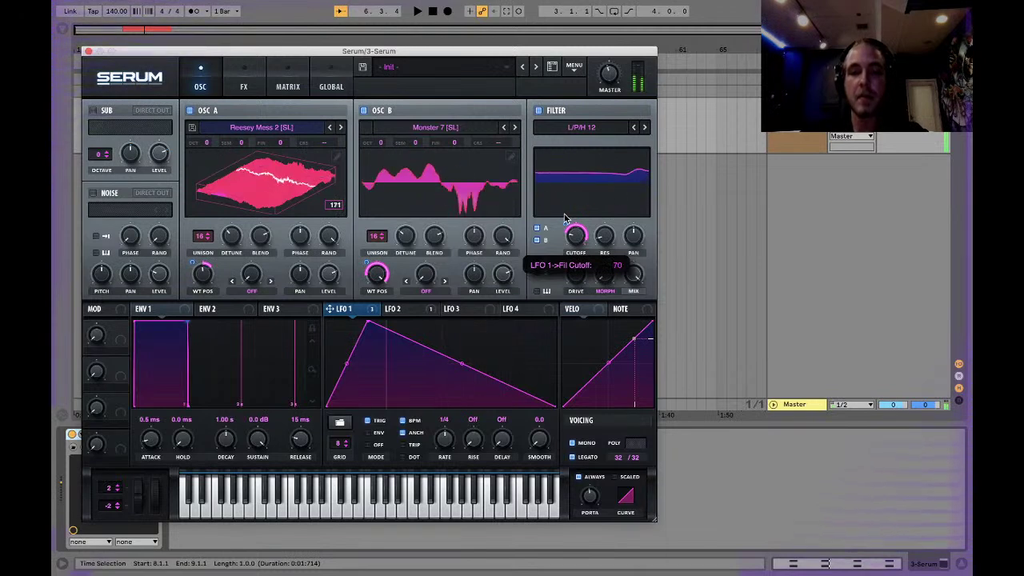
pyautogui.moveTo(575, 234)
pyautogui.mouseDown()
pyautogui.moveTo(576, 271)
pyautogui.moveTo(580, 216)
pyautogui.moveTo(584, 241)
pyautogui.mouseUp()
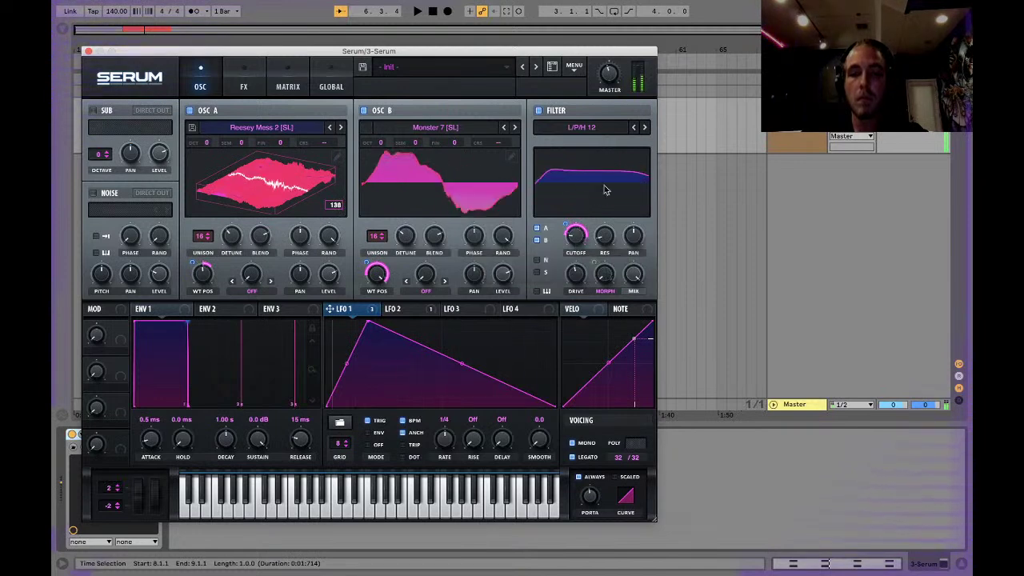
# Step: Change the filter type to the multi filter B/P/N 24
pyautogui.click(644, 128)
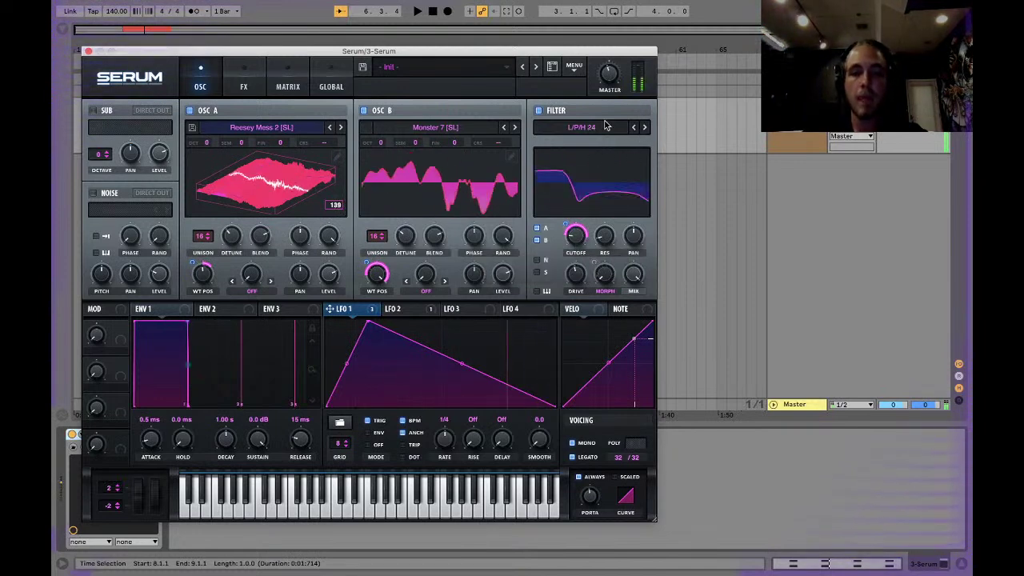
pyautogui.click(606, 125)
pyautogui.moveTo(601, 153)
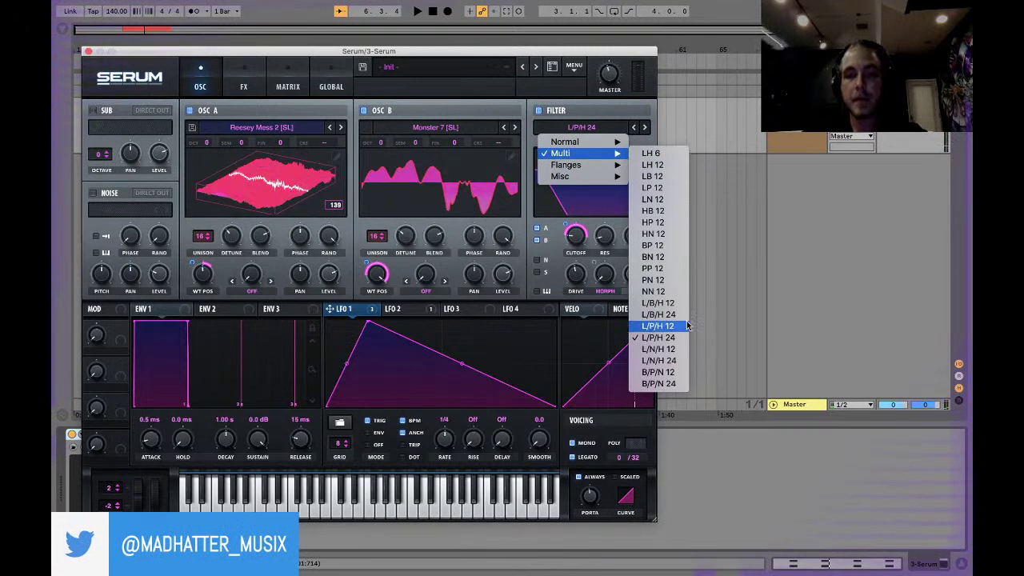
pyautogui.click(661, 384)
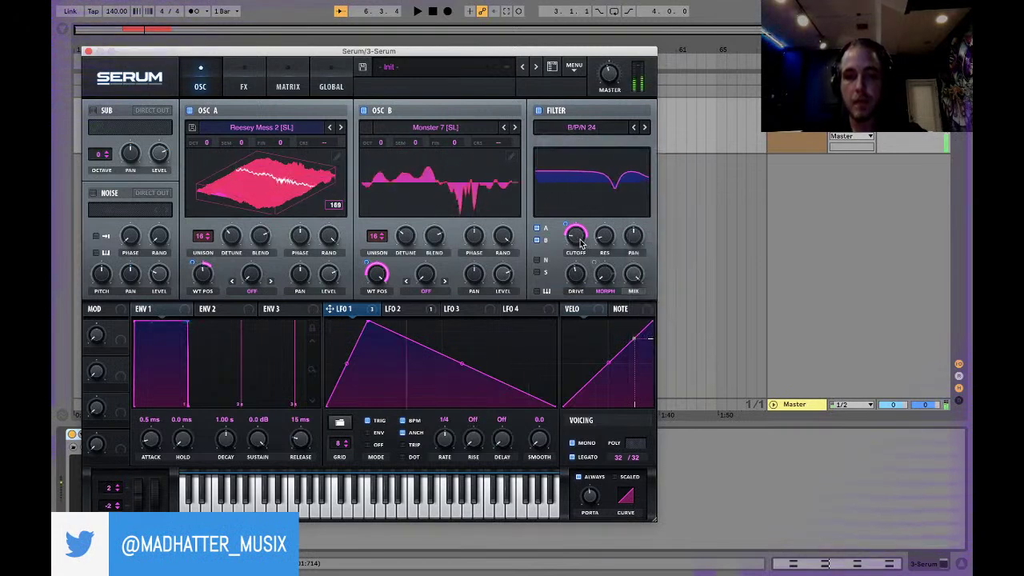
# Step: Raise the filter morph and readjust LFO 2's modulation of it
pyautogui.click(404, 310)
pyautogui.moveTo(609, 276); pyautogui.dragTo(613, 230)
pyautogui.moveTo(594, 267)
pyautogui.mouseDown()
pyautogui.moveTo(577, 392)
pyautogui.moveTo(584, 276)
pyautogui.mouseUp()
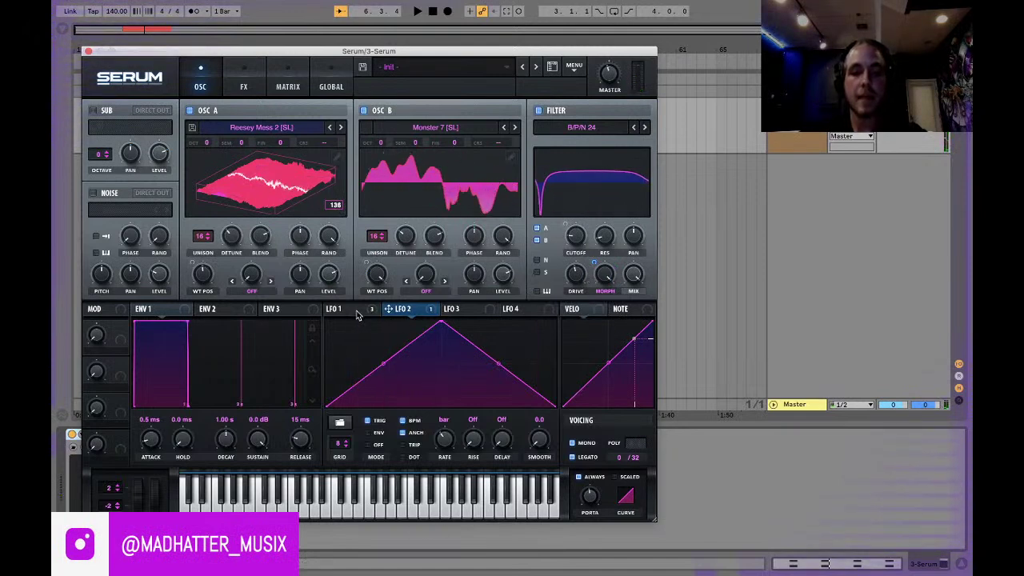
# Step: Remove all modulators from the filter cutoff and modulate it with LFO 2 instead
pyautogui.click(343, 309)
pyautogui.moveTo(566, 225); pyautogui.dragTo(565, 247)
pyautogui.rightClick(576, 236)
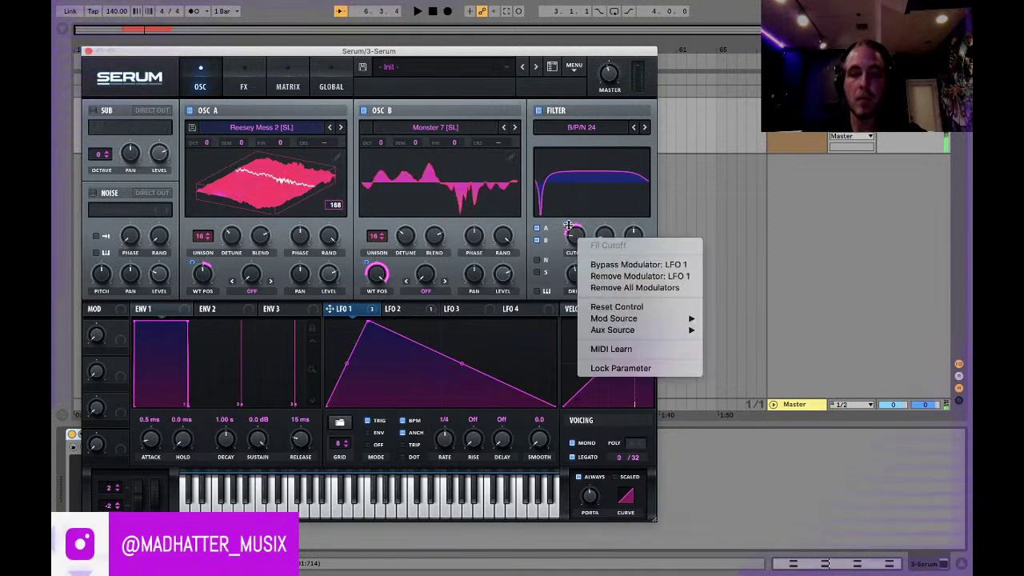
pyautogui.click(622, 288)
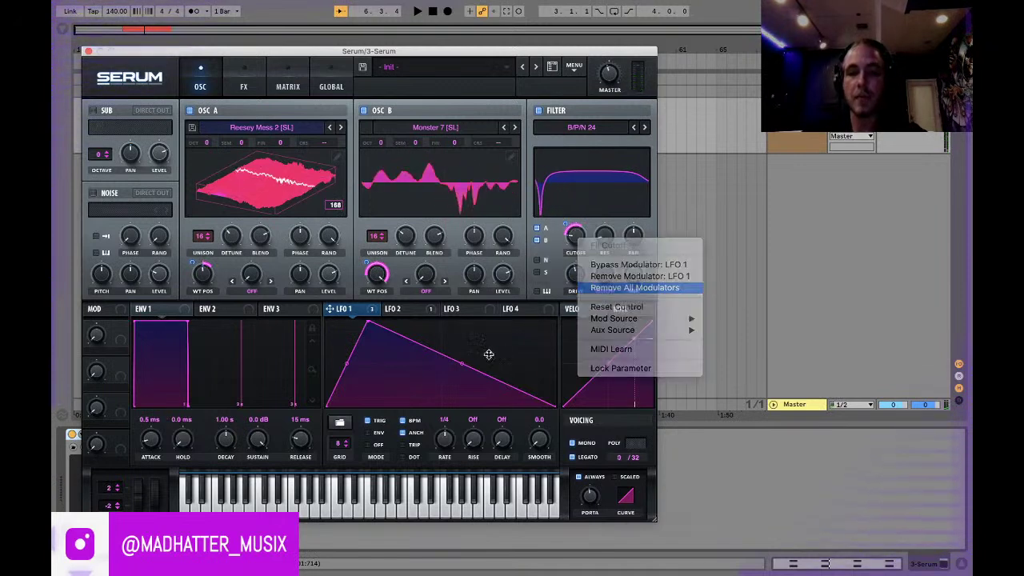
pyautogui.click(396, 308)
pyautogui.moveTo(577, 239)
pyautogui.mouseDown()
pyautogui.moveTo(566, 230)
pyautogui.moveTo(565, 243)
pyautogui.mouseUp()
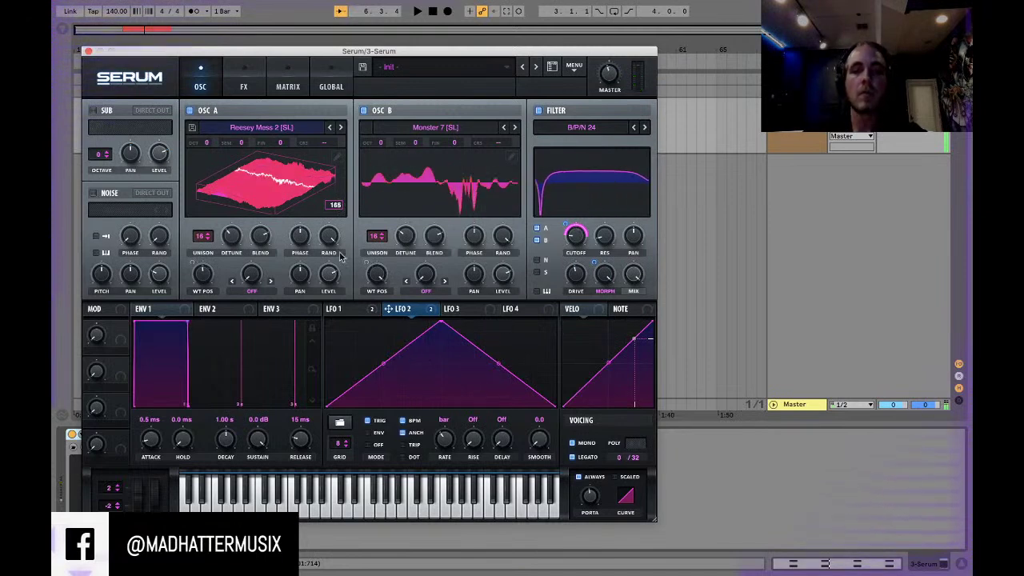
pyautogui.rightClick(578, 235)
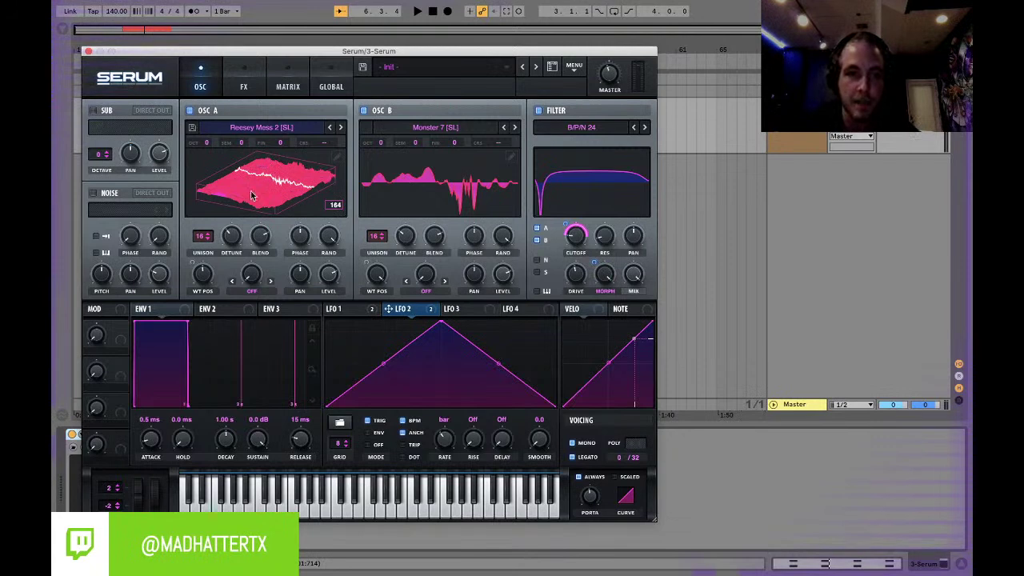
# Step: View oscillator B's wavetable in the table editor, close the editor and turn oscillator A off
pyautogui.click(511, 156)
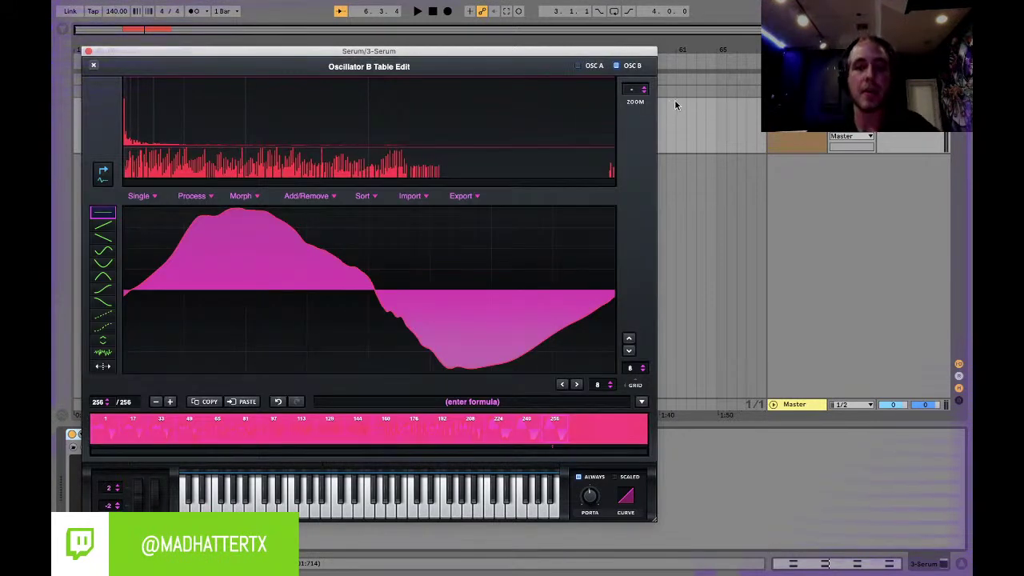
pyautogui.click(94, 66)
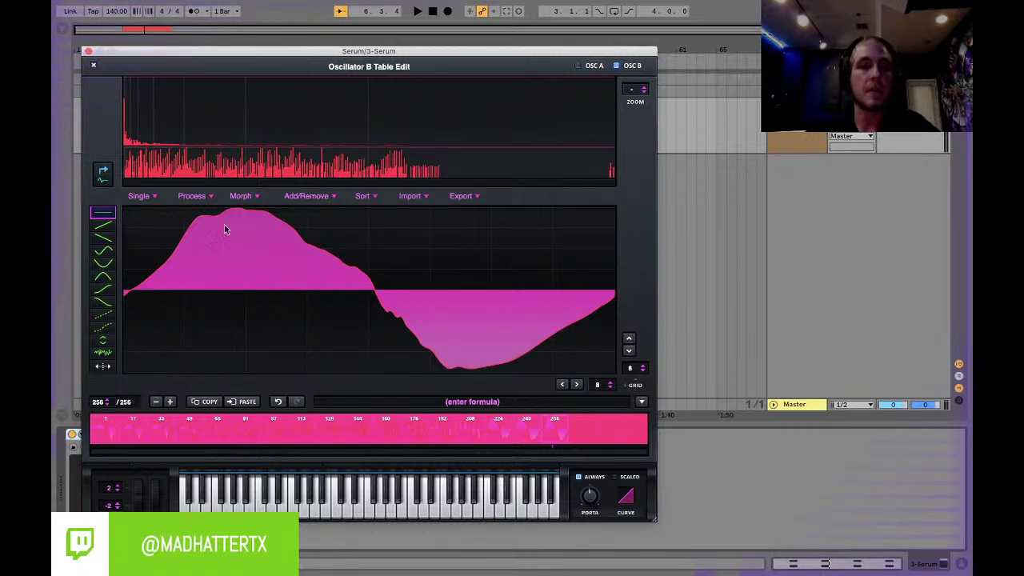
pyautogui.click(191, 112)
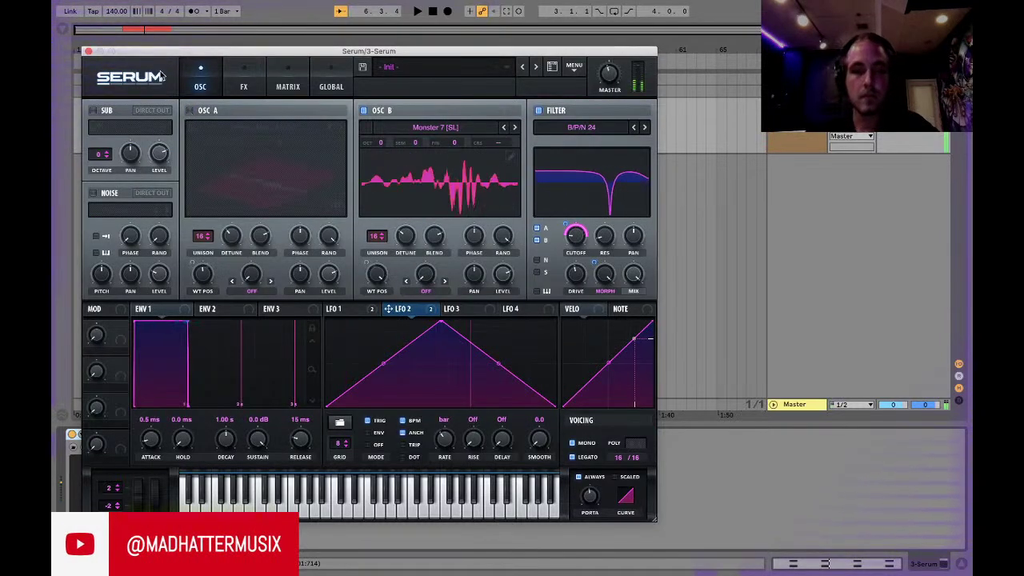
# Step: Close the Serum window and briefly play the arrangement from bar 5
pyautogui.click(89, 51)
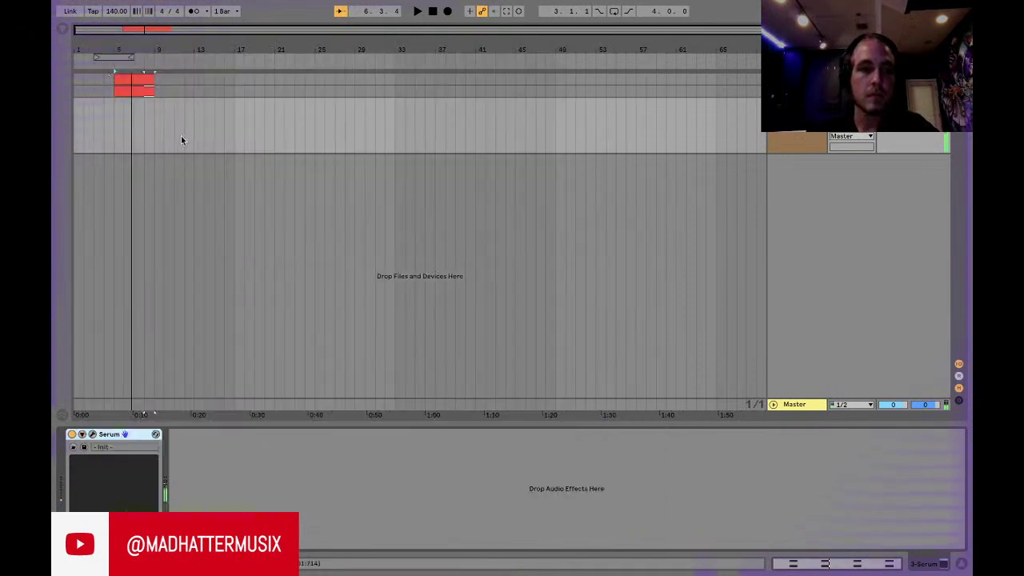
pyautogui.click(118, 109)
pyautogui.moveTo(154, 106); pyautogui.dragTo(175, 109)
pyautogui.click(111, 112)
pyautogui.press('space')
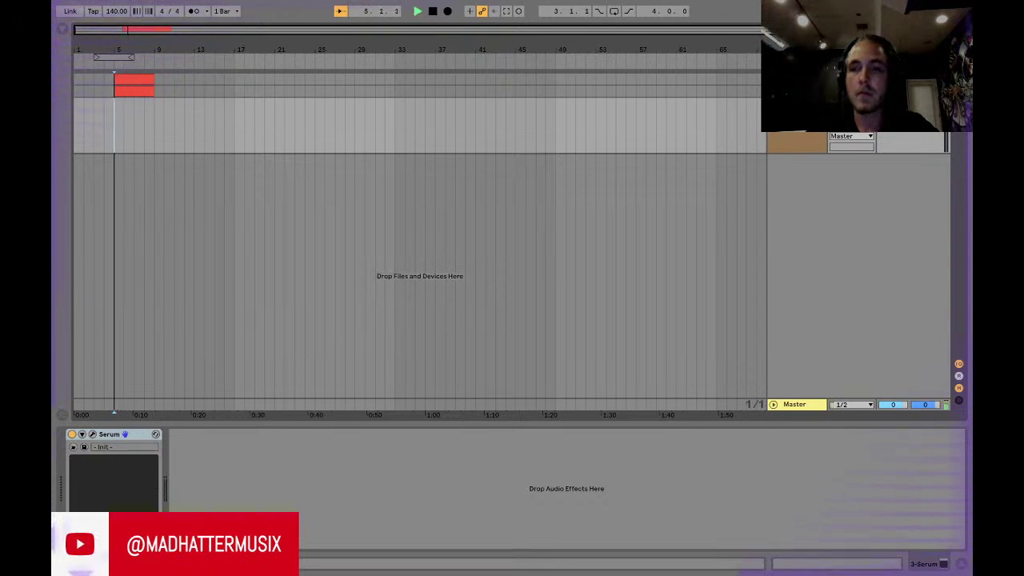
pyautogui.press('space')
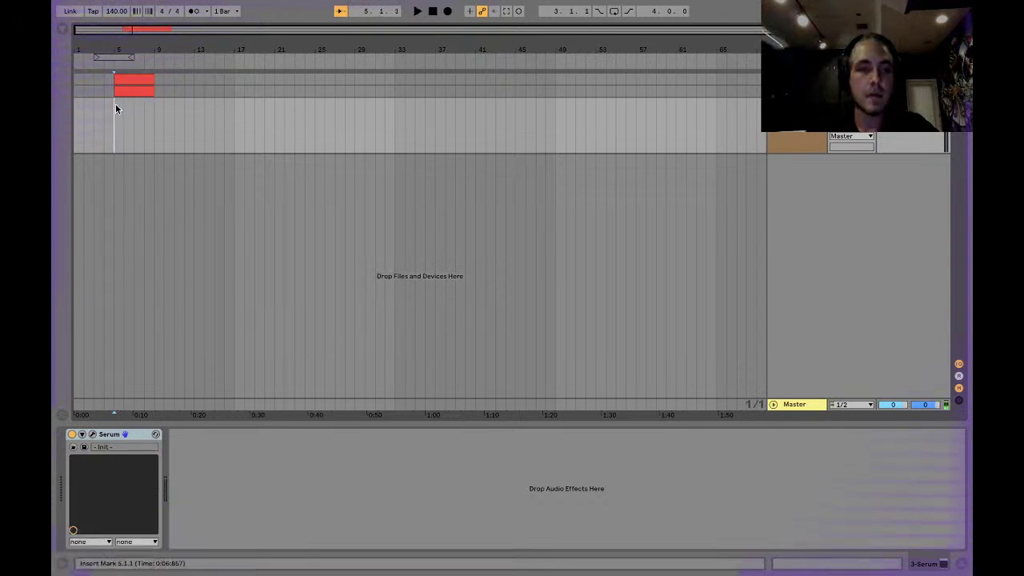
# Step: Insert an empty four-bar MIDI clip from bar 5 to bar 9 on the Serum track and return to the device view
pyautogui.moveTo(115, 109); pyautogui.dragTo(157, 111)
pyautogui.hotkey('ctrl', 'shift', 'm')
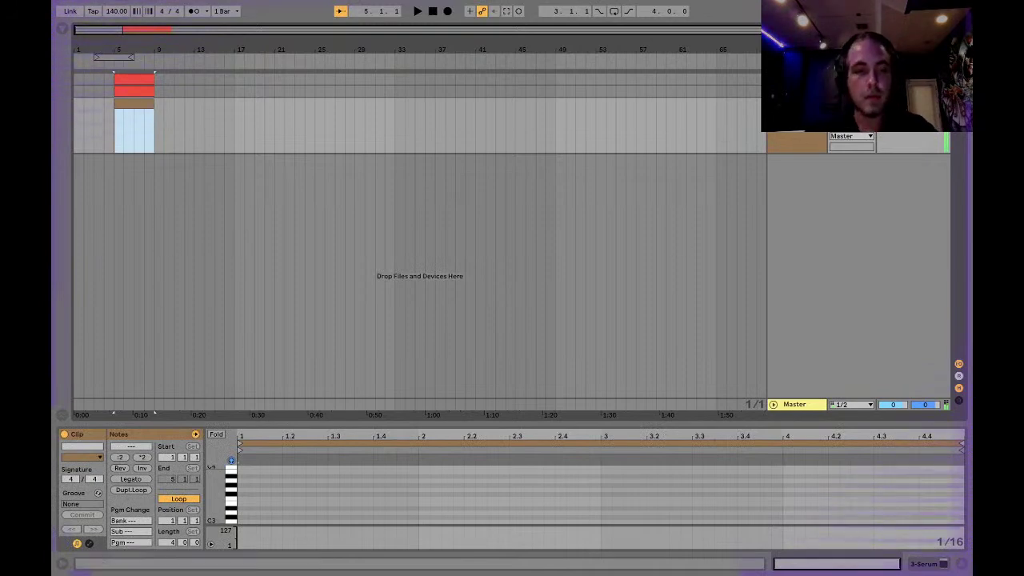
pyautogui.hotkey('shift', 'Tab')
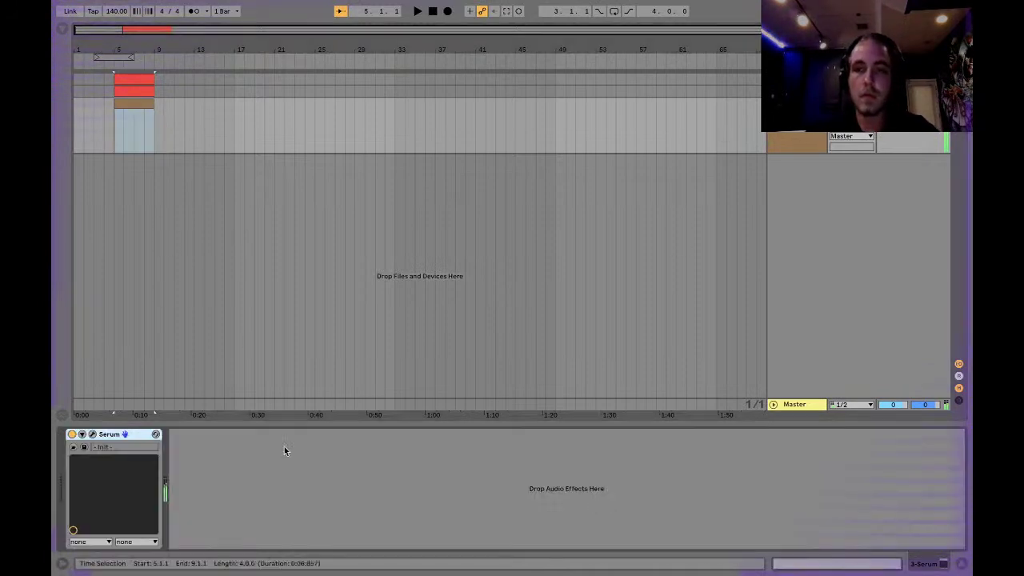
# Step: Reopen Serum and show oscillator B's wavetable in the table editor with the harmonic spectrum zoomed fully out
pyautogui.click(102, 447)
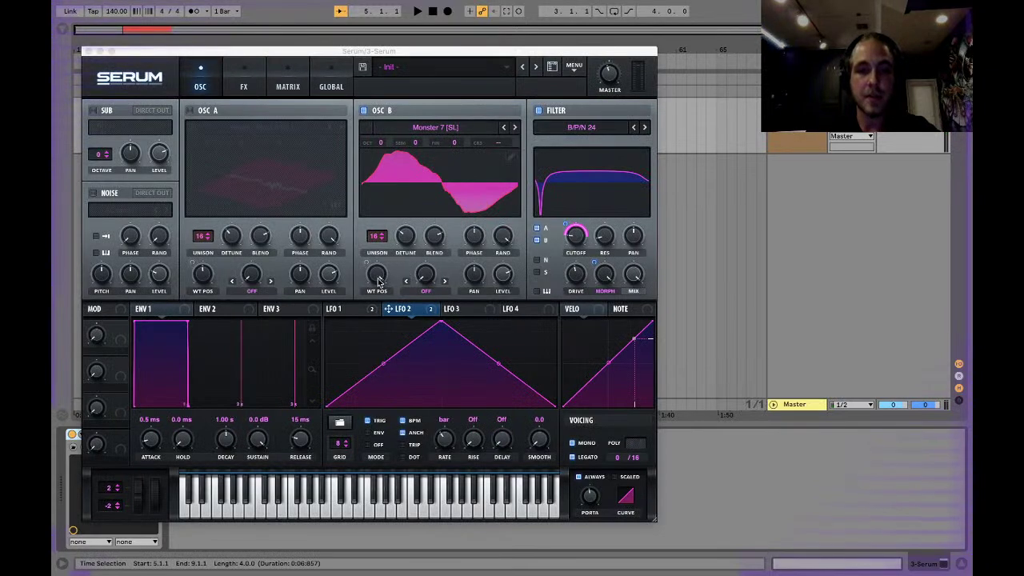
pyautogui.click(338, 309)
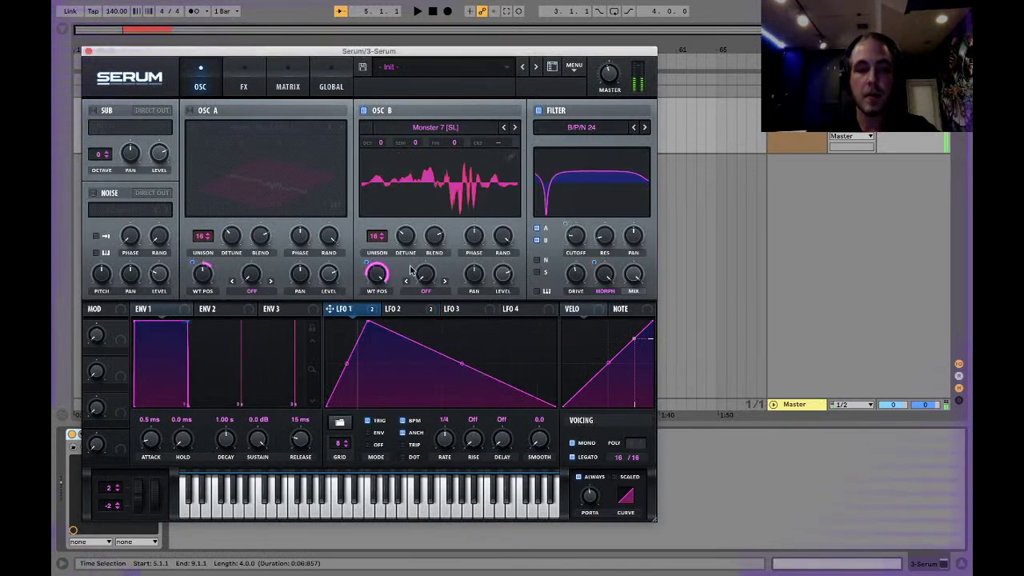
pyautogui.click(509, 157)
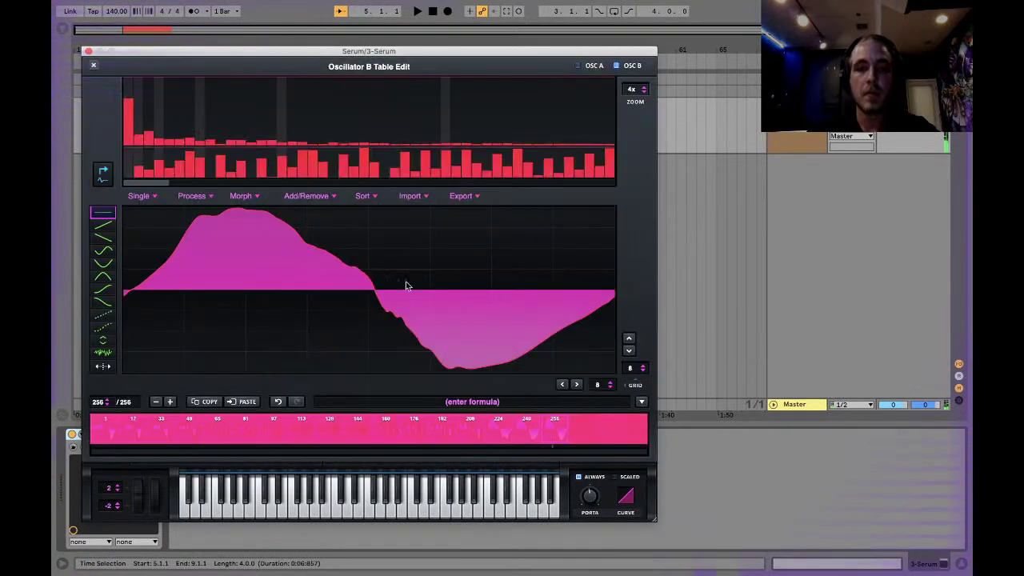
pyautogui.moveTo(630, 91); pyautogui.dragTo(631, 340)
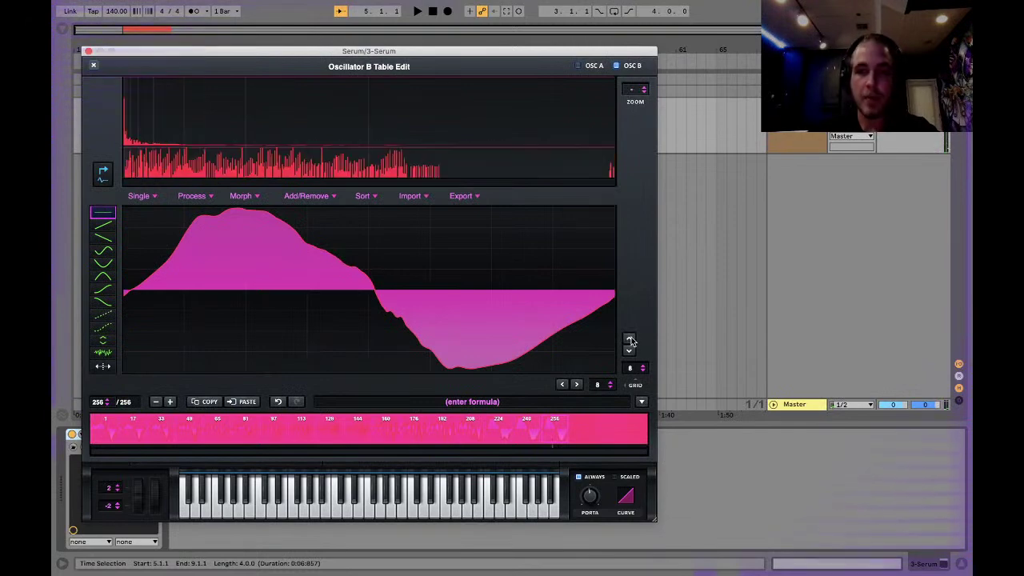
pyautogui.click(200, 198)
pyautogui.click(202, 199)
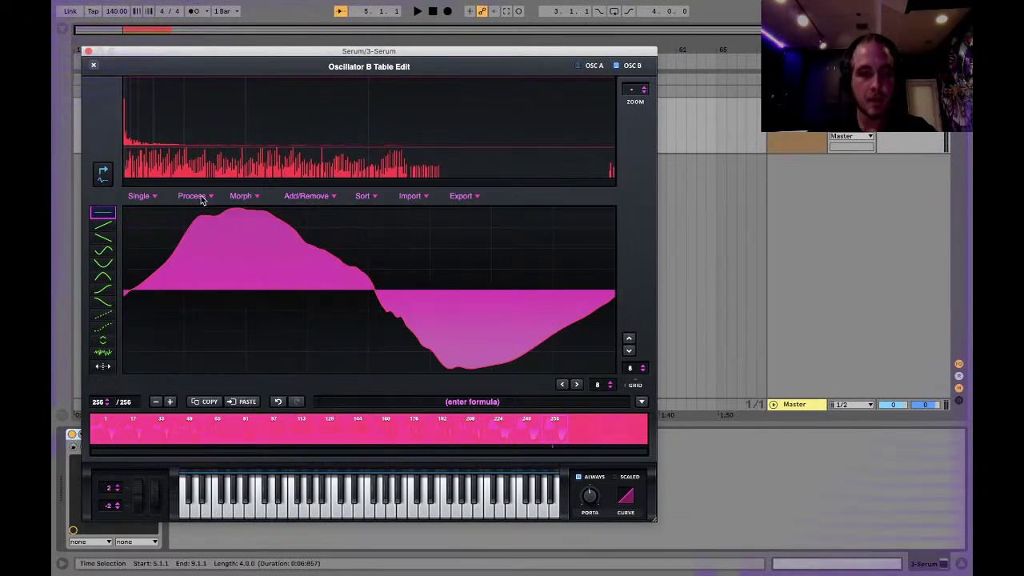
pyautogui.click(203, 199)
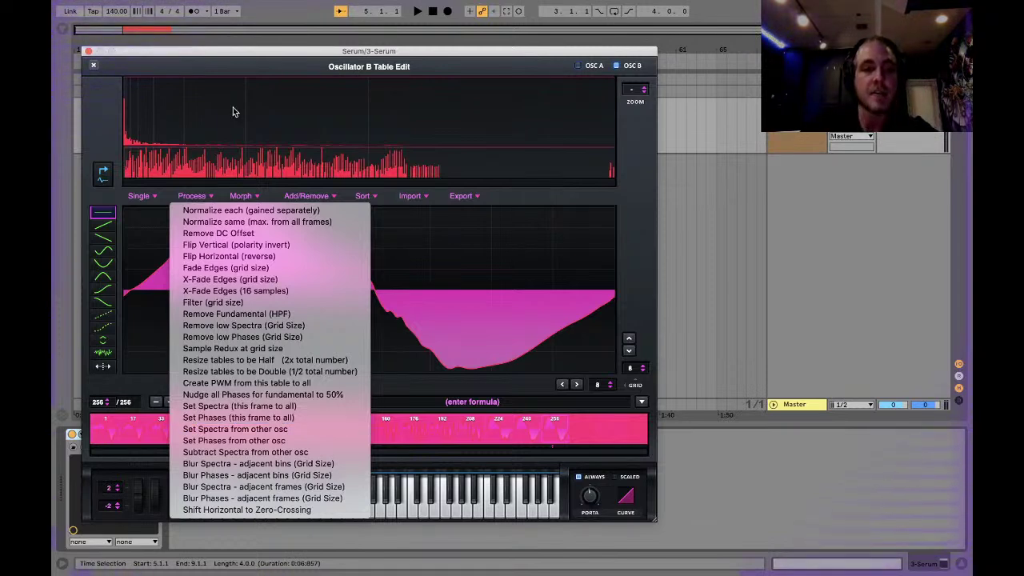
pyautogui.click(229, 67)
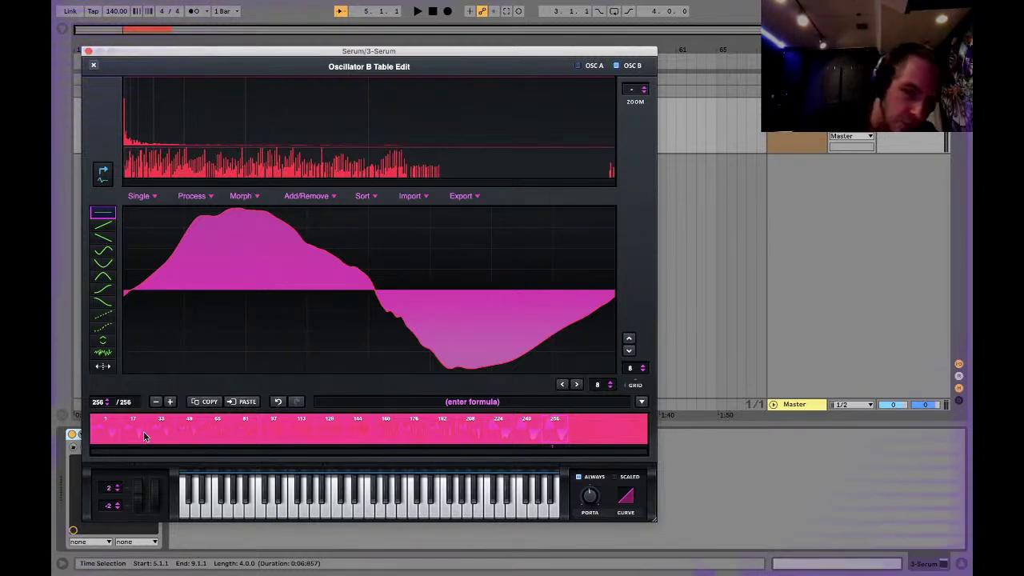
# Step: Try applying frame 256's phases and, separately, its spectra to all frames of oscillator B's wavetable, undoing each attempt
pyautogui.click(192, 196)
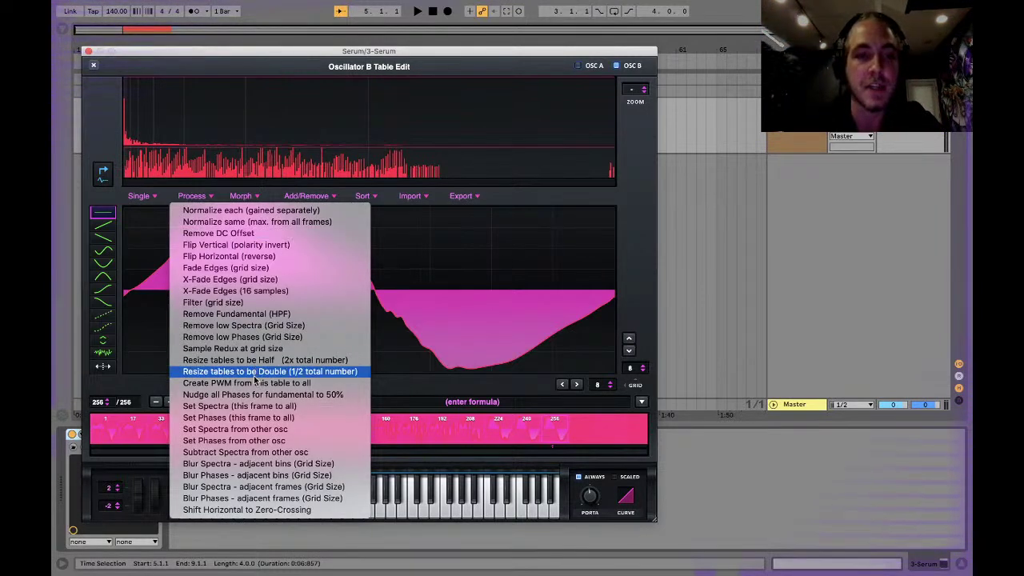
pyautogui.click(235, 417)
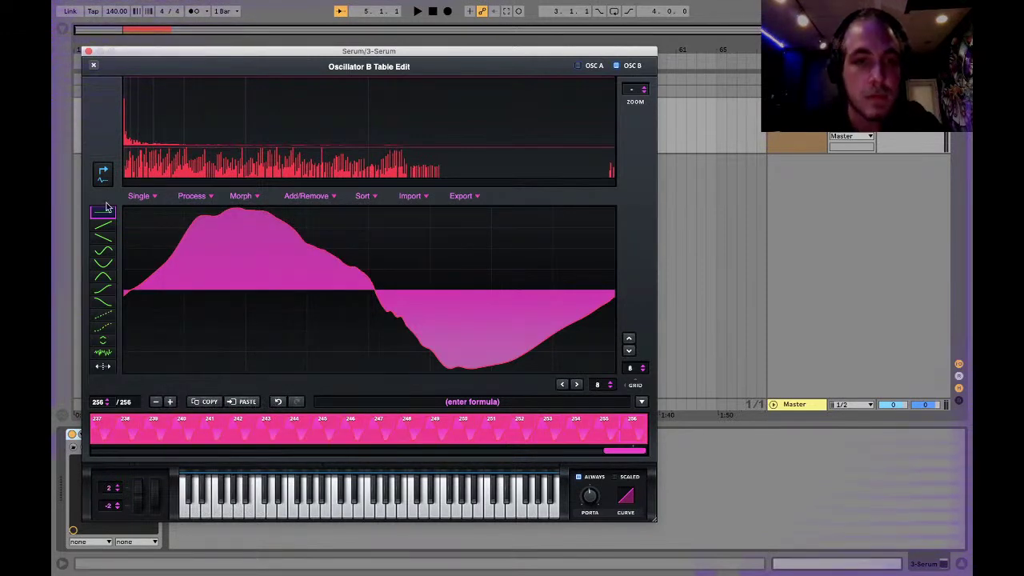
pyautogui.click(279, 403)
pyautogui.click(193, 196)
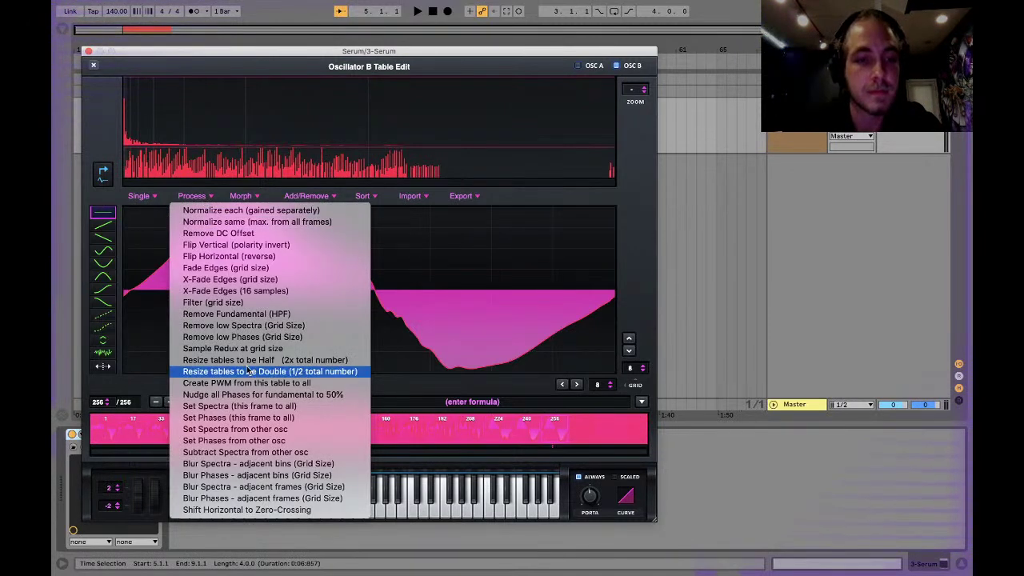
pyautogui.click(247, 407)
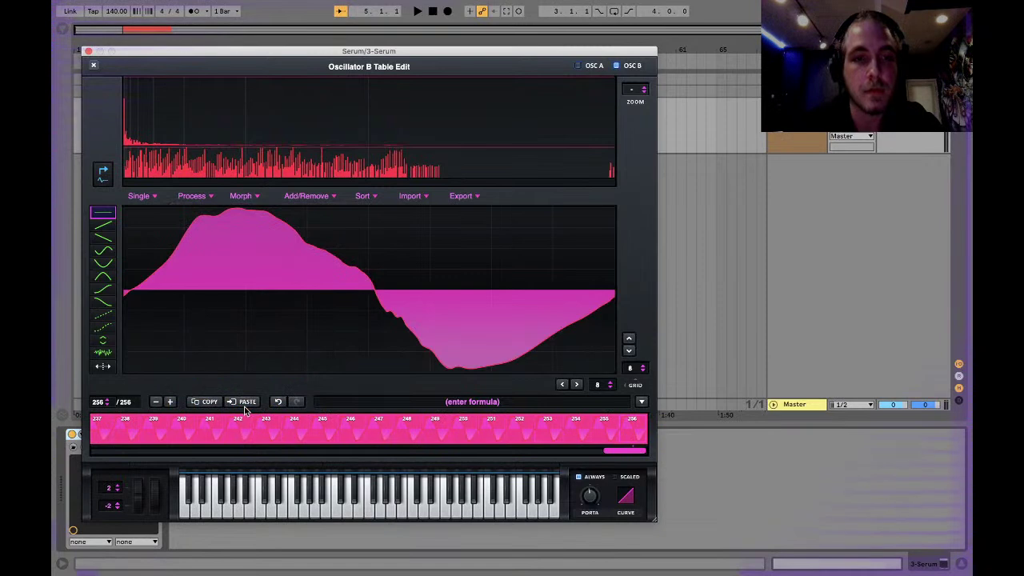
pyautogui.click(278, 402)
# Step: Set the spectra of oscillator B's wavetable from the other oscillator
pyautogui.click(192, 196)
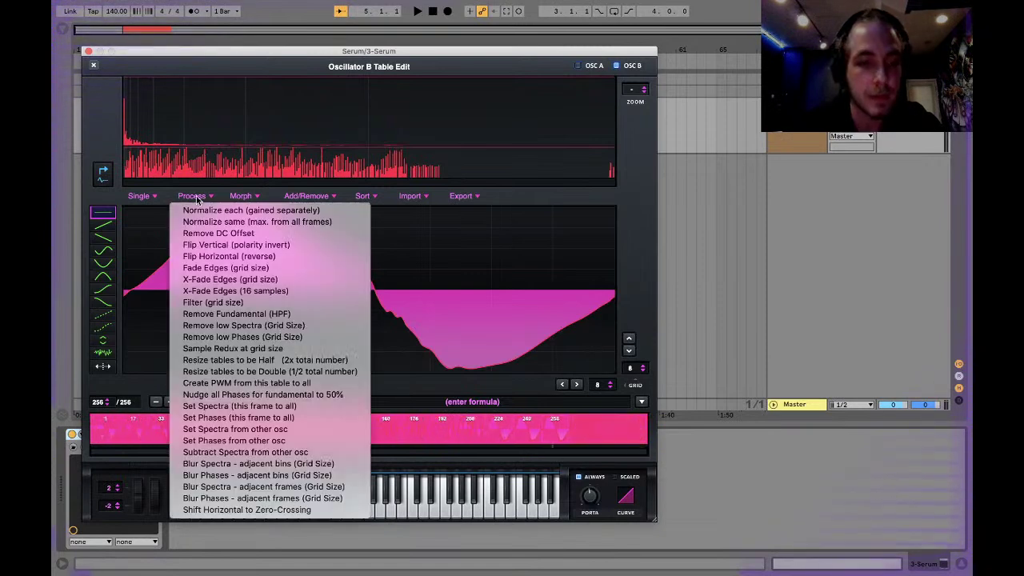
pyautogui.click(236, 429)
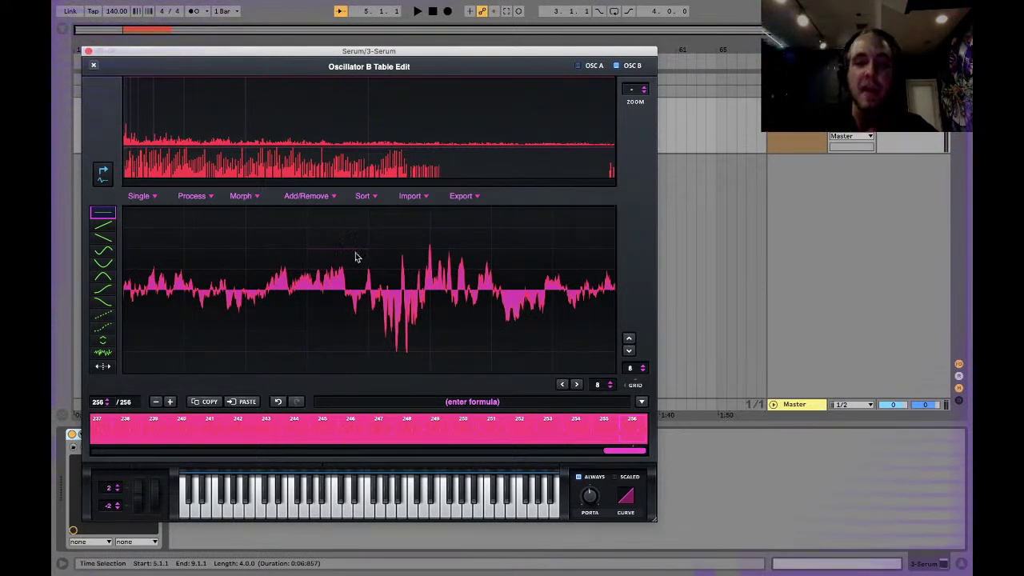
# Step: Undo the spectra transfer from the other oscillator, and try setting frame 256's spectra on all frames of oscillator B's wavetable, undoing that too
pyautogui.click(280, 402)
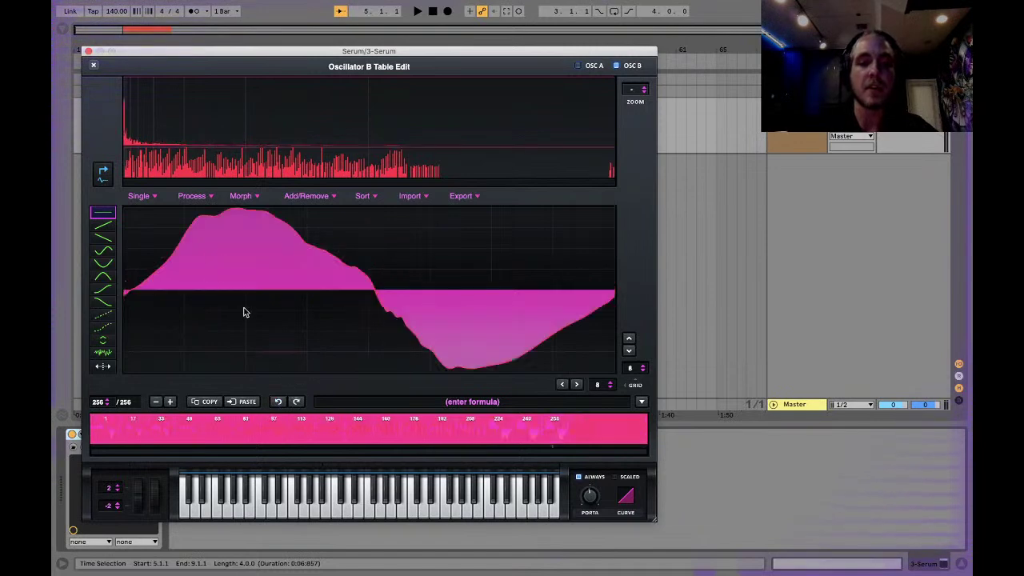
pyautogui.click(195, 196)
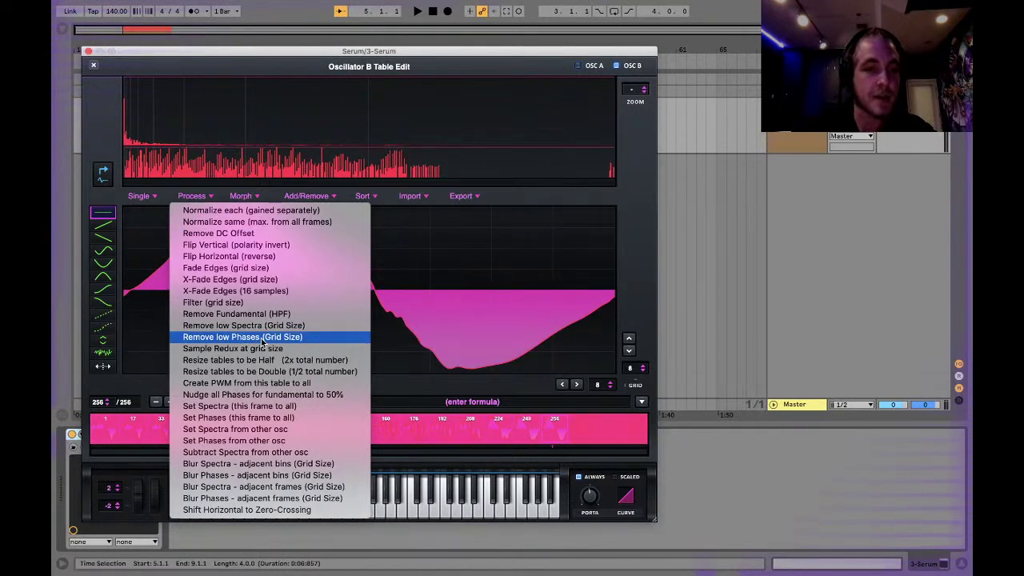
pyautogui.click(264, 406)
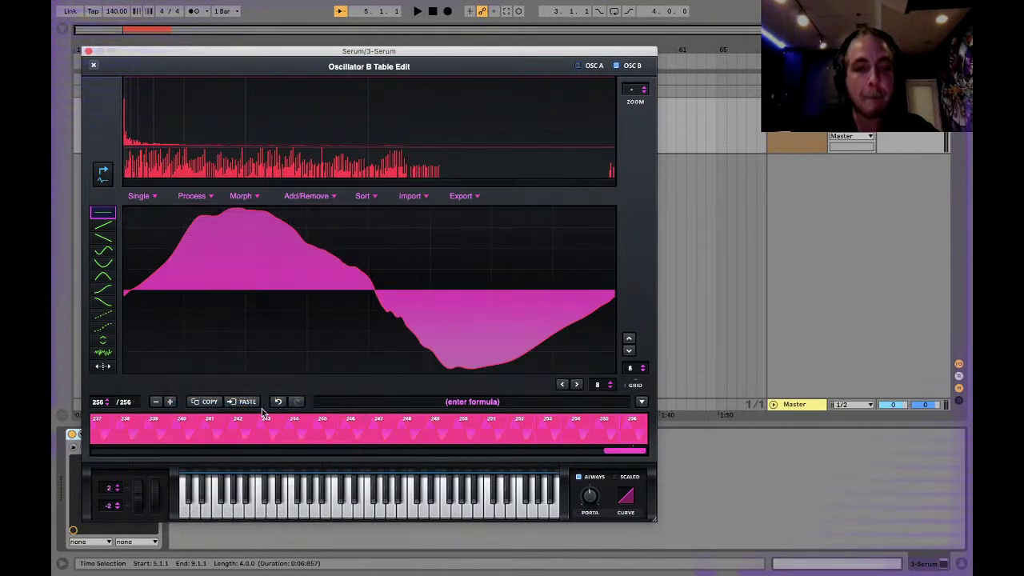
pyautogui.click(278, 402)
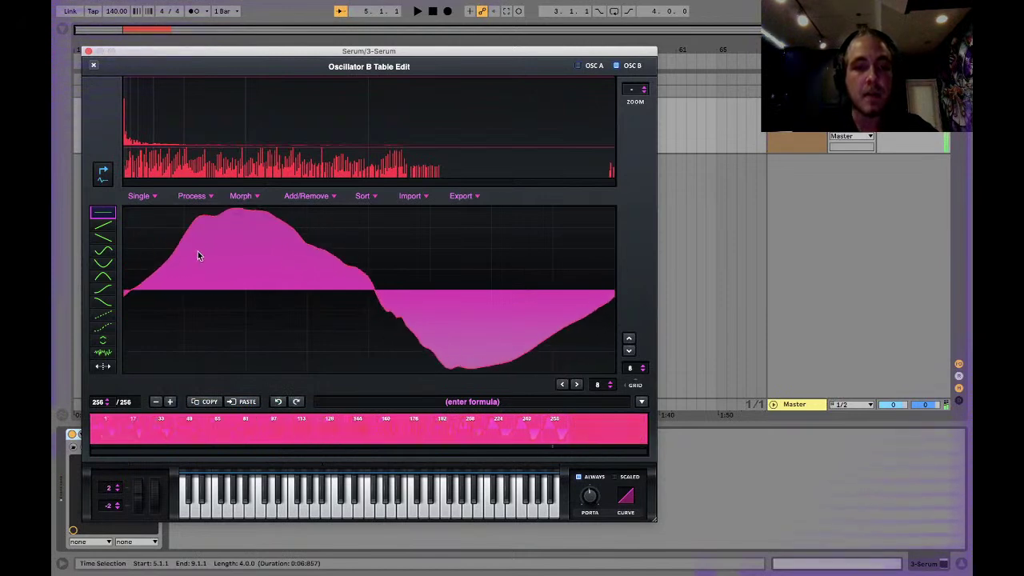
# Step: Apply Morph - Spectral (zero fund.phase) to oscillator B's wavetable
pyautogui.click(190, 196)
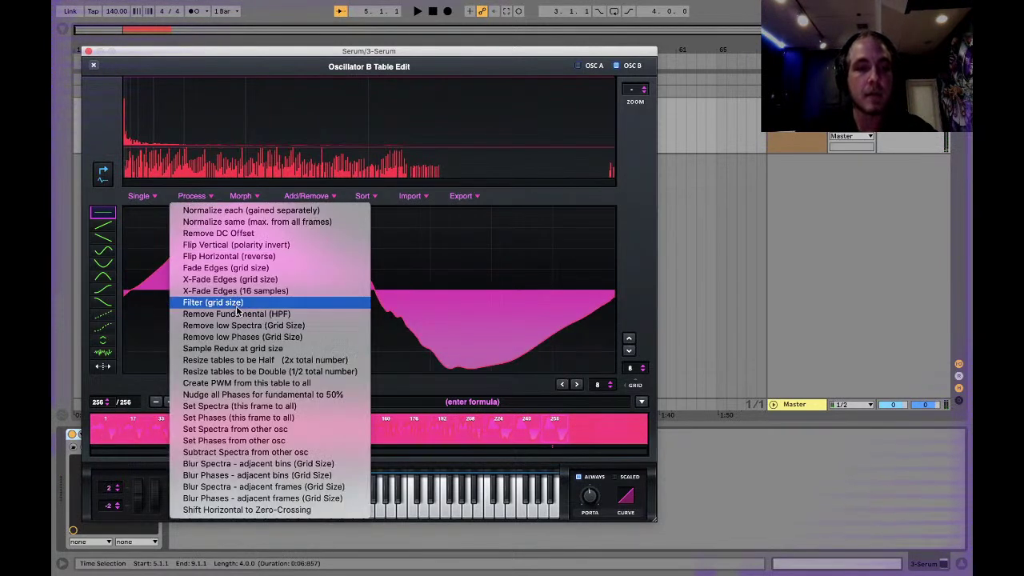
pyautogui.click(242, 196)
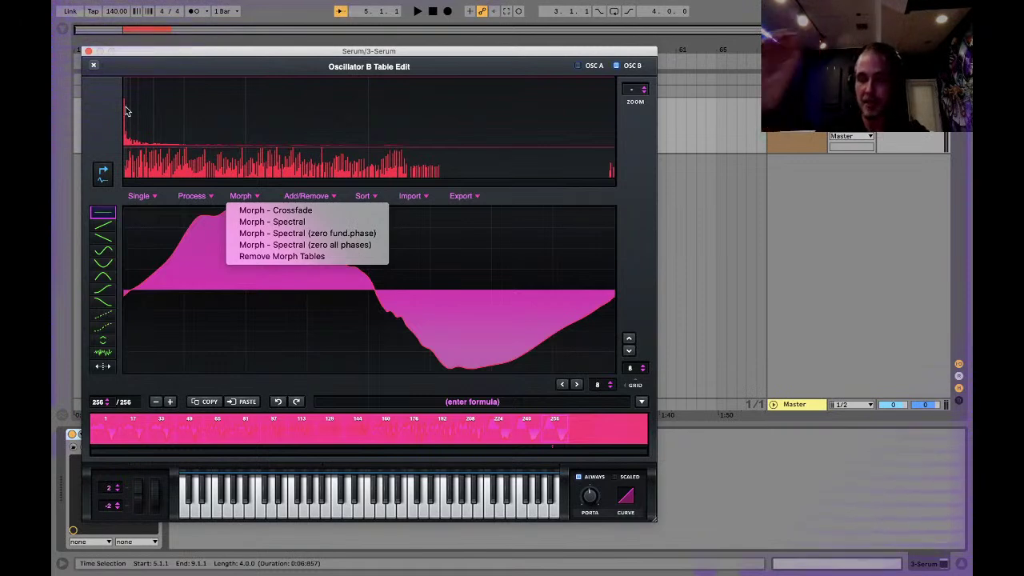
pyautogui.click(288, 234)
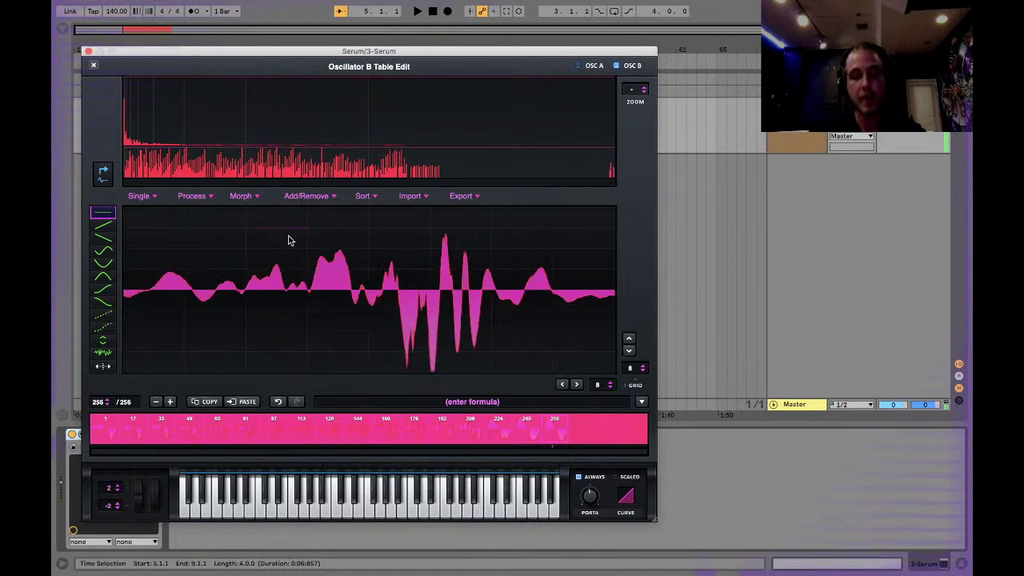
# Step: Step back through oscillator B's wavetable edits and forward again to the latest one to compare the versions
pyautogui.click(280, 404)
pyautogui.click(280, 403)
pyautogui.click(279, 402)
pyautogui.click(279, 403)
pyautogui.click(280, 403)
pyautogui.click(295, 403)
pyautogui.click(295, 402)
pyautogui.click(295, 403)
pyautogui.click(295, 402)
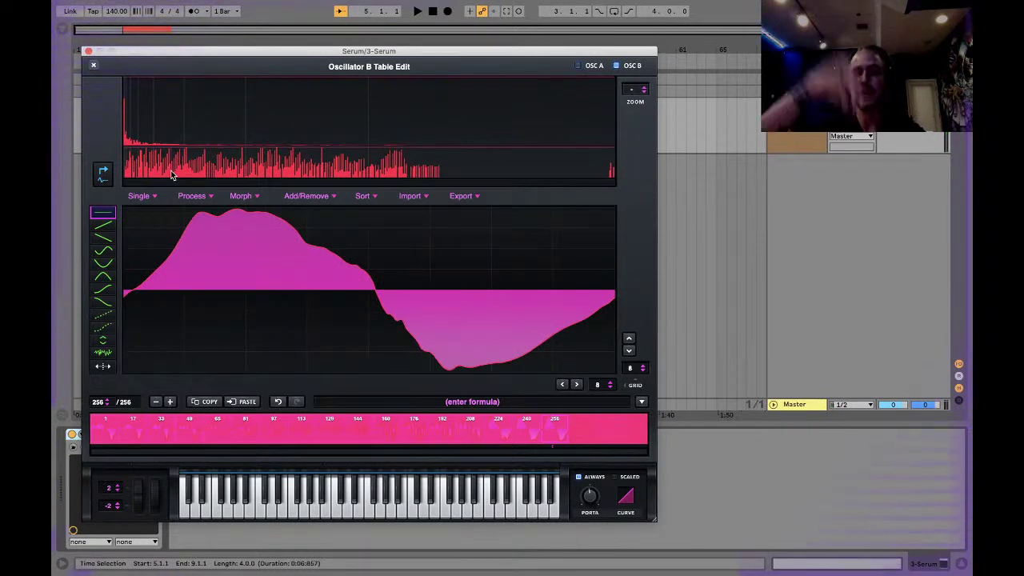
# Step: Normalize each frame of oscillator B's wavetable separately and close the table editor
pyautogui.click(195, 197)
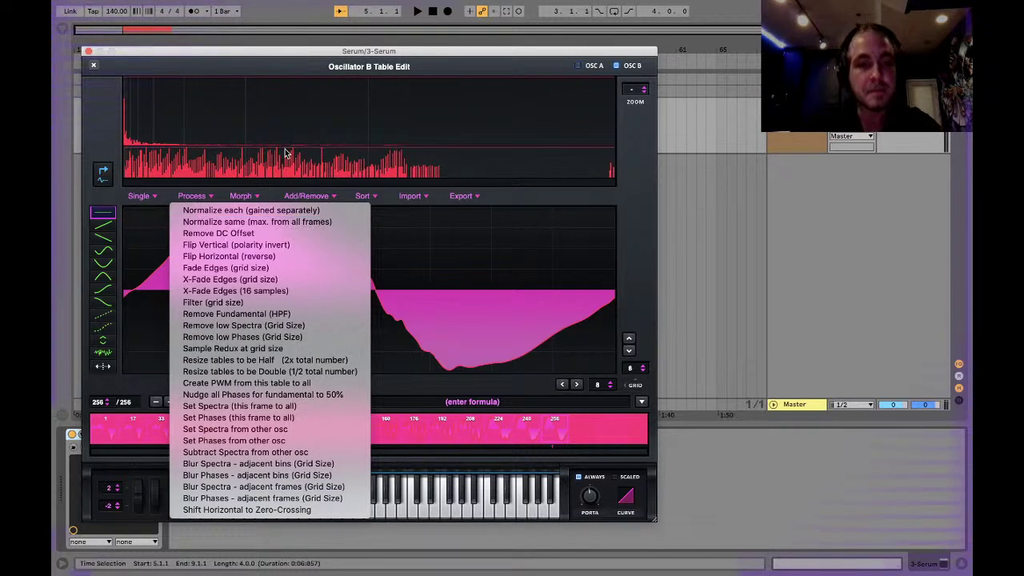
pyautogui.click(205, 211)
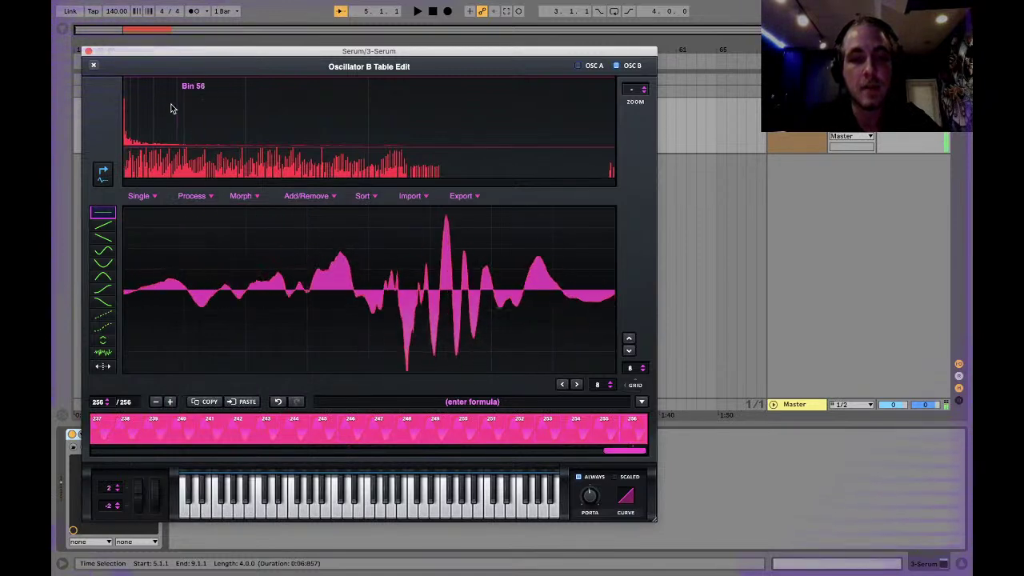
pyautogui.click(94, 66)
# Step: Compare the sound by switching oscillators off and on, and slightly adjust oscillator A's wavetable position
pyautogui.click(190, 107)
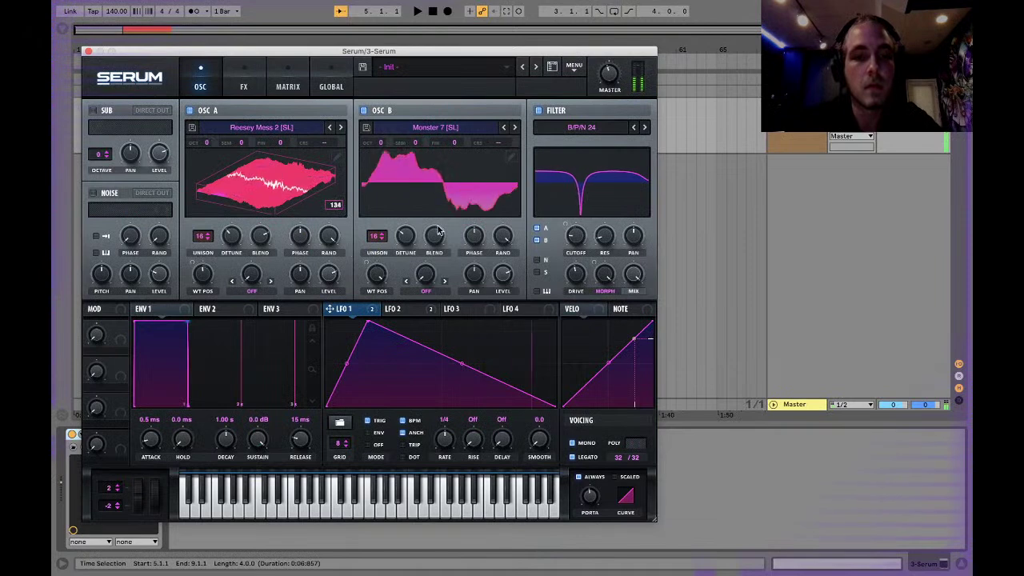
pyautogui.click(364, 110)
pyautogui.click(364, 110)
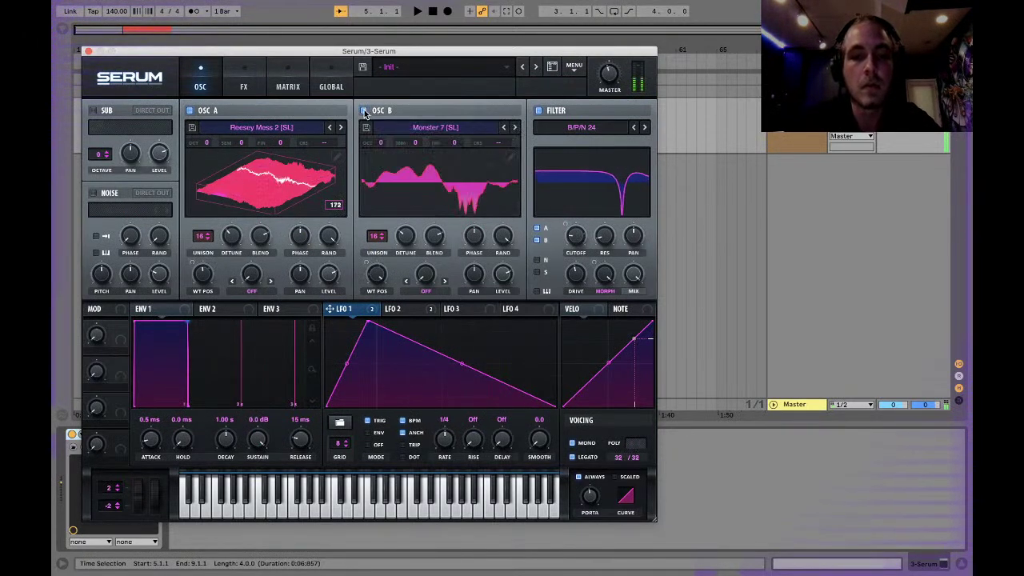
pyautogui.moveTo(204, 275)
pyautogui.mouseDown()
pyautogui.moveTo(201, 322)
pyautogui.moveTo(202, 277)
pyautogui.mouseUp()
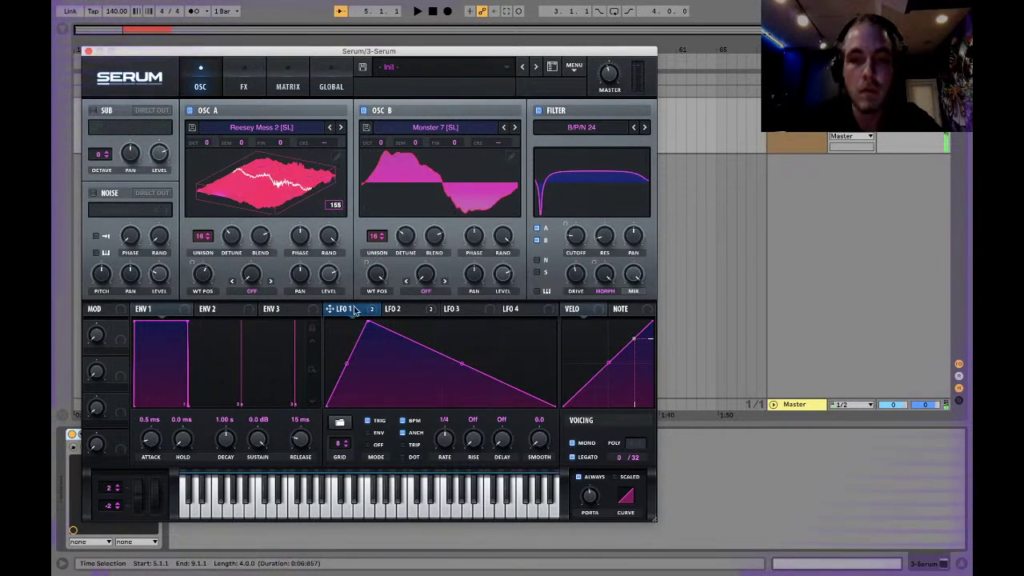
# Step: Select LFO 2 and rework the filter cutoff together with the depth of LFO 2's modulation of it
pyautogui.click(400, 309)
pyautogui.moveTo(581, 237)
pyautogui.mouseDown()
pyautogui.moveTo(579, 225)
pyautogui.moveTo(566, 234)
pyautogui.mouseUp()
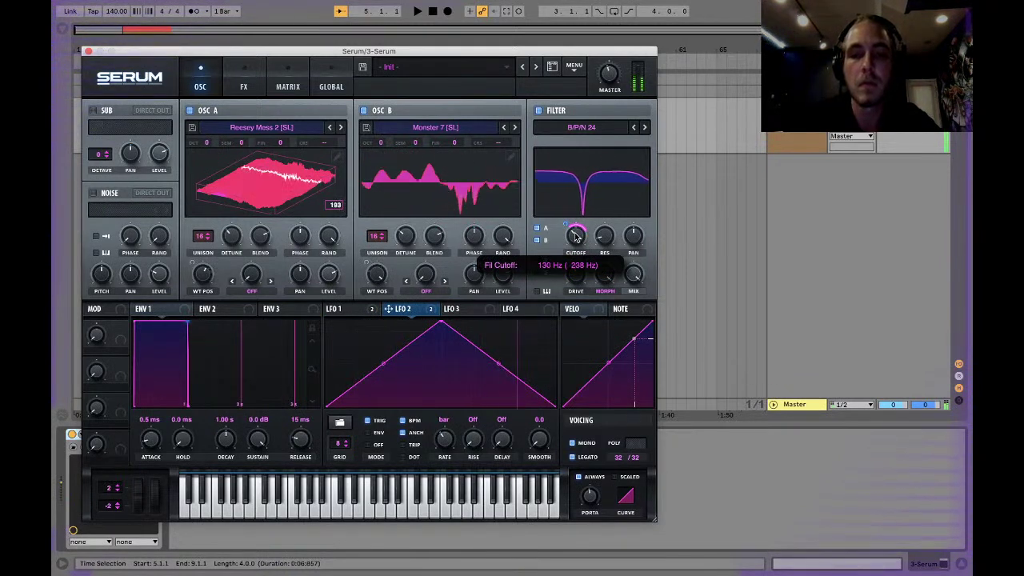
pyautogui.moveTo(574, 240); pyautogui.dragTo(572, 258)
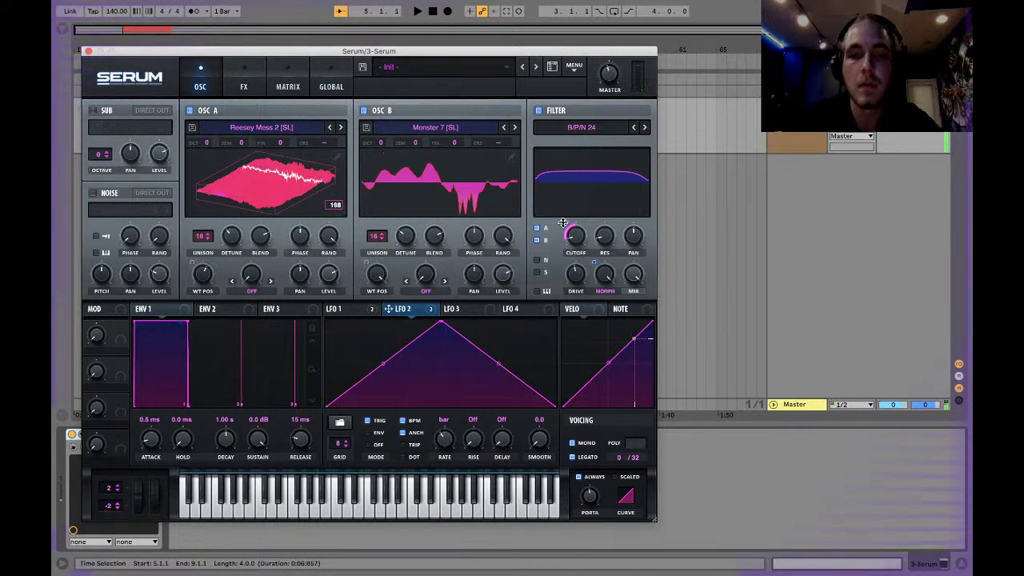
pyautogui.moveTo(567, 206); pyautogui.dragTo(566, 205)
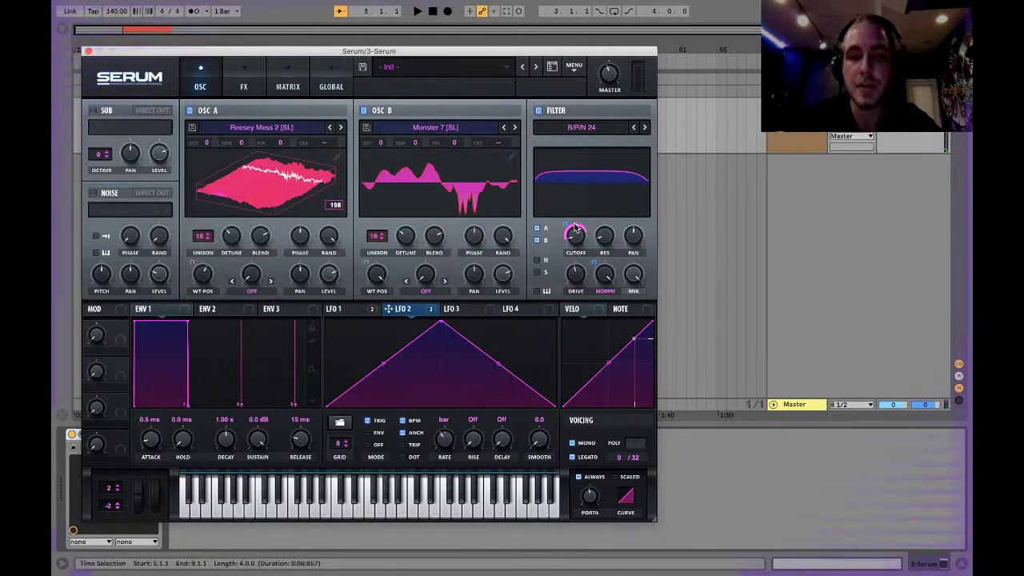
pyautogui.moveTo(575, 236); pyautogui.dragTo(583, 148)
pyautogui.moveTo(566, 224); pyautogui.dragTo(560, 327)
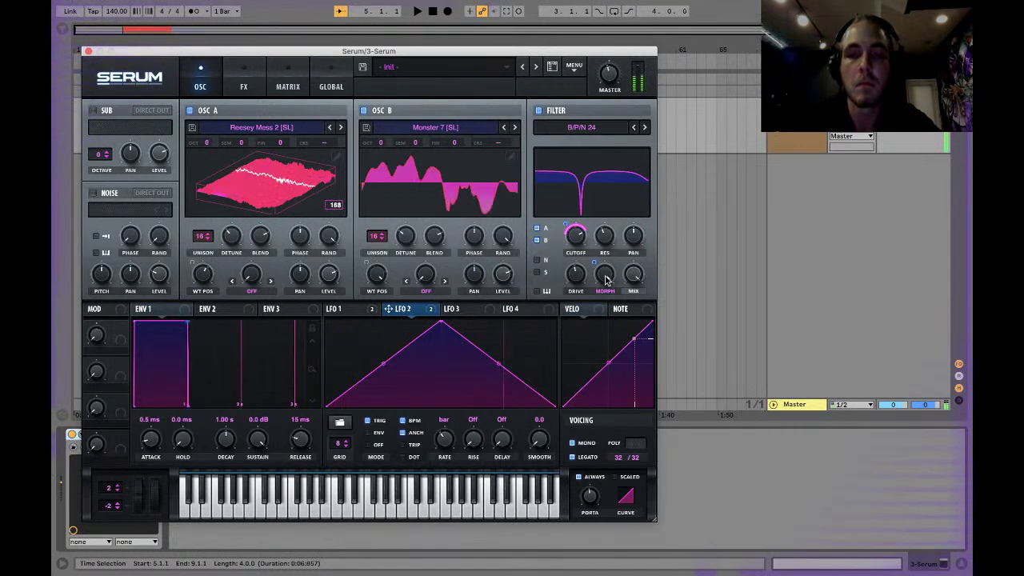
# Step: Set the filter morph to about 51% and rework the depth and direction of LFO 2's modulation of it
pyautogui.moveTo(605, 278); pyautogui.dragTo(599, 355)
pyautogui.moveTo(596, 396); pyautogui.dragTo(596, 408)
pyautogui.moveTo(597, 359); pyautogui.dragTo(596, 325)
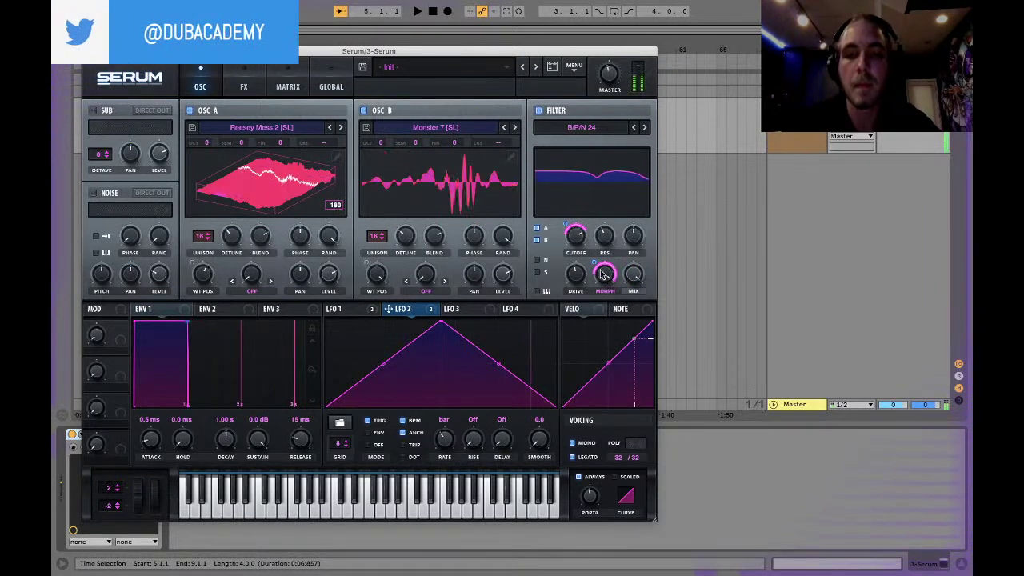
pyautogui.moveTo(595, 263); pyautogui.dragTo(600, 249)
pyautogui.moveTo(601, 293); pyautogui.dragTo(599, 427)
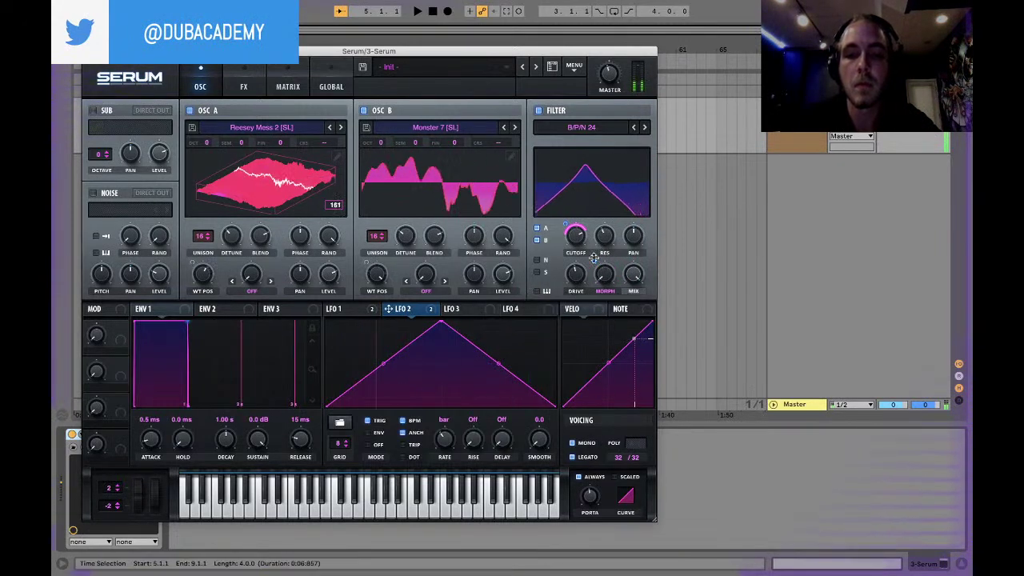
pyautogui.moveTo(596, 270); pyautogui.dragTo(598, 212)
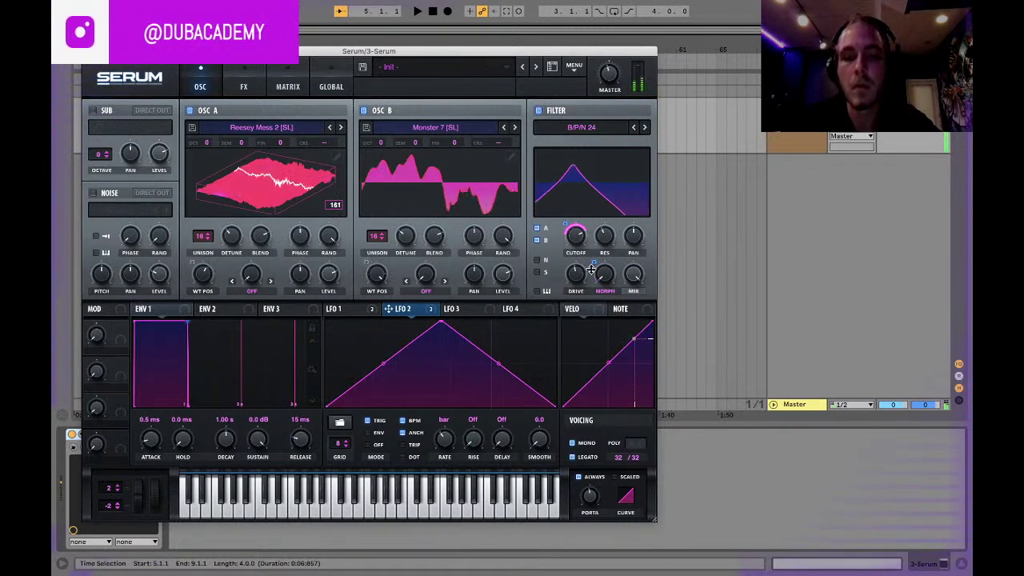
pyautogui.moveTo(594, 263); pyautogui.dragTo(611, 68)
pyautogui.moveTo(597, 262); pyautogui.dragTo(602, 289)
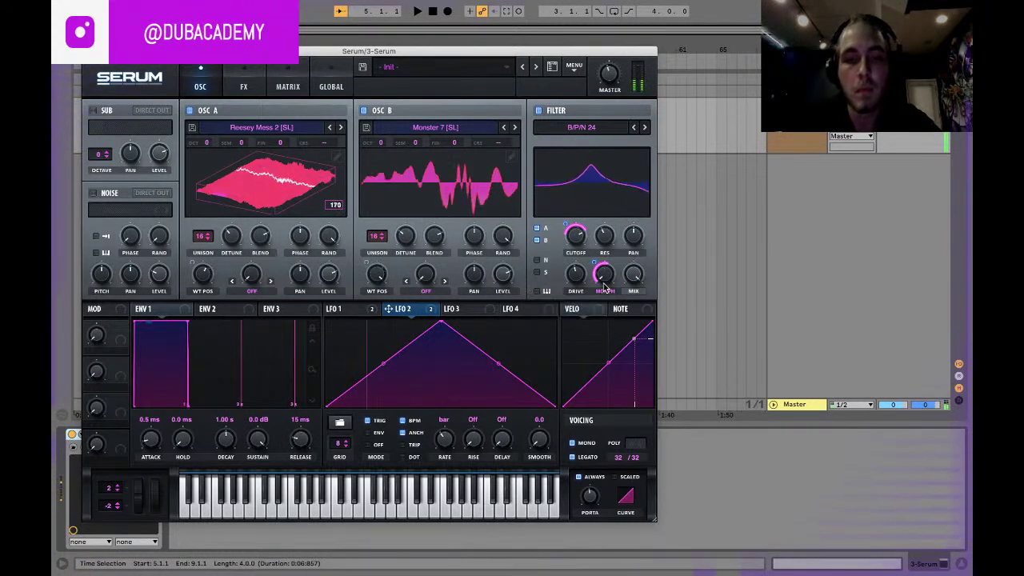
pyautogui.moveTo(595, 263); pyautogui.dragTo(589, 520)
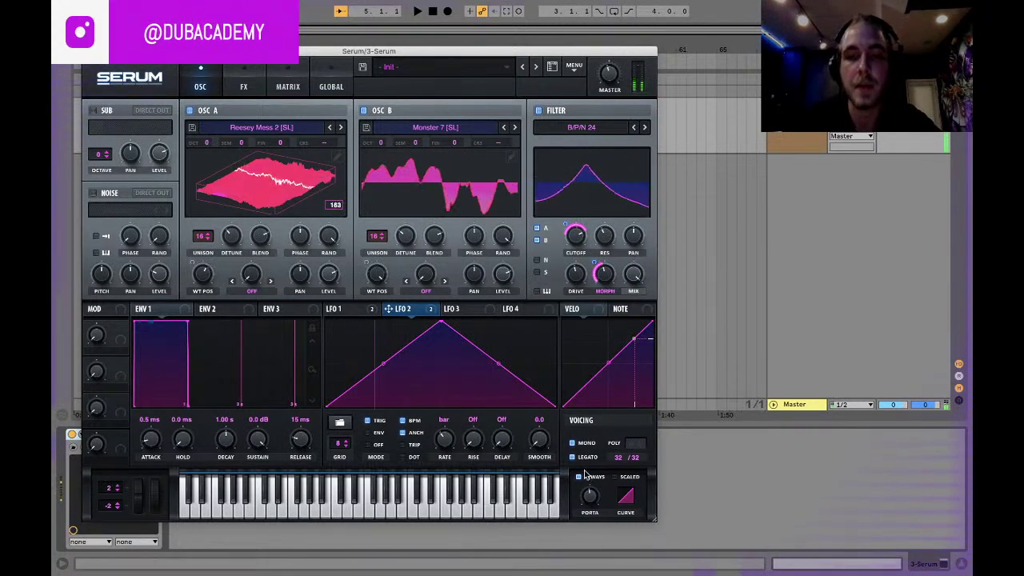
pyautogui.moveTo(605, 273)
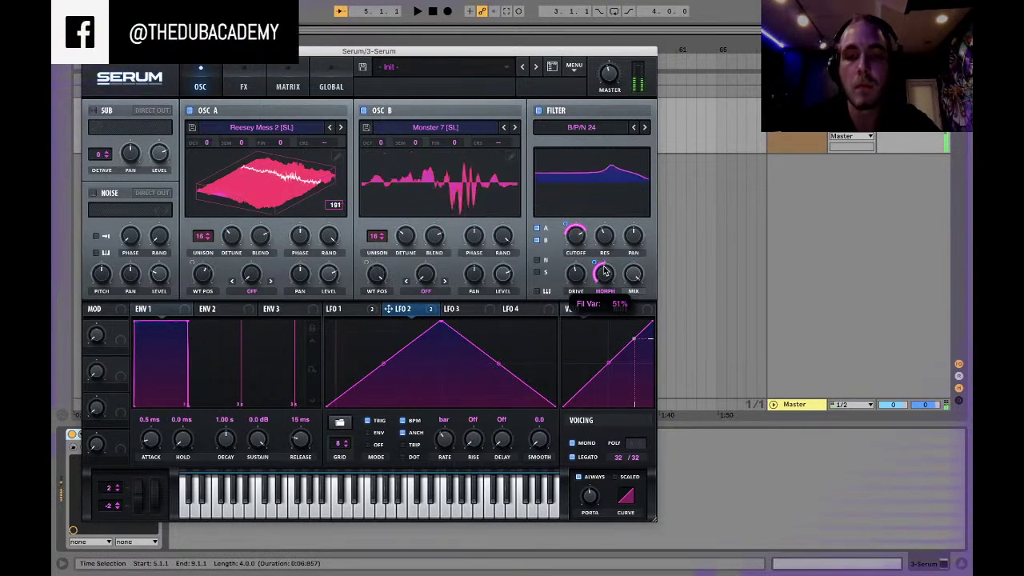
# Step: Lower the filter cutoff while readjusting LFO 2's modulation of it, and set LFO 2's filter morph amount to about -17
pyautogui.moveTo(582, 236)
pyautogui.mouseDown()
pyautogui.moveTo(577, 324)
pyautogui.moveTo(563, 230)
pyautogui.mouseUp()
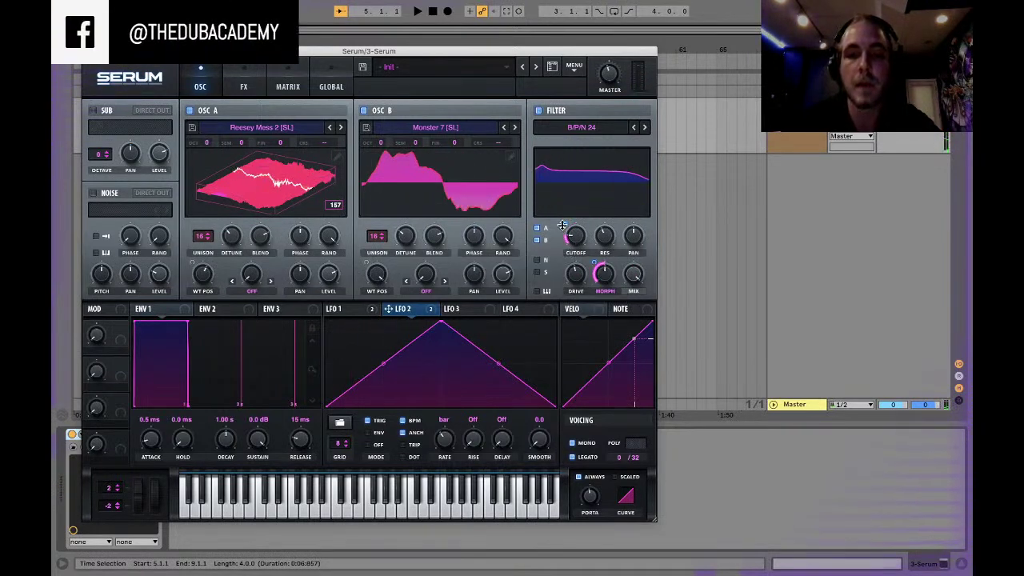
pyautogui.moveTo(568, 216)
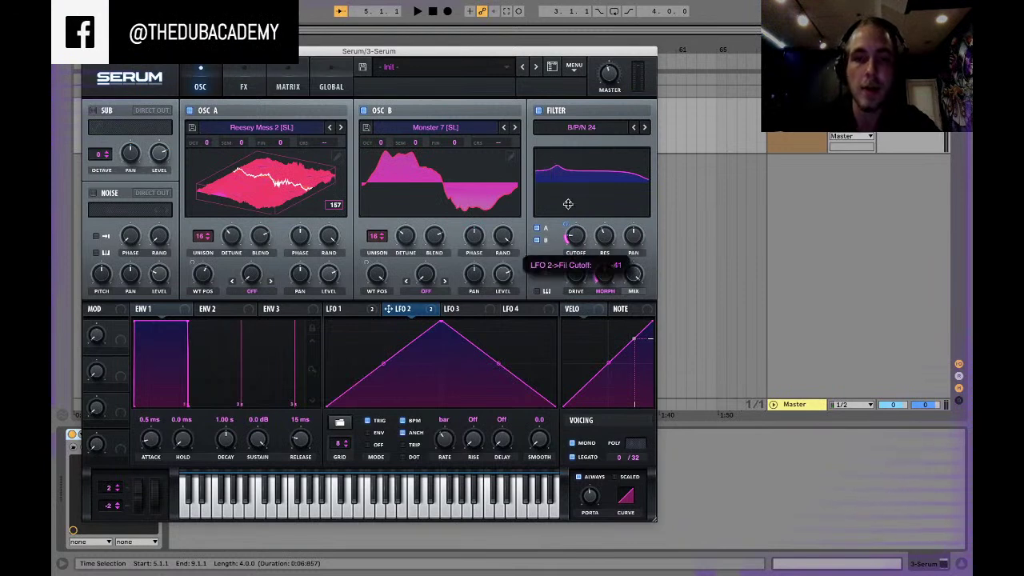
pyautogui.moveTo(579, 242); pyautogui.dragTo(594, 212)
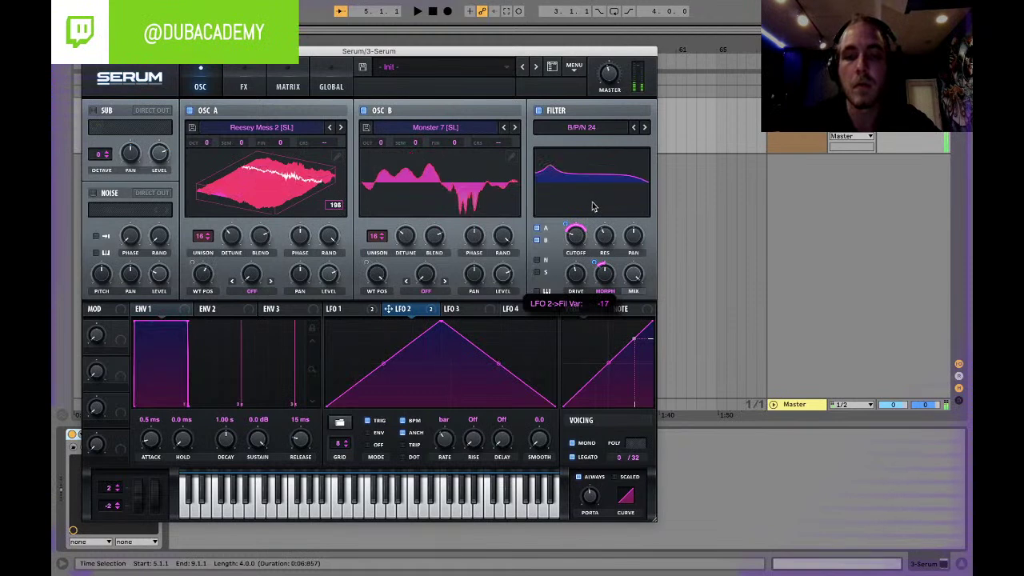
# Step: Switch on the sub oscillator with oscillators A and B off, and choose the sub's second waveform after comparing it with the sine
pyautogui.click(101, 110)
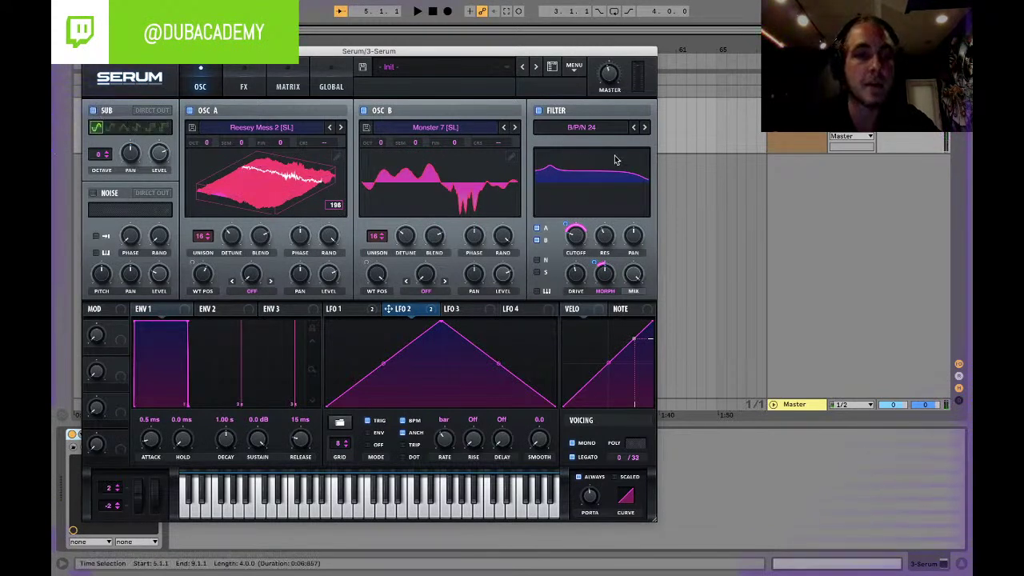
pyautogui.click(365, 110)
pyautogui.click(191, 111)
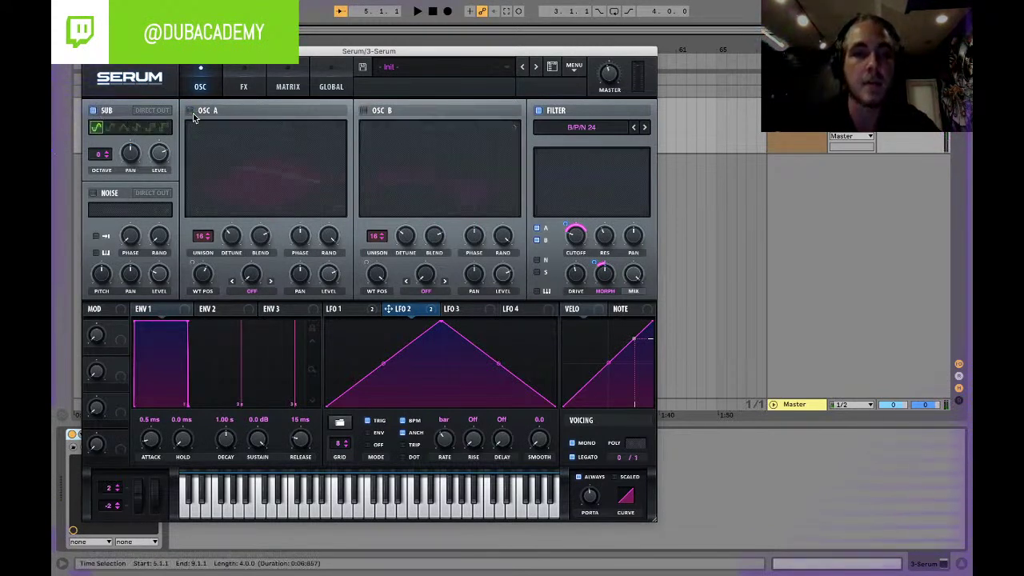
pyautogui.click(109, 127)
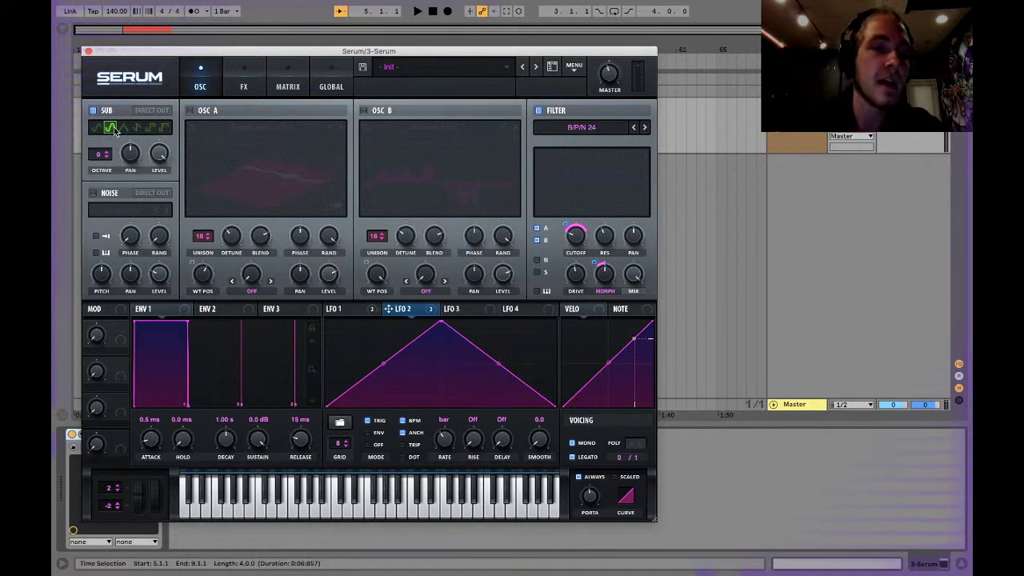
pyautogui.click(98, 130)
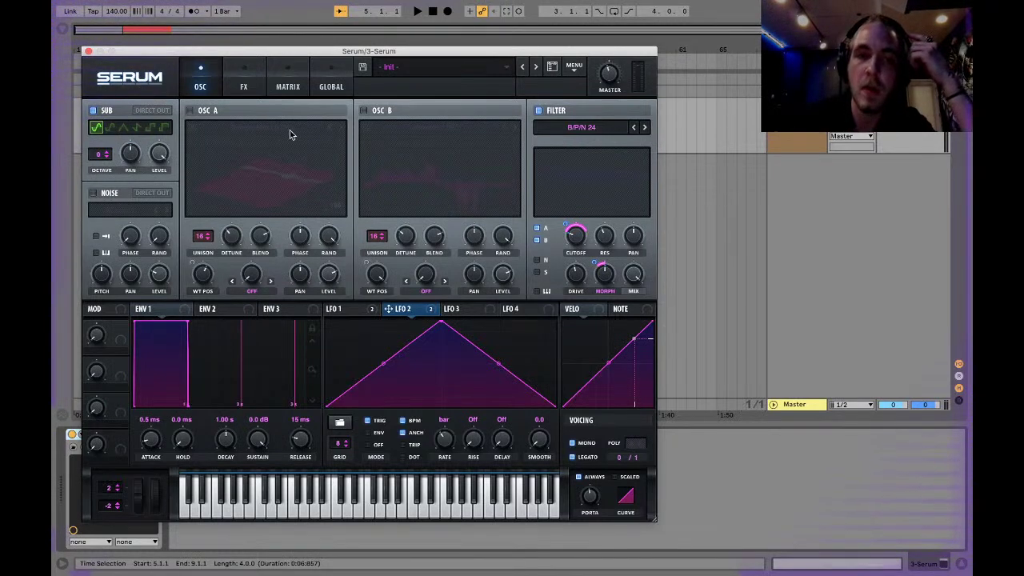
pyautogui.click(110, 129)
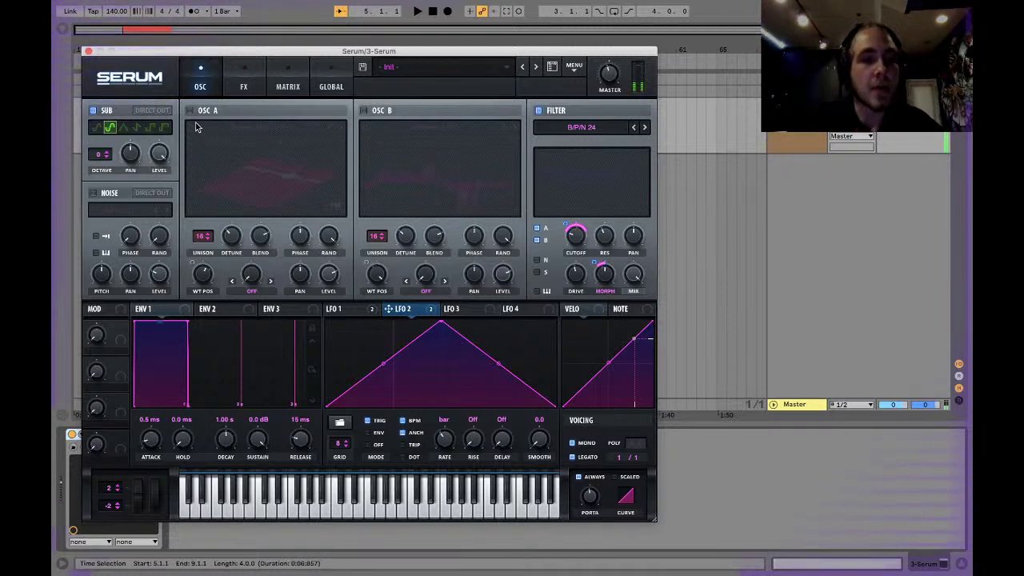
# Step: Assign LFO 1 to the levels of the sub and oscillators A and B, and switch both oscillators back on
pyautogui.click(357, 309)
pyautogui.moveTo(377, 309); pyautogui.dragTo(149, 80)
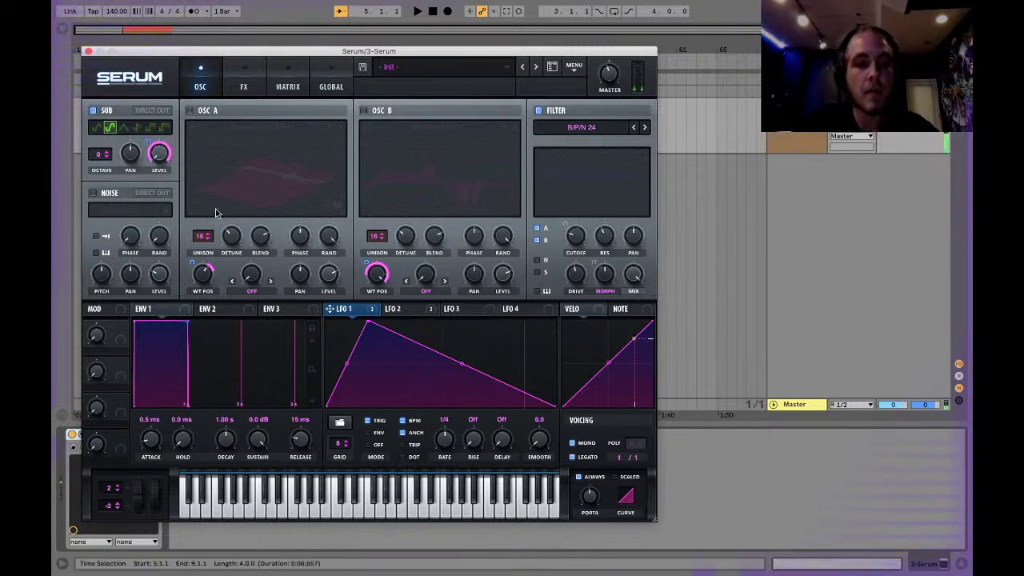
pyautogui.click(191, 110)
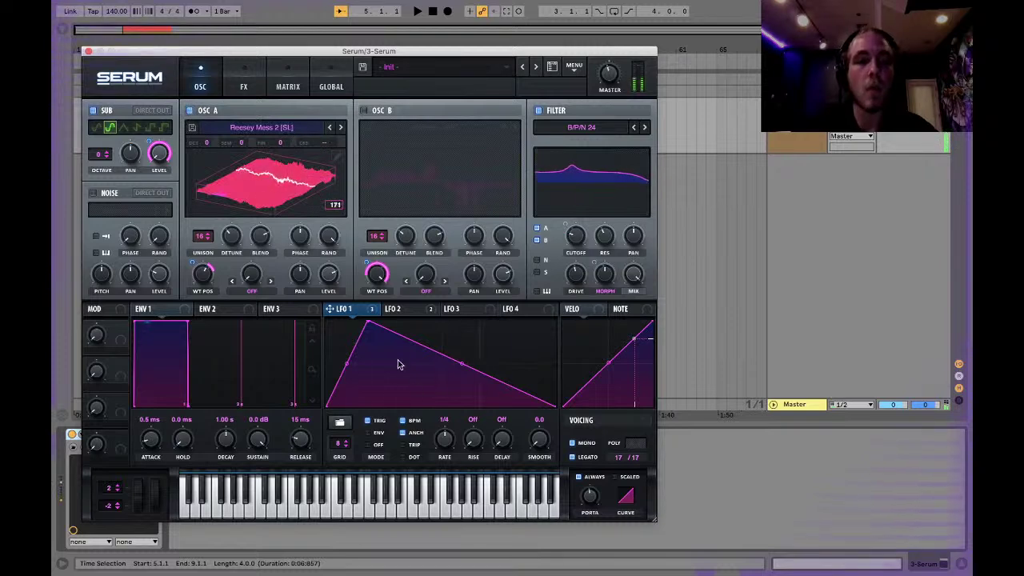
pyautogui.click(363, 110)
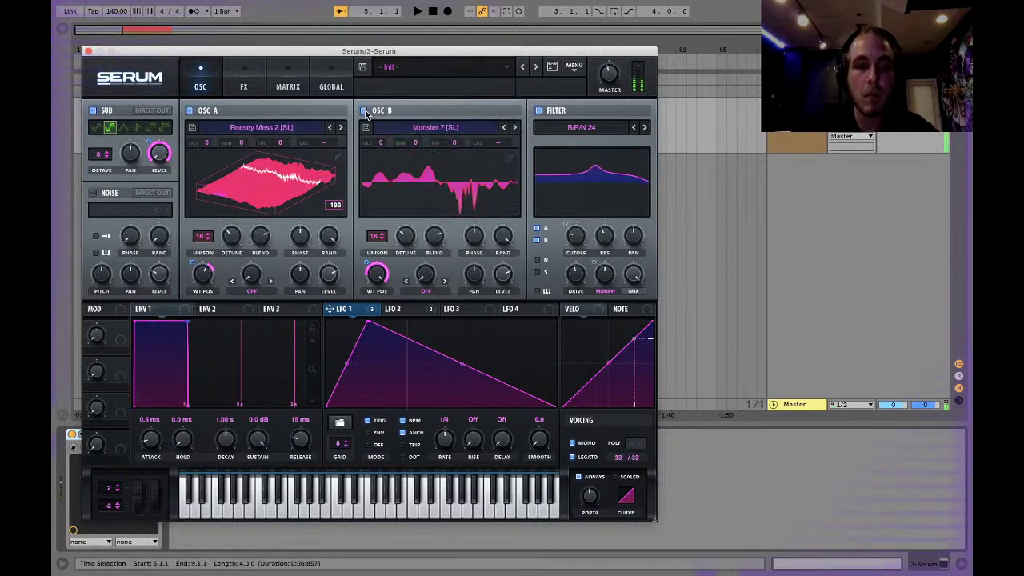
pyautogui.moveTo(329, 309); pyautogui.dragTo(517, 275)
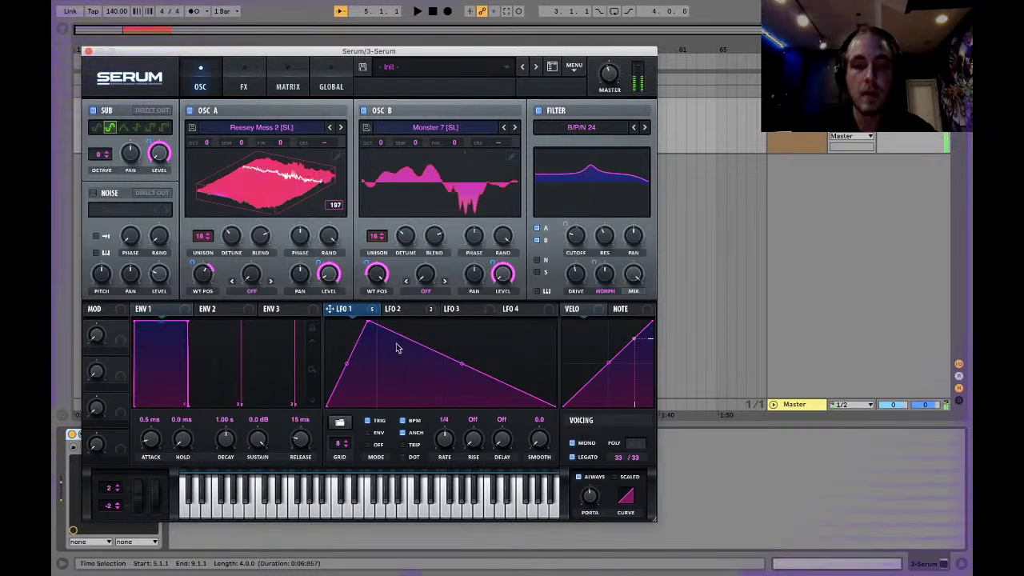
# Step: Adjust the filter drive to around 42%, and rework the filter morph and the depth of LFO 2's modulation of it
pyautogui.moveTo(326, 406)
pyautogui.mouseDown()
pyautogui.moveTo(330, 366)
pyautogui.moveTo(327, 408)
pyautogui.mouseUp()
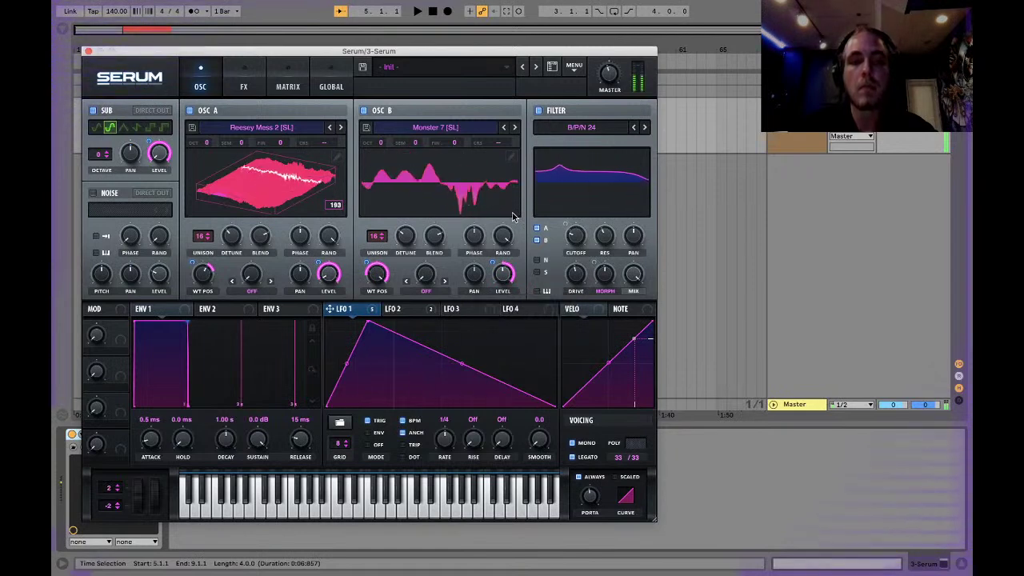
pyautogui.click(420, 312)
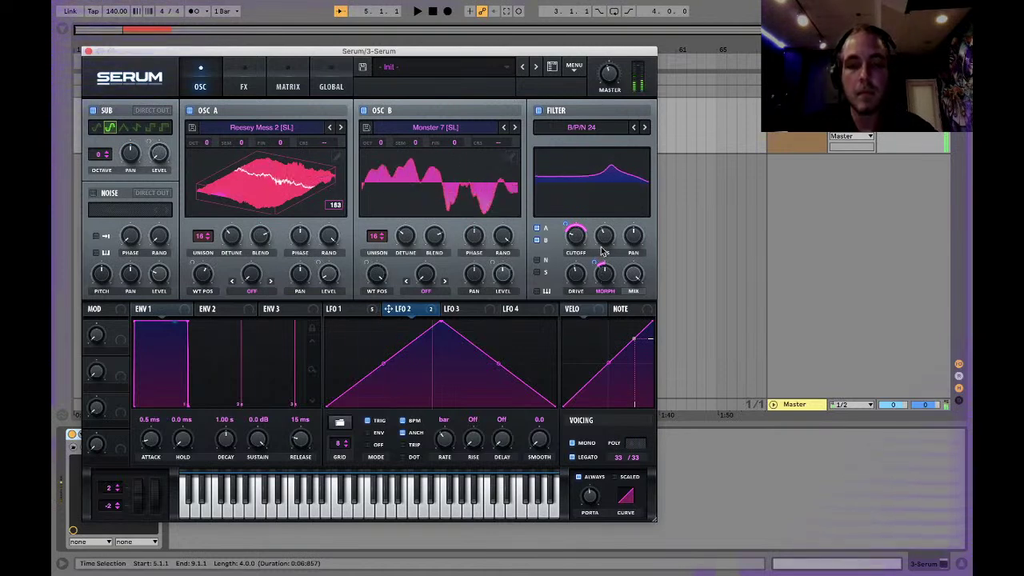
pyautogui.moveTo(578, 276)
pyautogui.mouseDown()
pyautogui.moveTo(578, 293)
pyautogui.moveTo(577, 282)
pyautogui.mouseUp()
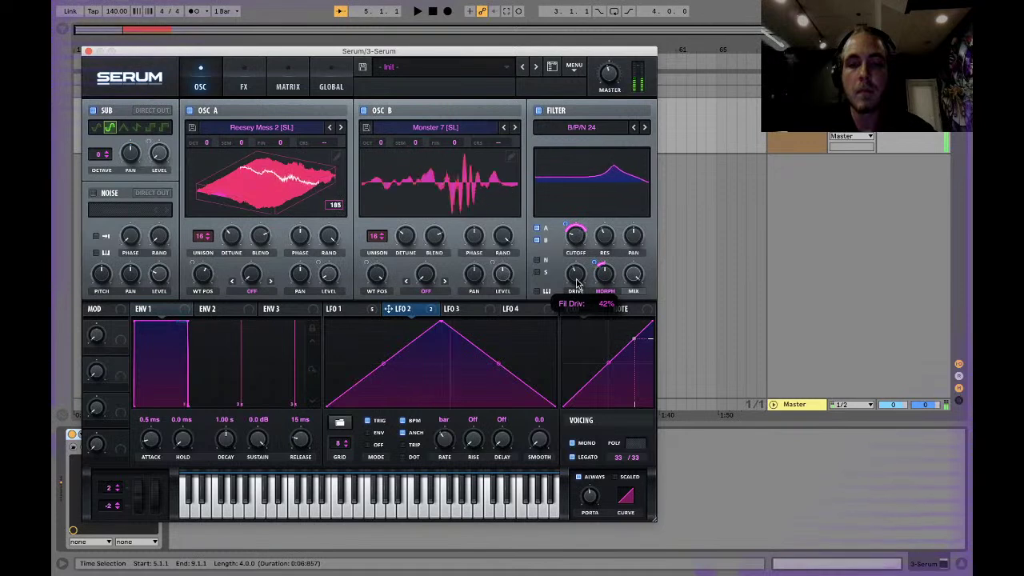
pyautogui.moveTo(583, 244); pyautogui.dragTo(579, 272)
pyautogui.moveTo(605, 290)
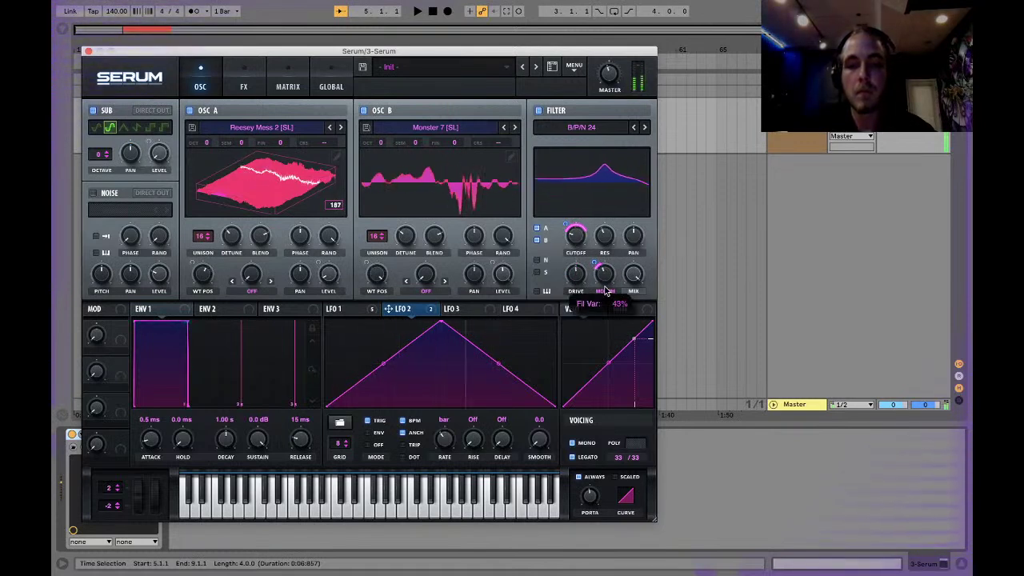
pyautogui.moveTo(606, 291)
pyautogui.mouseDown()
pyautogui.moveTo(605, 302)
pyautogui.moveTo(606, 266)
pyautogui.moveTo(596, 278)
pyautogui.mouseUp()
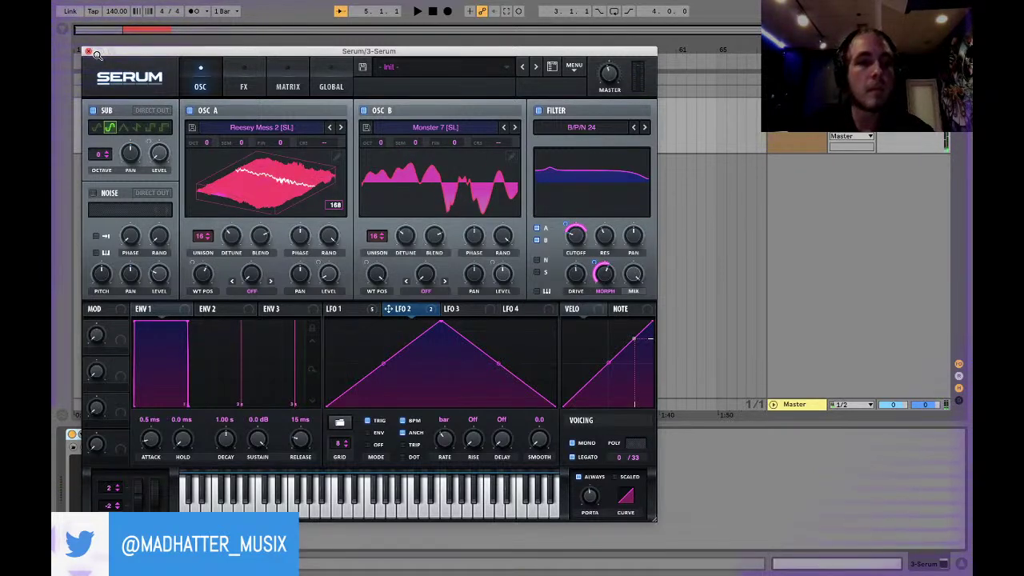
# Step: Route the sub straight to the direct output, and switch the filter's mix control to level
pyautogui.click(152, 111)
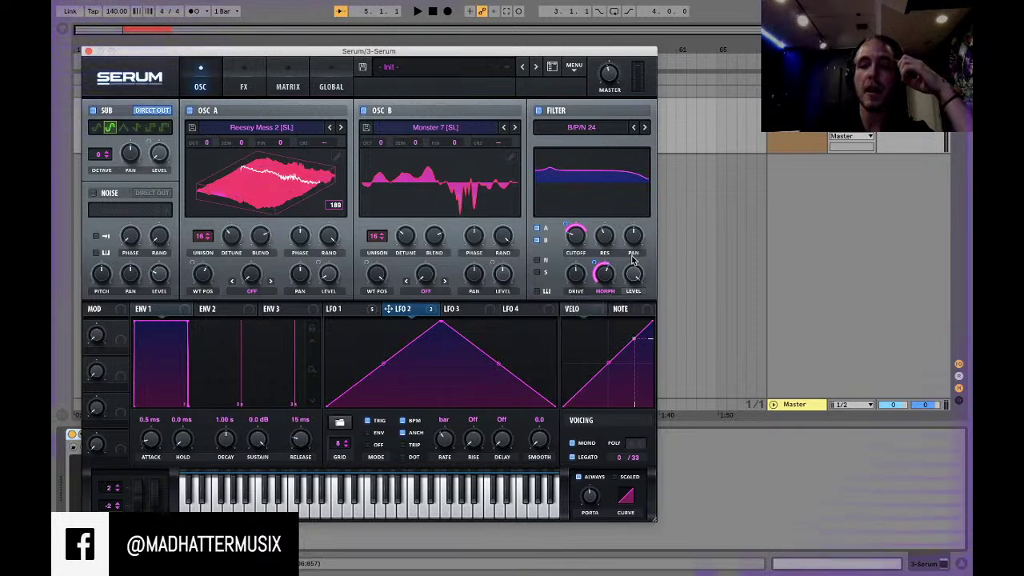
pyautogui.click(633, 290)
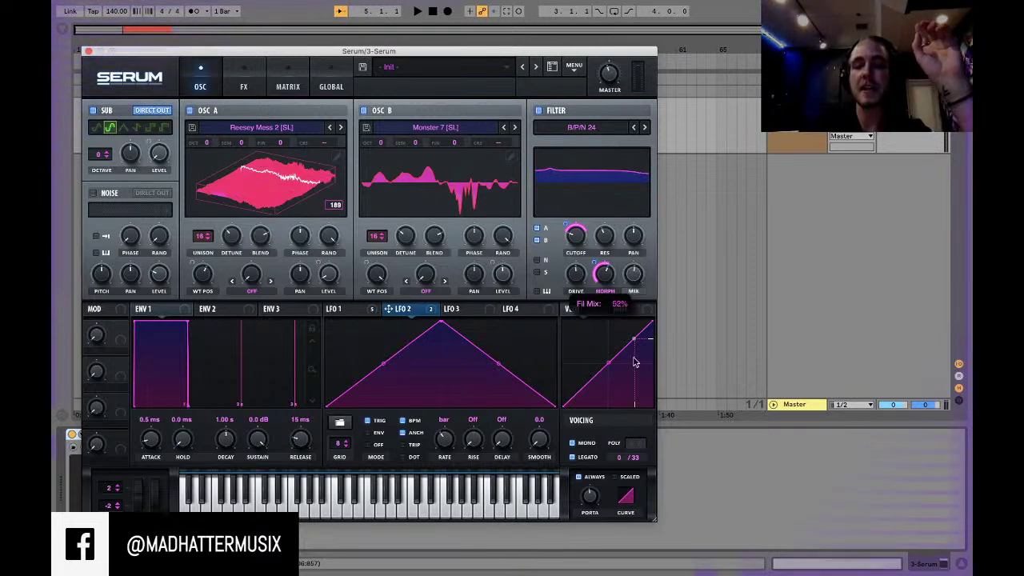
pyautogui.click(634, 293)
pyautogui.moveTo(633, 295); pyautogui.dragTo(632, 352)
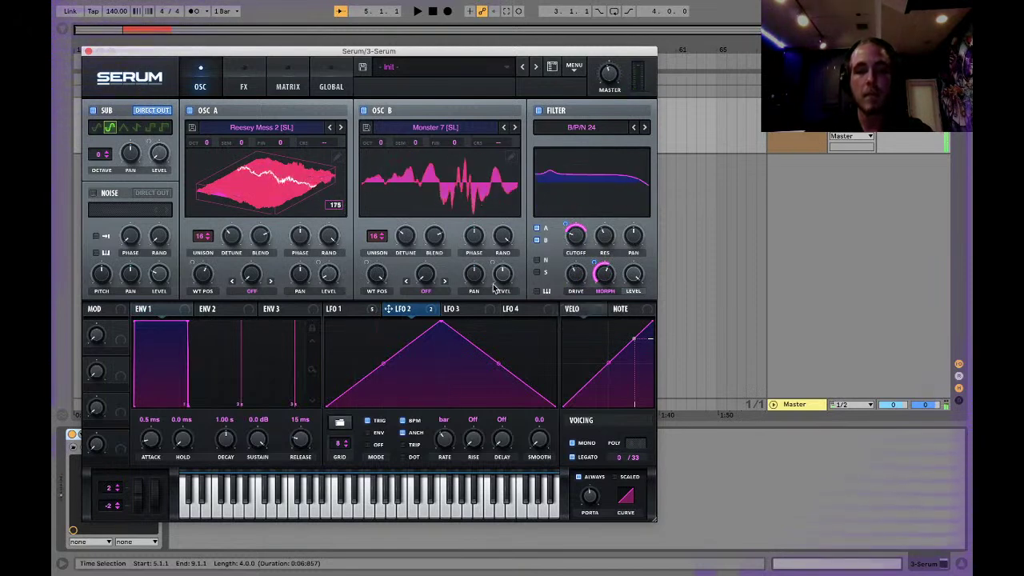
# Step: Assign LFO 2 to the filter drive, adjust its modulation depth, and return to LFO 1 to check its 1/4 rate
pyautogui.moveTo(428, 314); pyautogui.dragTo(576, 276)
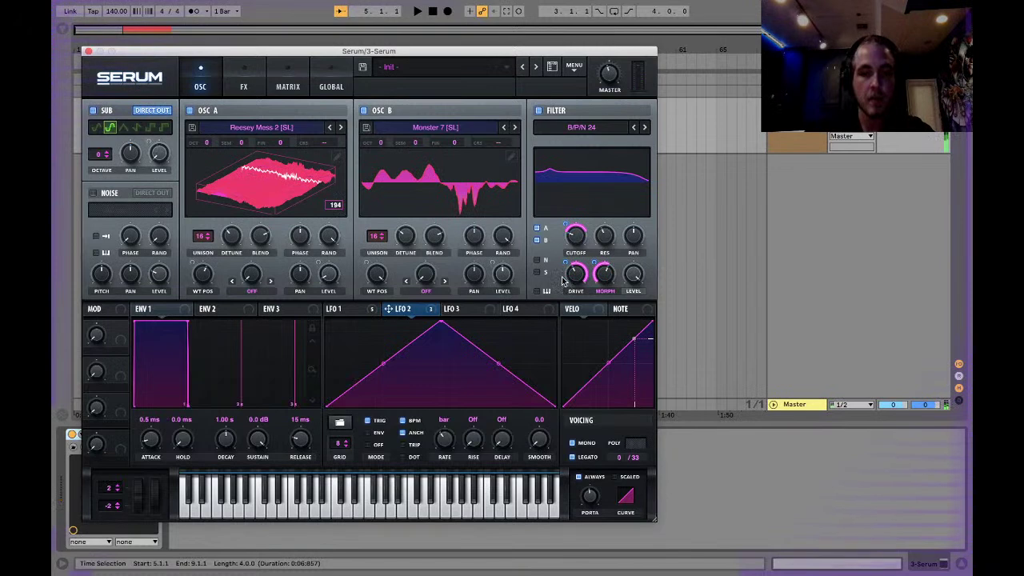
pyautogui.moveTo(564, 263); pyautogui.dragTo(565, 277)
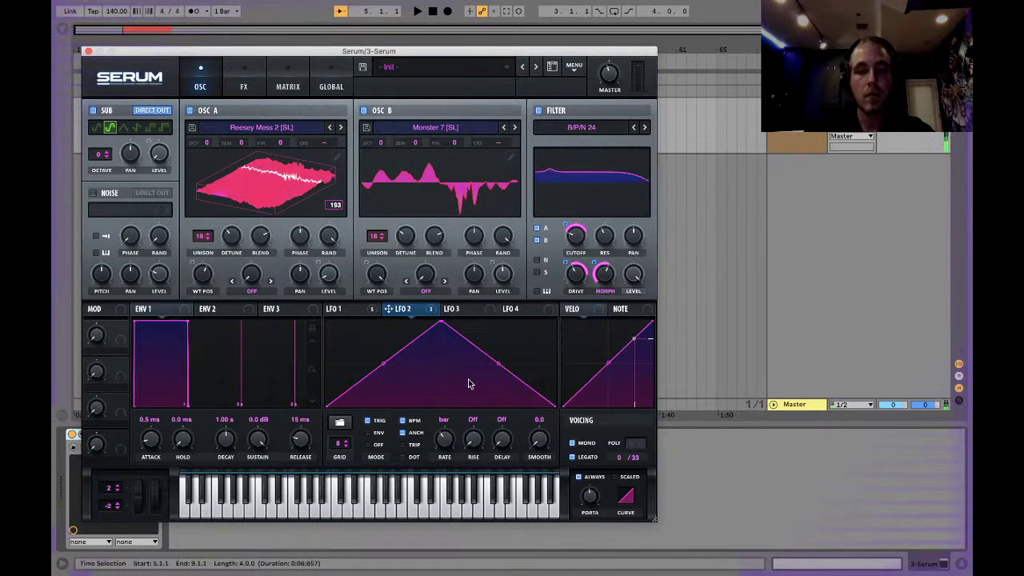
pyautogui.click(365, 312)
pyautogui.moveTo(441, 446)
pyautogui.mouseDown()
pyautogui.moveTo(449, 472)
pyautogui.moveTo(450, 443)
pyautogui.mouseUp()
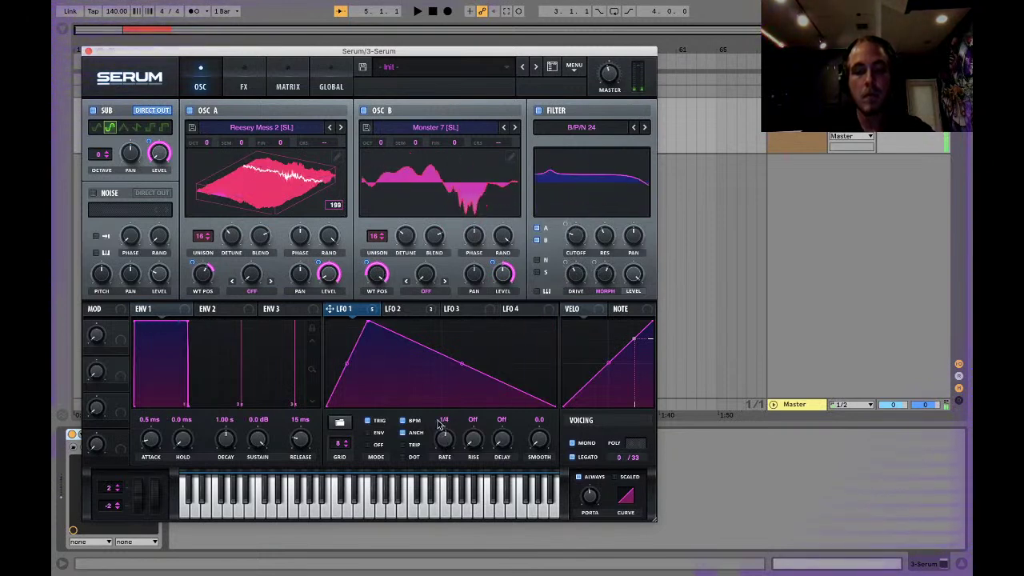
# Step: Close the Serum window and, in the bass MIDI clip with a 1/4 grid, add an E0 note from 1.1.1 to 1.3.1
pyautogui.click(90, 52)
pyautogui.click(135, 103)
pyautogui.press('space')
pyautogui.press('space')
pyautogui.doubleClick(133, 103)
pyautogui.rightClick(270, 495)
pyautogui.click(293, 458)
pyautogui.scroll(-5, 256, 503)
pyautogui.scroll(-1, 257, 503)
pyautogui.doubleClick(253, 509)
pyautogui.moveTo(280, 510); pyautogui.dragTo(328, 510)
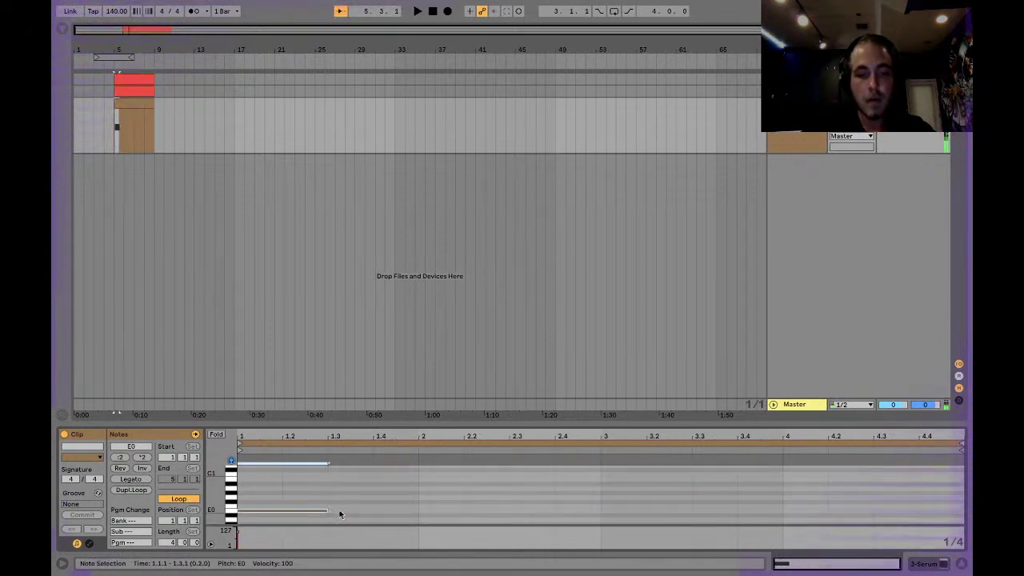
# Step: Show the Serum track's devices, play the clip from bar 5, and rename the track as bass1
pyautogui.click(961, 564)
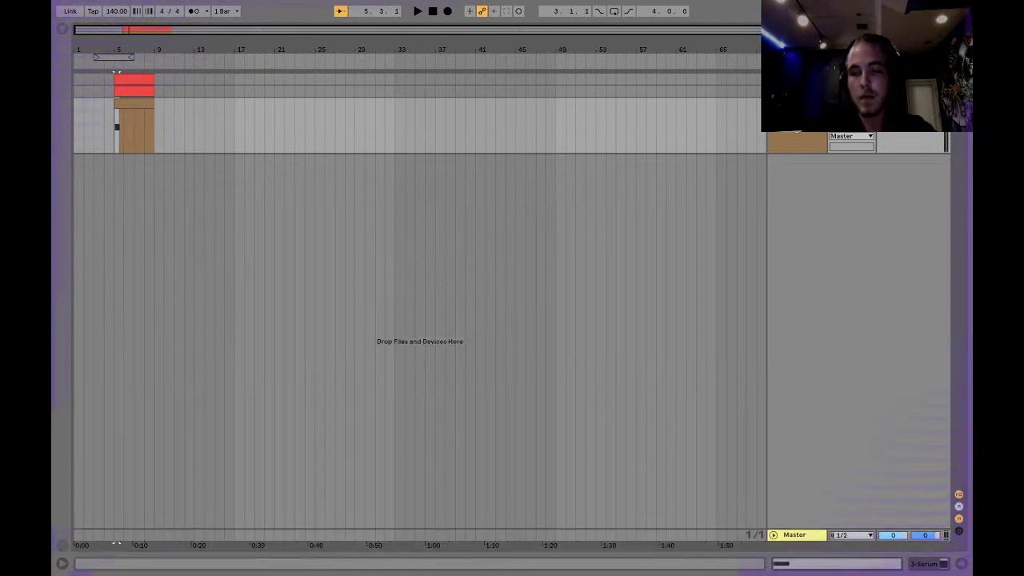
pyautogui.doubleClick(789, 128)
pyautogui.click(116, 414)
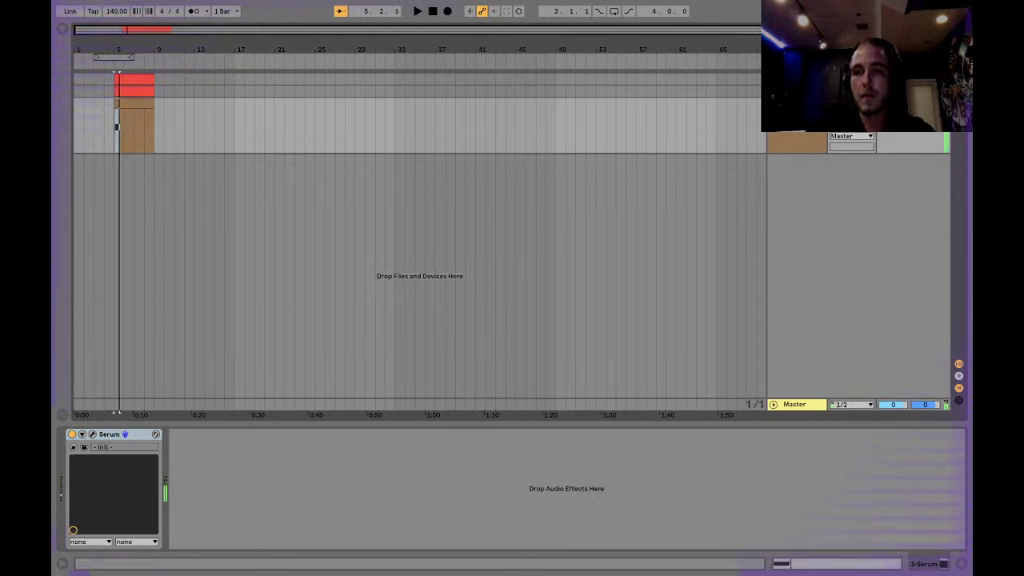
pyautogui.press('space')
pyautogui.click(797, 139)
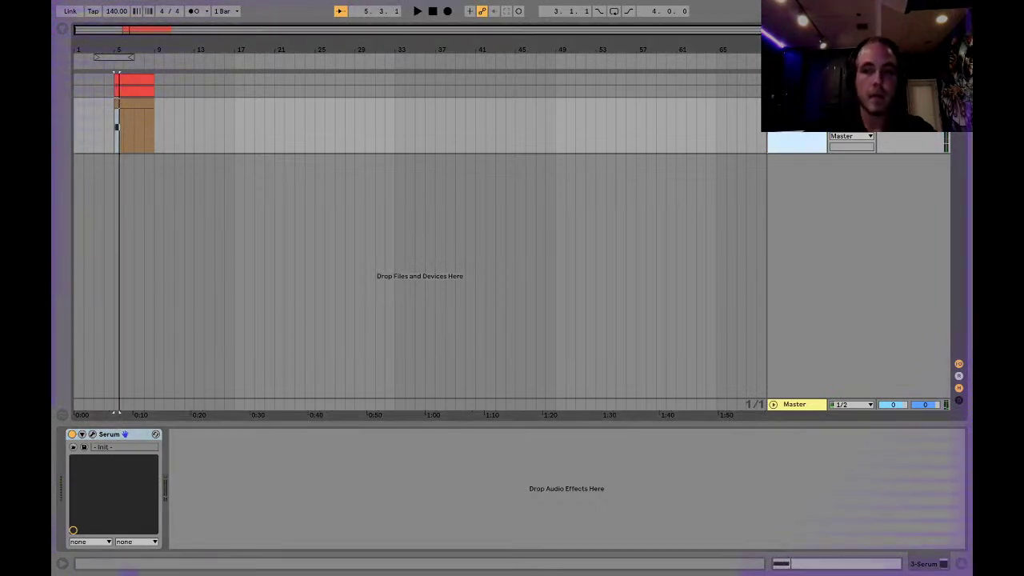
pyautogui.write('Bass')
pyautogui.press('Return')
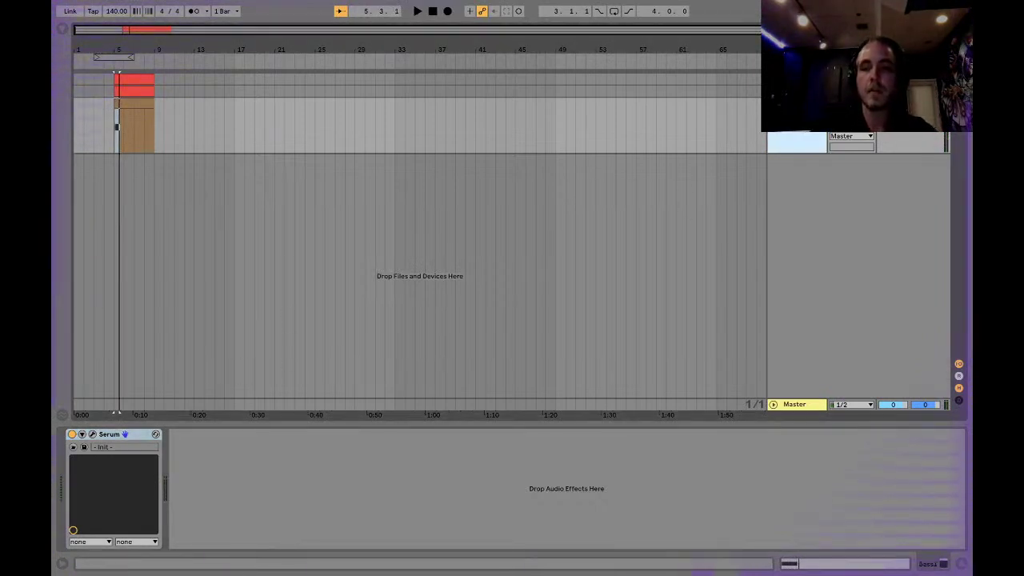
pyautogui.click(201, 430)
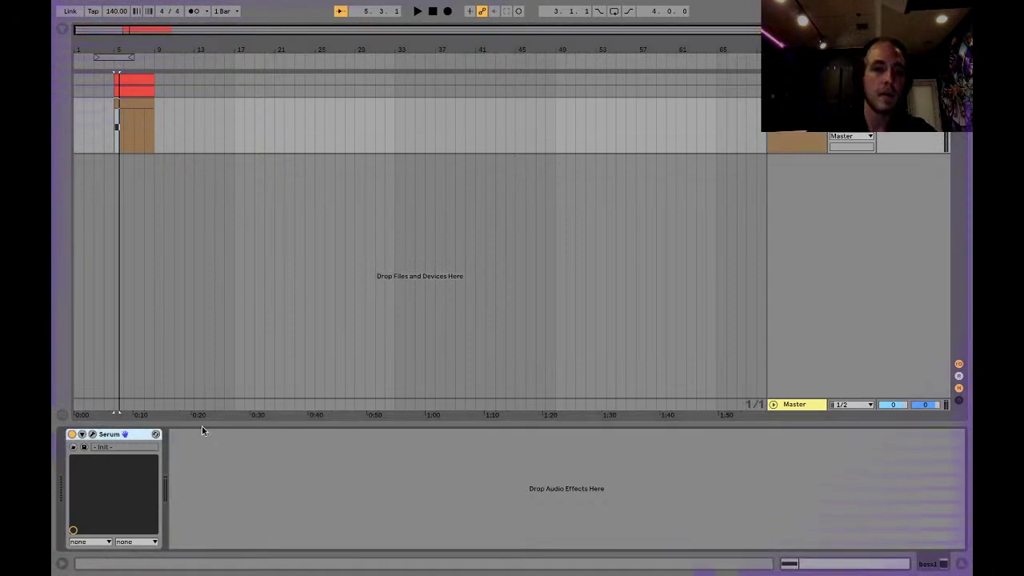
# Step: Reopen Serum, enable the Hyper/Dimension effect, and adjust the Hyper mix and the Dimension size and mix
pyautogui.click(93, 435)
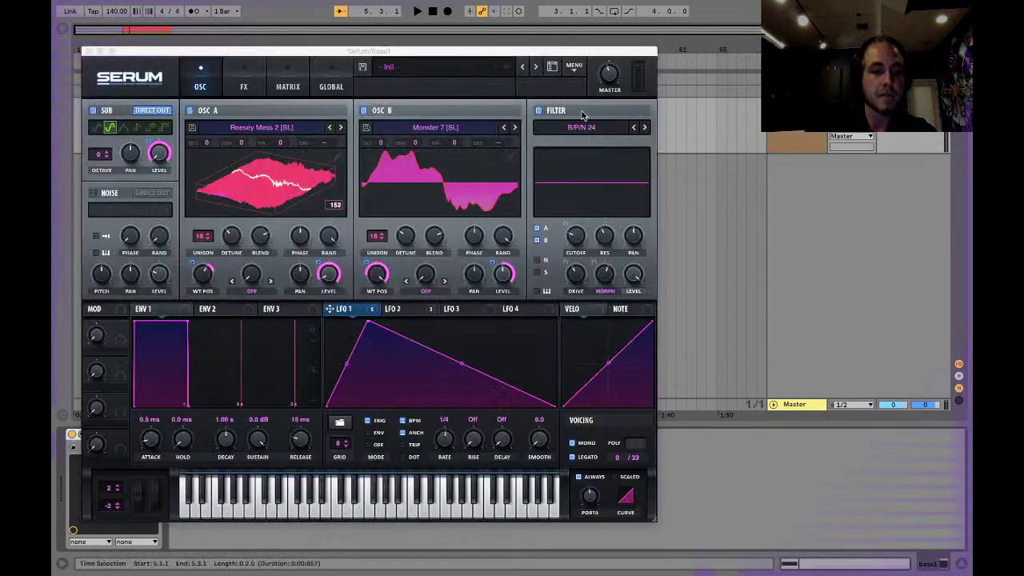
pyautogui.click(243, 86)
pyautogui.click(97, 113)
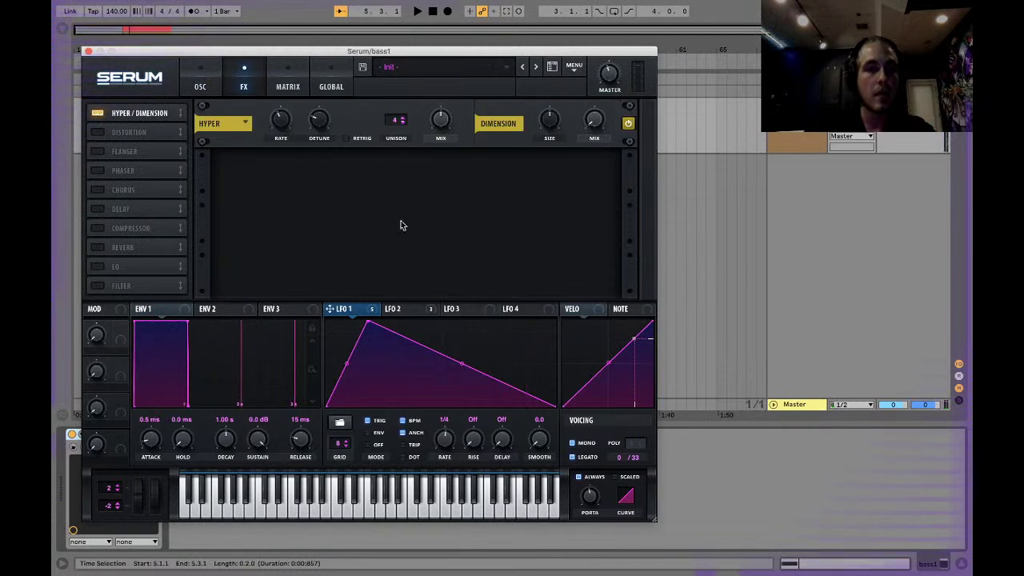
pyautogui.moveTo(594, 128); pyautogui.dragTo(594, 122)
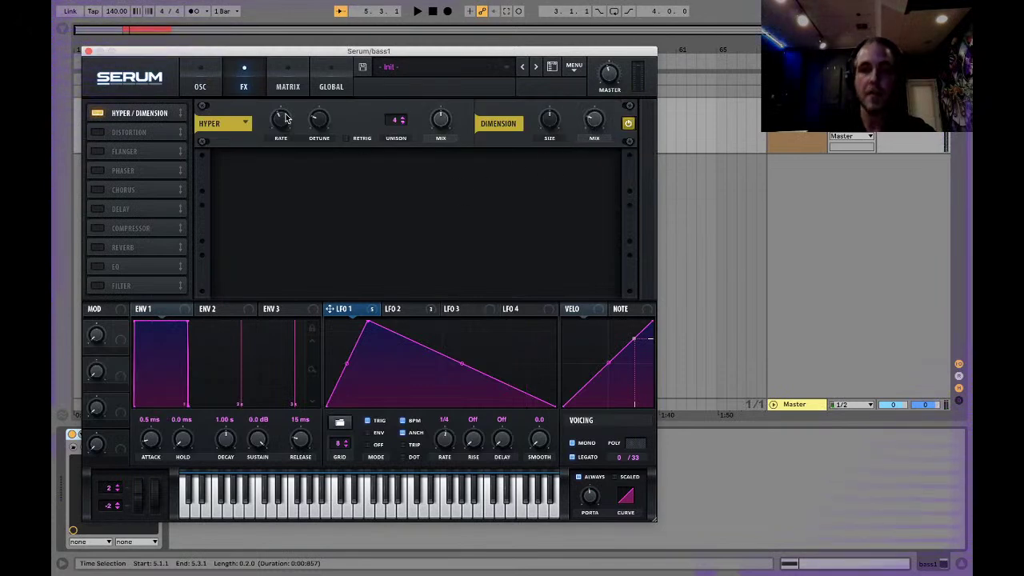
pyautogui.moveTo(441, 122); pyautogui.dragTo(438, 164)
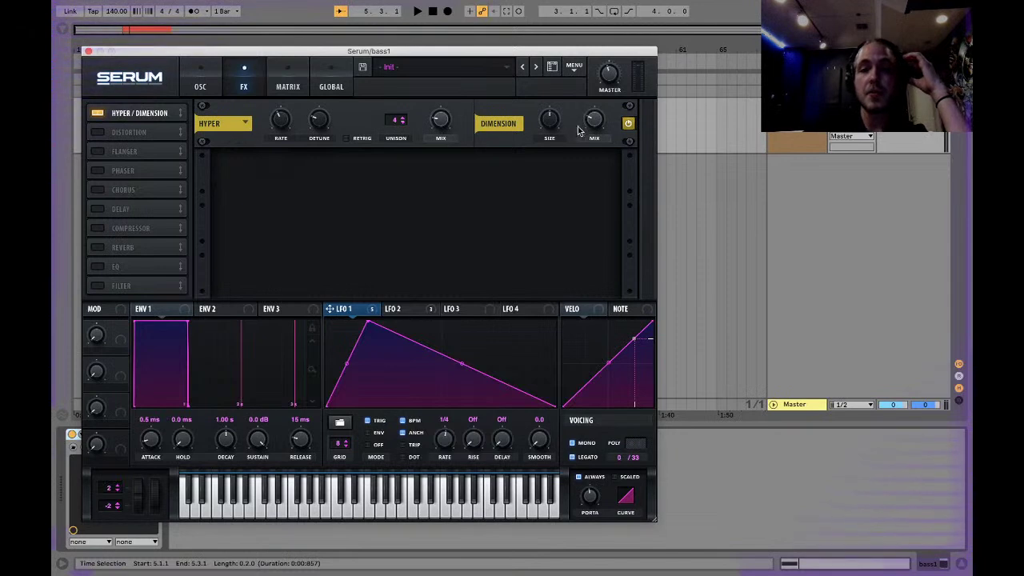
pyautogui.moveTo(554, 129)
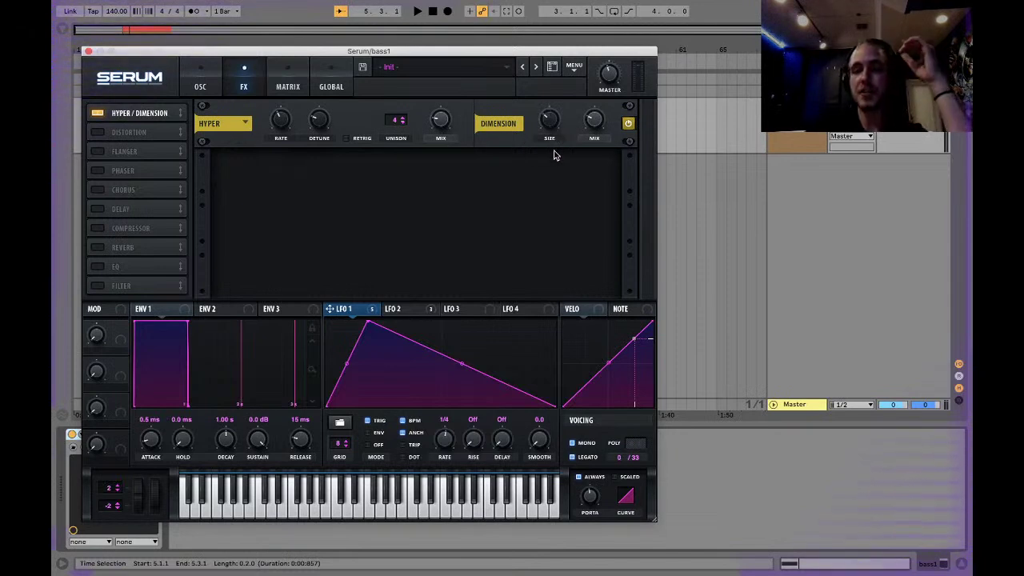
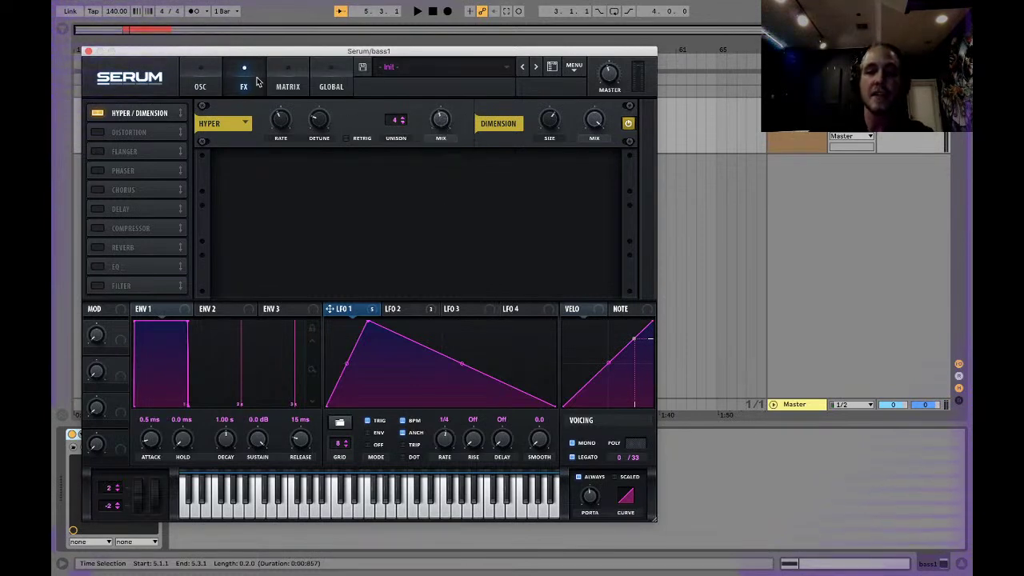
# Step: Compare the oscillators' unison settings on the oscillator and global pages with the Hyper effect's controls
pyautogui.click(204, 88)
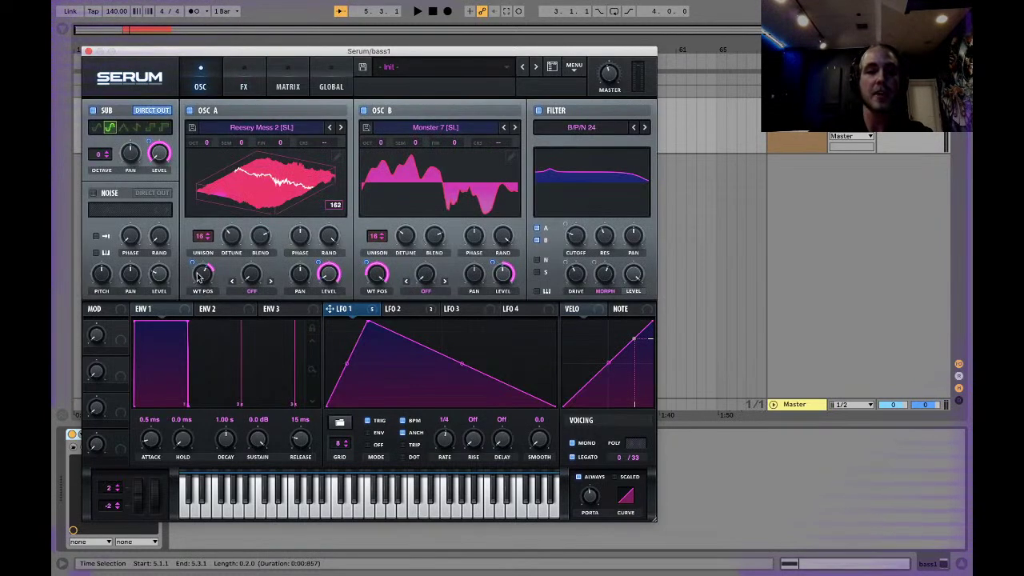
pyautogui.click(335, 80)
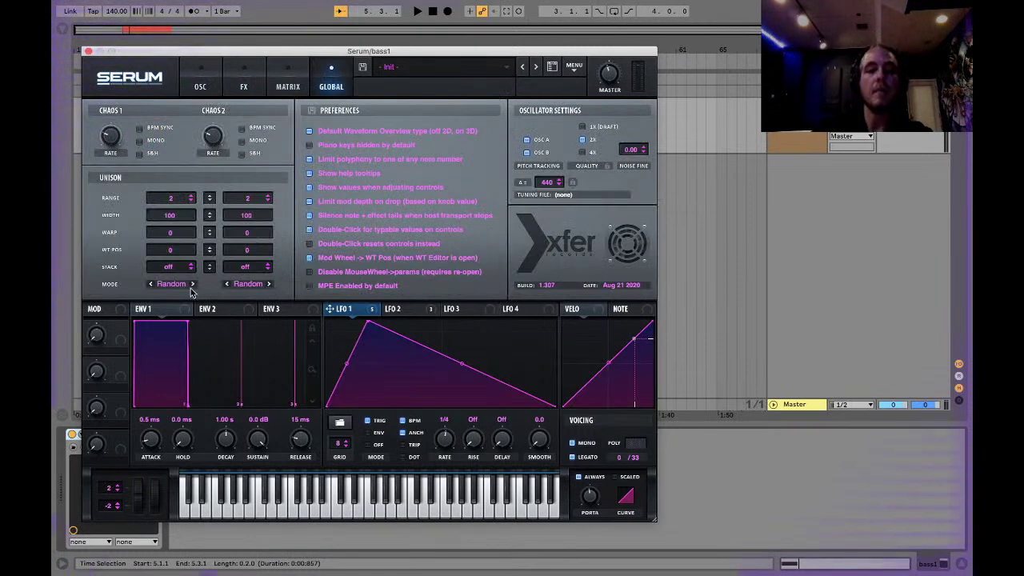
pyautogui.click(245, 83)
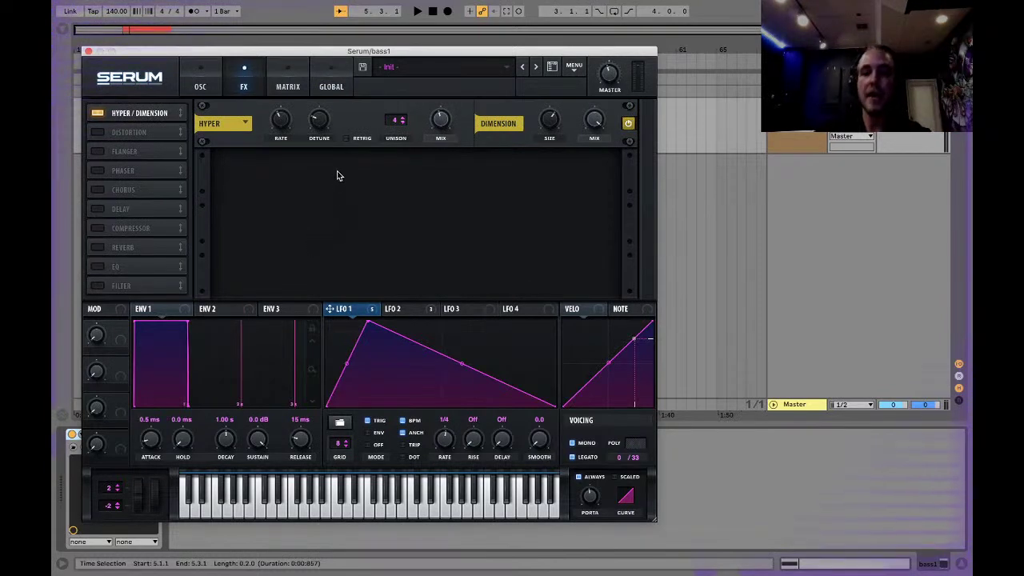
pyautogui.click(327, 83)
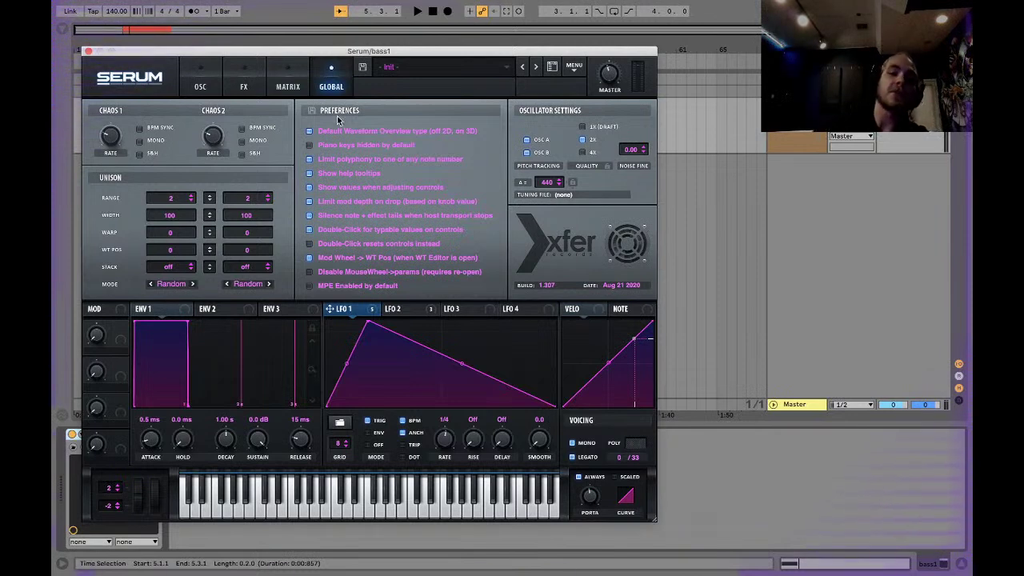
pyautogui.click(240, 85)
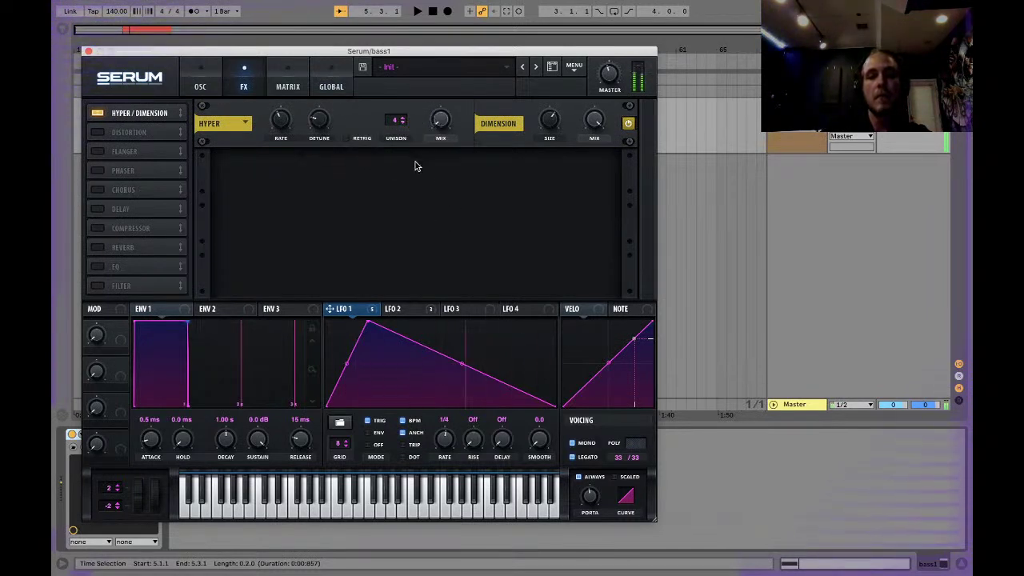
# Step: Turn on retrigger for the Hyper effect, and reduce the Dimension size and mix
pyautogui.click(352, 139)
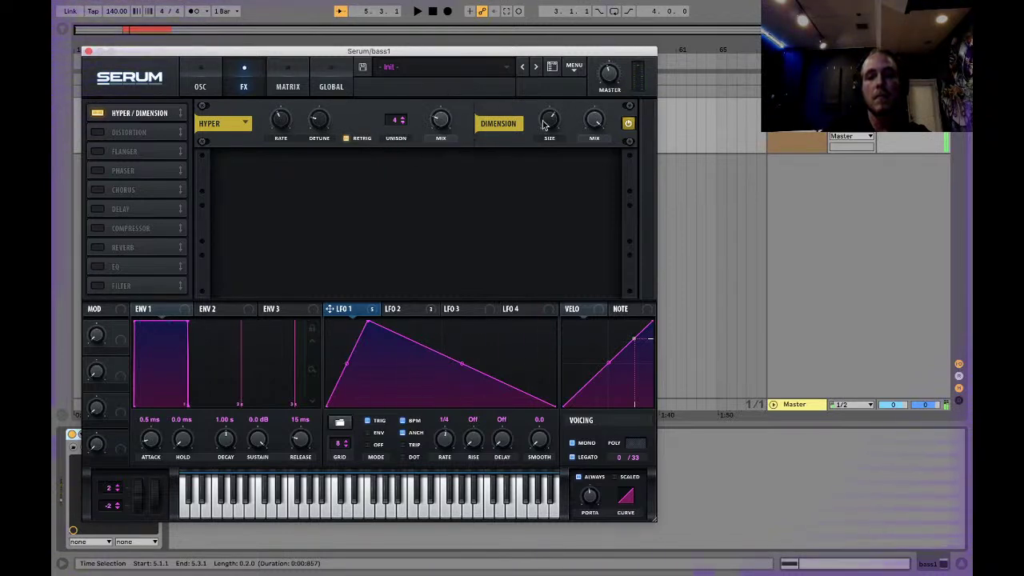
pyautogui.moveTo(544, 124); pyautogui.dragTo(540, 192)
pyautogui.moveTo(595, 119); pyautogui.dragTo(594, 240)
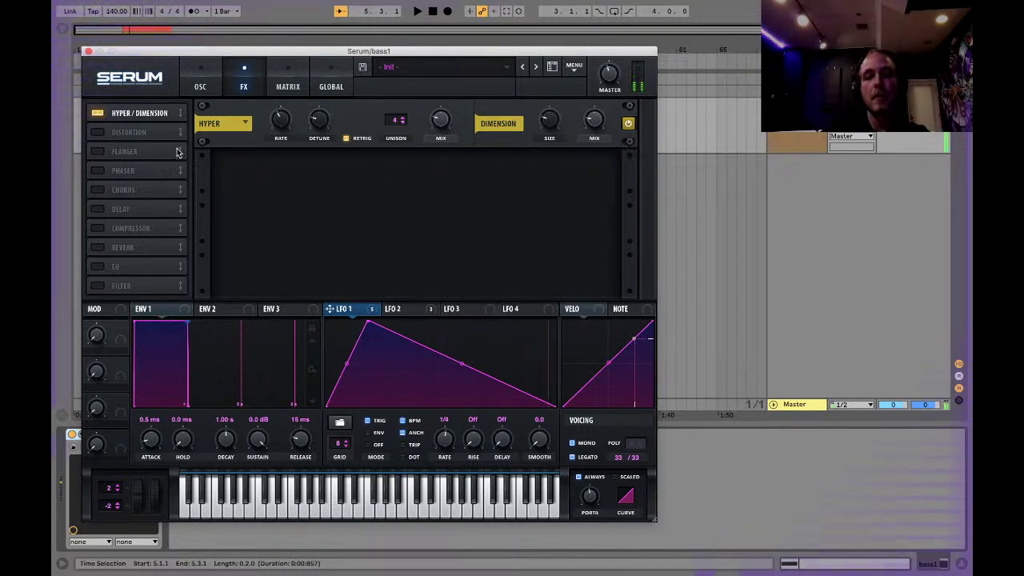
# Step: Enable Tube distortion, reorder the effects chain to end with delay, reverb and Hyper/Dimension, and play the bass with the Serum window moved aside
pyautogui.click(94, 132)
pyautogui.moveTo(140, 134); pyautogui.dragTo(134, 290)
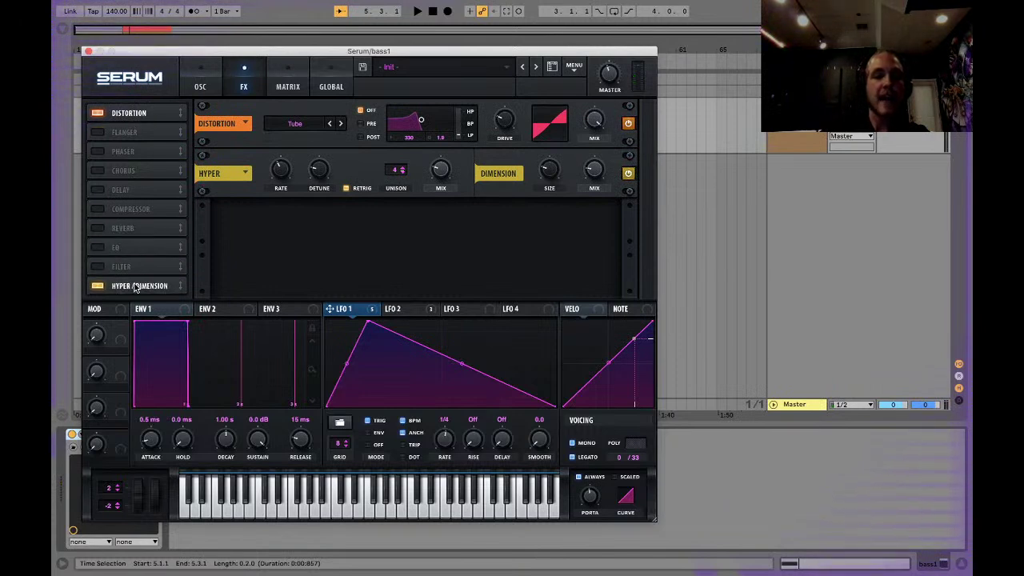
pyautogui.moveTo(123, 235); pyautogui.dragTo(126, 269)
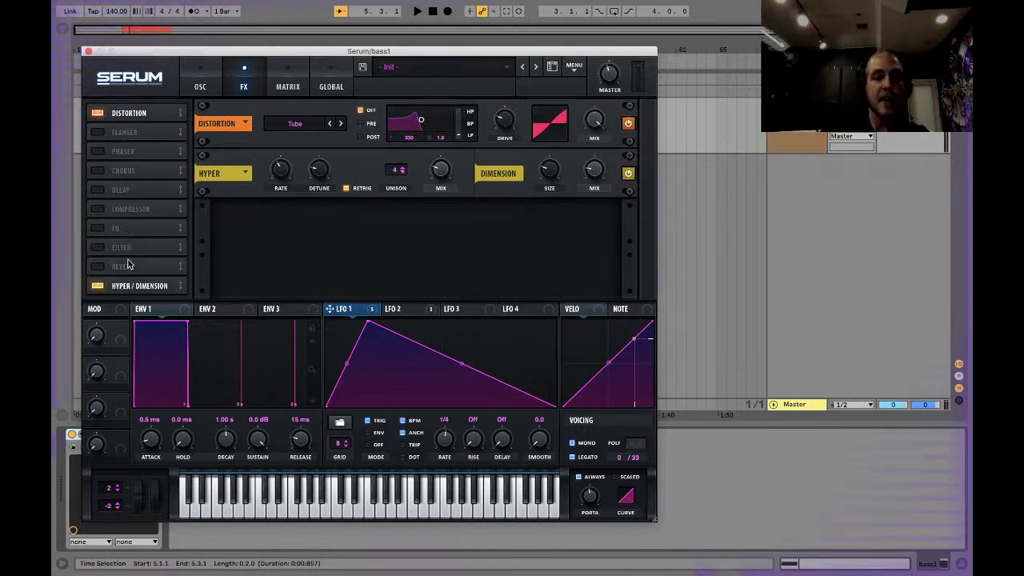
pyautogui.moveTo(124, 190); pyautogui.dragTo(136, 250)
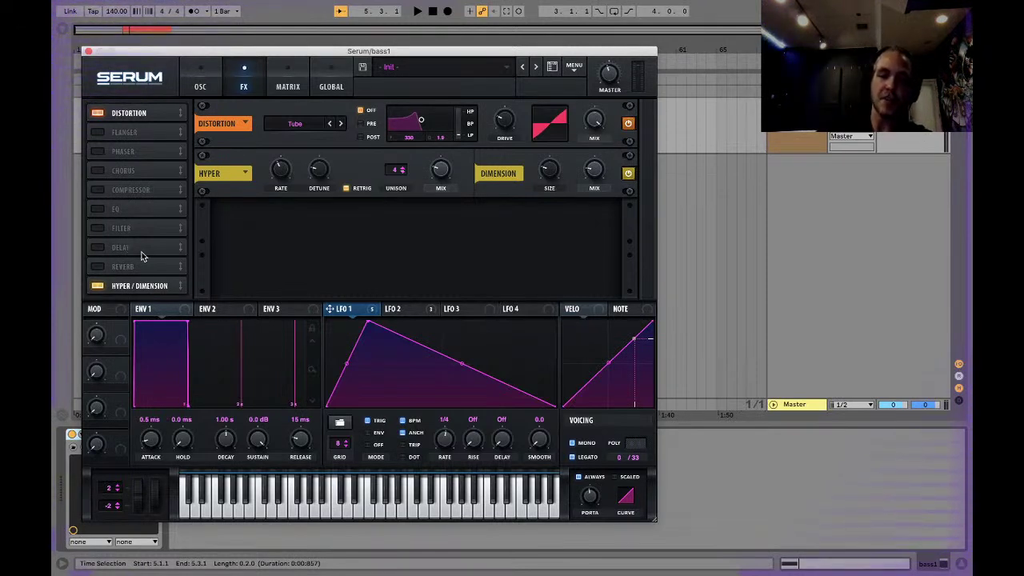
pyautogui.moveTo(445, 53); pyautogui.dragTo(529, 14)
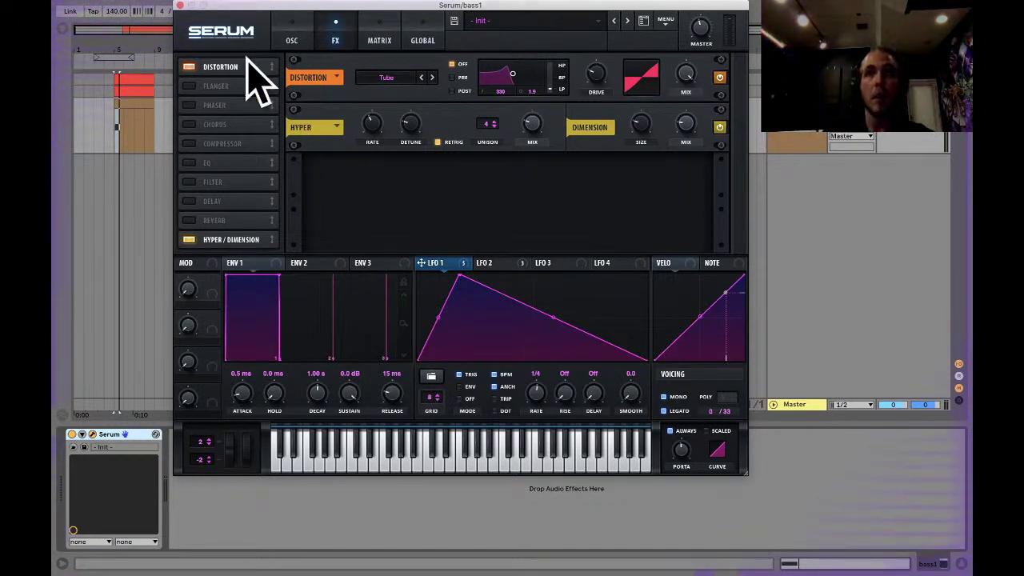
pyautogui.press('space')
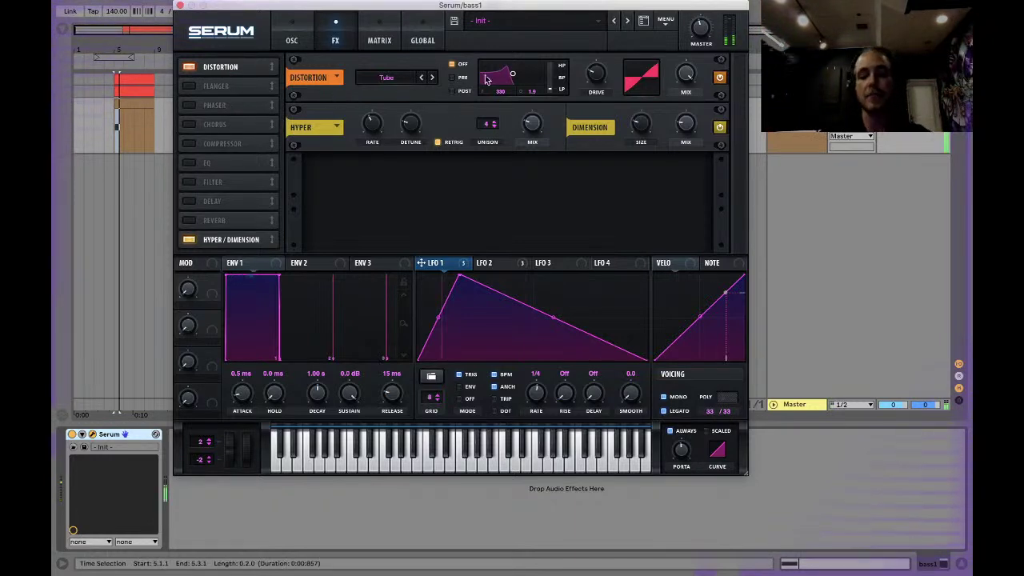
# Step: Test the Tube distortion by sweeping its drive up to 100%, down and back up
pyautogui.moveTo(599, 83); pyautogui.dragTo(599, 4)
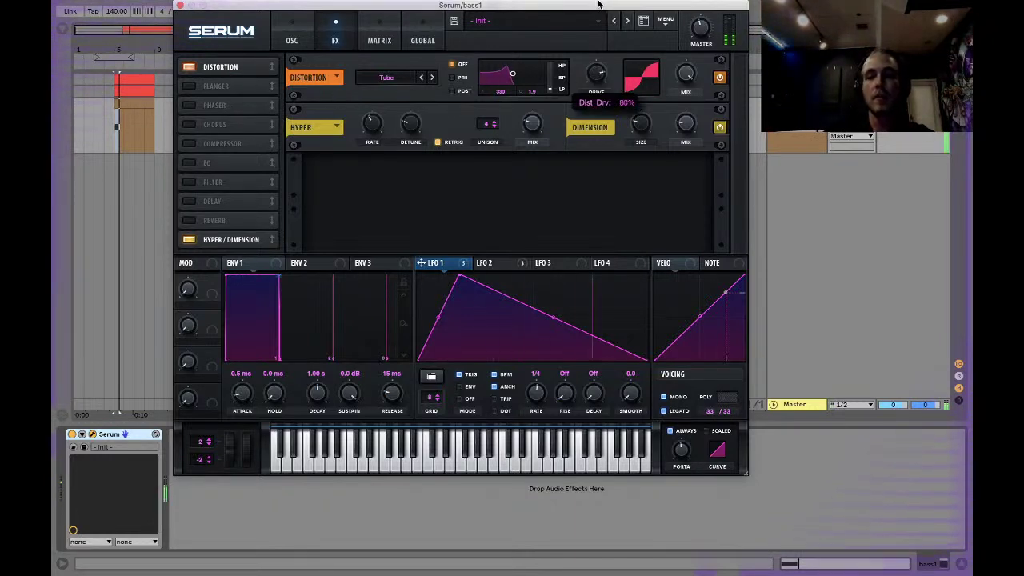
pyautogui.moveTo(598, 78); pyautogui.dragTo(598, 32)
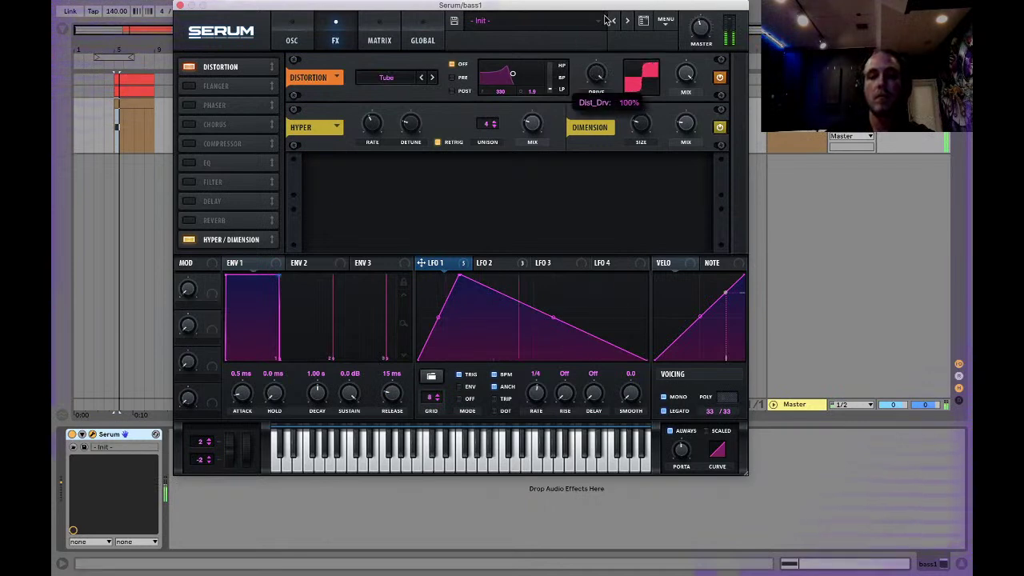
pyautogui.moveTo(606, 86); pyautogui.dragTo(596, 195)
pyautogui.moveTo(594, 80); pyautogui.dragTo(606, 7)
pyautogui.moveTo(599, 74); pyautogui.dragTo(603, 2)
# Step: Audition the SoftClip, Diode 1, Diode 2 and Zero-Square distortion types with varying drive
pyautogui.click(432, 78)
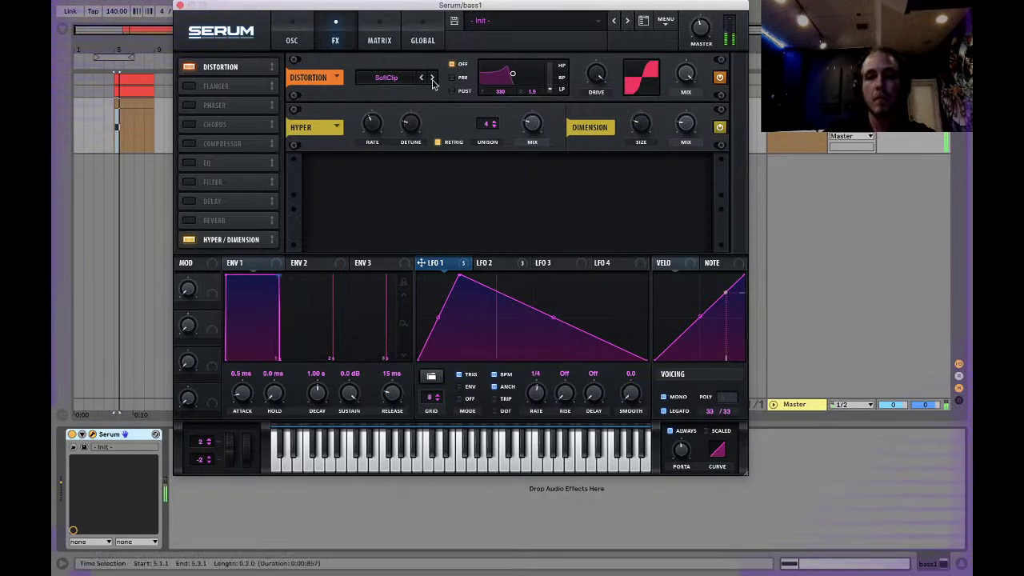
pyautogui.click(432, 77)
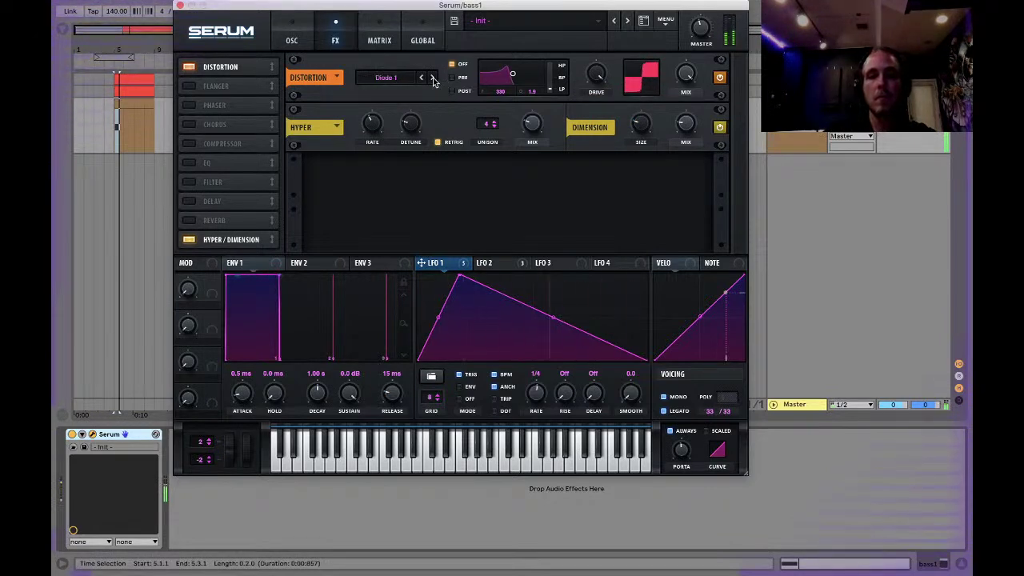
pyautogui.moveTo(601, 76); pyautogui.dragTo(606, 142)
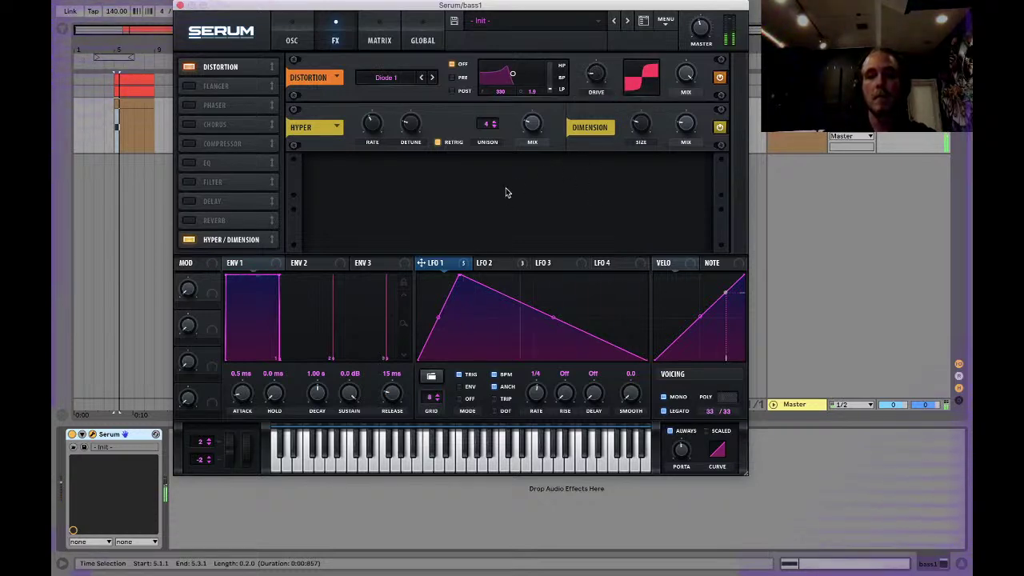
pyautogui.click(432, 80)
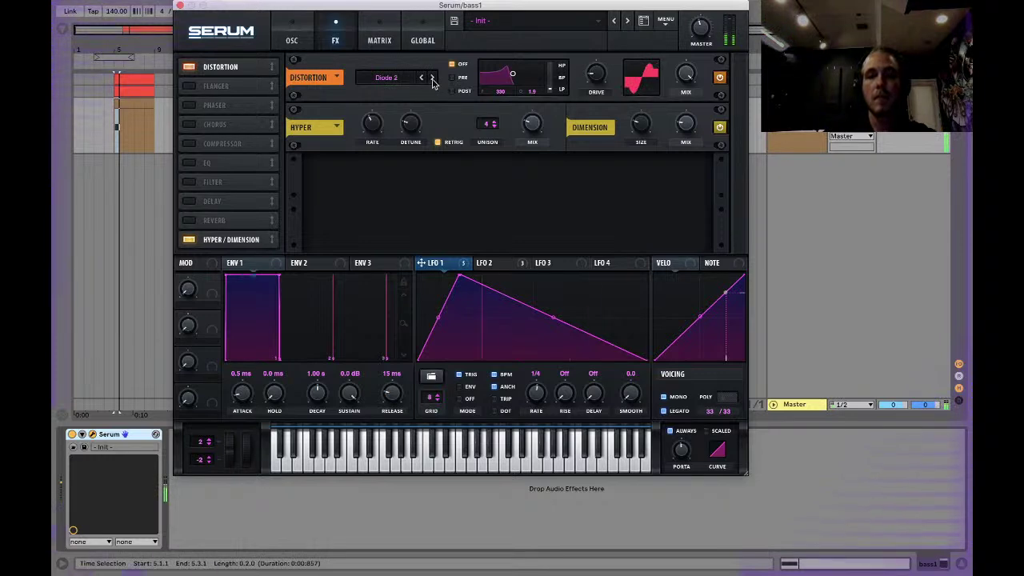
pyautogui.click(432, 78)
pyautogui.moveTo(596, 74)
pyautogui.mouseDown()
pyautogui.moveTo(601, 24)
pyautogui.moveTo(575, 92)
pyautogui.moveTo(599, 39)
pyautogui.moveTo(594, 60)
pyautogui.mouseUp()
pyautogui.click(433, 80)
pyautogui.click(436, 81)
pyautogui.moveTo(596, 74); pyautogui.dragTo(614, 4)
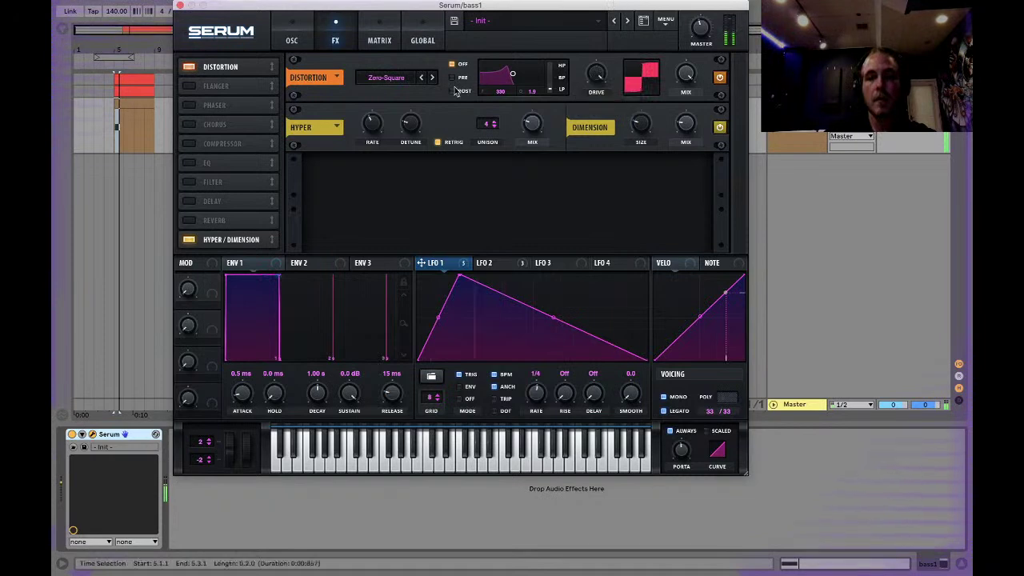
# Step: Switch the distortion to Downsample, turn its drive down, and modulate the drive with a reduced amount of LFO 2
pyautogui.click(432, 78)
pyautogui.moveTo(595, 84); pyautogui.dragTo(591, 176)
pyautogui.click(517, 264)
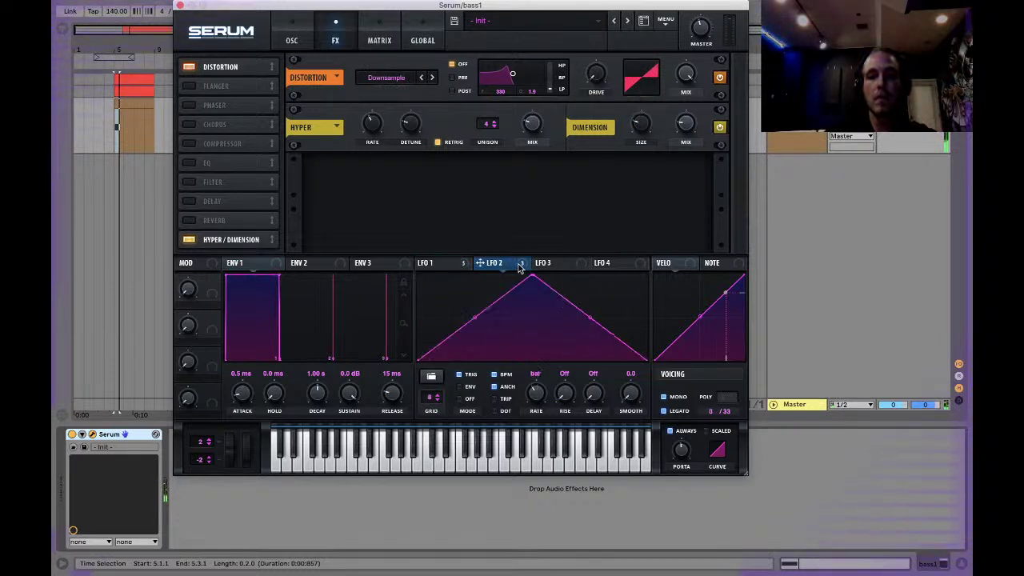
pyautogui.moveTo(494, 271); pyautogui.dragTo(593, 72)
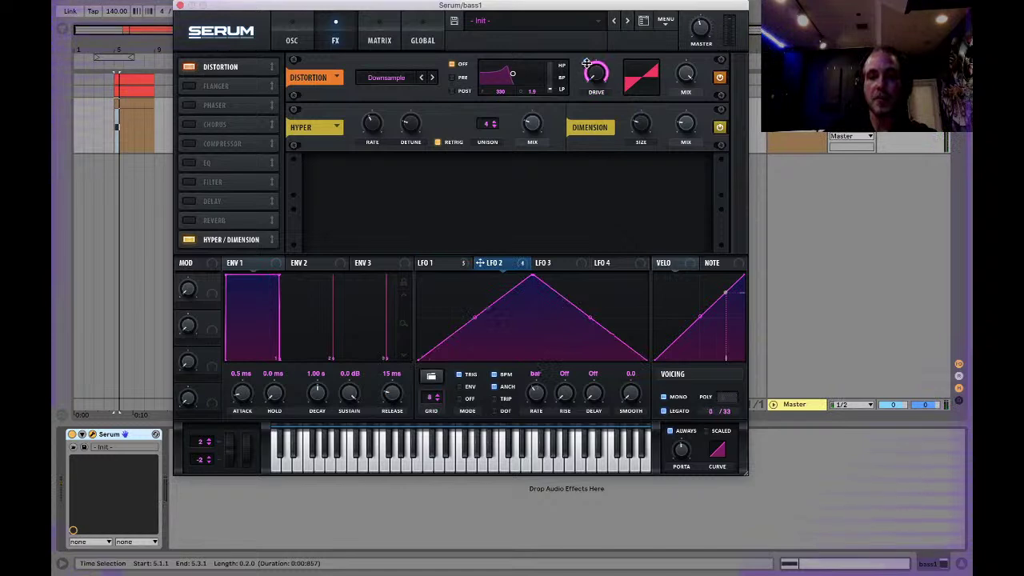
pyautogui.moveTo(588, 116); pyautogui.dragTo(588, 104)
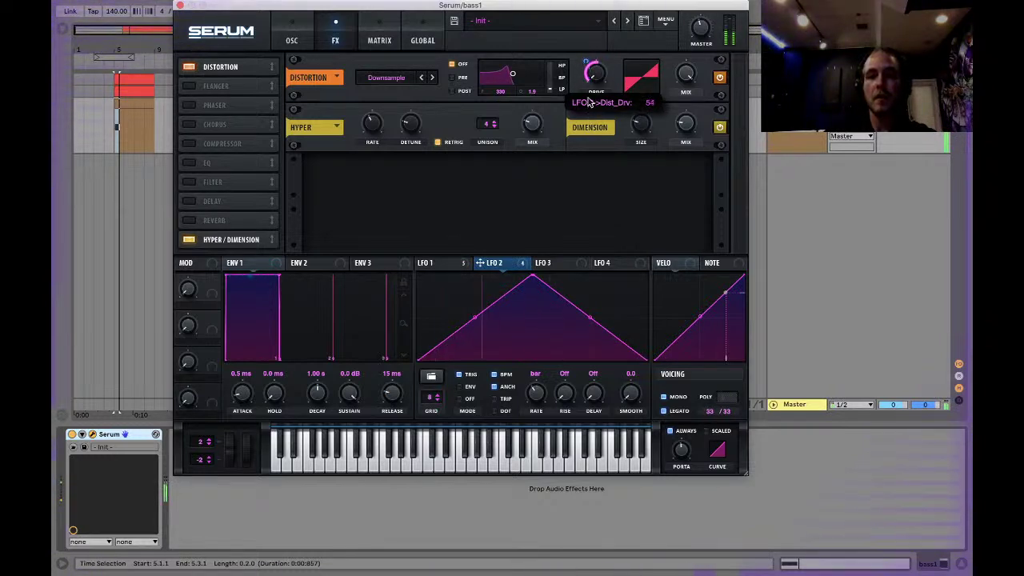
pyautogui.moveTo(590, 86); pyautogui.dragTo(588, 124)
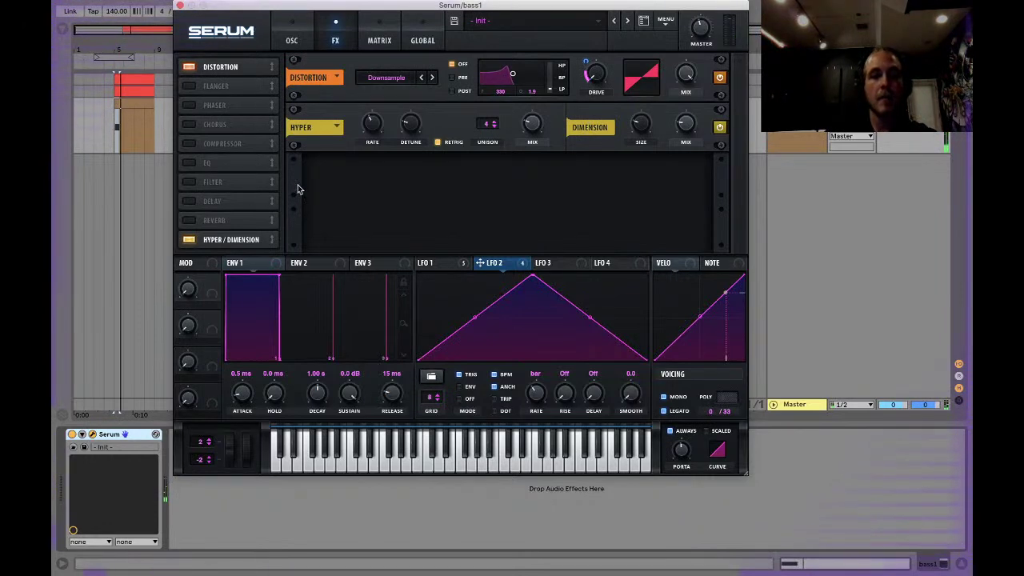
# Step: Enable the phaser and adjust its rate with BPM sync turned on
pyautogui.click(190, 105)
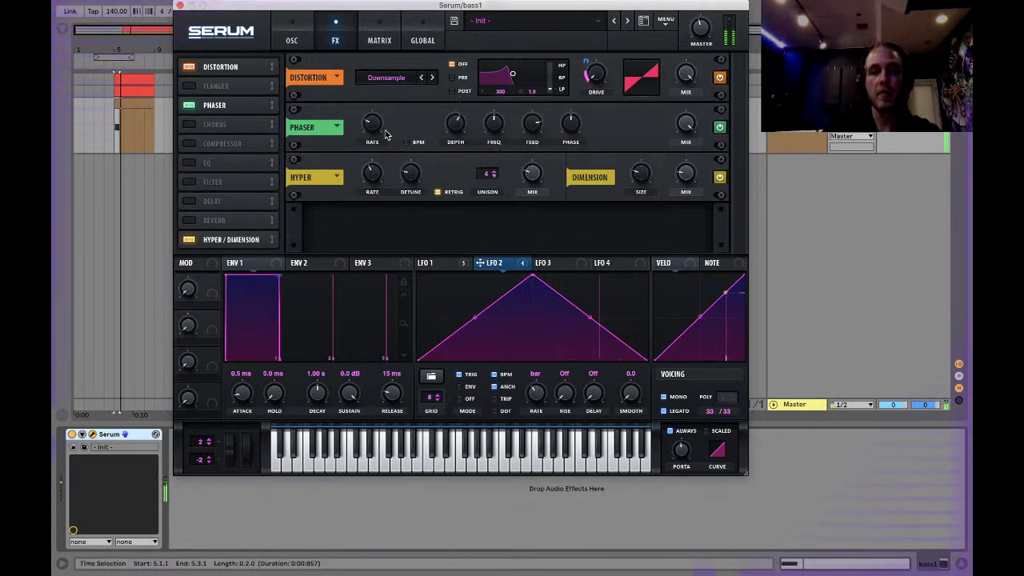
pyautogui.moveTo(380, 100); pyautogui.dragTo(380, 95)
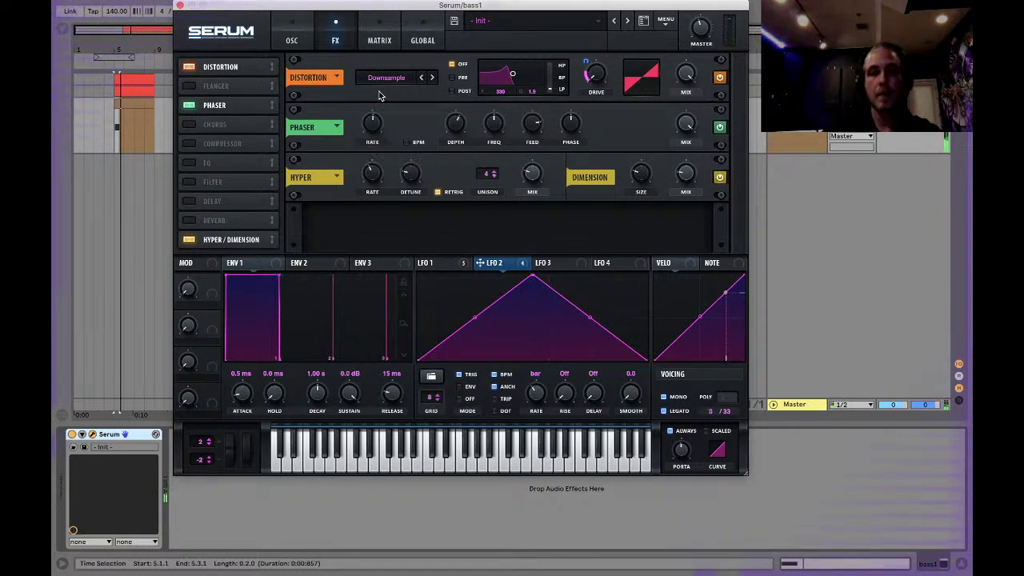
pyautogui.click(406, 143)
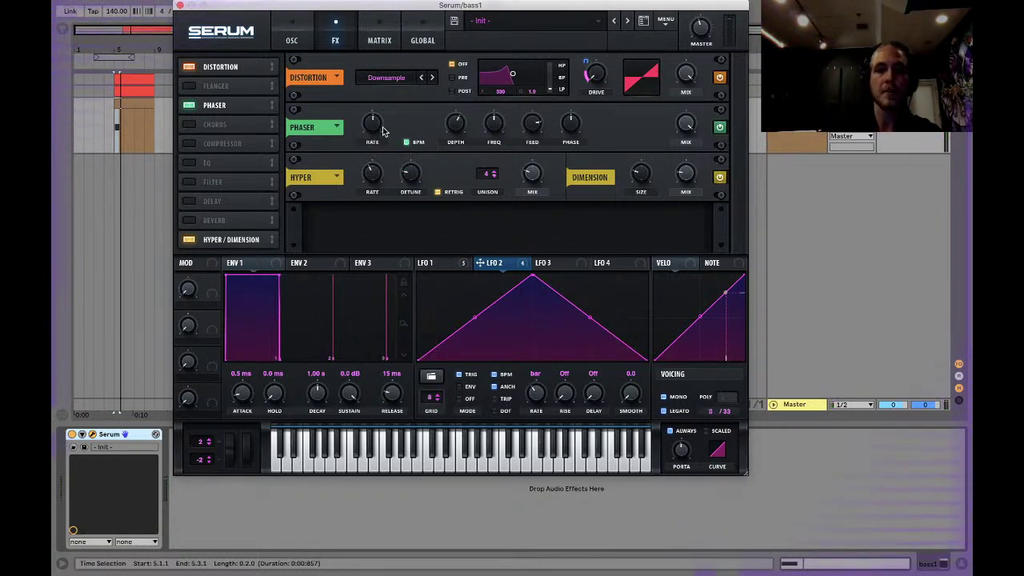
pyautogui.moveTo(376, 140)
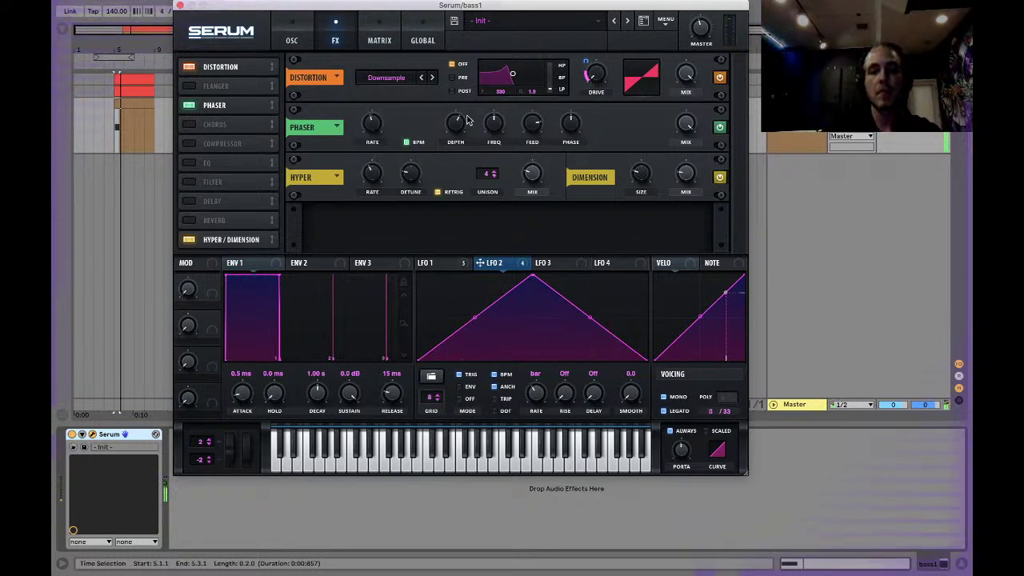
# Step: Set the phaser's frequency to about 3258 Hz, depth to about 32% and feedback to about 74%, and reduce its mix
pyautogui.moveTo(495, 122); pyautogui.dragTo(497, 94)
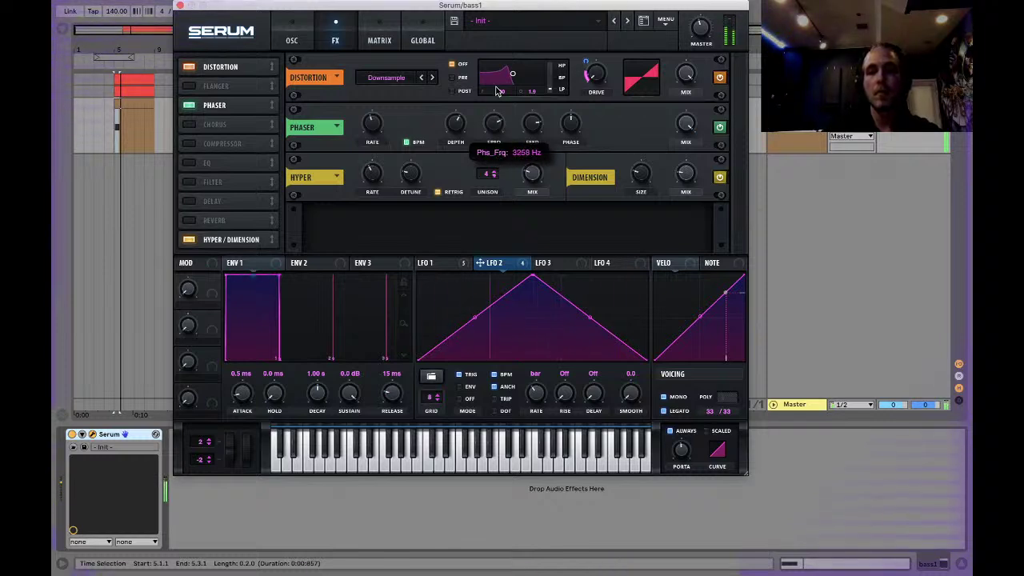
pyautogui.moveTo(459, 128); pyautogui.dragTo(460, 177)
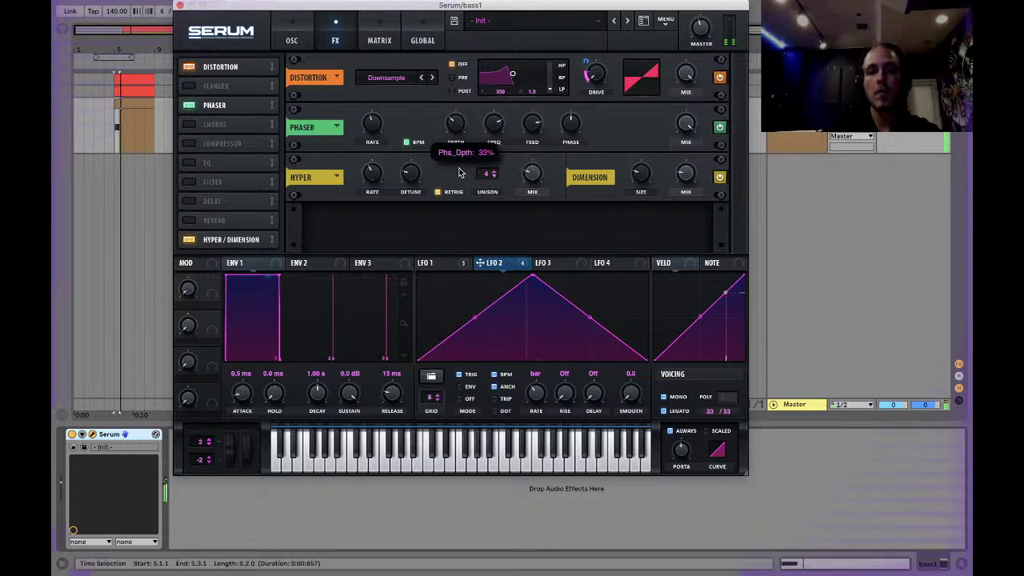
pyautogui.moveTo(526, 128); pyautogui.dragTo(533, 158)
pyautogui.moveTo(691, 124); pyautogui.dragTo(692, 201)
pyautogui.moveTo(536, 125); pyautogui.dragTo(536, 106)
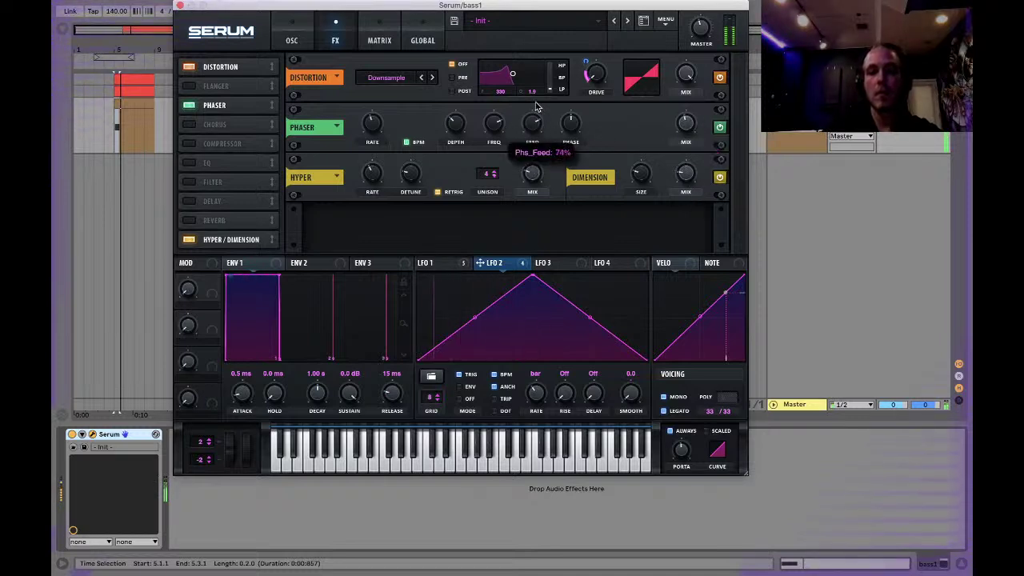
pyautogui.moveTo(685, 124); pyautogui.dragTo(683, 140)
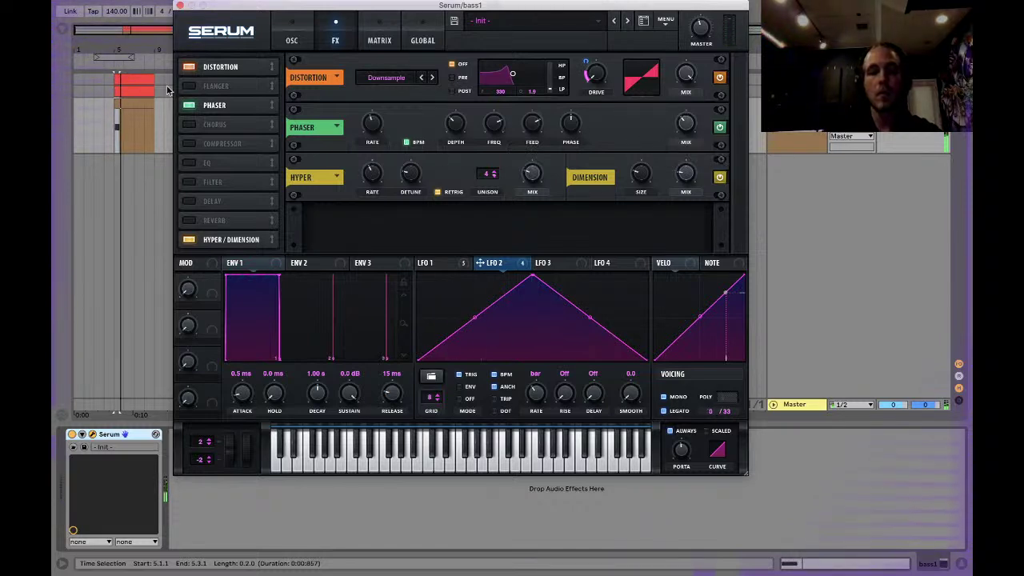
# Step: Enable the compressor in multiband mode, lower its mix to about 84 and raise its gain
pyautogui.click(189, 143)
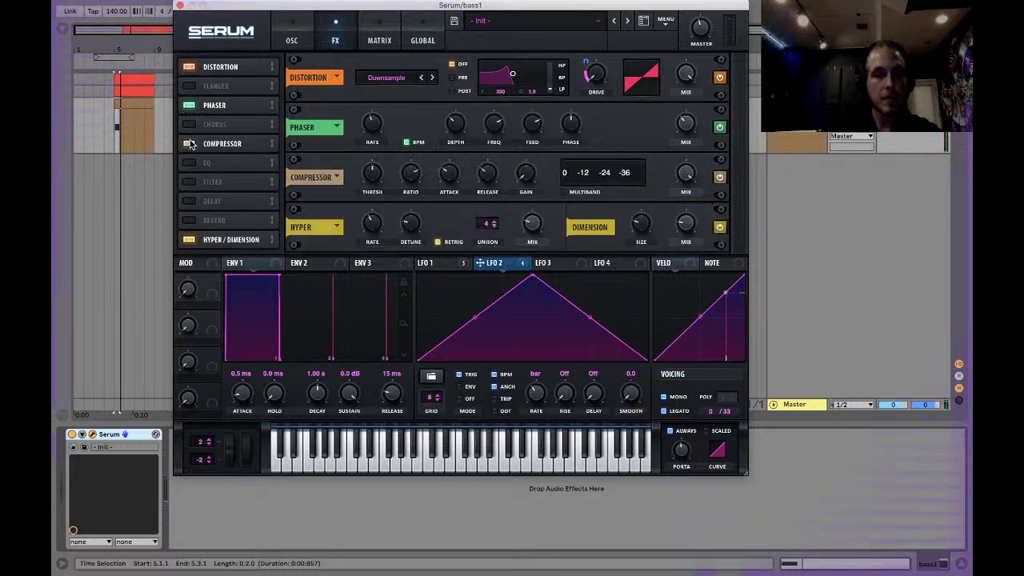
pyautogui.click(573, 195)
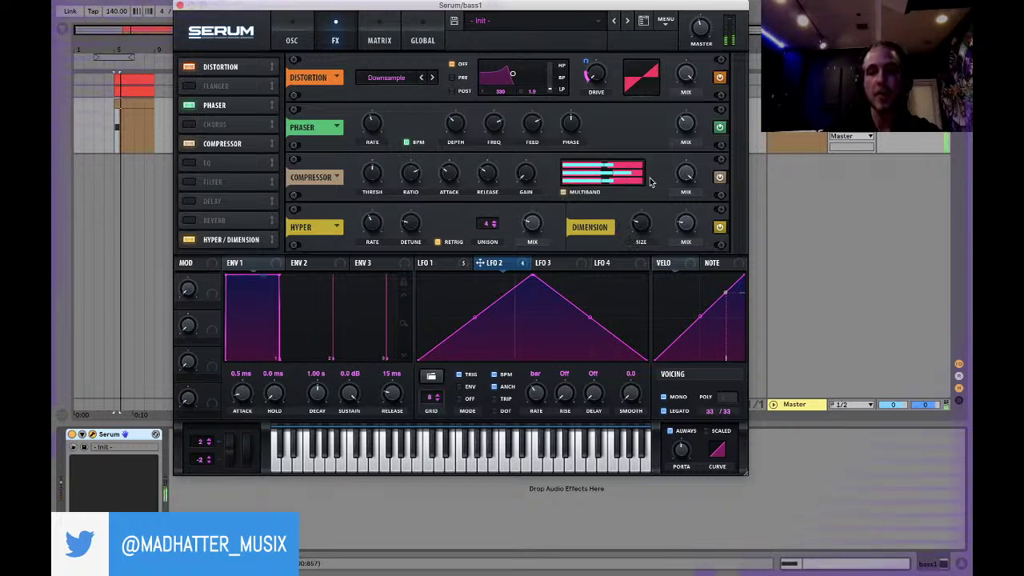
pyautogui.moveTo(685, 195)
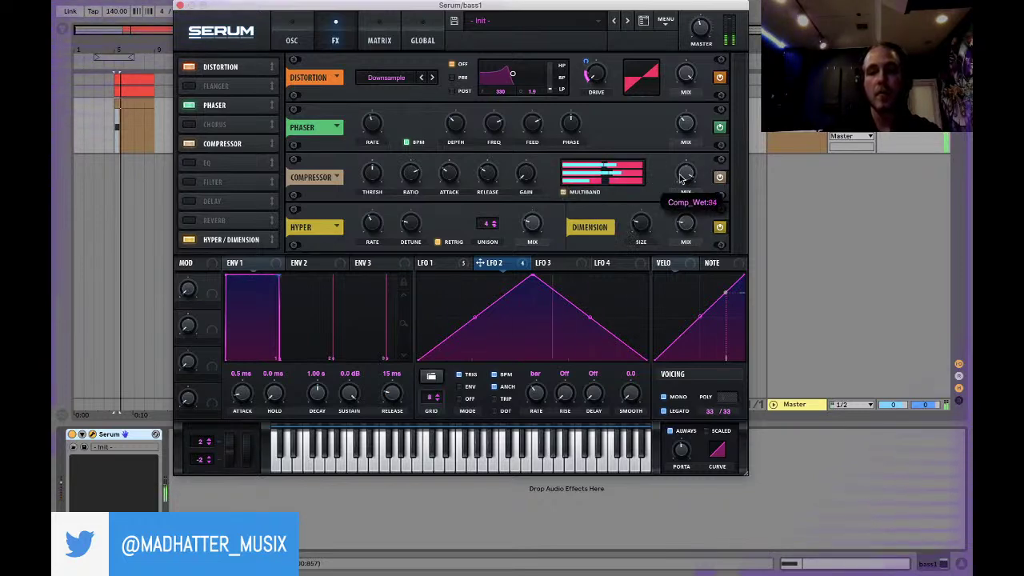
pyautogui.moveTo(372, 174)
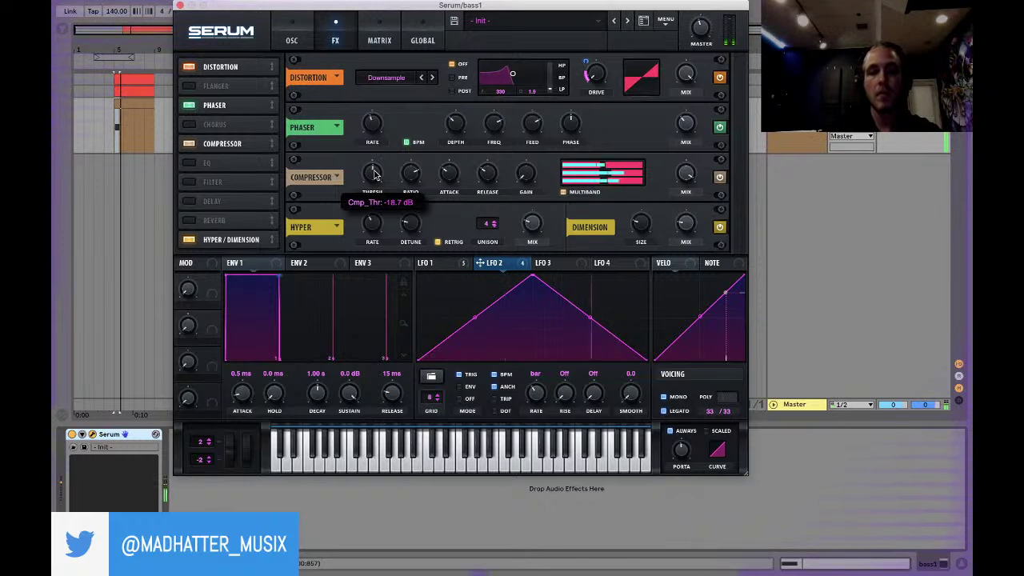
pyautogui.moveTo(414, 184)
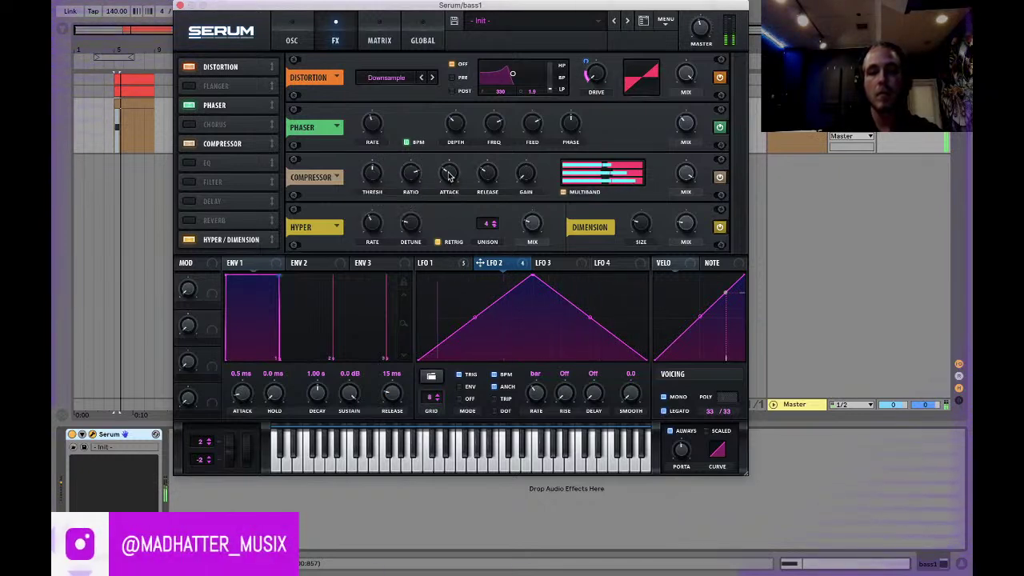
pyautogui.moveTo(522, 141); pyautogui.dragTo(522, 114)
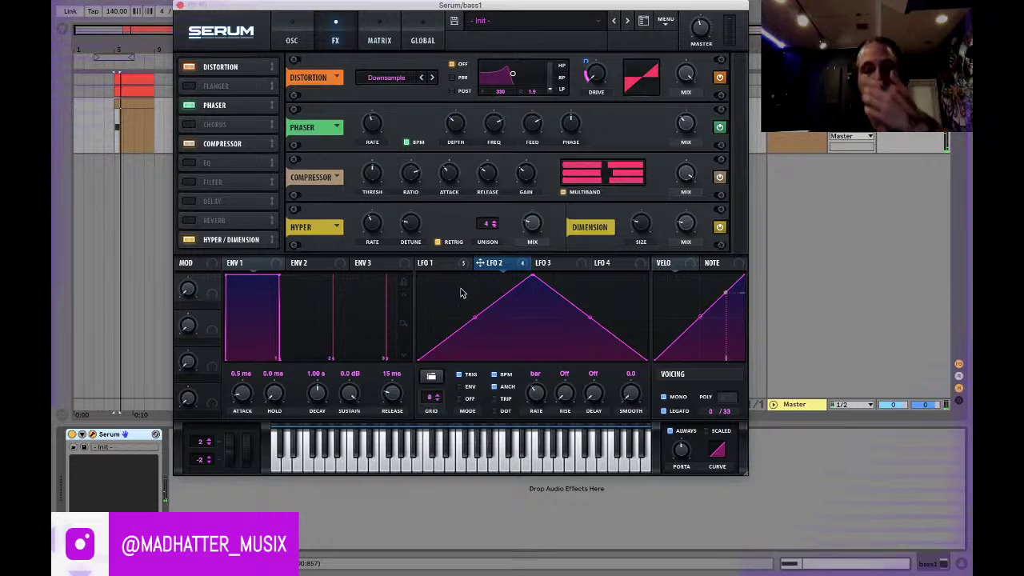
# Step: Assign LFO 1 to the multiband compressor's high band, and compare the sound with that modulation bypassed and active
pyautogui.click(466, 262)
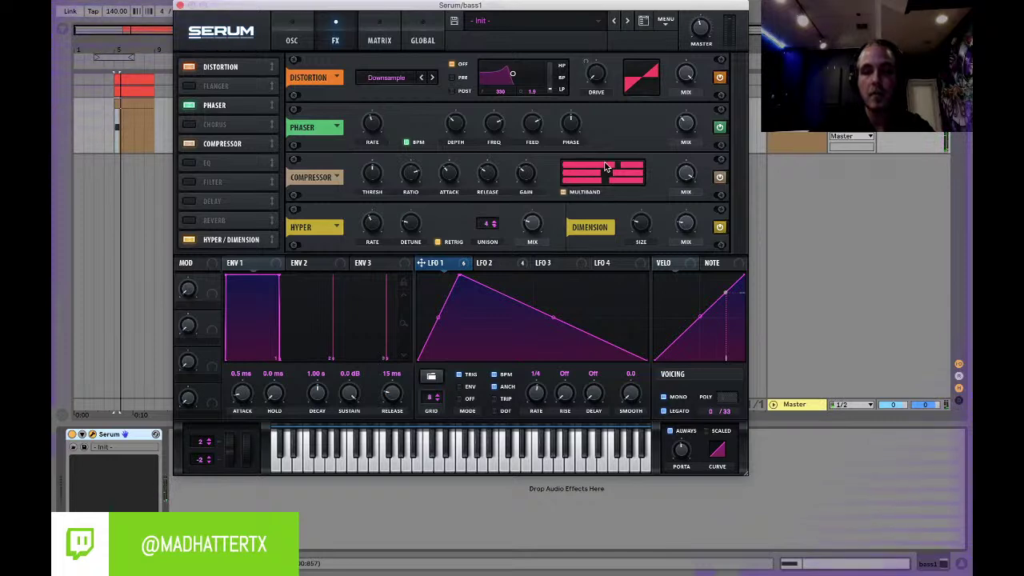
pyautogui.rightClick(452, 271)
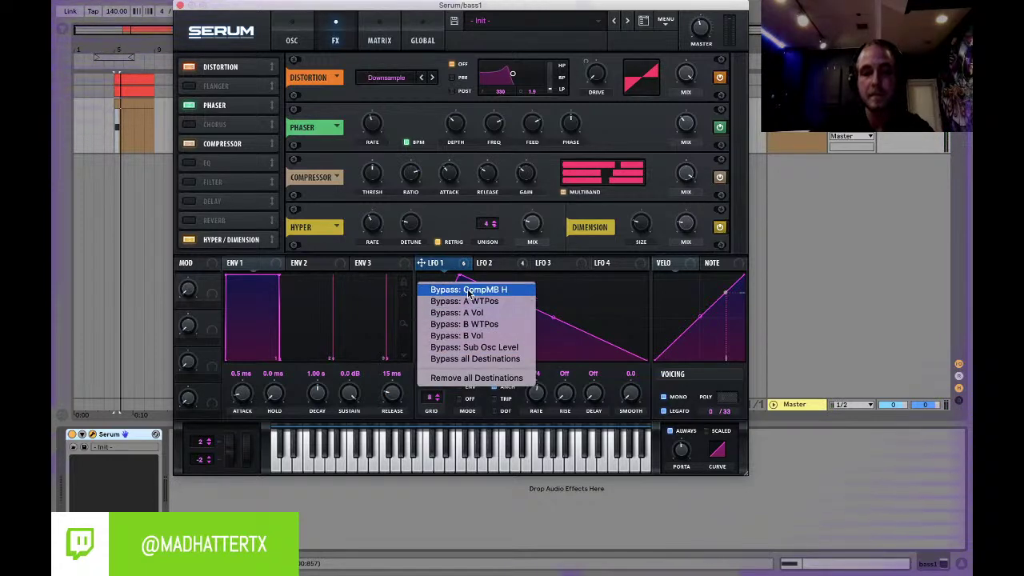
pyautogui.click(469, 290)
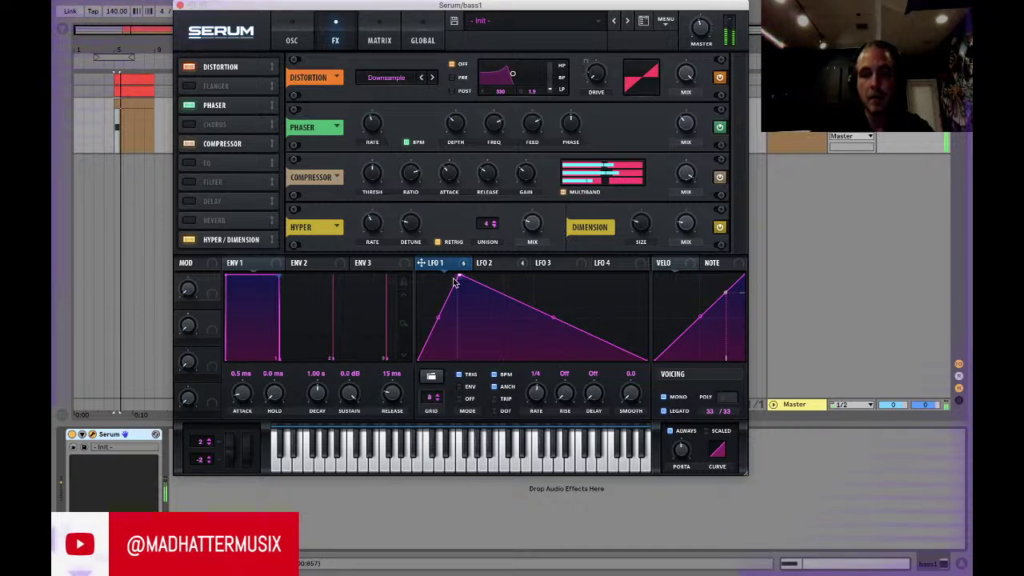
pyautogui.click(462, 264)
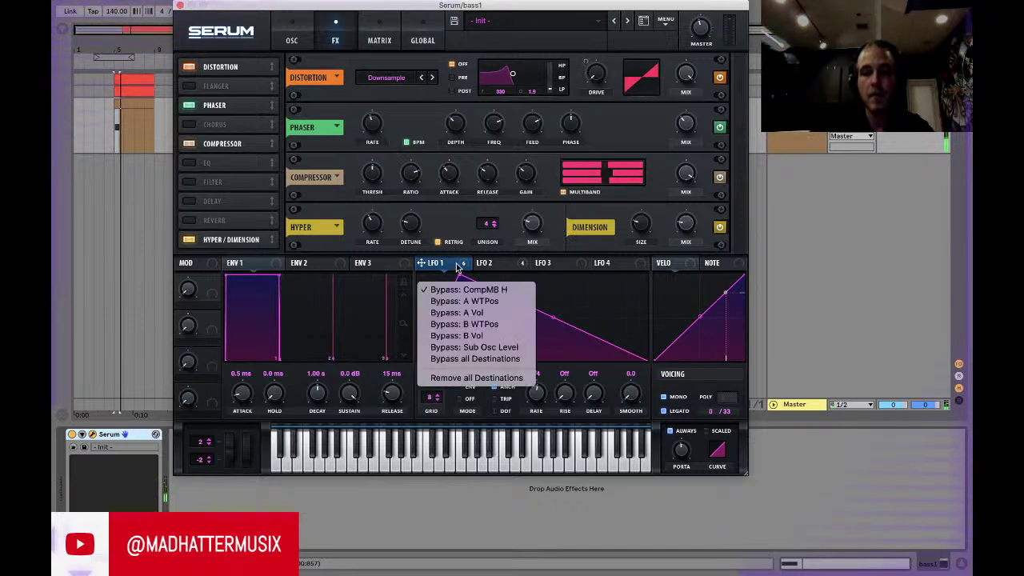
pyautogui.click(455, 296)
# Step: Reduce the modulation amount from LFO 1 to the compressor's high band (CompMB H)
pyautogui.click(379, 40)
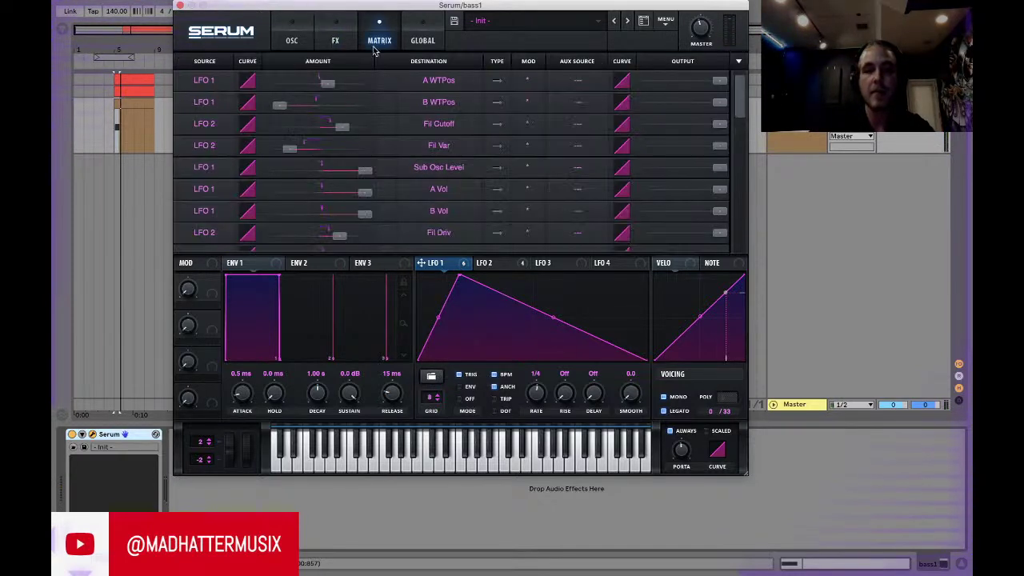
pyautogui.scroll(-5, 286, 222)
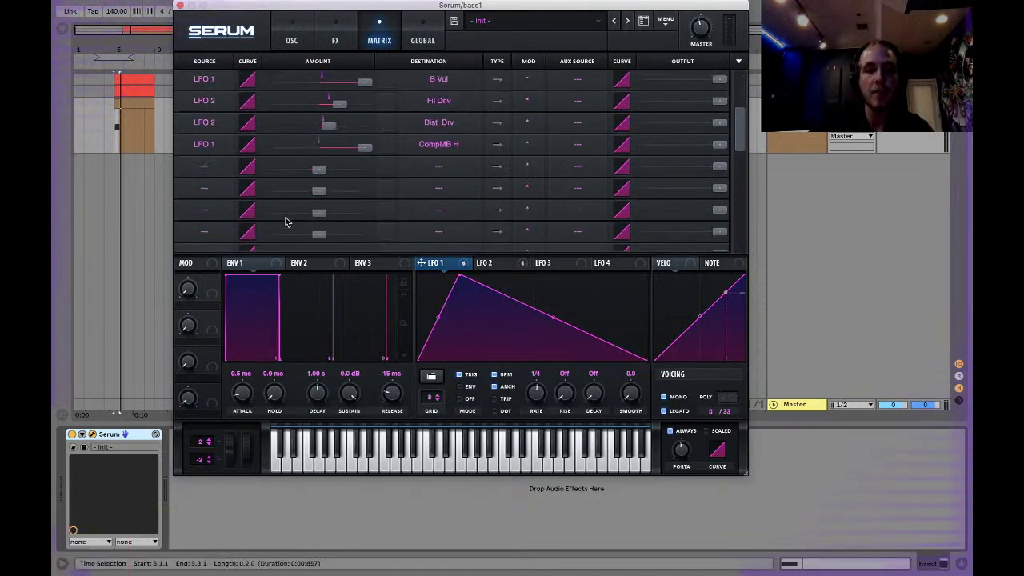
pyautogui.moveTo(364, 148); pyautogui.dragTo(332, 153)
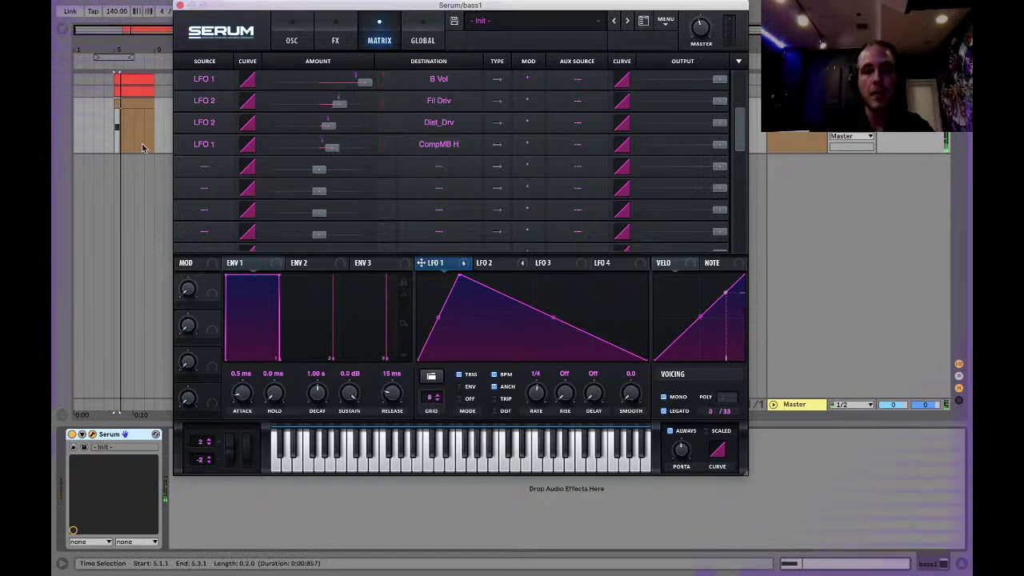
# Step: Lower the multiband compressor's high-band level to about 84% and show LFO 2 for editing
pyautogui.click(325, 33)
pyautogui.click(293, 35)
pyautogui.click(324, 35)
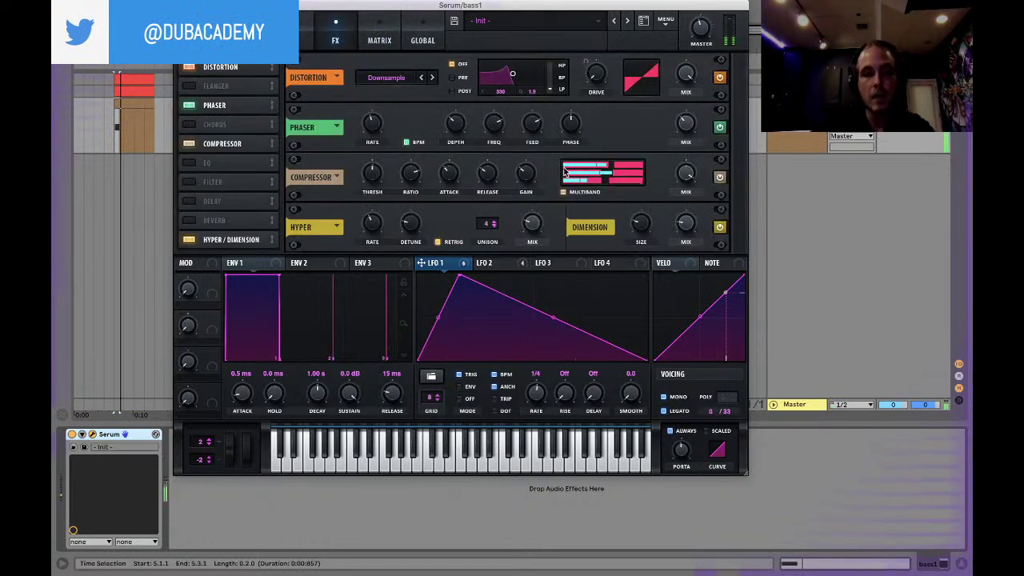
pyautogui.moveTo(596, 169)
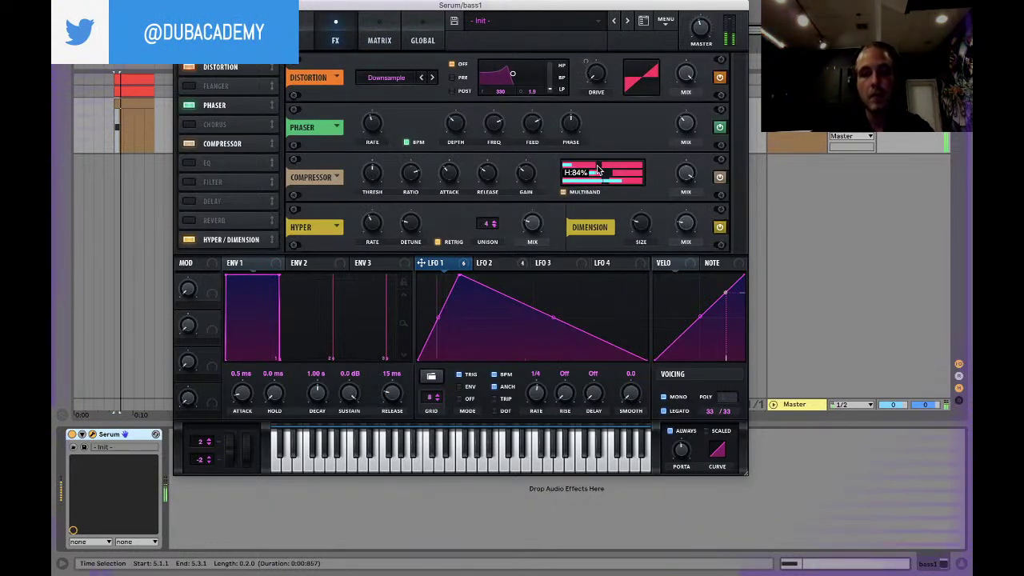
pyautogui.click(490, 263)
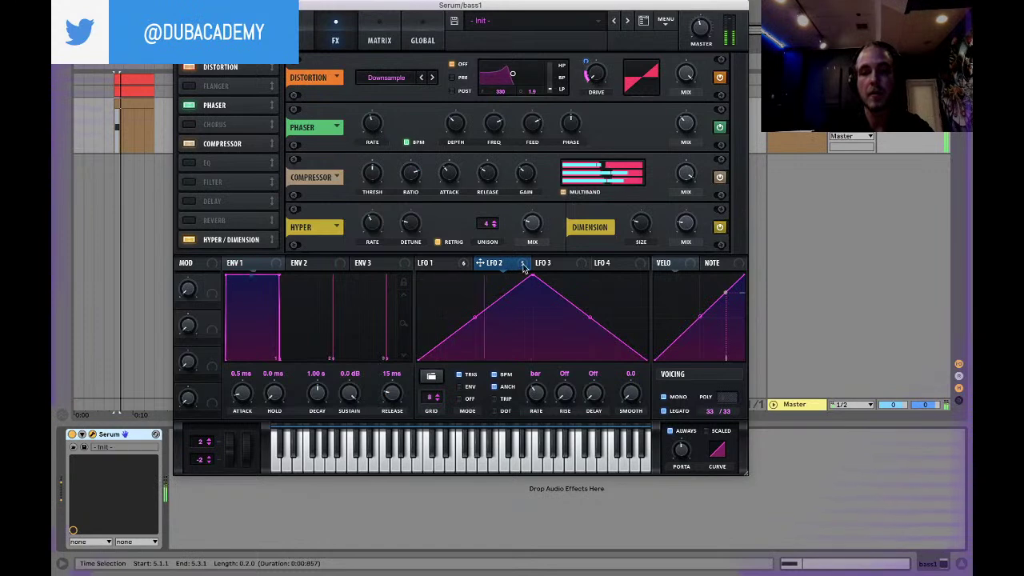
# Step: Set the amount of LFO 2's modulation of the compressor's low band (CompMB L) well into the negative range
pyautogui.click(391, 37)
pyautogui.moveTo(366, 172); pyautogui.dragTo(259, 189)
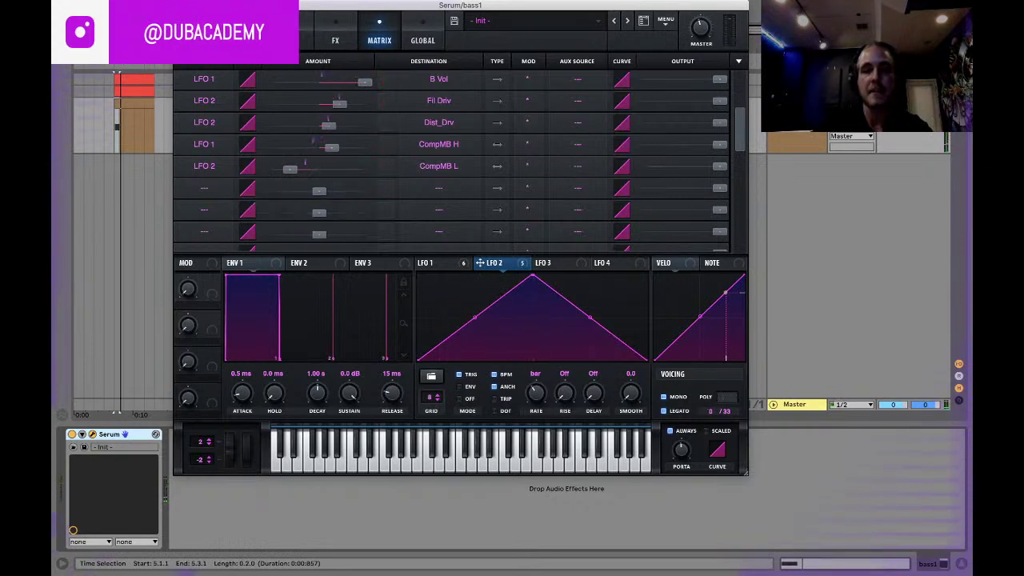
pyautogui.click(332, 40)
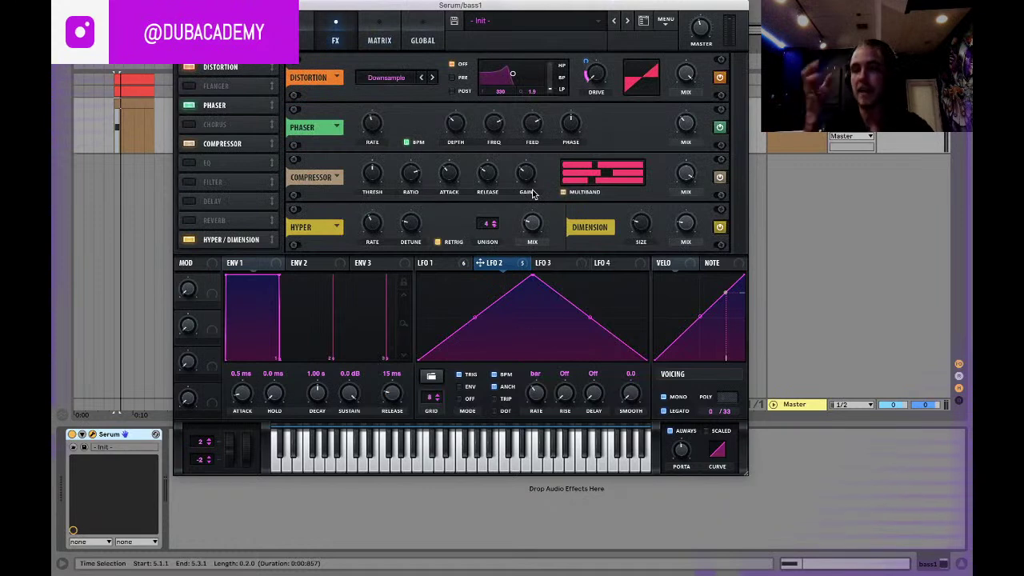
pyautogui.click(393, 40)
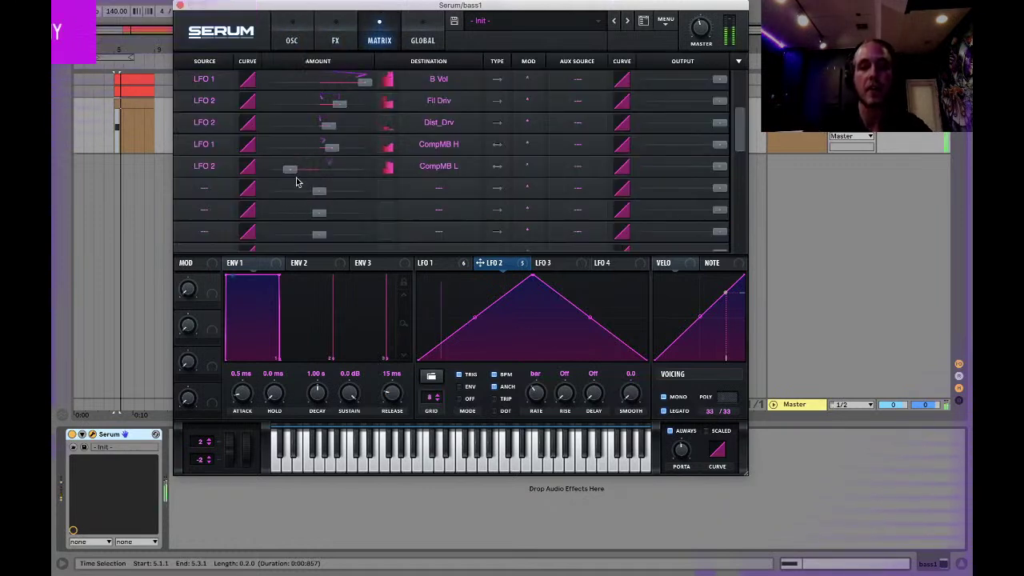
pyautogui.moveTo(285, 173)
pyautogui.moveTo(285, 173); pyautogui.dragTo(275, 175)
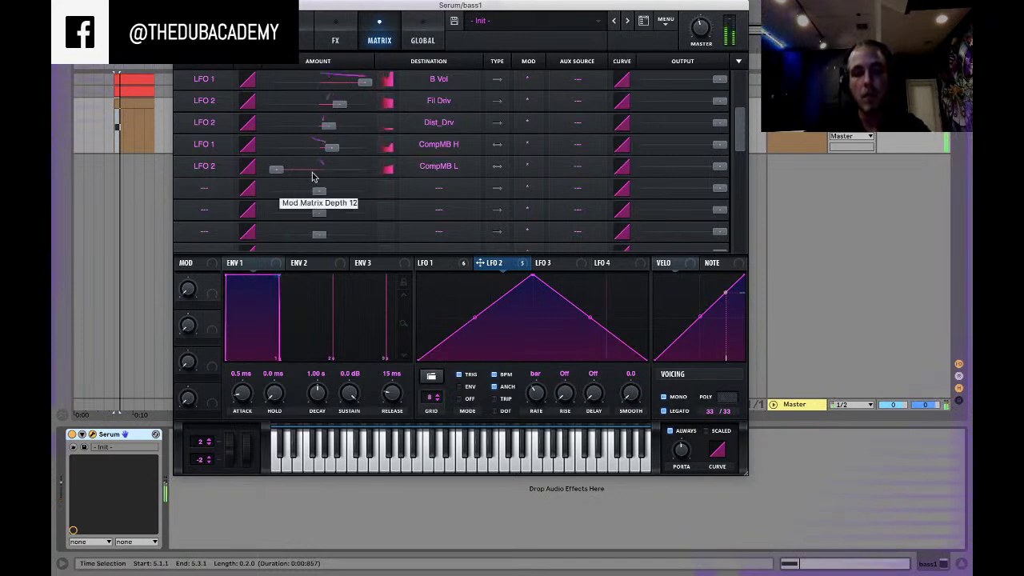
# Step: Enable the Filter effect between the compressor and Hyper, and change its type to Cmb +
pyautogui.click(335, 40)
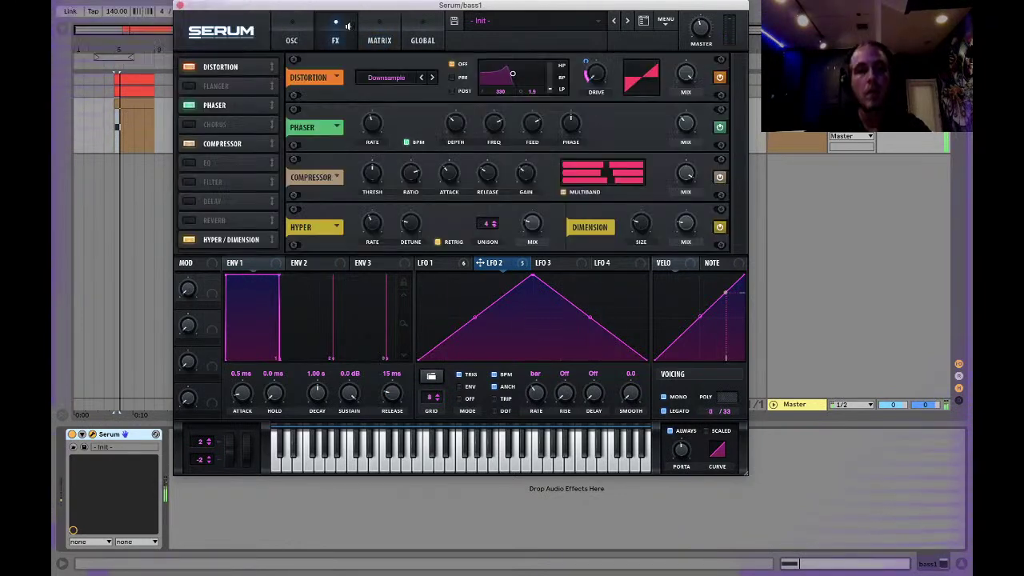
pyautogui.click(188, 181)
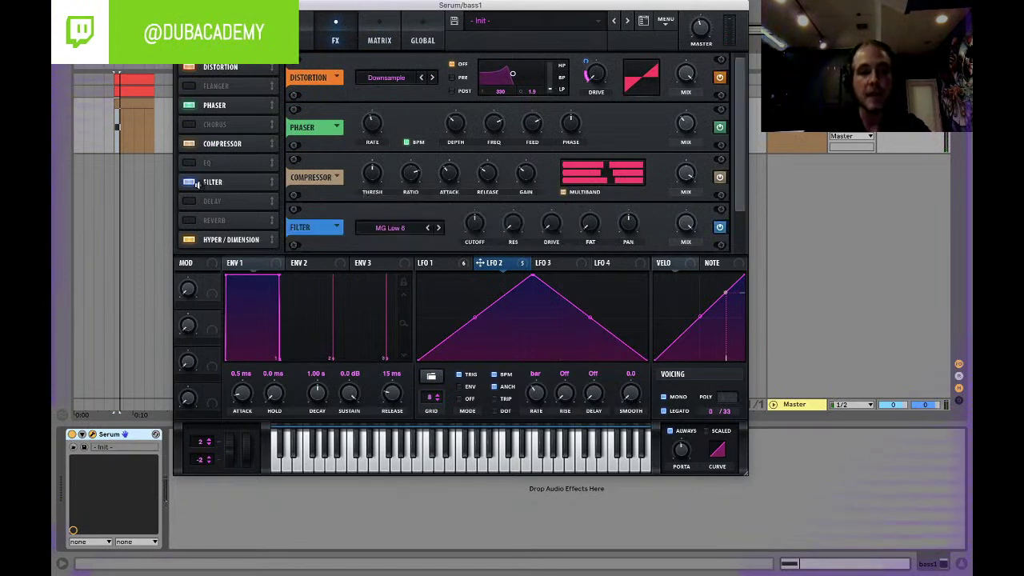
pyautogui.click(189, 182)
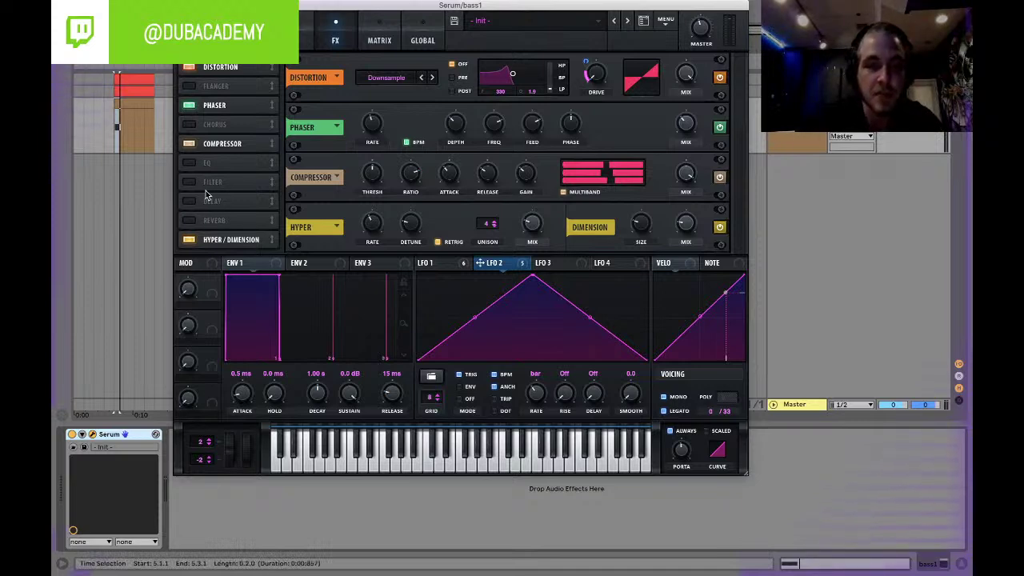
pyautogui.click(190, 181)
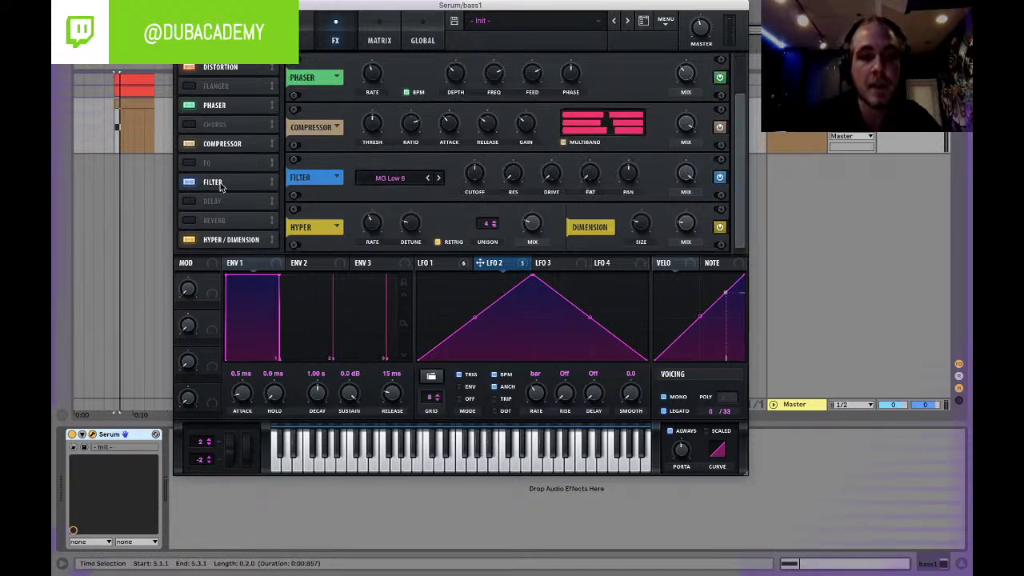
pyautogui.click(387, 182)
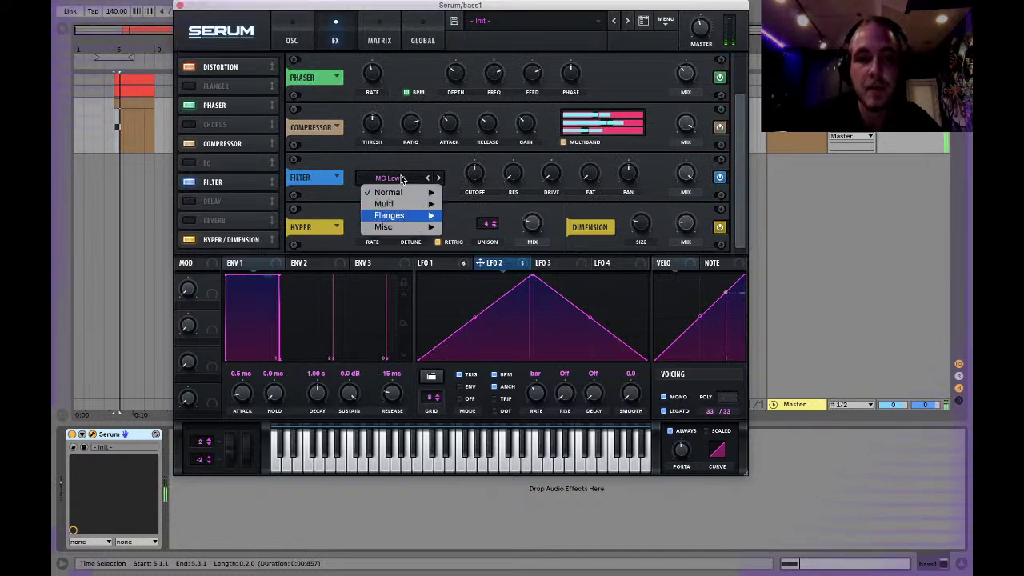
pyautogui.moveTo(399, 228)
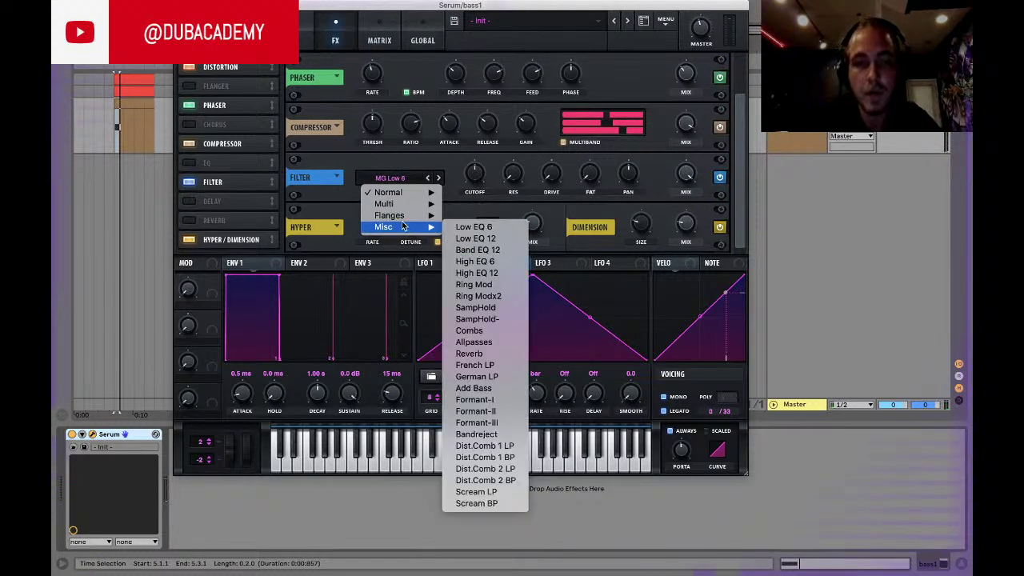
pyautogui.click(472, 204)
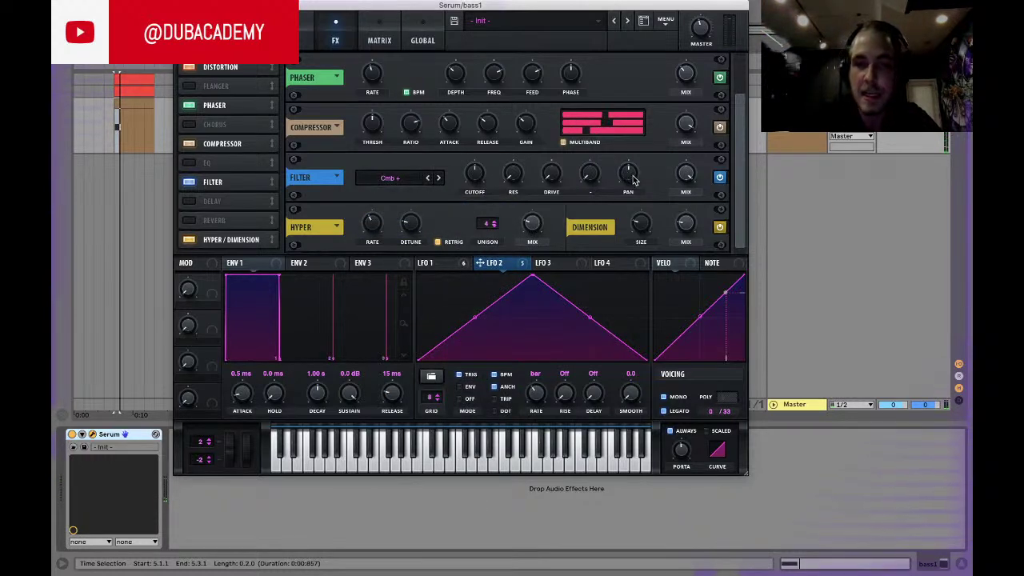
# Step: Raise the comb filter's resonance to about 55% and lower its cutoff while listening to the bass
pyautogui.moveTo(558, 178); pyautogui.dragTo(559, 135)
pyautogui.moveTo(474, 168); pyautogui.dragTo(473, 198)
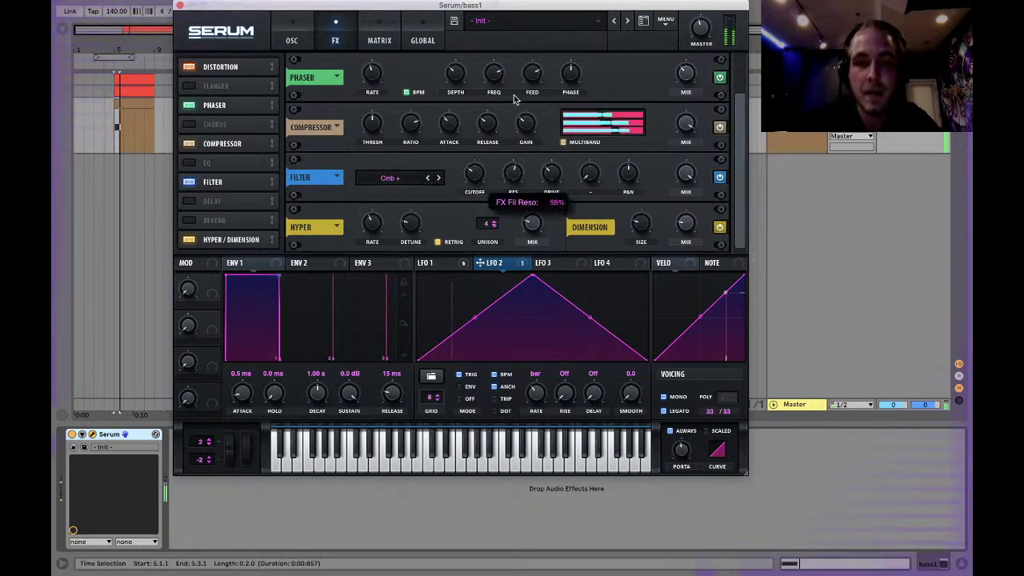
pyautogui.moveTo(481, 178)
pyautogui.mouseDown()
pyautogui.moveTo(479, 195)
pyautogui.moveTo(476, 187)
pyautogui.mouseUp()
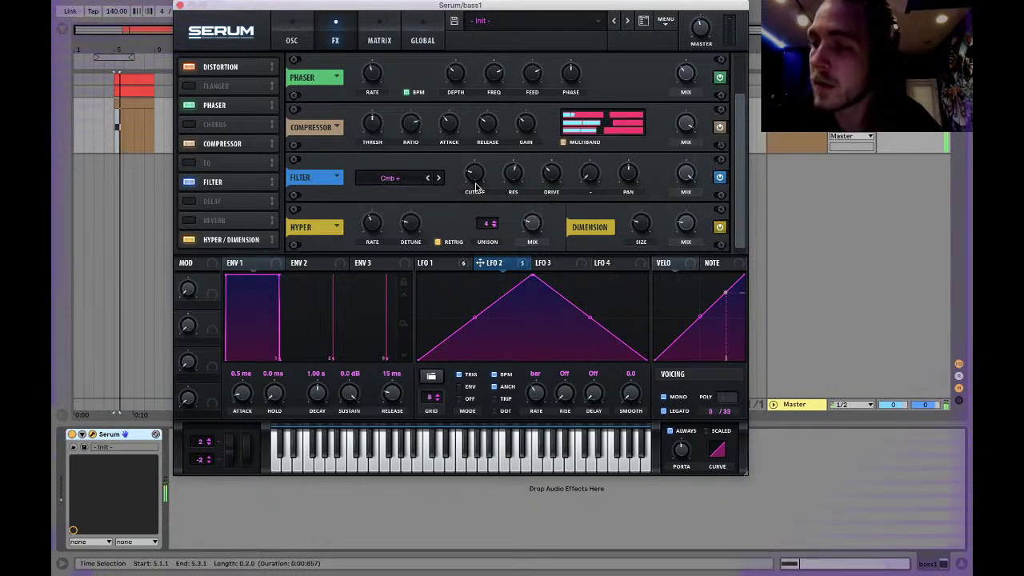
pyautogui.moveTo(475, 189); pyautogui.dragTo(475, 187)
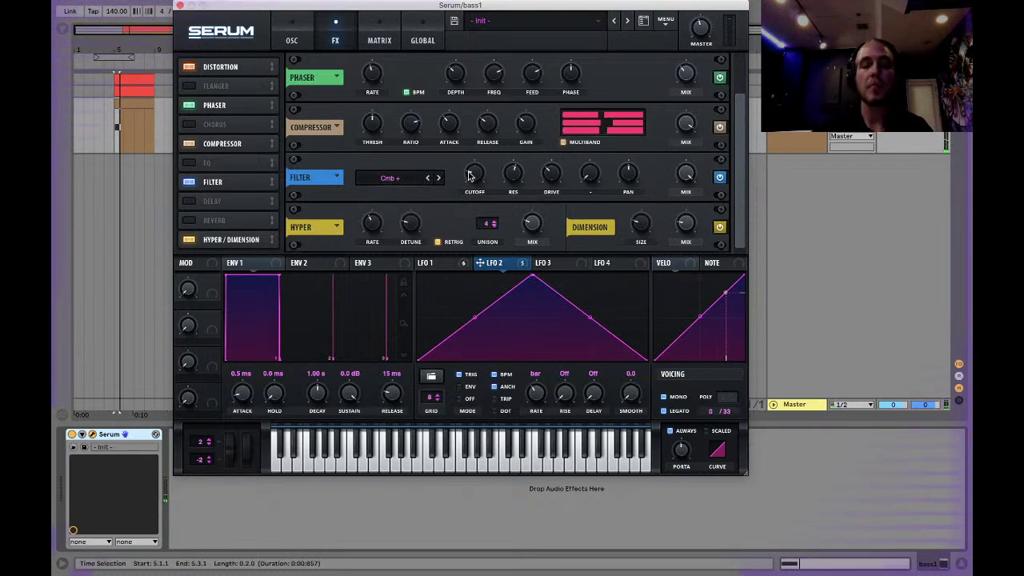
# Step: Switch to the browser and look up the note frequency chart in a new tab, checking the bass clip's note in Live against it
pyautogui.press('super+Tab')
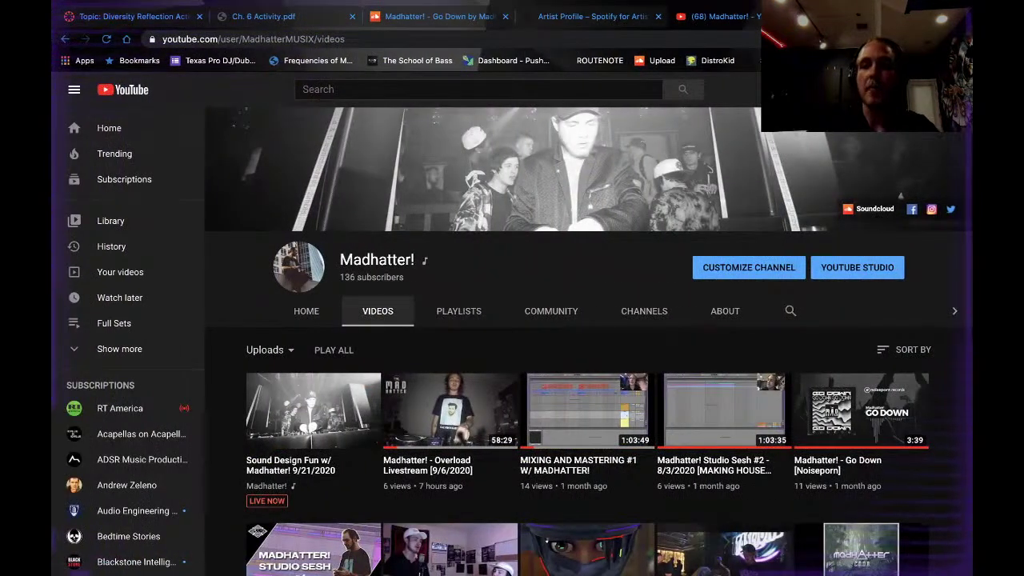
pyautogui.hotkey('ctrl', 't')
pyautogui.click(313, 60)
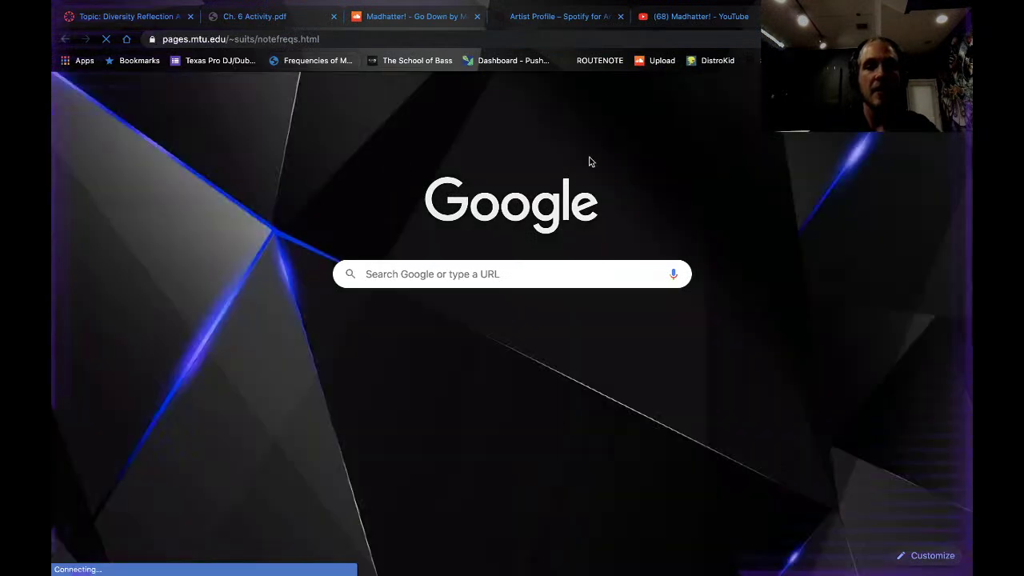
pyautogui.scroll(-2, 574, 265)
pyautogui.press('super+Tab')
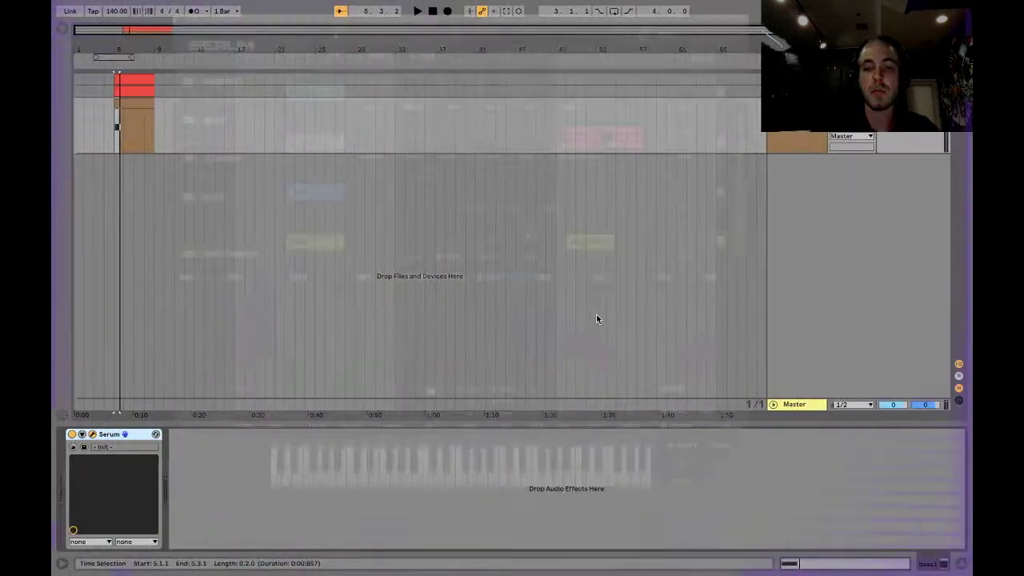
pyautogui.doubleClick(133, 104)
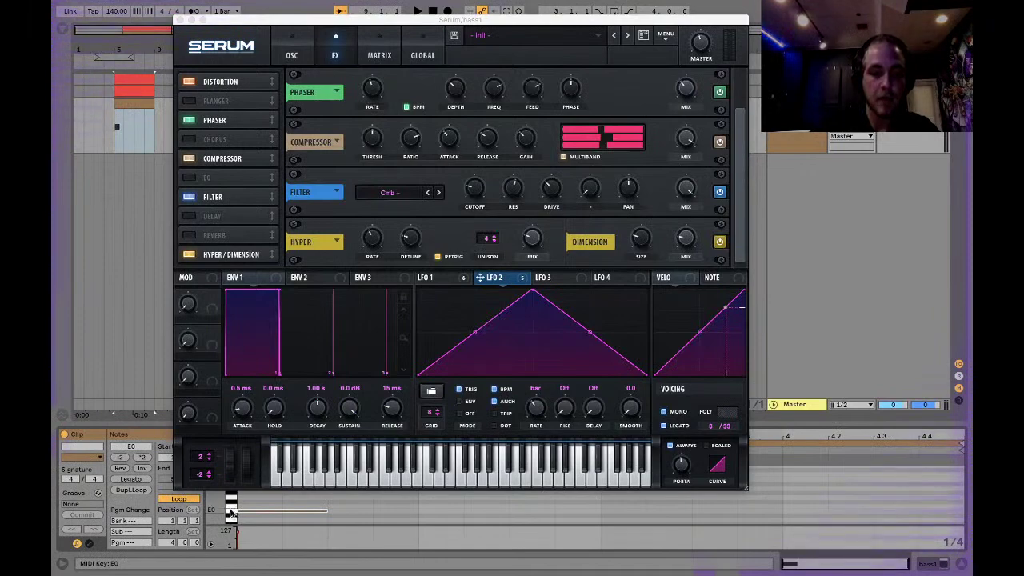
pyautogui.press('super+Tab')
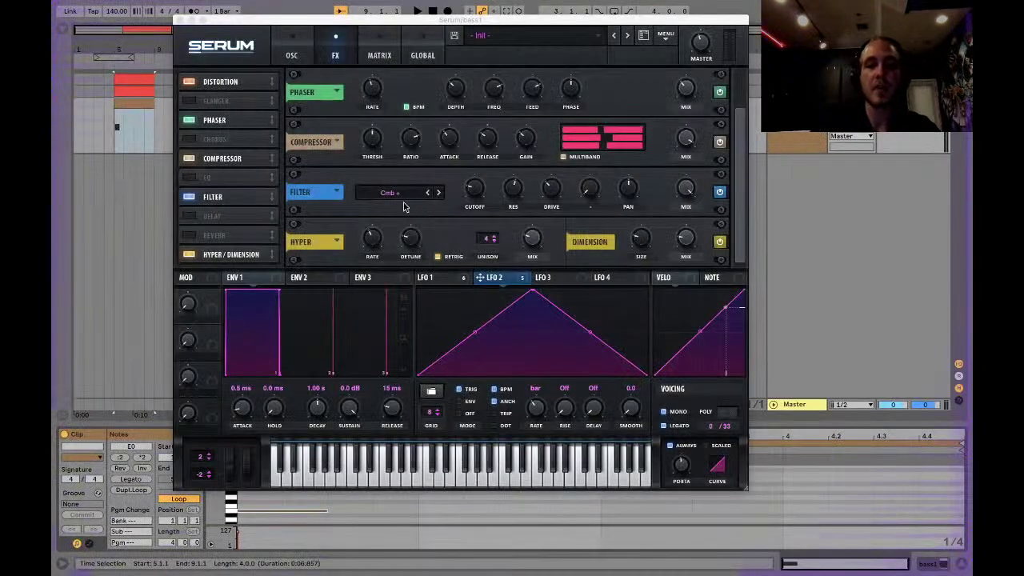
# Step: Try the comb filter with a cutoff of about 24 Hz or lower, and bring the cutoff back up
pyautogui.click(477, 197)
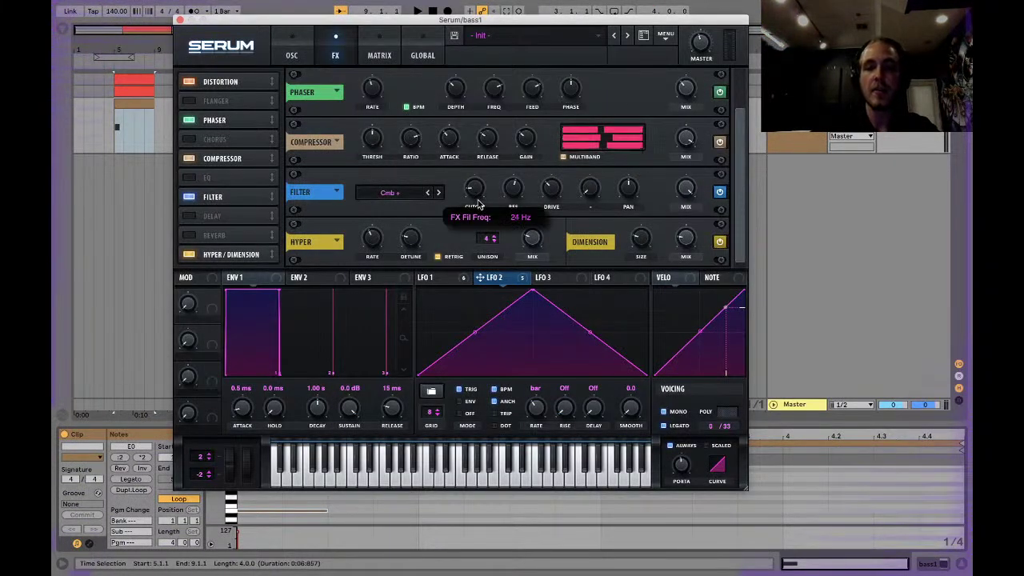
pyautogui.moveTo(479, 207); pyautogui.dragTo(478, 208)
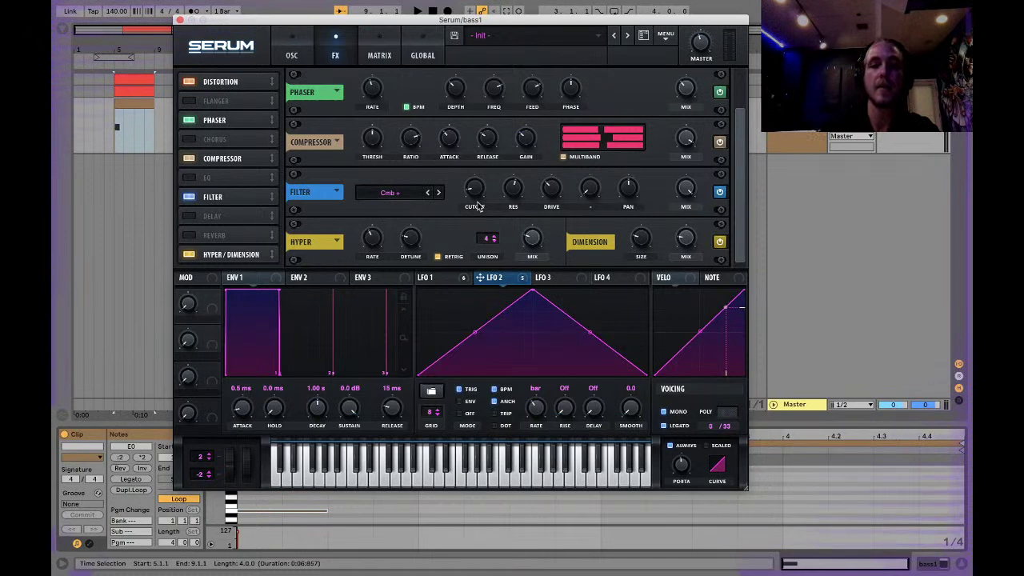
pyautogui.press('d')
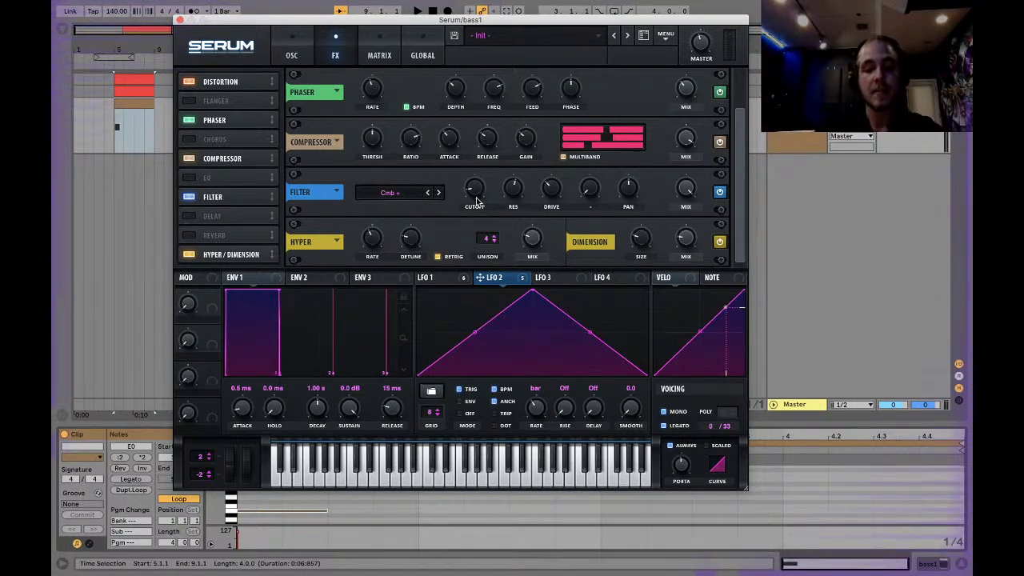
pyautogui.moveTo(477, 200); pyautogui.dragTo(475, 178)
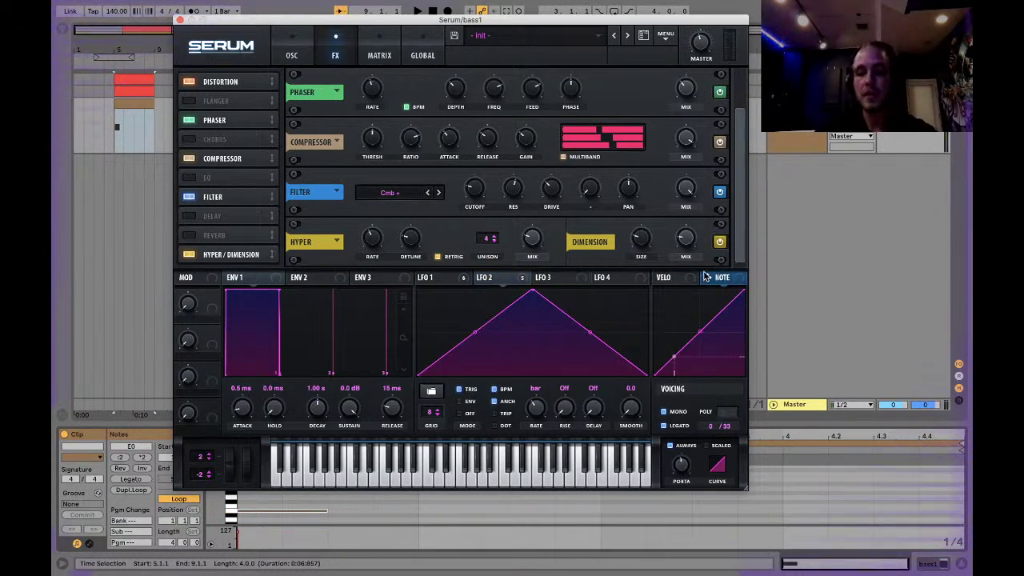
# Step: Assign the Note modulator to the comb filter's cutoff and adjust the modulation range
pyautogui.moveTo(716, 277); pyautogui.dragTo(479, 195)
pyautogui.rightClick(464, 178)
pyautogui.click(466, 178)
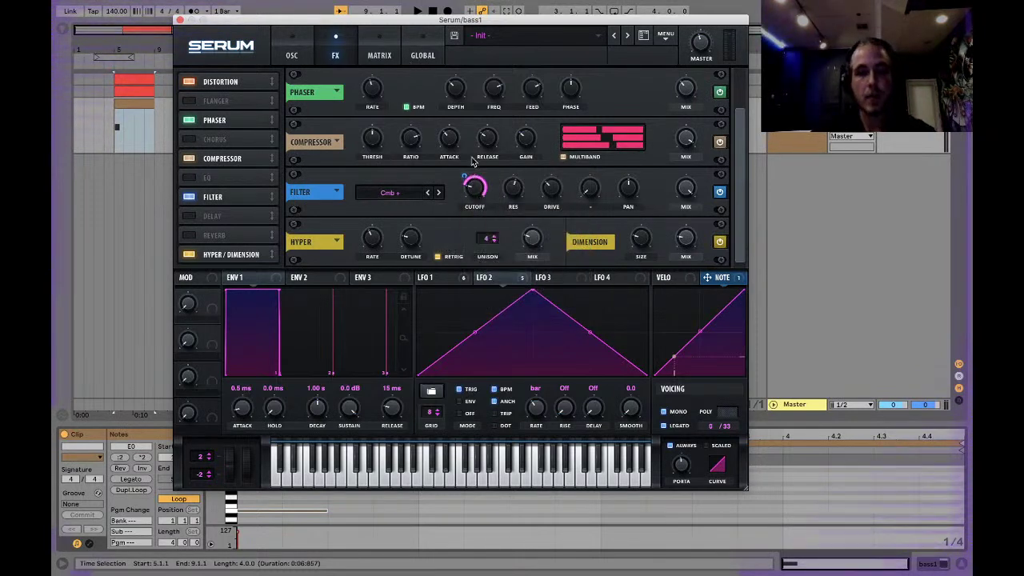
pyautogui.rightClick(464, 176)
pyautogui.click(447, 174)
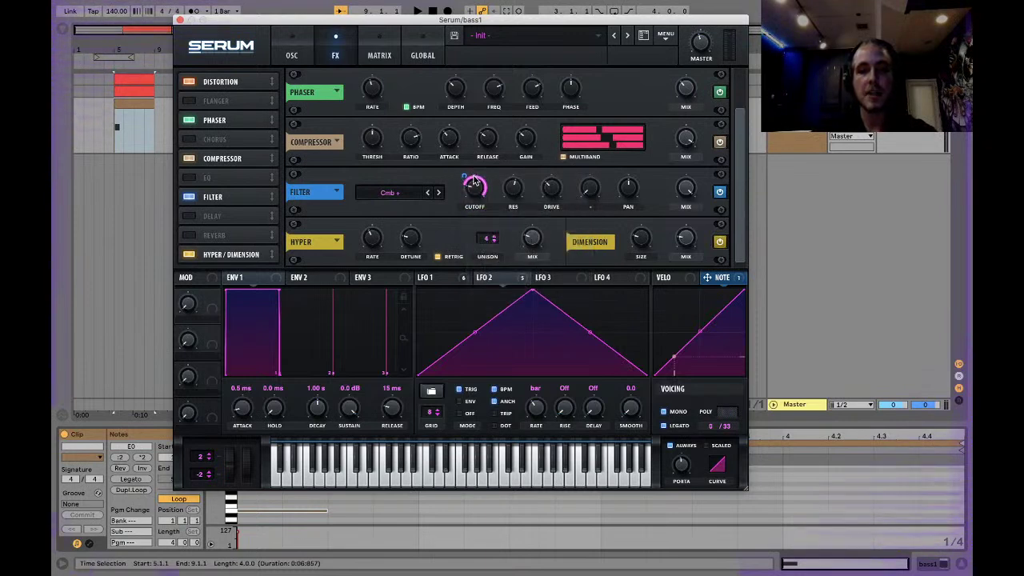
pyautogui.rightClick(467, 175)
pyautogui.click(452, 173)
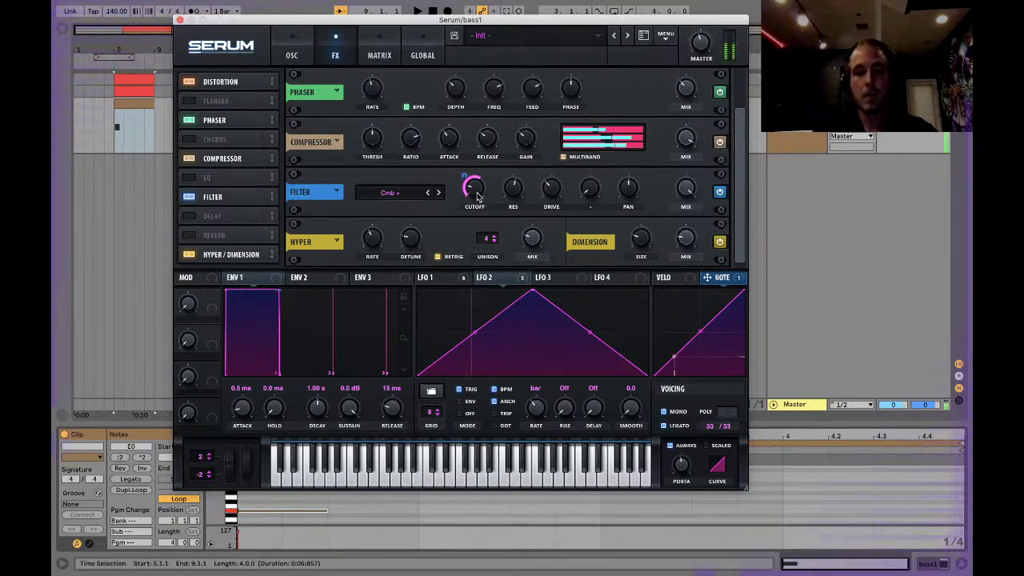
# Step: Raise the comb filter's cutoff to about 201 Hz and play the bass with the drums to audition it
pyautogui.moveTo(475, 184)
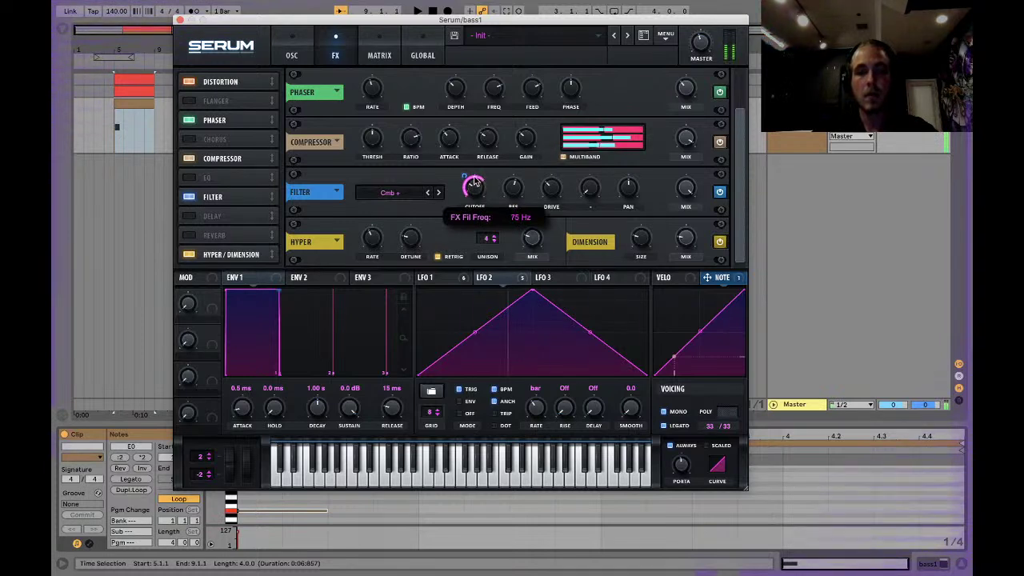
pyautogui.moveTo(475, 184); pyautogui.dragTo(473, 164)
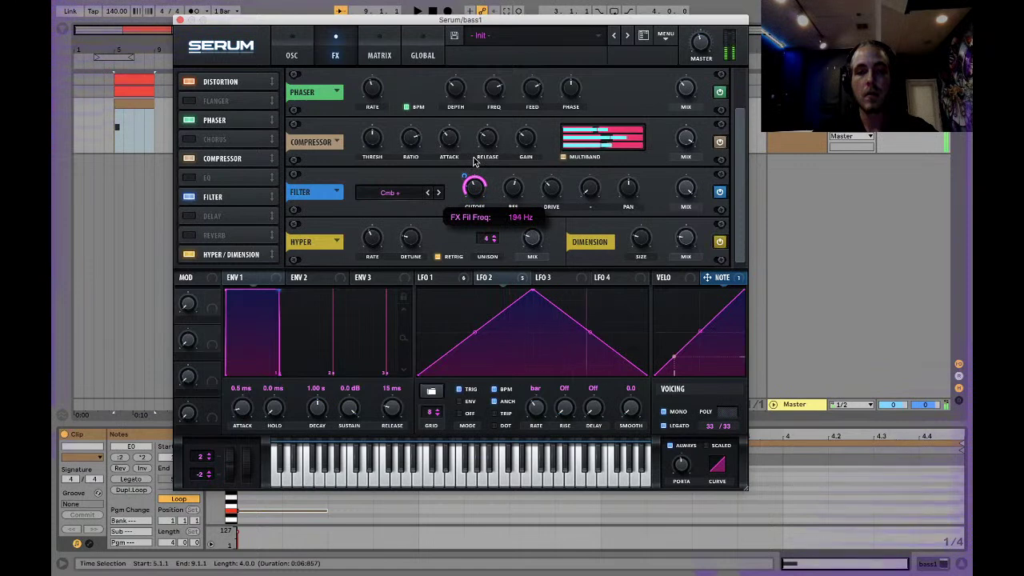
pyautogui.moveTo(474, 159); pyautogui.dragTo(473, 163)
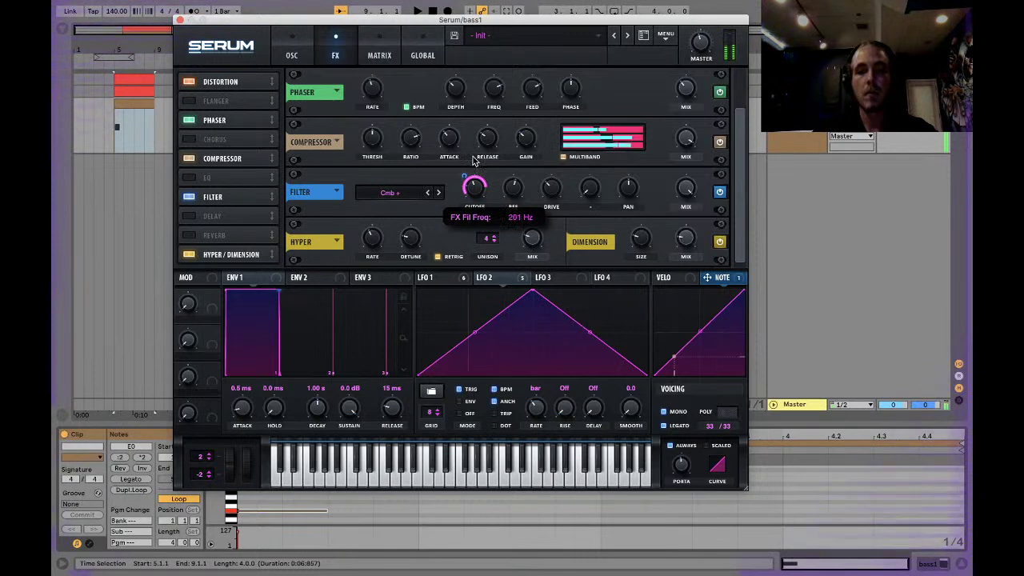
pyautogui.press('space')
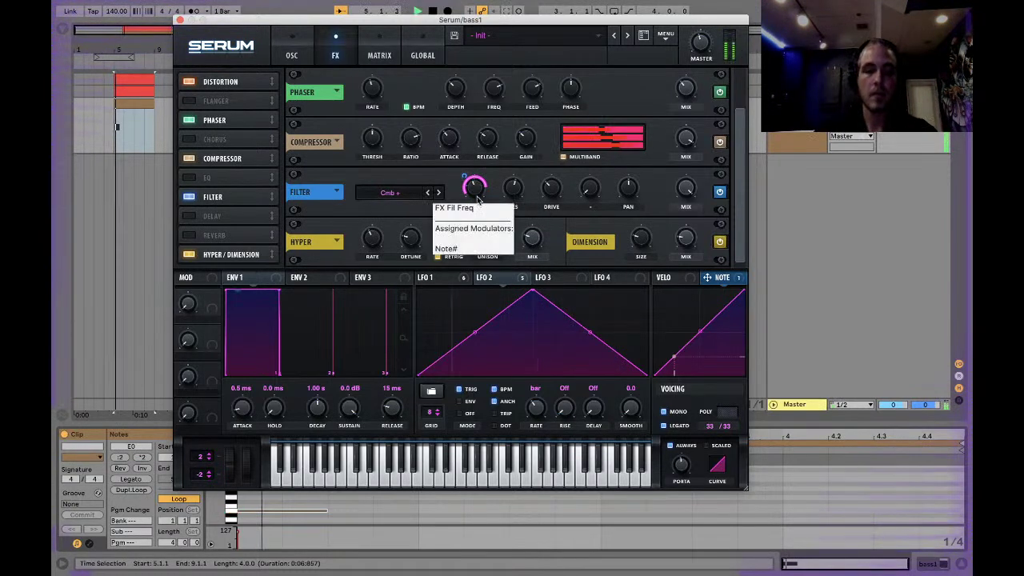
pyautogui.press('space')
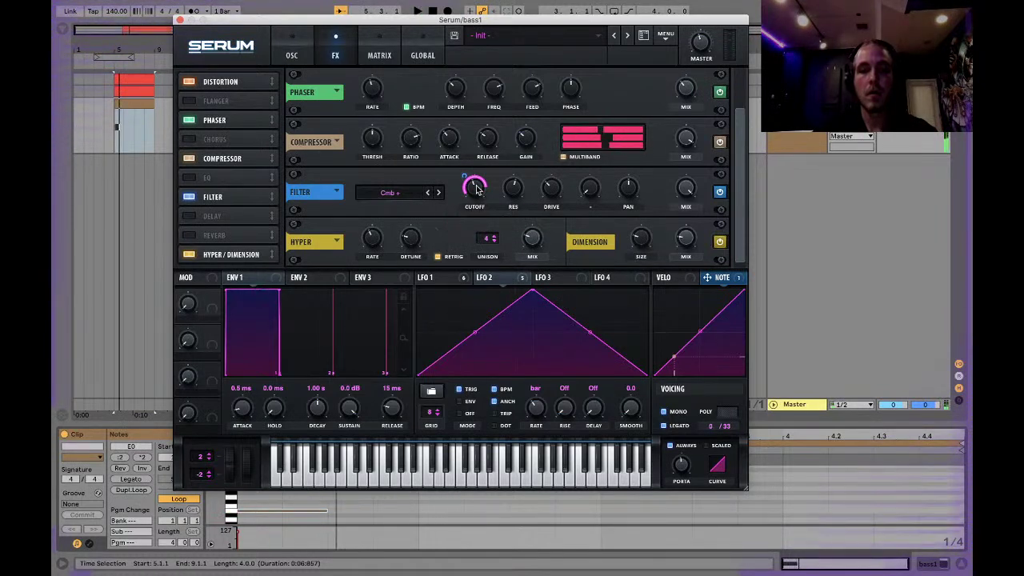
# Step: Examine the options for bypassing or removing the Note modulator on the comb filter's cutoff
pyautogui.rightClick(476, 188)
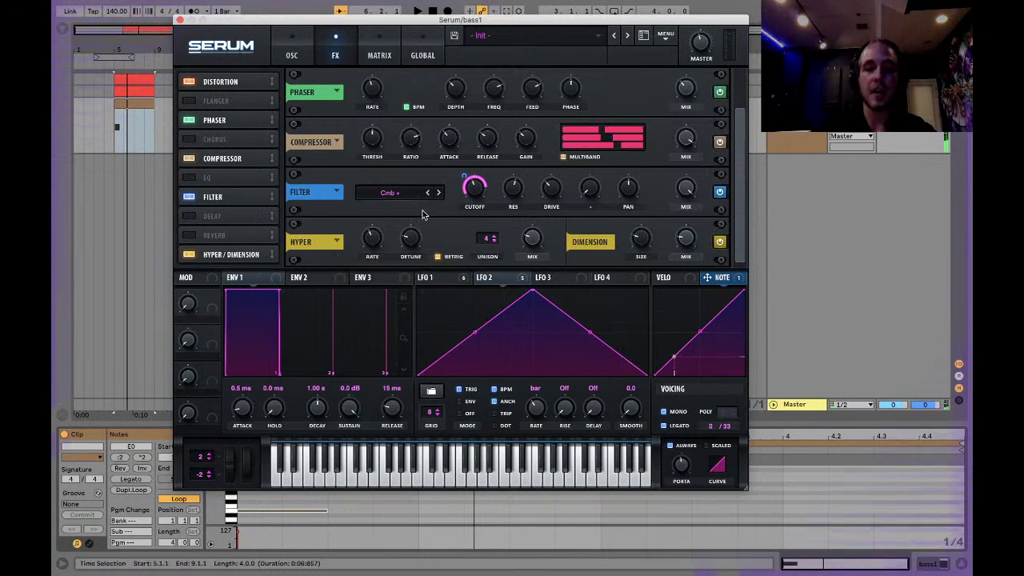
pyautogui.rightClick(472, 189)
pyautogui.press('Escape')
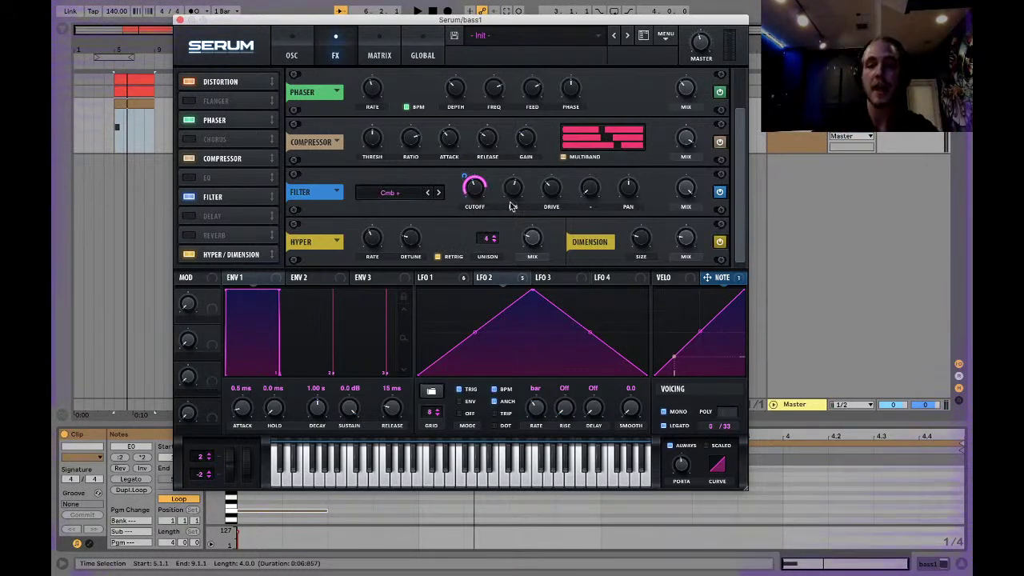
pyautogui.rightClick(465, 173)
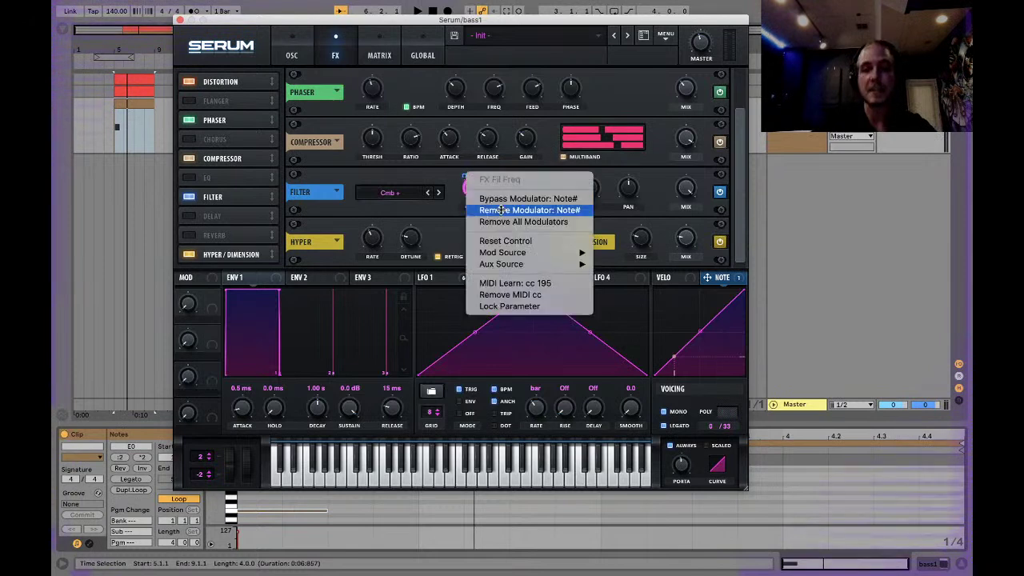
pyautogui.click(502, 209)
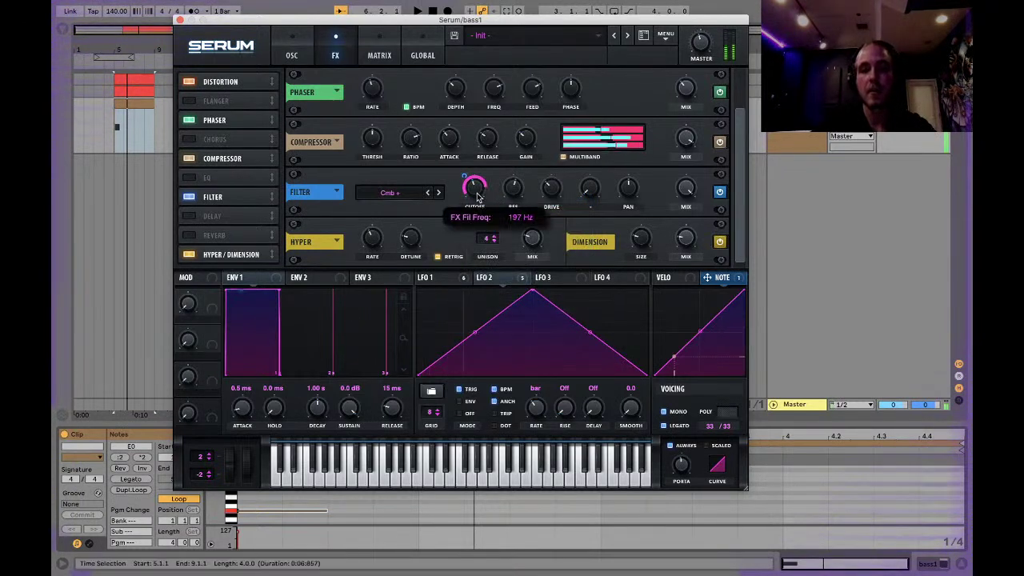
# Step: Lower the comb filter's cutoff, then remove its Note modulator and assign Note to the cutoff again
pyautogui.moveTo(480, 216); pyautogui.dragTo(478, 226)
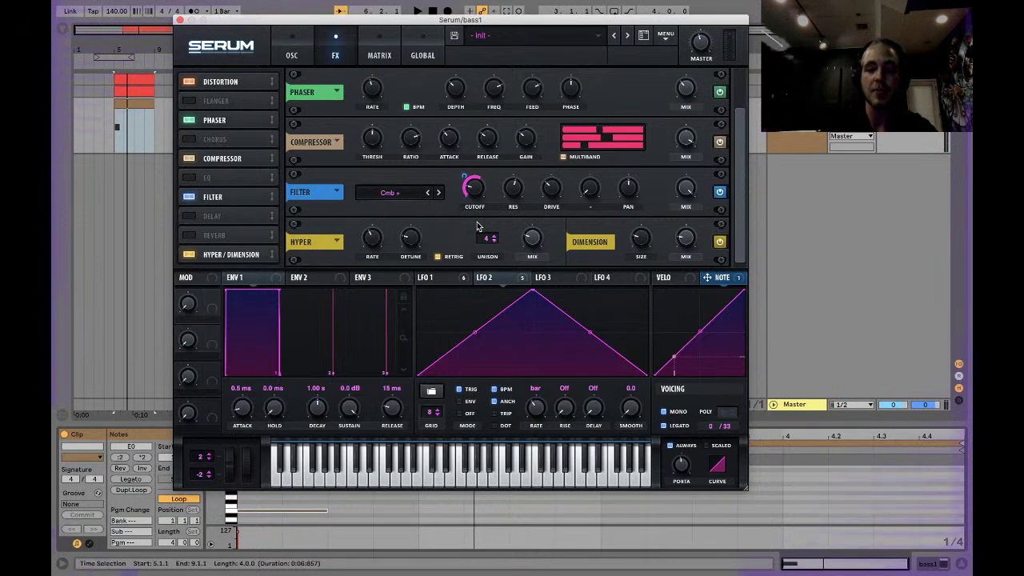
pyautogui.rightClick(468, 176)
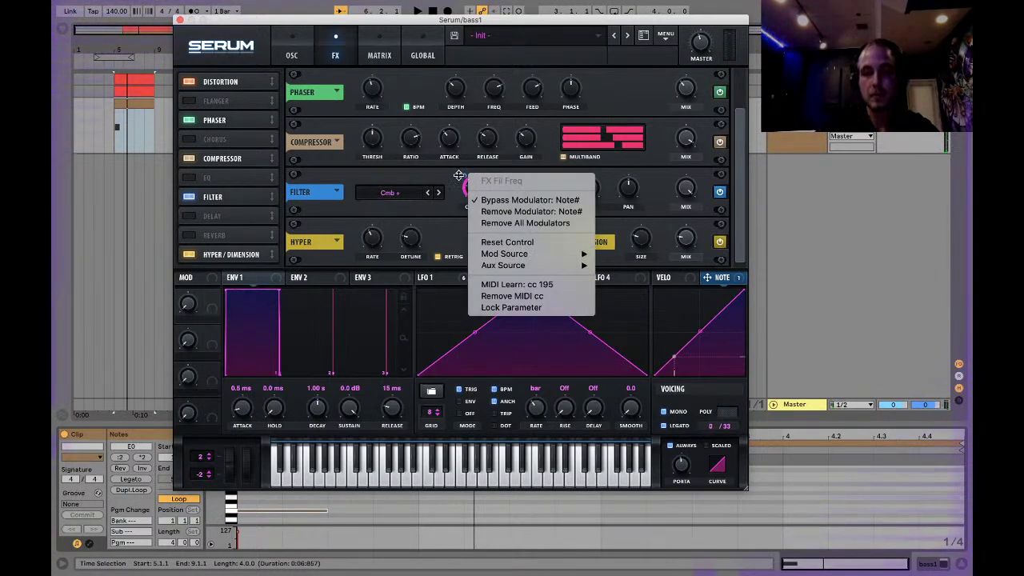
pyautogui.click(492, 212)
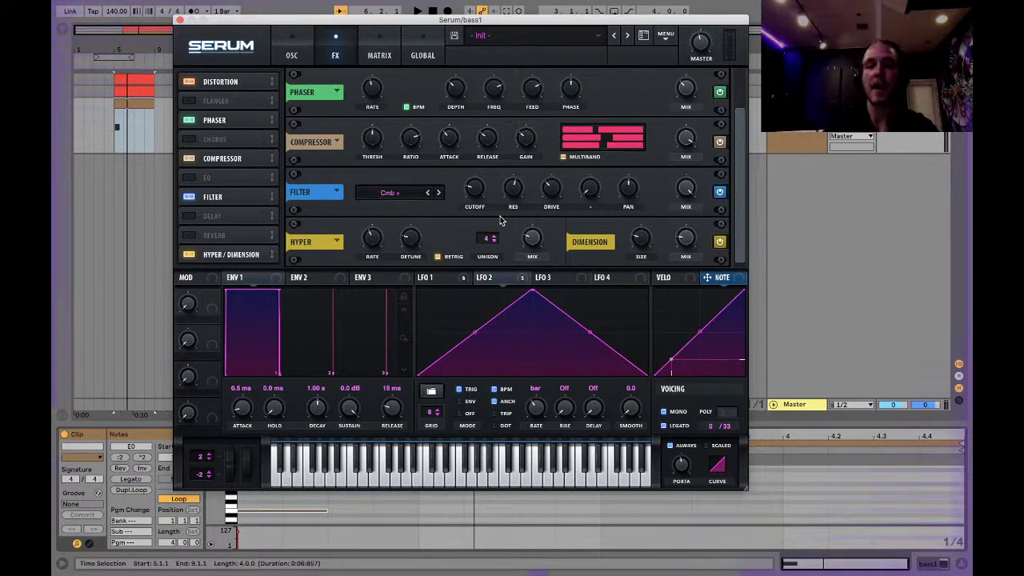
pyautogui.moveTo(731, 279); pyautogui.dragTo(477, 194)
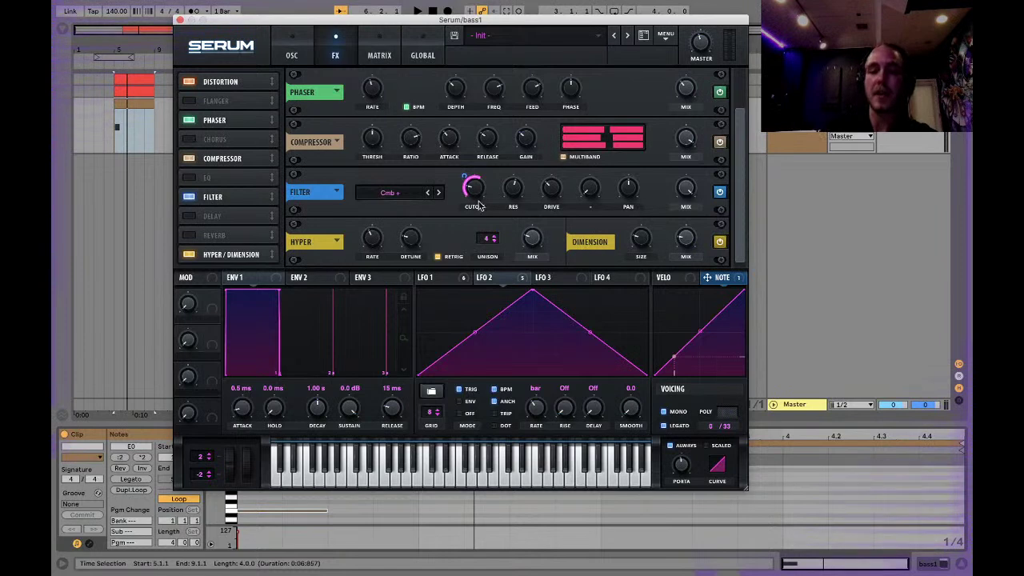
pyautogui.rightClick(462, 177)
pyautogui.click(461, 175)
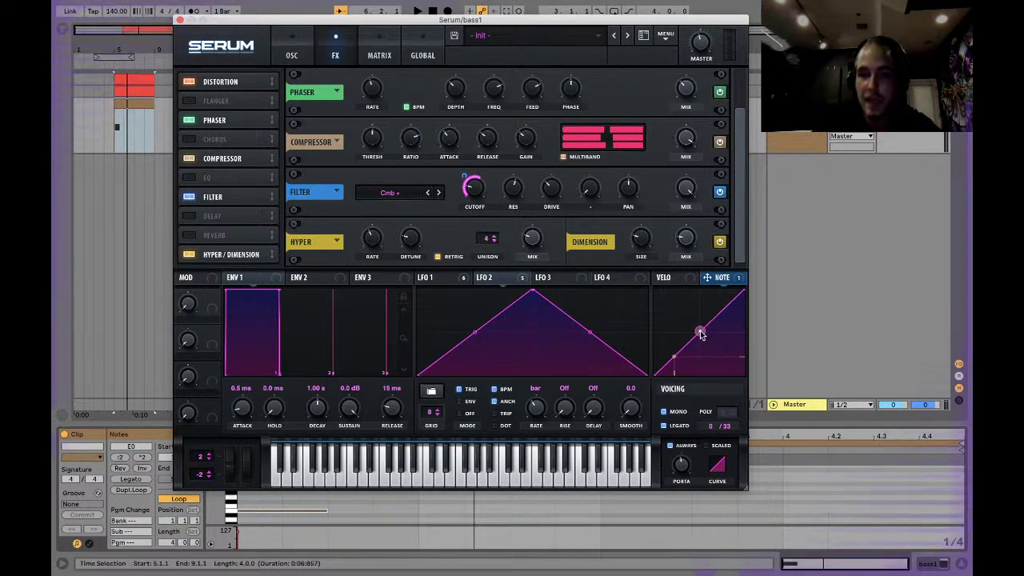
pyautogui.rightClick(470, 189)
pyautogui.click(585, 265)
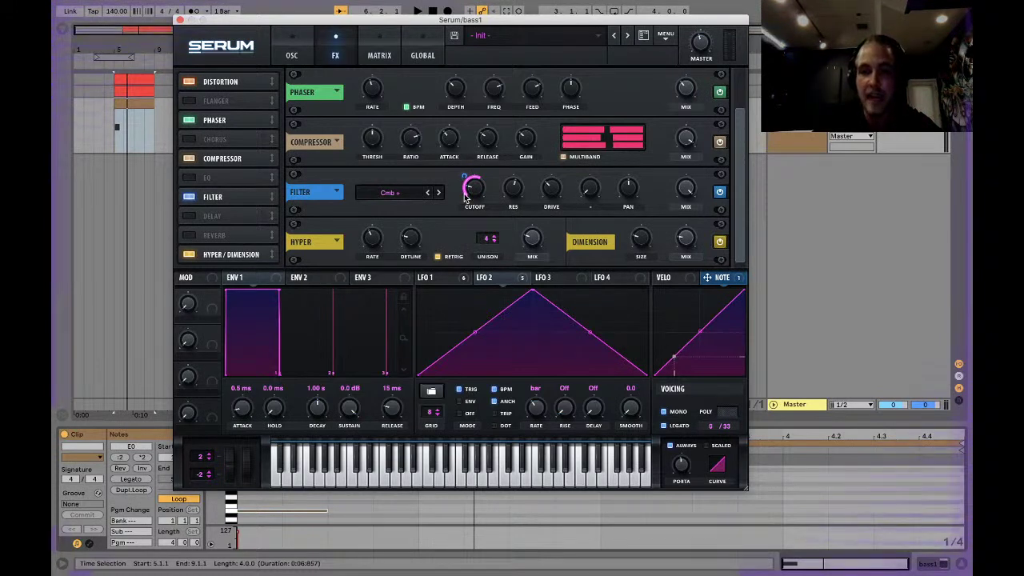
# Step: Raise the comb filter's cutoff to about 207 Hz and assign LFO 2 to its drive with an amount of about 82
pyautogui.moveTo(475, 192); pyautogui.dragTo(479, 161)
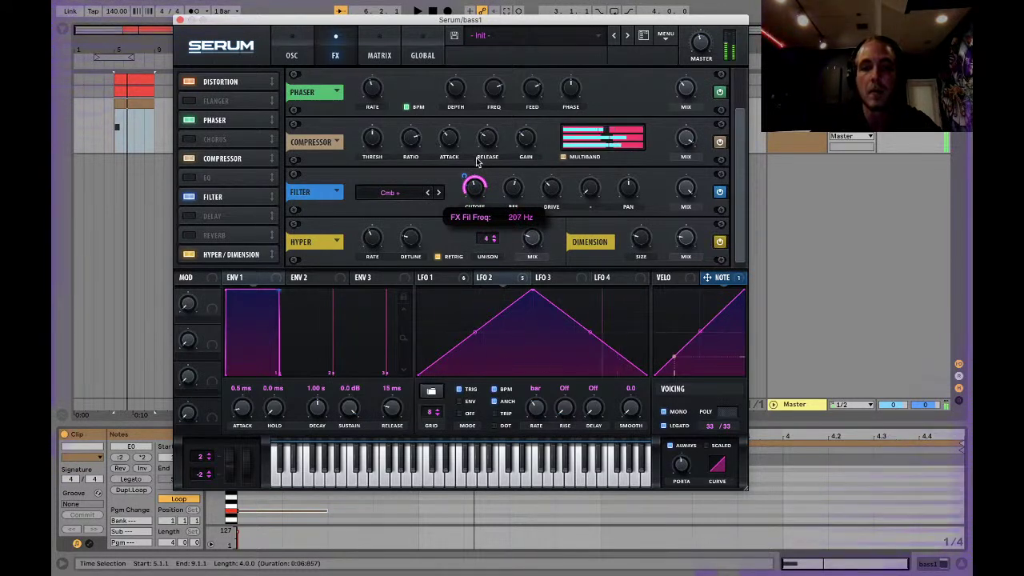
pyautogui.moveTo(477, 162); pyautogui.dragTo(477, 162)
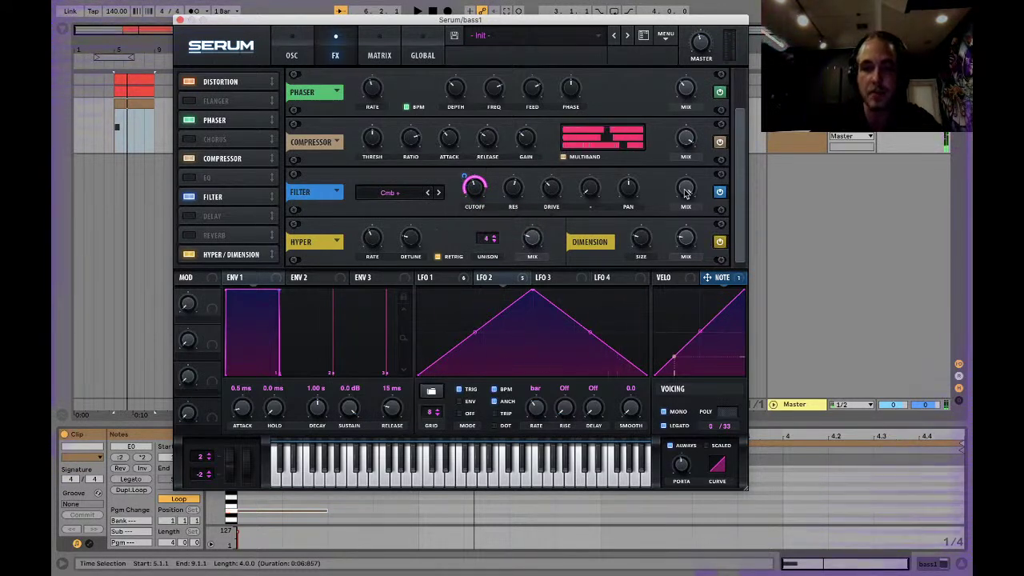
pyautogui.moveTo(551, 192); pyautogui.dragTo(548, 214)
pyautogui.moveTo(520, 279); pyautogui.dragTo(550, 189)
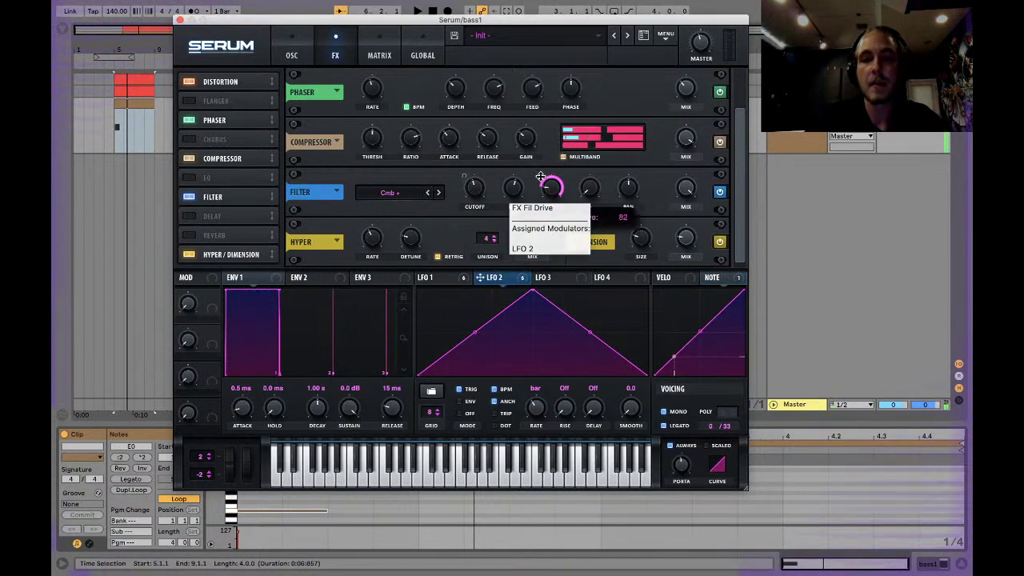
# Step: Reduce the comb filter's mix to about 68% while auditioning the pattern
pyautogui.press('space')
pyautogui.moveTo(689, 195); pyautogui.dragTo(688, 245)
pyautogui.press('space')
pyautogui.press('space')
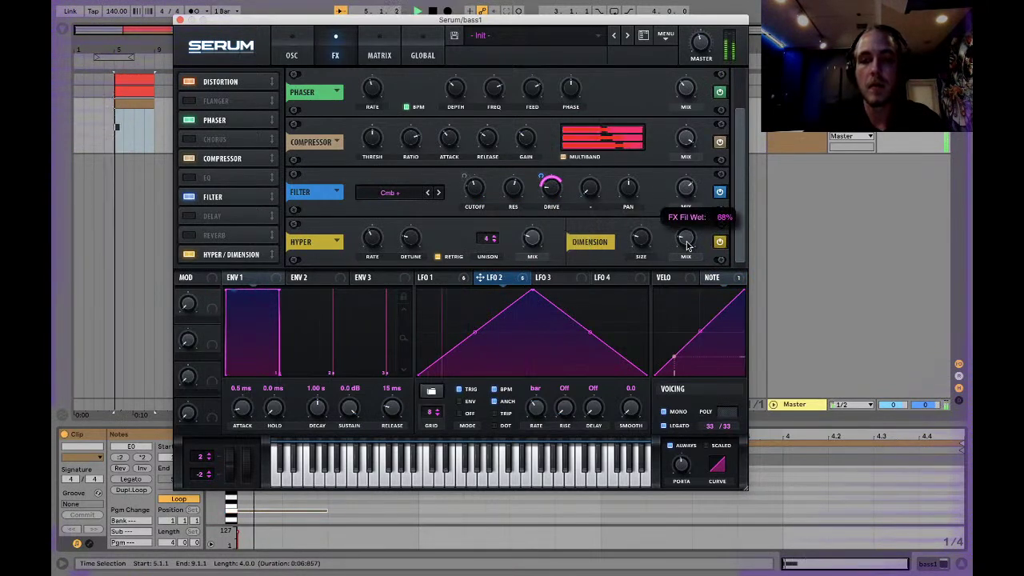
# Step: Try the comb filter's resonance at 100% during playback and bring it back down
pyautogui.press('space')
pyautogui.press('space')
pyautogui.click(432, 277)
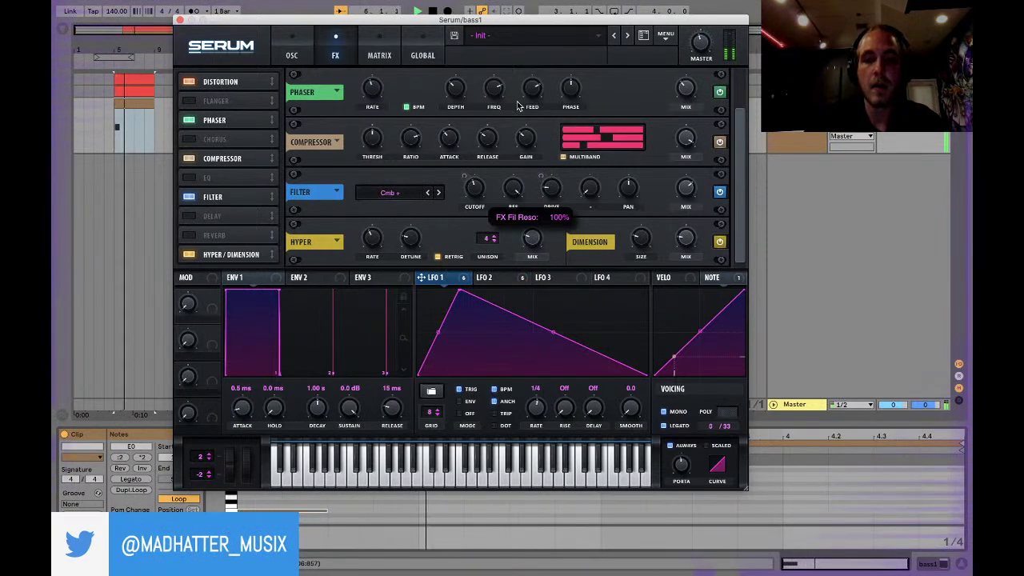
pyautogui.moveTo(512, 196); pyautogui.dragTo(512, 264)
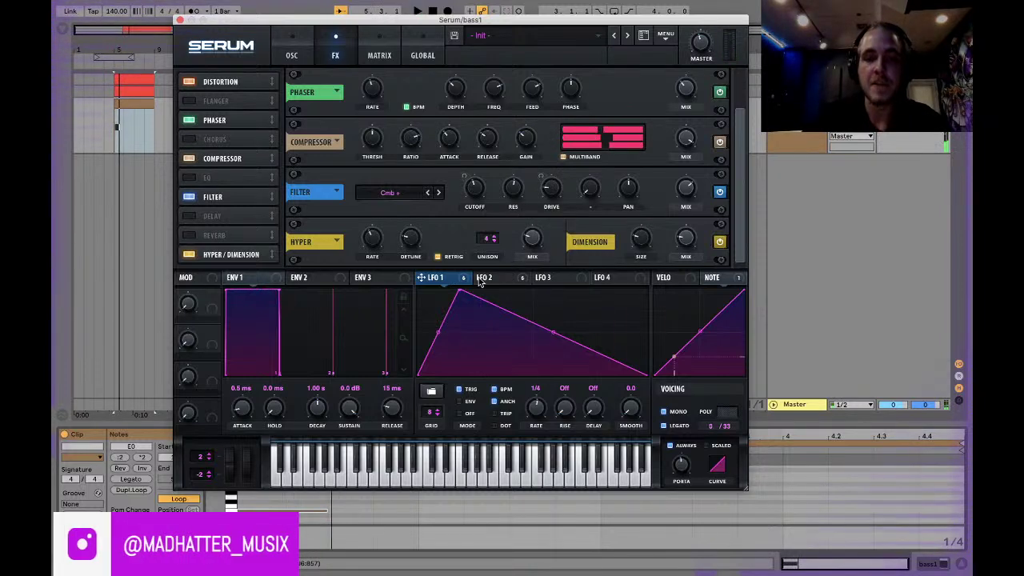
# Step: Readjust LFO 2's modulation of the comb filter's drive and play the pattern to audition it
pyautogui.moveTo(484, 278); pyautogui.dragTo(551, 187)
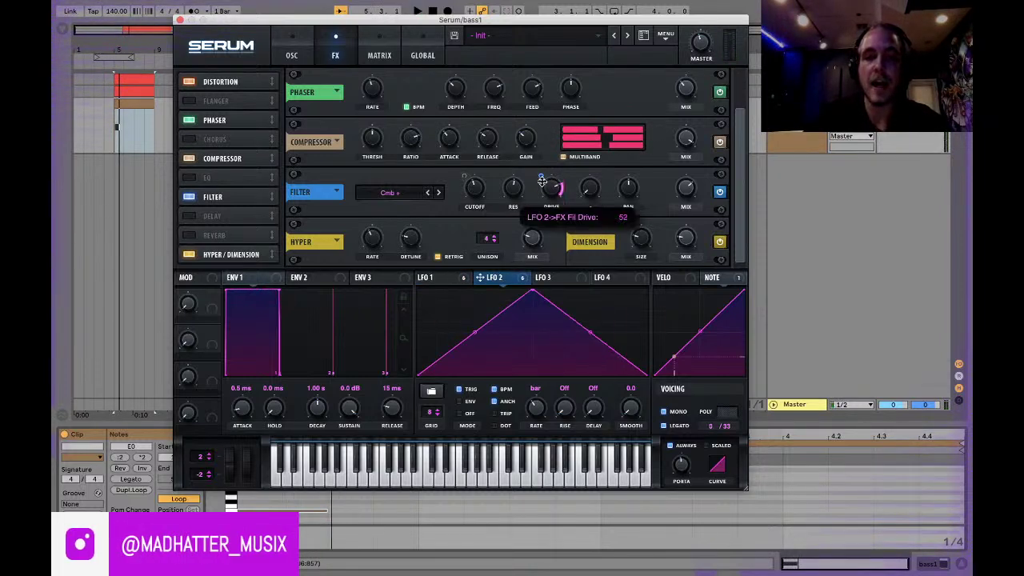
pyautogui.press('space')
pyautogui.press('space')
pyautogui.moveTo(541, 176); pyautogui.dragTo(542, 160)
pyautogui.press('space')
pyautogui.press('space')
# Step: Adjust the multiband compressor's mid band to about 101, audition the bass with the drums, and close the Serum window
pyautogui.moveTo(587, 134)
pyautogui.press('space')
pyautogui.moveTo(587, 130); pyautogui.dragTo(589, 135)
pyautogui.press('space')
pyautogui.press('space')
pyautogui.press('space')
pyautogui.press('space')
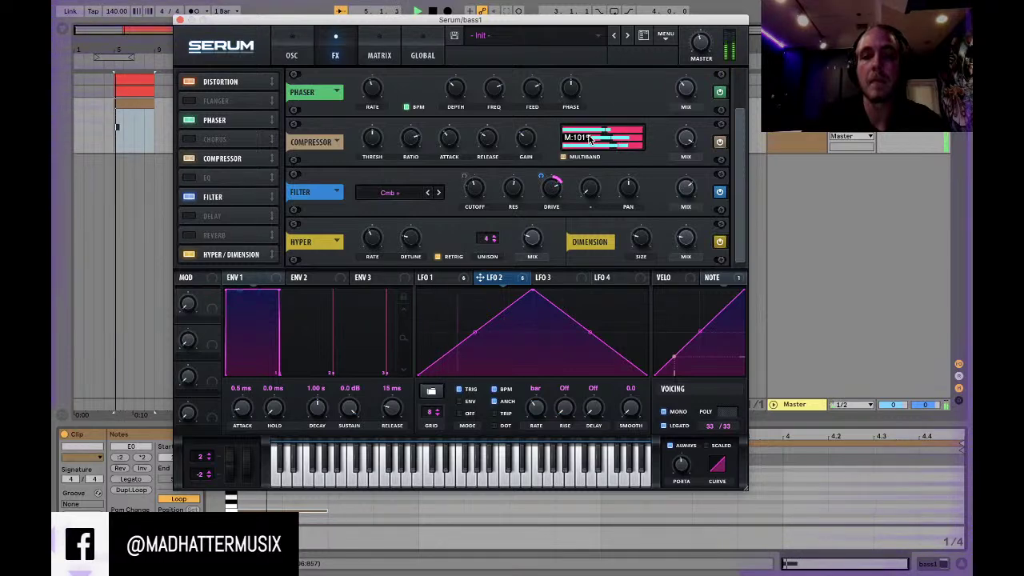
pyautogui.press('space')
pyautogui.press('space')
pyautogui.press('space')
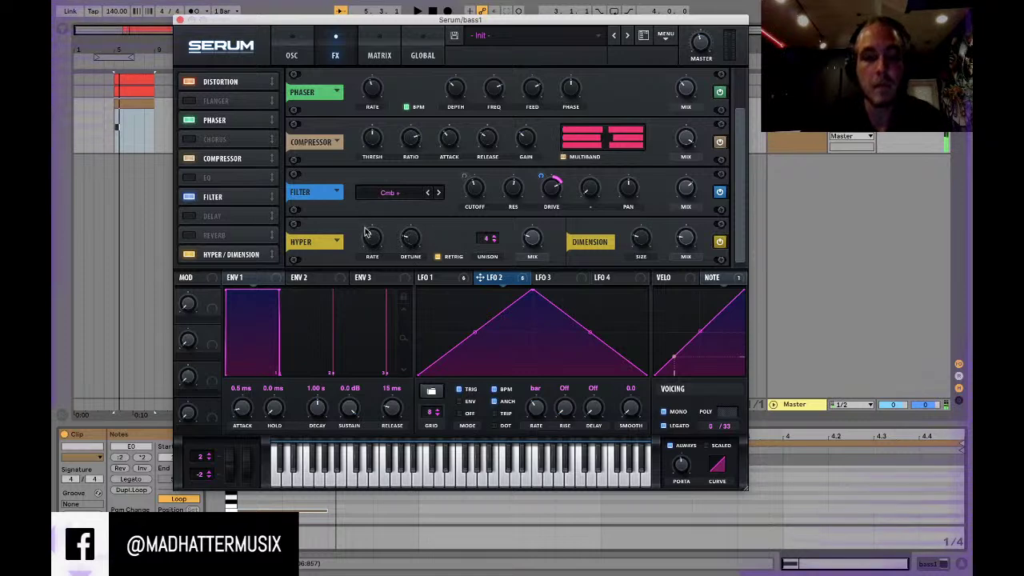
pyautogui.click(180, 19)
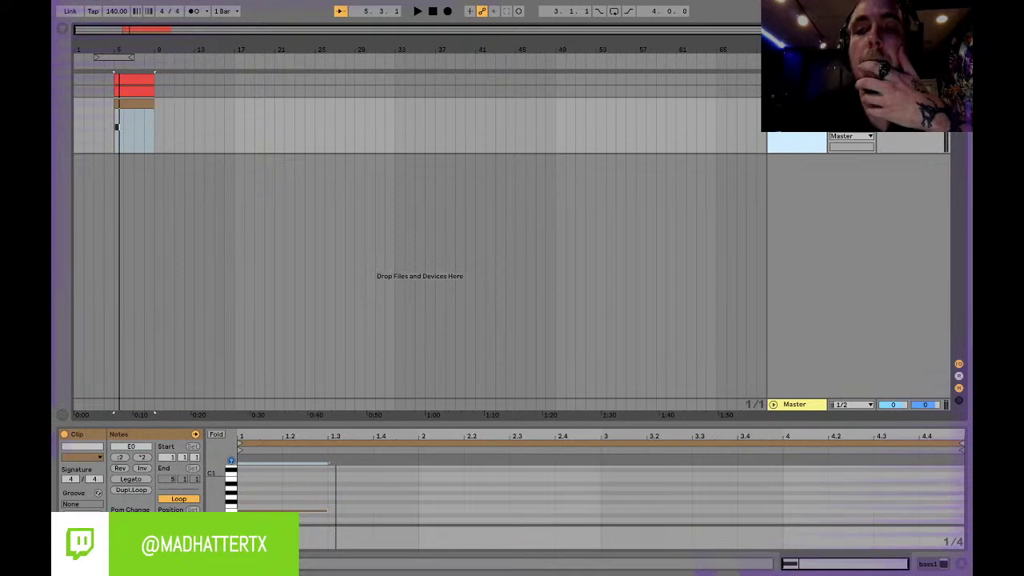
pyautogui.click(62, 29)
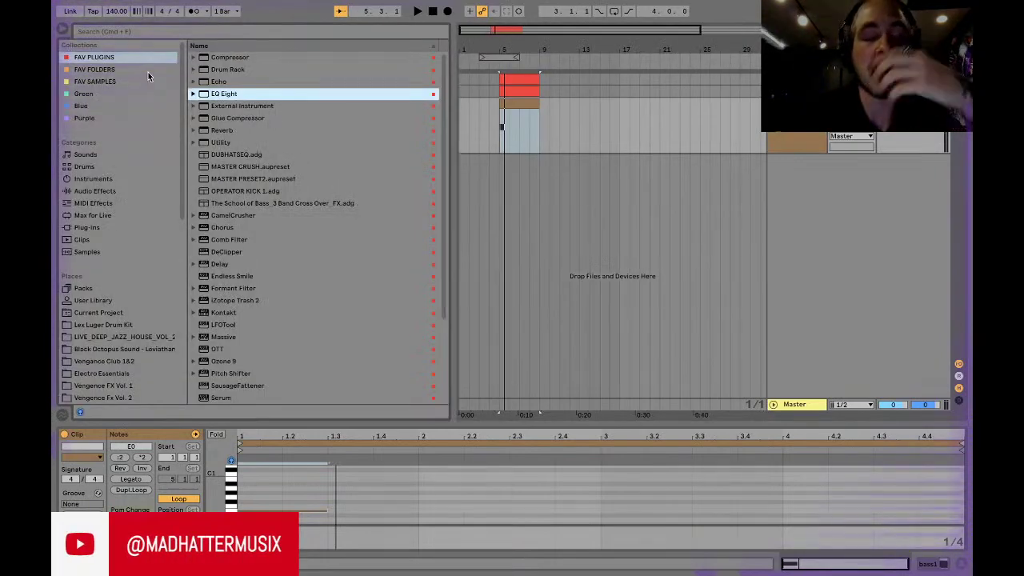
pyautogui.click(62, 31)
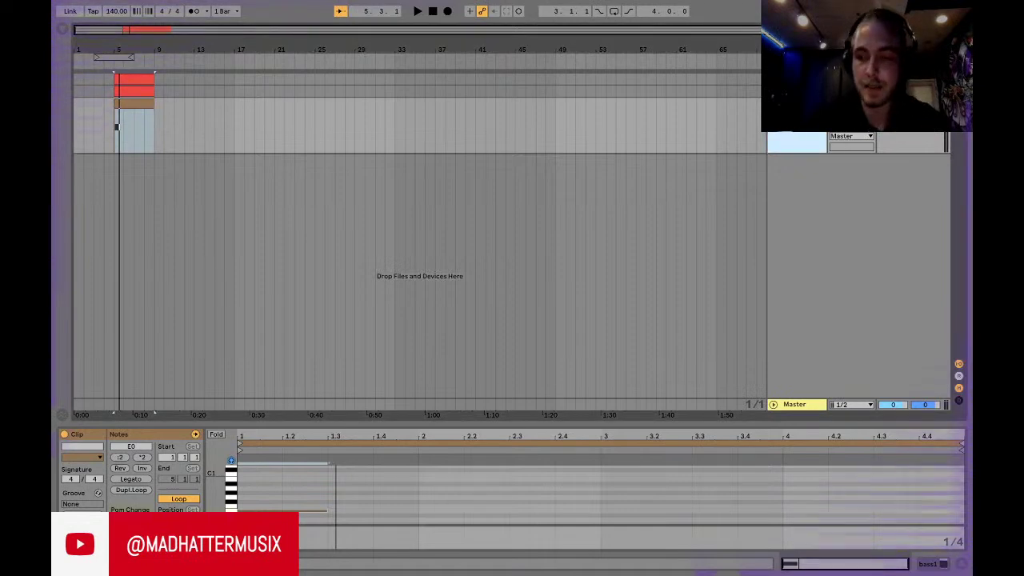
pyautogui.press('super+shift+r')
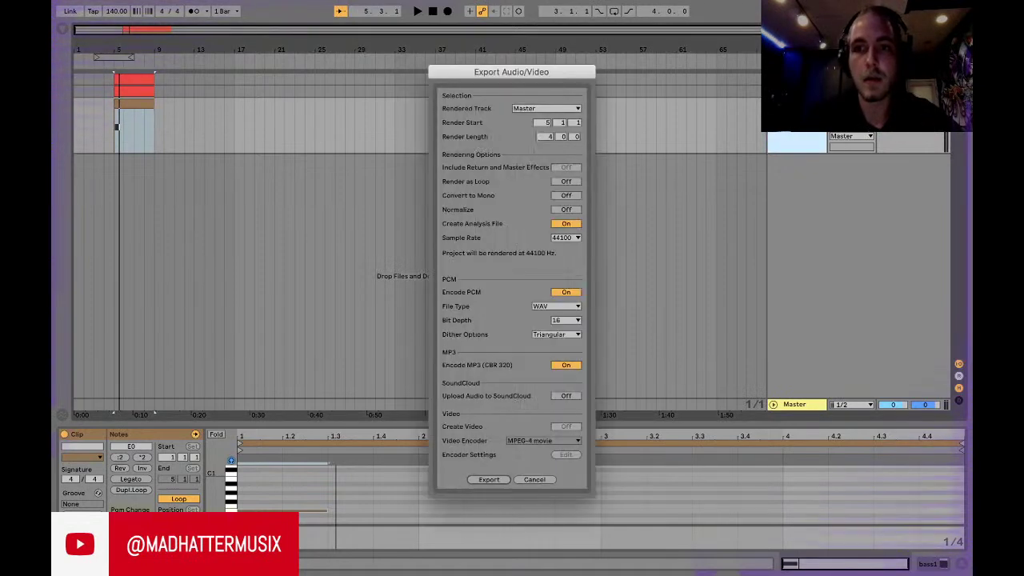
pyautogui.click(535, 479)
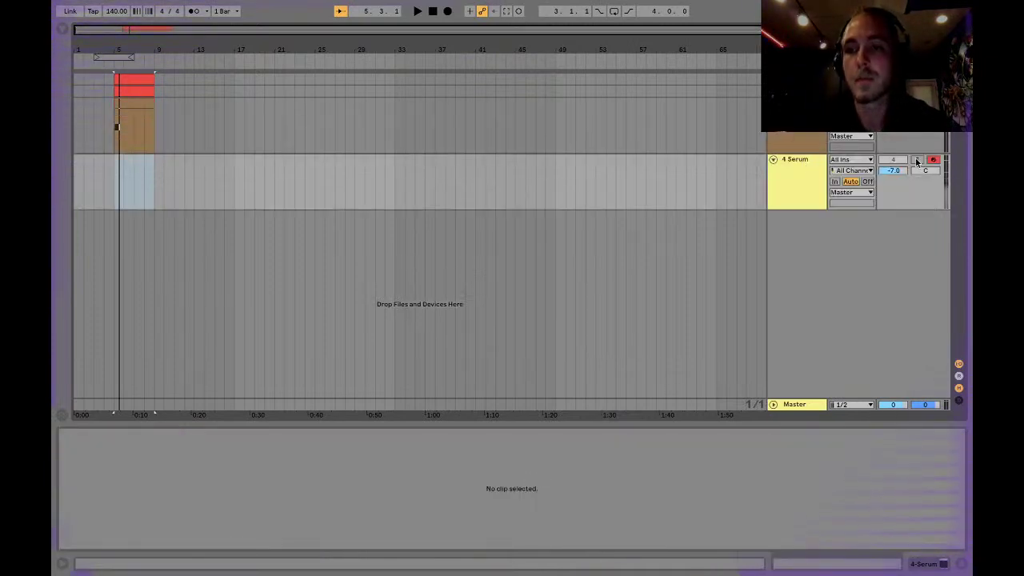
# Step: Solo the new 4 Serum track and shift the computer keyboard's octave to try notes on it
pyautogui.press('z')
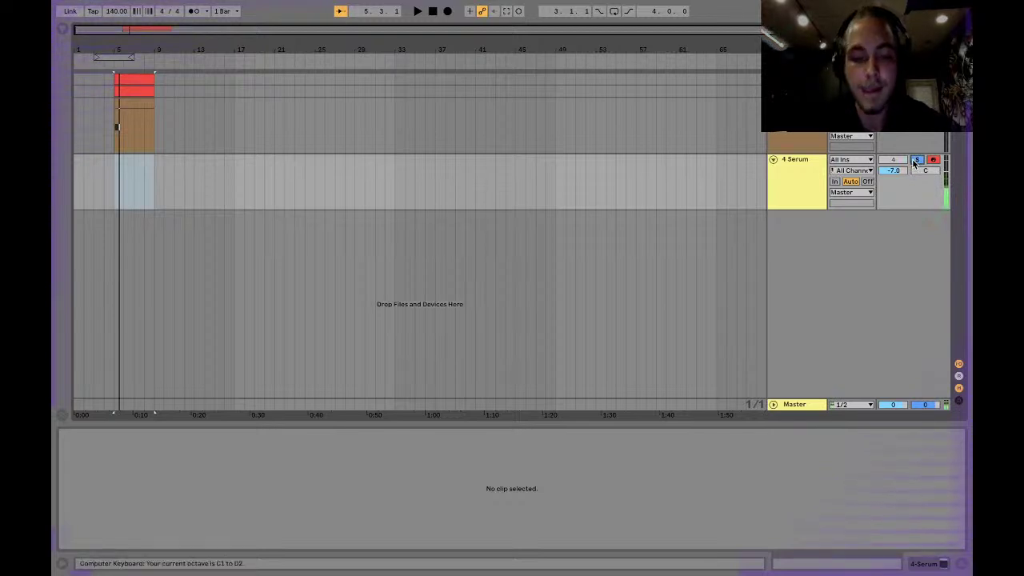
pyautogui.press('x')
pyautogui.click(788, 176)
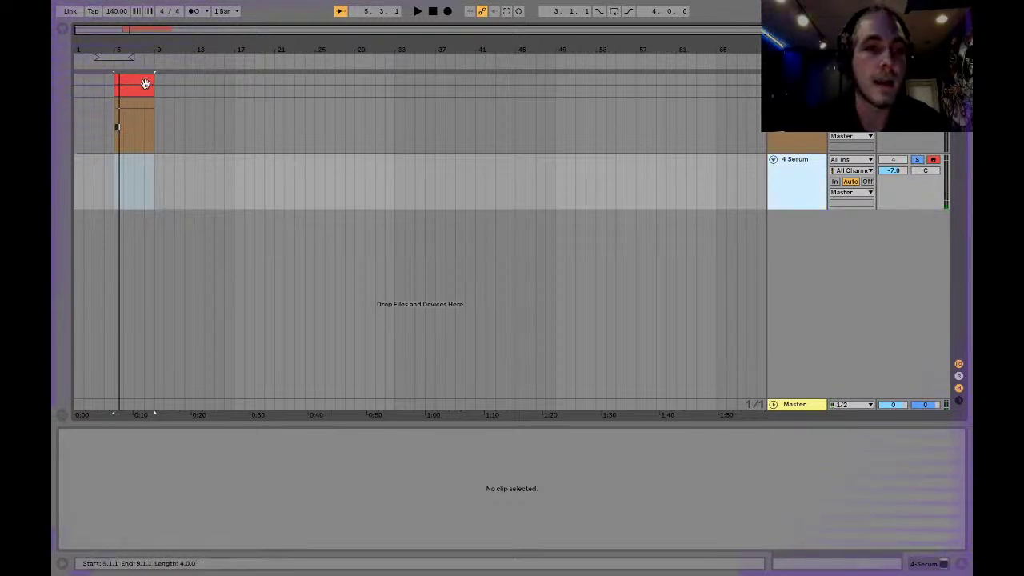
# Step: Find the COMB BASS folder in the favourite folders and preview MH COMBBASS3.aif and MH COMBBASS6.aif
pyautogui.click(62, 28)
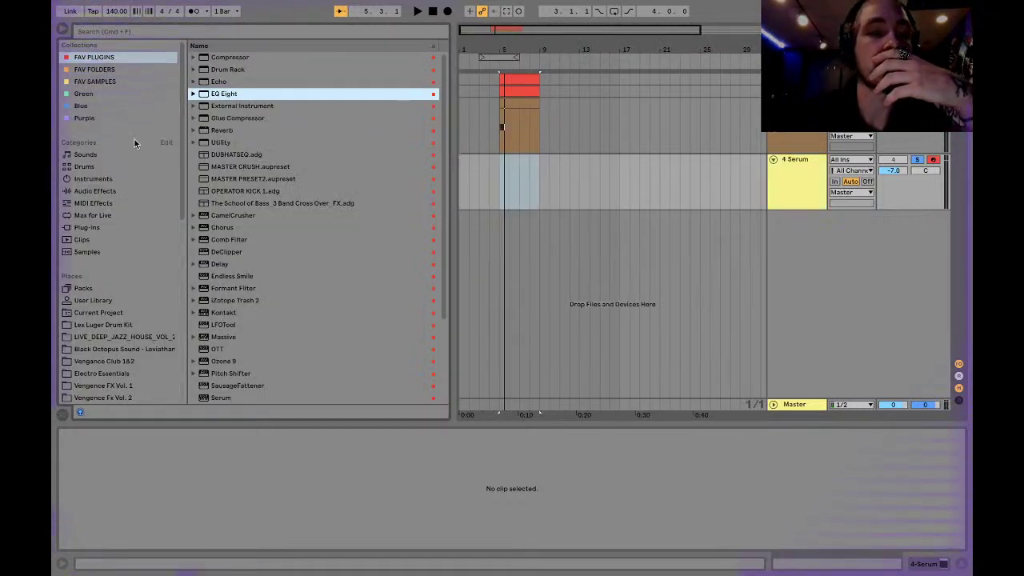
pyautogui.click(106, 81)
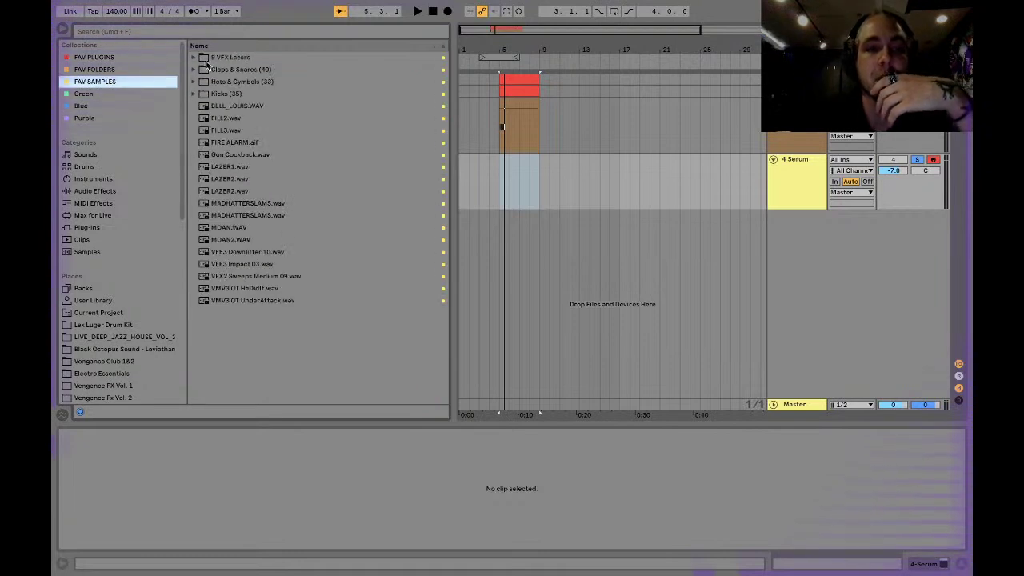
pyautogui.click(104, 69)
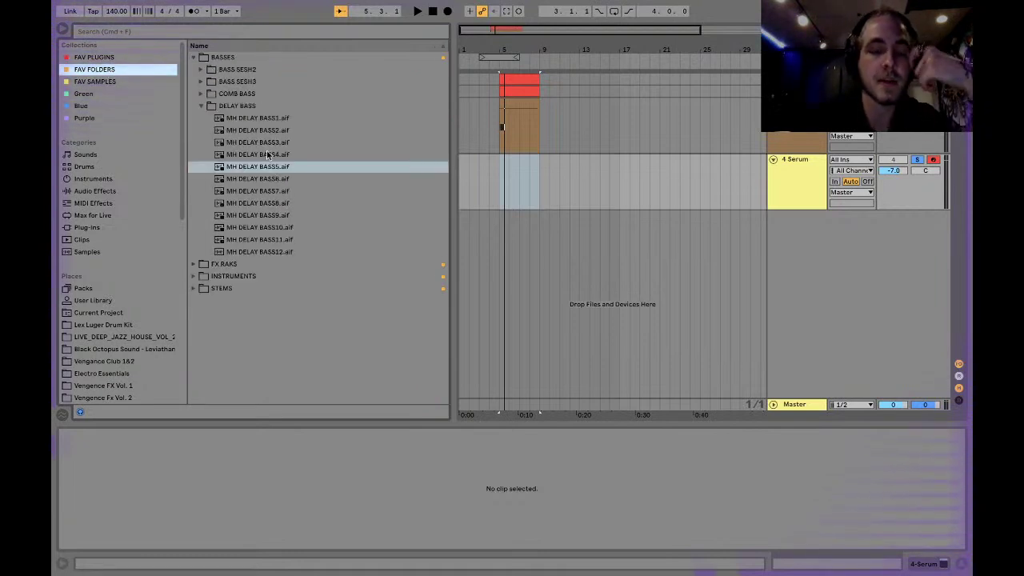
pyautogui.click(200, 106)
pyautogui.click(200, 94)
pyautogui.click(248, 130)
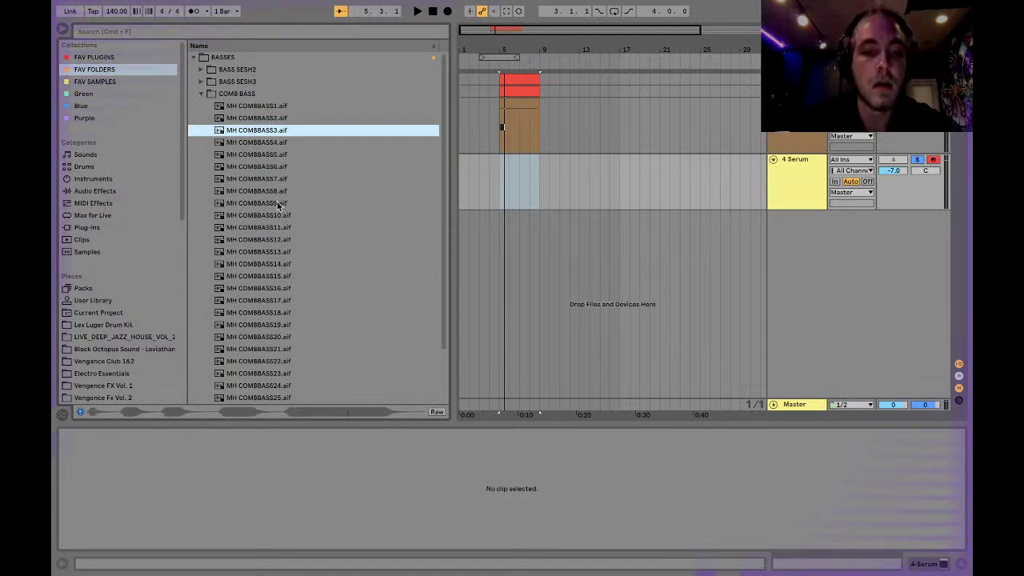
pyautogui.click(273, 168)
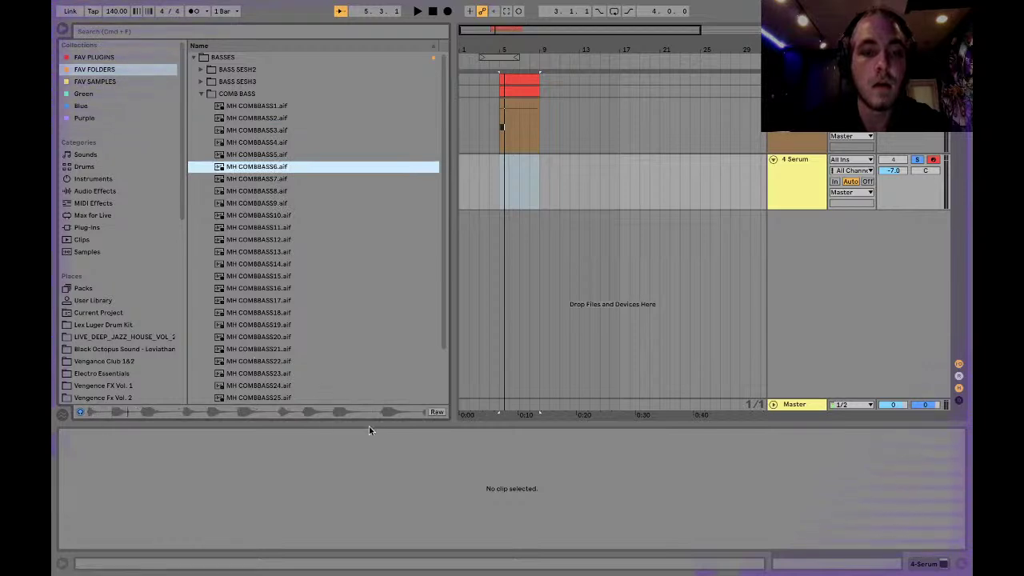
# Step: Preview several comb bass samples and place MH COMBBASS19.aif on a new audio track below Serum, starting at bar 8
pyautogui.click(269, 192)
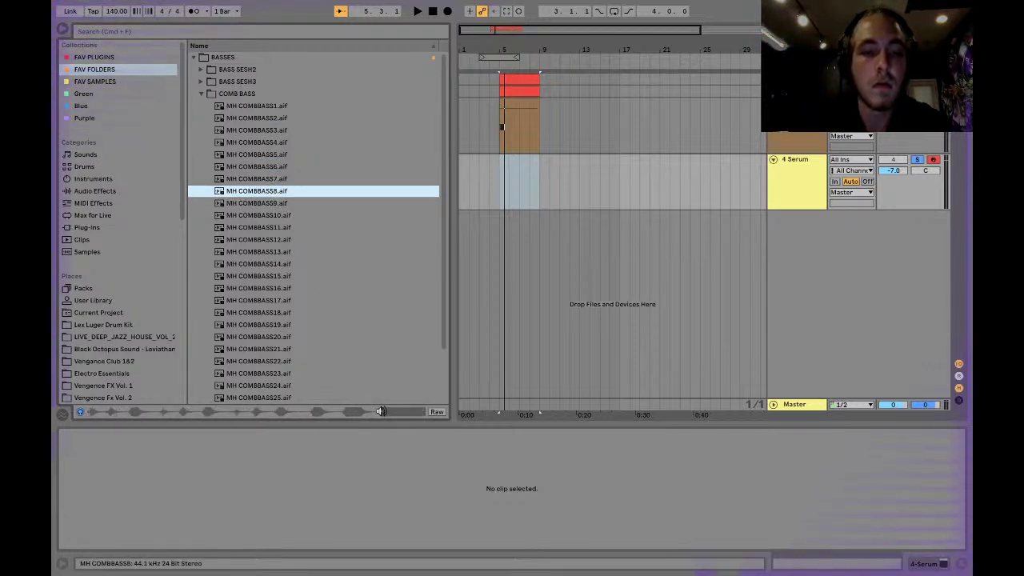
pyautogui.click(286, 203)
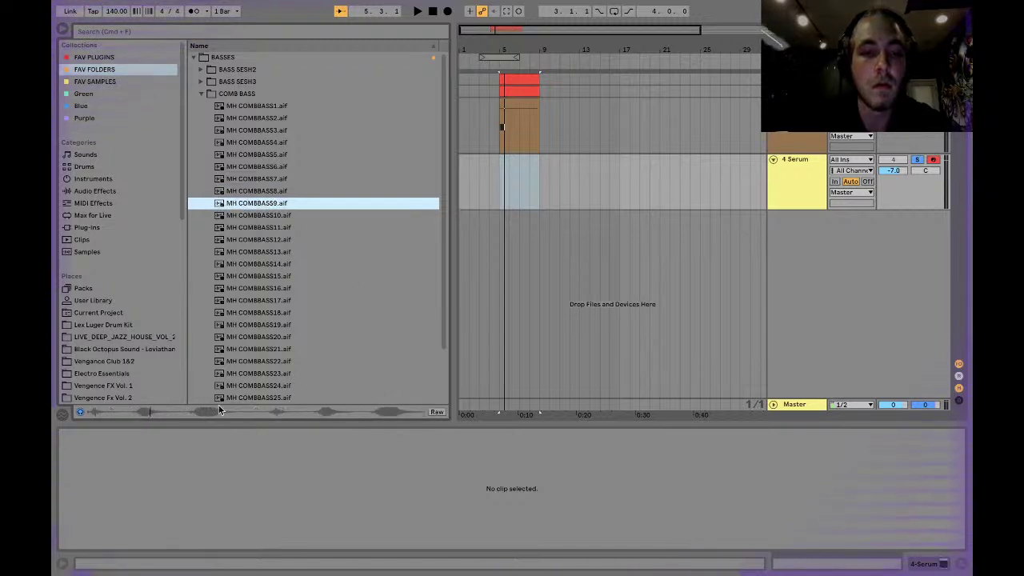
pyautogui.click(276, 302)
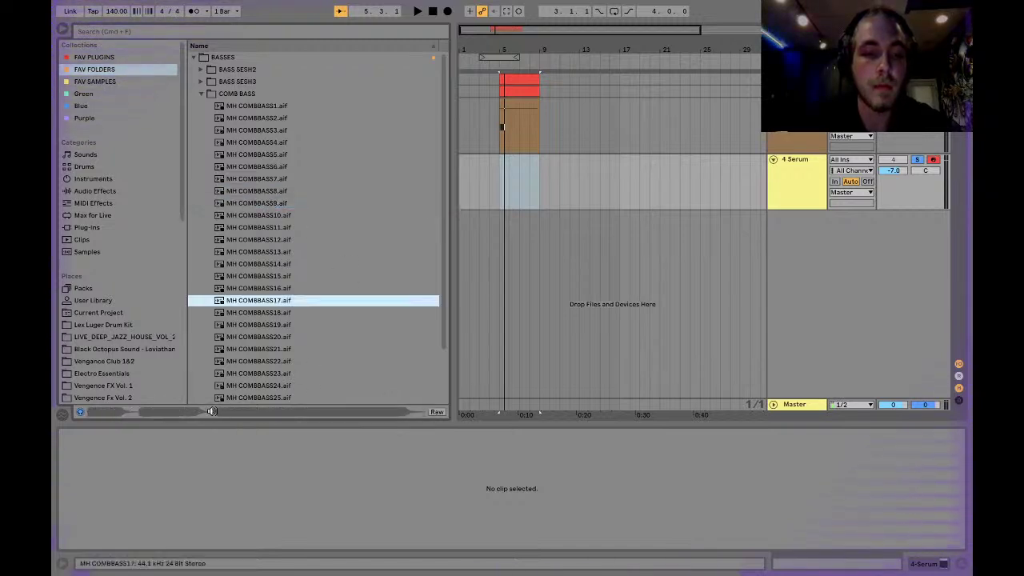
pyautogui.click(280, 326)
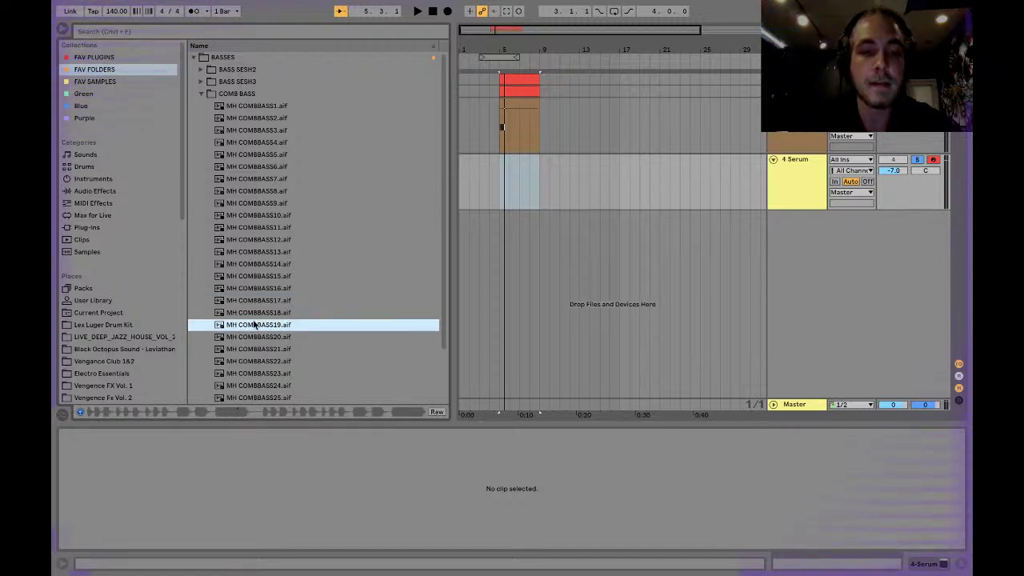
pyautogui.moveTo(462, 280); pyautogui.dragTo(525, 256)
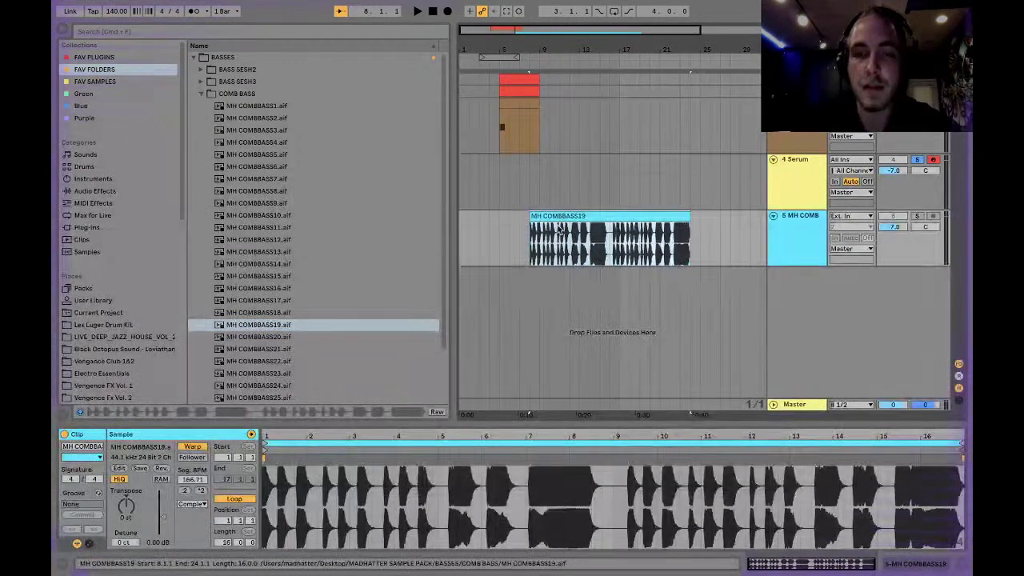
# Step: Set the clip's start at the long sustained note near 7.1 and turn off its warping
pyautogui.click(530, 456)
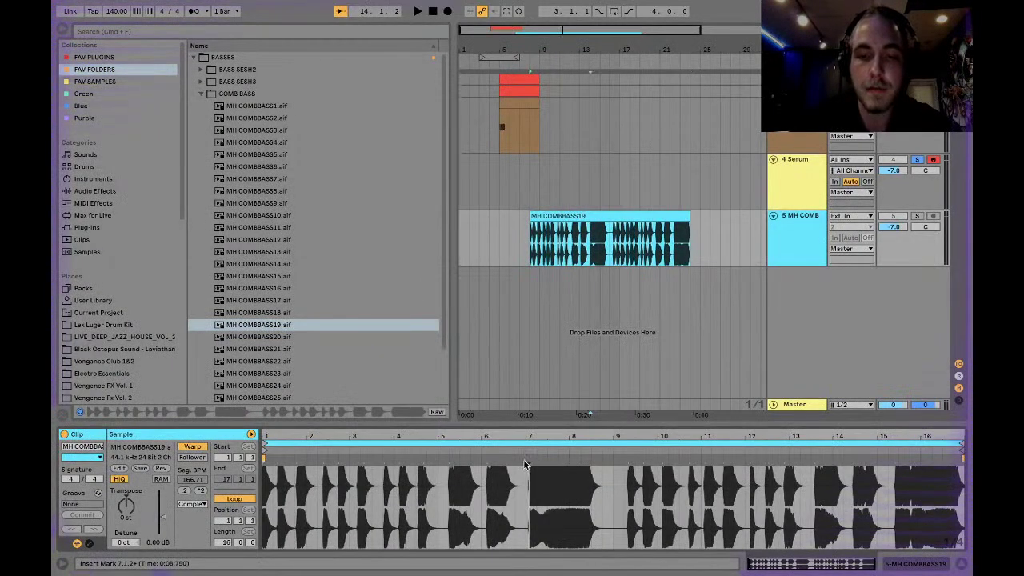
pyautogui.rightClick(525, 464)
pyautogui.click(525, 310)
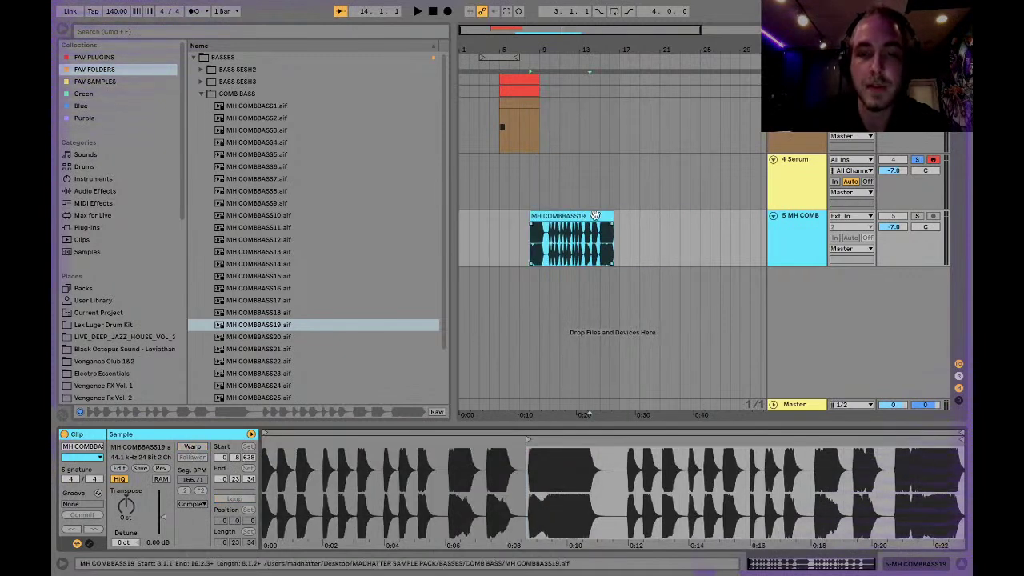
pyautogui.click(194, 447)
# Step: Shorten the MH COMBBASS19 clip to end at 9.4.1, keeping only the sustained note
pyautogui.moveTo(557, 222); pyautogui.dragTo(548, 222)
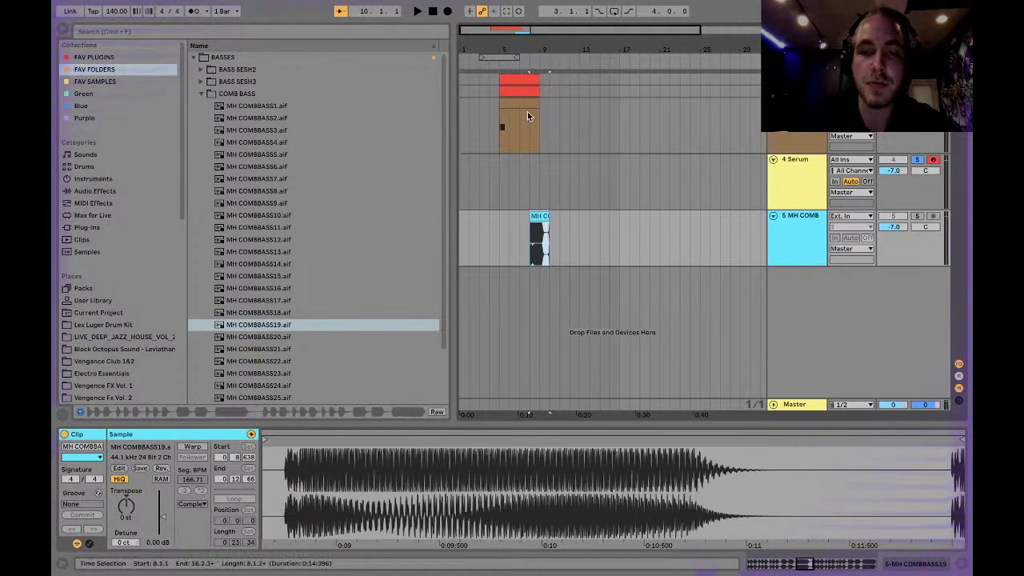
pyautogui.press('+')
pyautogui.press('+')
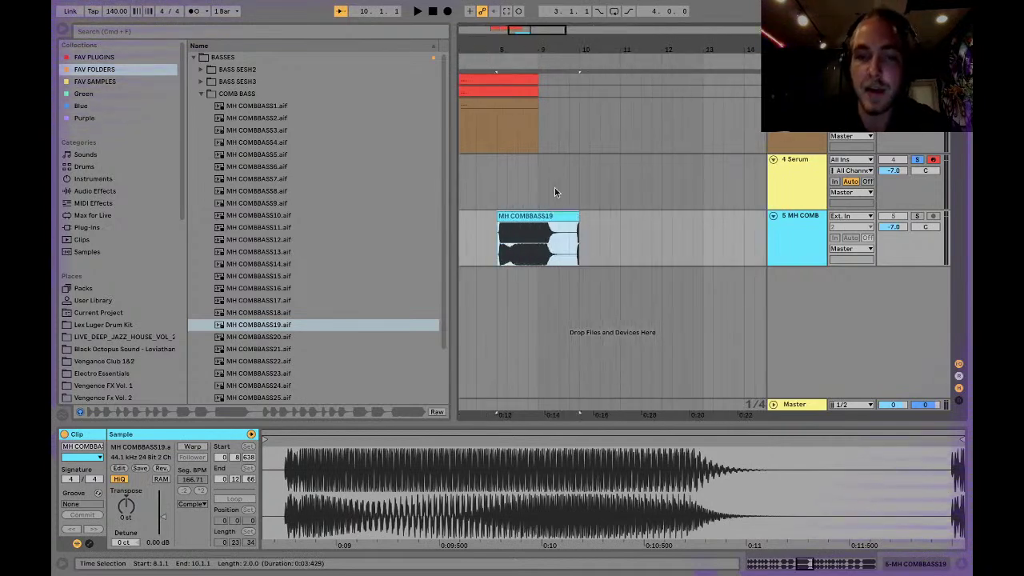
pyautogui.moveTo(579, 220); pyautogui.dragTo(569, 220)
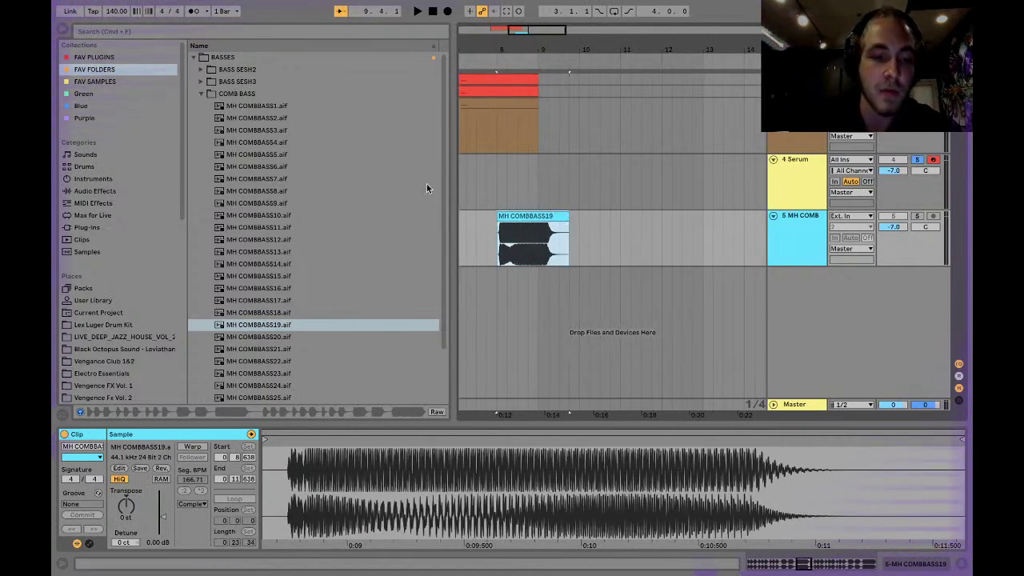
# Step: Solo the MH COMB track and trim the clip's start to 8.1.2, cutting off the silent lead-in
pyautogui.press('space')
pyautogui.click(917, 218)
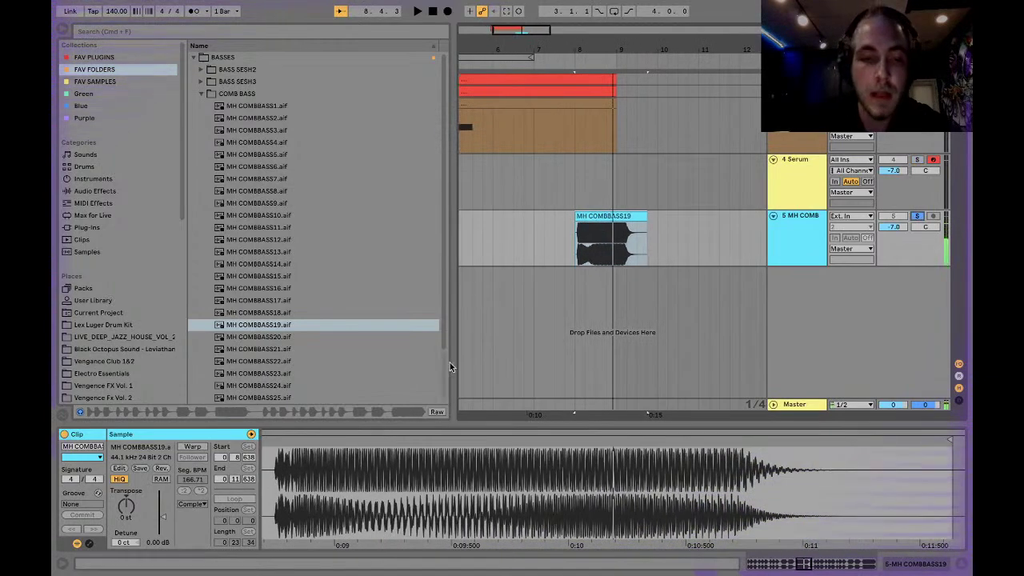
pyautogui.click(597, 217)
pyautogui.press('z')
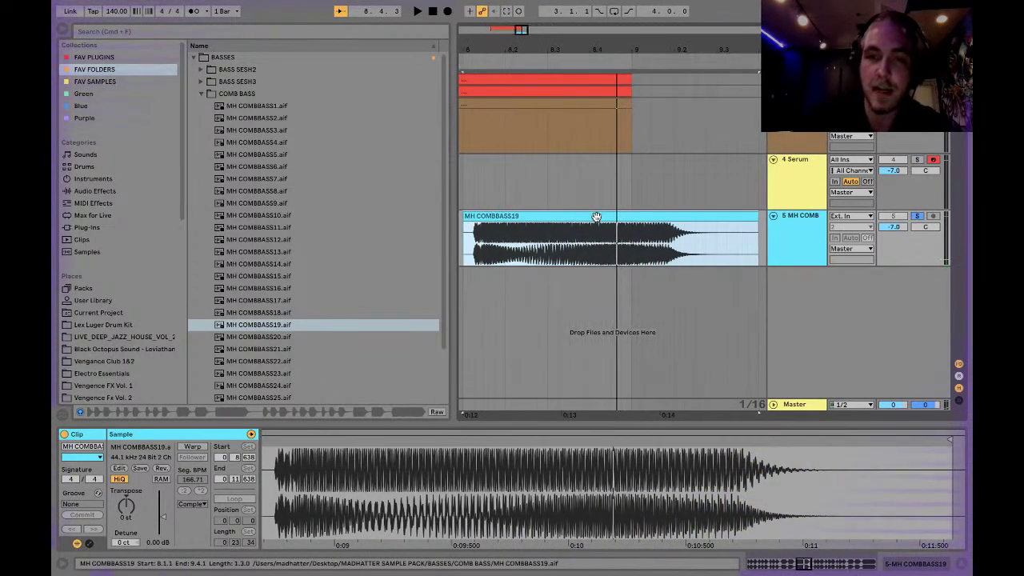
pyautogui.hscroll(-3, 597, 217)
pyautogui.moveTo(520, 216); pyautogui.dragTo(539, 224)
# Step: Play back the trimmed clip and move it back to start at 8.1.1
pyautogui.press('space')
pyautogui.press('space')
pyautogui.press('space')
pyautogui.press('space')
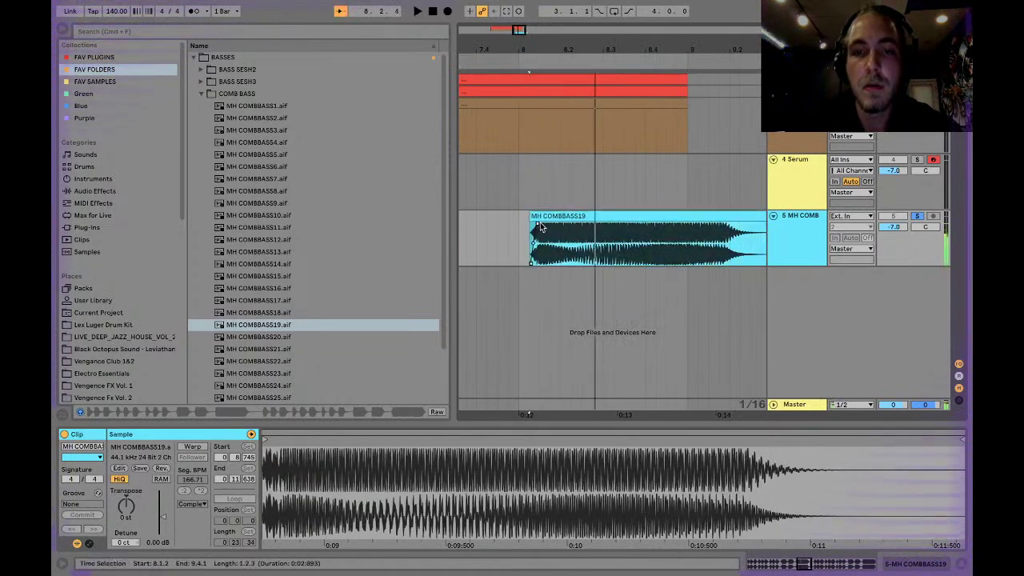
pyautogui.press('space')
pyautogui.press('space')
pyautogui.moveTo(599, 215)
pyautogui.mouseDown()
pyautogui.moveTo(579, 218)
pyautogui.moveTo(610, 227)
pyautogui.mouseUp()
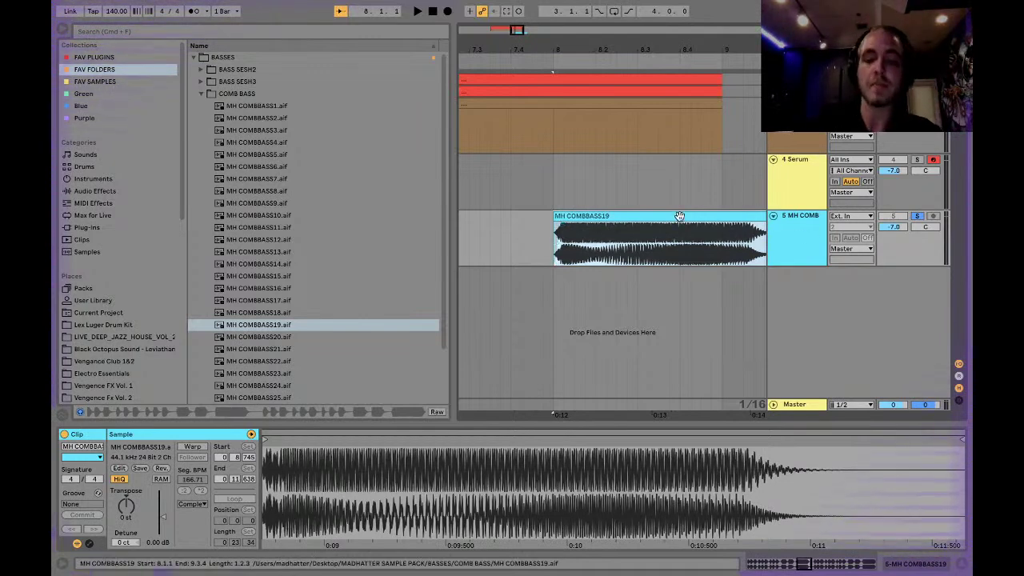
# Step: Consolidate the bass clip into a new sample and reset its gain to 0.00 dB
pyautogui.press('super+j')
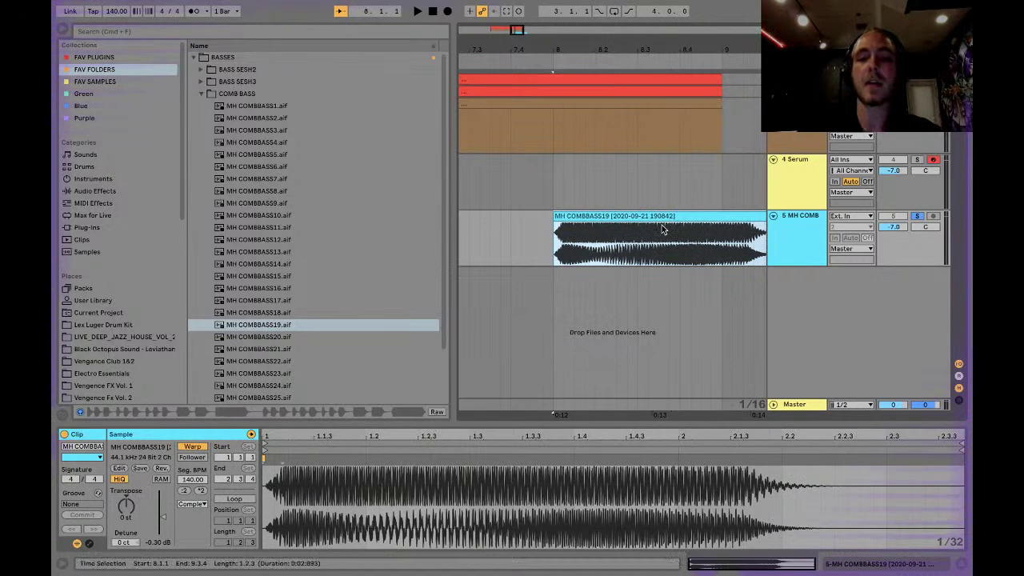
pyautogui.doubleClick(162, 517)
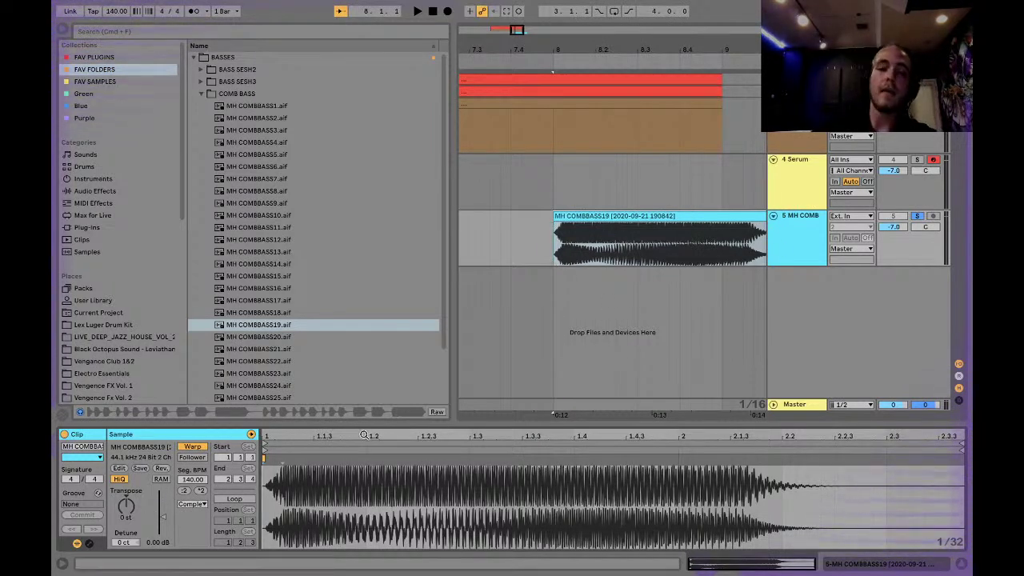
# Step: Change the consolidated clip's warp mode to Texture and play it back
pyautogui.click(197, 505)
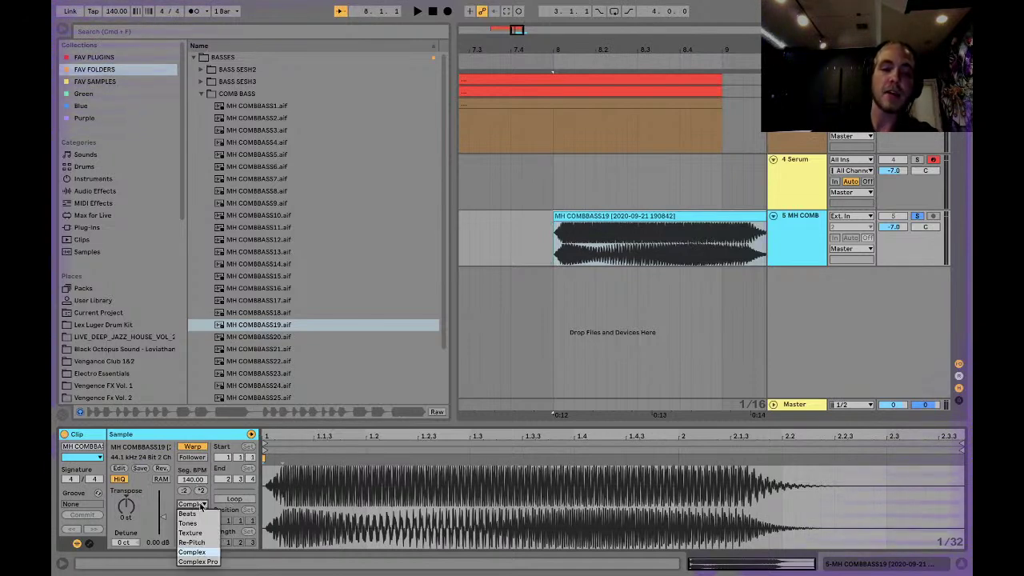
pyautogui.click(198, 533)
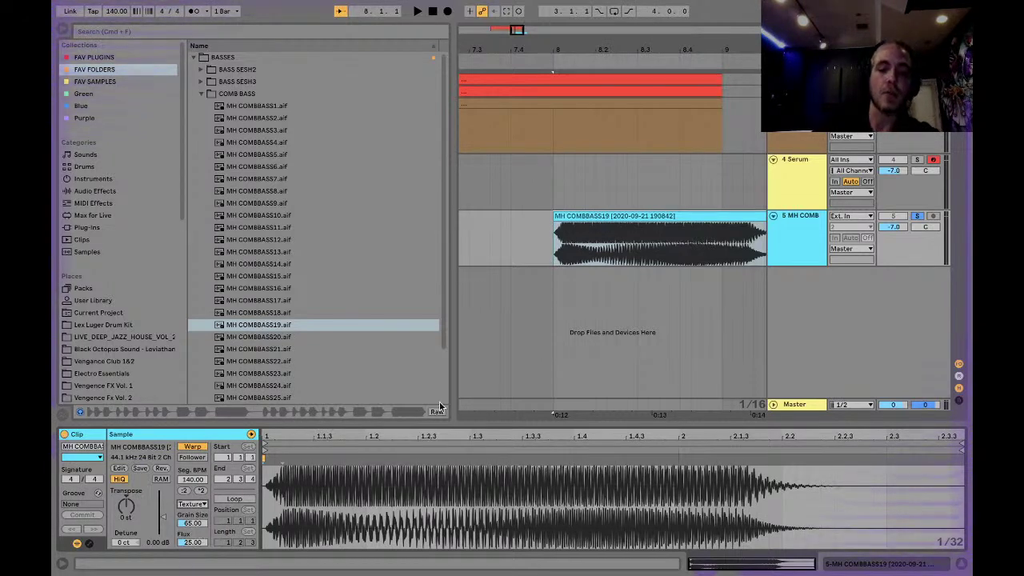
pyautogui.press('space')
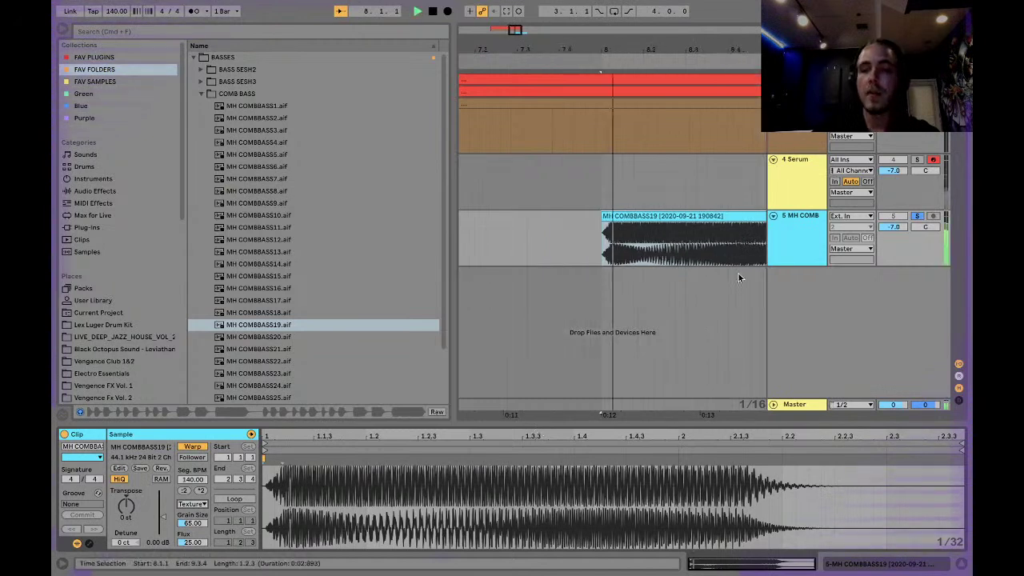
pyautogui.press('space')
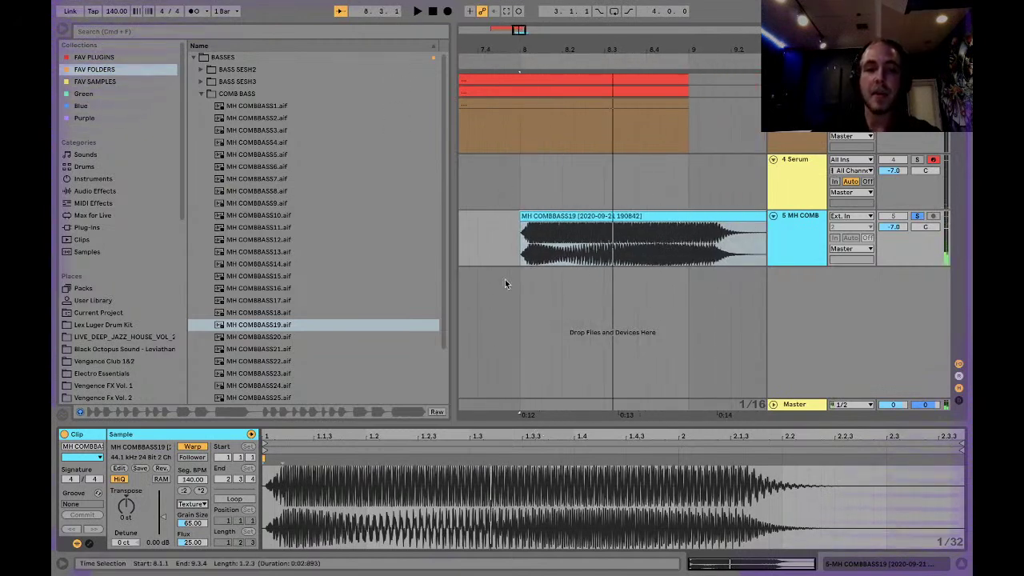
# Step: Try a warp marker moved to about 1.2.3 with grain size 10.16 and flux 3.12, playing back the result
pyautogui.click(462, 462)
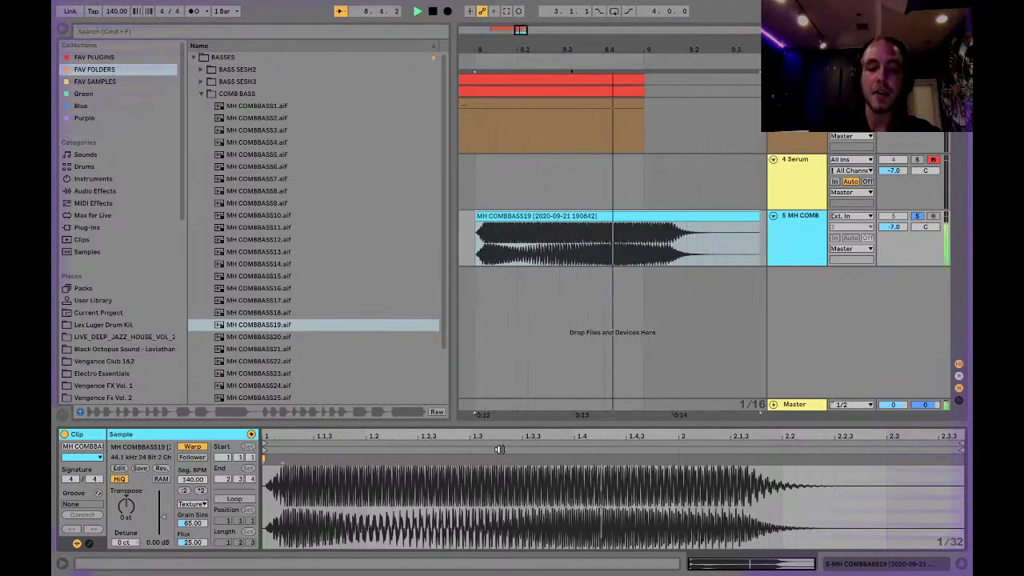
pyautogui.moveTo(462, 462)
pyautogui.mouseDown()
pyautogui.moveTo(677, 467)
pyautogui.moveTo(431, 471)
pyautogui.mouseUp()
pyautogui.press('space')
pyautogui.press('space')
pyautogui.moveTo(192, 524); pyautogui.dragTo(193, 568)
pyautogui.press('space')
pyautogui.press('space')
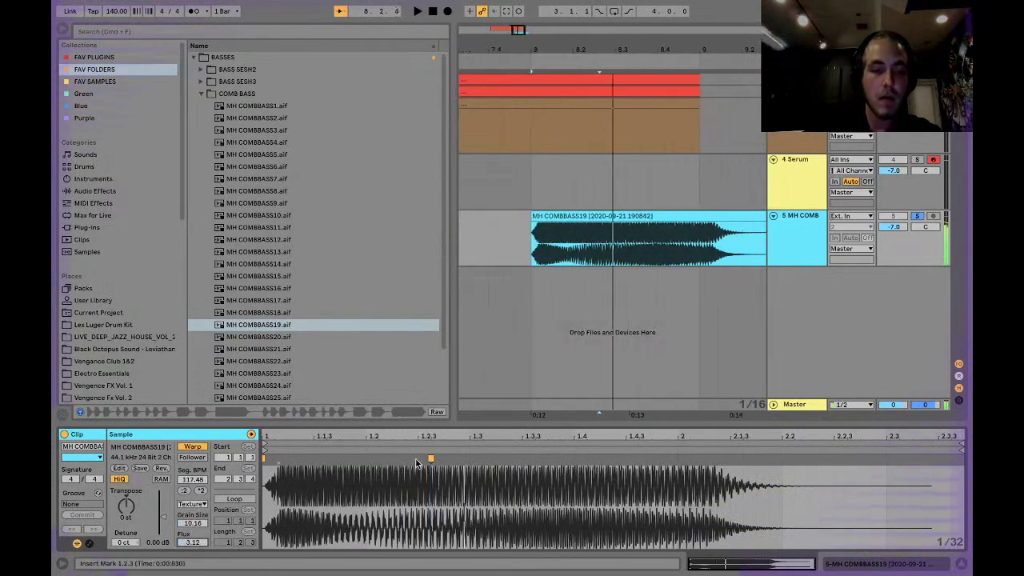
# Step: Try stretching the clip by moving its warp marker to about 1.4, and undo the warp marker and grain changes
pyautogui.moveTo(431, 462)
pyautogui.mouseDown()
pyautogui.moveTo(345, 472)
pyautogui.moveTo(557, 461)
pyautogui.mouseUp()
pyautogui.doubleClick(561, 458)
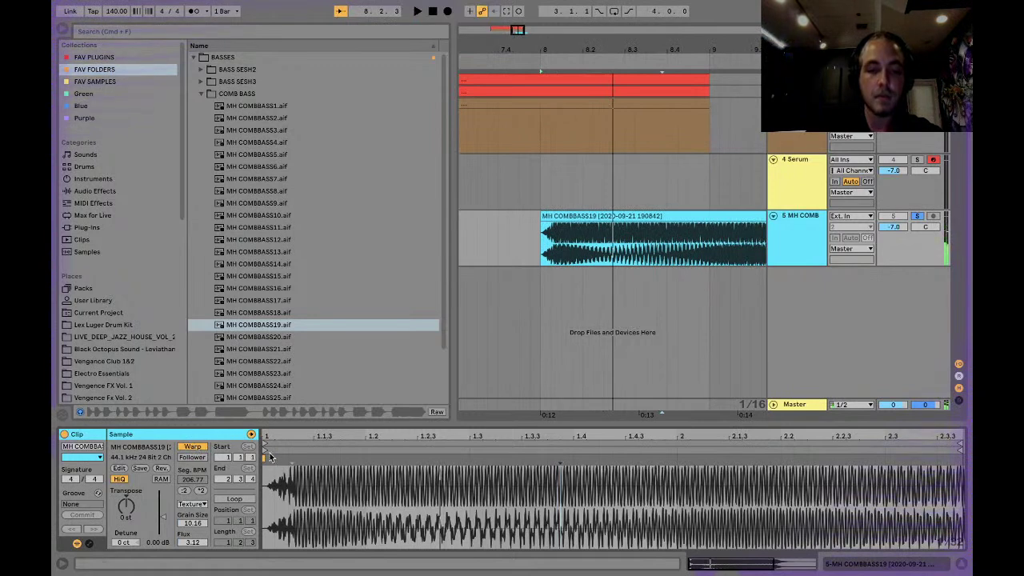
pyautogui.press('super+z')
pyautogui.press('super+z')
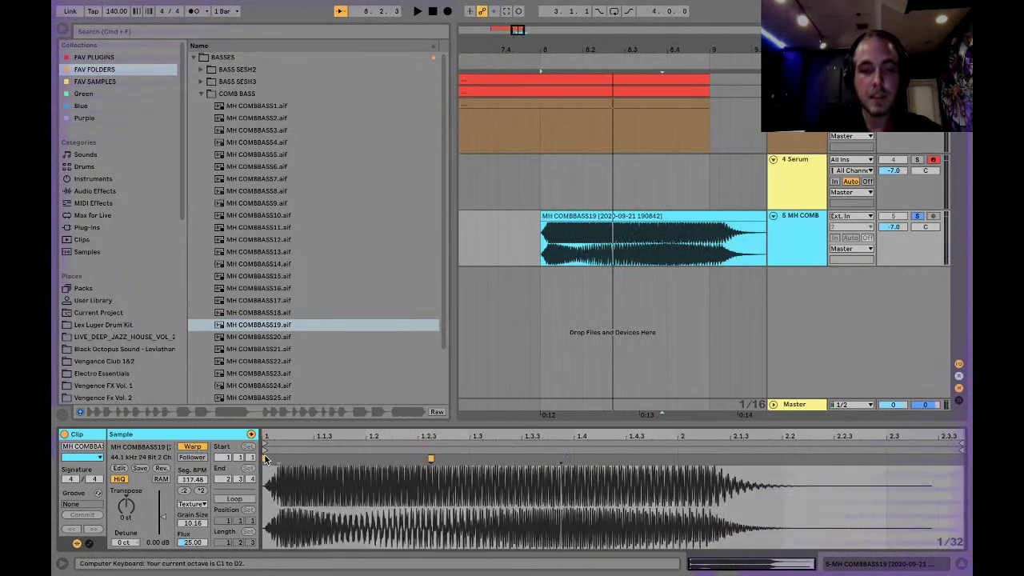
pyautogui.press('super+z')
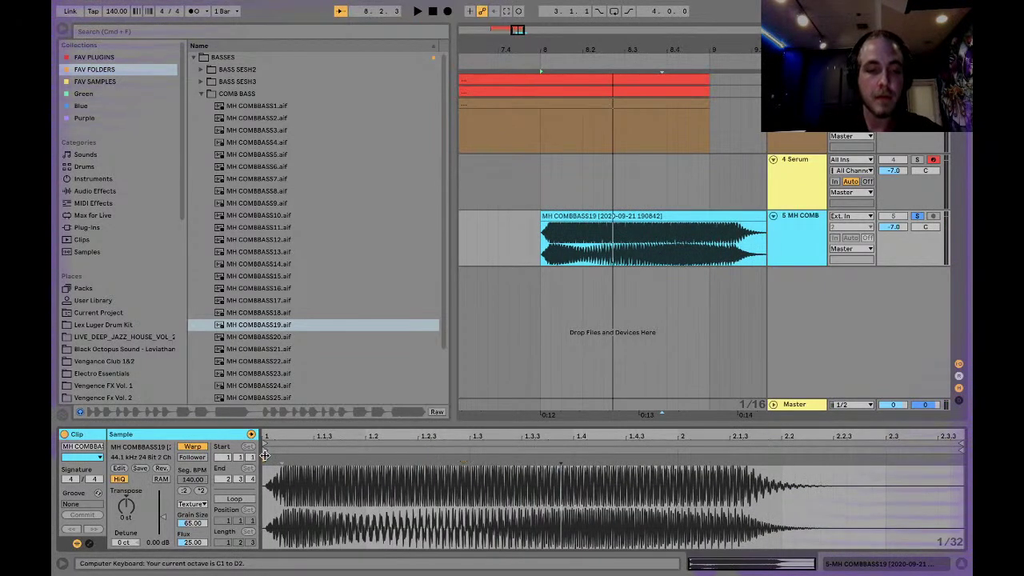
# Step: Double the clip's segment tempo to 280 BPM and lower the Texture grain size to 12.20 and flux to 0.00
pyautogui.click(201, 491)
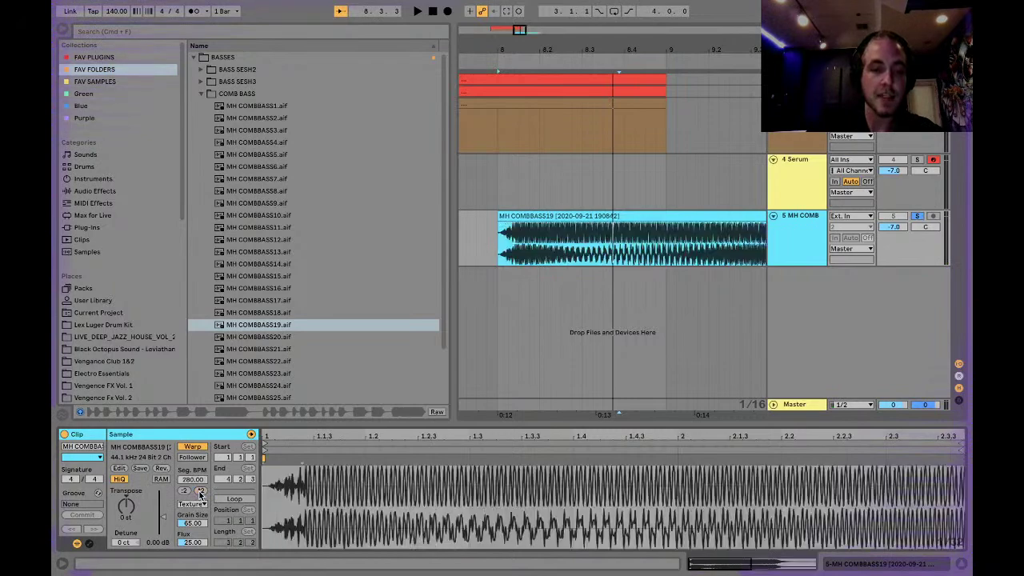
pyautogui.moveTo(195, 525); pyautogui.dragTo(194, 565)
pyautogui.press('space')
pyautogui.press('space')
pyautogui.press('space')
pyautogui.press('space')
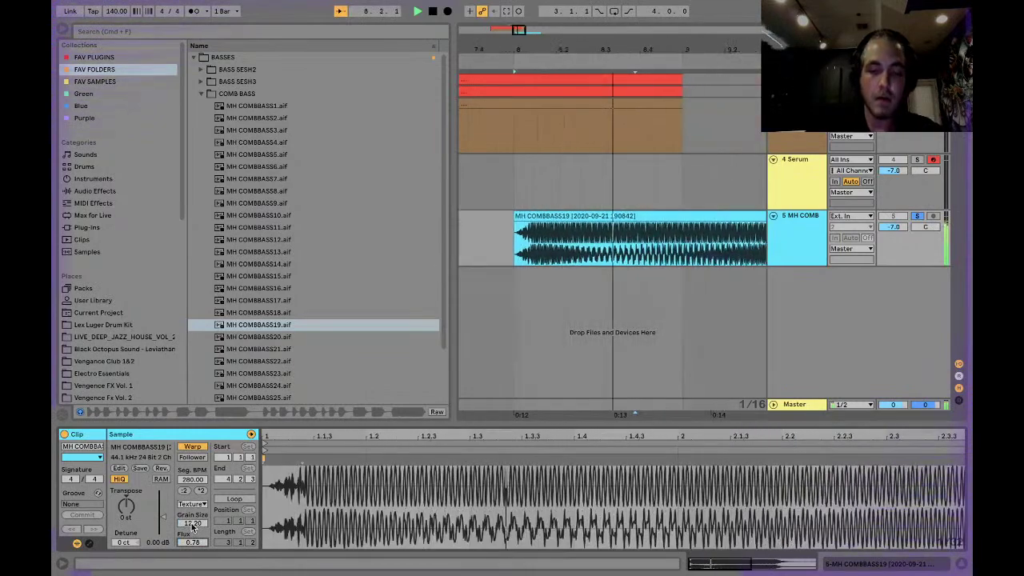
pyautogui.press('space')
pyautogui.rightClick(192, 526)
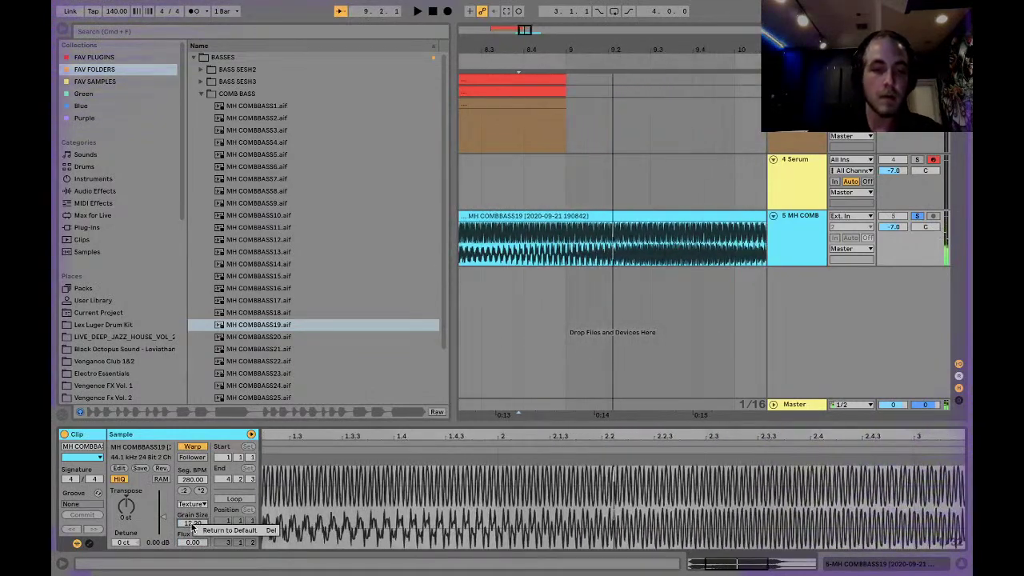
pyautogui.click(192, 528)
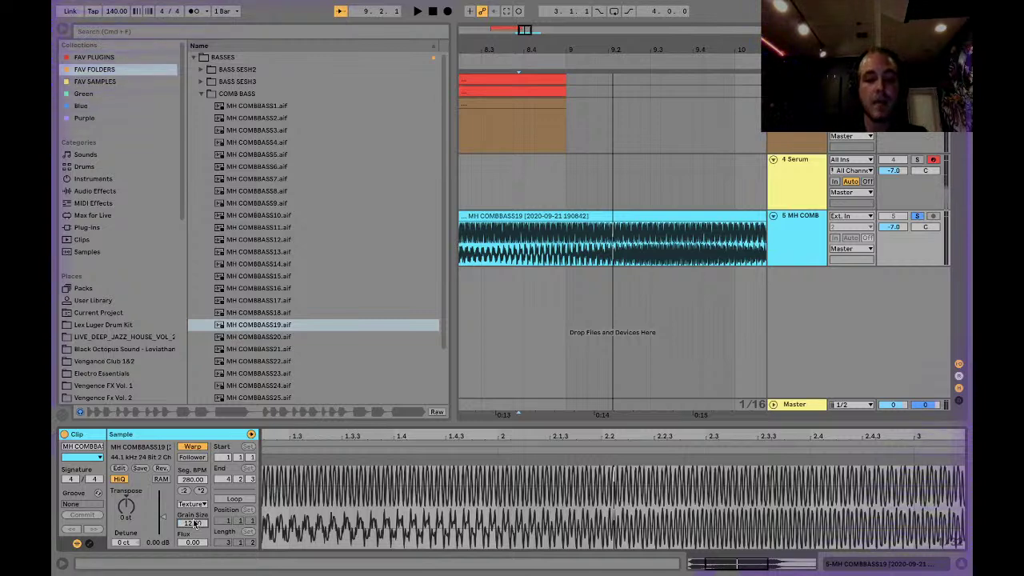
# Step: Raise the clip's grain size to about 55.02 while playing it back
pyautogui.press('space')
pyautogui.press('space')
pyautogui.moveTo(194, 524); pyautogui.dragTo(195, 479)
pyautogui.press('space')
pyautogui.press('space')
pyautogui.press('space')
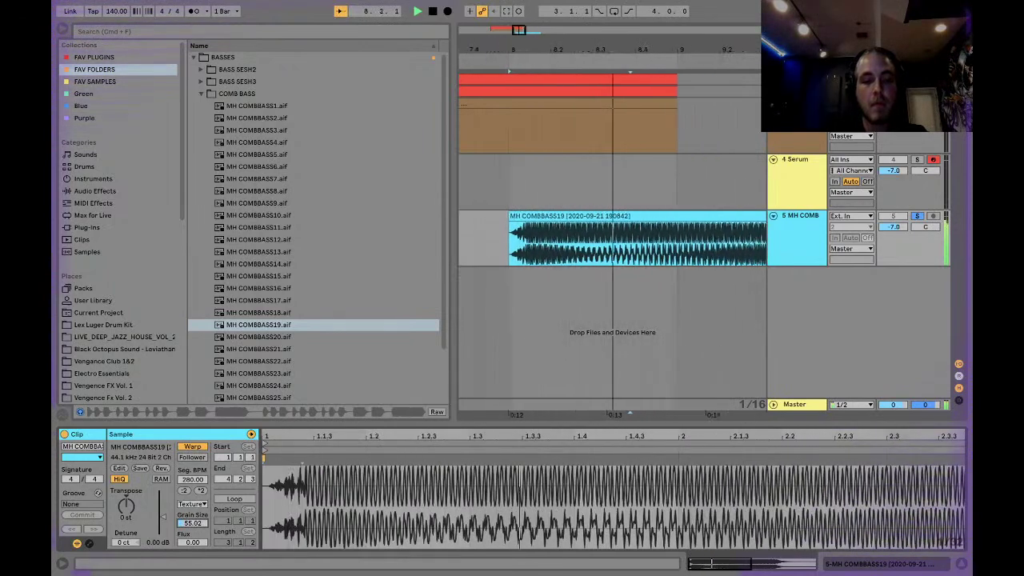
# Step: Set the clip's grain size to about 18.31 and play back the stretched bass
pyautogui.moveTo(193, 524); pyautogui.dragTo(193, 536)
pyautogui.press('space')
pyautogui.press('space')
pyautogui.press('space')
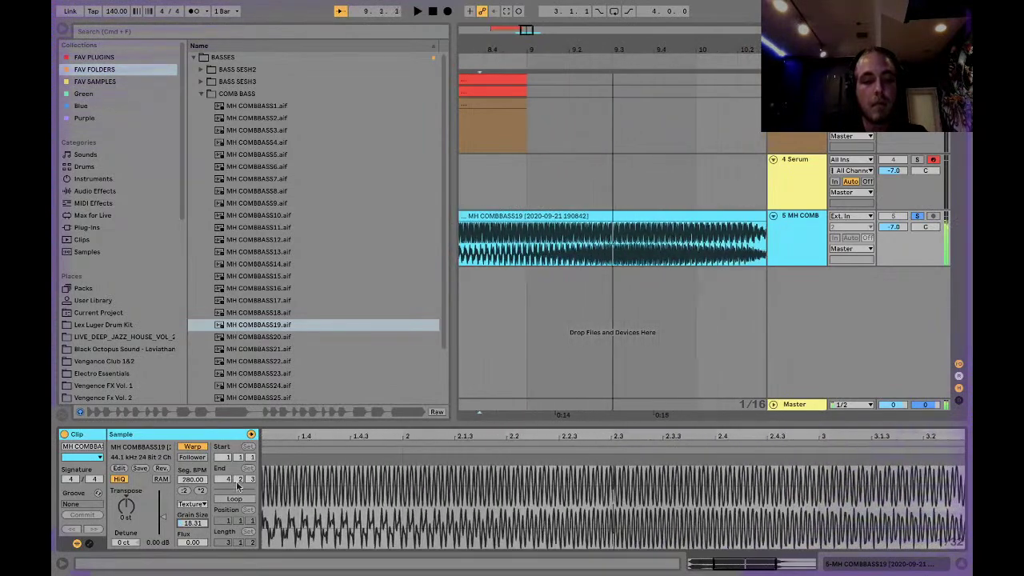
# Step: Preview and place MH COMBBASS24.aif on the MH COMB track at 8.3.4 and set its start at the long sustained note
pyautogui.scroll(-3, 268, 352)
pyautogui.click(282, 324)
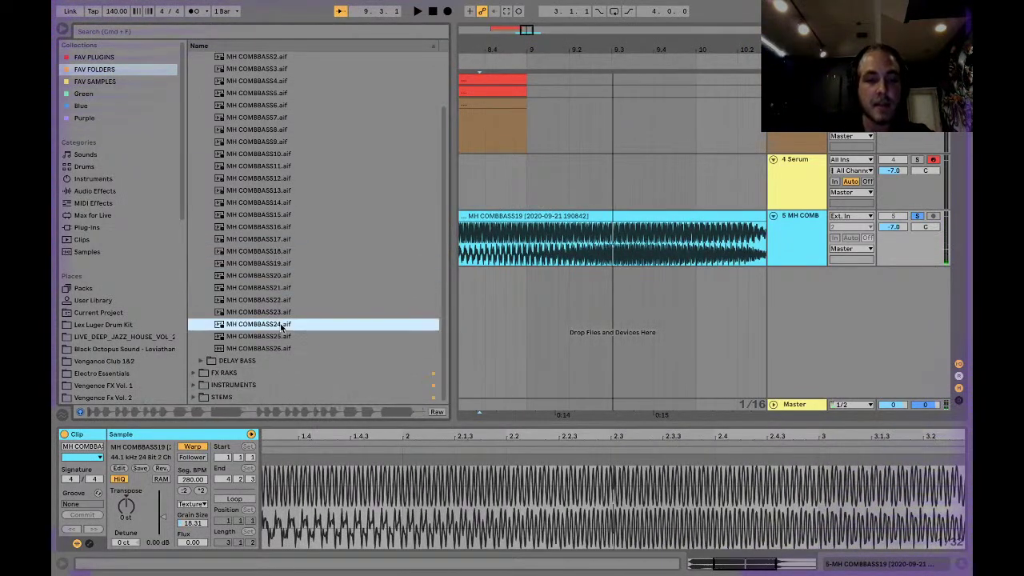
pyautogui.click(215, 411)
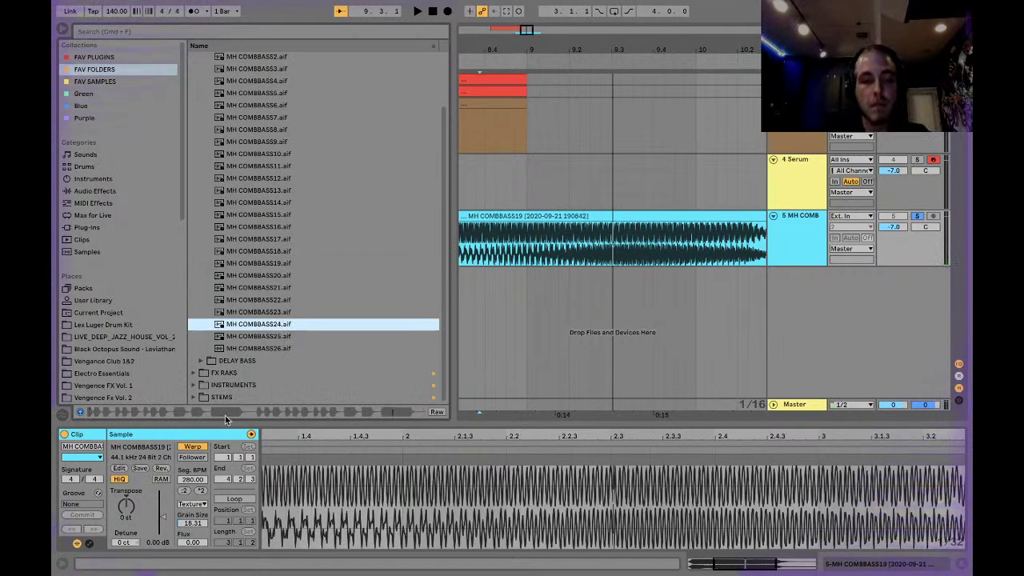
pyautogui.moveTo(424, 290); pyautogui.dragTo(490, 228)
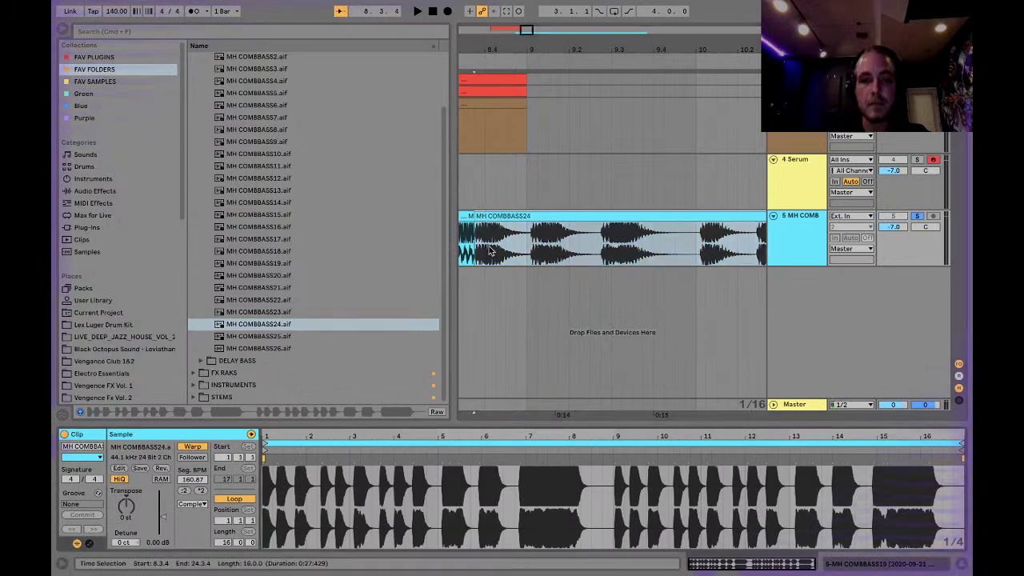
pyautogui.rightClick(516, 463)
pyautogui.click(548, 309)
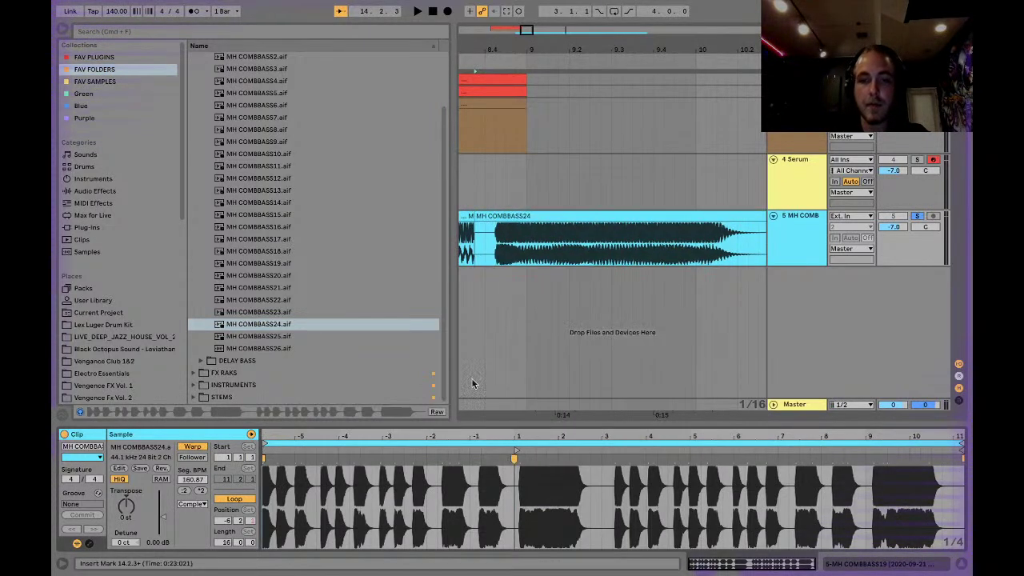
# Step: Turn off the MH COMBBASS24 clip's warping and delete the audio before it on the MH COMB track, from 8.1.1 to 8.3.4
pyautogui.click(191, 447)
pyautogui.hscroll(-3, 520, 219)
pyautogui.hscroll(1, 520, 219)
pyautogui.click(515, 216)
pyautogui.press('Delete')
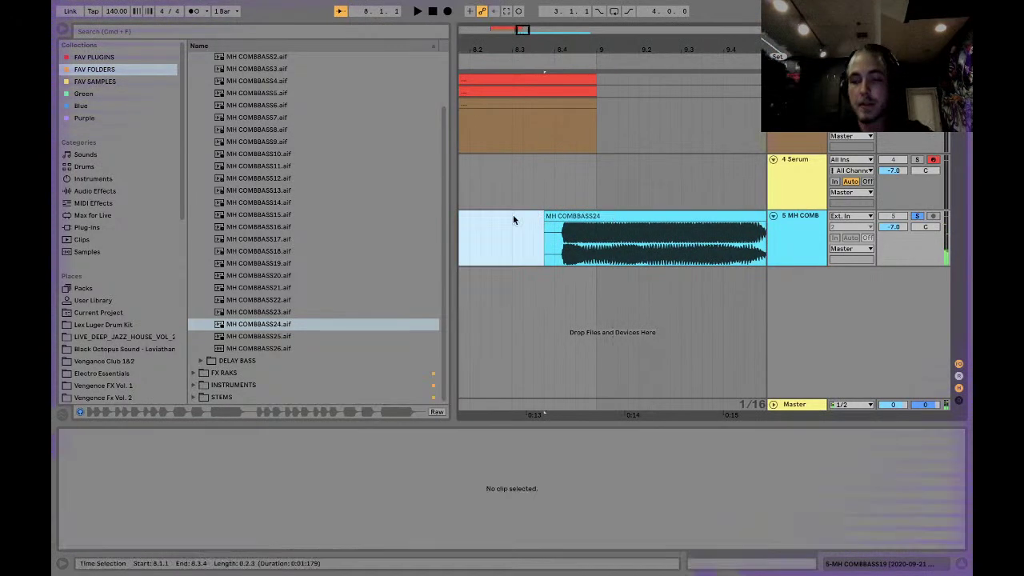
# Step: Toggle warping on the remaining MH COMBBASS24 clip until its segment tempo resets to 140 BPM
pyautogui.click(576, 217)
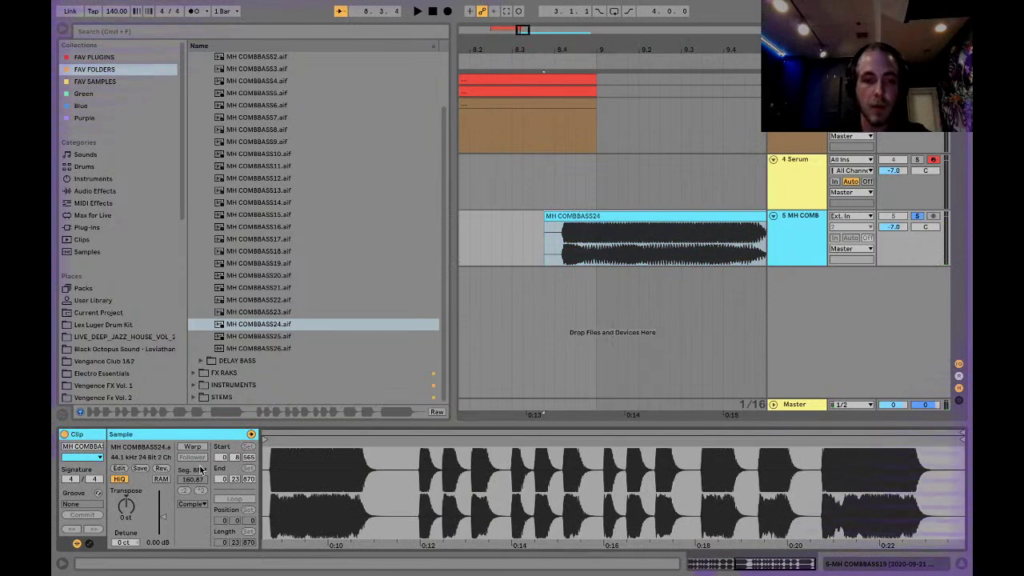
pyautogui.click(198, 448)
pyautogui.click(408, 327)
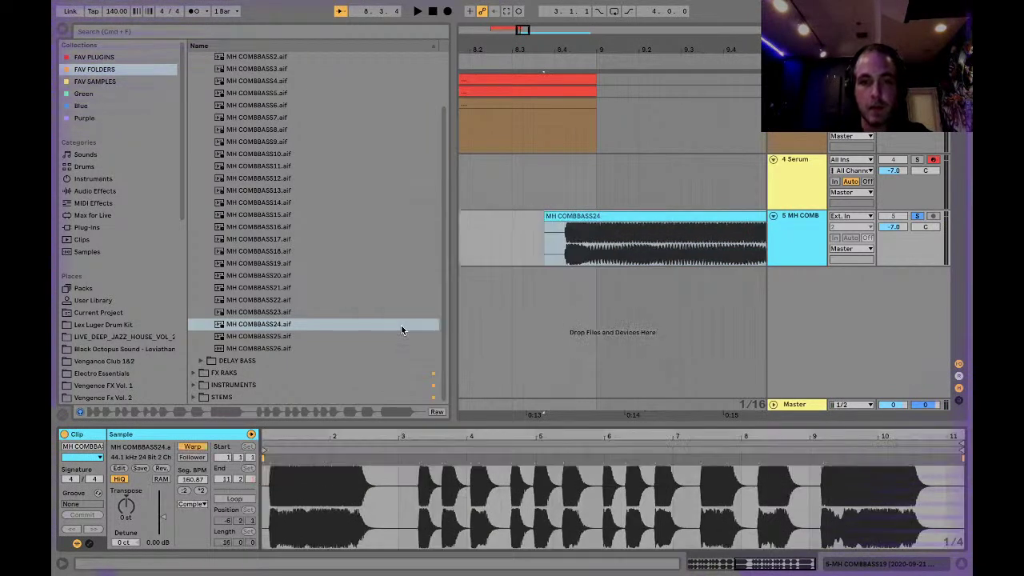
pyautogui.click(193, 447)
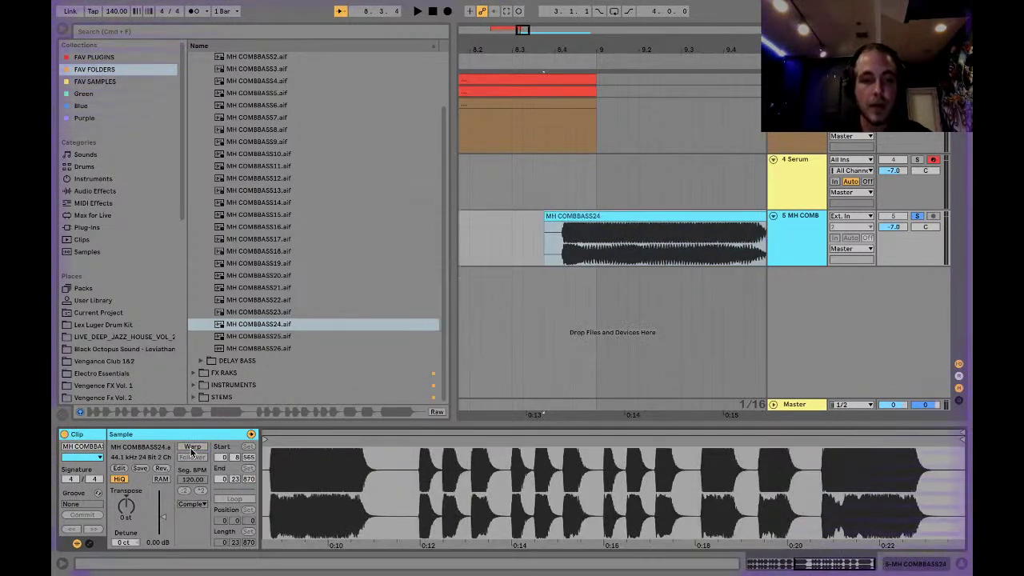
pyautogui.click(192, 446)
pyautogui.click(603, 327)
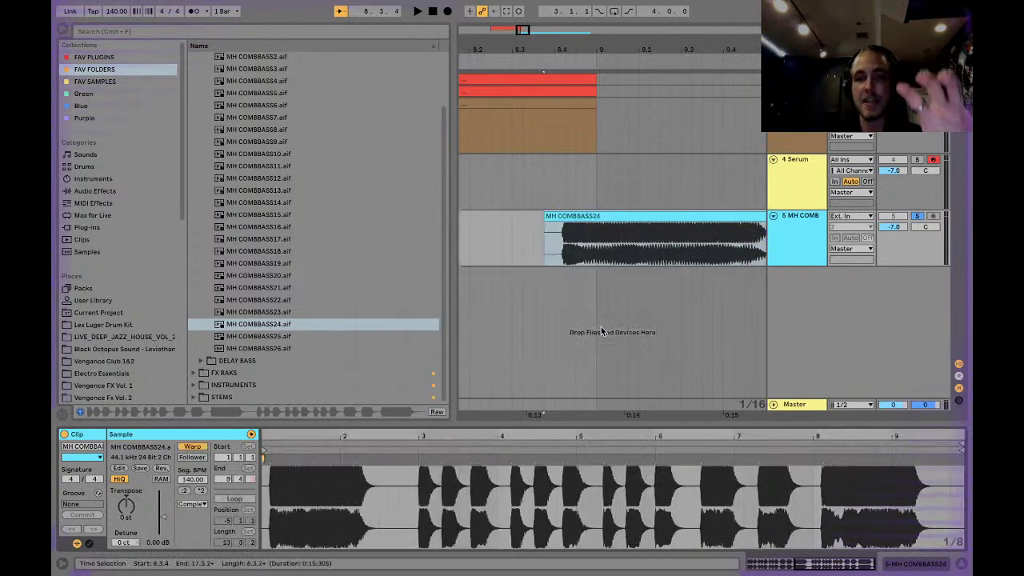
# Step: Set the clip to Texture warping with a 280 BPM segment tempo and 0.00 flux, and play it back
pyautogui.click(198, 503)
pyautogui.click(200, 528)
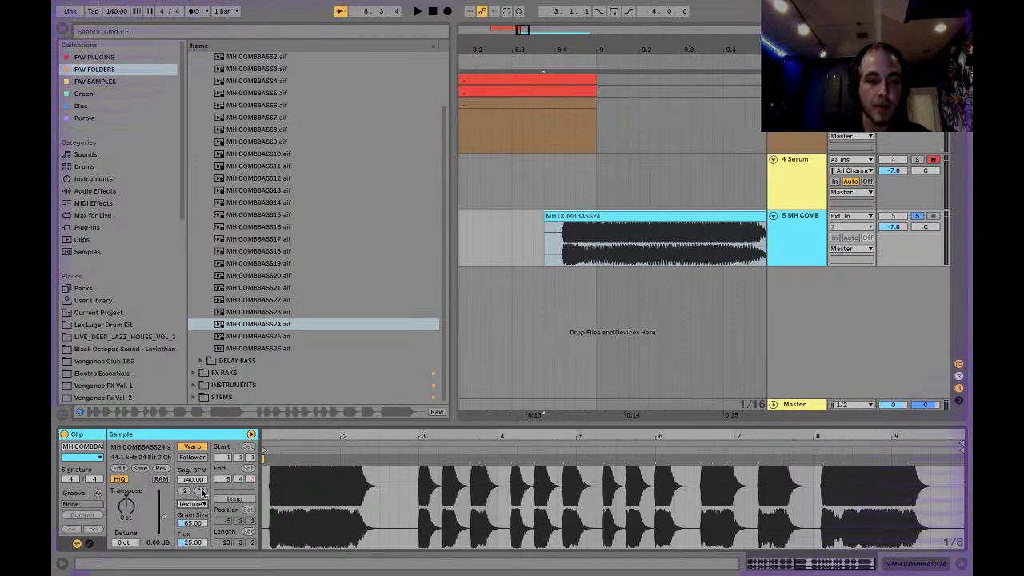
pyautogui.click(202, 491)
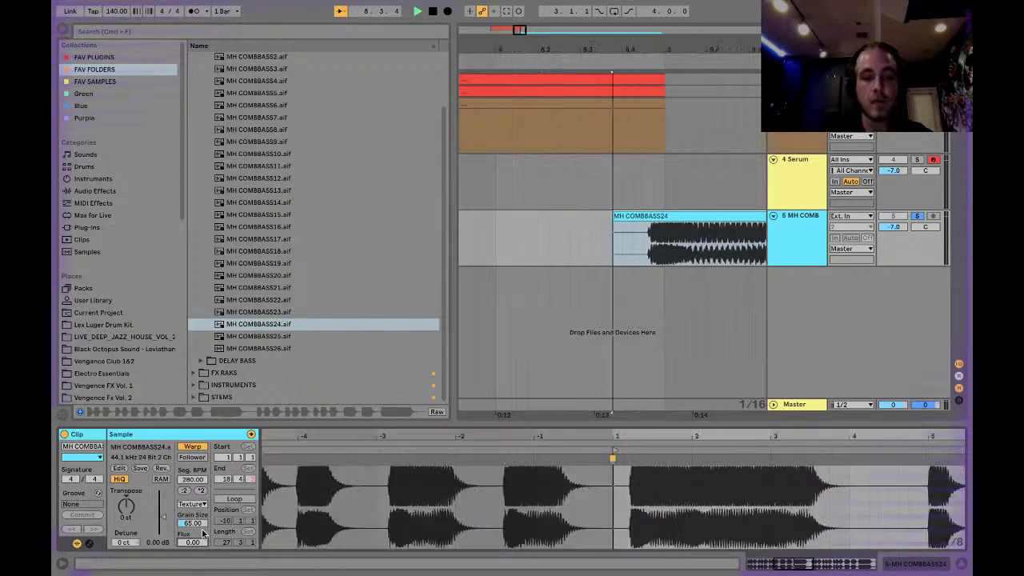
pyautogui.press('space')
pyautogui.press('space')
# Step: Lower the clip's Texture grain size to 6.00 and play back the stretched note
pyautogui.moveTo(197, 523); pyautogui.dragTo(196, 575)
pyautogui.press('space')
pyautogui.press('space')
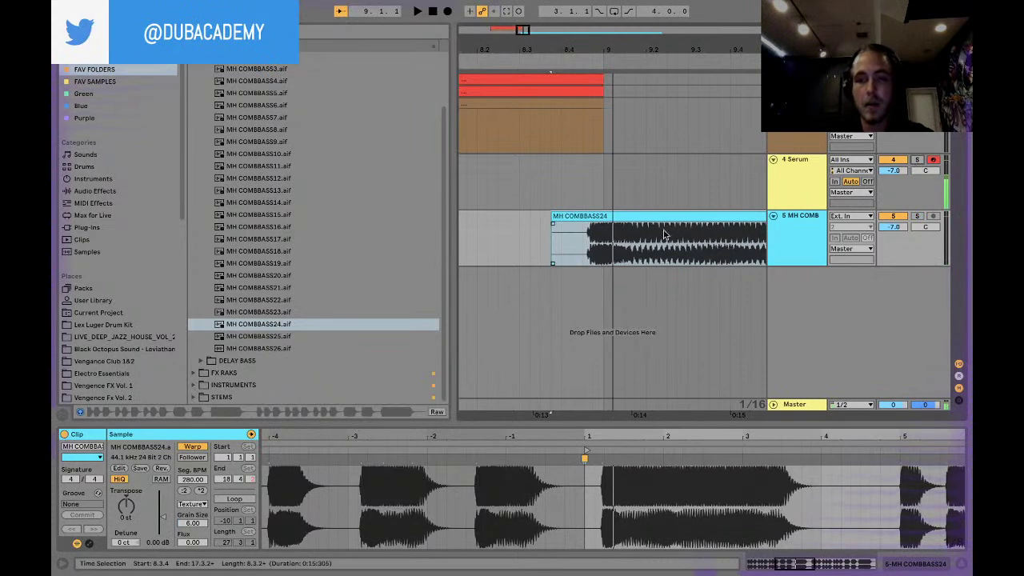
pyautogui.press('space')
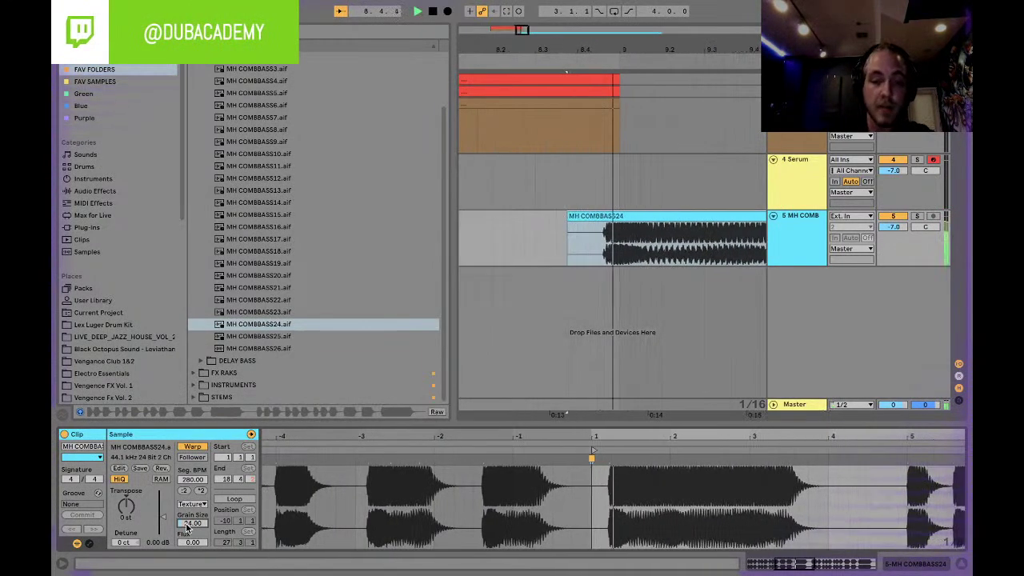
# Step: Raise the clip's grain size gradually to 54.00 while listening to the playback
pyautogui.moveTo(186, 543); pyautogui.dragTo(186, 520)
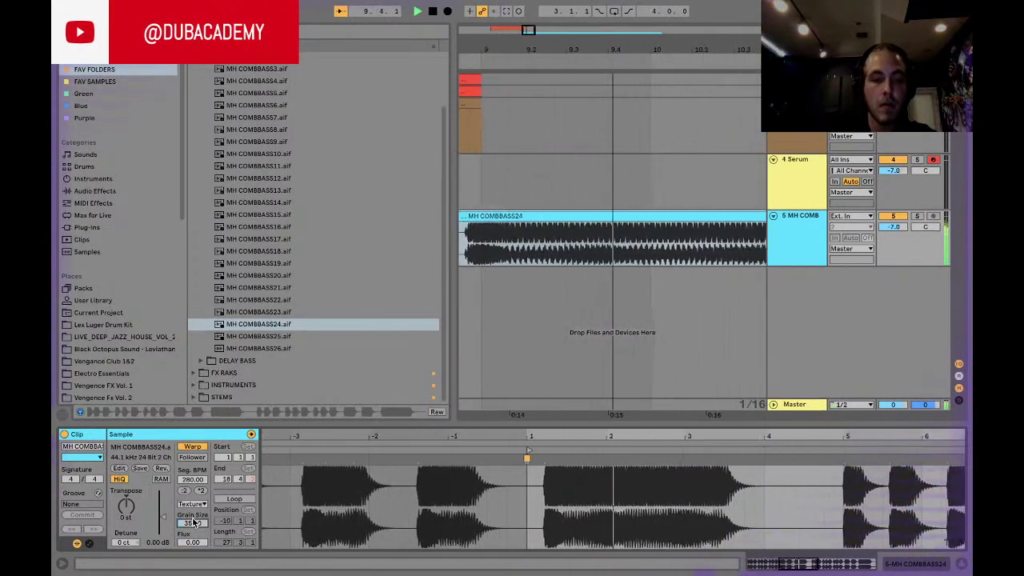
pyautogui.moveTo(193, 522); pyautogui.dragTo(193, 516)
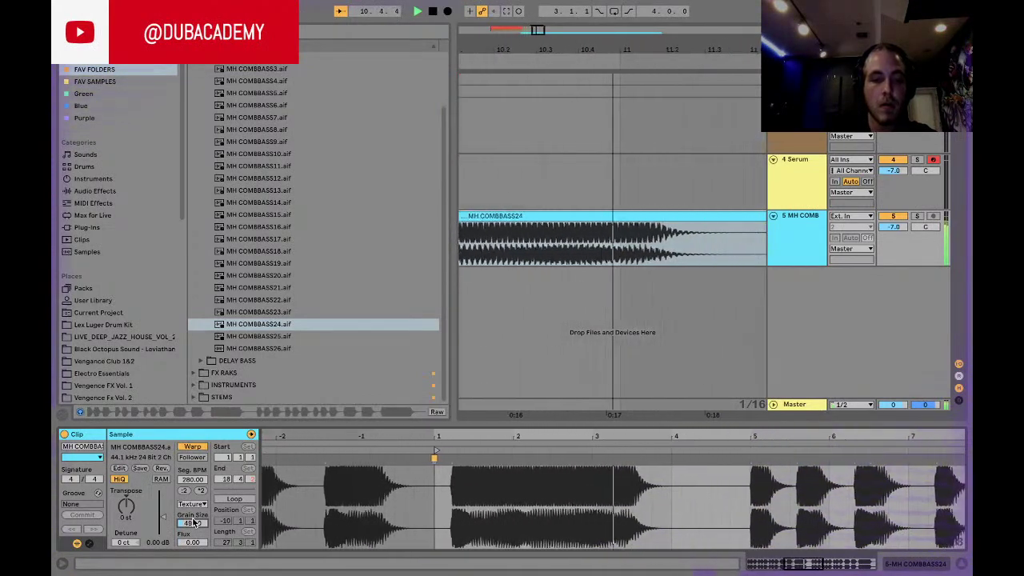
pyautogui.scroll(3, 193, 523)
pyautogui.moveTo(193, 522); pyautogui.dragTo(193, 520)
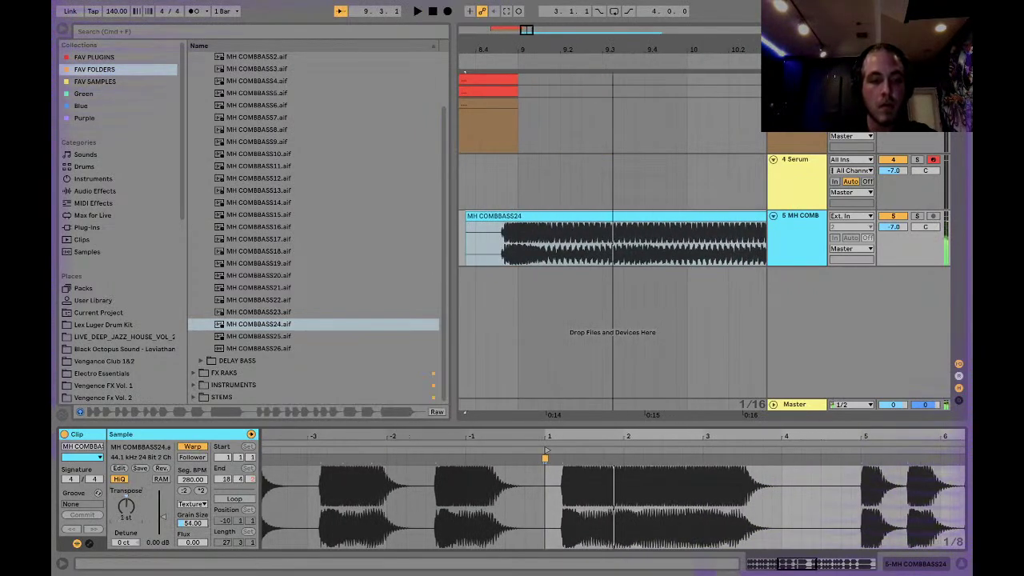
# Step: Transpose the clip up 3 semitones and set its grain size to 47.00
pyautogui.moveTo(126, 507); pyautogui.dragTo(126, 502)
pyautogui.press('space')
pyautogui.click(189, 524)
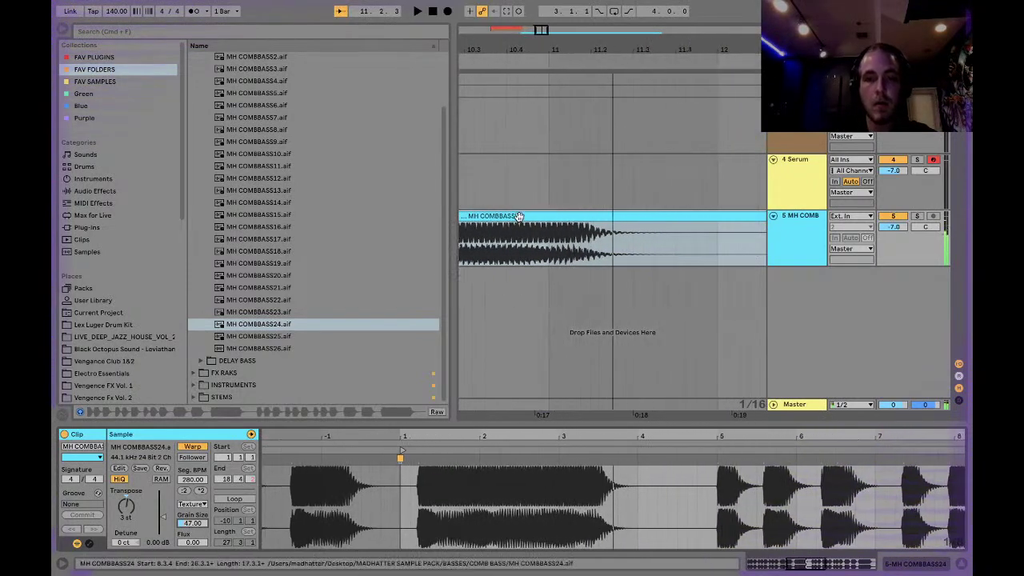
# Step: Delete everything in the MH COMBBASS24 clip after the sustained note's tail, from 11.3.4 onward
pyautogui.moveTo(665, 232); pyautogui.dragTo(717, 221)
pyautogui.press('Delete')
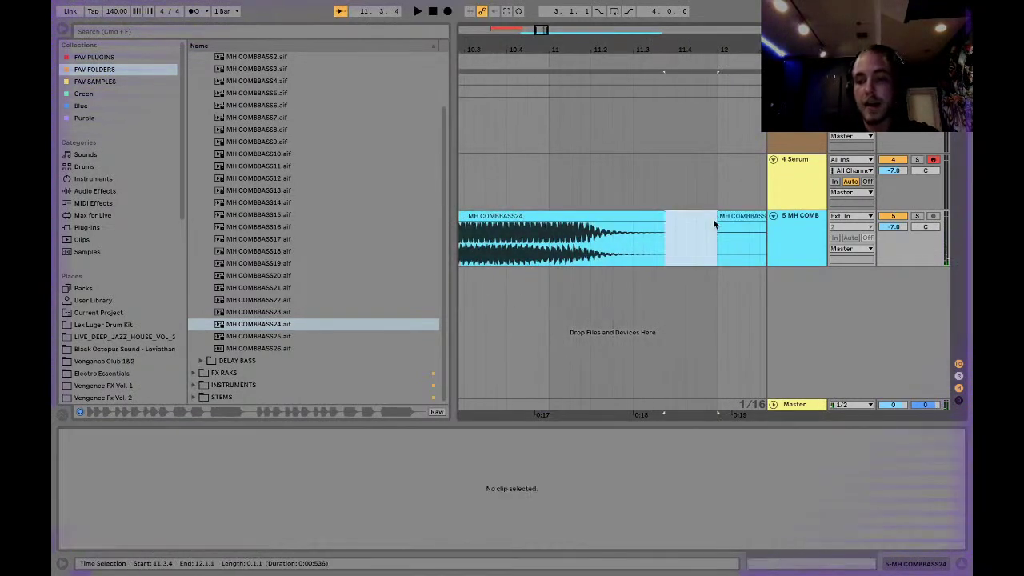
pyautogui.click(728, 214)
pyautogui.press('Delete')
pyautogui.click(563, 215)
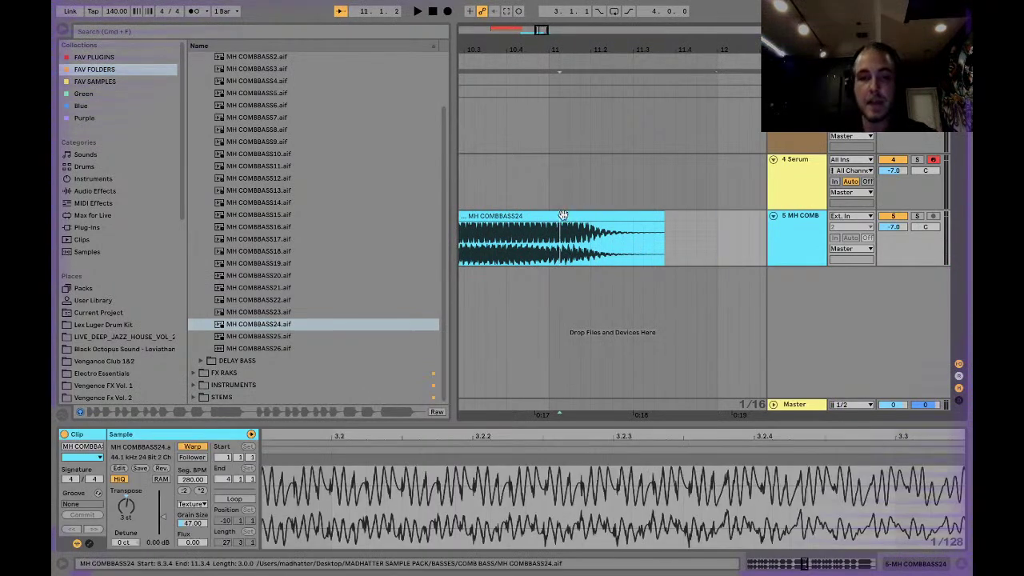
# Step: Consolidate the trimmed note into a new clip and play it back with the MH COMB track soloed
pyautogui.hotkey('ctrl', 'j')
pyautogui.press('space')
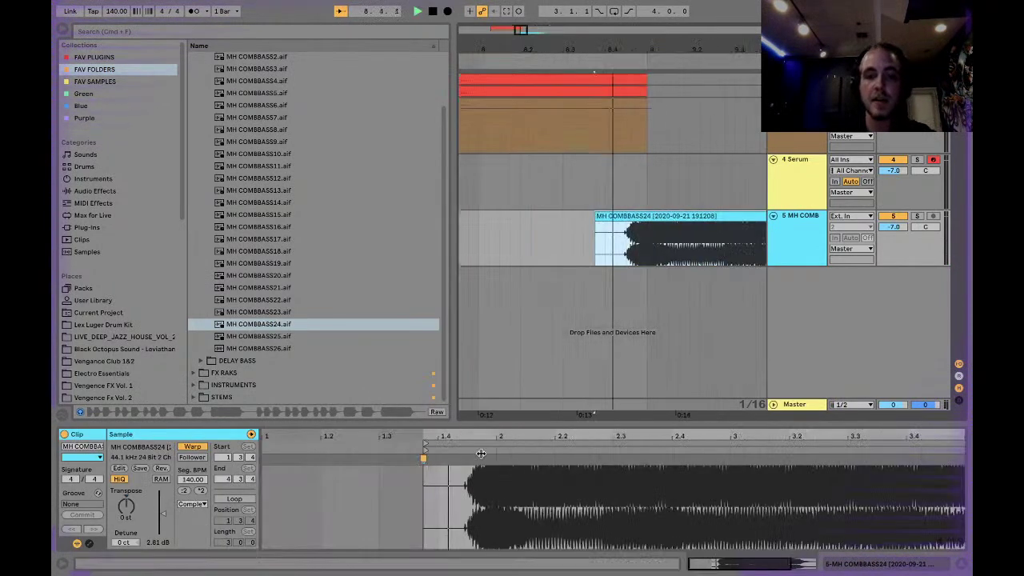
pyautogui.click(917, 216)
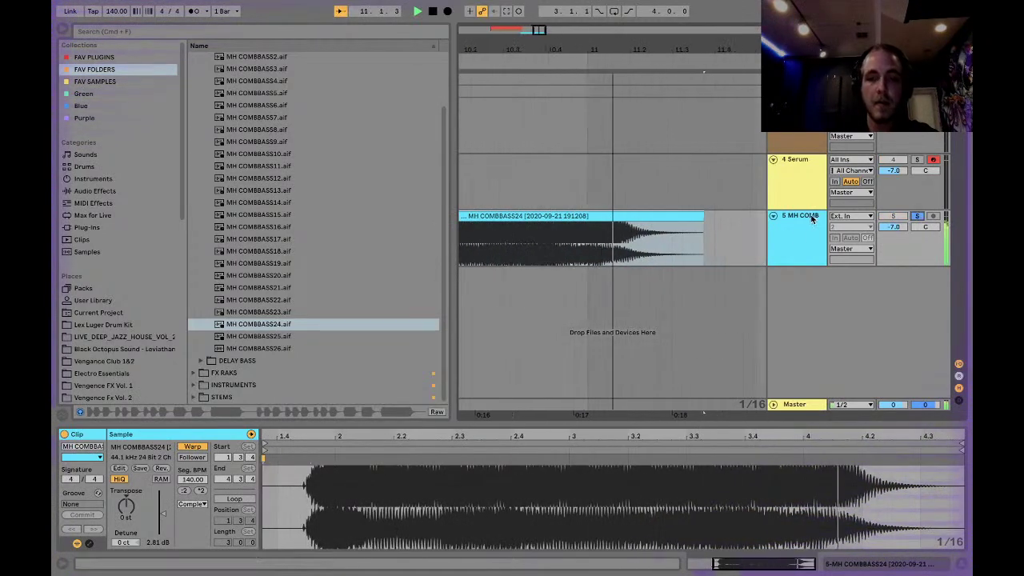
pyautogui.click(64, 31)
pyautogui.moveTo(253, 35); pyautogui.dragTo(455, 13)
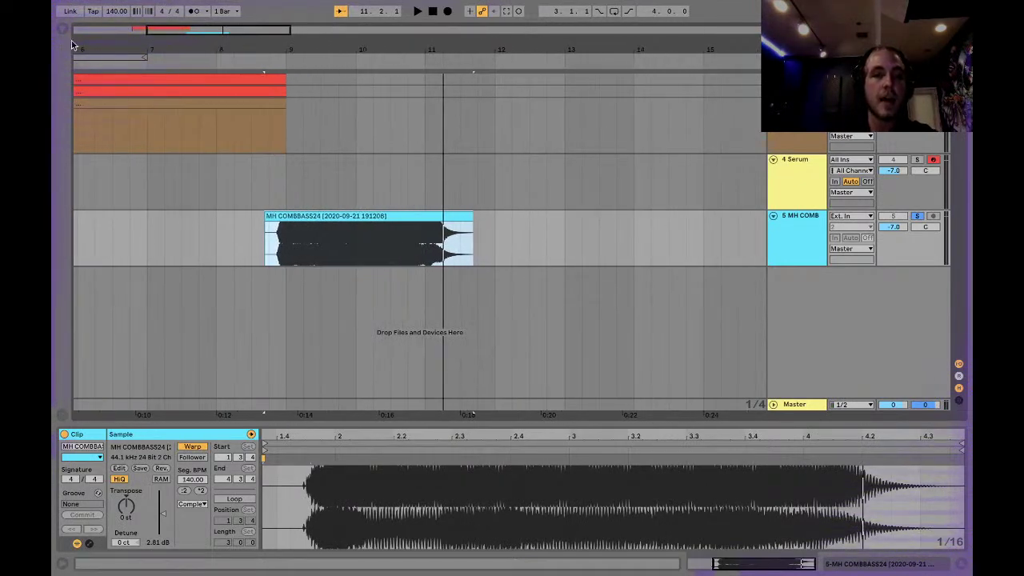
pyautogui.click(62, 31)
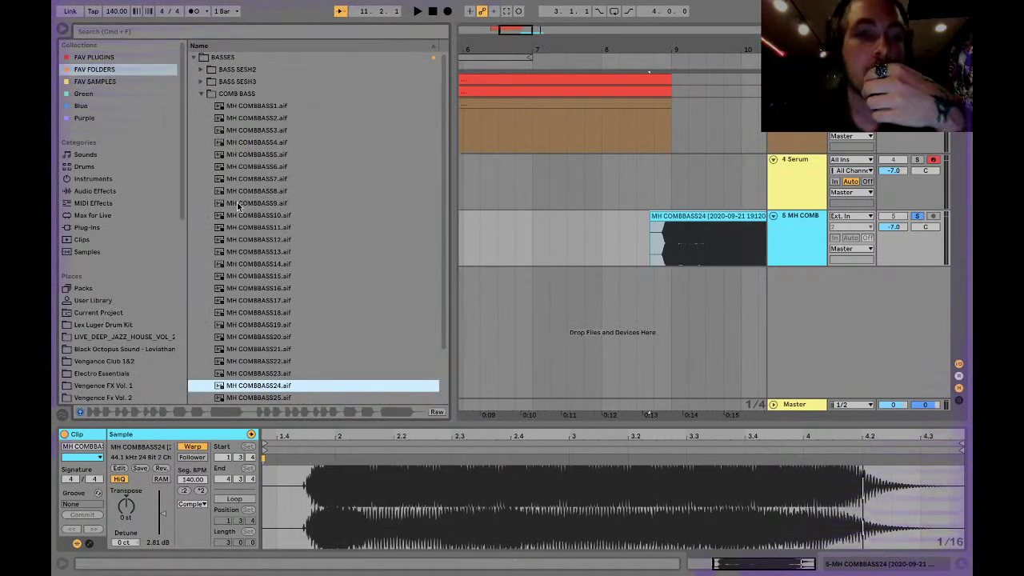
# Step: Load the School of Bass Vocoder Formant Shifter FX rack from the FX RAKS favourites onto the MH COMB track
pyautogui.click(202, 95)
pyautogui.click(88, 58)
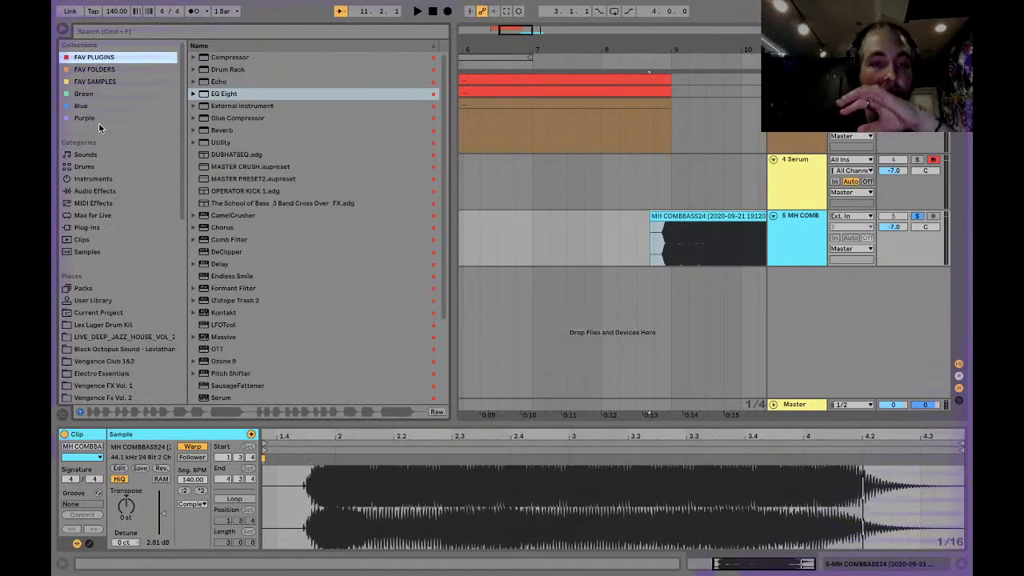
pyautogui.click(110, 82)
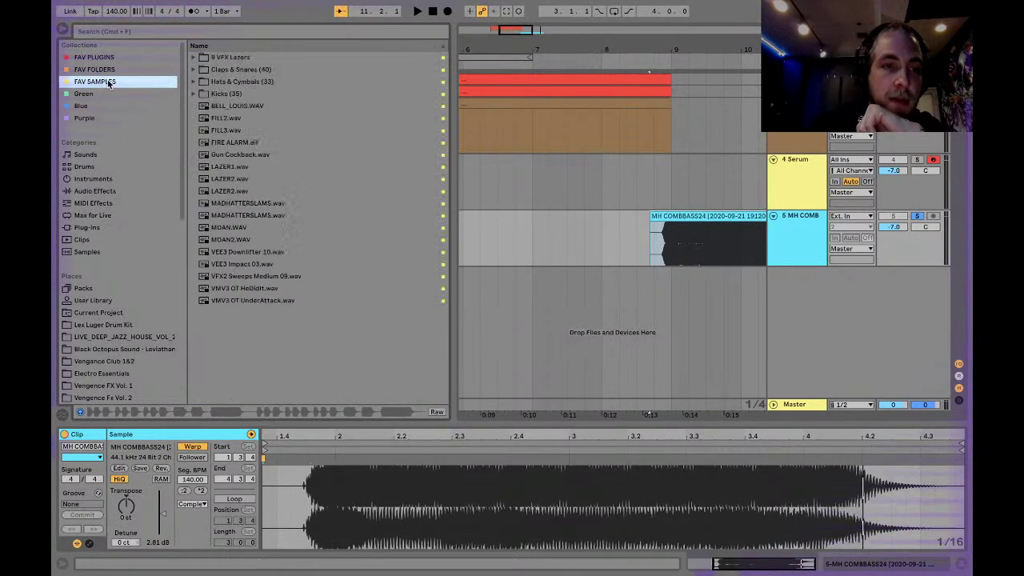
pyautogui.click(100, 70)
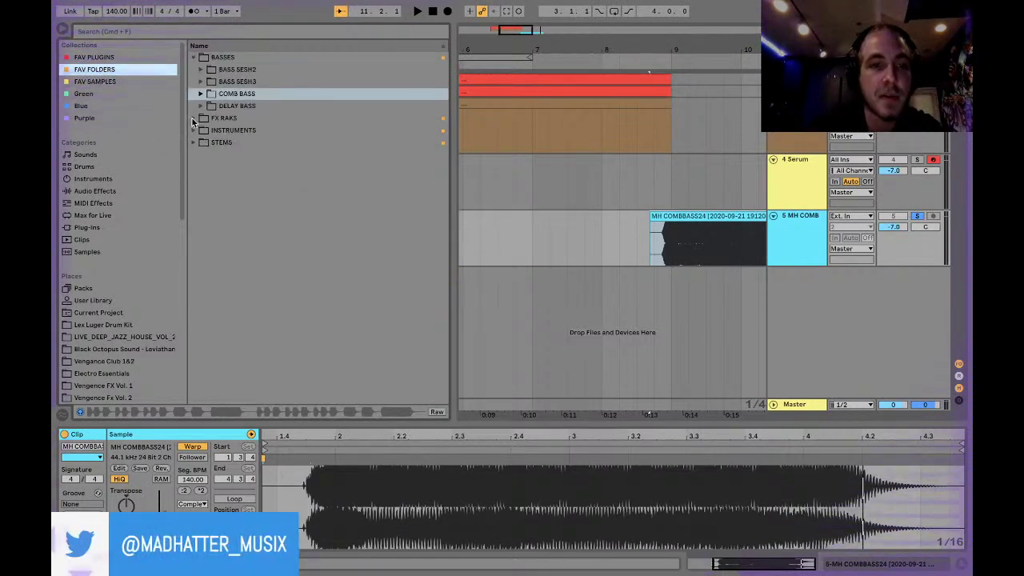
pyautogui.click(193, 119)
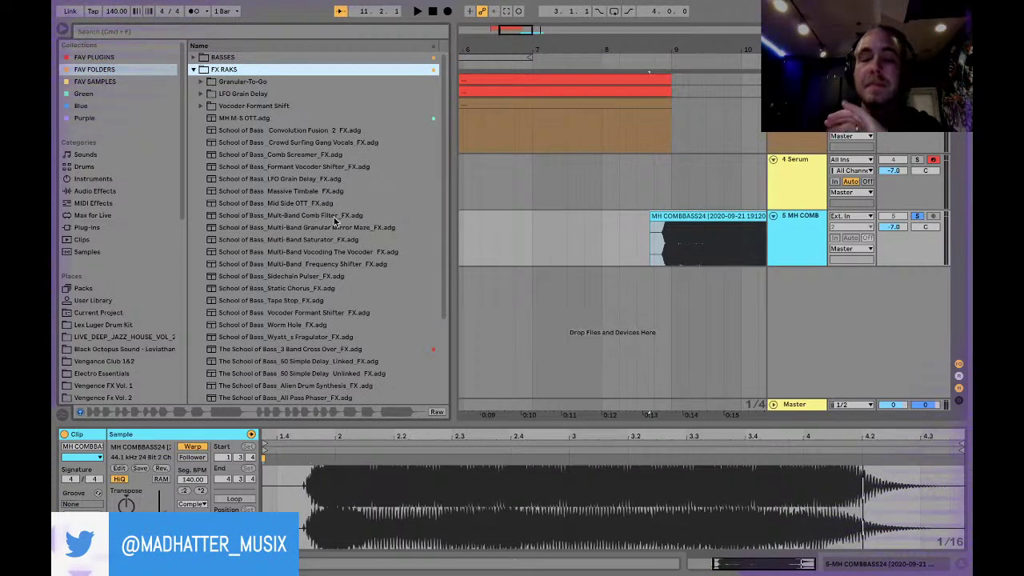
pyautogui.click(195, 108)
pyautogui.click(201, 106)
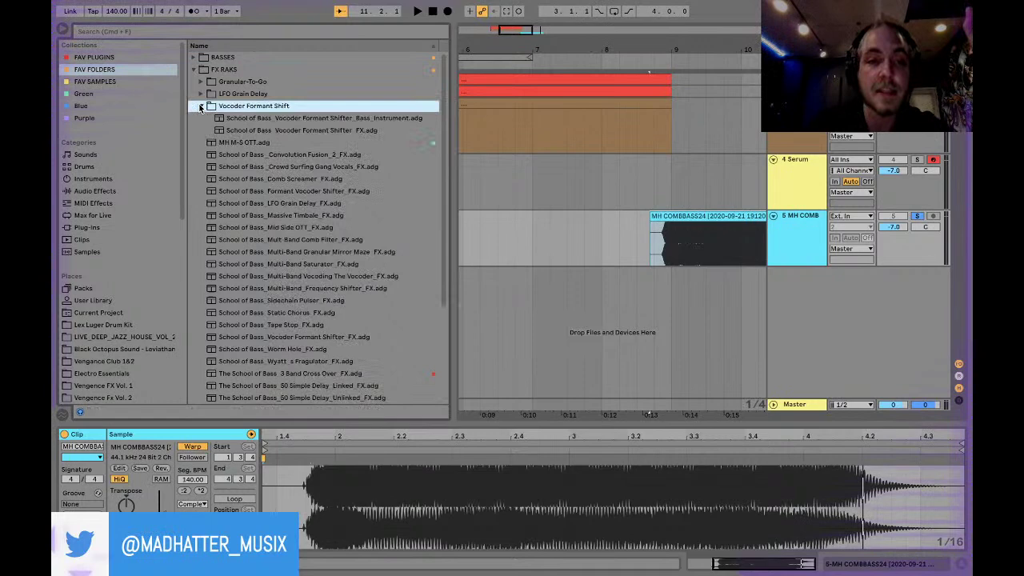
pyautogui.click(279, 120)
pyautogui.click(280, 130)
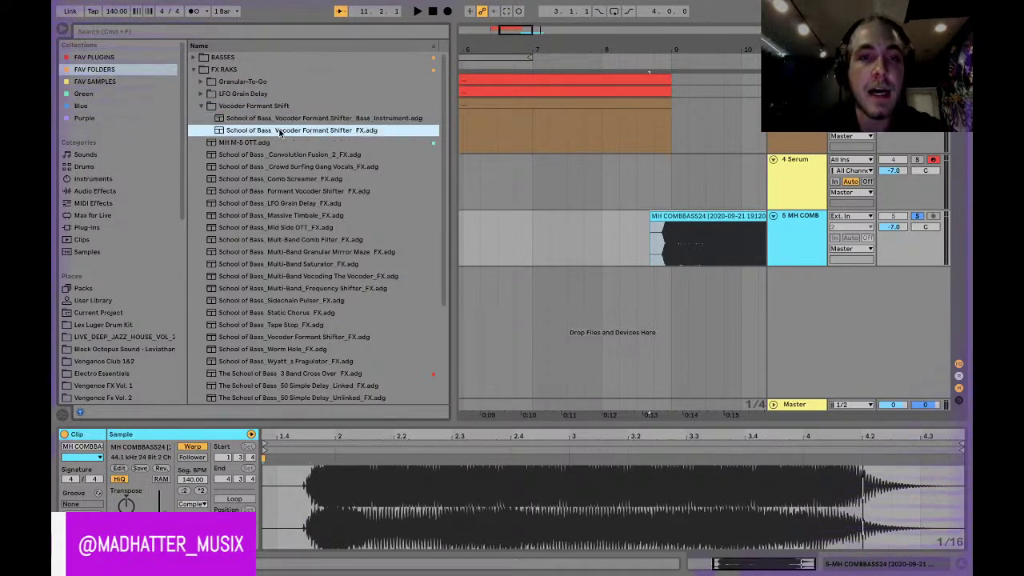
pyautogui.moveTo(599, 258); pyautogui.dragTo(600, 258)
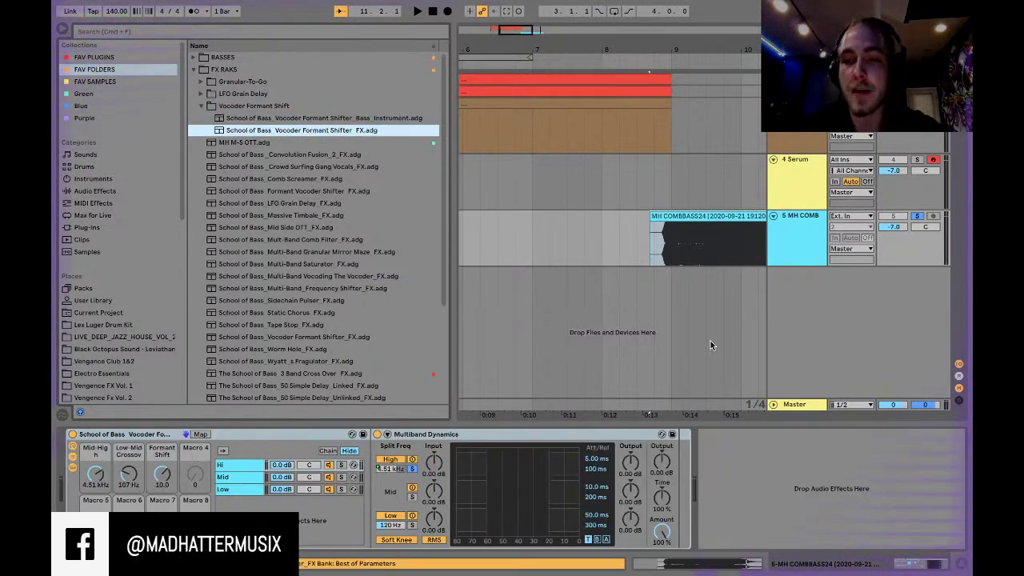
# Step: Set the rack's Formant Shift to 16.7 during playback and show its automation on the MH COMB track
pyautogui.press('space')
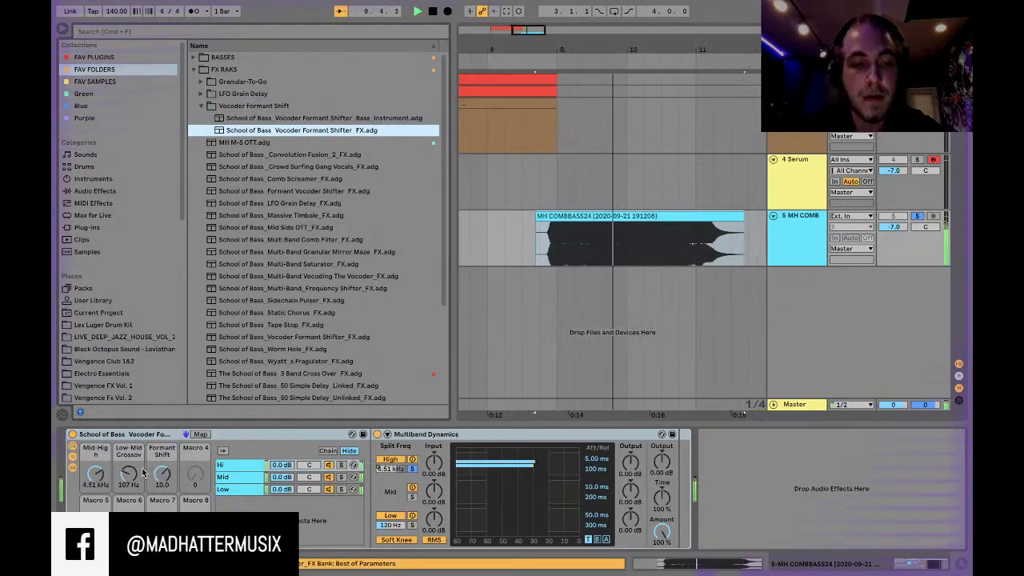
pyautogui.moveTo(165, 474)
pyautogui.mouseDown()
pyautogui.moveTo(164, 504)
pyautogui.moveTo(164, 469)
pyautogui.mouseUp()
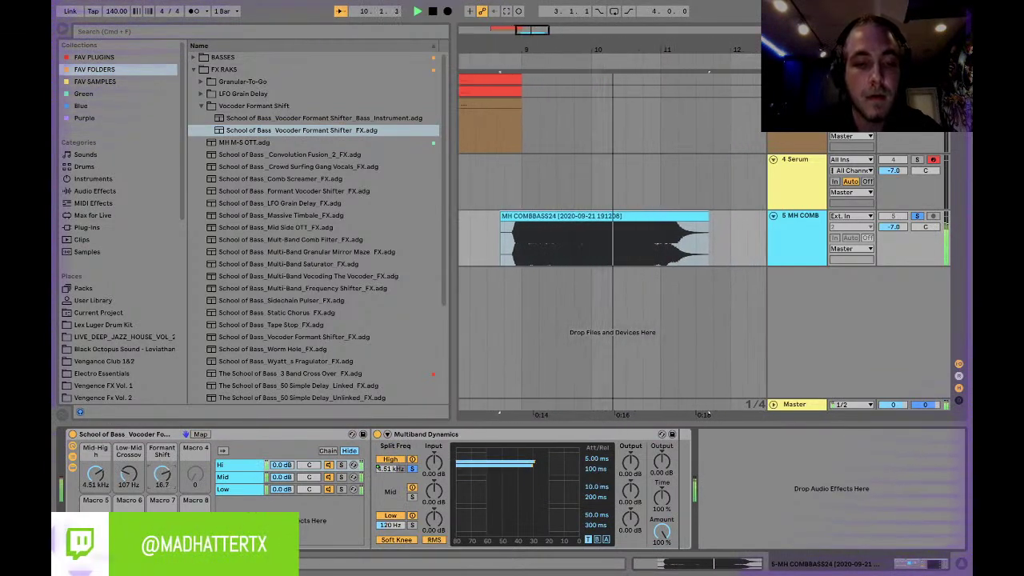
pyautogui.rightClick(164, 477)
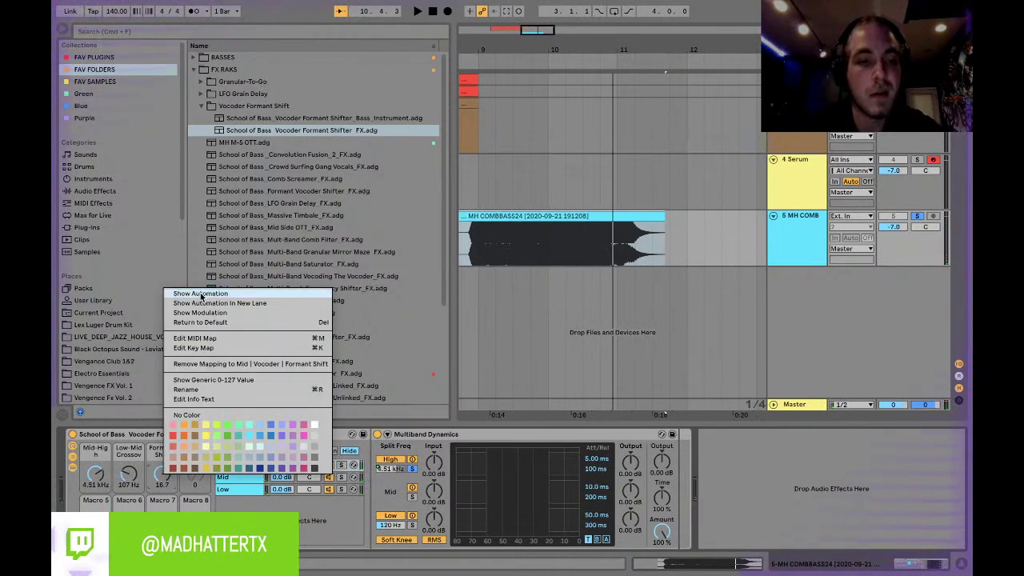
pyautogui.click(200, 294)
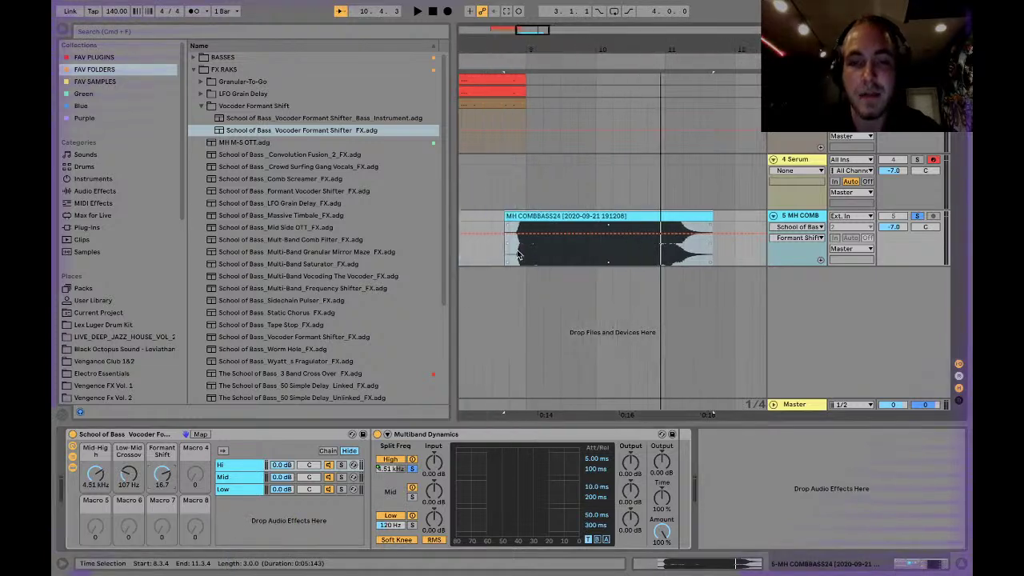
# Step: Select the consolidated clip and play the formant-shifted bass from bar 9
pyautogui.click(529, 218)
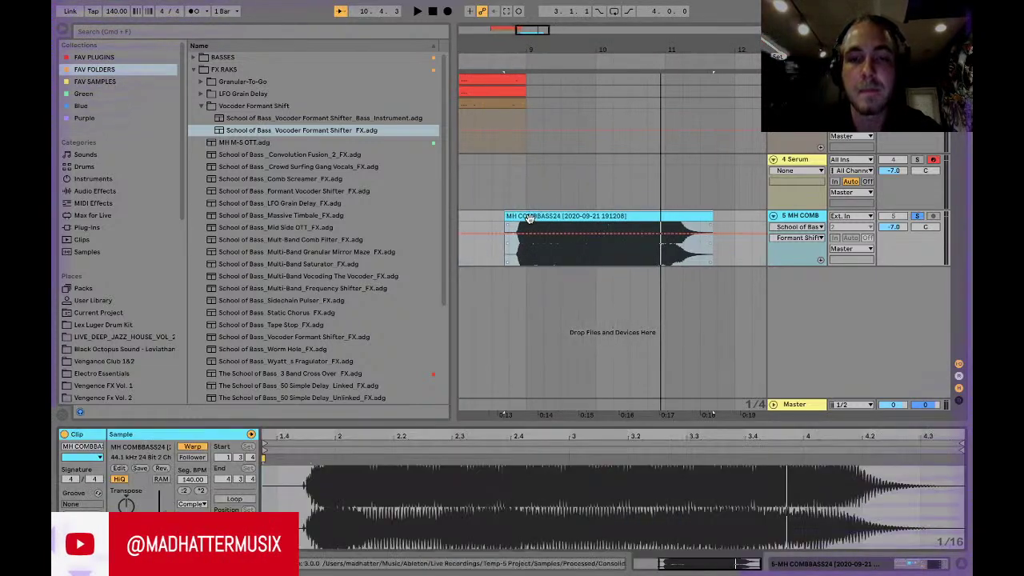
pyautogui.click(163, 471)
pyautogui.click(527, 254)
pyautogui.press('space')
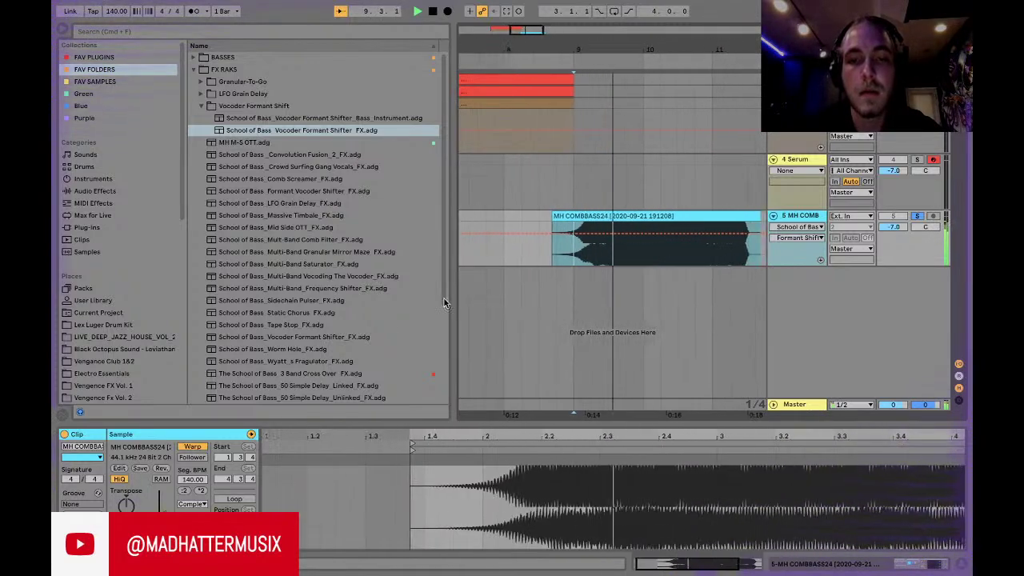
# Step: Automate Formant Shift to rise from about -21.8 at the start of the sustained note to 16.7 shortly after bar 9
pyautogui.click(161, 470)
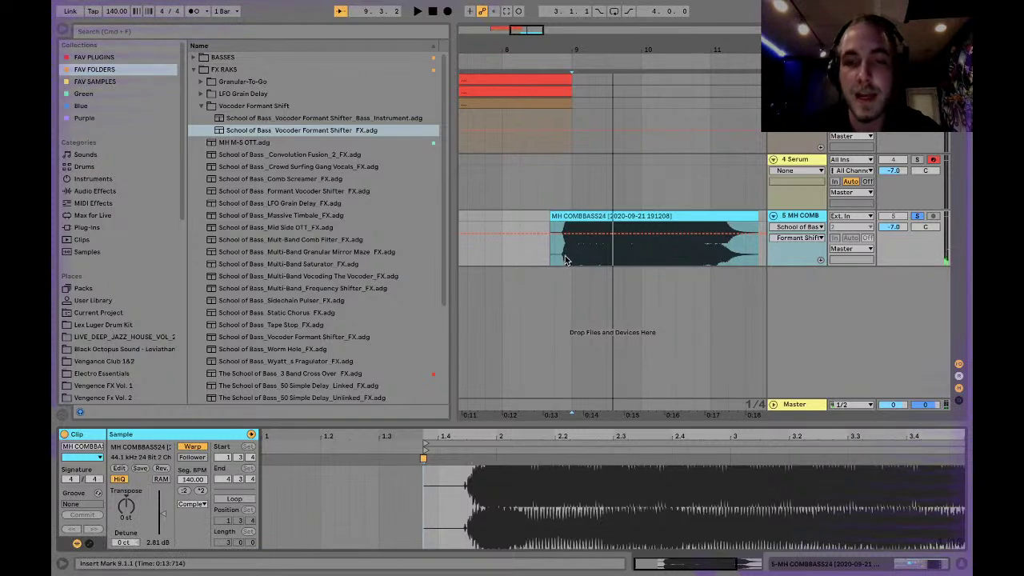
pyautogui.click(558, 254)
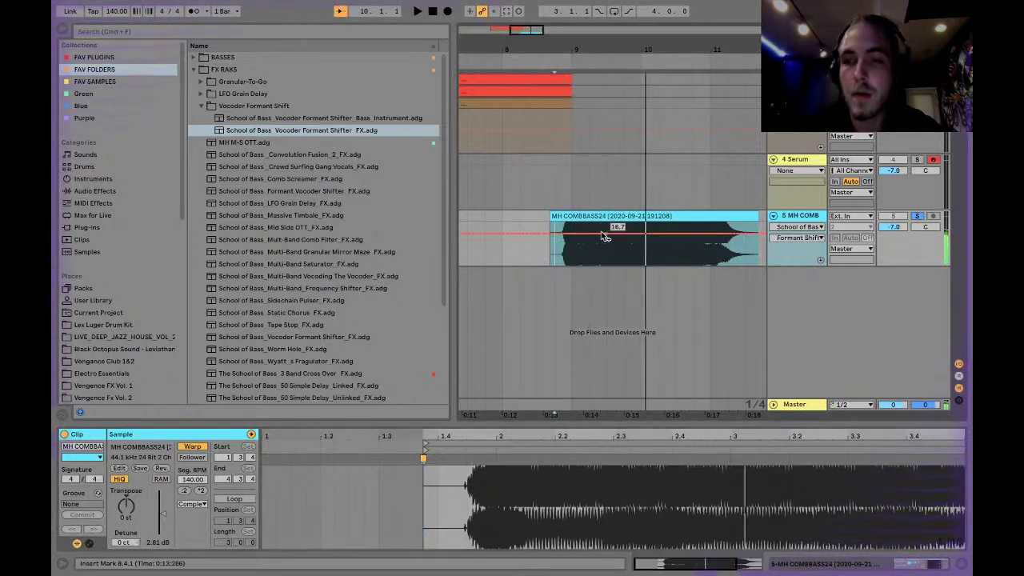
pyautogui.moveTo(566, 235); pyautogui.dragTo(564, 253)
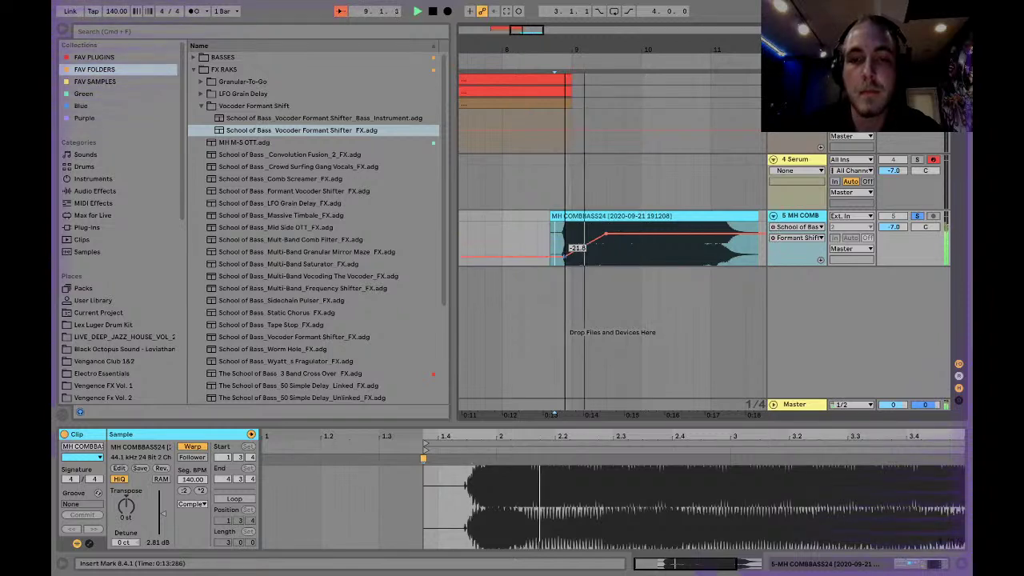
# Step: Shorten the Formant Shift ramp to end at 28.6, and set the rack's Mid-High crossover to 9.45 kHz and Low-Mid crossover to 71.6 Hz
pyautogui.moveTo(609, 235); pyautogui.dragTo(607, 227)
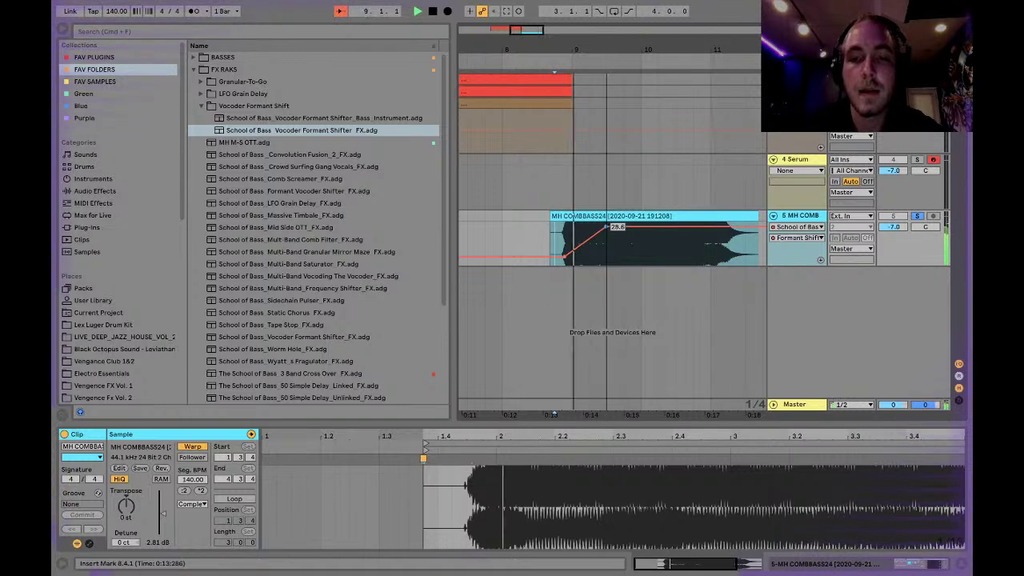
pyautogui.hotkey('shift', 'Tab')
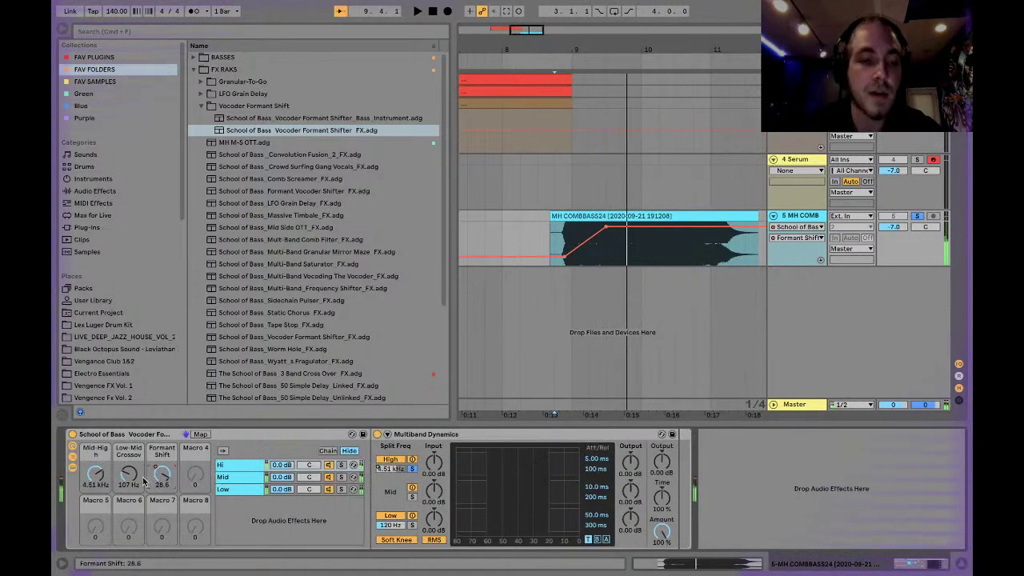
pyautogui.moveTo(97, 476)
pyautogui.mouseDown()
pyautogui.moveTo(98, 490)
pyautogui.moveTo(96, 451)
pyautogui.moveTo(129, 467)
pyautogui.moveTo(129, 454)
pyautogui.moveTo(129, 487)
pyautogui.mouseUp()
pyautogui.press('space')
pyautogui.press('space')
pyautogui.press('space')
pyautogui.press('space')
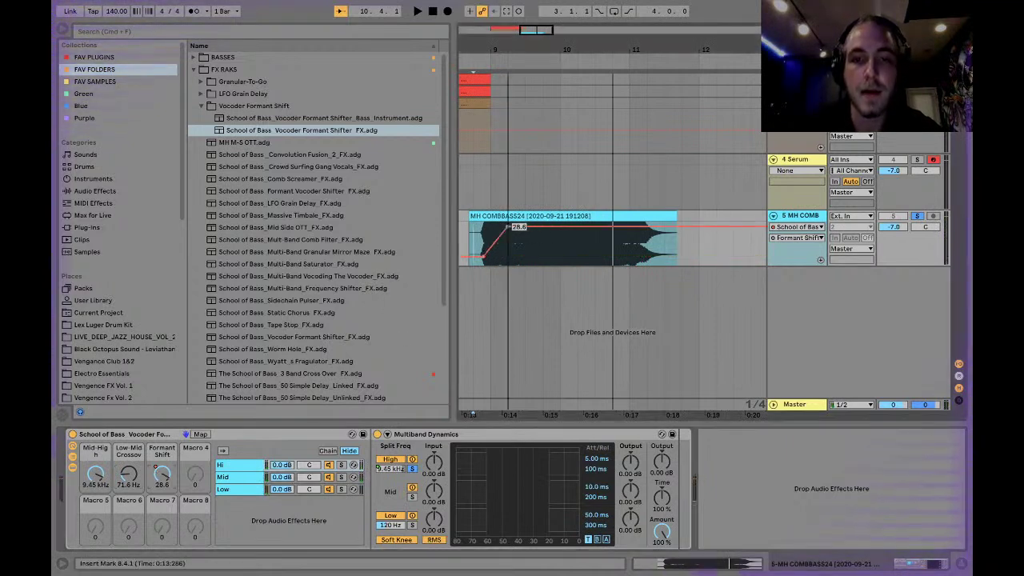
pyautogui.press('space')
pyautogui.press('space')
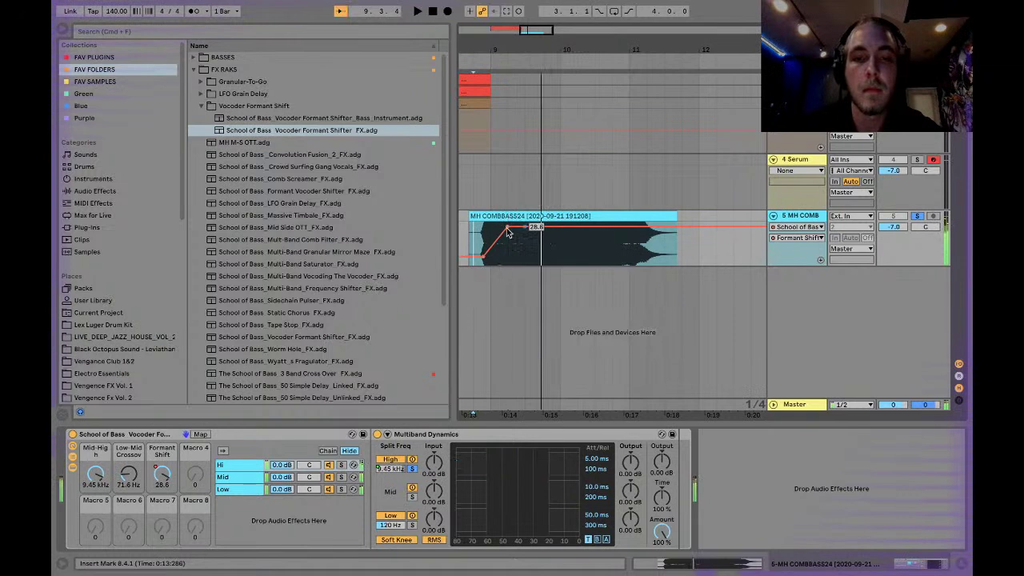
pyautogui.press('space')
pyautogui.press('space')
# Step: Turn the grid off and shift the consolidated MH COMBBASS24 clip so its note starts at bar 9
pyautogui.click(561, 215)
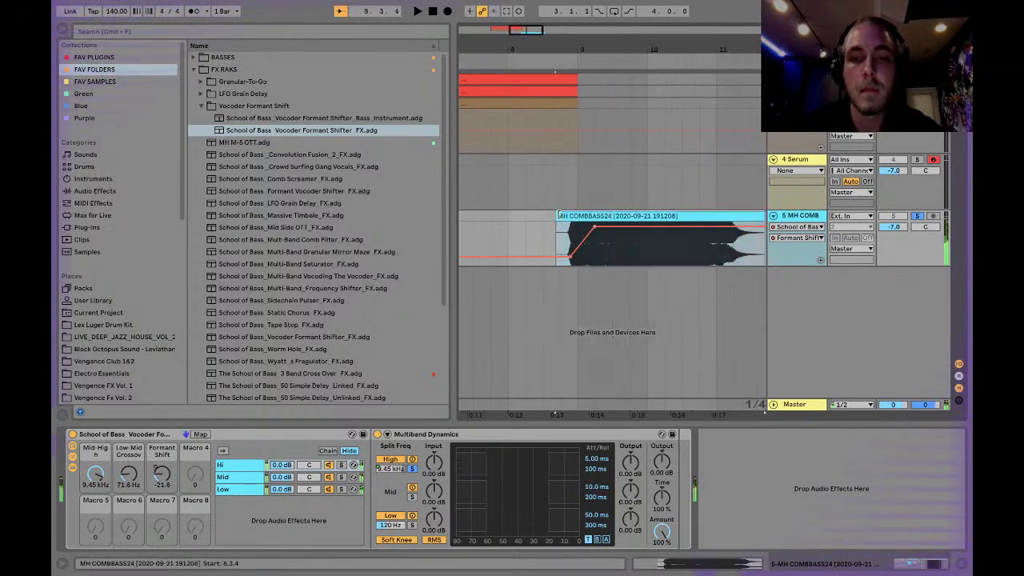
pyautogui.rightClick(537, 276)
pyautogui.click(591, 353)
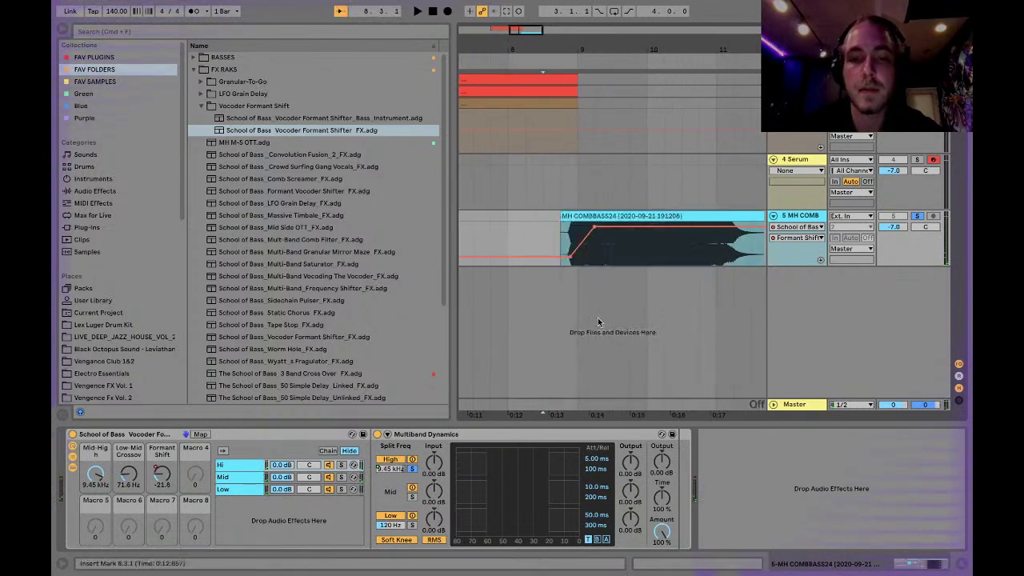
pyautogui.moveTo(560, 214); pyautogui.dragTo(723, 232)
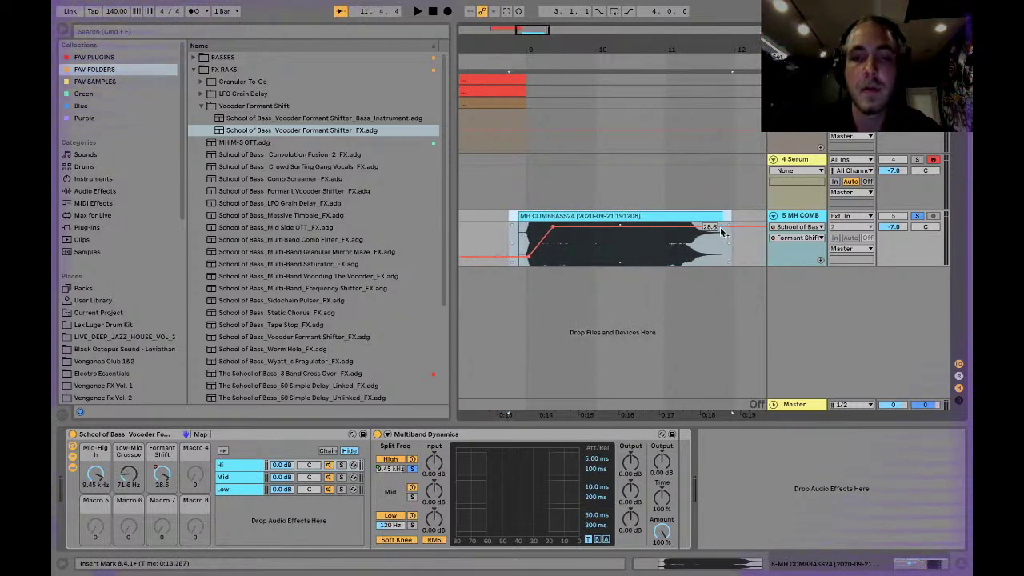
# Step: Set the fixed grid to 1/4, trim the clip's start to 9.1.1 and play the result
pyautogui.rightClick(496, 226)
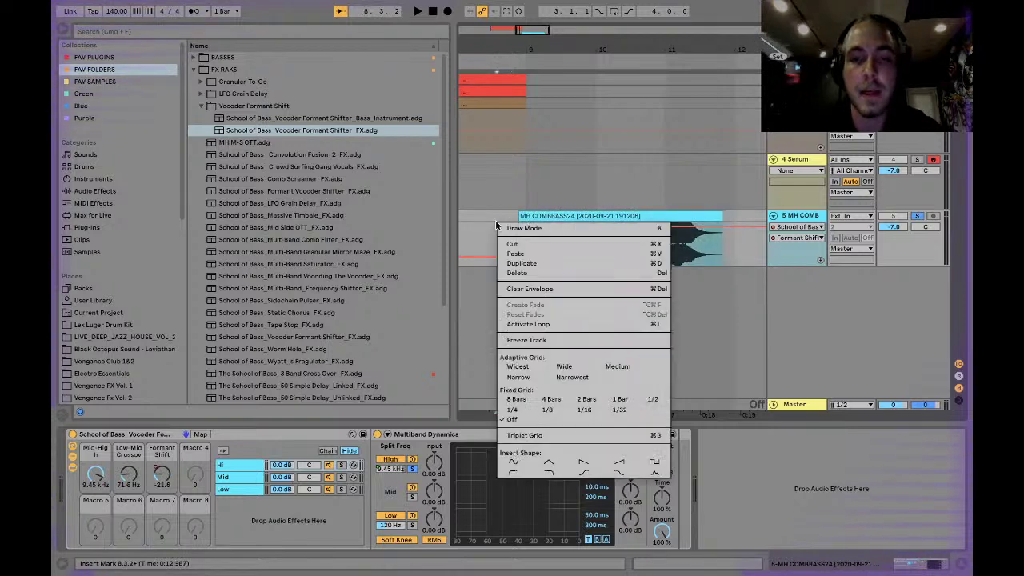
pyautogui.click(513, 409)
pyautogui.press('space')
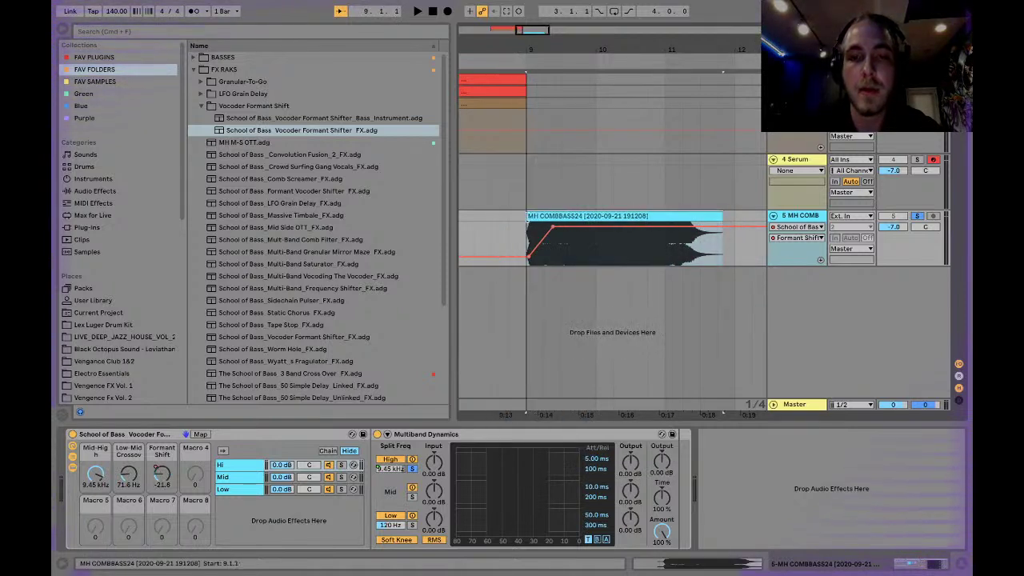
pyautogui.press('space')
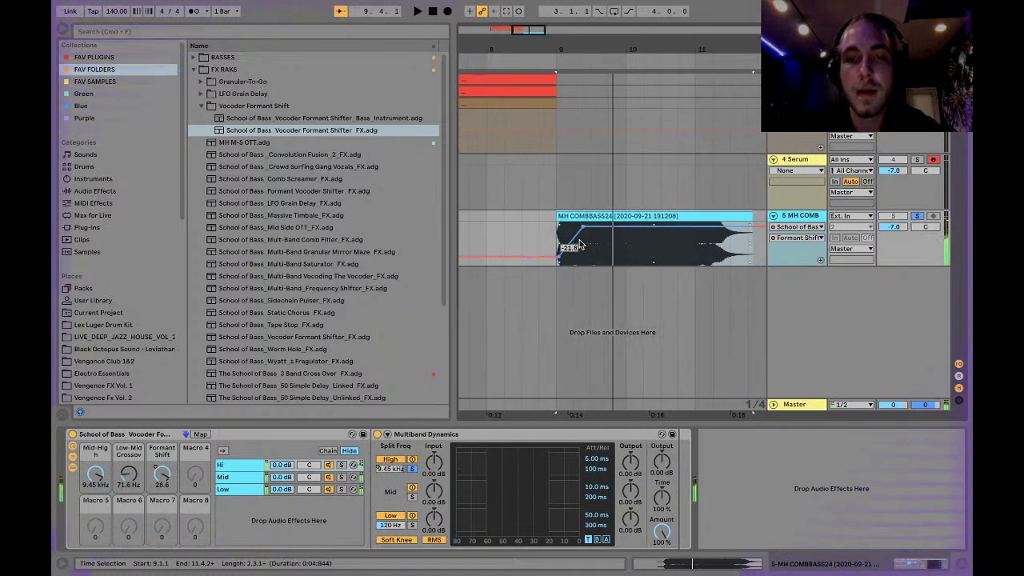
pyautogui.press('space')
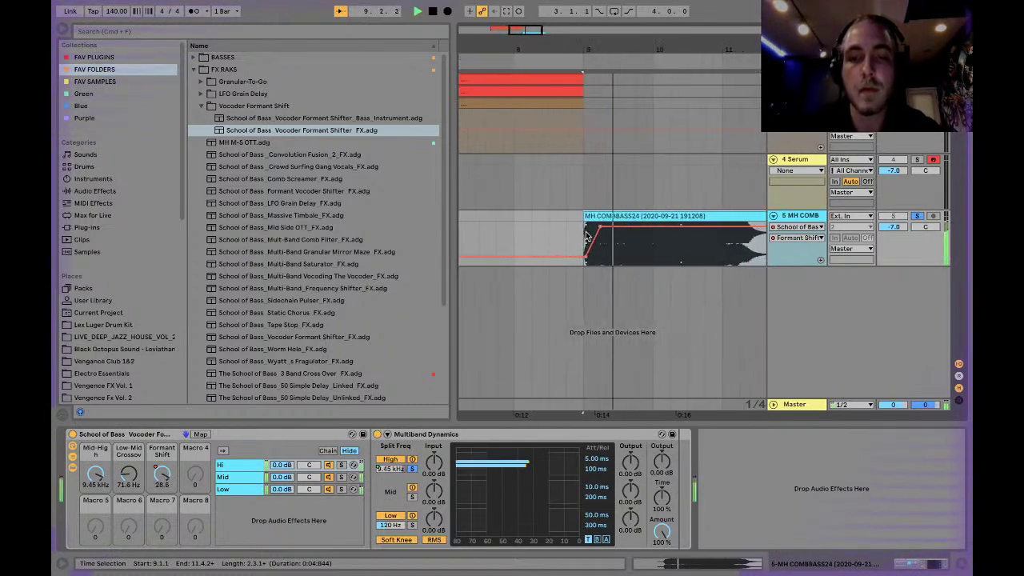
pyautogui.press('space')
# Step: Play the original bass clip at bar 5 and the formant-shifted clip at bar 9 to compare them
pyautogui.hscroll(-4, 615, 218)
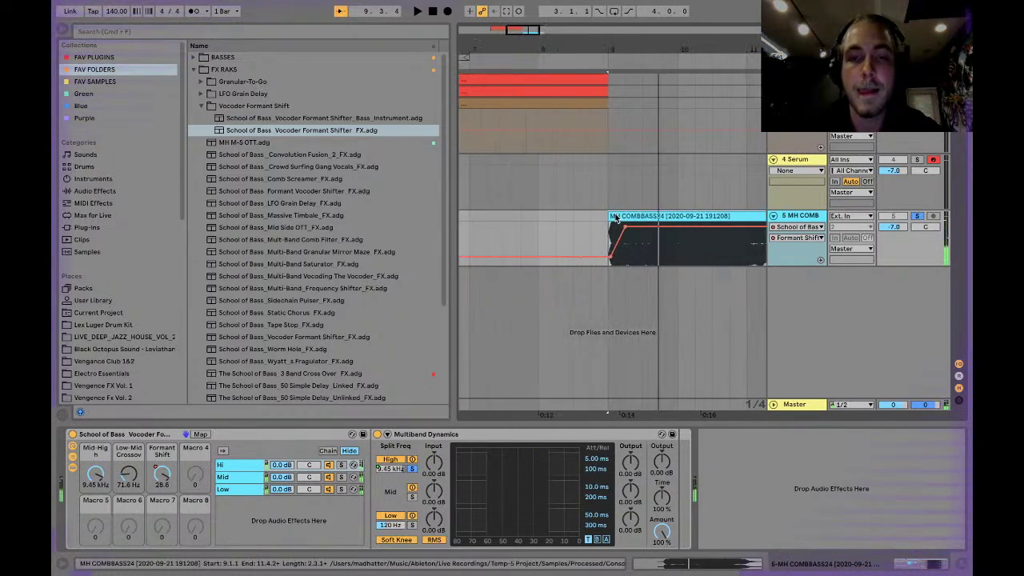
pyautogui.click(496, 104)
pyautogui.press('space')
pyautogui.press('space')
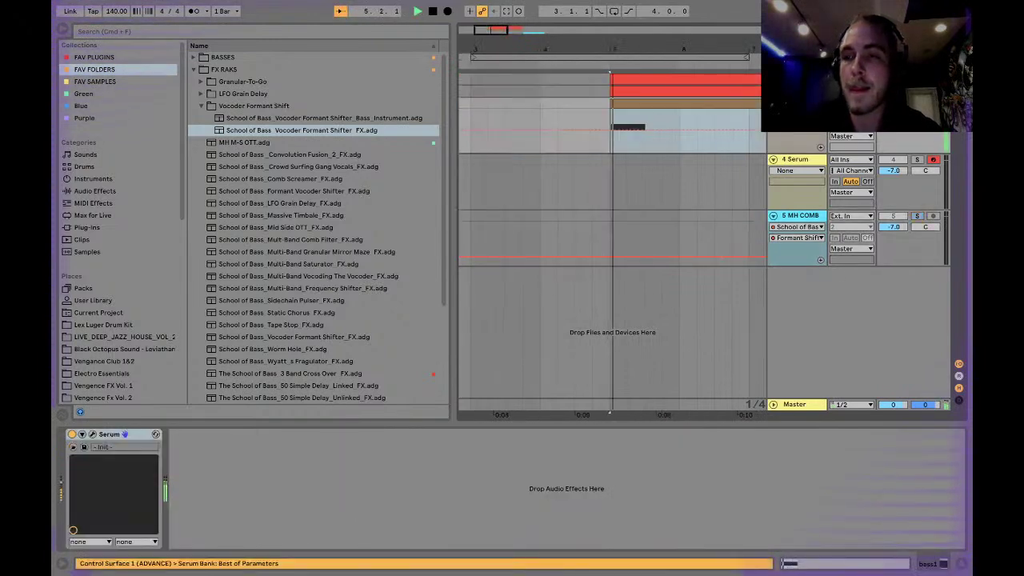
pyautogui.press('space')
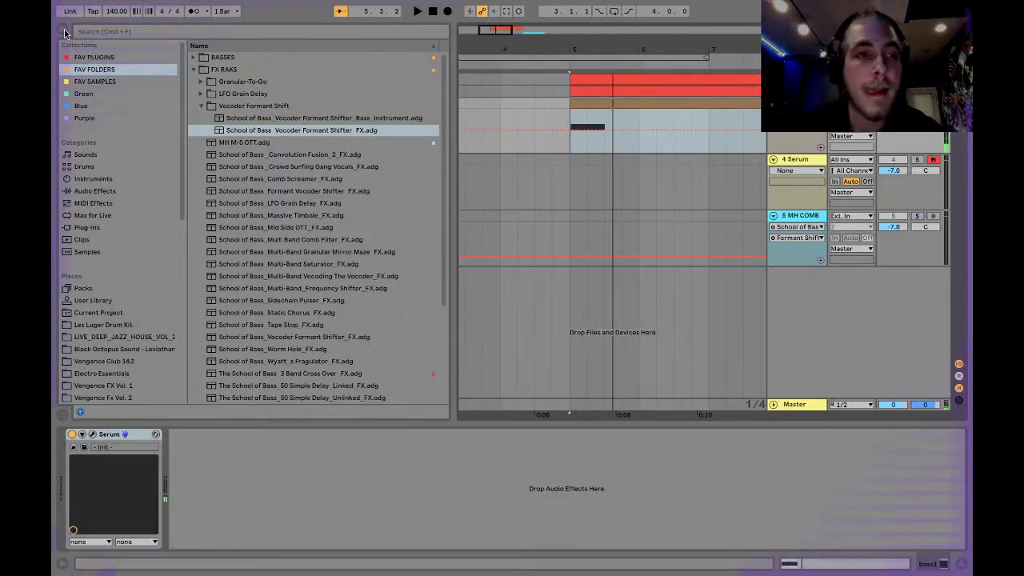
pyautogui.click(63, 31)
pyautogui.moveTo(162, 28); pyautogui.dragTo(162, 8)
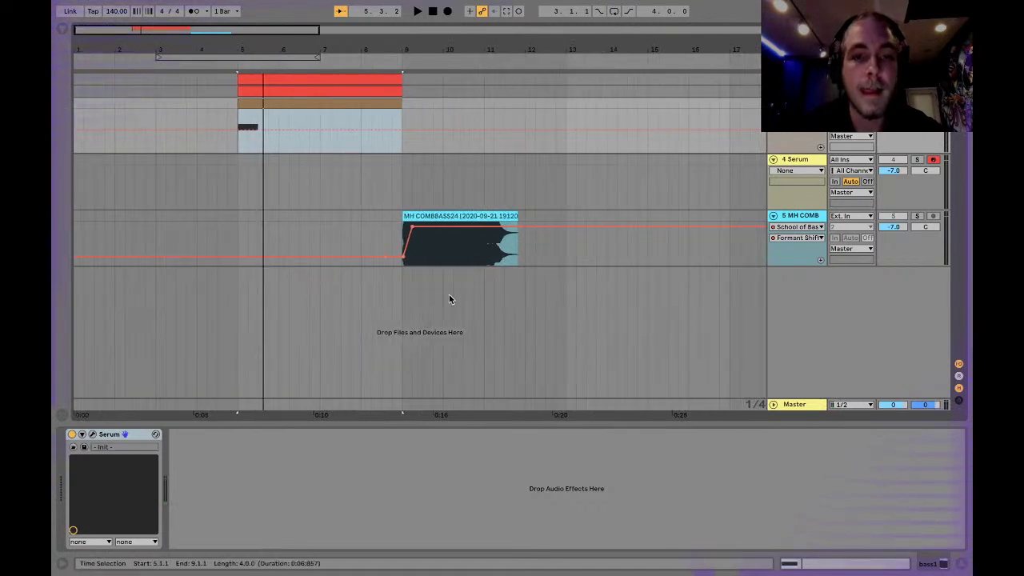
pyautogui.click(418, 217)
pyautogui.press('space')
pyautogui.press('space')
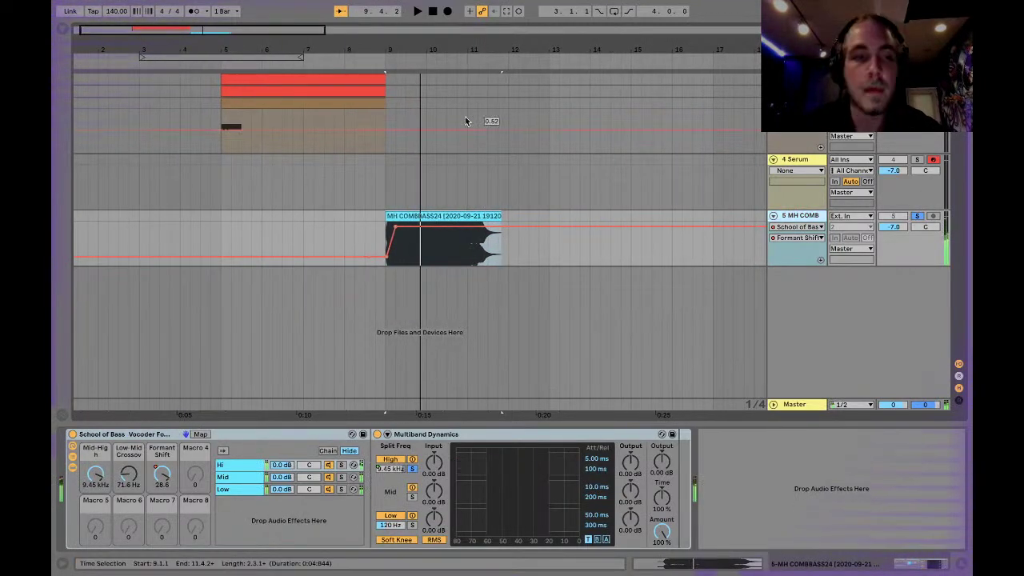
# Step: Add the Tuner audio effect to the MH COMB track and play the clip to check its pitch
pyautogui.click(61, 31)
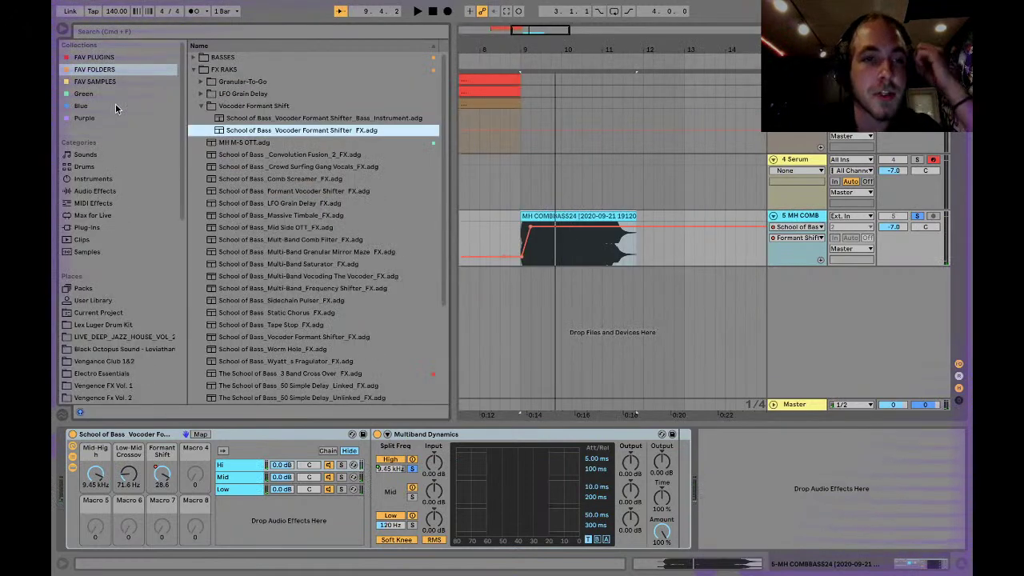
pyautogui.click(100, 228)
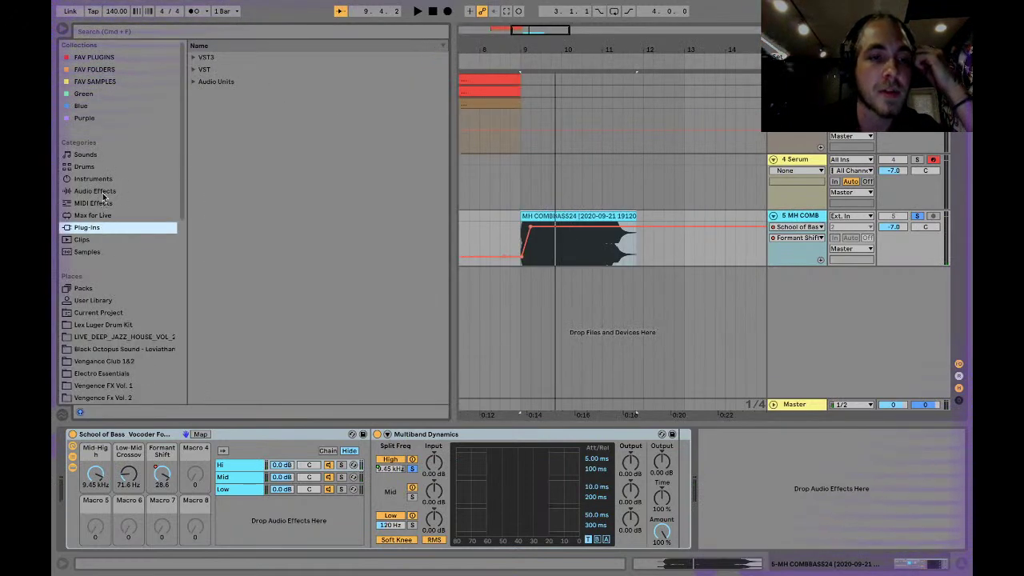
pyautogui.click(96, 191)
pyautogui.scroll(-3, 322, 268)
pyautogui.click(228, 363)
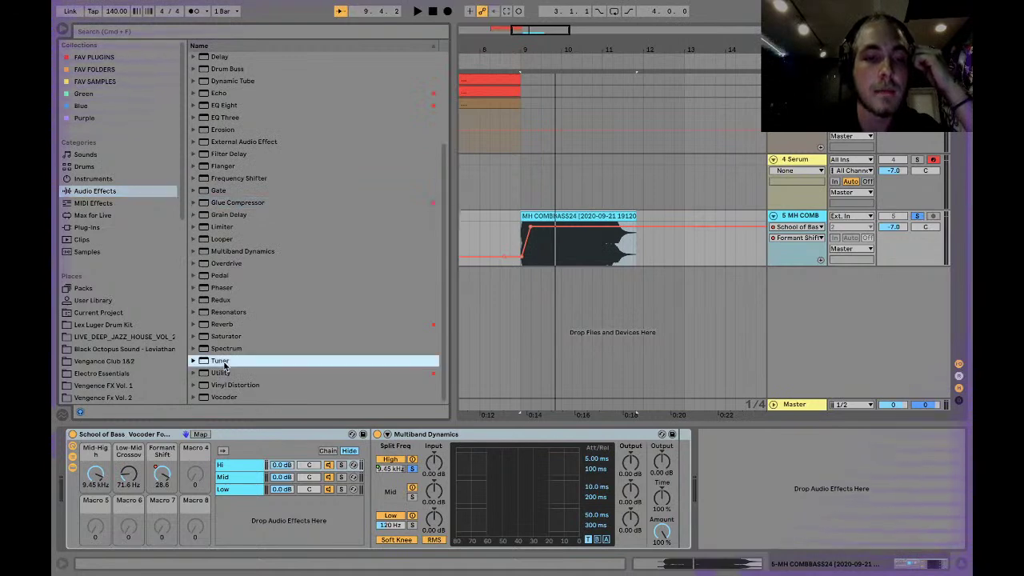
pyautogui.doubleClick(227, 362)
pyautogui.press('space')
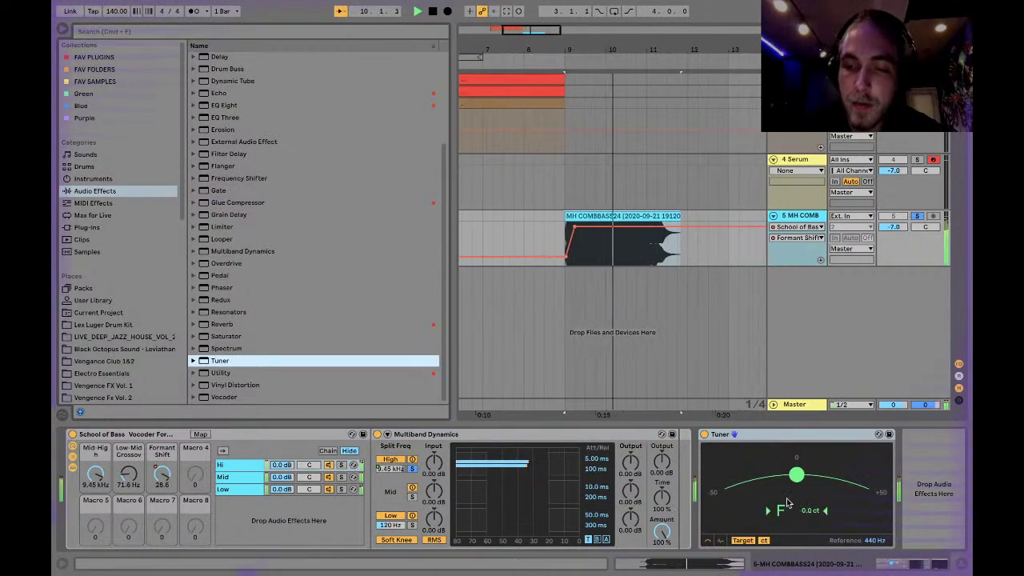
# Step: Duplicate the MH COMB track, and freeze and flatten the copy
pyautogui.click(795, 221)
pyautogui.press('super+d')
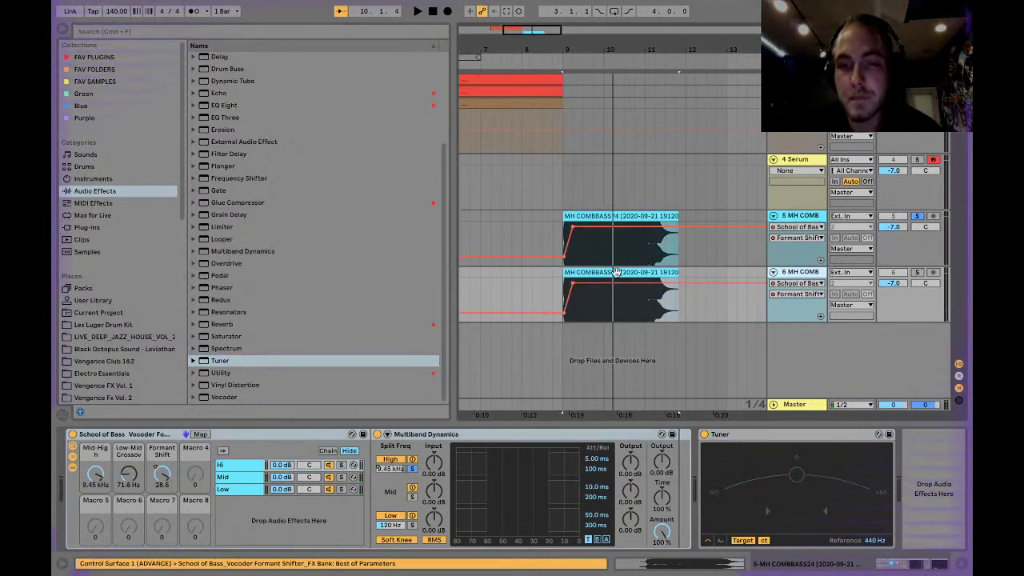
pyautogui.click(616, 272)
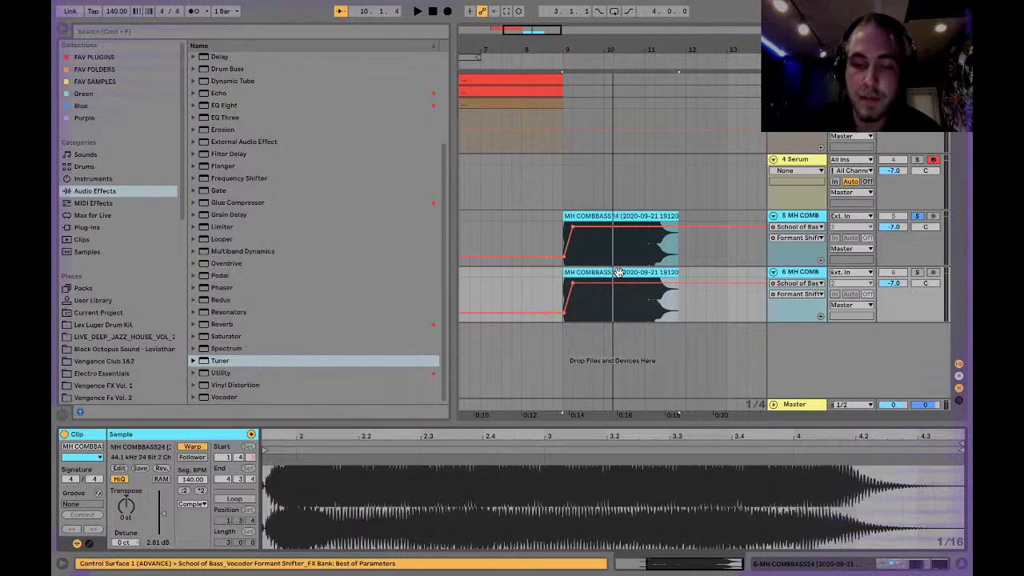
pyautogui.rightClick(816, 273)
pyautogui.click(709, 364)
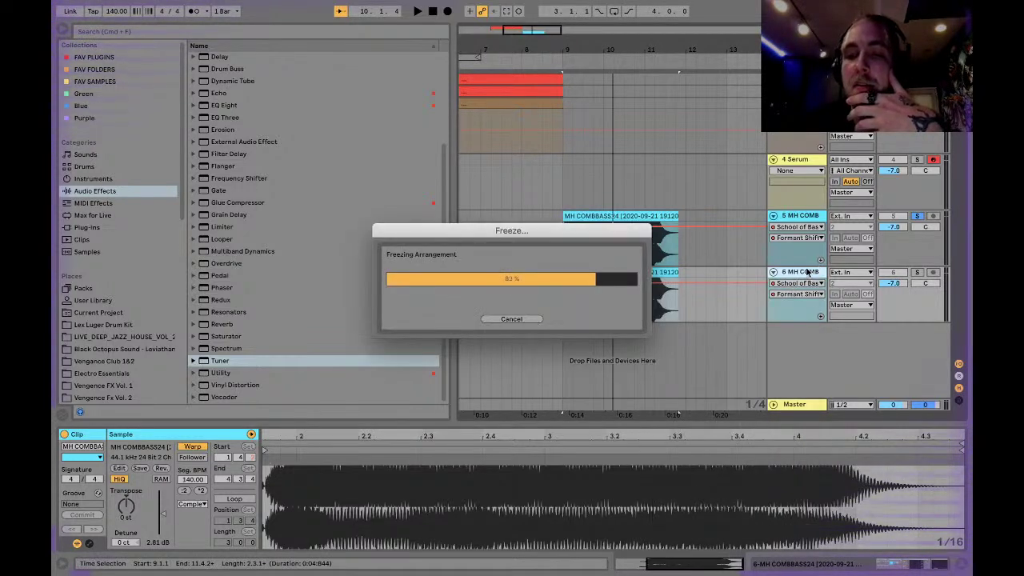
pyautogui.rightClick(802, 276)
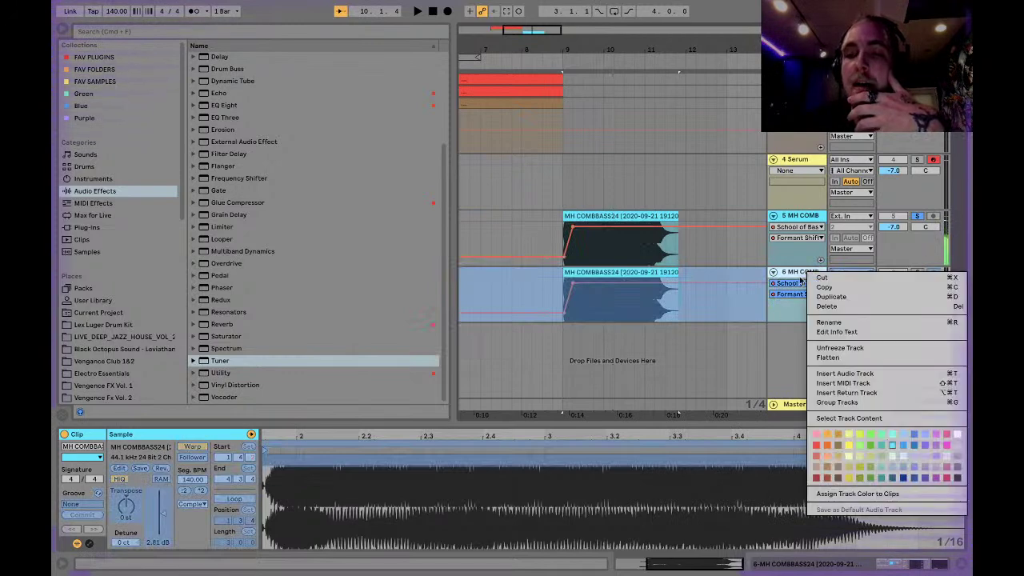
pyautogui.click(832, 348)
# Step: Transpose the flattened clip by -1 st and add a Tuner to its soloed track
pyautogui.click(632, 270)
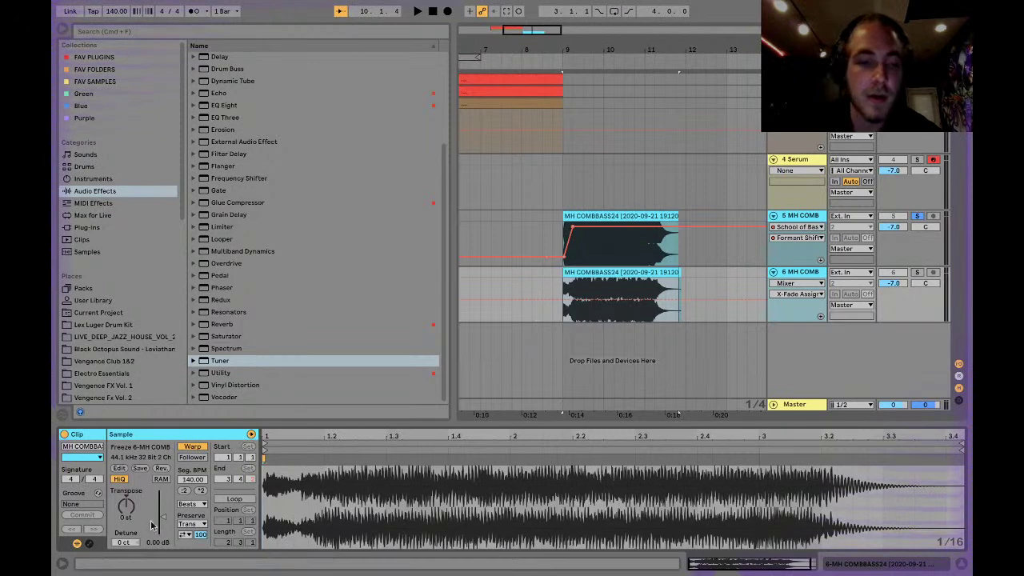
pyautogui.press('space')
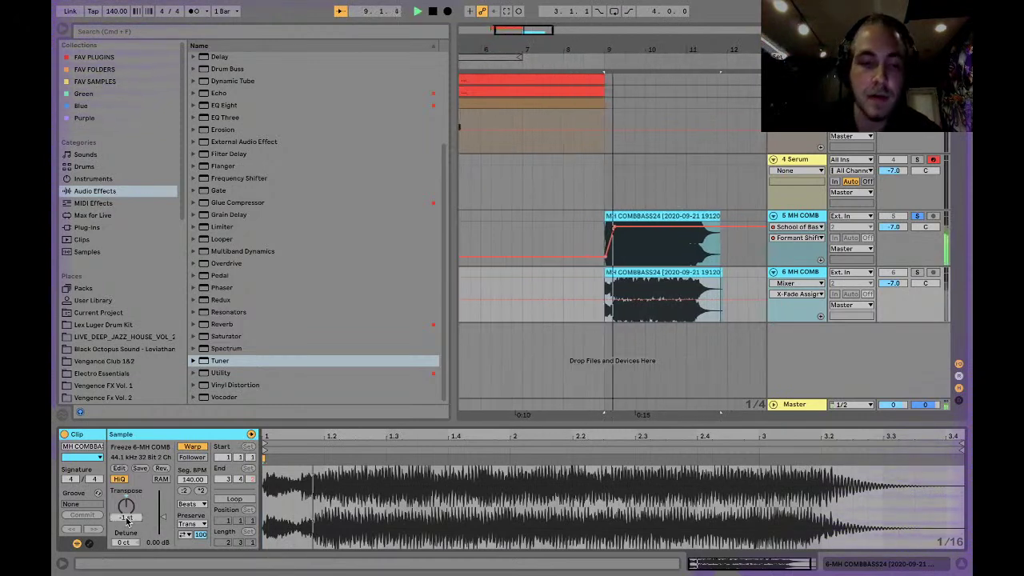
pyautogui.click(917, 272)
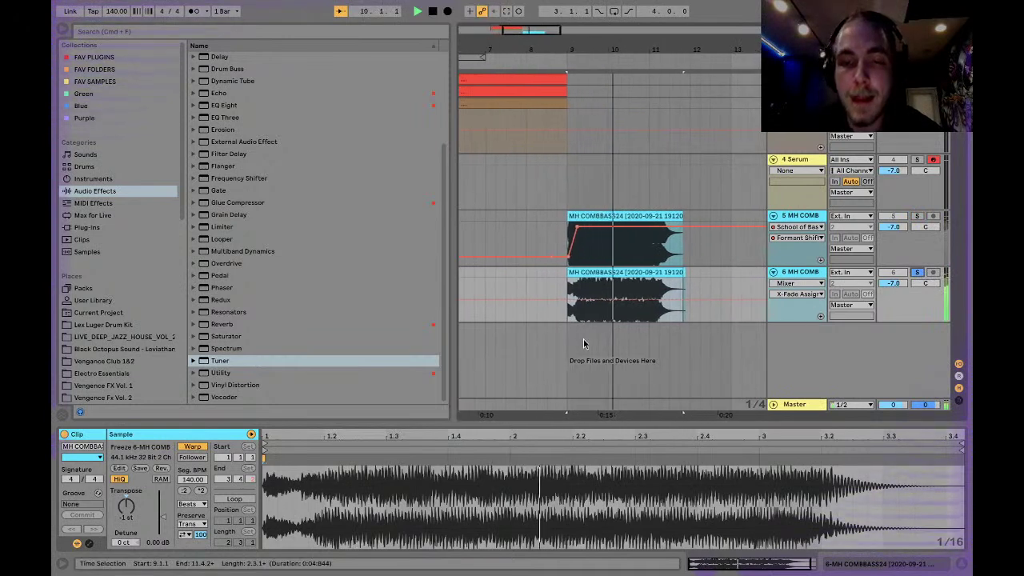
pyautogui.click(799, 275)
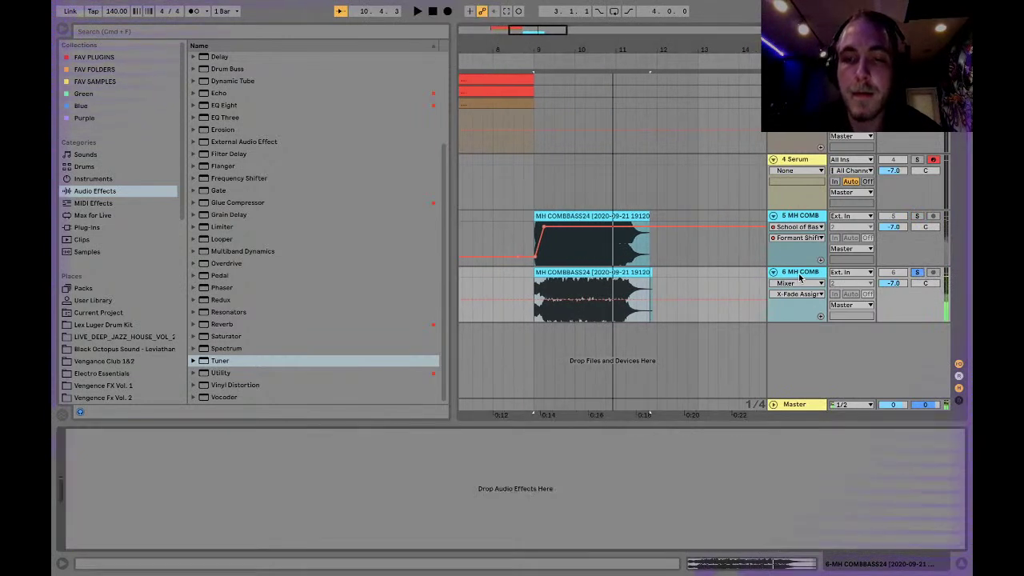
pyautogui.doubleClick(225, 362)
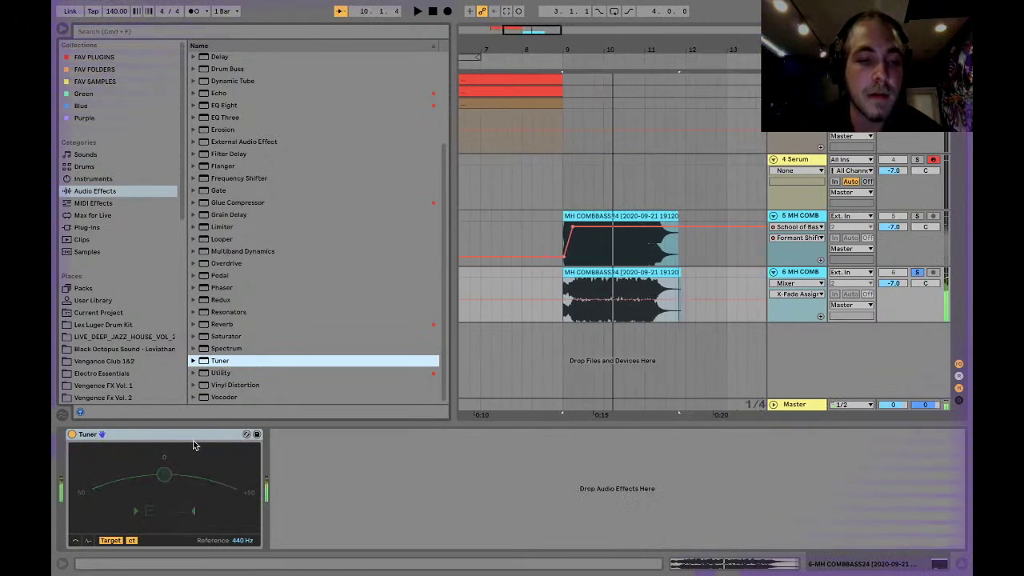
# Step: Move the original MH COMB track with the formant rack below the flattened one, and deactivate and fold it
pyautogui.moveTo(800, 217); pyautogui.dragTo(796, 322)
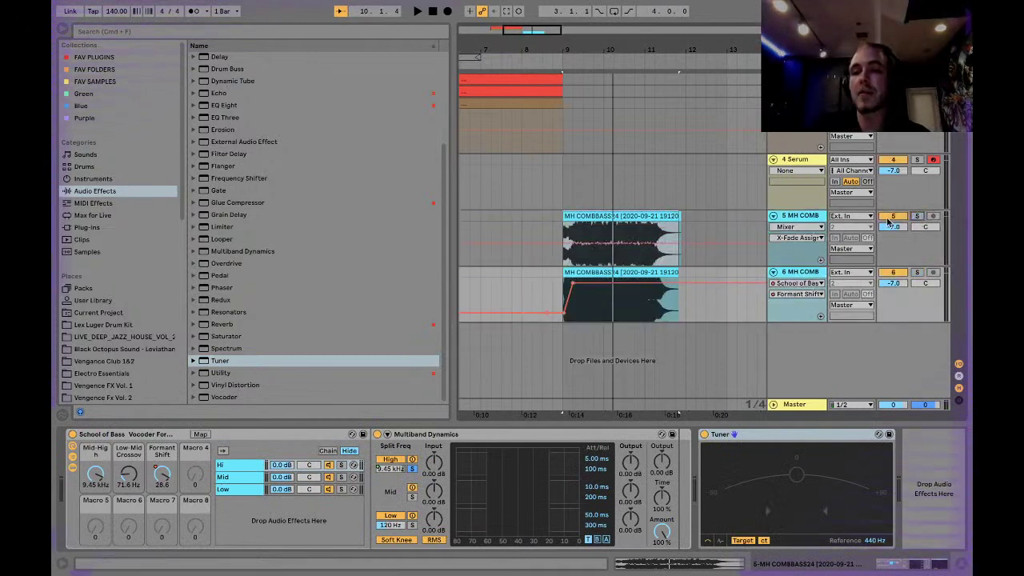
pyautogui.click(894, 274)
pyautogui.click(773, 273)
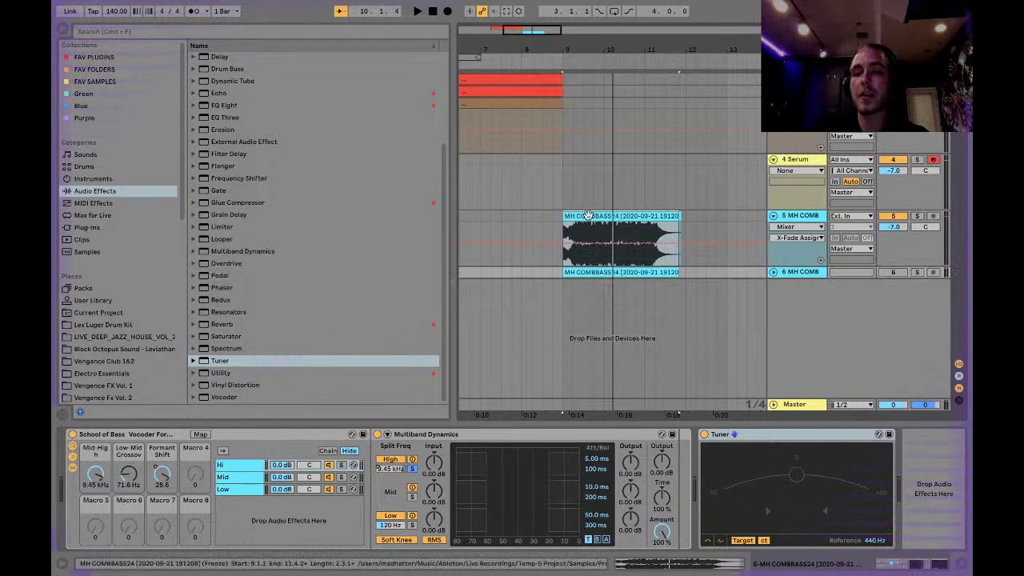
# Step: Play the transposed flattened clip from bar 9 and the original bass around bar 5 to compare them
pyautogui.click(592, 215)
pyautogui.press('space')
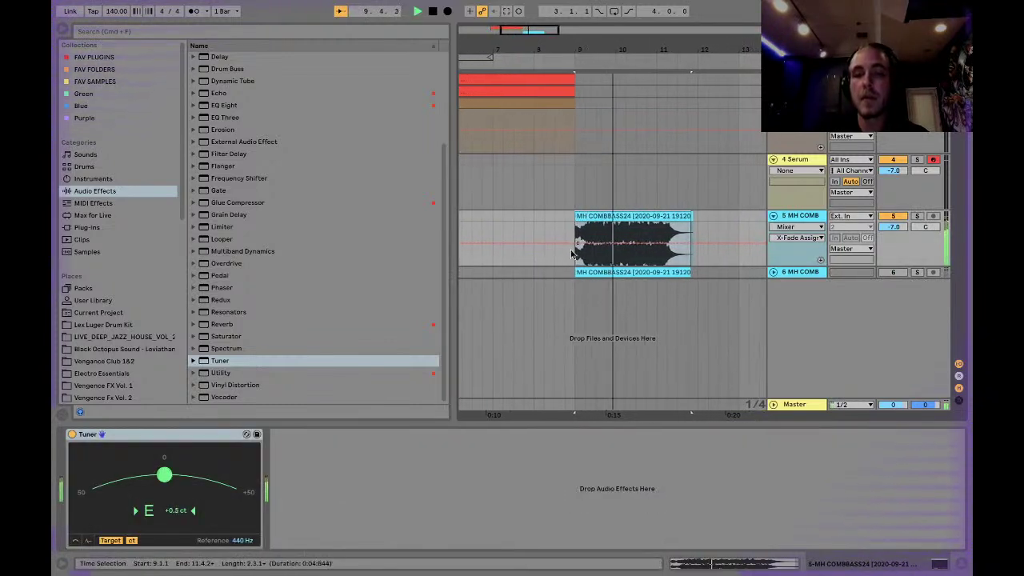
pyautogui.press('space')
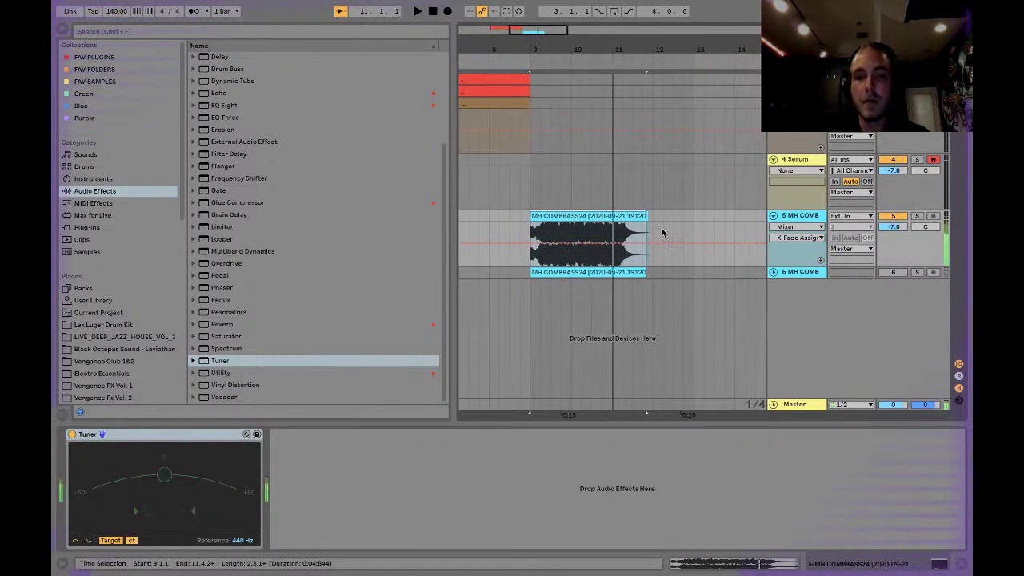
pyautogui.hscroll(-6, 553, 223)
pyautogui.click(596, 175)
pyautogui.press('space')
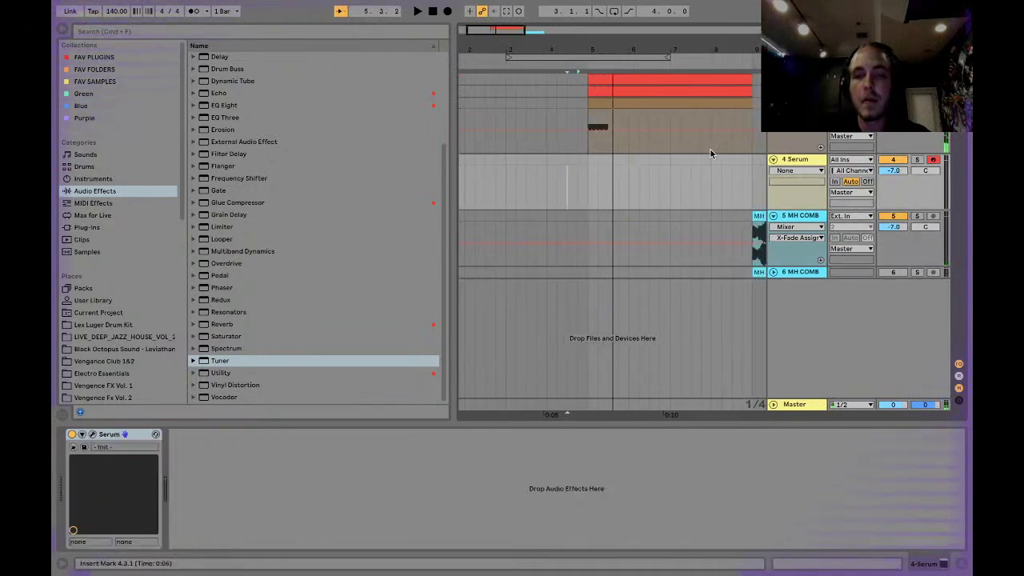
pyautogui.click(63, 32)
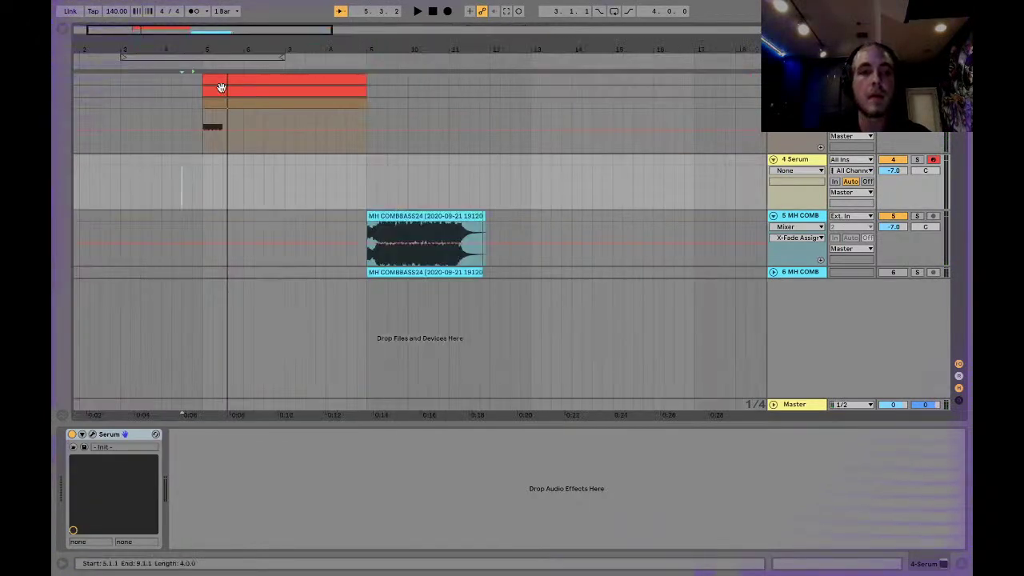
# Step: Listen to the bass1 note from its start at bar 5 and to the flattened comb clip from bar 9
pyautogui.moveTo(124, 49); pyautogui.dragTo(124, 70)
pyautogui.click(225, 140)
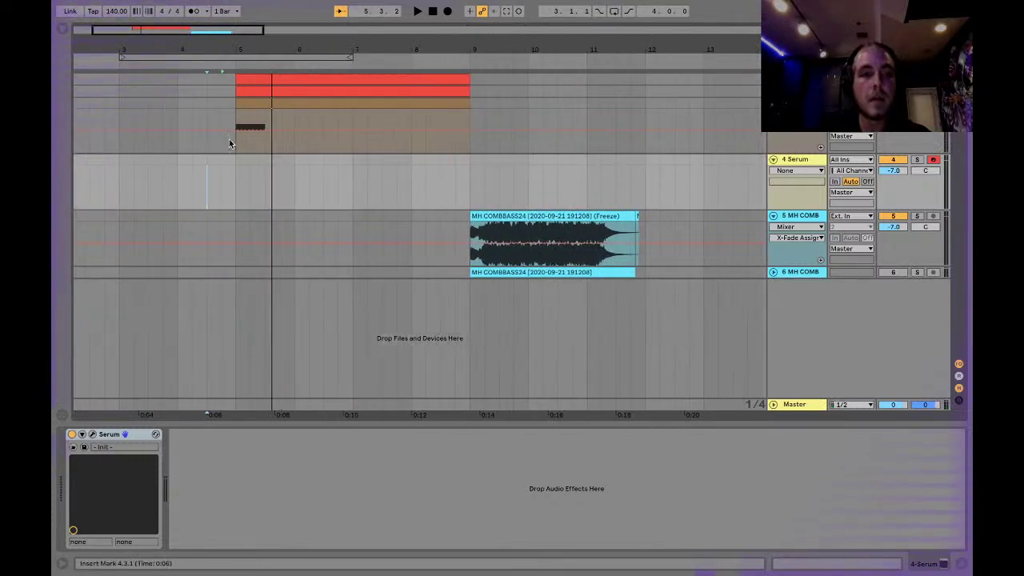
pyautogui.click(237, 138)
pyautogui.press('space')
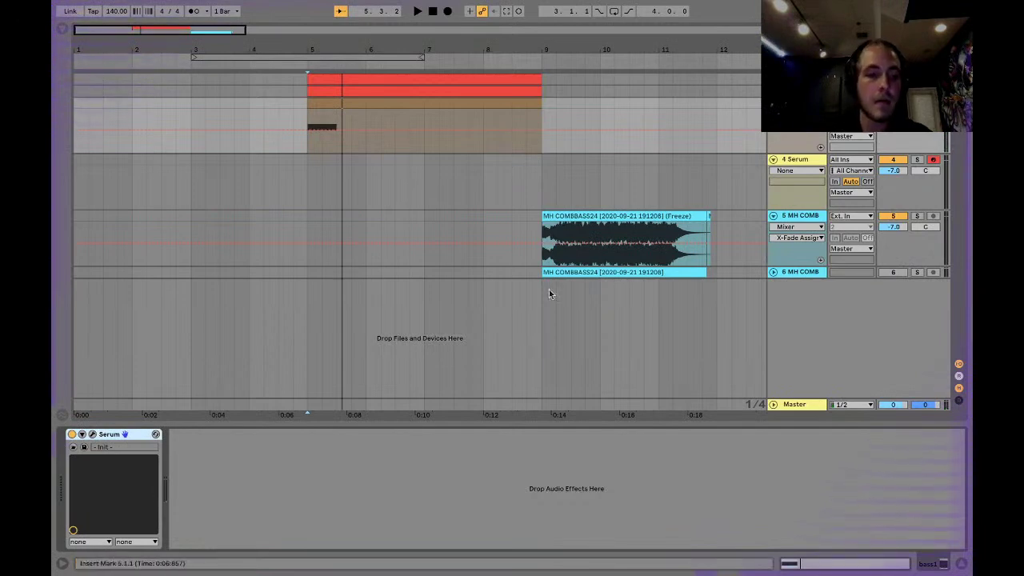
pyautogui.click(541, 230)
pyautogui.press('space')
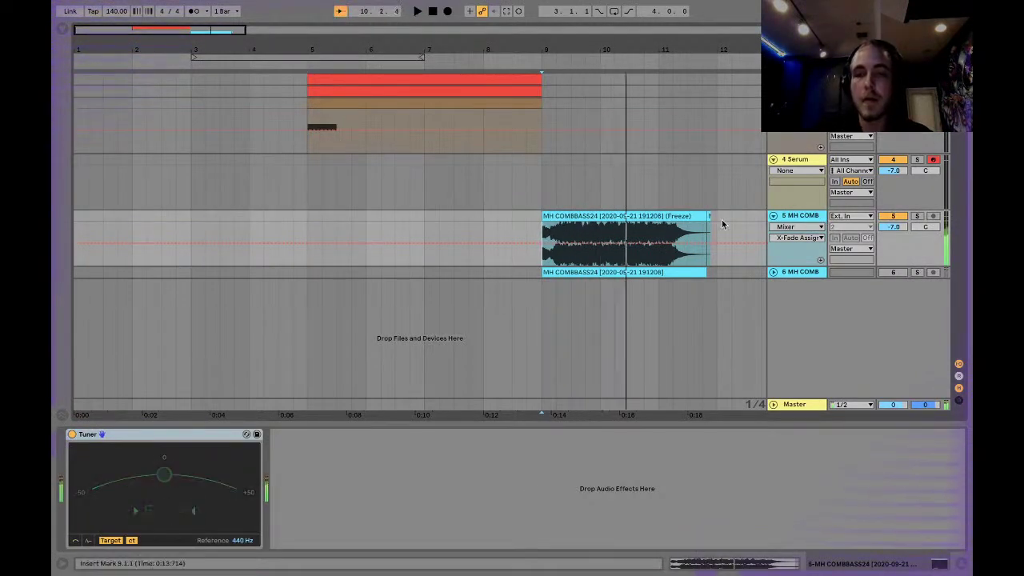
# Step: Move the flattened comb clip to 5.3.1, directly after the bass1 note, and trim its end to 7.1.1
pyautogui.moveTo(583, 228); pyautogui.dragTo(415, 226)
pyautogui.press('space')
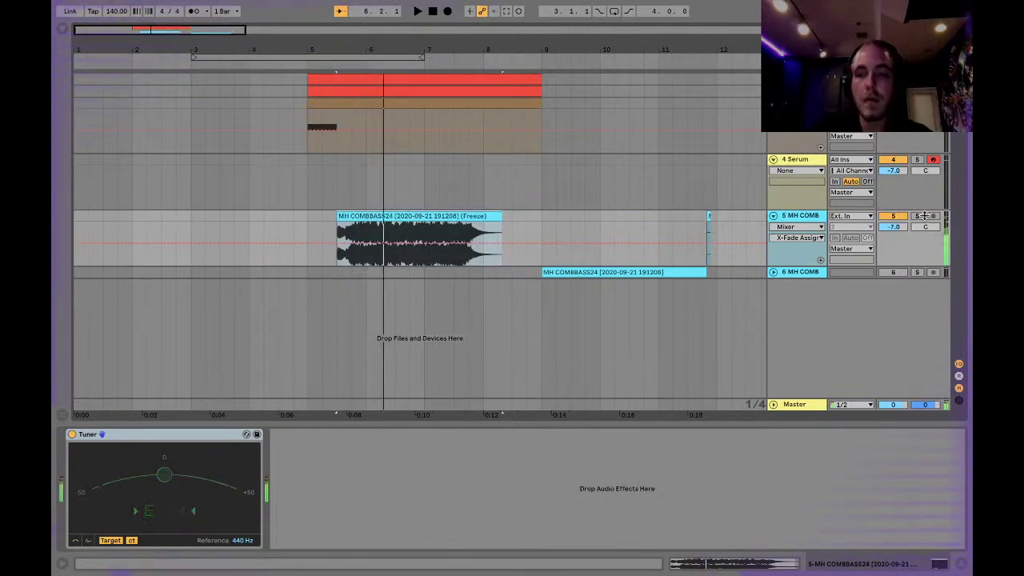
pyautogui.press('space')
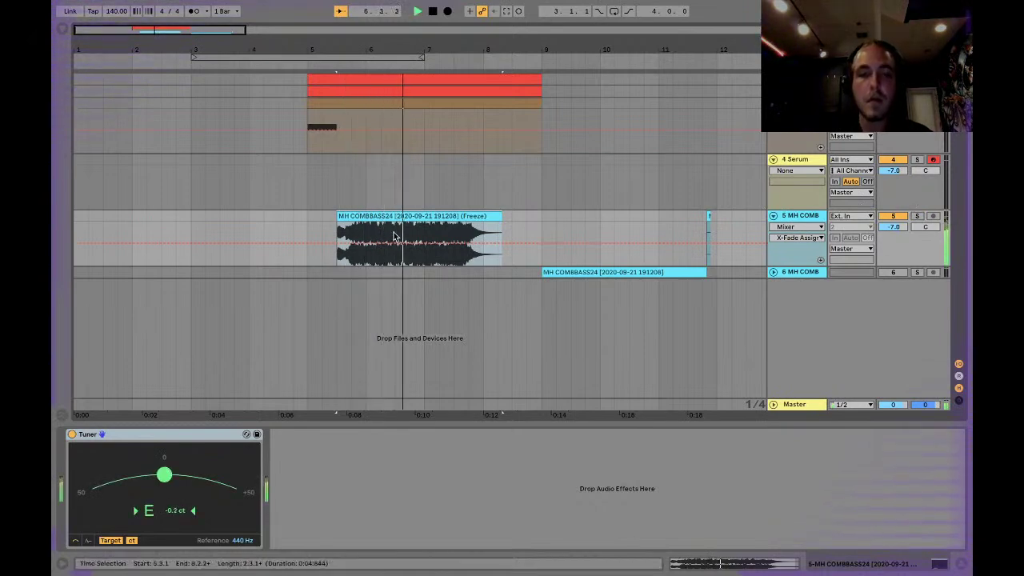
pyautogui.press('space')
pyautogui.click(481, 216)
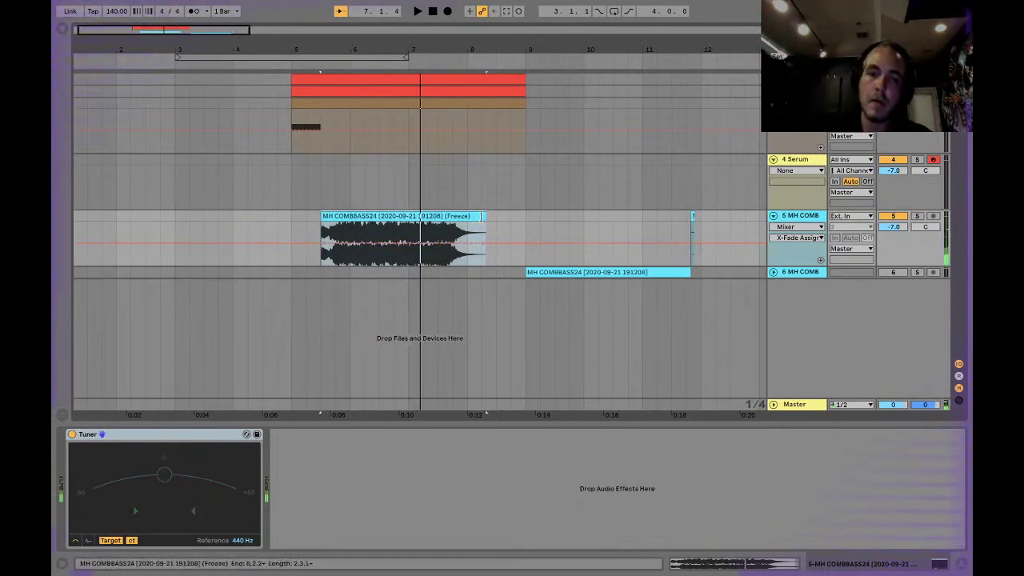
pyautogui.moveTo(481, 216); pyautogui.dragTo(408, 216)
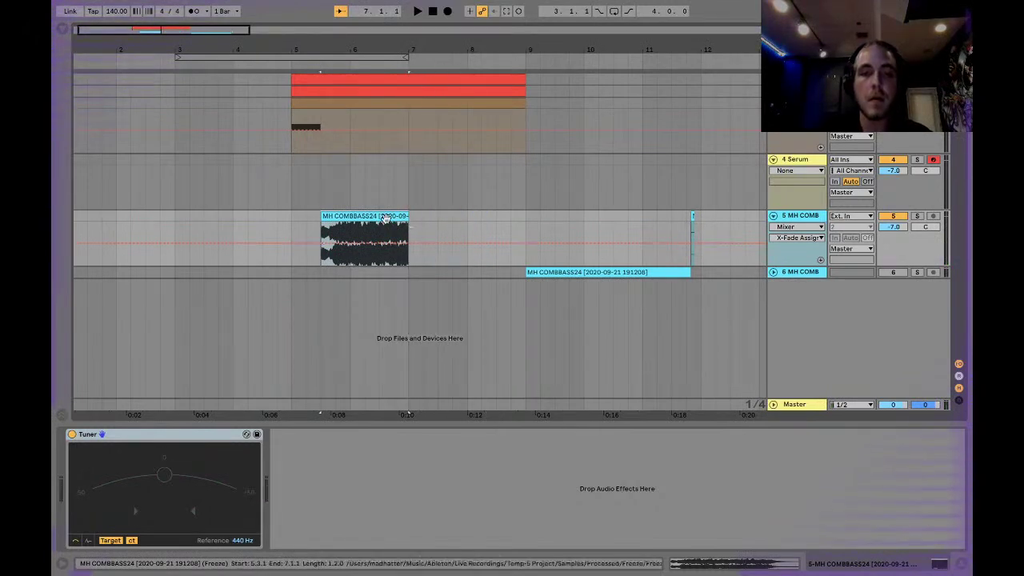
pyautogui.press('space')
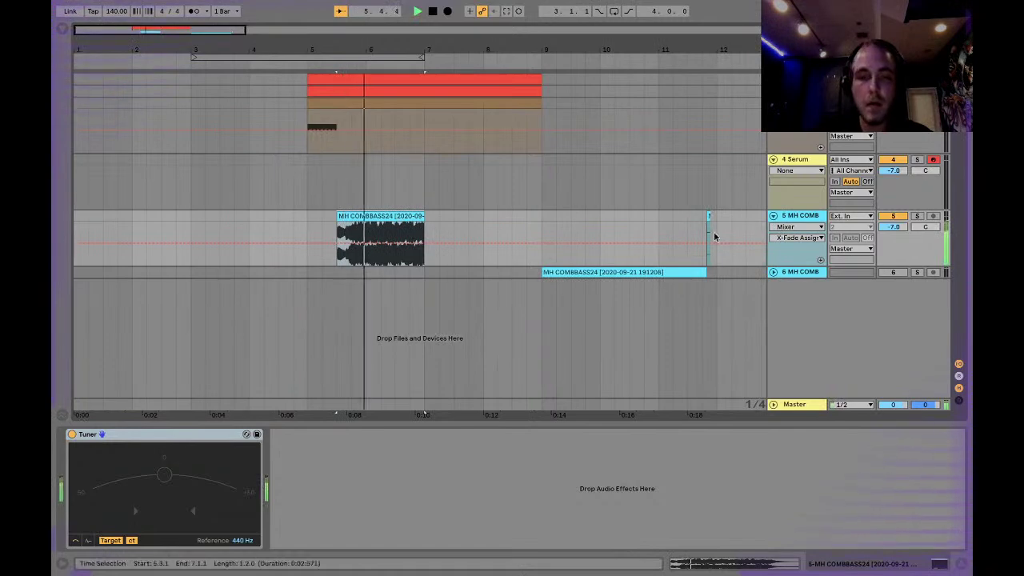
pyautogui.press('space')
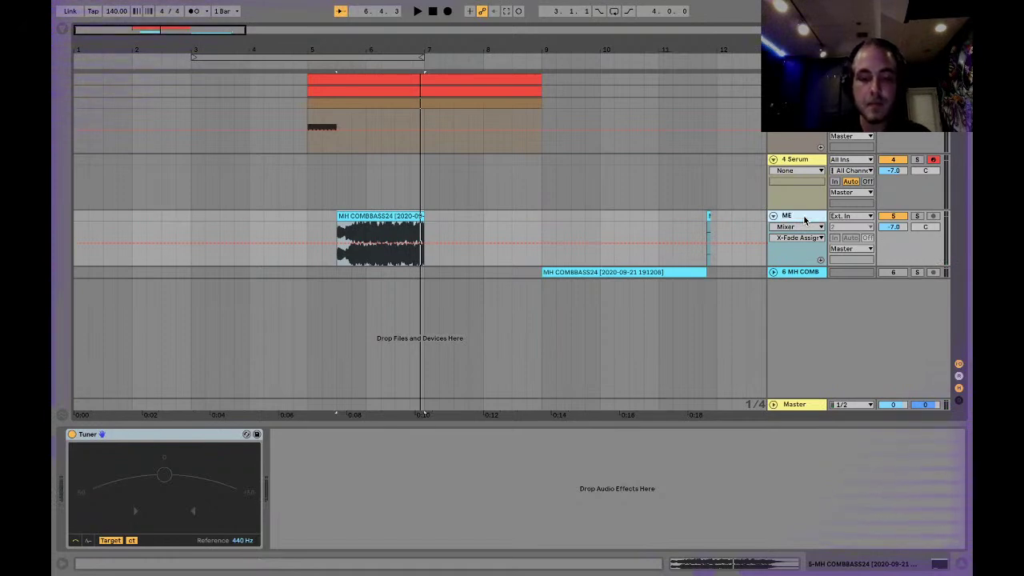
# Step: Rename the flattened comb track MEGABLAST and insert a new MIDI track with Serum below it
pyautogui.write('T')
pyautogui.press('Return')
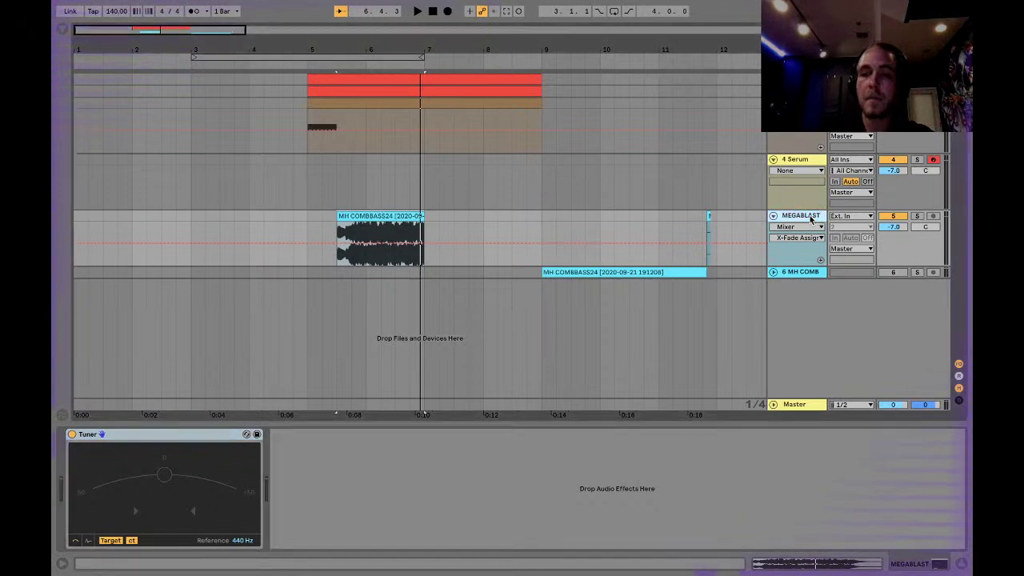
pyautogui.hotkey('ctrl', 'shift', 't')
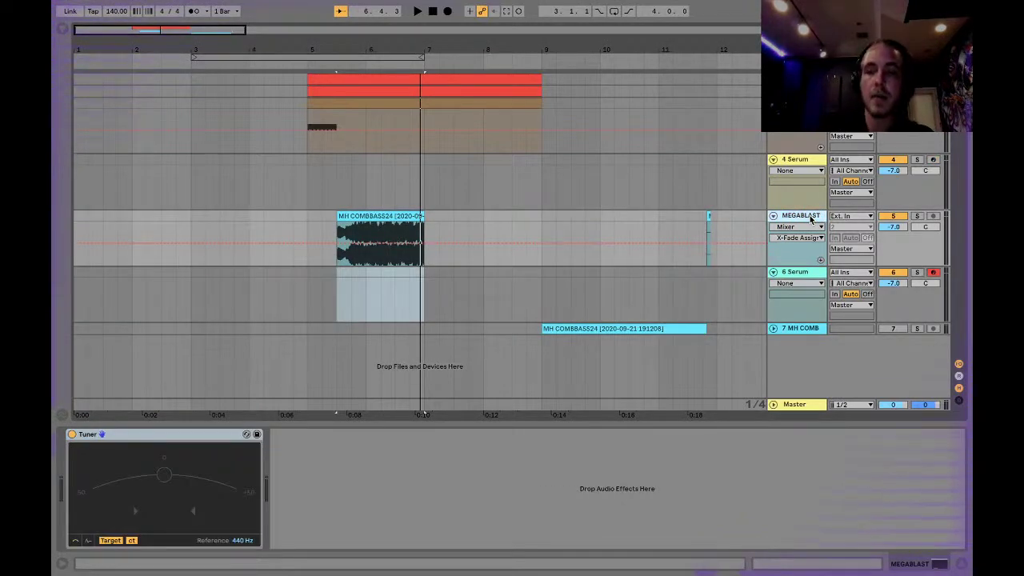
# Step: Add an EQ Eight to the MEGABLAST track and cut its lows below about 129 Hz with the first band
pyautogui.click(62, 31)
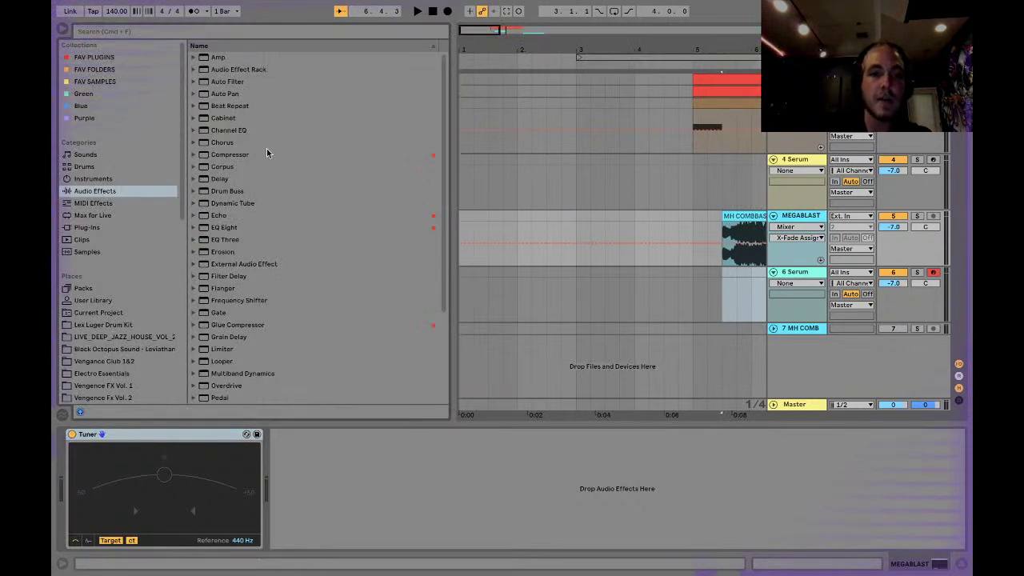
pyautogui.moveTo(235, 229); pyautogui.dragTo(437, 506)
pyautogui.press('space')
pyautogui.moveTo(343, 495); pyautogui.dragTo(384, 495)
pyautogui.press('space')
pyautogui.press('space')
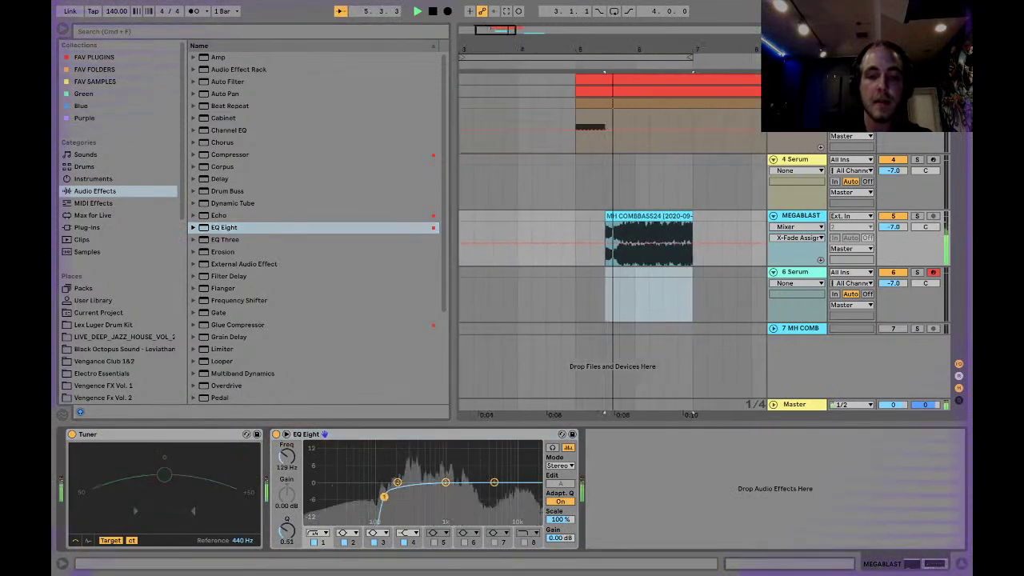
pyautogui.press('space')
# Step: Solo the new Serum track and insert an empty MIDI clip from 5.3.1 to 7.1.1 beneath the MEGABLAST clip
pyautogui.click(905, 217)
pyautogui.click(897, 217)
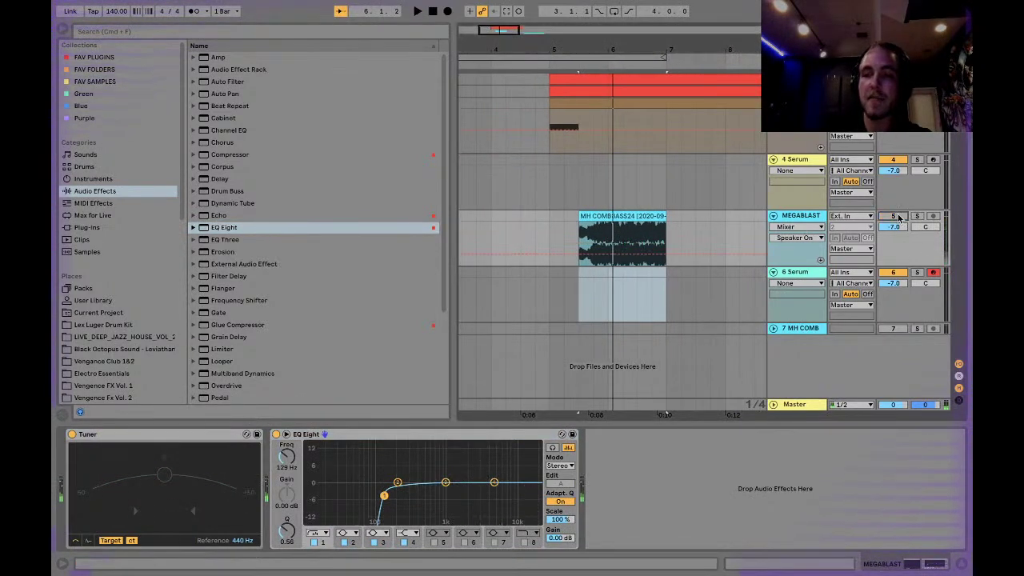
pyautogui.click(918, 217)
pyautogui.press('space')
pyautogui.press('space')
pyautogui.moveTo(661, 275); pyautogui.dragTo(575, 276)
pyautogui.press('super+shift+m')
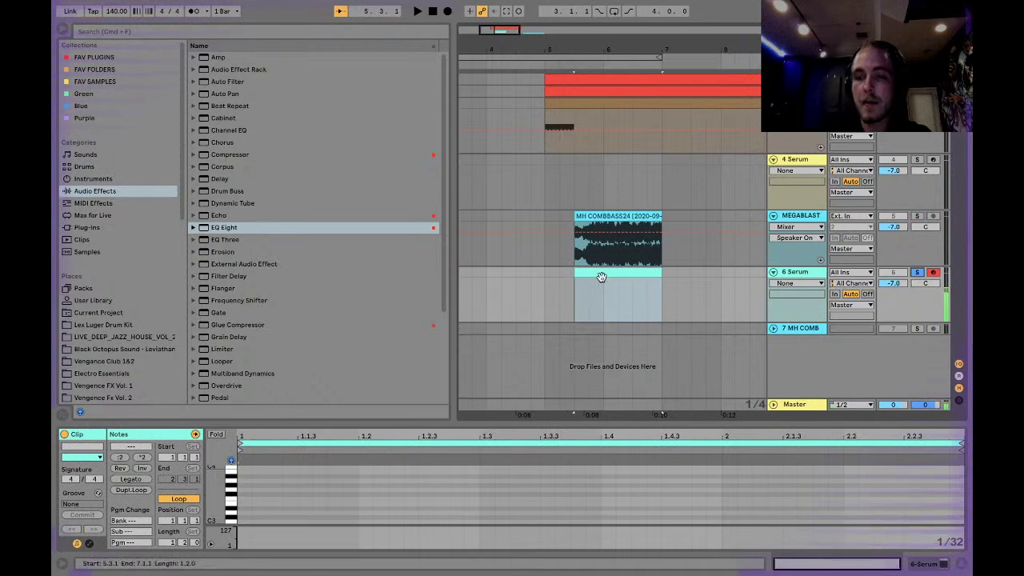
# Step: Set the new track's Serum to only the sub oscillator at octave -1, with its level raised and the master volume at 100%
pyautogui.doubleClick(814, 273)
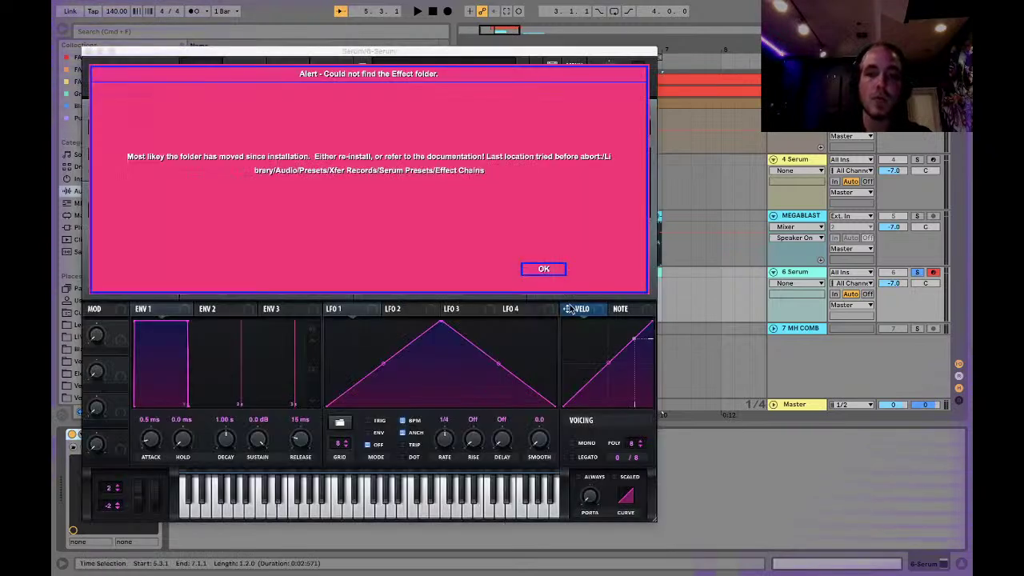
pyautogui.click(541, 271)
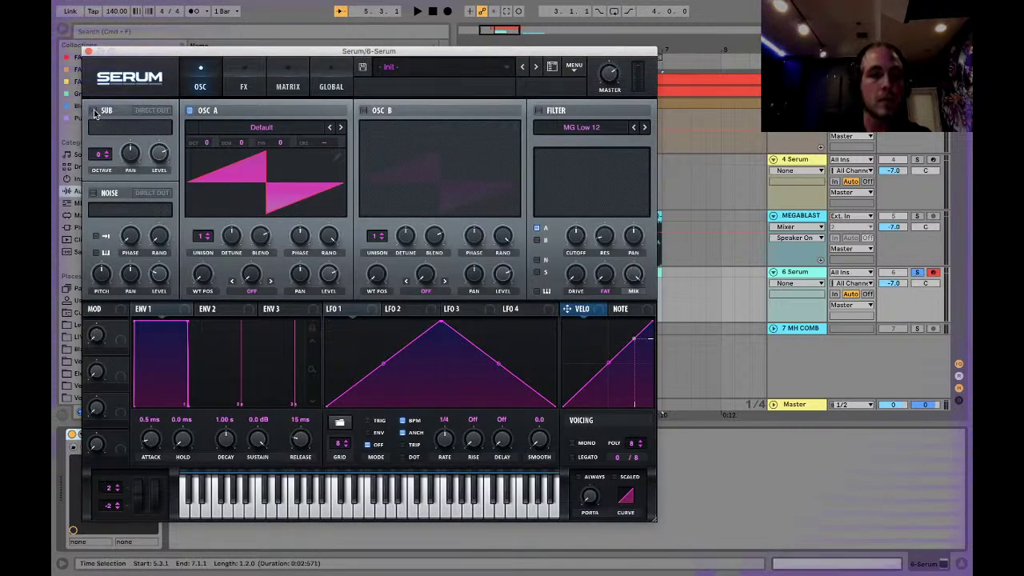
pyautogui.click(93, 112)
pyautogui.click(189, 111)
pyautogui.click(160, 153)
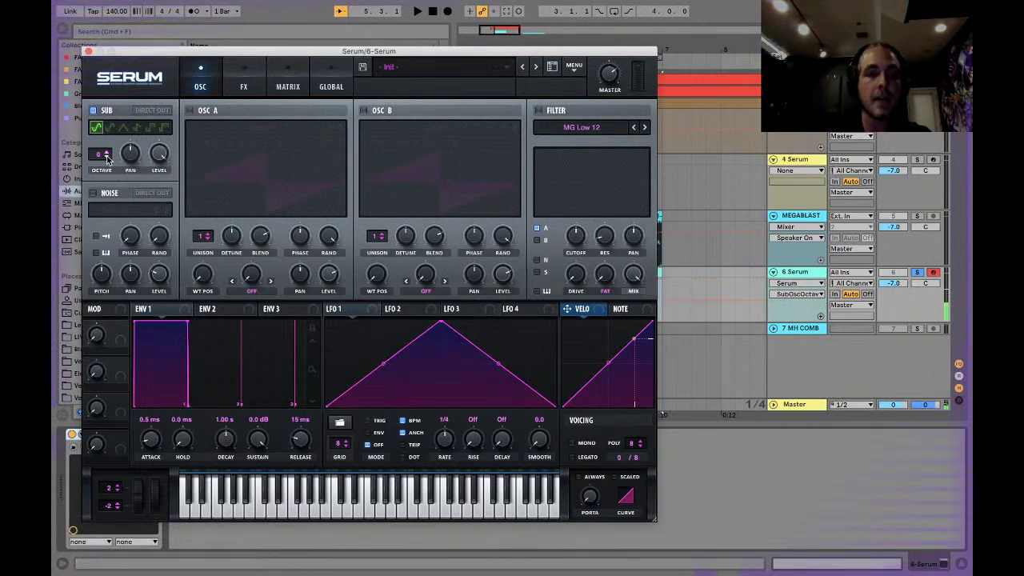
pyautogui.moveTo(98, 158); pyautogui.dragTo(108, 170)
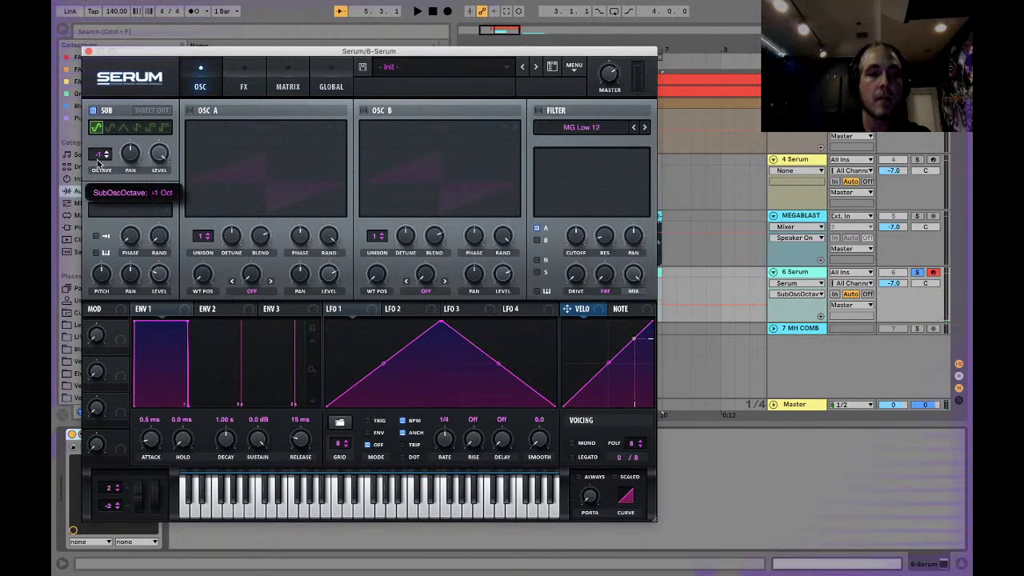
pyautogui.click(609, 74)
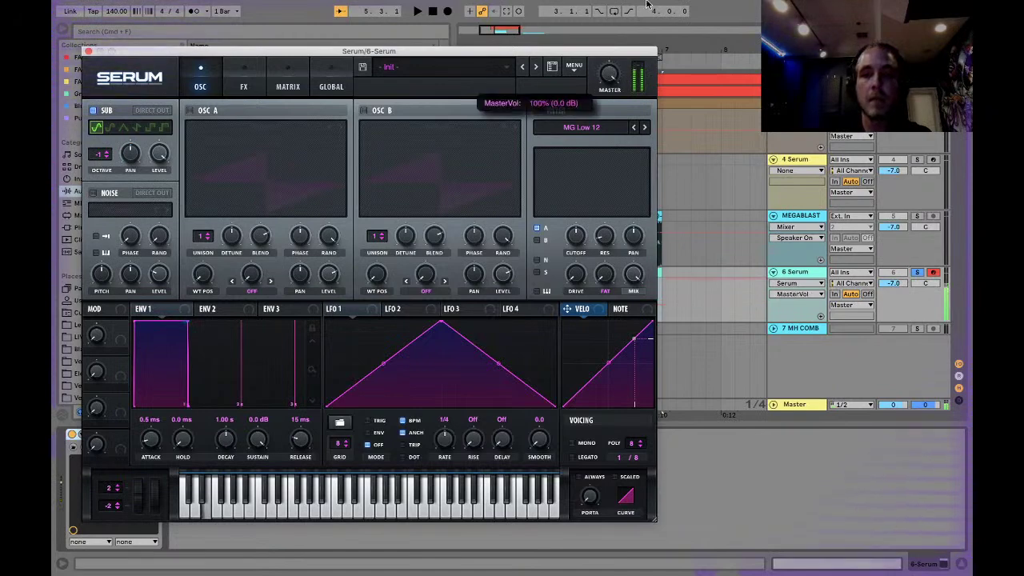
pyautogui.click(88, 51)
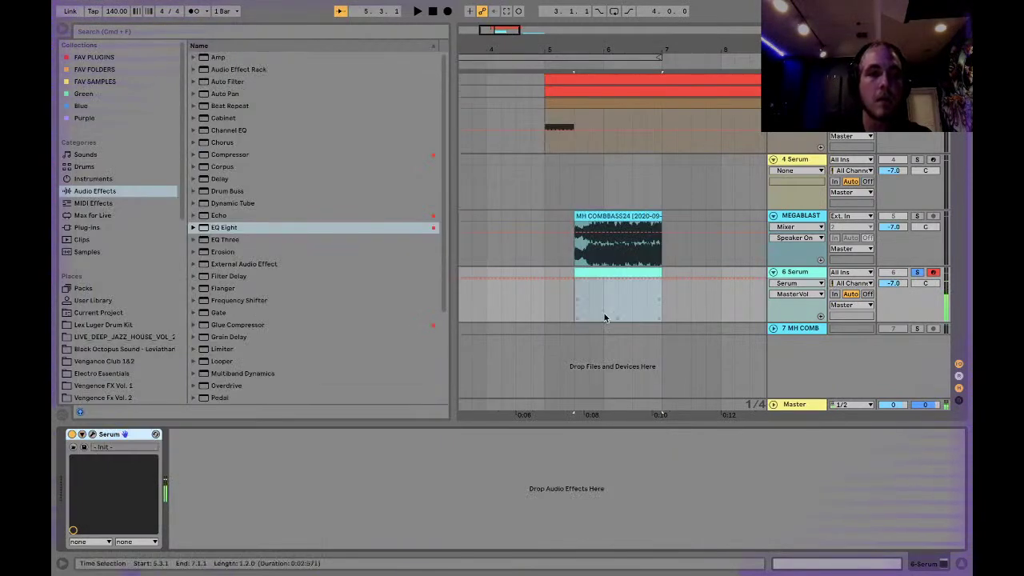
# Step: Draw an E1 note across the full length of the sub clip and play it back
pyautogui.click(598, 272)
pyautogui.scroll(-3, 304, 504)
pyautogui.scroll(-3, 272, 522)
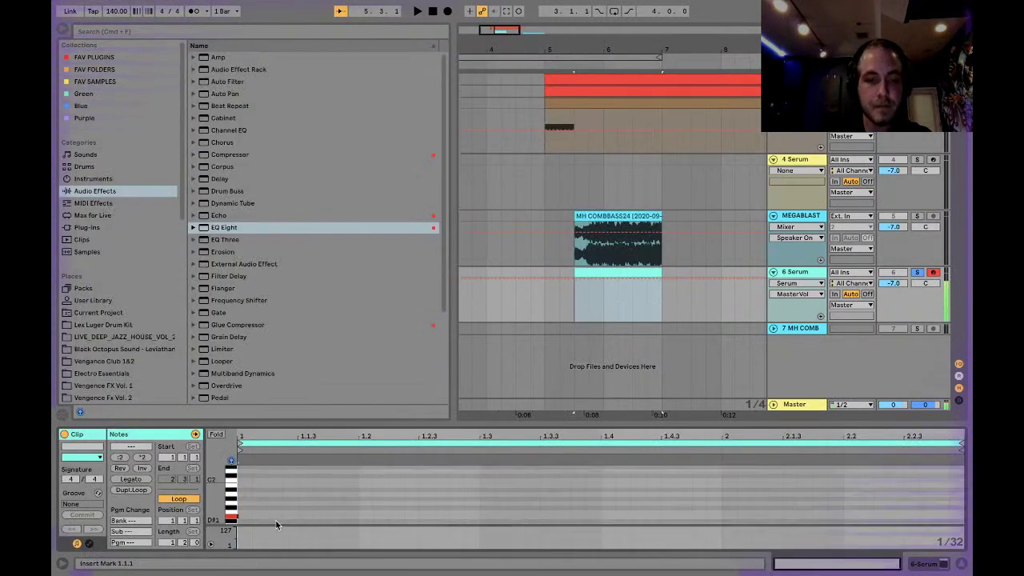
pyautogui.doubleClick(245, 521)
pyautogui.moveTo(249, 521); pyautogui.dragTo(964, 535)
pyautogui.press('space')
pyautogui.press('space')
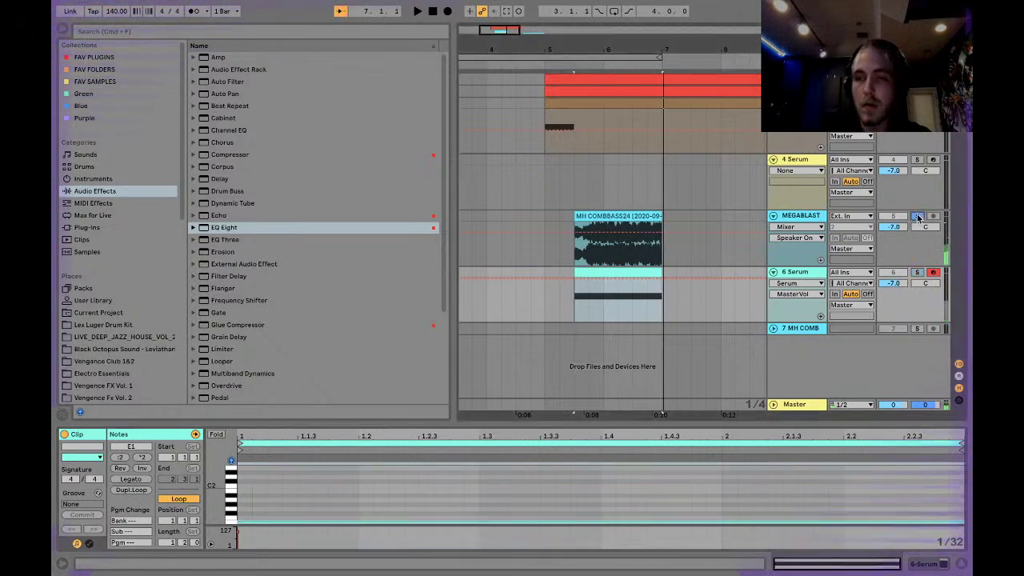
# Step: Unsolo the layers, lower the sub track's volume to -8.4 dB, and rename the track MEGA SUB
pyautogui.click(919, 217)
pyautogui.press('space')
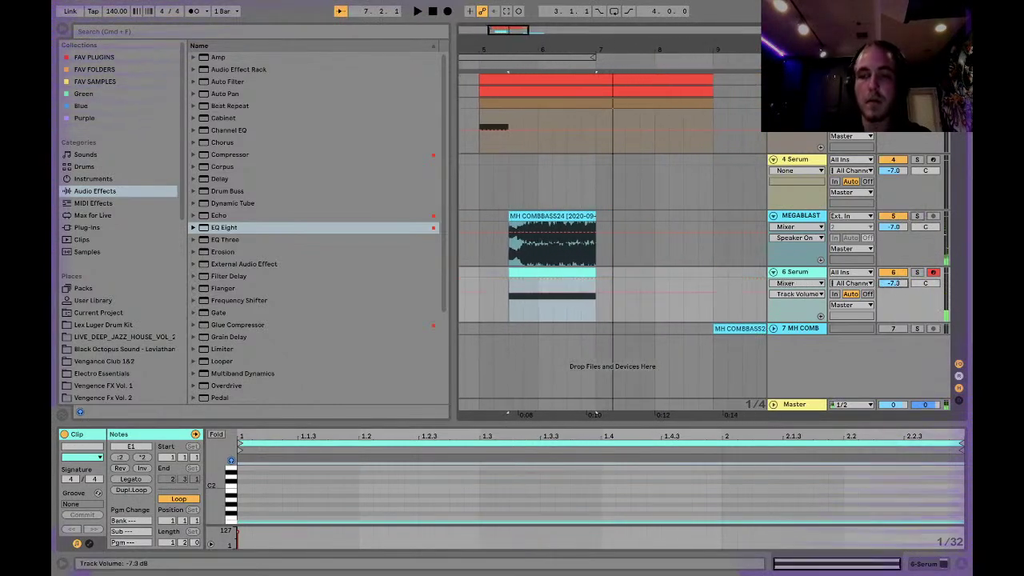
pyautogui.hotkey('ctrl', 'alt', 'b')
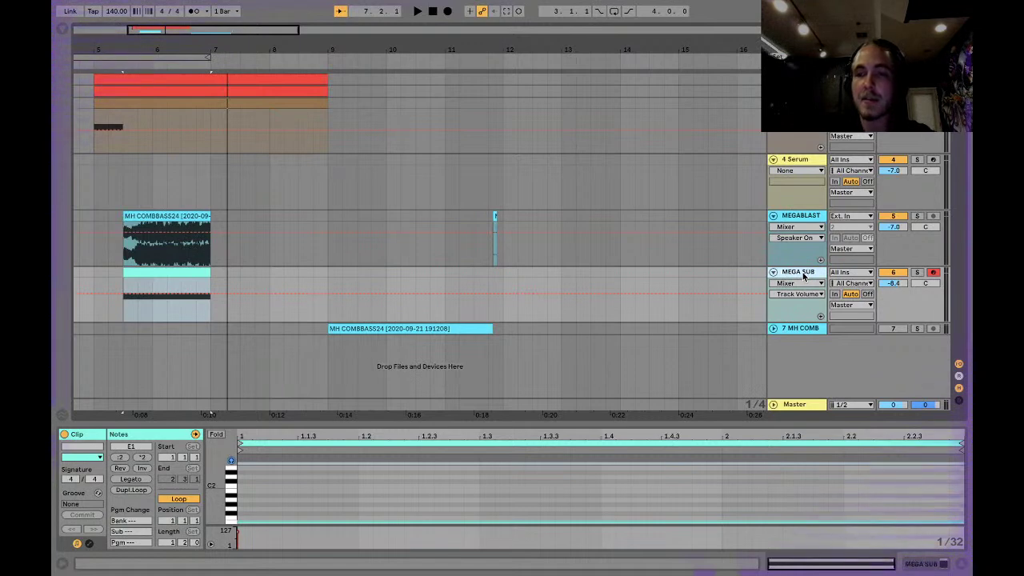
# Step: Group the MEGA SUB track as SUBS, and group the bass1, Serum and MEGABLAST tracks as a folded BASS group
pyautogui.hotkey('ctrl', 'g')
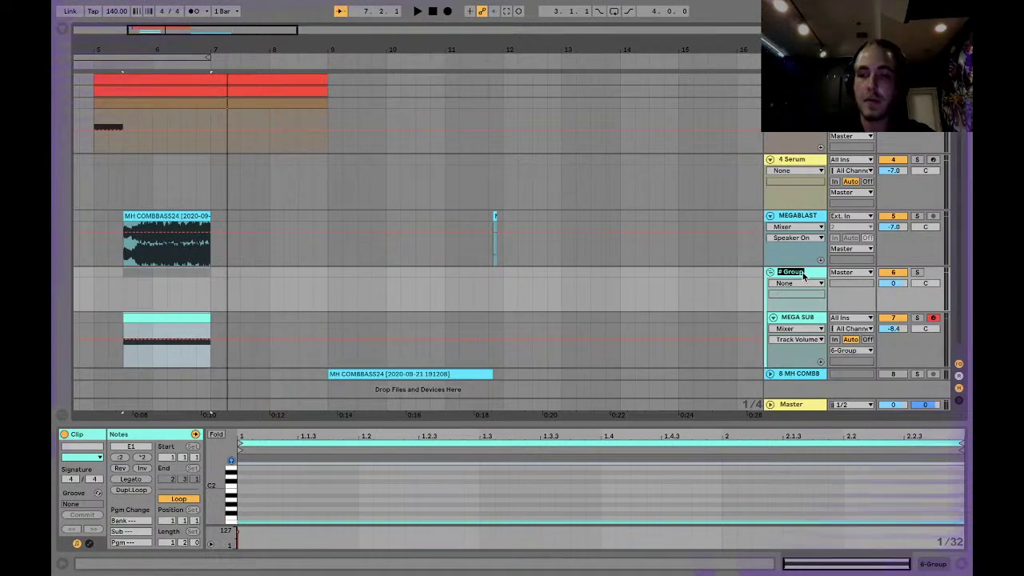
pyautogui.click(798, 217)
pyautogui.press('Up')
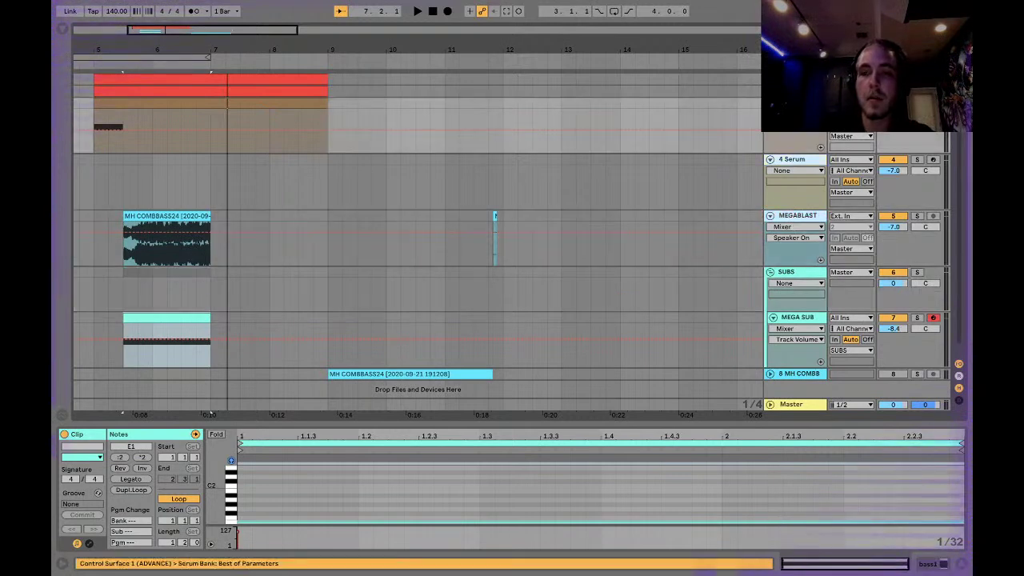
pyautogui.hotkey('ctrl', 'g')
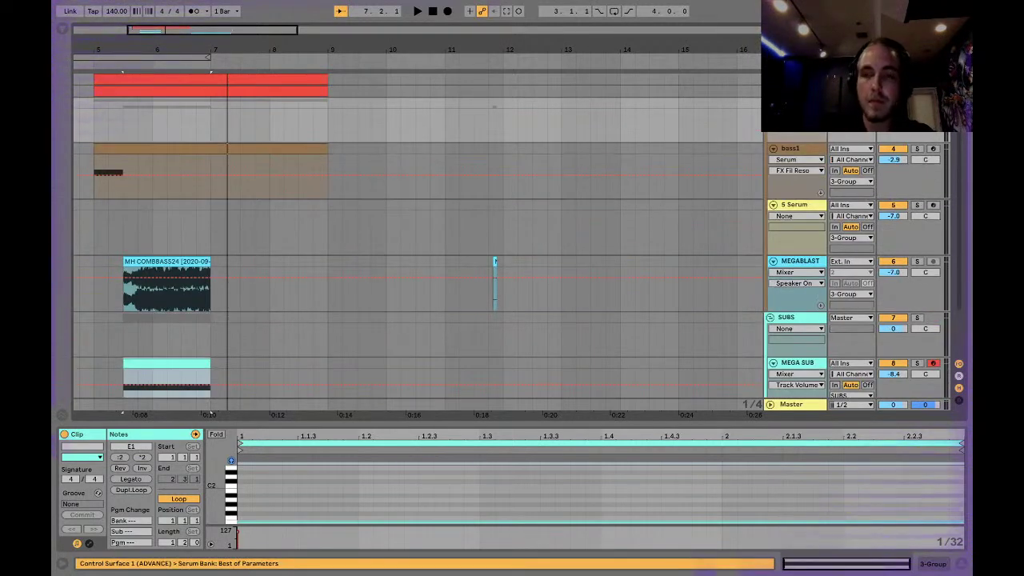
pyautogui.scroll(-5, 194, 206)
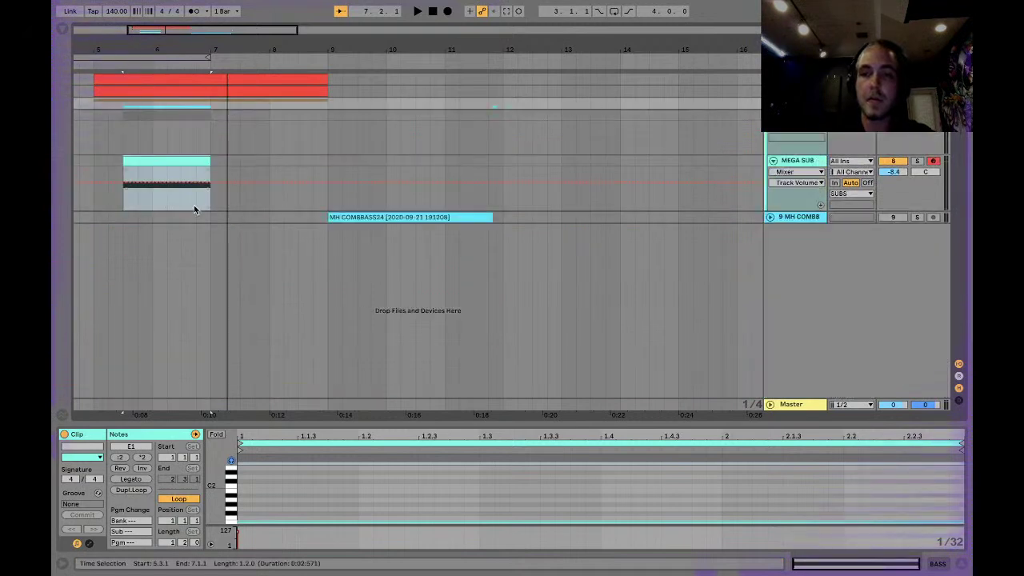
# Step: Play the grouped basses and sub from around bar 5, and fold the SUBS group
pyautogui.click(115, 136)
pyautogui.press('space')
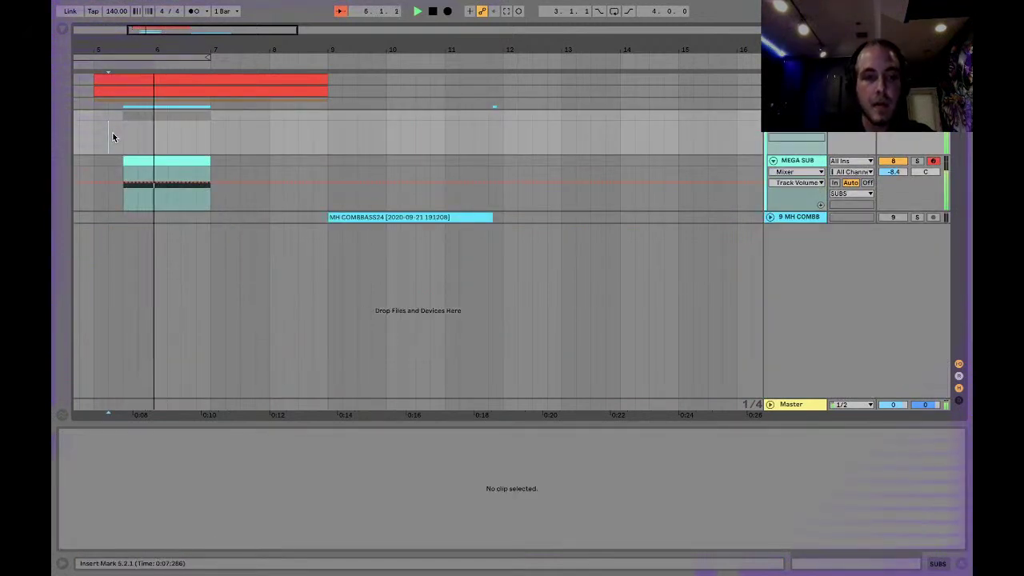
pyautogui.press('space')
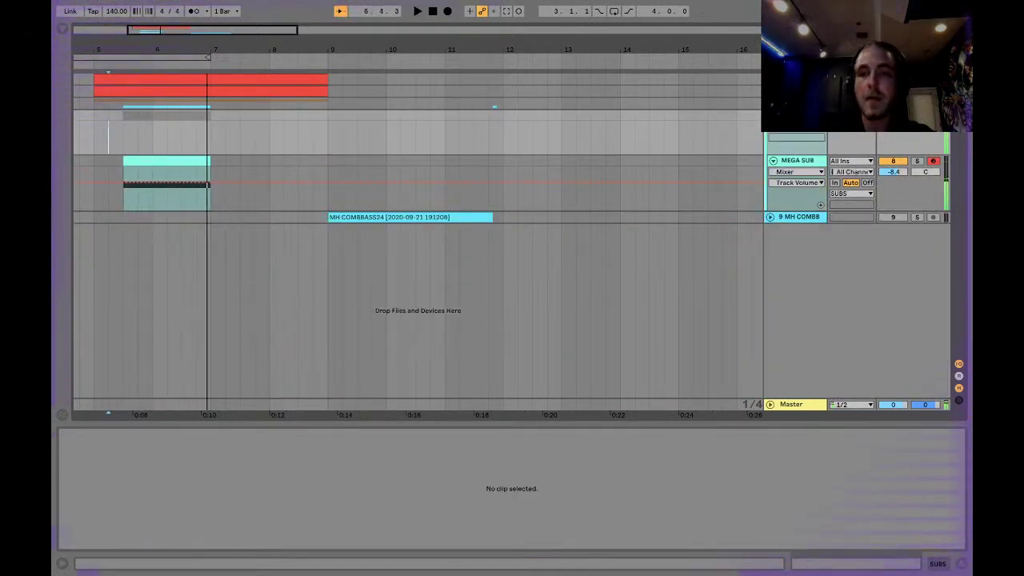
pyautogui.click(772, 117)
pyautogui.click(92, 102)
pyautogui.press('space')
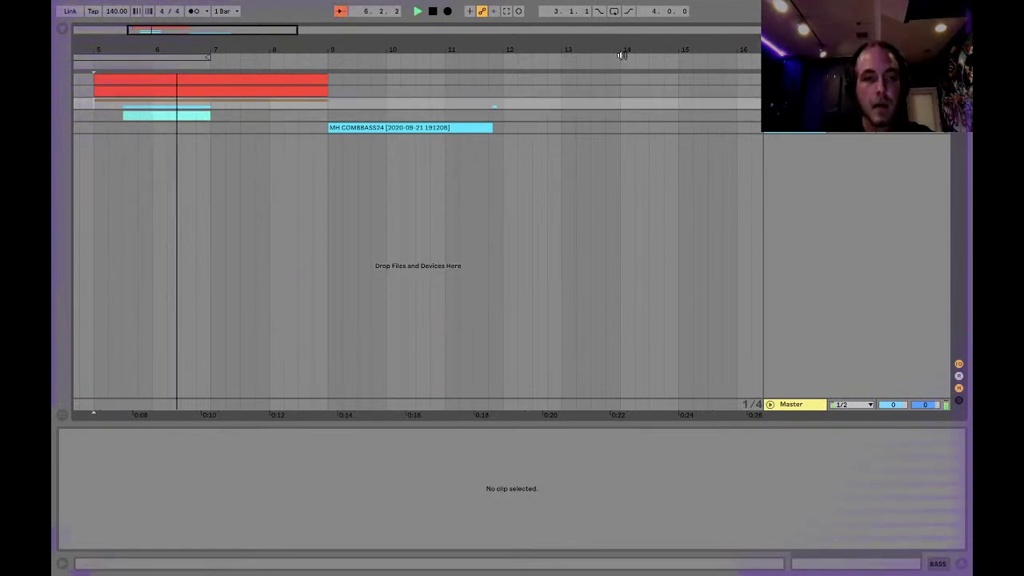
pyautogui.press('space')
# Step: Unfold the BASS group, solo the bass1 track and open its Serum instrument window
pyautogui.click(773, 103)
pyautogui.click(155, 144)
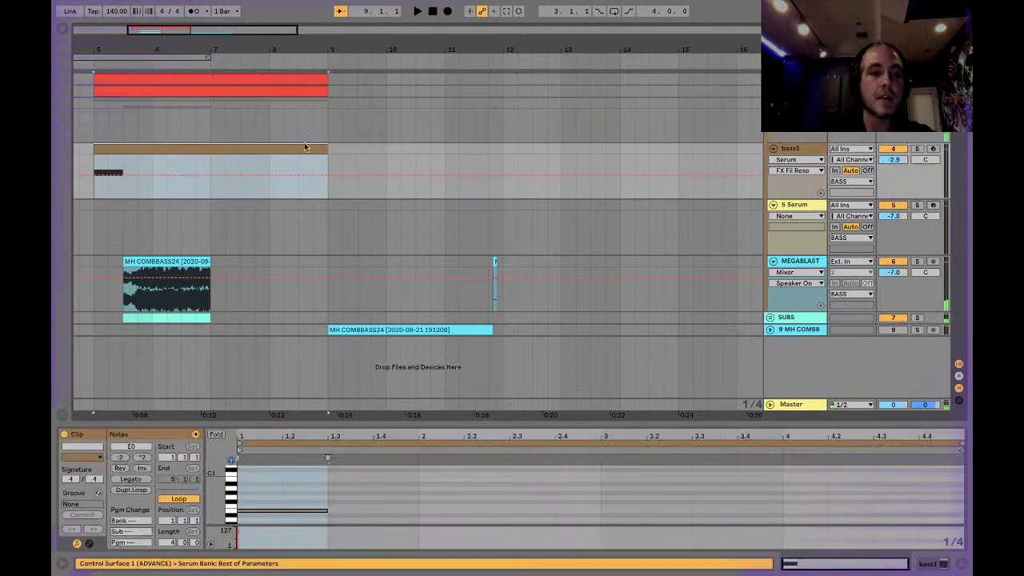
pyautogui.click(917, 150)
pyautogui.click(808, 150)
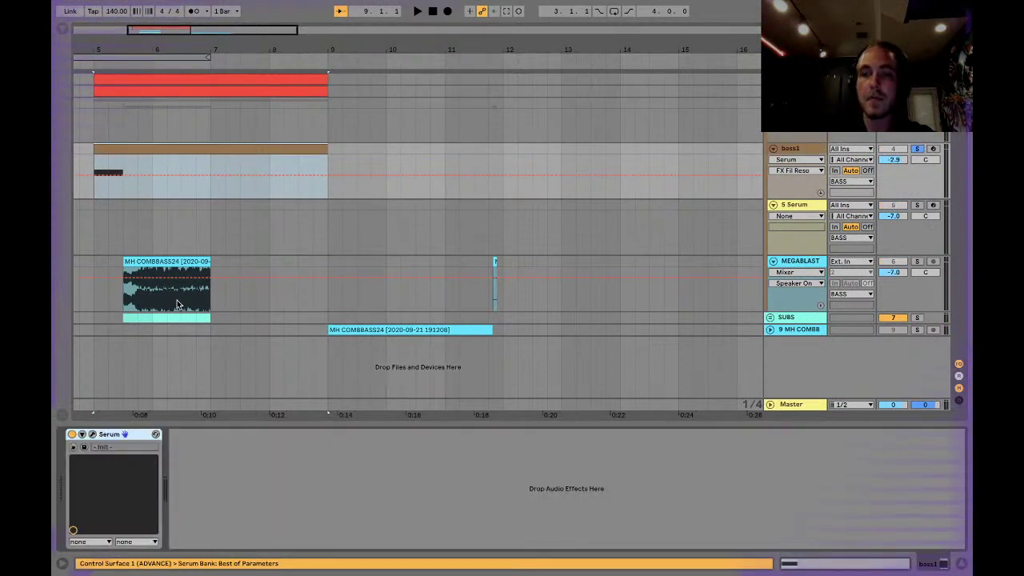
pyautogui.click(92, 434)
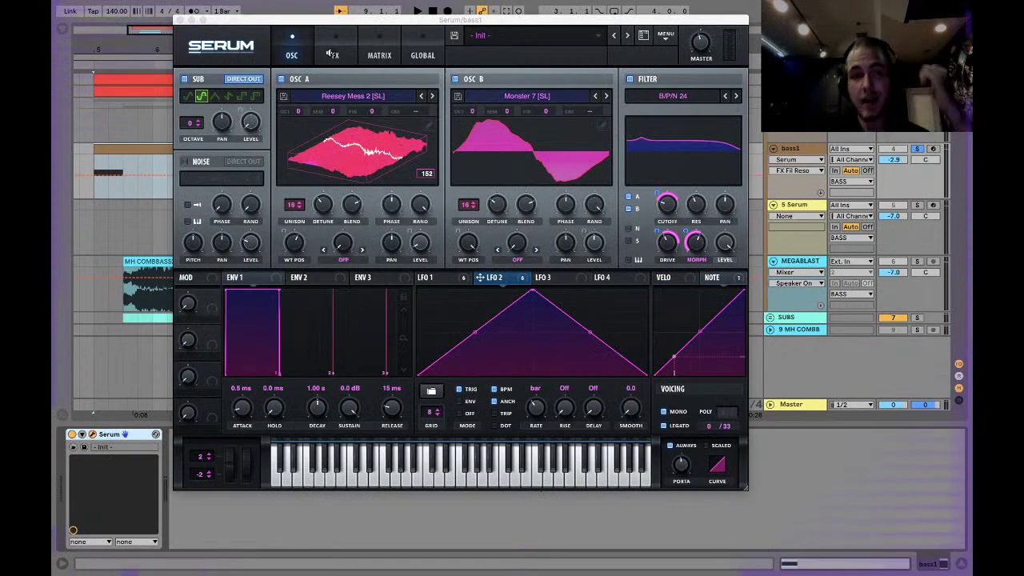
# Step: Review the effects rack of bass1's Serum down to the Filter and Hyper modules, and close the instrument window
pyautogui.click(334, 56)
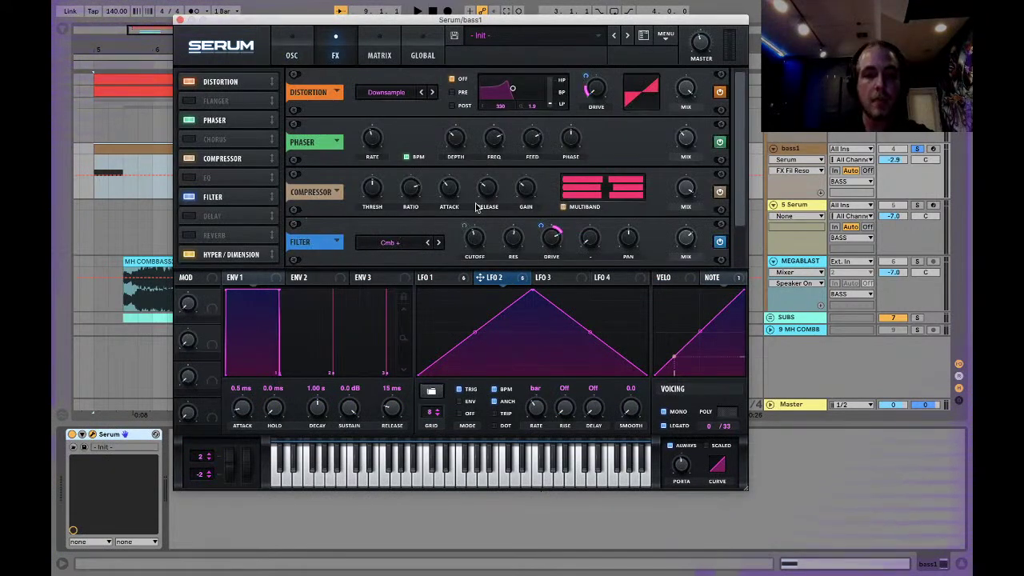
pyautogui.click(217, 204)
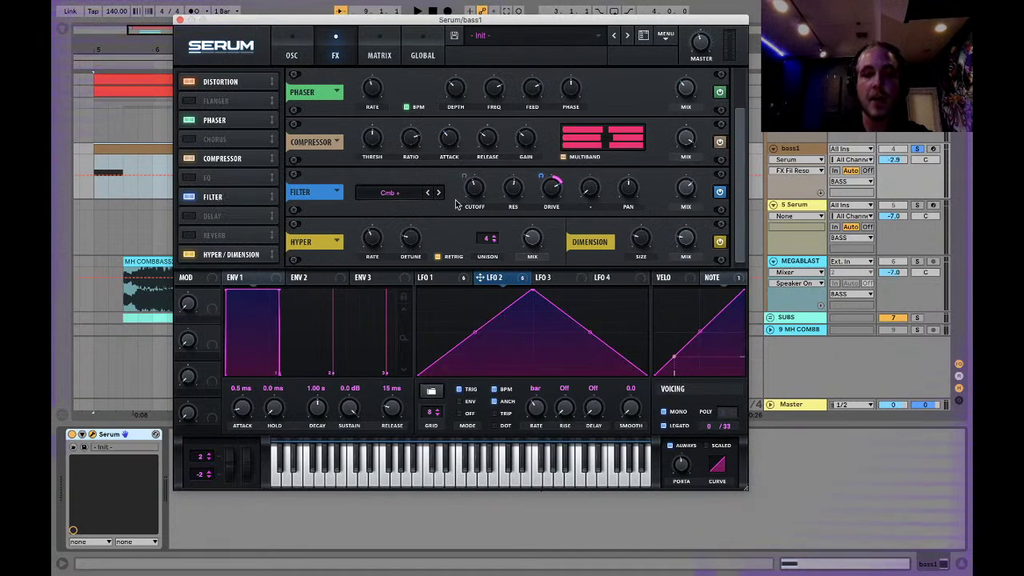
pyautogui.click(180, 20)
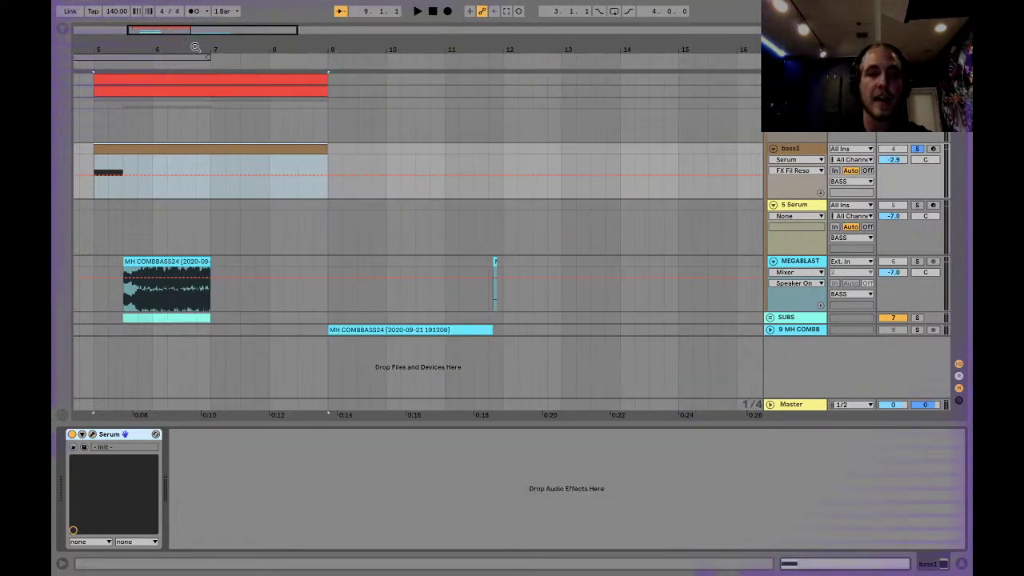
# Step: Raise bass1's FX Fil Reso automation to 1.00 between 5.2.3 and 5.3.1, select the clip and play it
pyautogui.rightClick(120, 192)
pyautogui.click(170, 394)
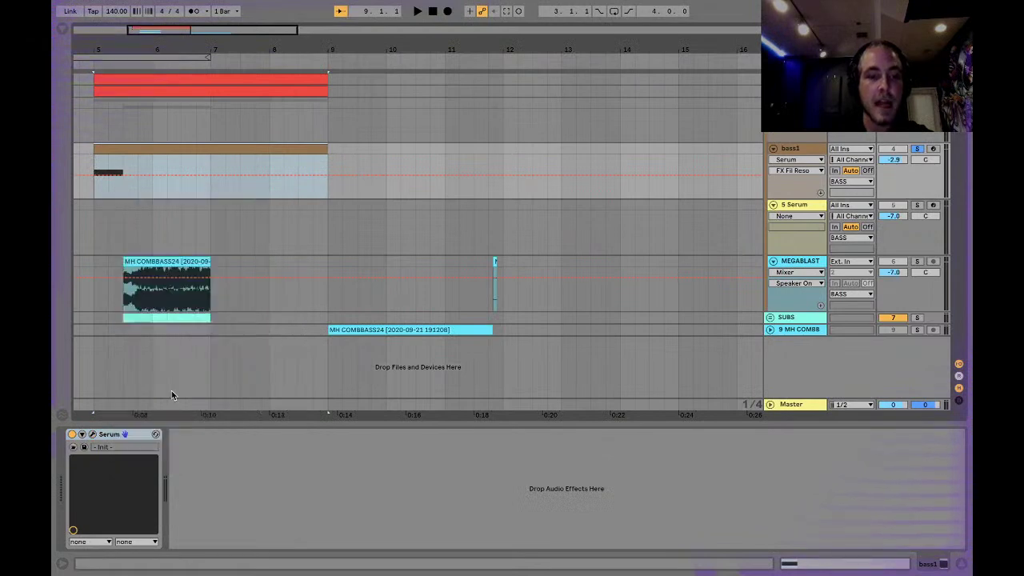
pyautogui.click(114, 185)
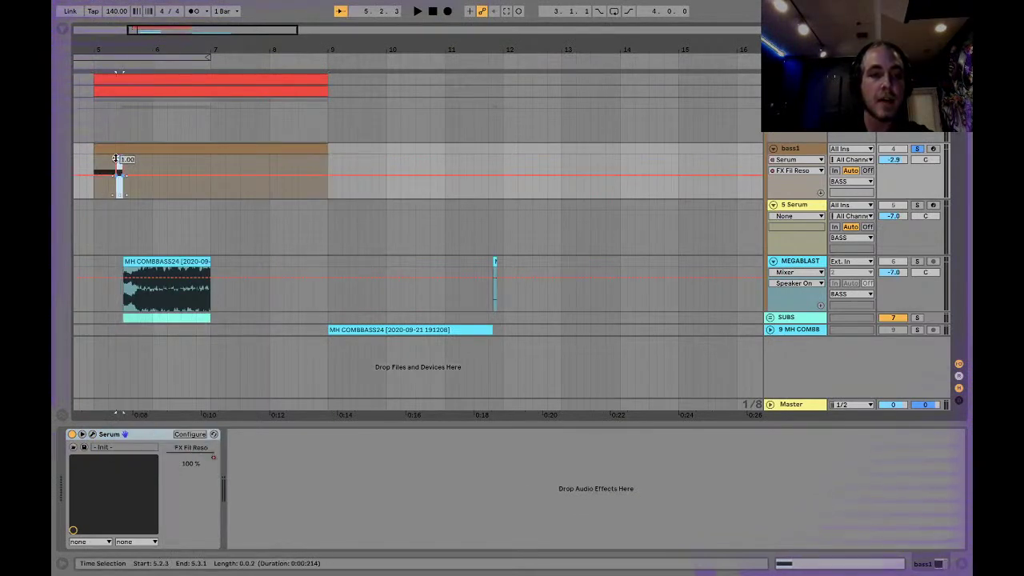
pyautogui.click(115, 149)
pyautogui.press('space')
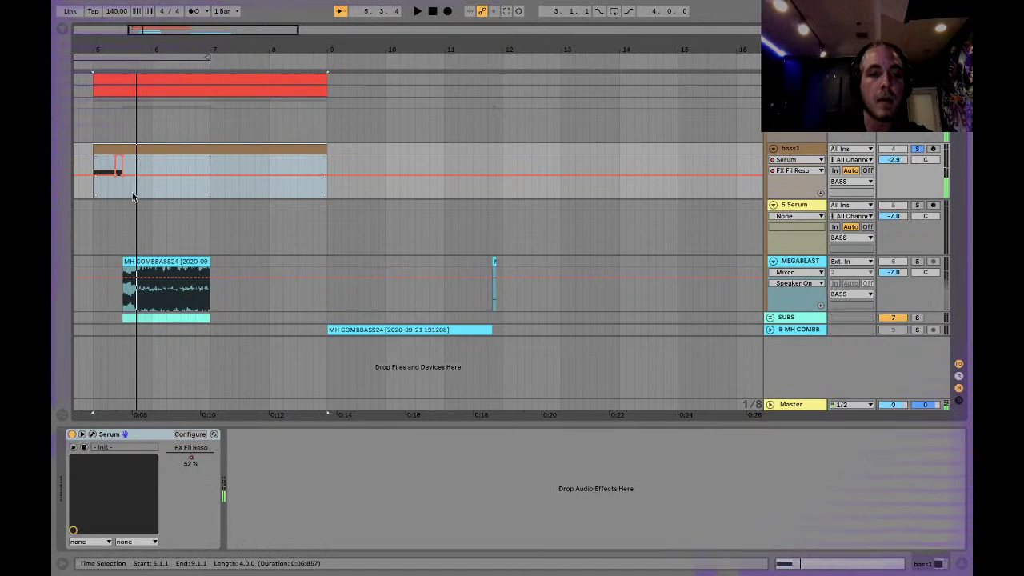
# Step: Drop bass1's FX Fil Reso automation to 0 % from 5.3.1 onward, and play it soloed and with the other tracks
pyautogui.moveTo(122, 175); pyautogui.dragTo(122, 198)
pyautogui.press('space')
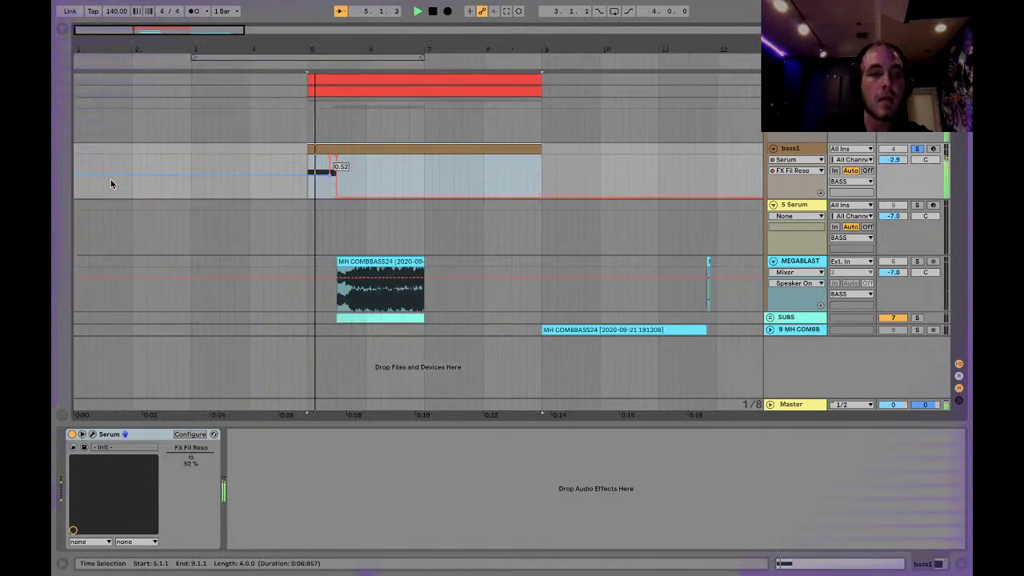
pyautogui.press('space')
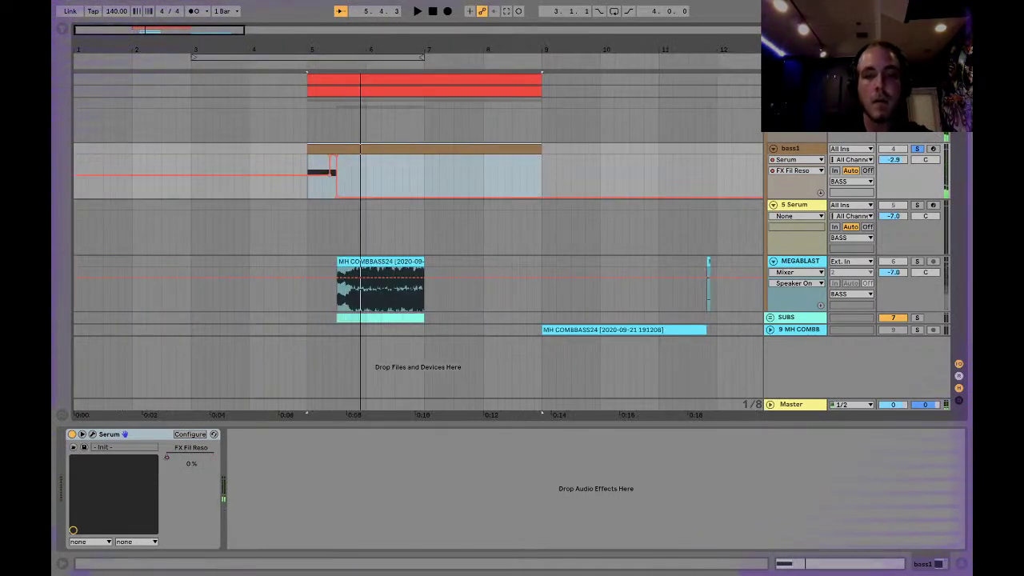
pyautogui.press('space')
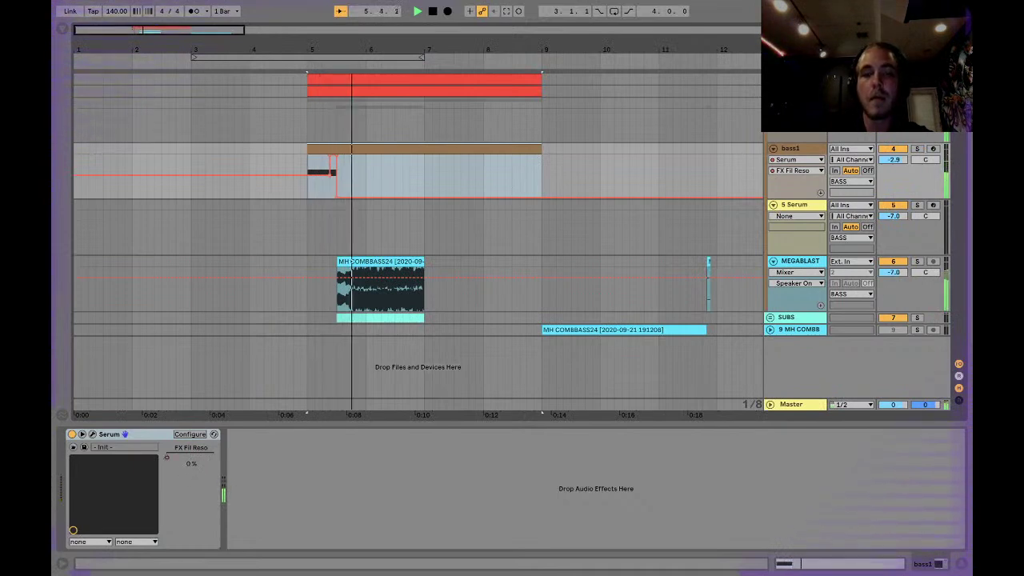
pyautogui.press('space')
pyautogui.press('space')
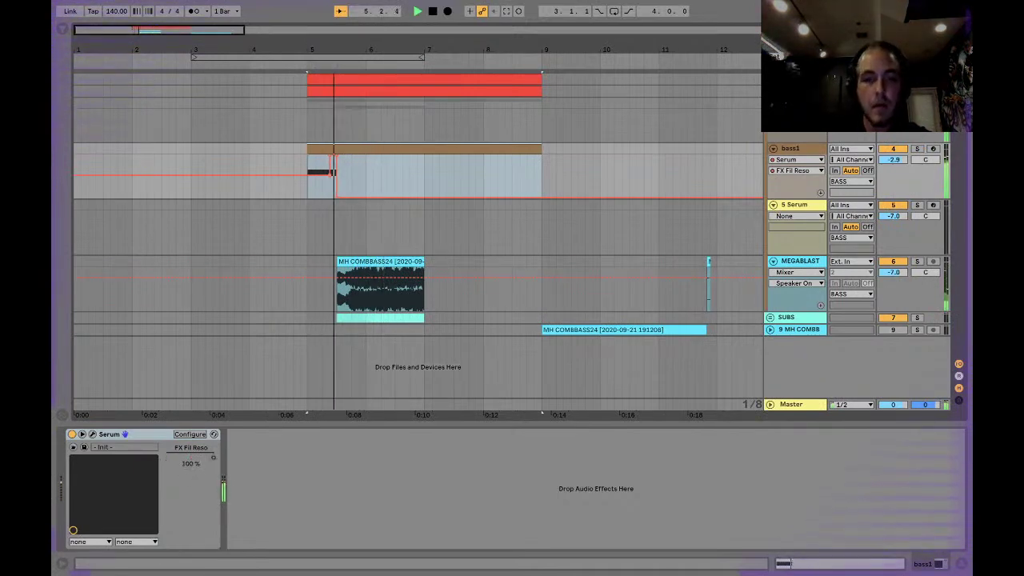
pyautogui.press('space')
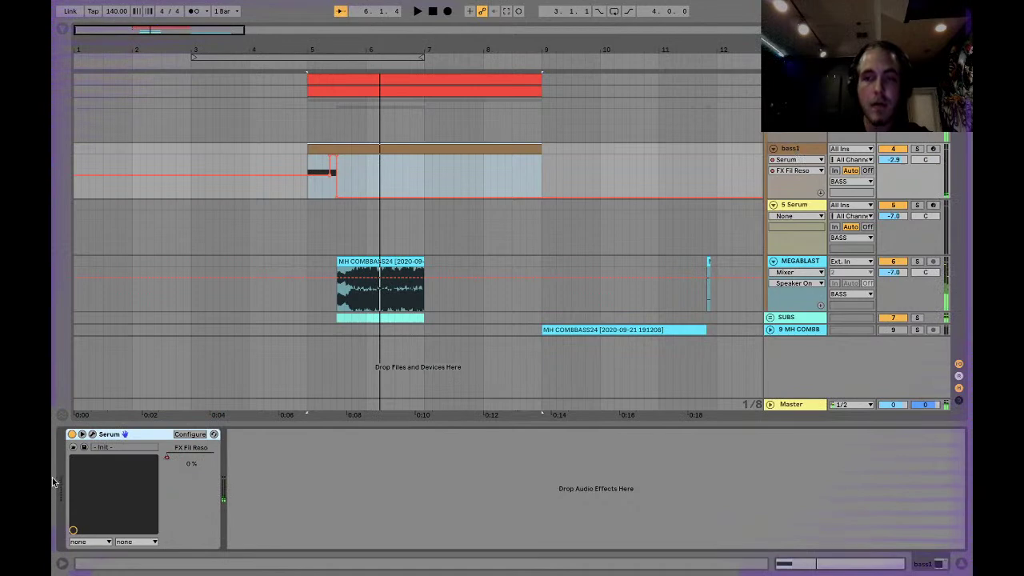
# Step: Lower the opening level of bass1's FX Fil Reso automation to about 0.36 and play from 4.4.1
pyautogui.click(295, 187)
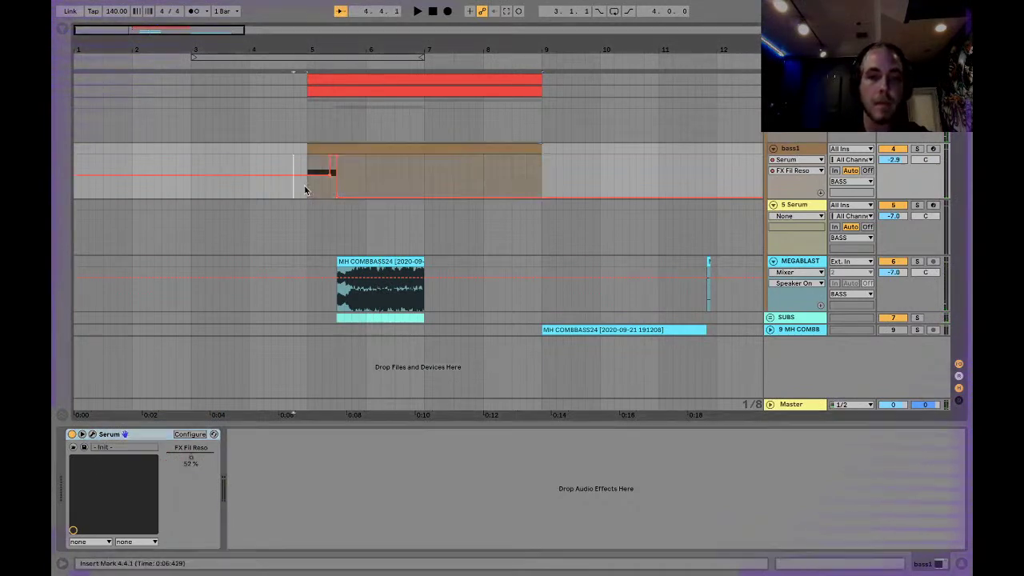
pyautogui.moveTo(324, 178); pyautogui.dragTo(325, 186)
pyautogui.press('space')
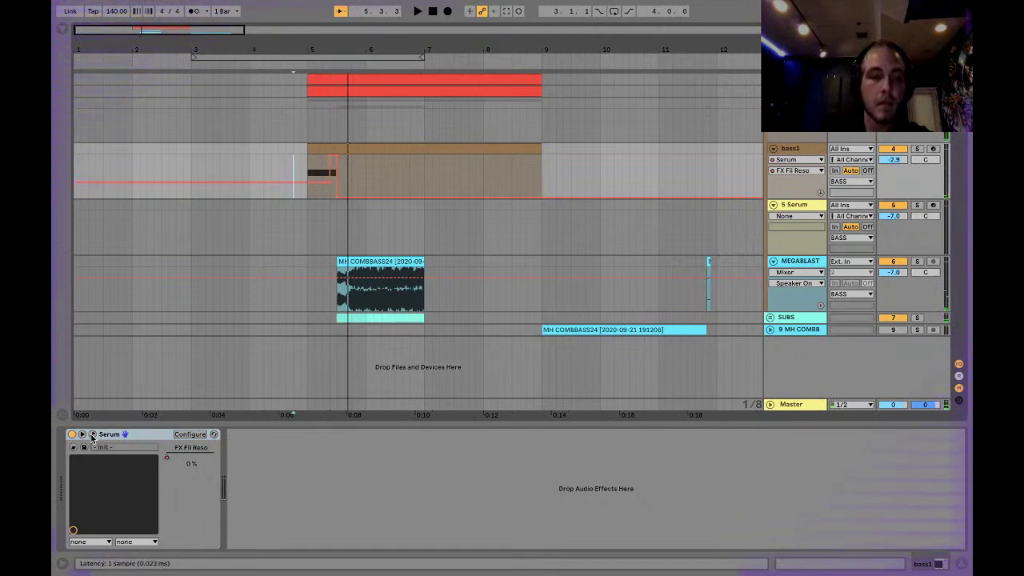
# Step: Reopen bass1's Serum, show the LFO 1 modulation, and lower the Osc B level while checking it in playback
pyautogui.press('alt+super+p')
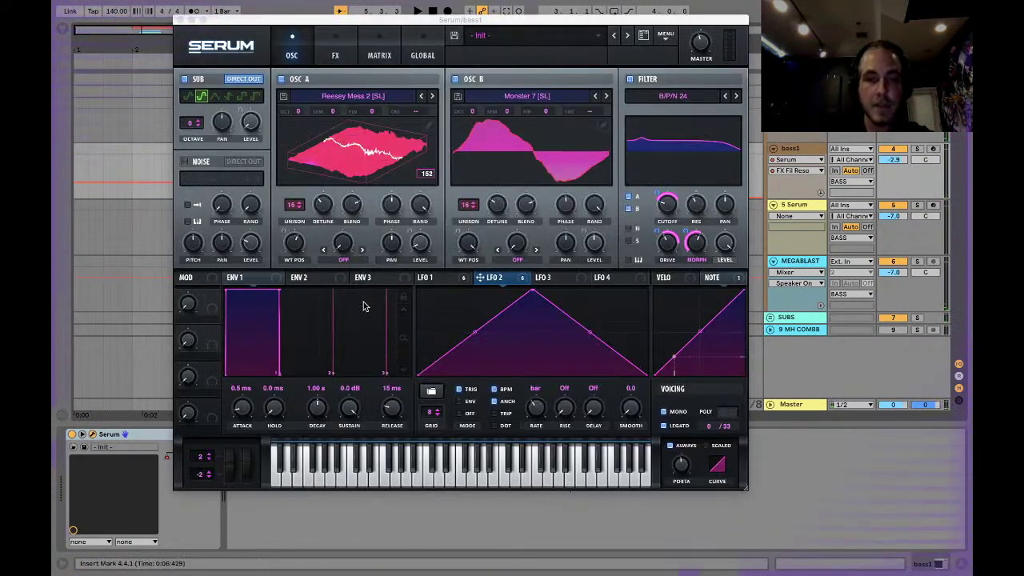
pyautogui.click(447, 275)
pyautogui.press('space')
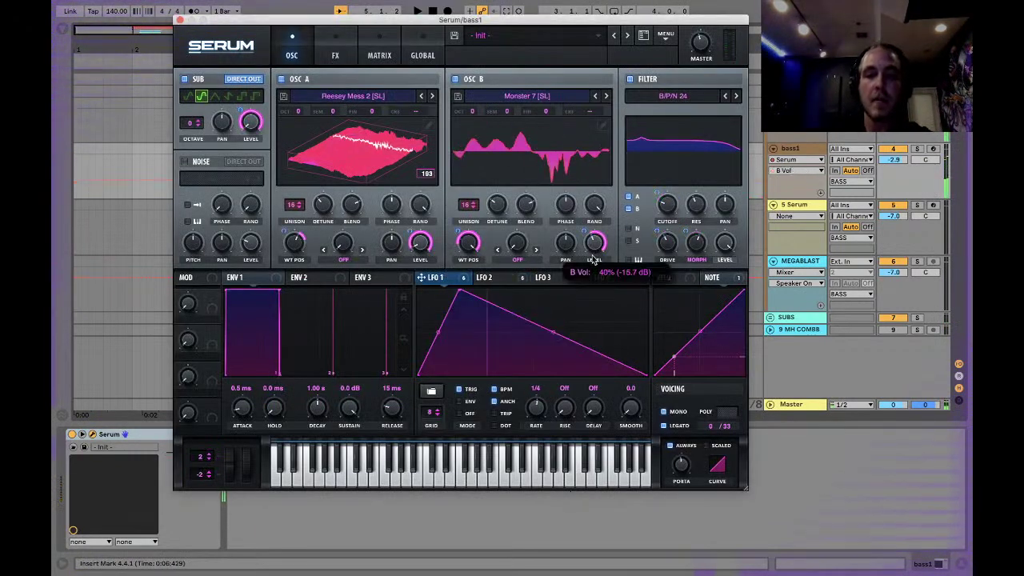
pyautogui.moveTo(594, 243); pyautogui.dragTo(594, 289)
pyautogui.press('space')
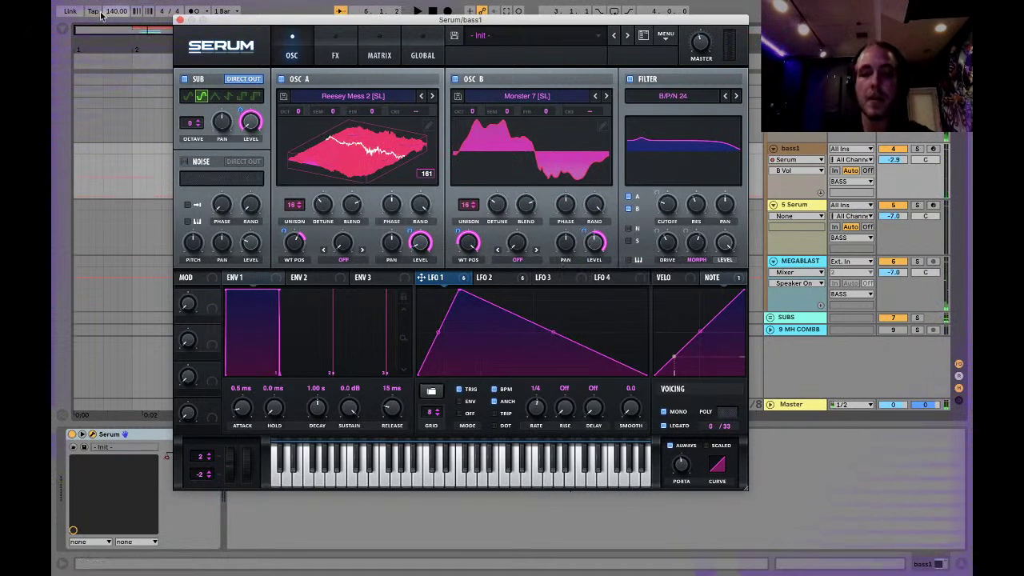
# Step: Close Serum, show bass1's FX Fil Reso automation, and reshape it to hold 1.00 before ramping down to 0 at 5.3.1
pyautogui.click(179, 20)
pyautogui.click(798, 172)
pyautogui.click(788, 194)
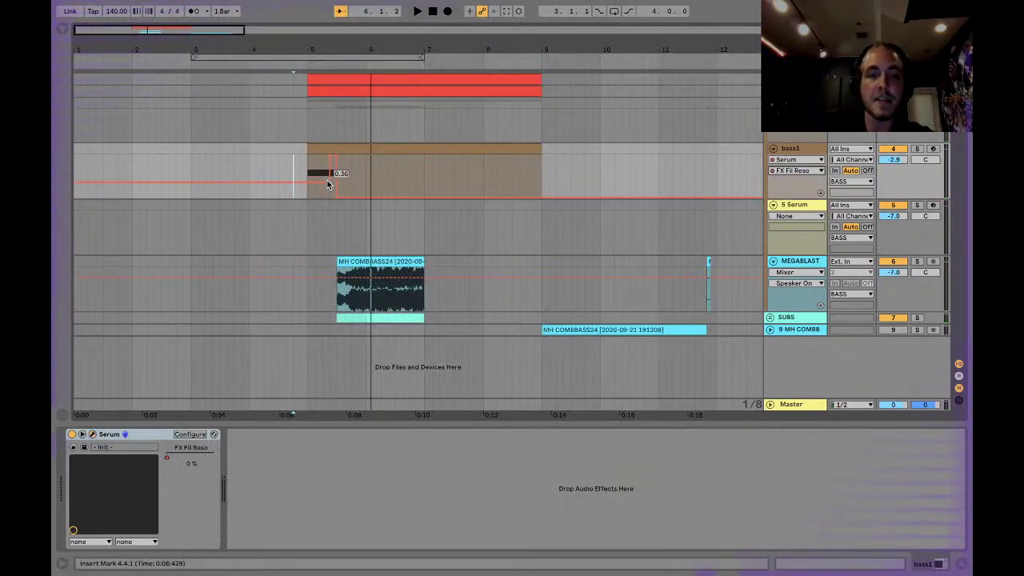
pyautogui.click(329, 182)
pyautogui.press('space')
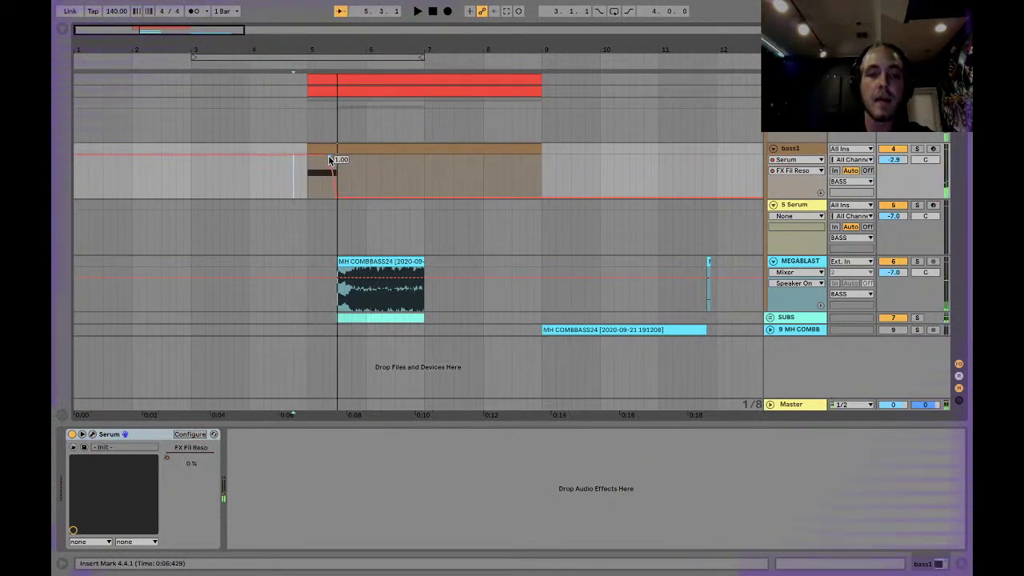
pyautogui.press('space')
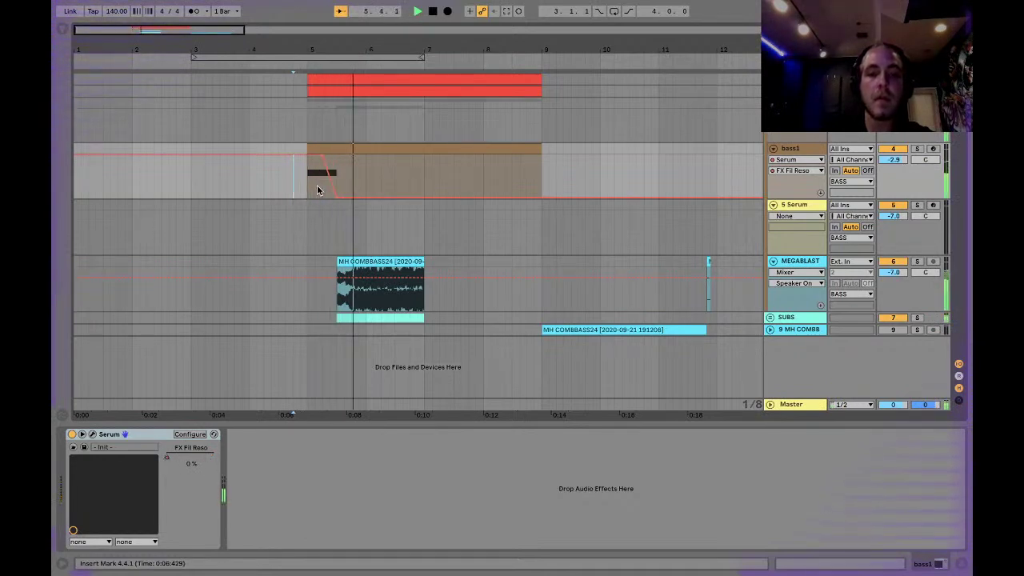
pyautogui.press('space')
pyautogui.press('space')
# Step: Reshape the FX Fil Reso automation to curve up from 0 at bar 5 to 1.00, then fall to 37 % at 5.3.1
pyautogui.moveTo(337, 197); pyautogui.dragTo(308, 198)
pyautogui.press('space')
pyautogui.press('space')
pyautogui.press('space')
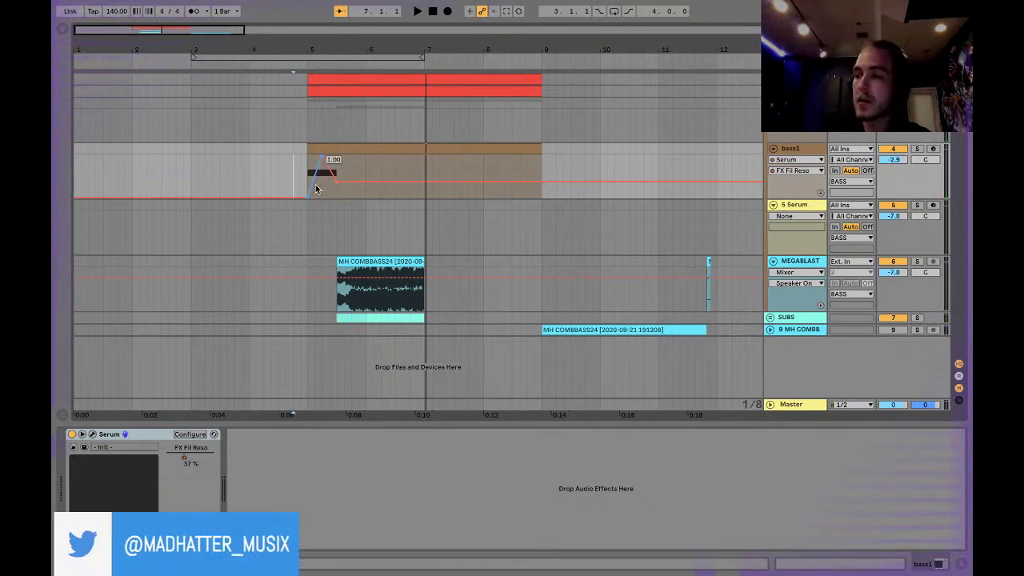
pyautogui.press('space')
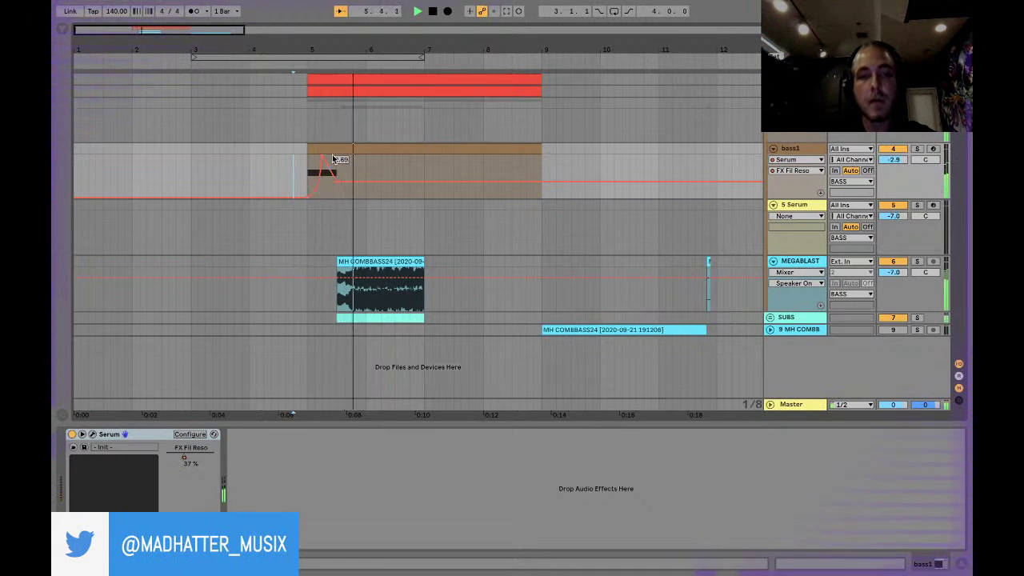
# Step: Reopen bass1's Serum and assign LFO 1 to the filter's Level
pyautogui.press('super+alt+p')
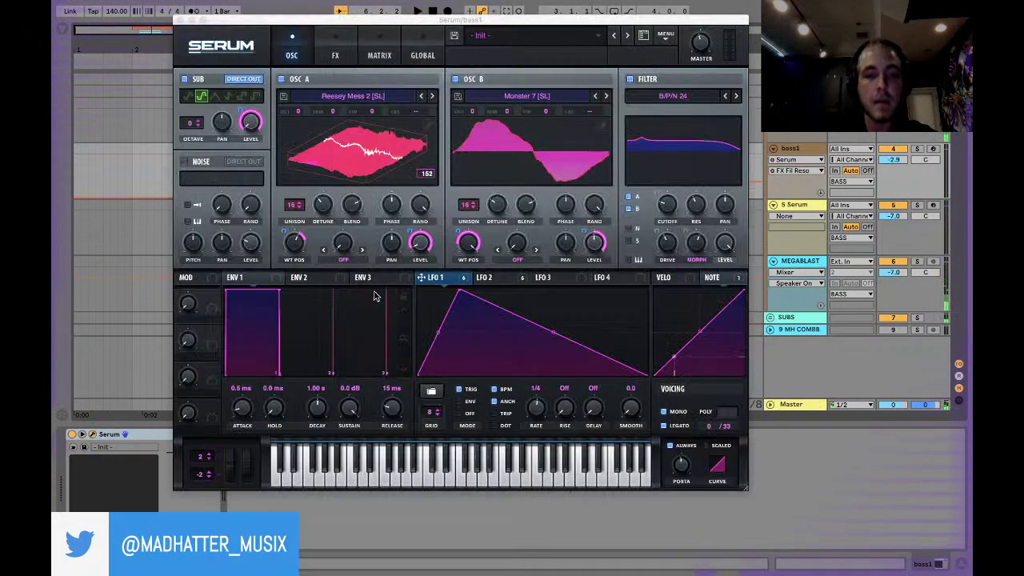
pyautogui.click(726, 245)
pyautogui.moveTo(421, 277); pyautogui.dragTo(723, 256)
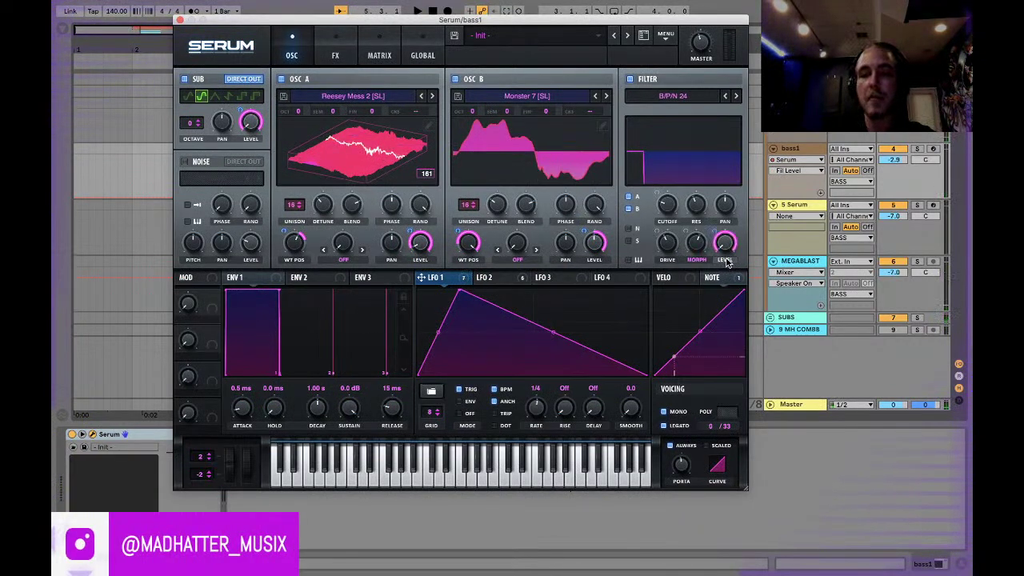
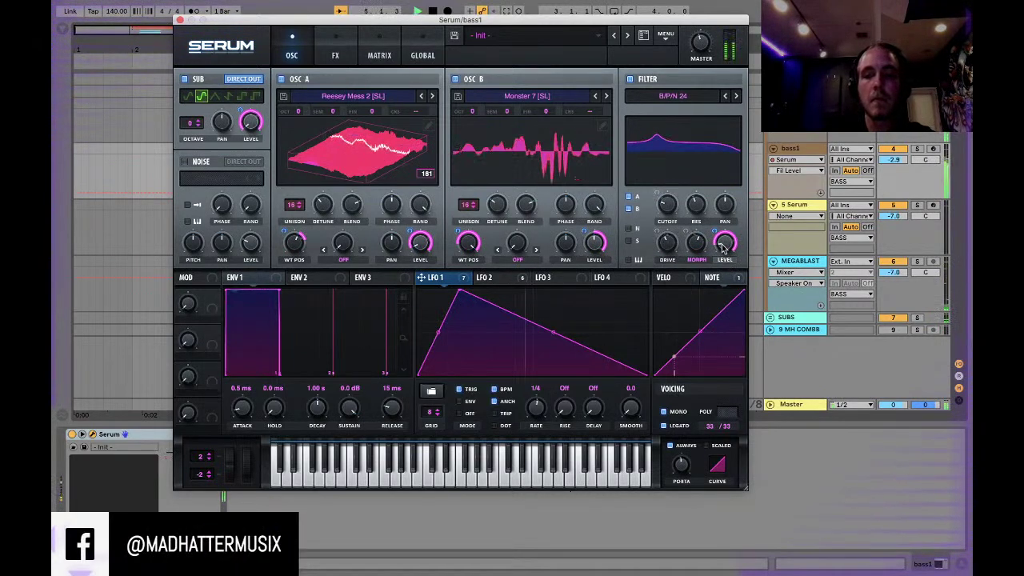
# Step: Adjust the Drive of Serum's Cmb + effects filter, assign LFO 2 to it, and play the result
pyautogui.click(336, 48)
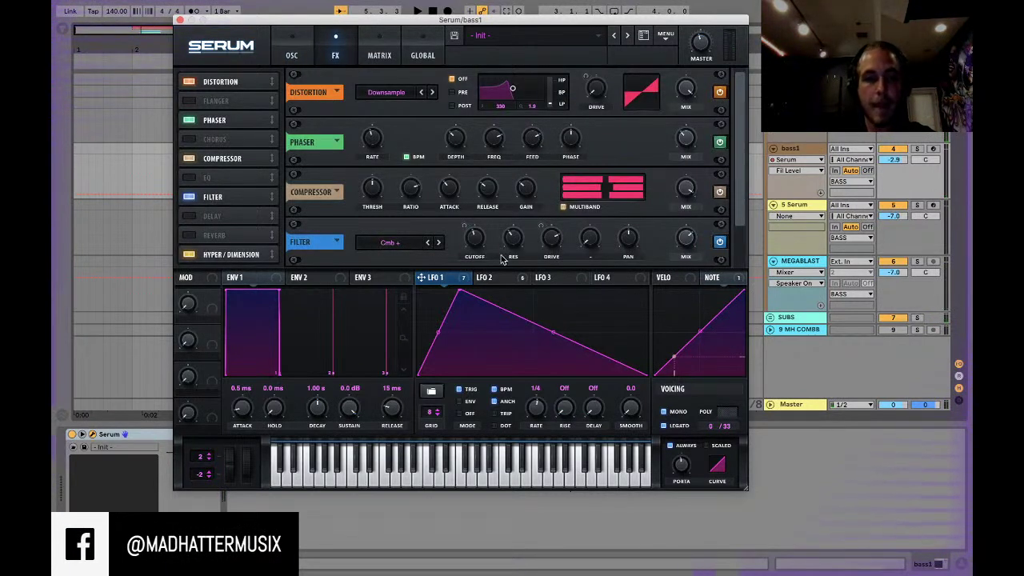
pyautogui.moveTo(551, 250)
pyautogui.mouseDown()
pyautogui.moveTo(556, 292)
pyautogui.moveTo(557, 242)
pyautogui.mouseUp()
pyautogui.moveTo(496, 279); pyautogui.dragTo(556, 248)
pyautogui.press('space')
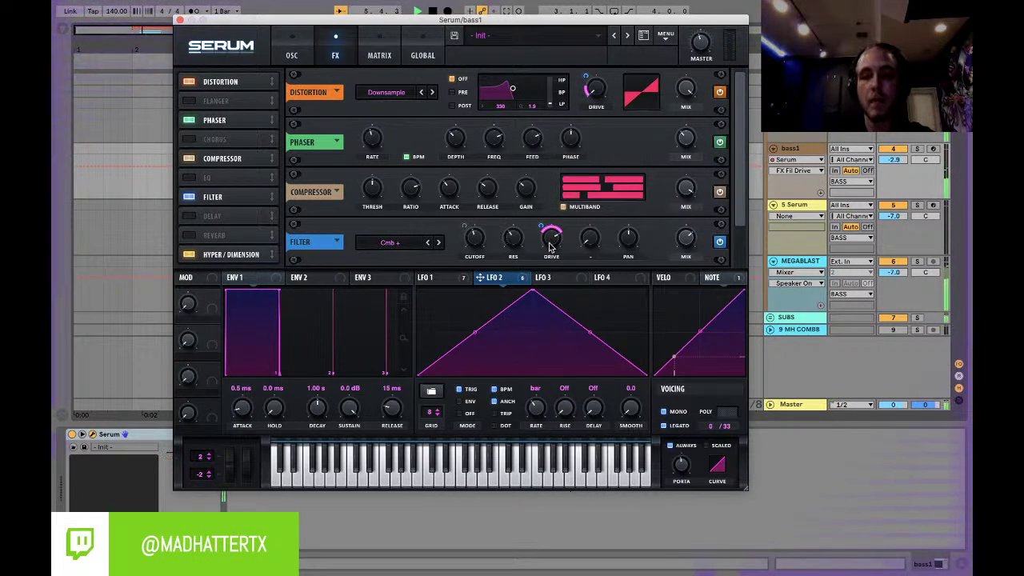
# Step: Close Serum, show bass1's FX Fil Reso automation again, and make it peak at 5.3.1 before dropping to 0
pyautogui.click(179, 20)
pyautogui.click(796, 171)
pyautogui.click(775, 194)
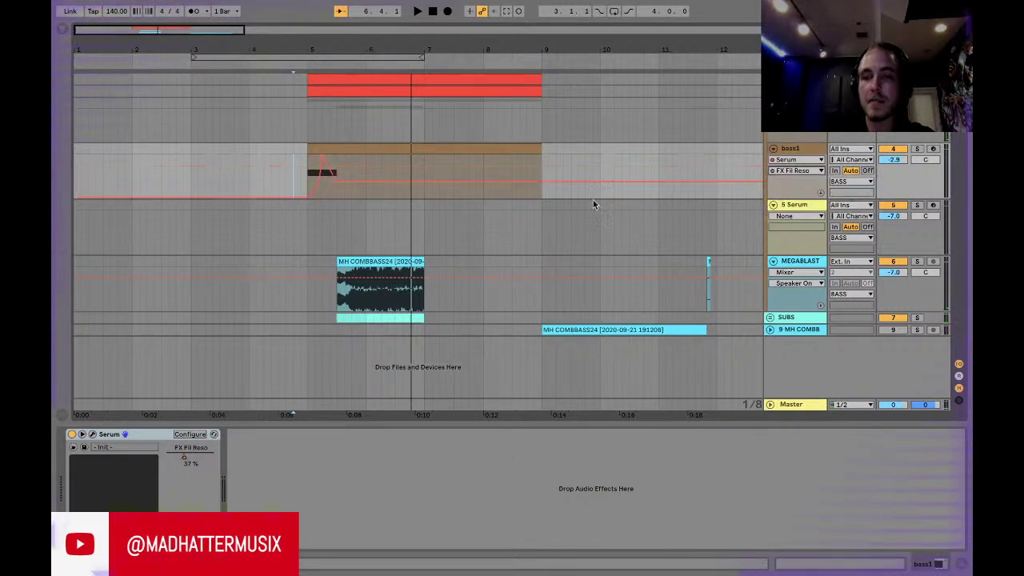
pyautogui.press('space')
pyautogui.moveTo(336, 181)
pyautogui.mouseDown()
pyautogui.moveTo(337, 155)
pyautogui.moveTo(329, 183)
pyautogui.moveTo(345, 167)
pyautogui.moveTo(339, 194)
pyautogui.mouseUp()
pyautogui.press('space')
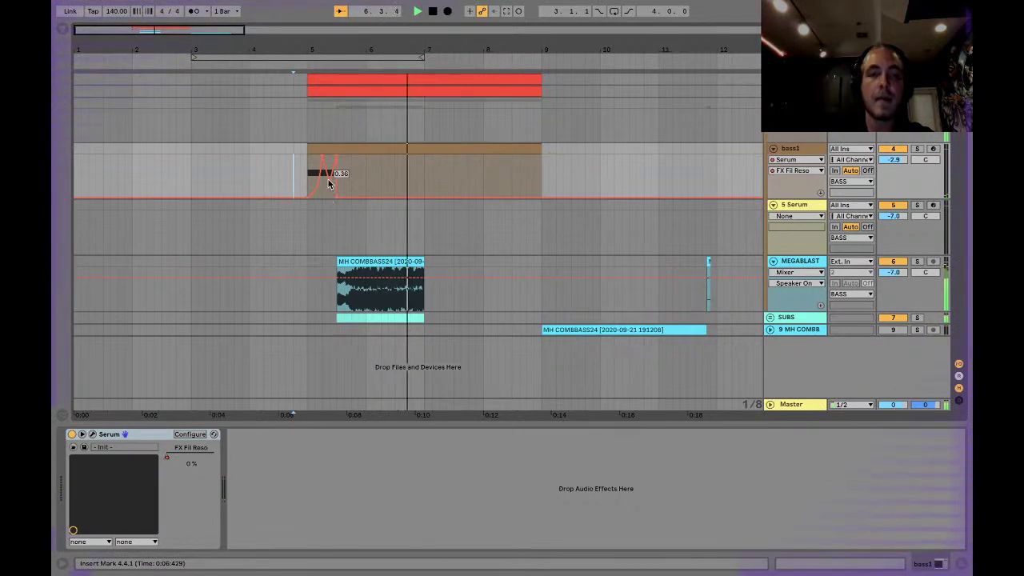
# Step: Remove the 0.36 dip from the FX Fil Reso automation so it holds 1.00 until 5.3.1, and play it
pyautogui.click(329, 183)
pyautogui.press('space')
pyautogui.press('space')
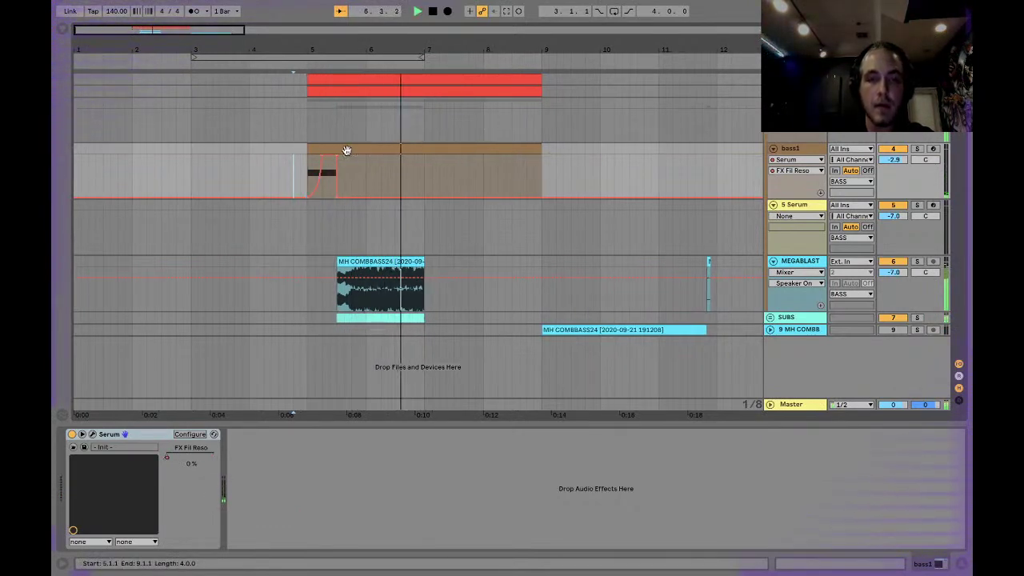
pyautogui.press('space')
# Step: Fold the bass1, Serum and MEGABLAST tracks, and fold the BASS group
pyautogui.click(774, 149)
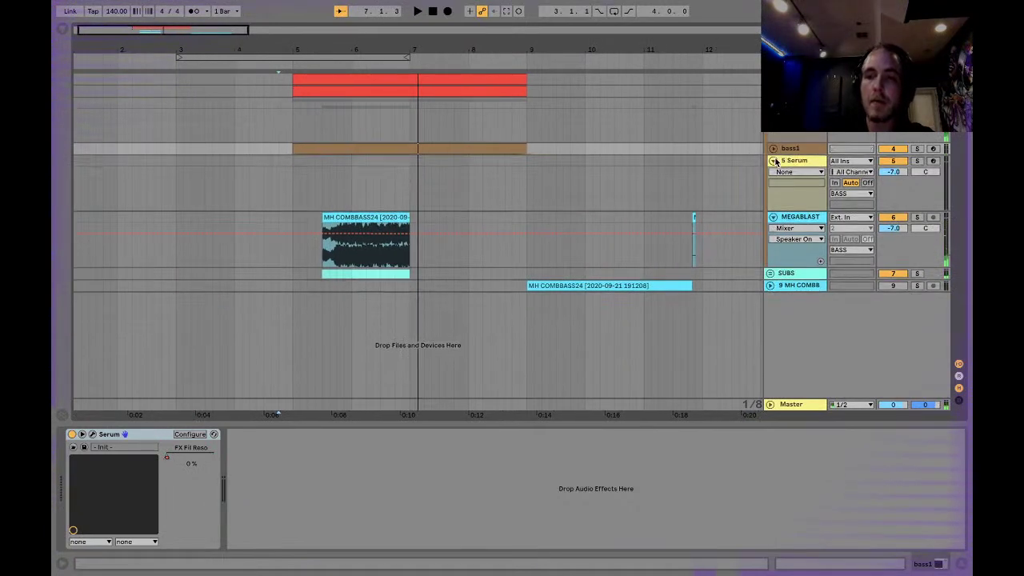
pyautogui.click(774, 161)
pyautogui.click(774, 173)
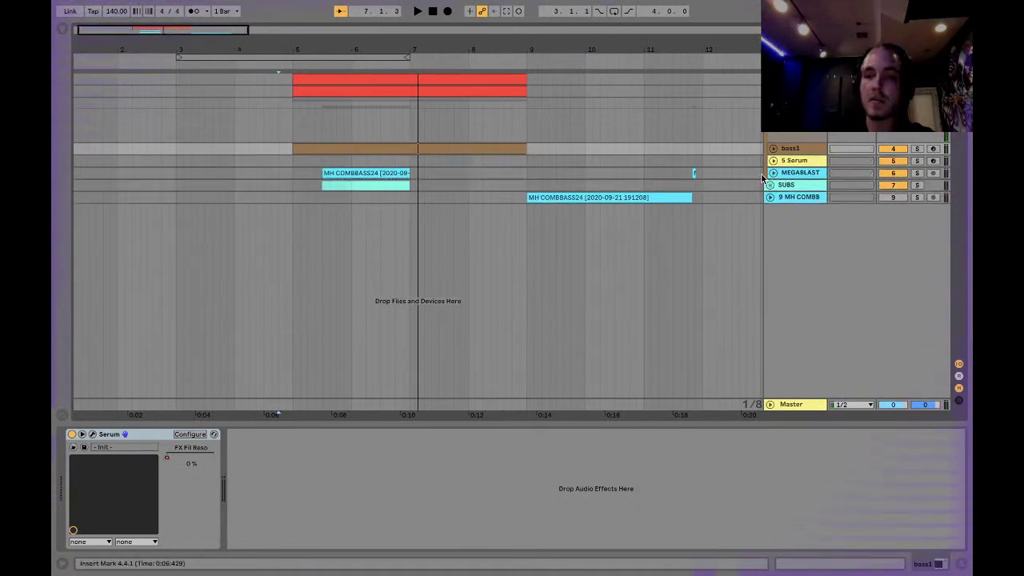
pyautogui.click(771, 104)
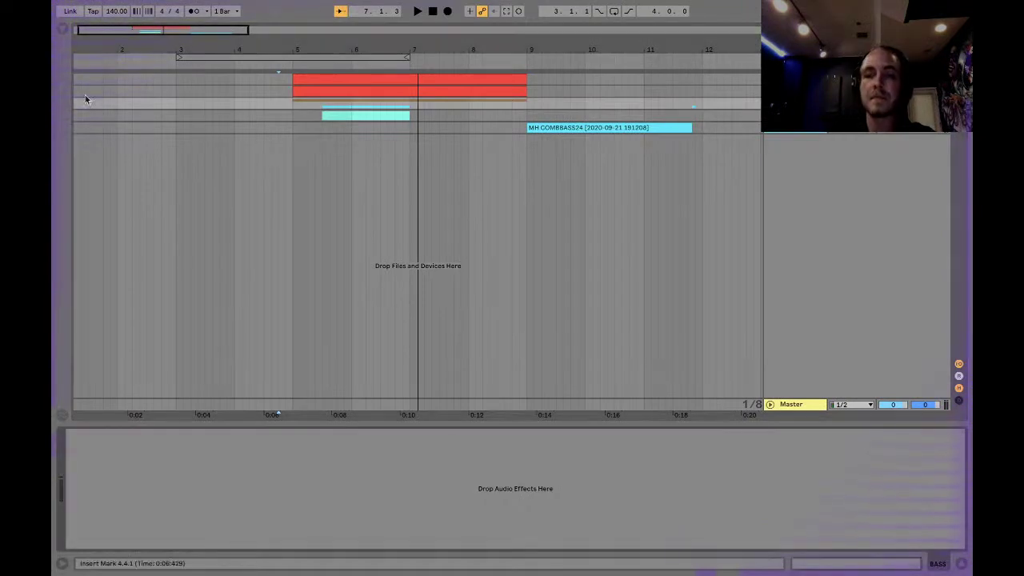
# Step: Show the browser and add a Compressor to the BASS group
pyautogui.click(63, 28)
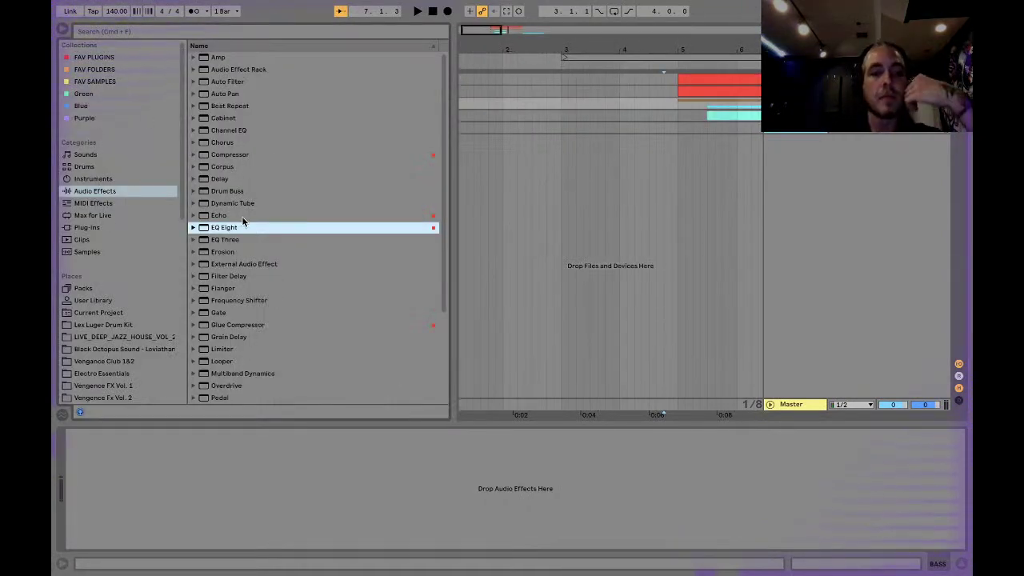
pyautogui.moveTo(251, 154); pyautogui.dragTo(194, 500)
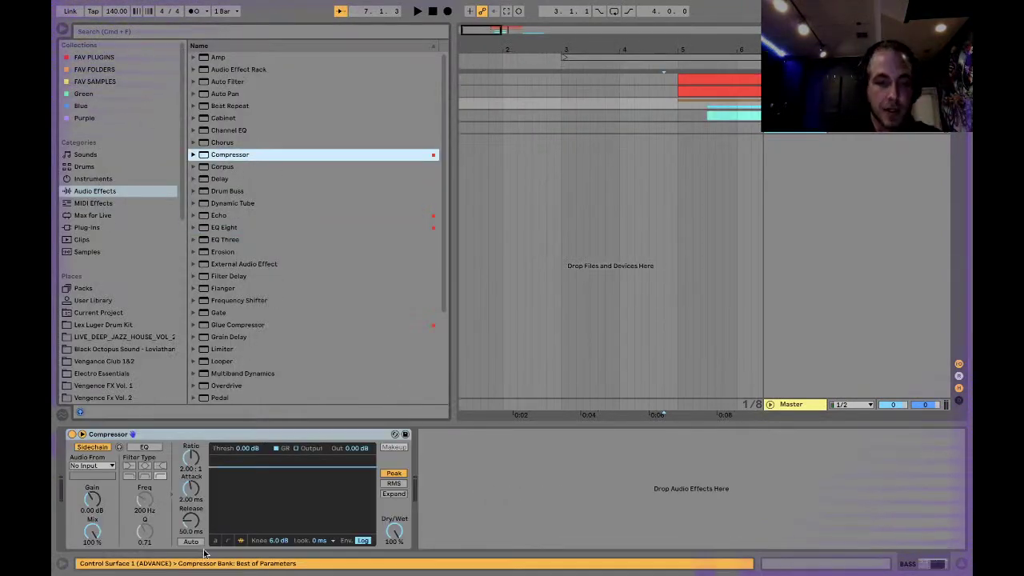
pyautogui.click(239, 542)
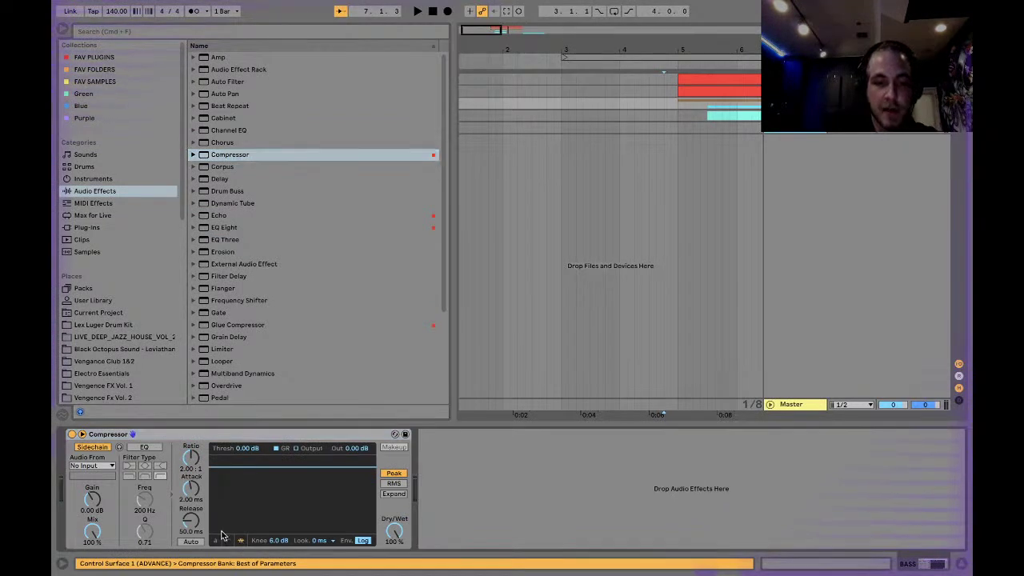
# Step: Sidechain the BASS group's Compressor to KIK Post FX with 24.0 dB of sidechain gain, and play the loop
pyautogui.click(92, 465)
pyautogui.click(76, 358)
pyautogui.press('space')
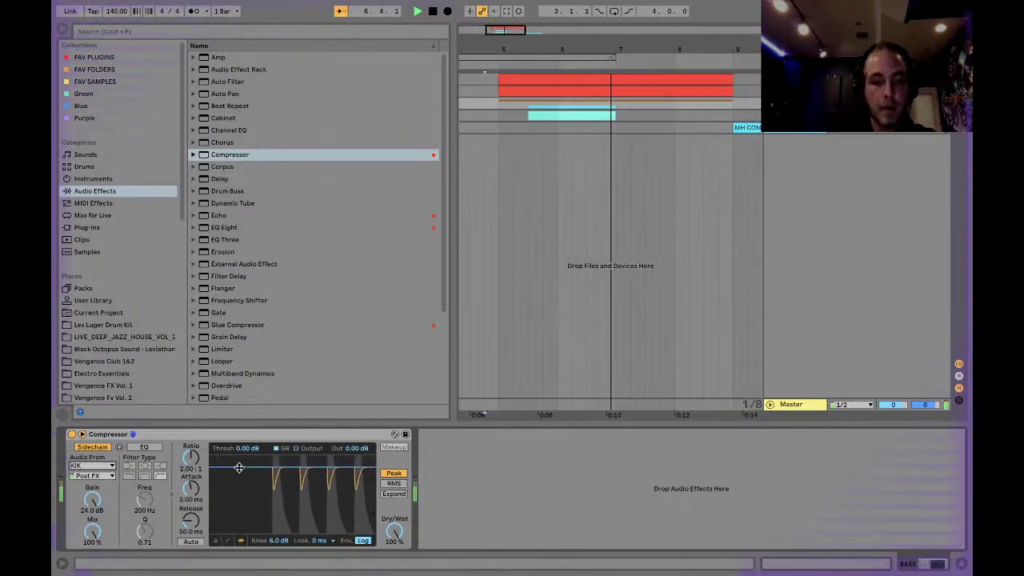
pyautogui.press('space')
pyautogui.press('space')
# Step: Set the Compressor's ratio to inf:1, release to 33.9 ms and attack to 0.88 ms, and replay the loop
pyautogui.moveTo(191, 457); pyautogui.dragTo(190, 392)
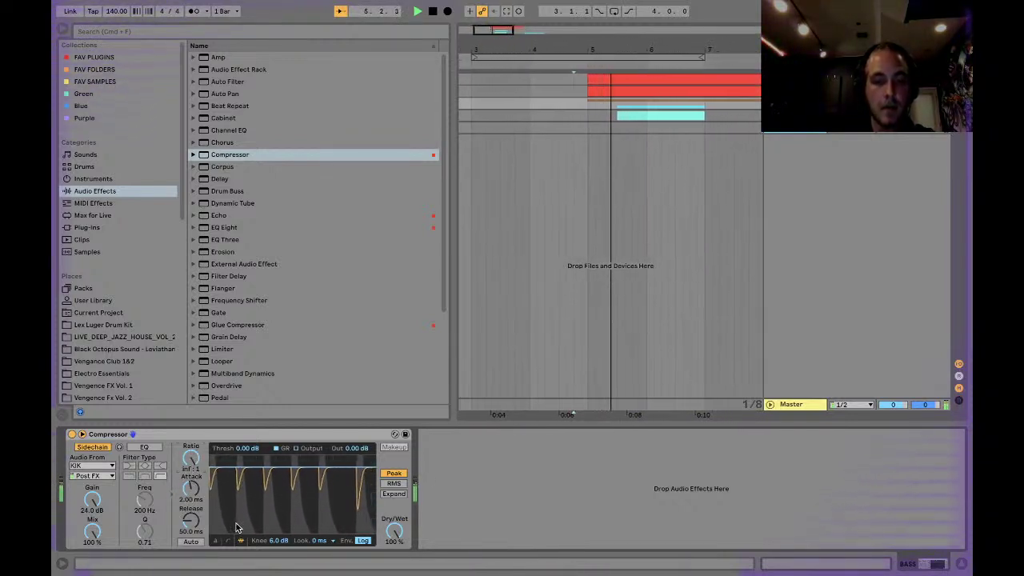
pyautogui.moveTo(190, 522)
pyautogui.mouseDown()
pyautogui.moveTo(190, 539)
pyautogui.moveTo(190, 530)
pyautogui.mouseUp()
pyautogui.moveTo(190, 489); pyautogui.dragTo(190, 502)
pyautogui.press('space')
pyautogui.press('space')
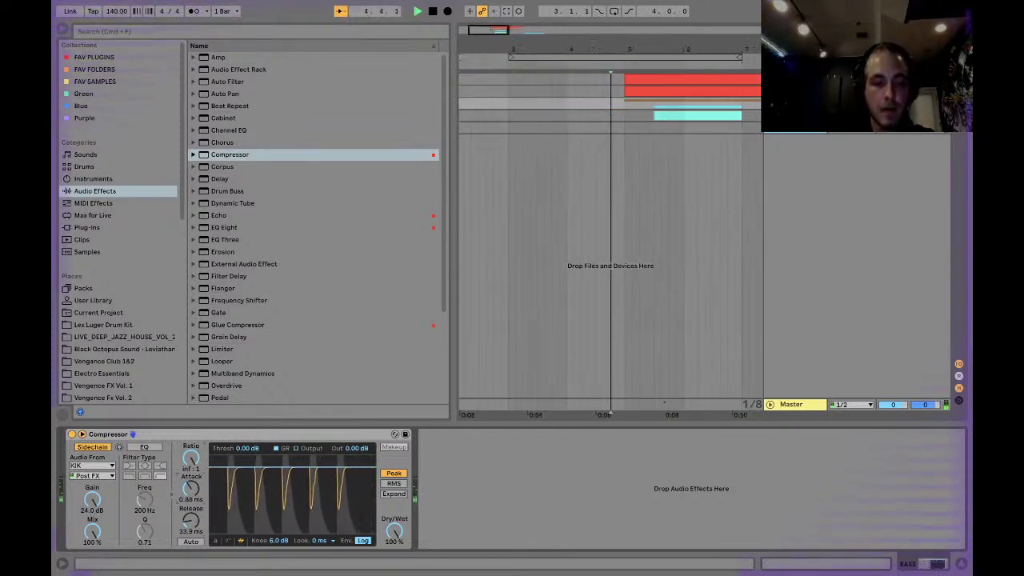
# Step: Enable the Compressor's sidechain EQ and lower the threshold to -11.6 dB during playback
pyautogui.click(145, 447)
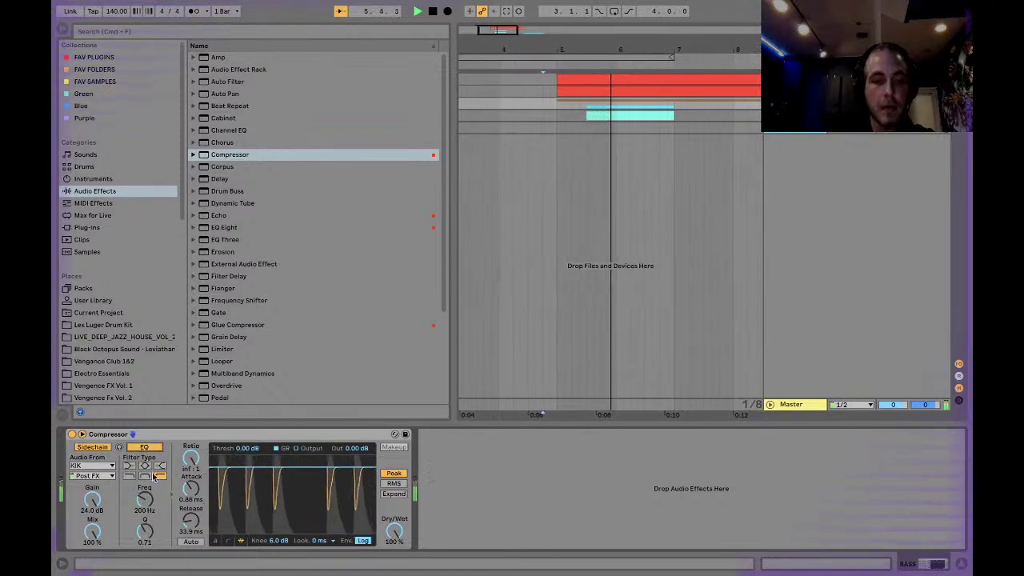
pyautogui.press('space')
pyautogui.press('space')
pyautogui.moveTo(229, 467); pyautogui.dragTo(229, 490)
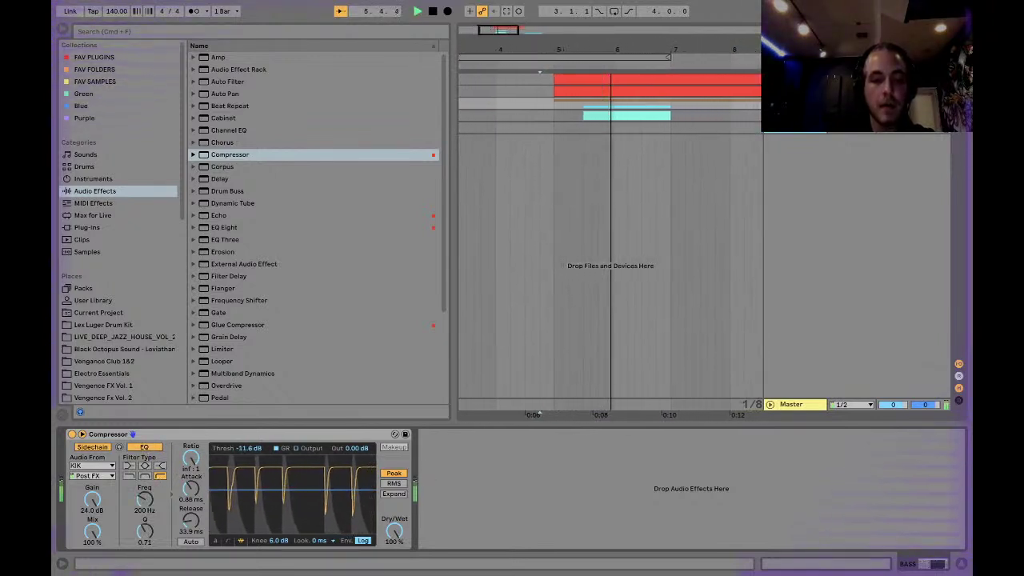
# Step: Copy the Compressor to the track below the BASS group, and set the BASS Compressor's release to 41.1 ms
pyautogui.click(200, 437)
pyautogui.press('space')
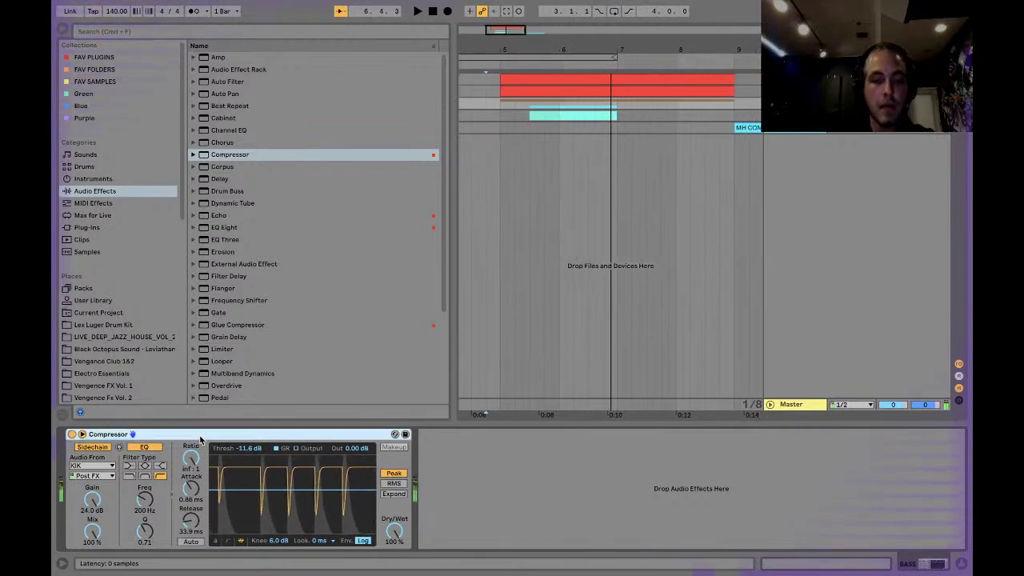
pyautogui.click(800, 115)
pyautogui.click(432, 494)
pyautogui.press('super+v')
pyautogui.press('space')
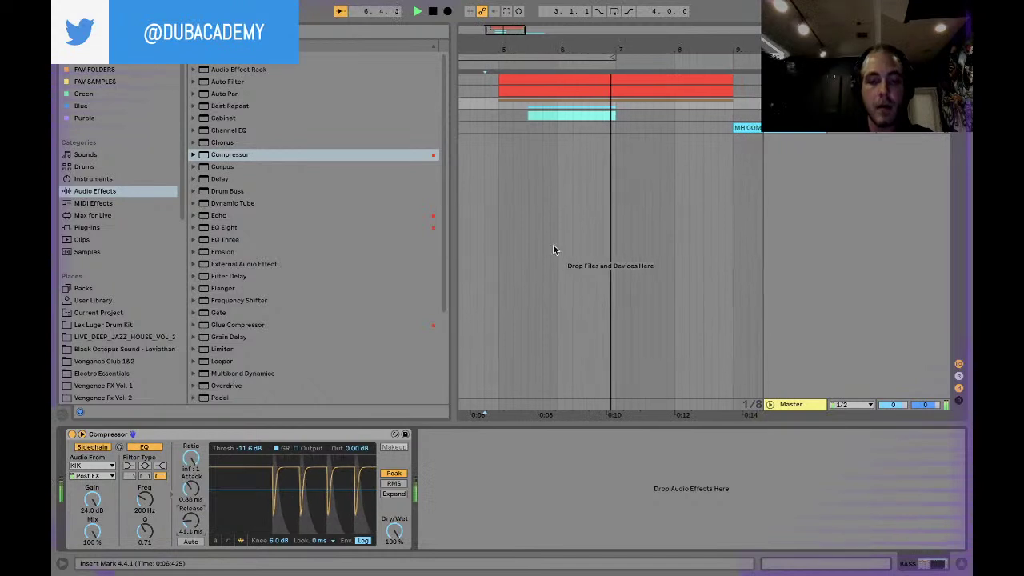
# Step: Hide the browser and device view, put the MH COMBBASS24 track into a group named NO USE, and fold it
pyautogui.hotkey('ctrl', 'alt', 'b')
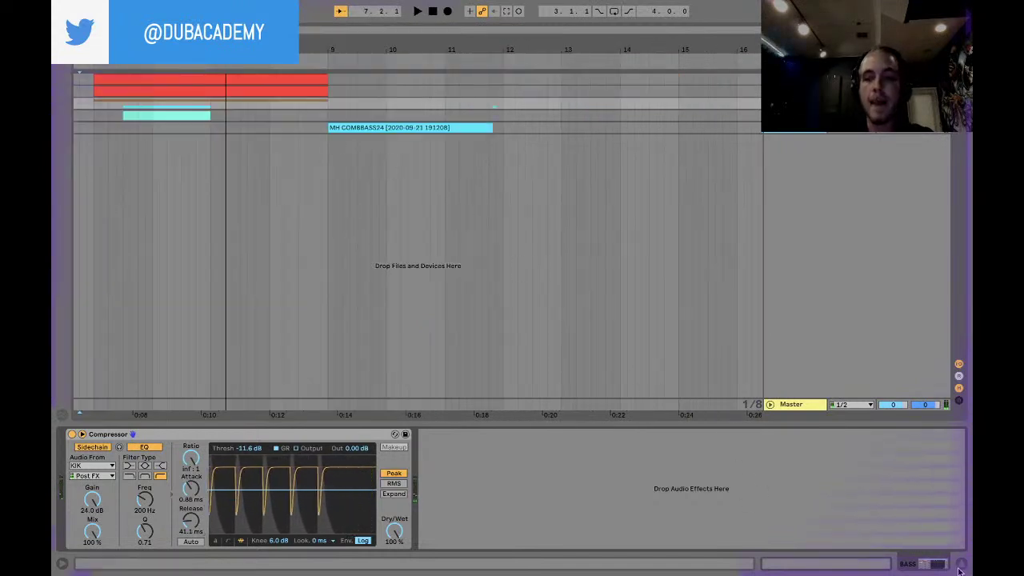
pyautogui.hotkey('ctrl', 'alt', 'l')
pyautogui.click(793, 130)
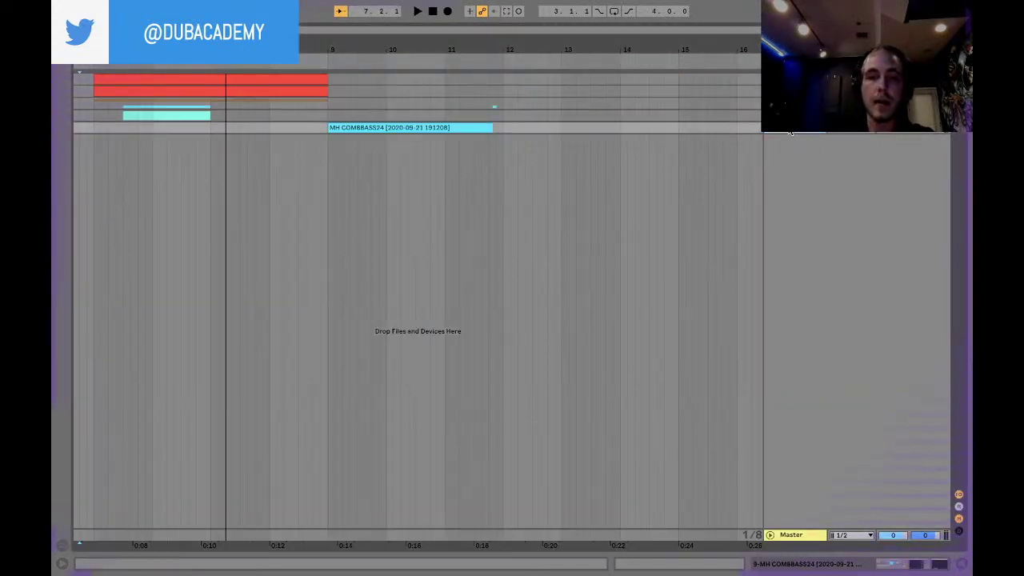
pyautogui.hotkey('ctrl', 'g')
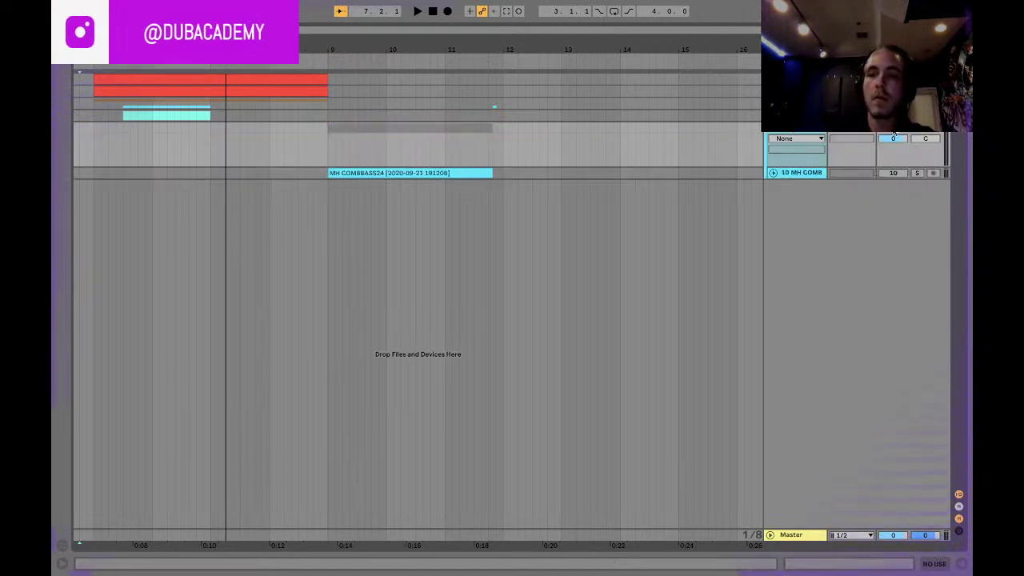
pyautogui.press('a')
pyautogui.click(772, 134)
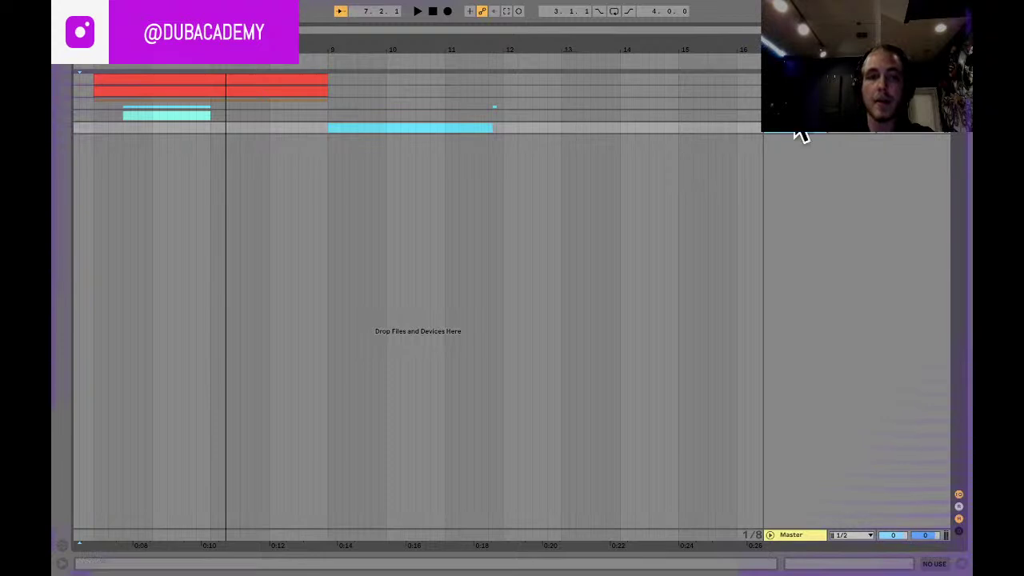
# Step: Insert a new MIDI track with Serum above the NO USE group, dismiss Serum's Effect folder alert, and close its window
pyautogui.hotkey('ctrl', 'shift', 't')
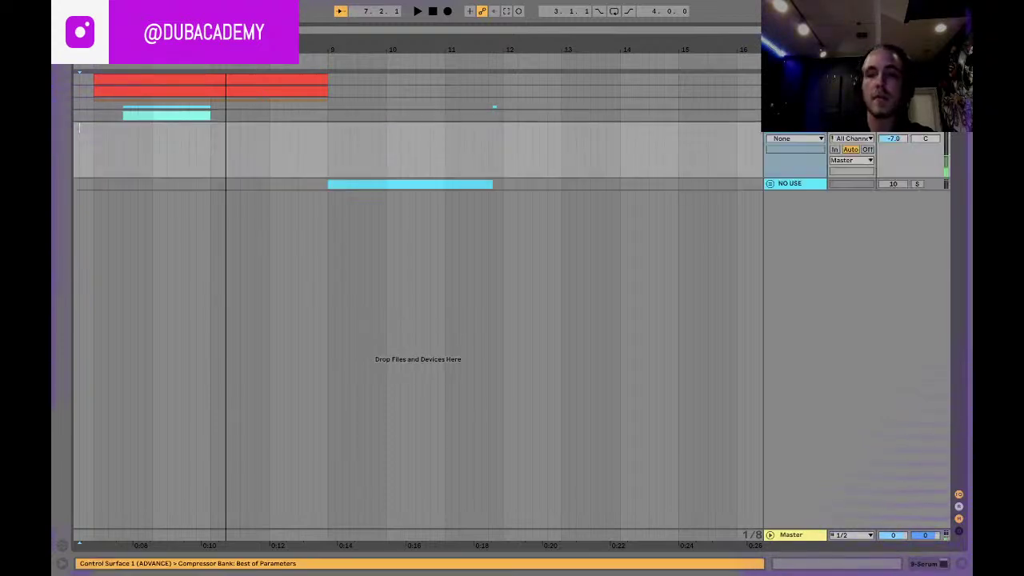
pyautogui.doubleClick(798, 129)
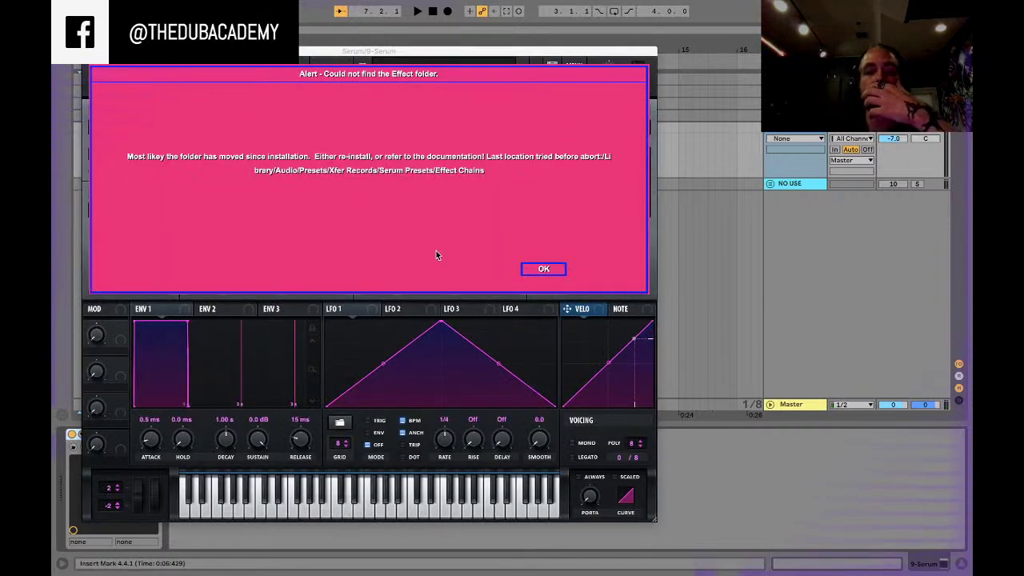
pyautogui.click(546, 269)
pyautogui.click(88, 51)
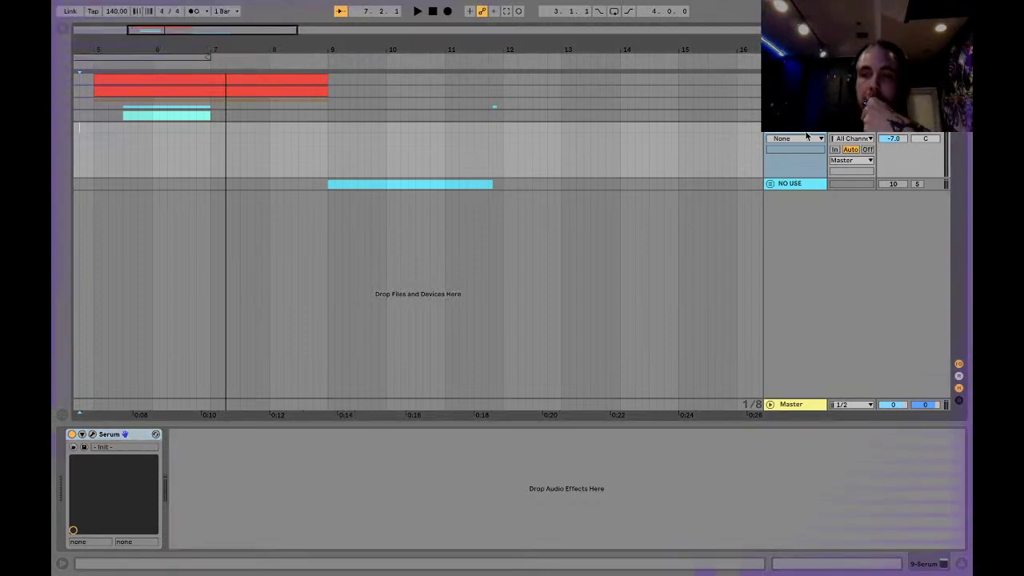
# Step: Reopen and close Serum's window, and delete Serum from the new MIDI track
pyautogui.click(94, 435)
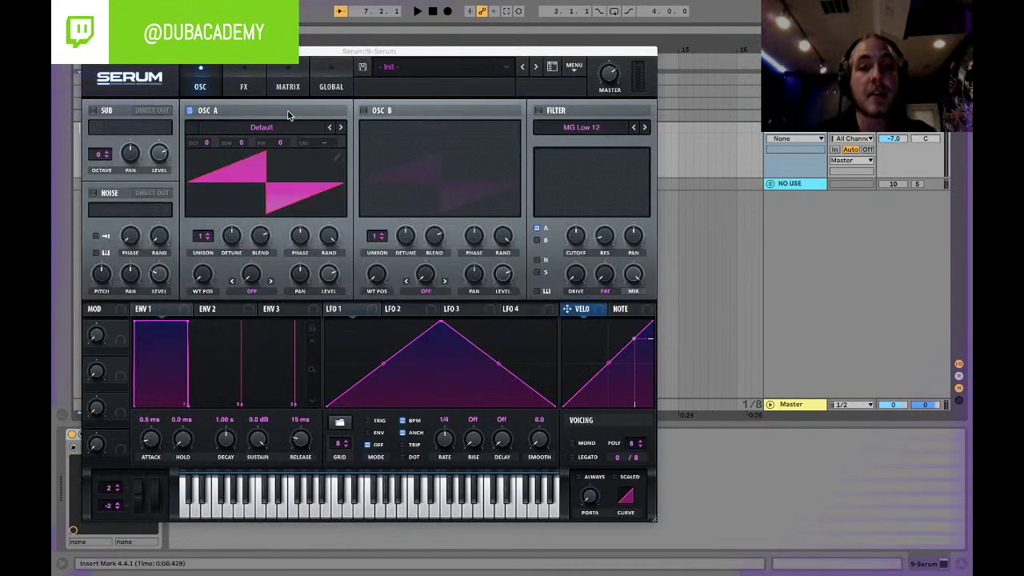
pyautogui.click(88, 51)
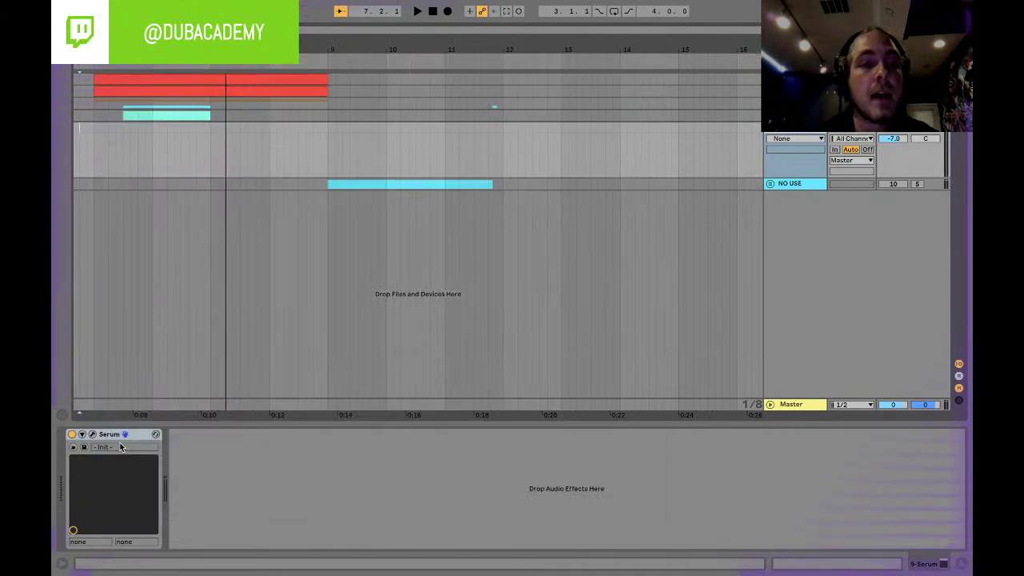
pyautogui.press('Delete')
# Step: Show the browser and open the COMB BASS folder under BASSES in the FAV FOLDERS collection
pyautogui.click(62, 33)
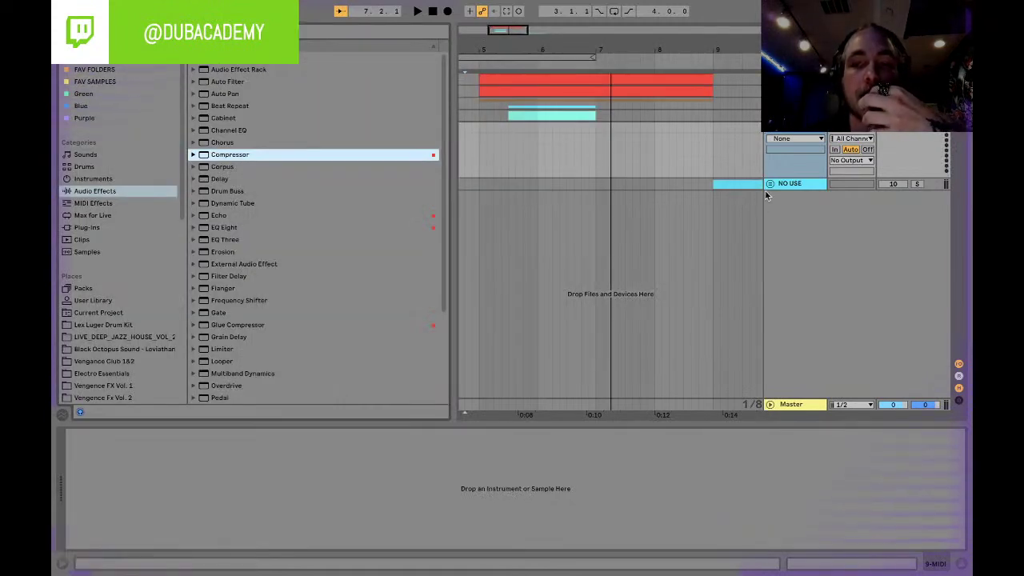
pyautogui.click(94, 83)
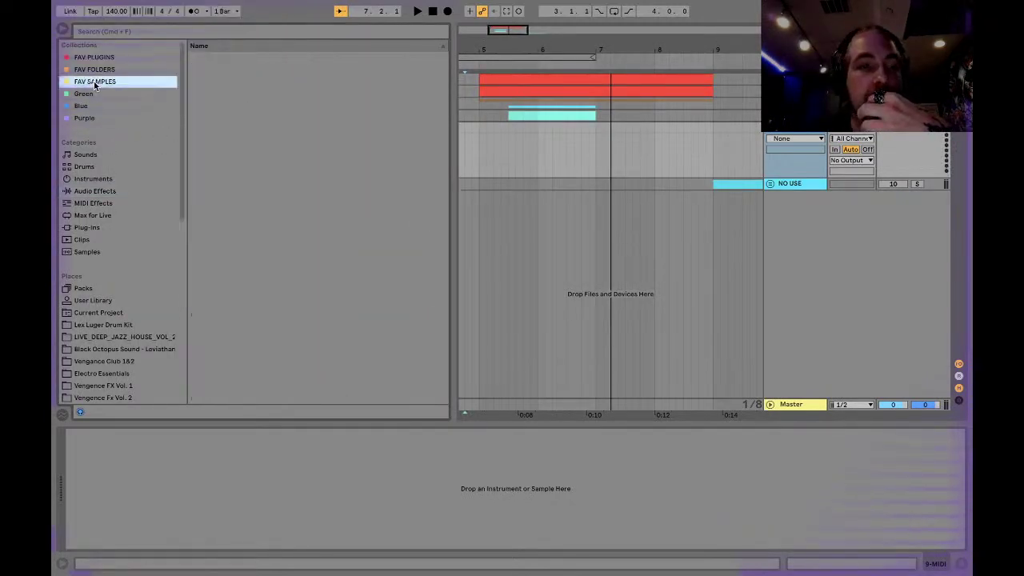
pyautogui.click(96, 57)
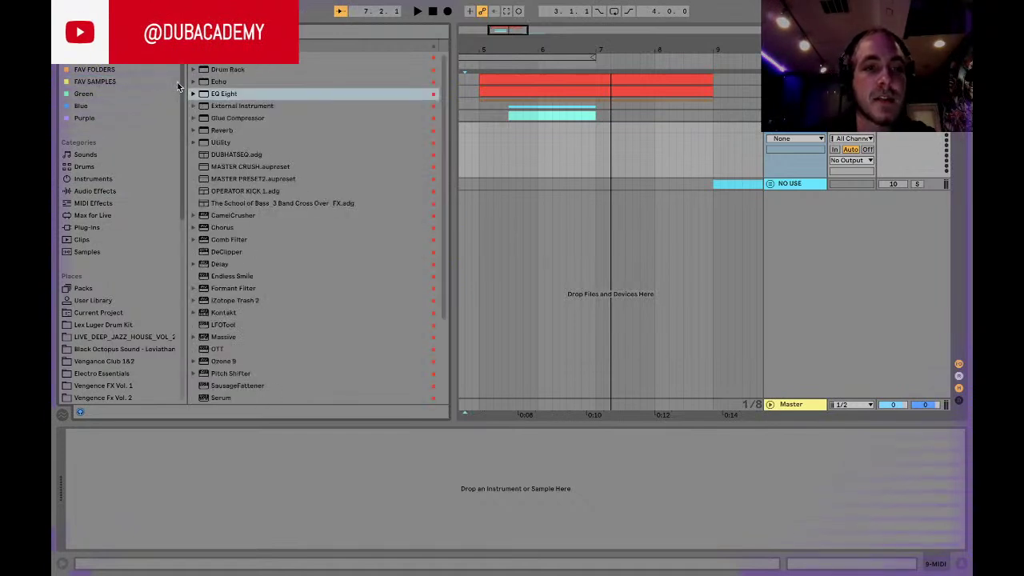
pyautogui.click(90, 70)
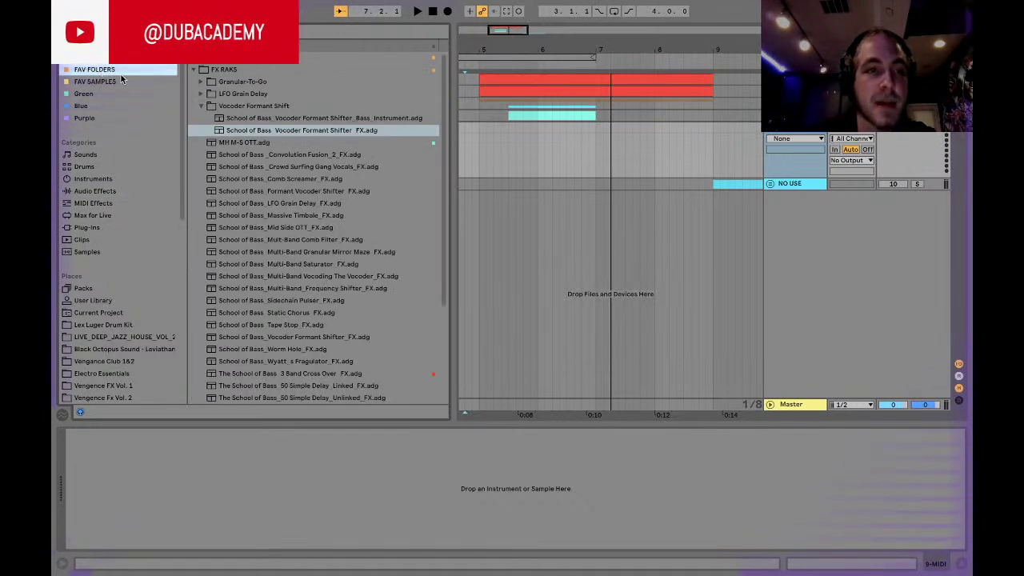
pyautogui.click(193, 70)
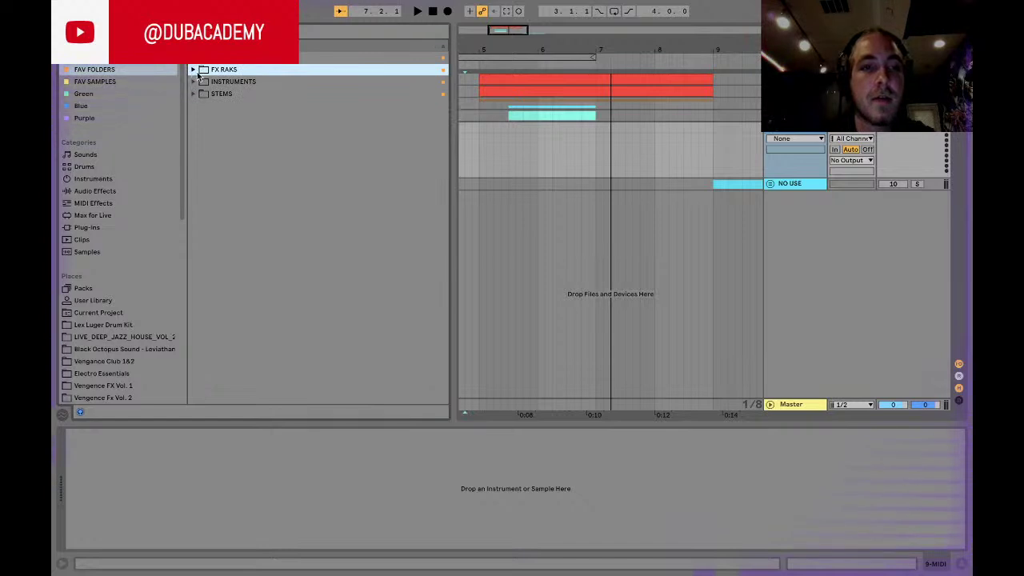
pyautogui.click(193, 58)
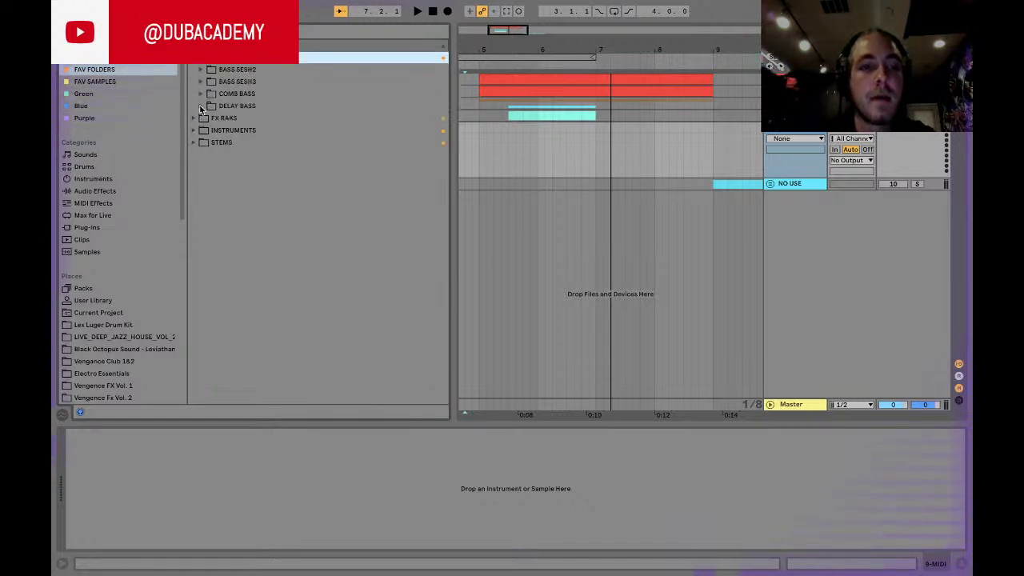
pyautogui.click(203, 96)
# Step: Audition the MH COMBBASS samples 1, 14, 10, 12, 17, 5 and 2 from the COMB BASS folder
pyautogui.click(232, 110)
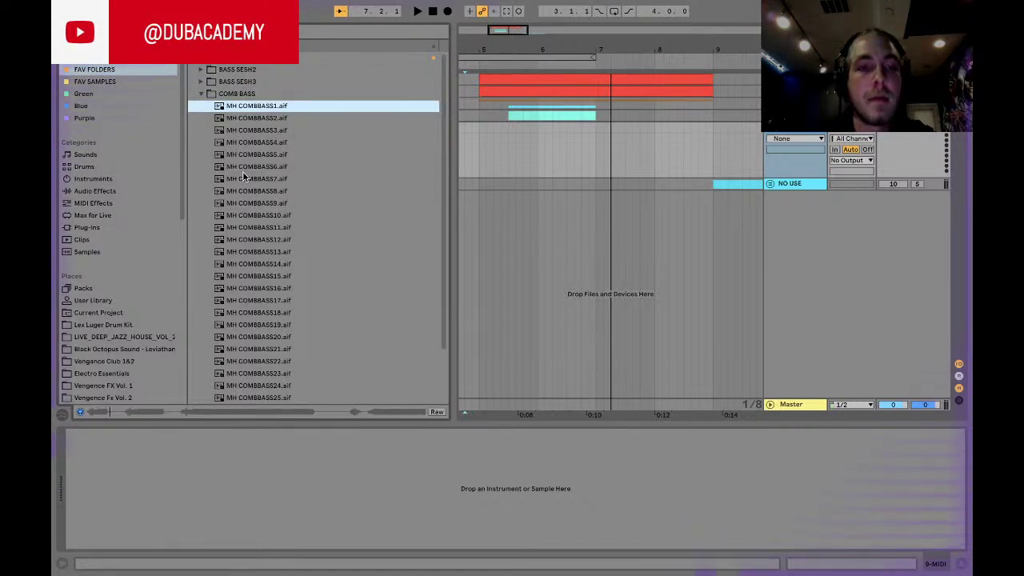
pyautogui.click(276, 266)
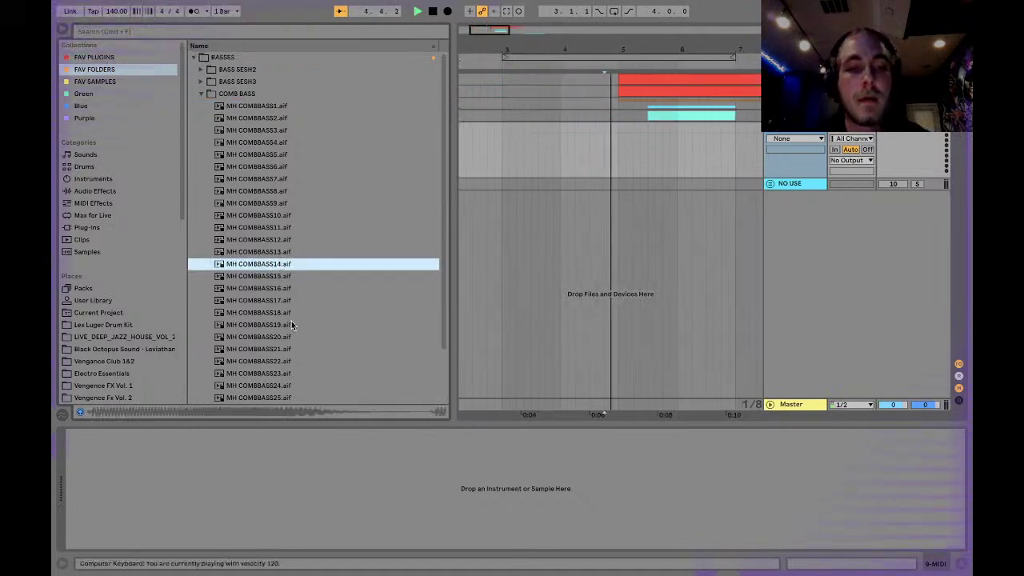
pyautogui.click(272, 215)
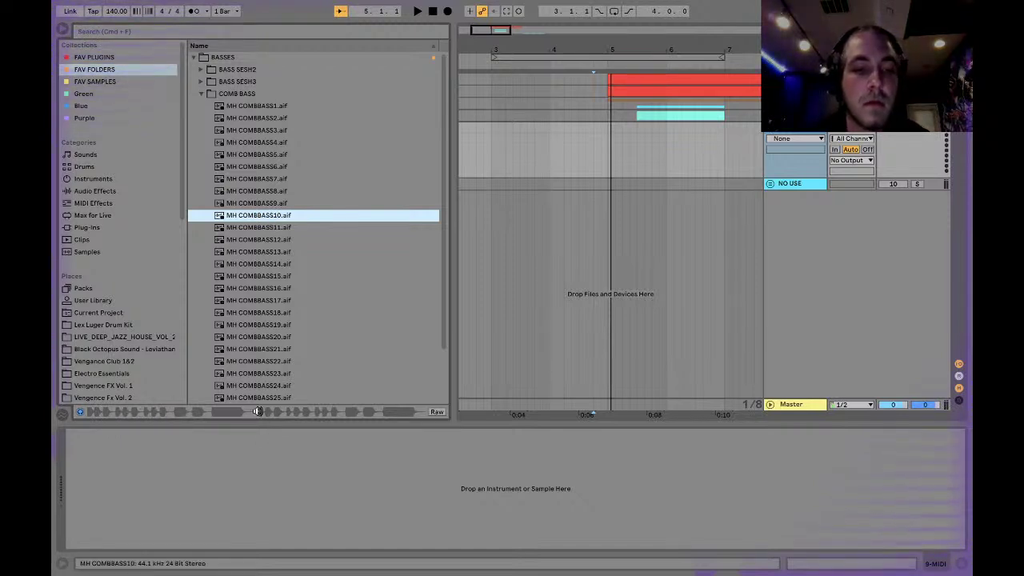
pyautogui.click(274, 241)
pyautogui.click(270, 301)
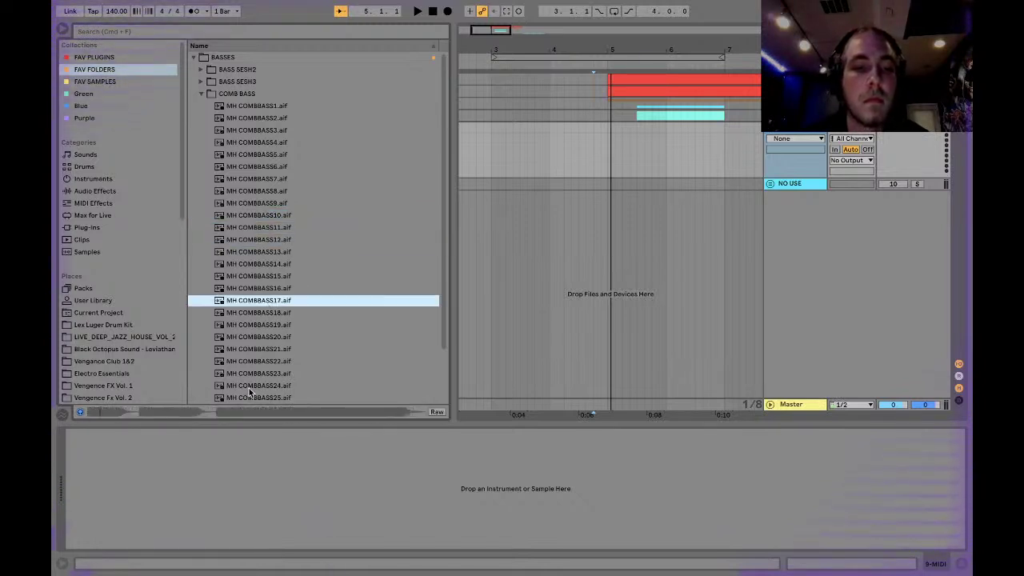
pyautogui.click(280, 158)
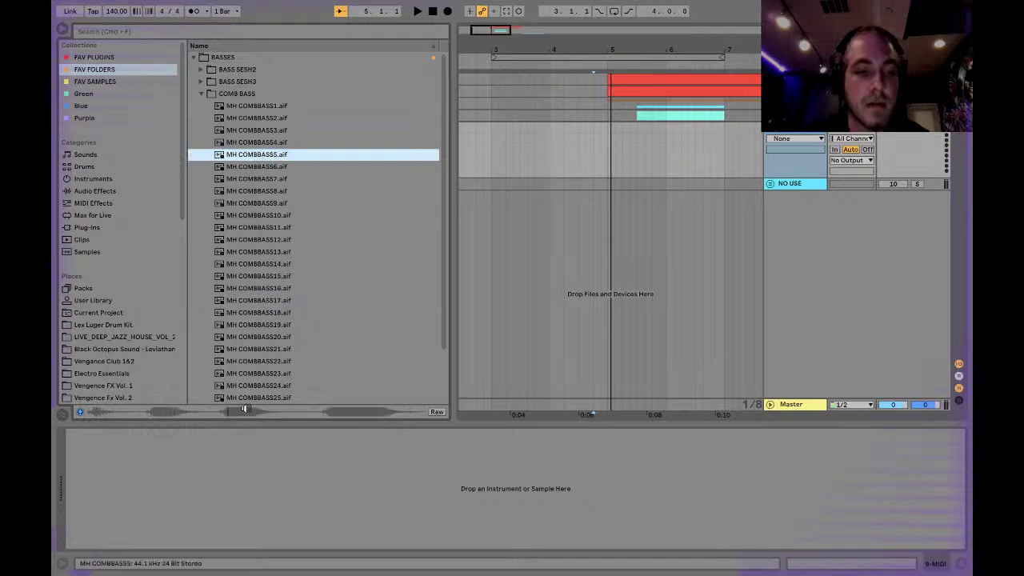
pyautogui.click(272, 118)
# Step: Audition the samples MH COMBBASS6 through MH COMBBASS14 in order
pyautogui.click(260, 167)
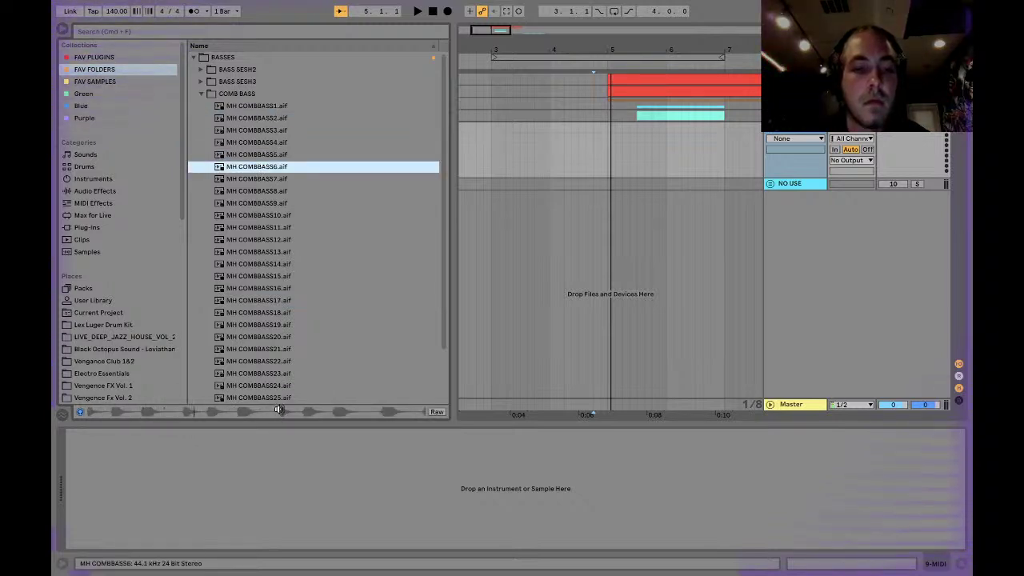
pyautogui.click(265, 179)
pyautogui.click(263, 192)
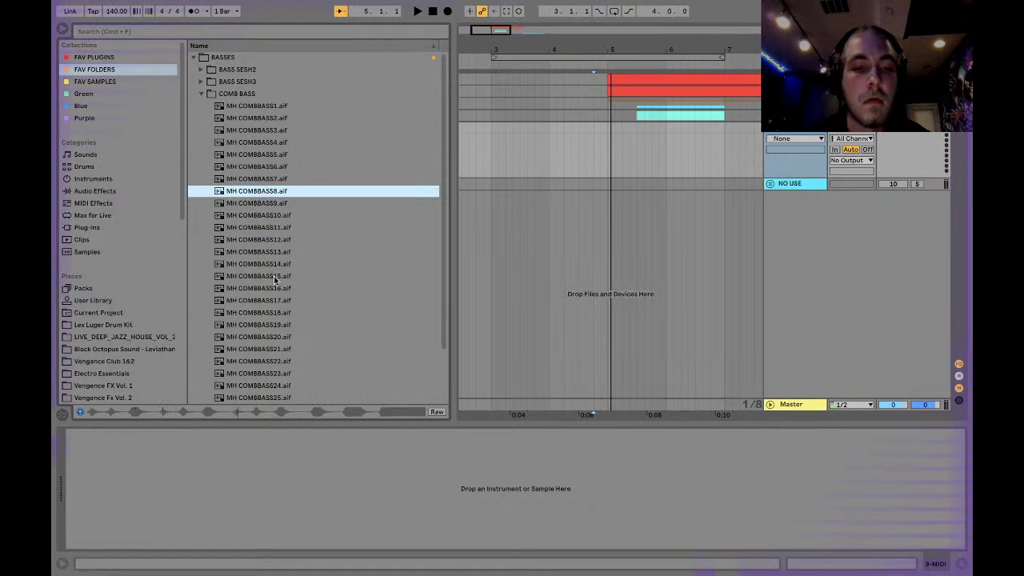
pyautogui.click(277, 204)
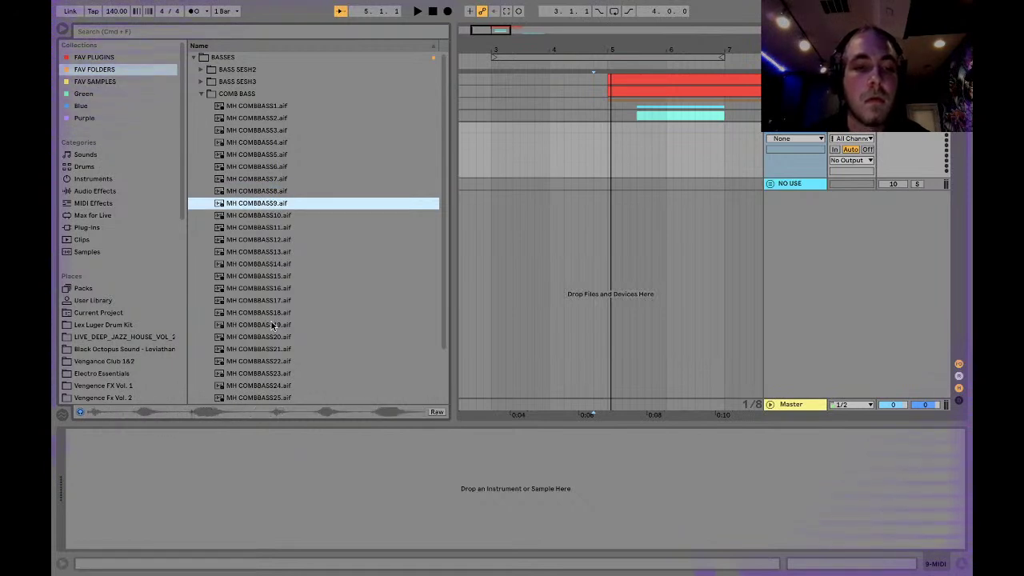
pyautogui.click(272, 216)
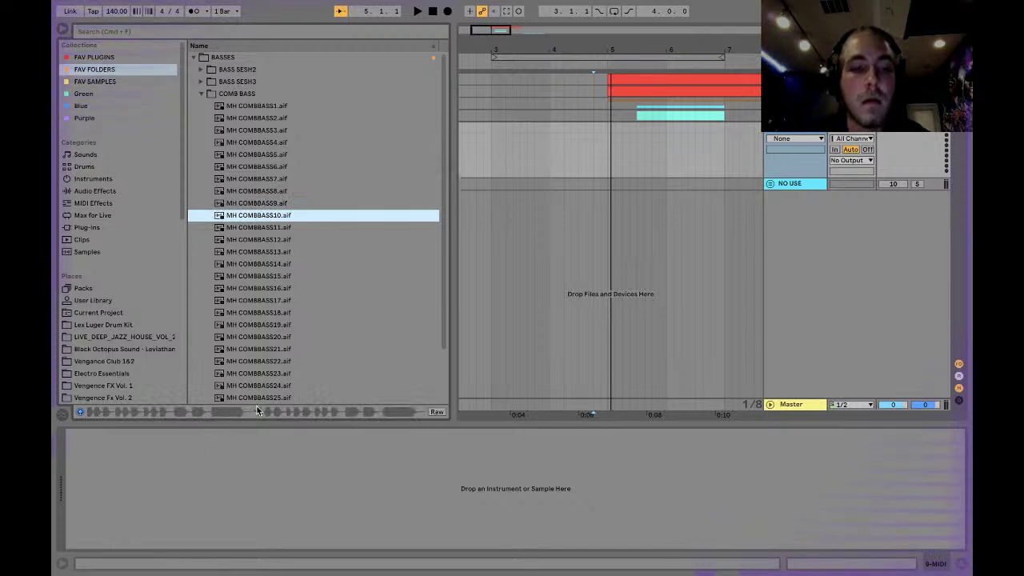
pyautogui.click(285, 229)
pyautogui.click(287, 240)
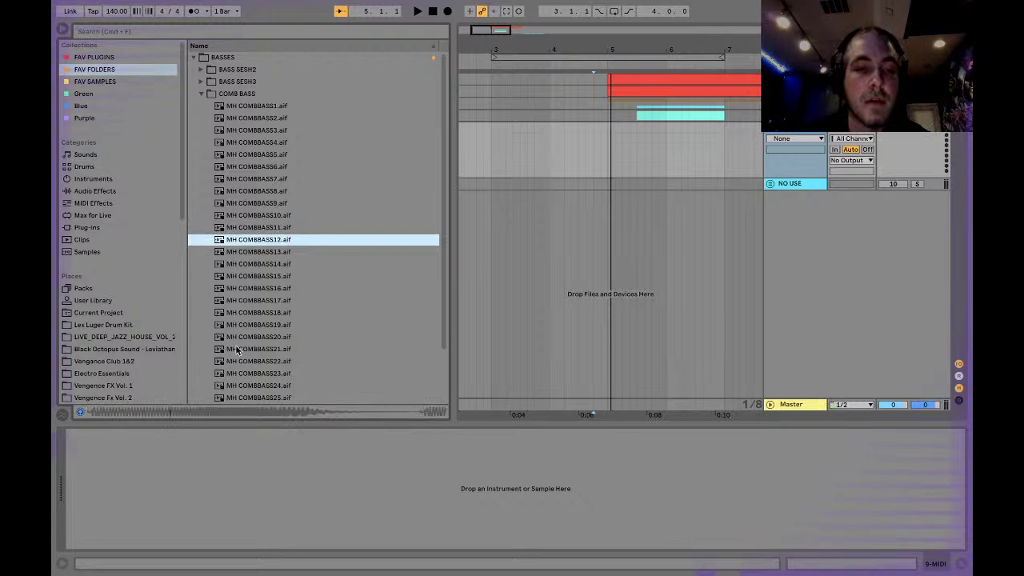
pyautogui.click(282, 253)
pyautogui.click(282, 264)
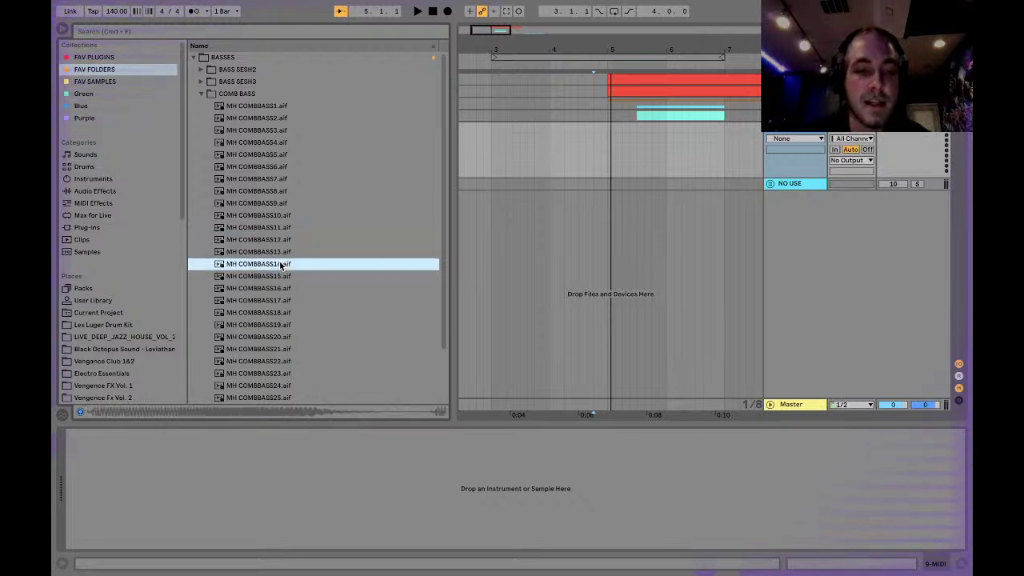
# Step: Audition the samples following MH COMBBASS14, ending on MH COMBBASS18
pyautogui.press('Down')
pyautogui.press('Down')
pyautogui.press('Down')
pyautogui.press('Down')
pyautogui.press('Down')
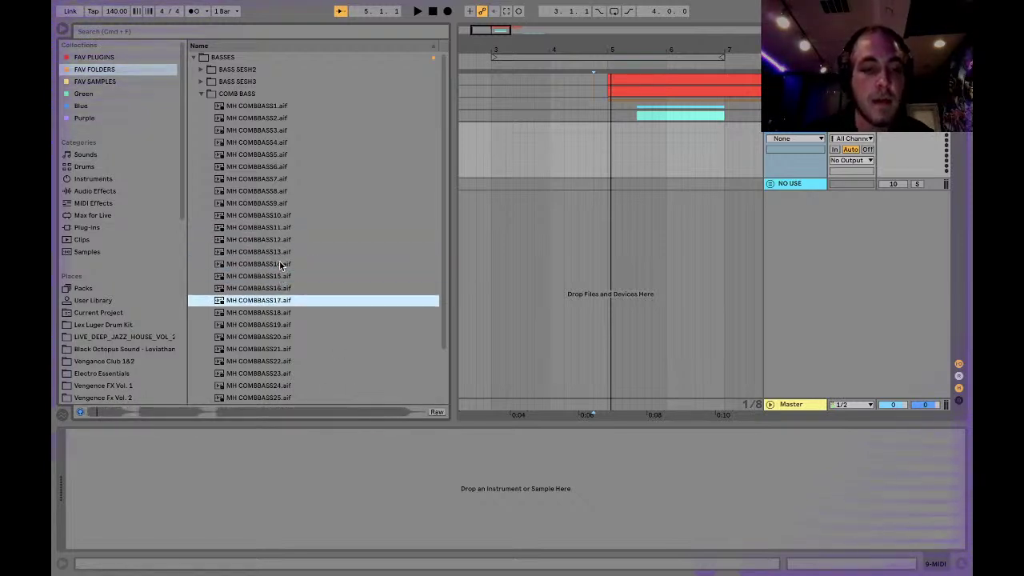
pyautogui.press('Up')
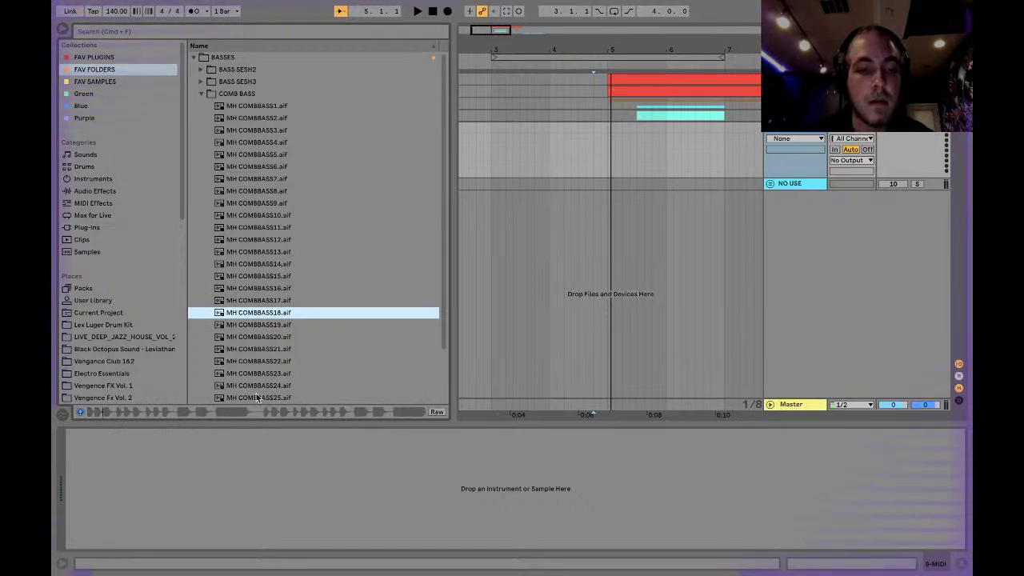
# Step: Audition the samples MH COMBBASS19, MH COMBBASS21, MH COMBBASS22 and MH COMBBASS23
pyautogui.click(266, 324)
pyautogui.click(269, 352)
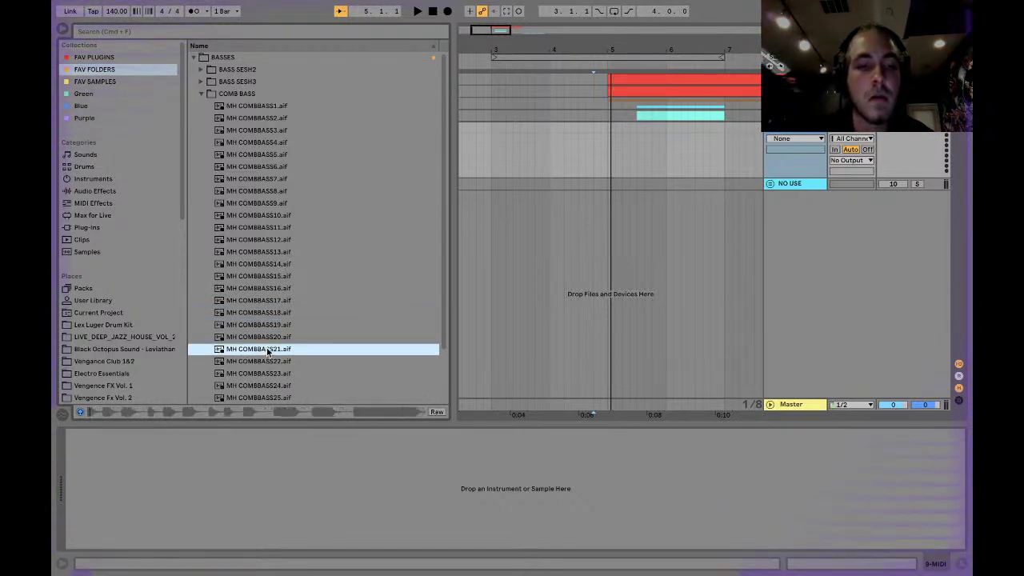
pyautogui.click(237, 360)
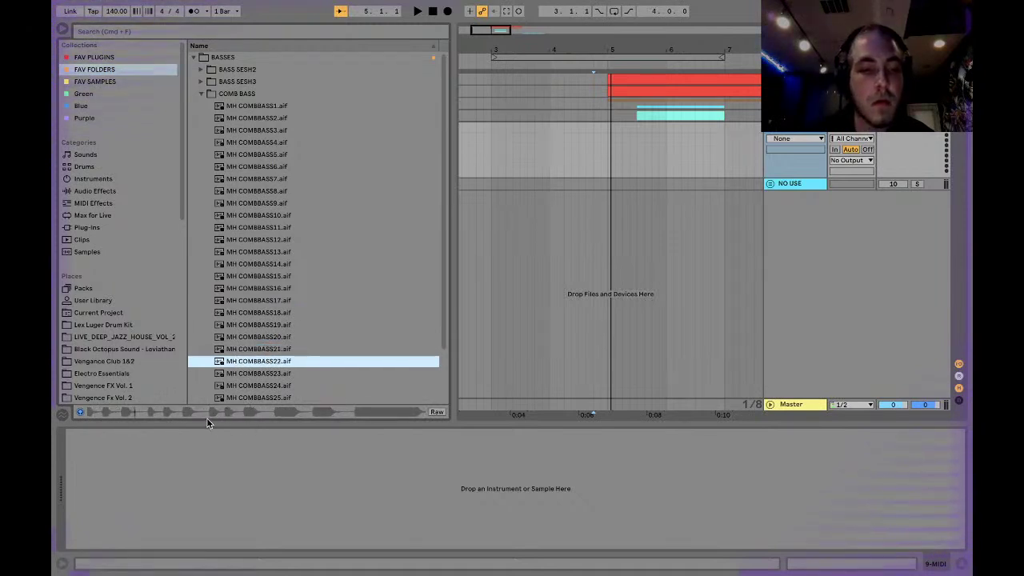
pyautogui.press('Down')
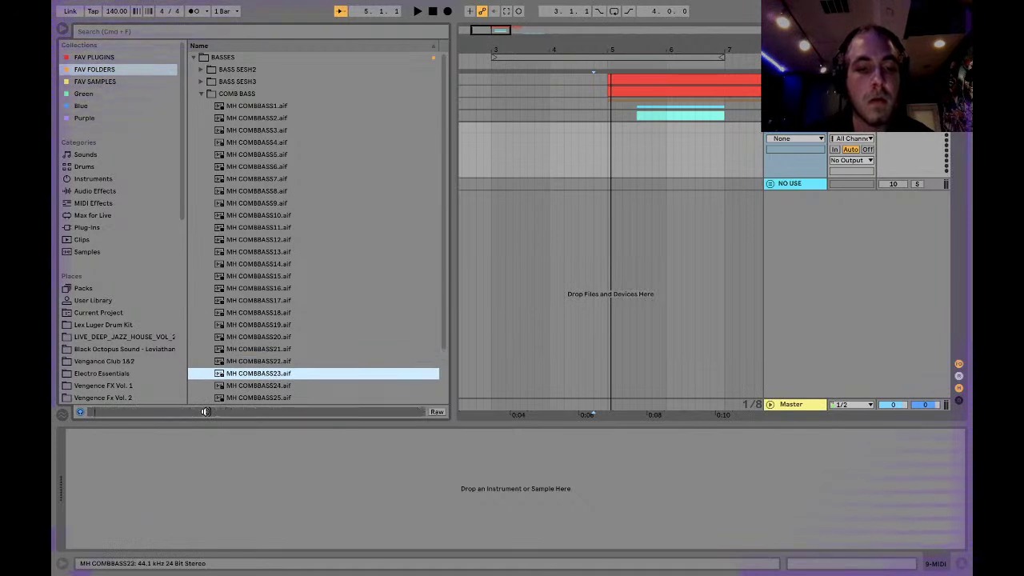
# Step: Place MH COMBBASS22 on a new audio track below the NO USE track and solo it for playback
pyautogui.press('Up')
pyautogui.moveTo(432, 329); pyautogui.dragTo(593, 209)
pyautogui.press('space')
pyautogui.click(917, 196)
pyautogui.click(606, 199)
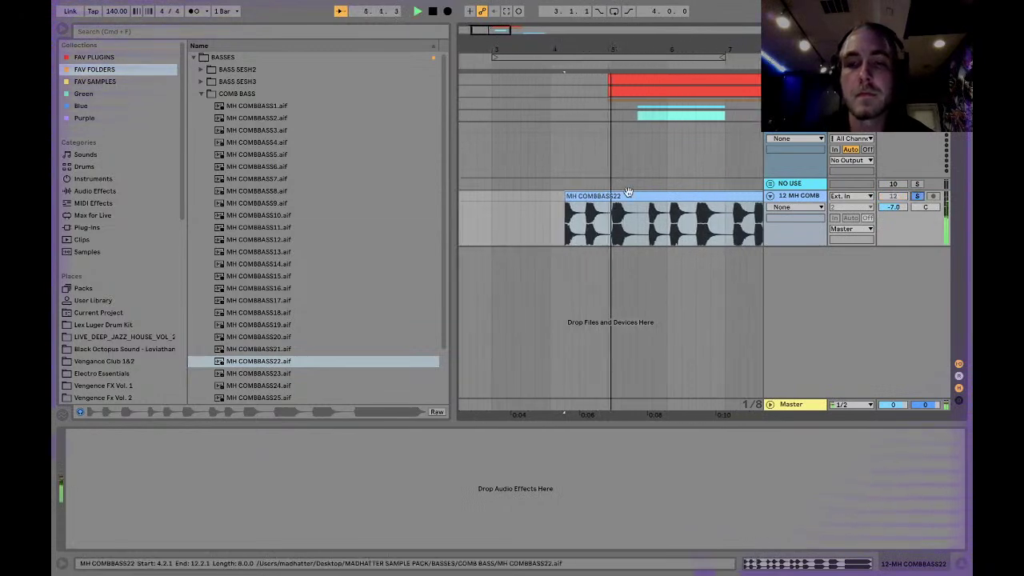
# Step: Turn off warping for the MH COMBBASS22 clip and listen to it at its original speed
pyautogui.doubleClick(632, 195)
pyautogui.press('space')
pyautogui.click(195, 447)
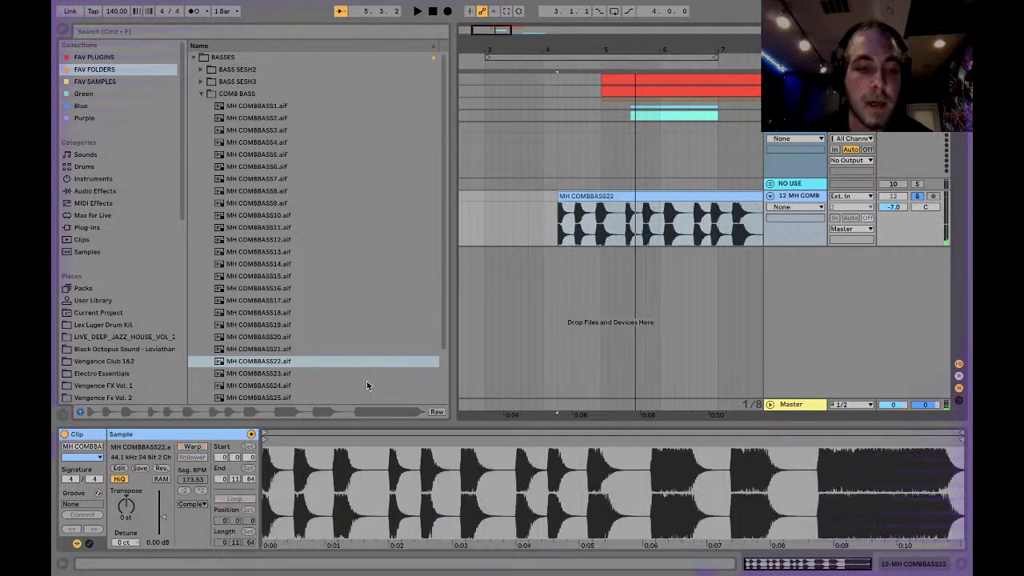
pyautogui.click(638, 230)
pyautogui.press('space')
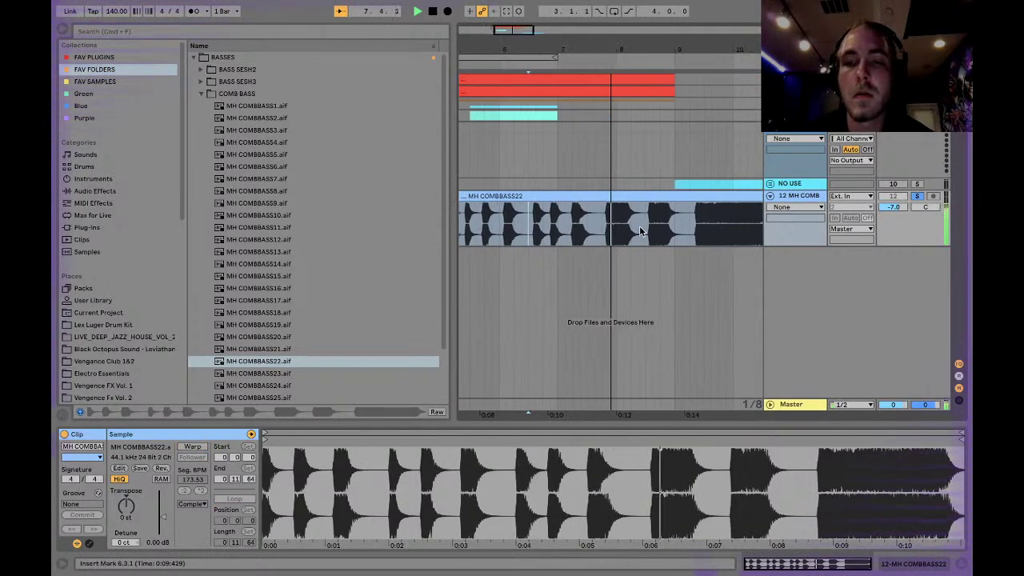
# Step: Audition the samples MH COMBBASS23 through MH COMBBASS26, ending back on MH COMBBASS25
pyautogui.click(290, 374)
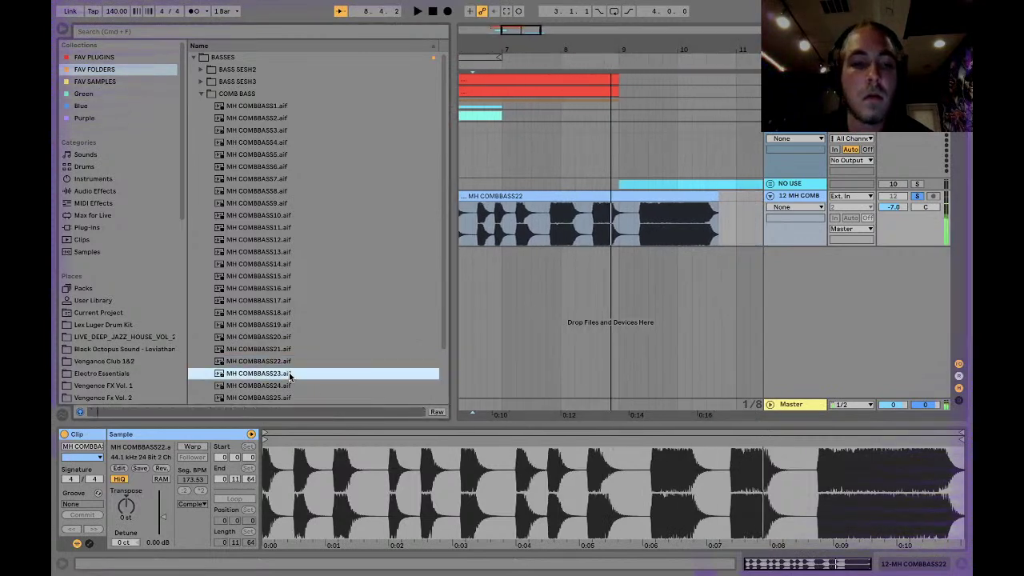
pyautogui.press('Down')
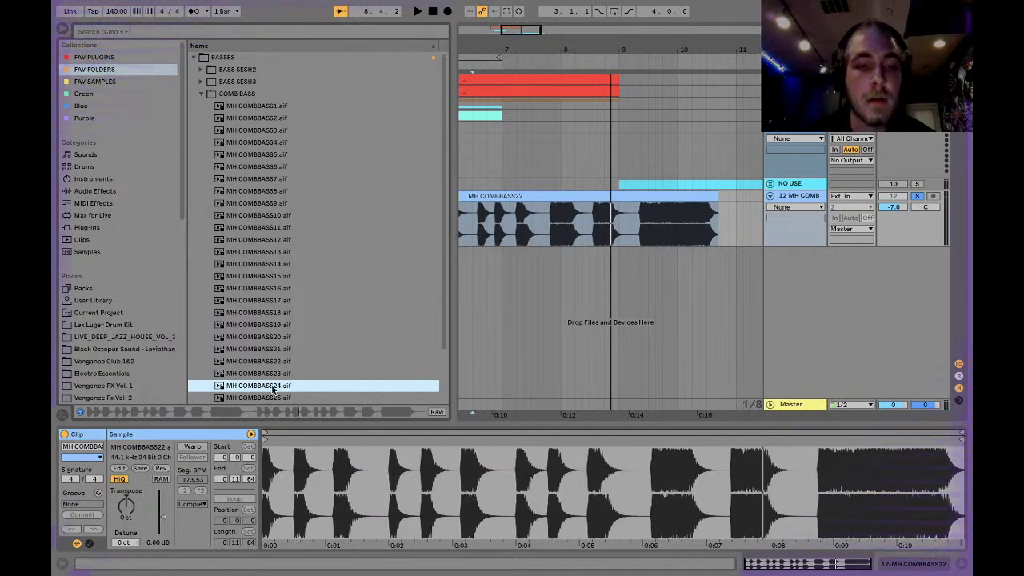
pyautogui.click(273, 397)
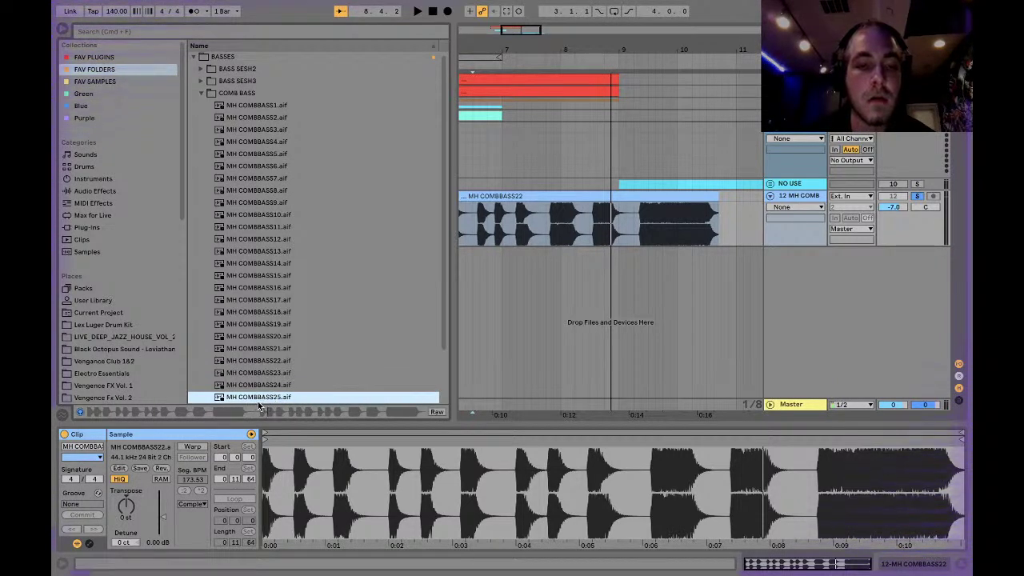
pyautogui.scroll(-2, 251, 372)
pyautogui.click(251, 374)
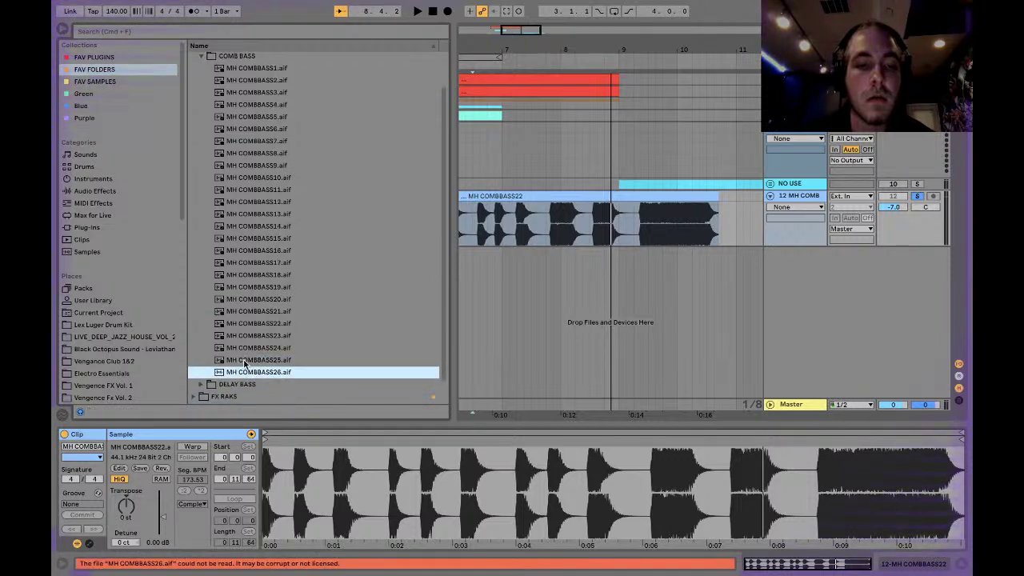
pyautogui.click(243, 364)
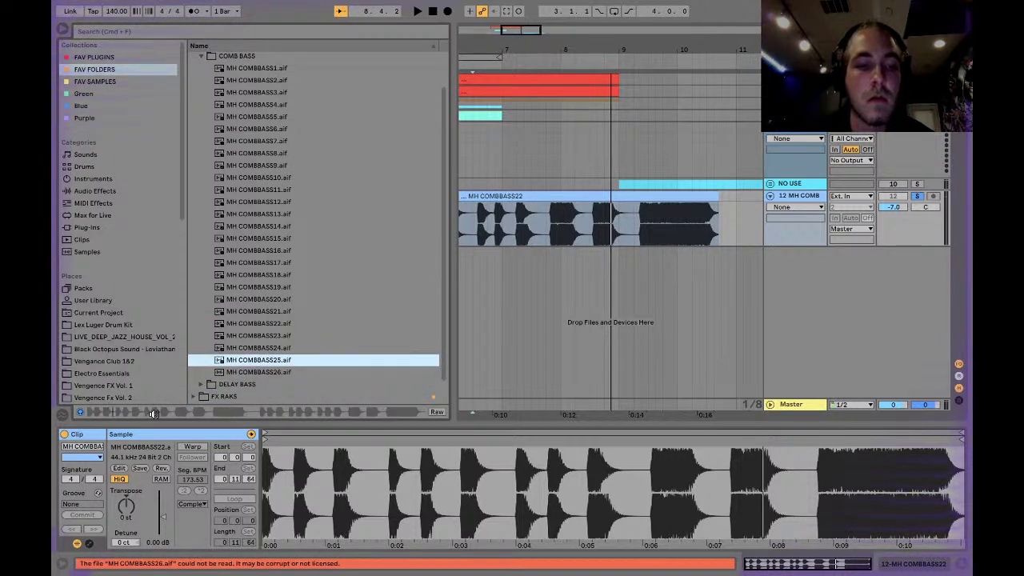
# Step: Place MH COMBBASS25 on the comb bass track at 6.4.3, turn off its warping and play it
pyautogui.moveTo(243, 362); pyautogui.dragTo(506, 196)
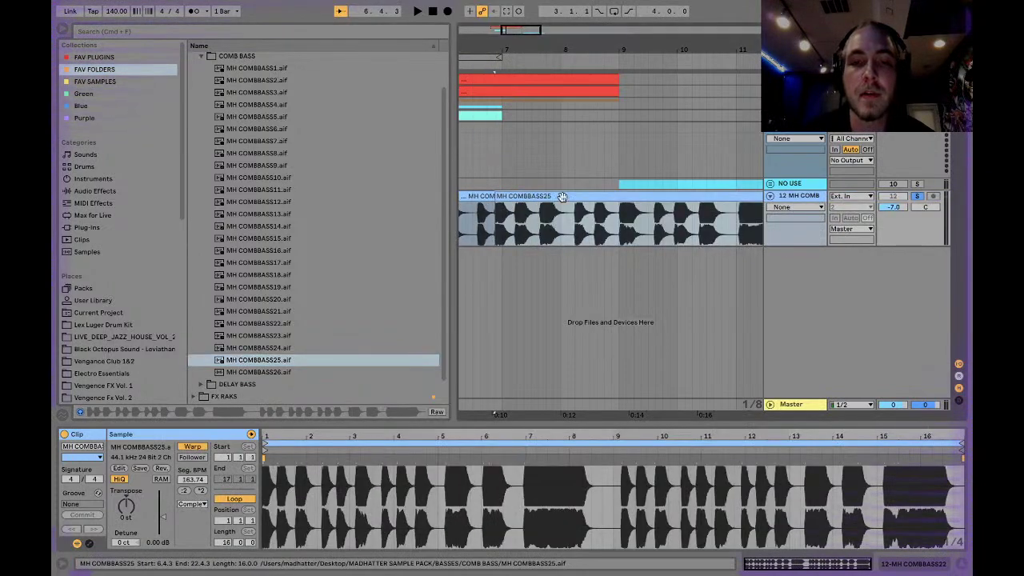
pyautogui.click(192, 446)
pyautogui.press('space')
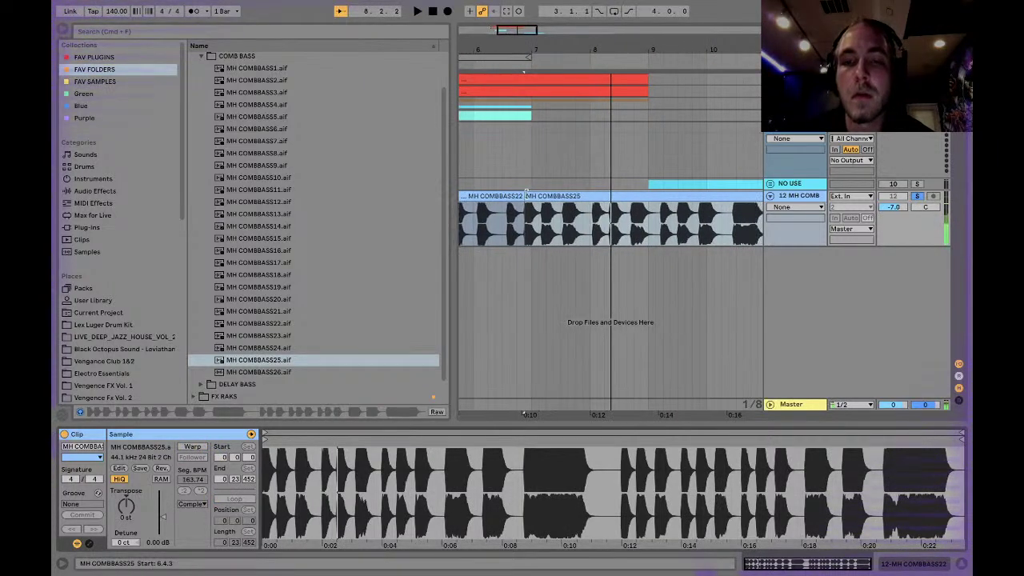
pyautogui.press('space')
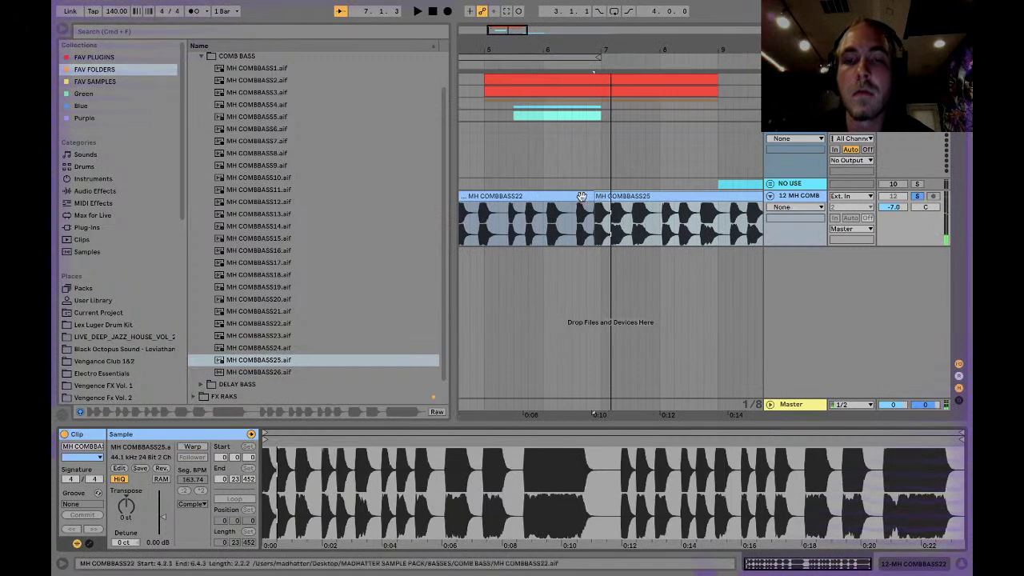
# Step: Delete the MH COMBBASS22 clip and cut MH COMBBASS25 down to its first hit, from 6.4.3 to 7.1.3
pyautogui.click(584, 197)
pyautogui.press('Delete')
pyautogui.moveTo(608, 211); pyautogui.dragTo(666, 208)
pyautogui.press('Delete')
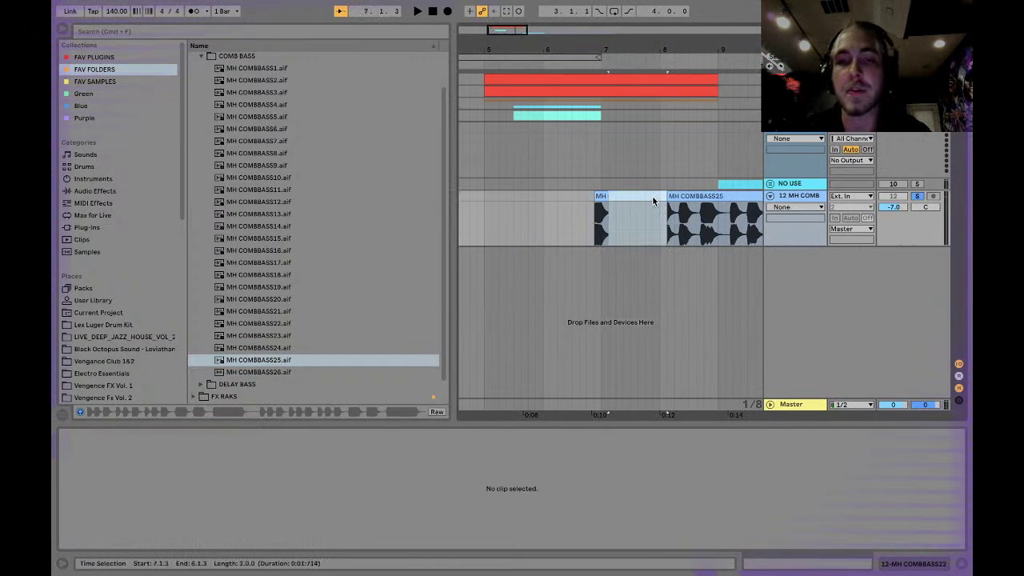
pyautogui.click(683, 197)
pyautogui.press('Delete')
pyautogui.click(601, 197)
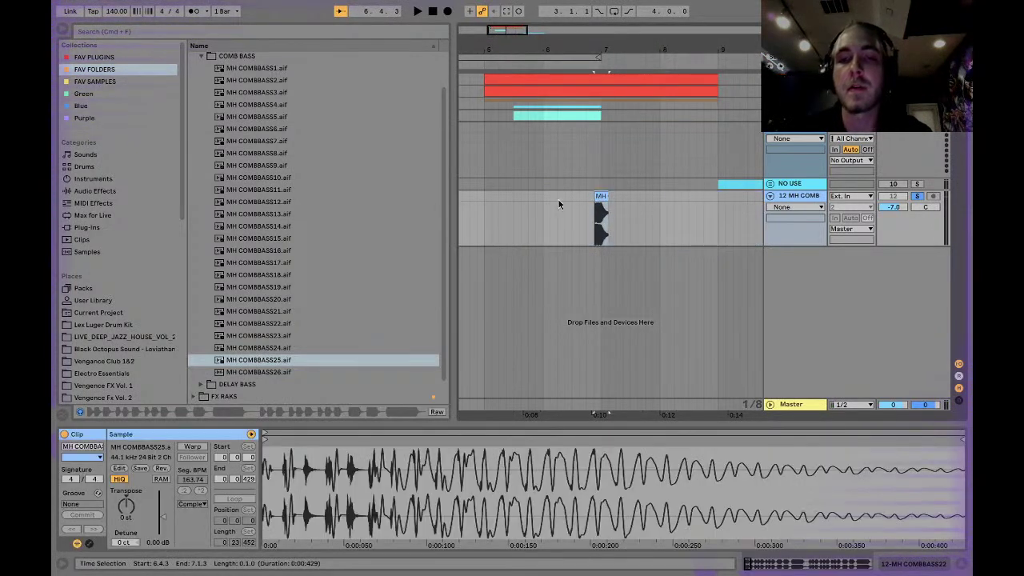
# Step: Move the unsoloed comb bass track above the 10 MIDI track and shift its clip to start at 7.1.1
pyautogui.click(479, 200)
pyautogui.press('space')
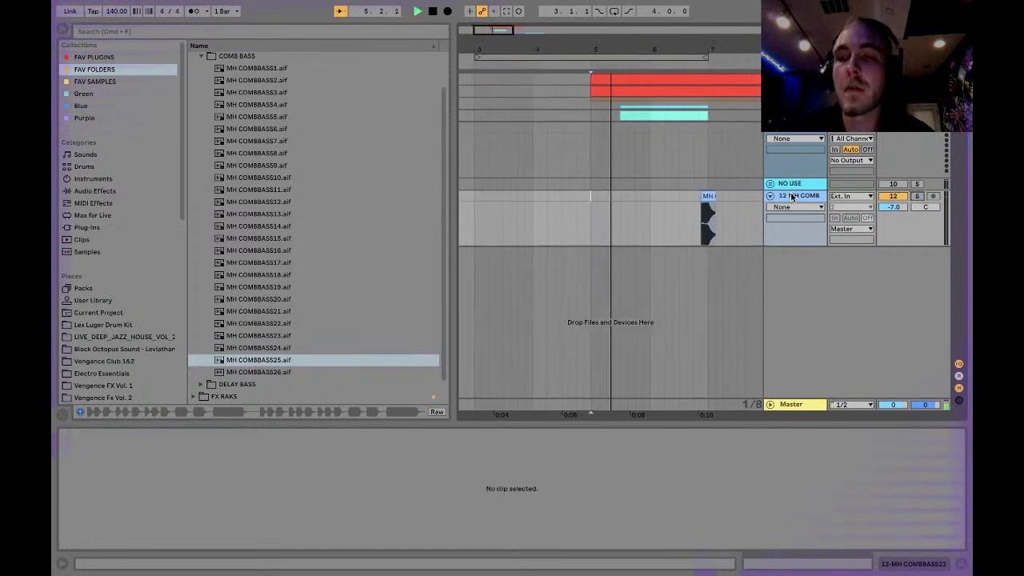
pyautogui.click(891, 197)
pyautogui.click(797, 198)
pyautogui.moveTo(797, 198); pyautogui.dragTo(800, 133)
pyautogui.press('space')
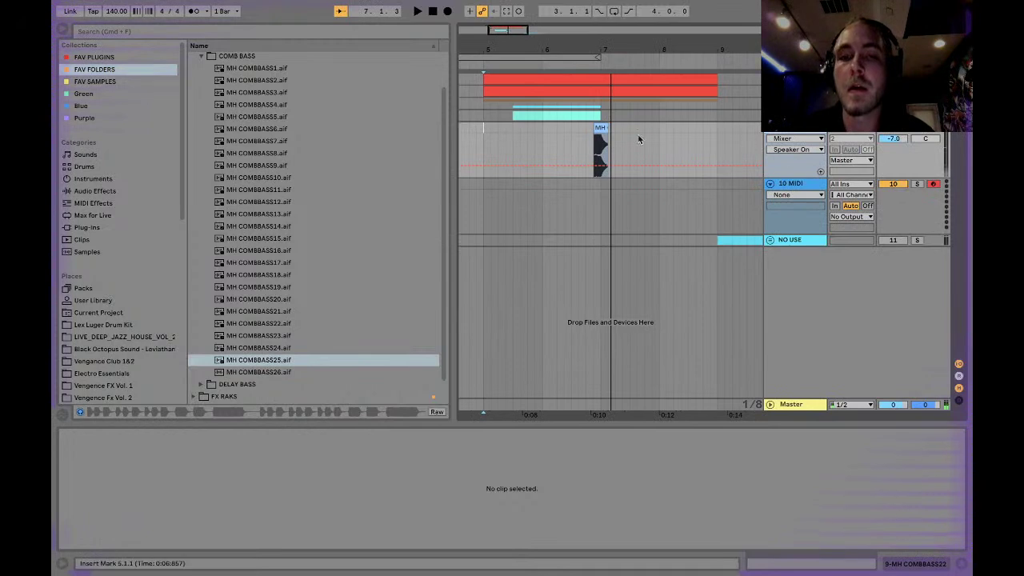
pyautogui.moveTo(601, 128); pyautogui.dragTo(610, 130)
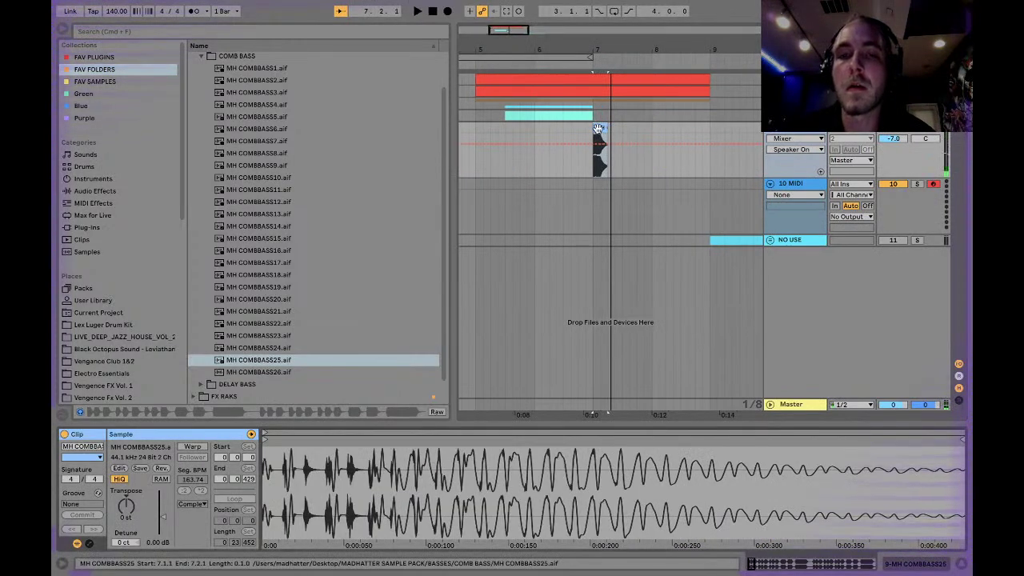
# Step: Add the Tuner audio effect to the comb bass track and play the soloed clip to check its pitch
pyautogui.hotkey('shift', 'Tab')
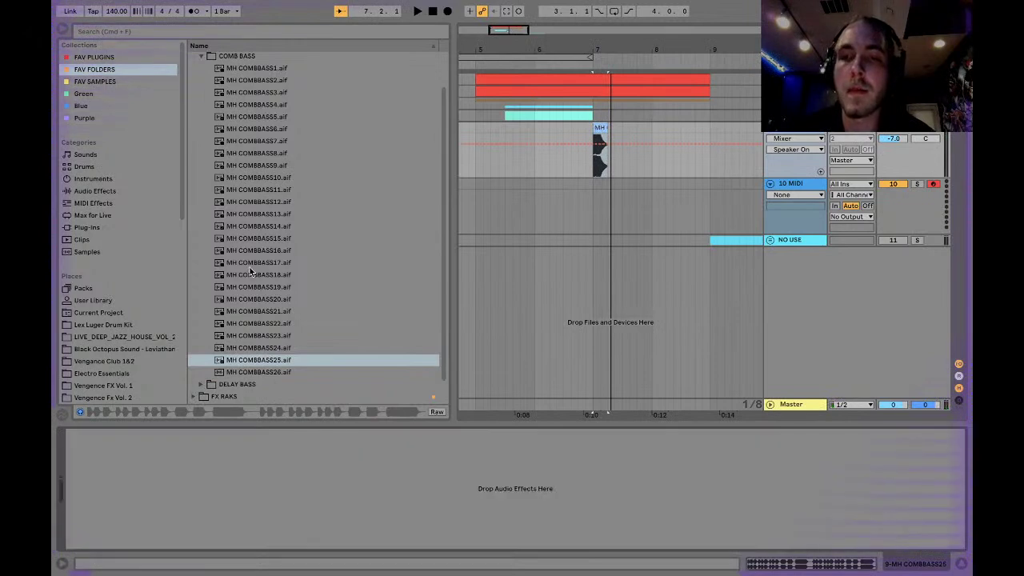
pyautogui.click(94, 180)
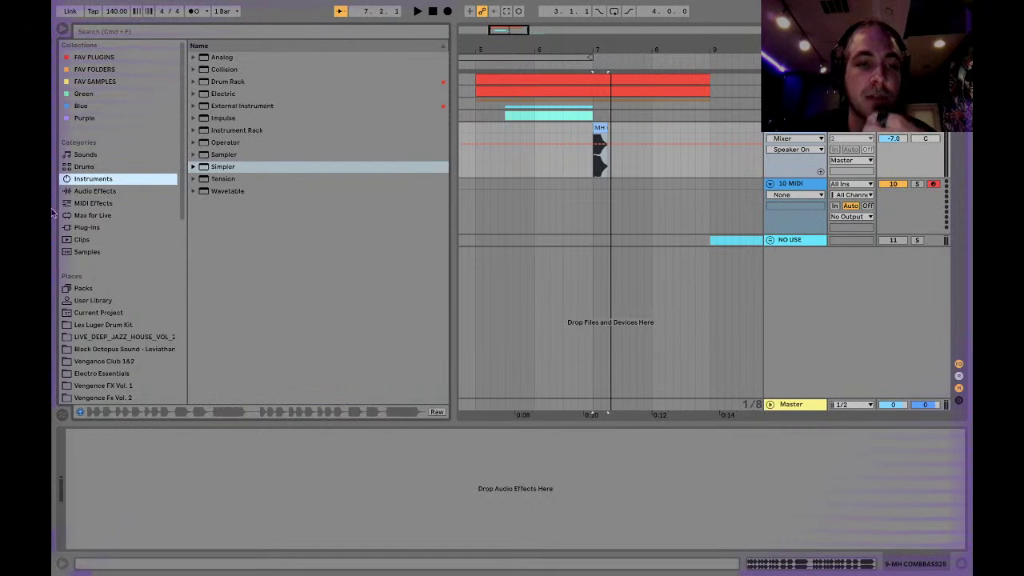
pyautogui.click(96, 191)
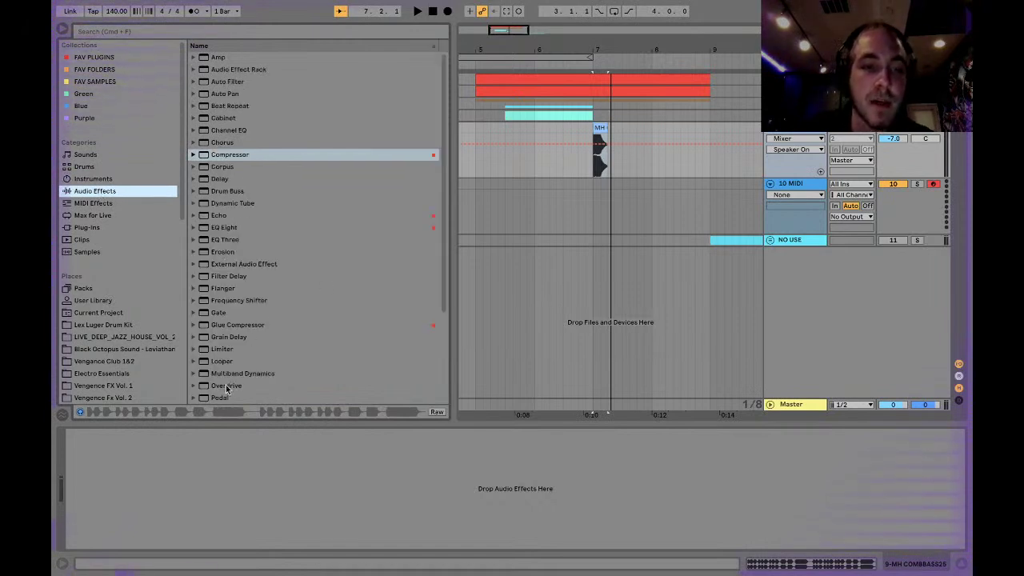
pyautogui.scroll(-5, 248, 373)
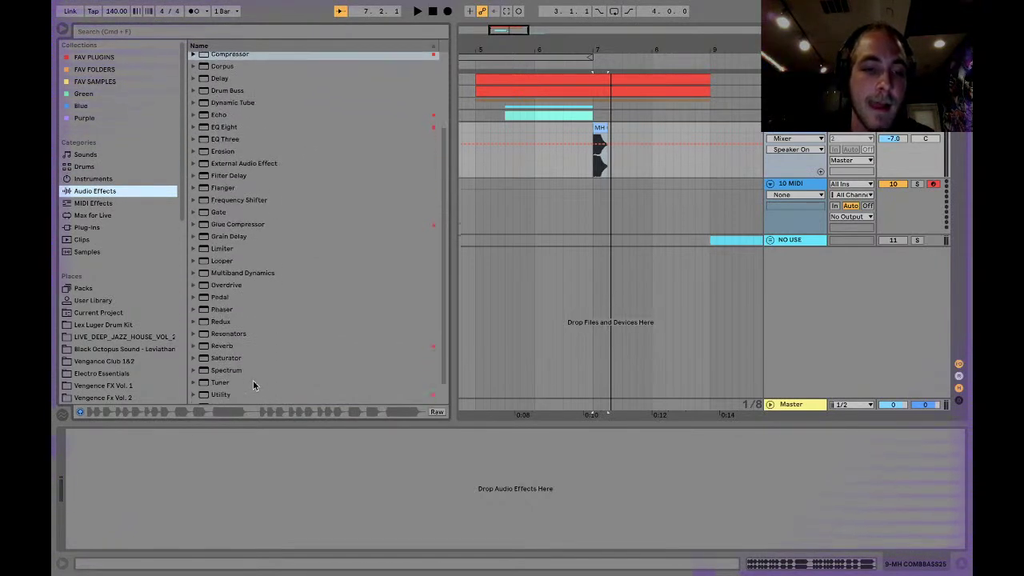
pyautogui.doubleClick(232, 361)
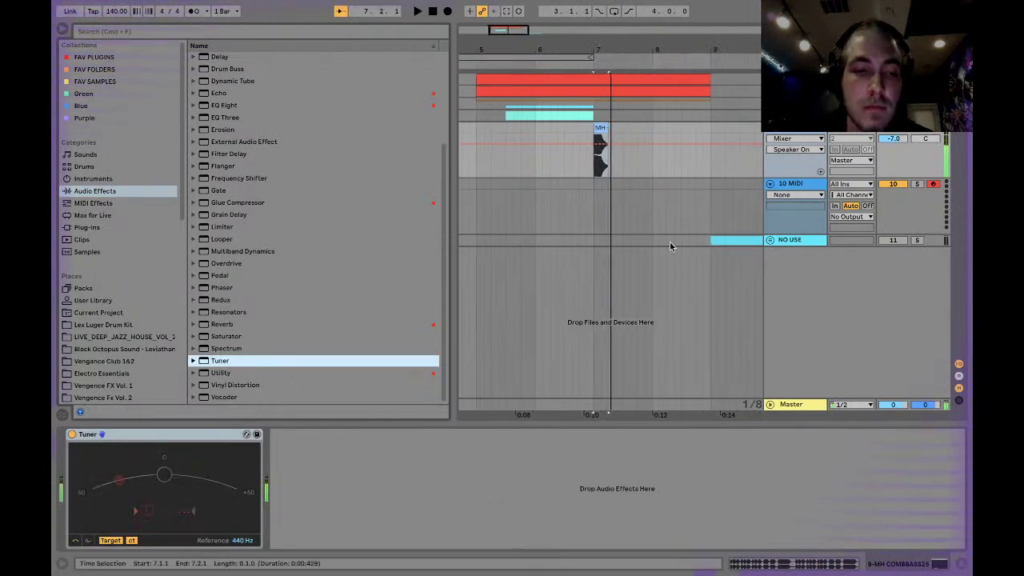
pyautogui.click(918, 128)
pyautogui.press('space')
pyautogui.press('space')
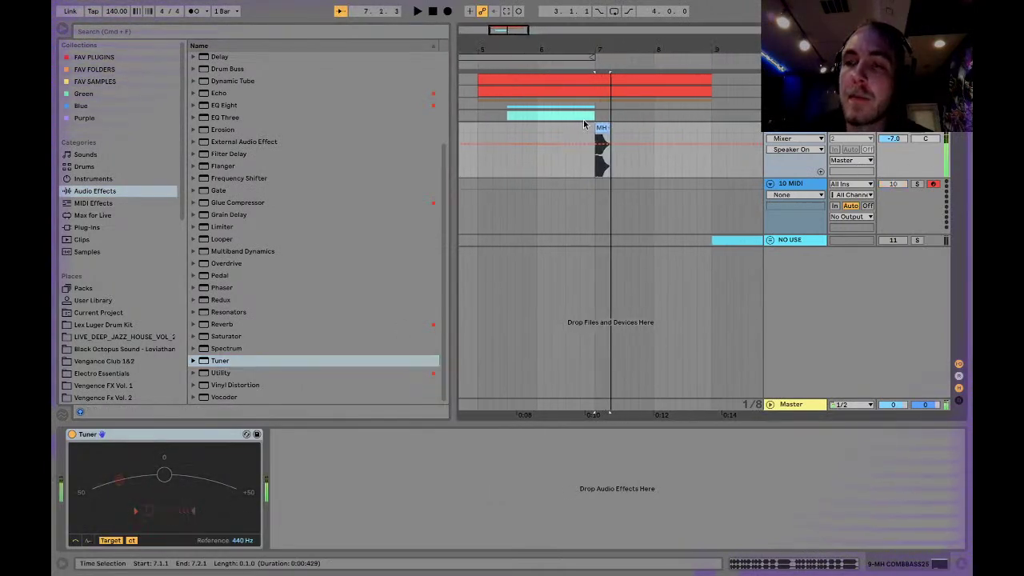
# Step: Transpose the MH COMBBASS25 clip by 2 st and check its pitch on the Tuner
pyautogui.doubleClick(603, 128)
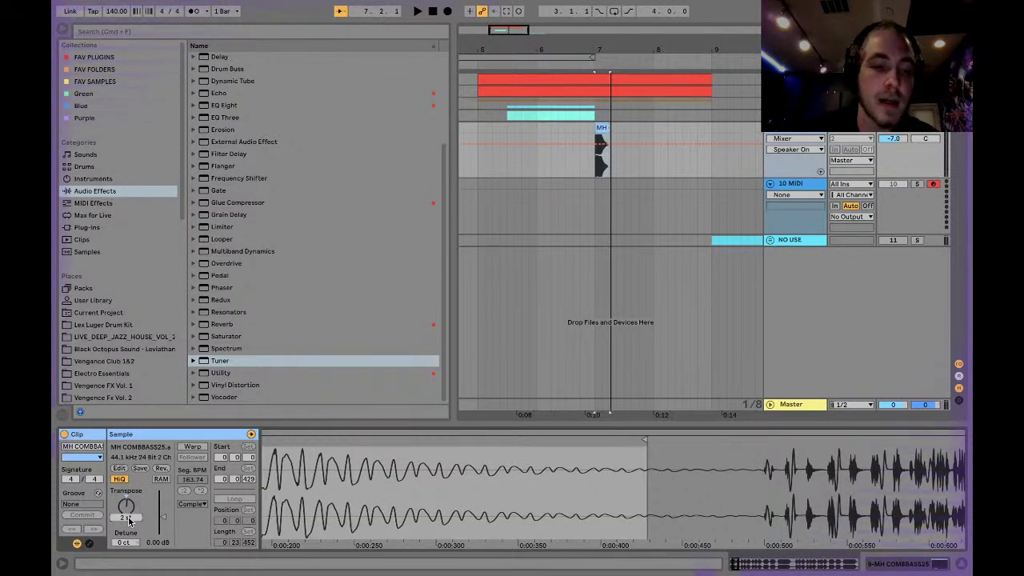
pyautogui.press('space')
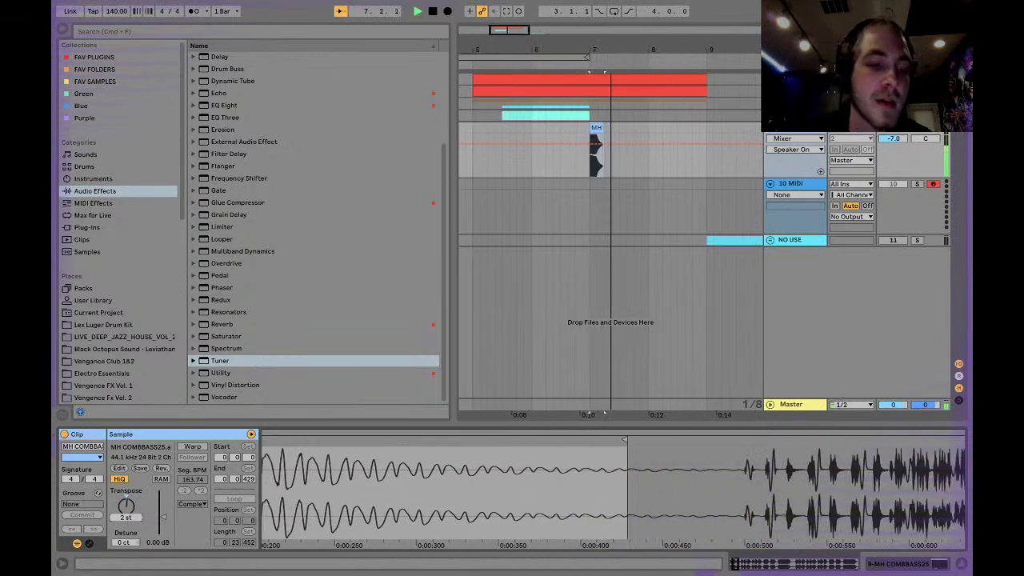
pyautogui.doubleClick(806, 129)
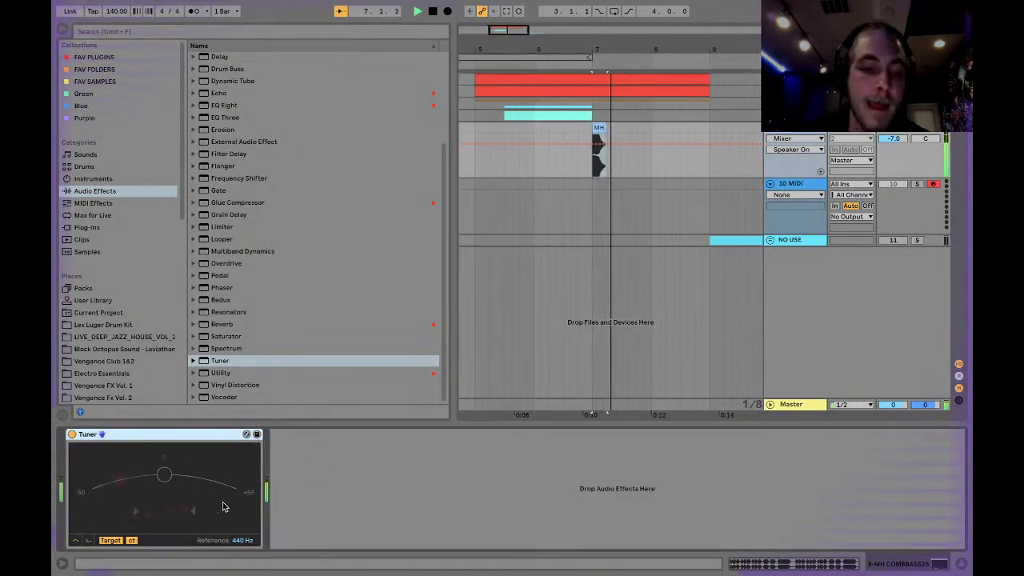
pyautogui.press('space')
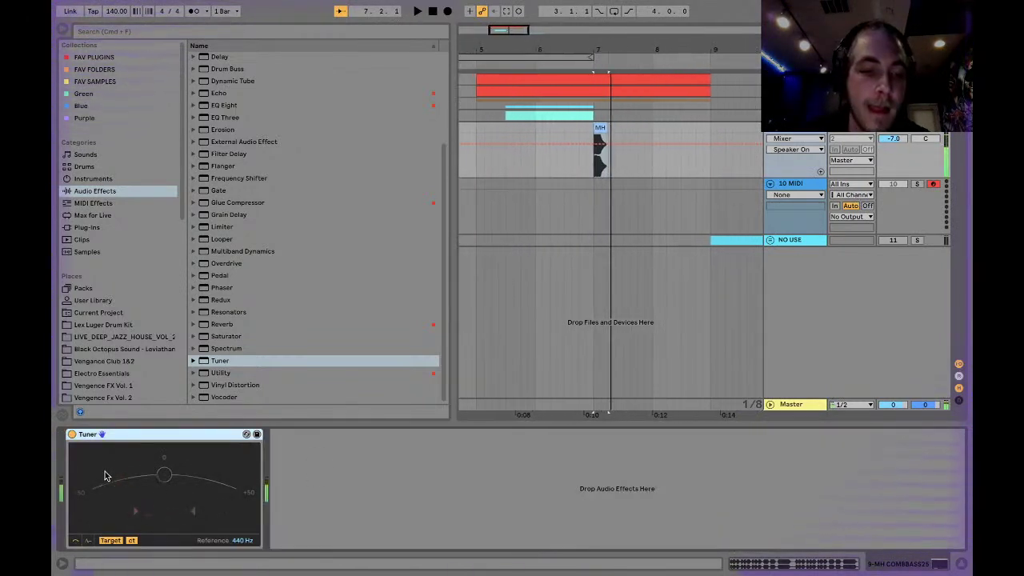
# Step: Set the MH COMBBASS25 clip's detune to 25 ct and recheck its pitch on the Tuner
pyautogui.click(602, 127)
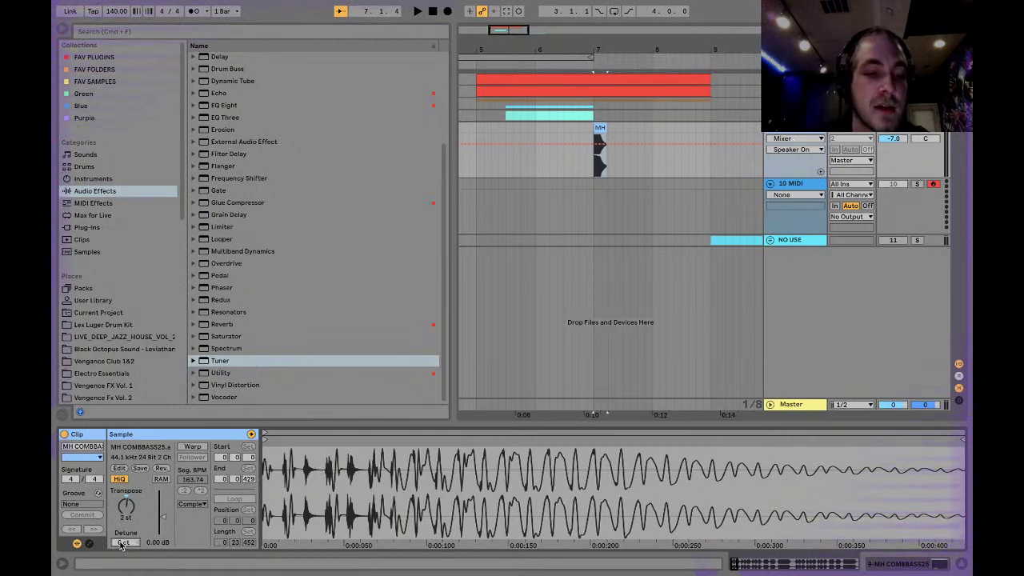
pyautogui.press('Return')
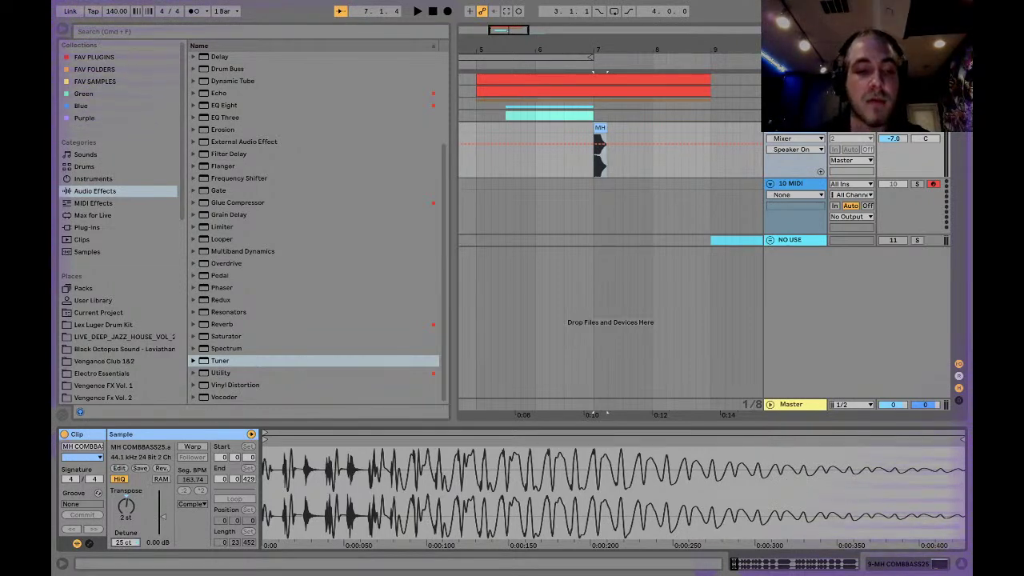
pyautogui.hotkey('shift', 'Tab')
pyautogui.press('space')
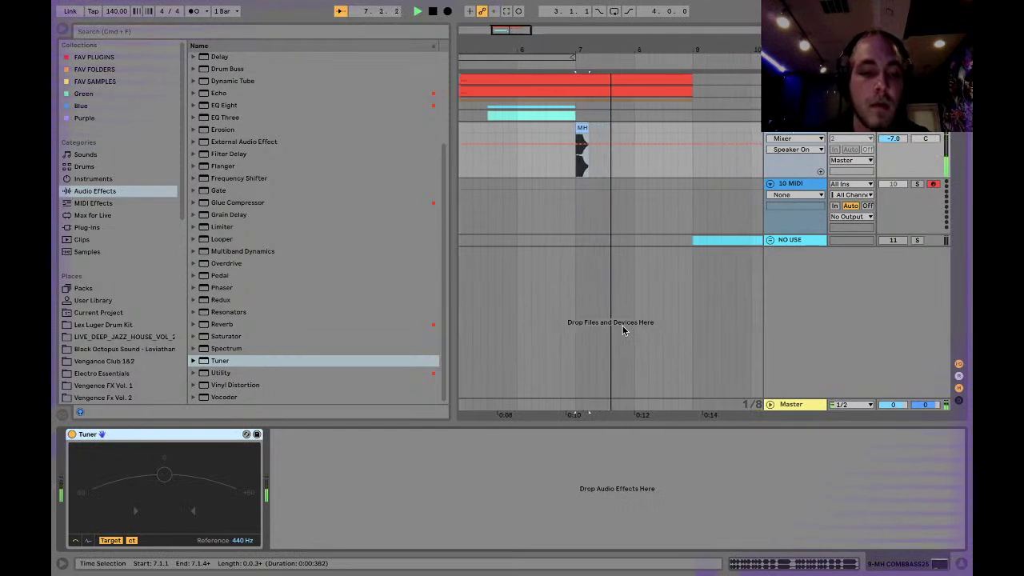
pyautogui.press('space')
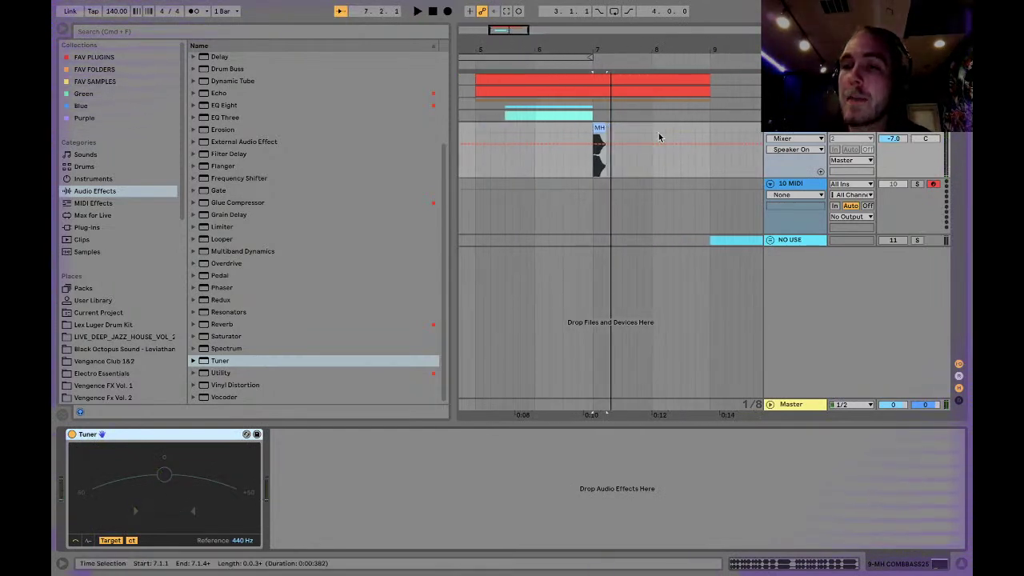
# Step: Unsolo the comb bass track and play the full arrangement from 5.1.1
pyautogui.click(475, 132)
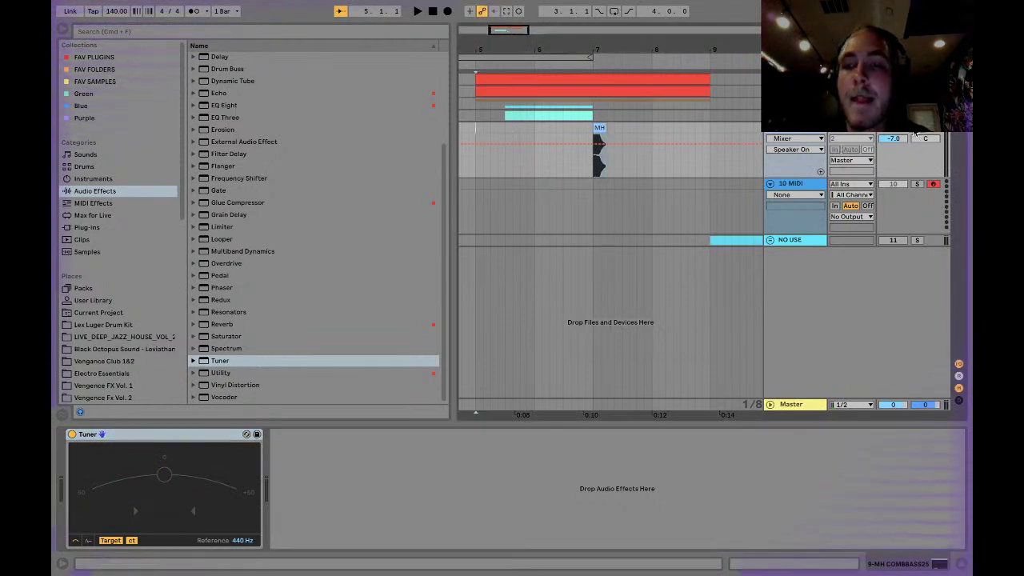
pyautogui.press('space')
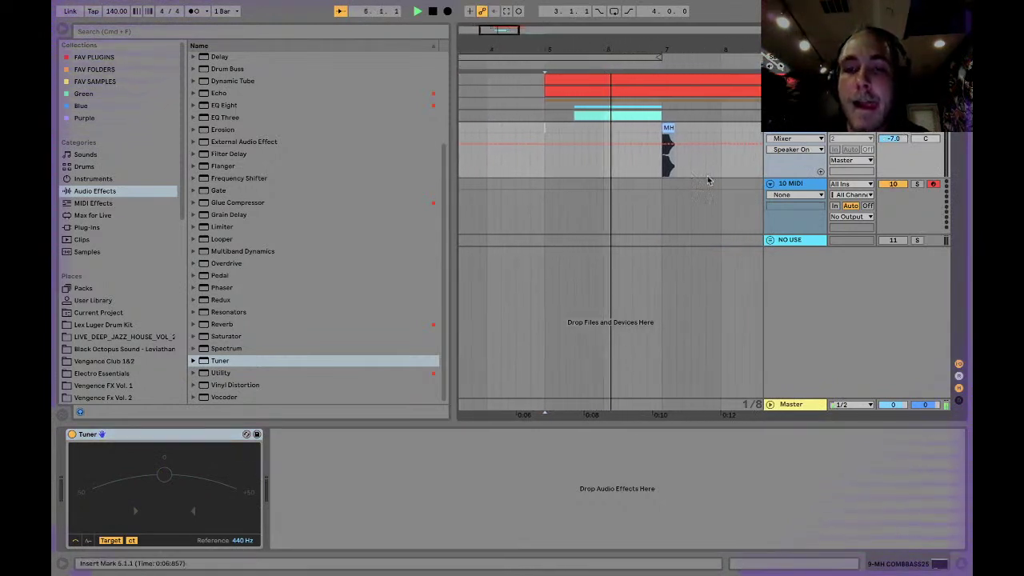
# Step: Duplicate the MH COMBBASS25 clip at 7.1.1 twice to make three consecutive hits, and play them
pyautogui.press('space')
pyautogui.moveTo(600, 146); pyautogui.dragTo(616, 138)
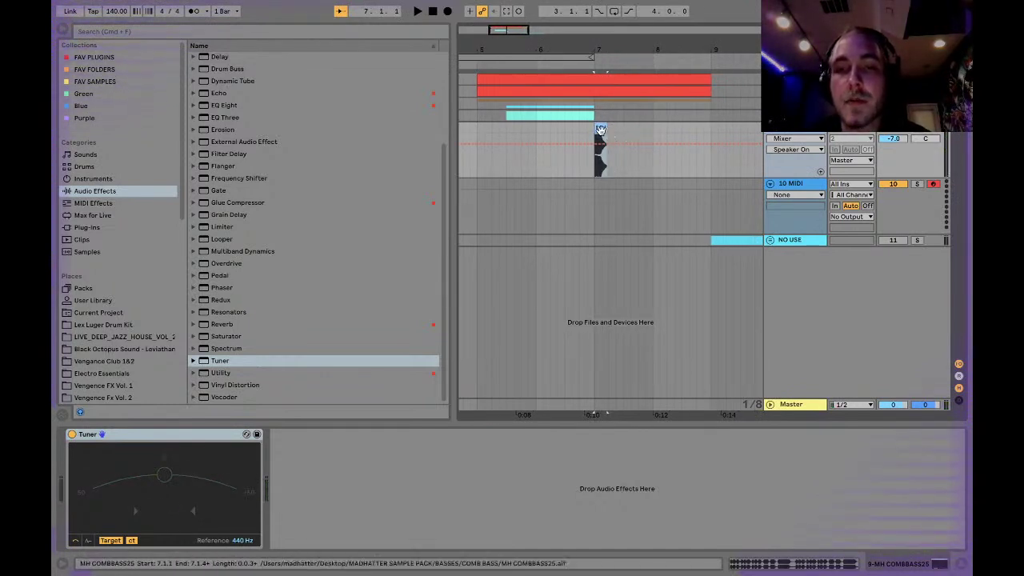
pyautogui.hotkey('ctrl', 'd')
pyautogui.hotkey('ctrl', 'd')
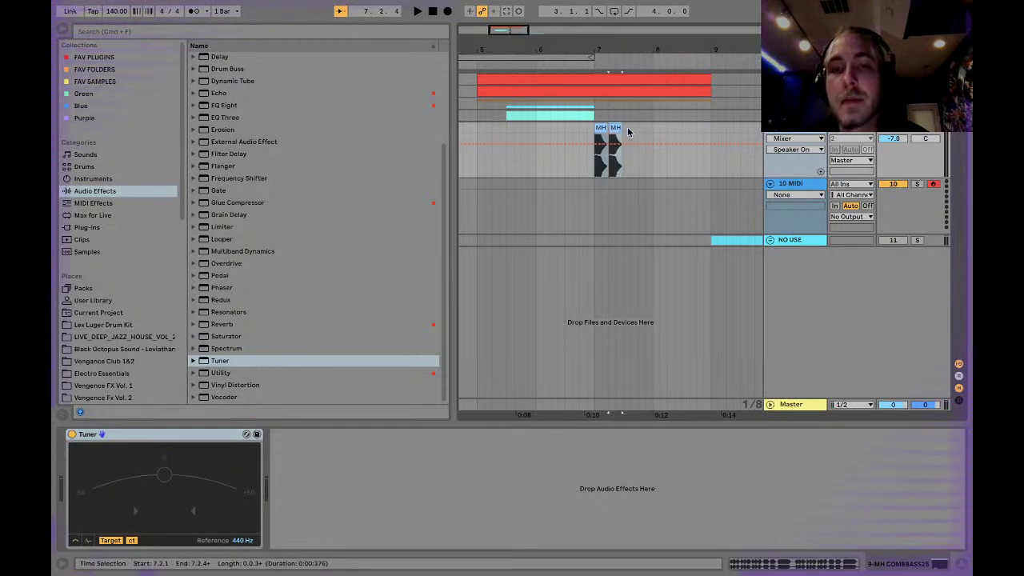
pyautogui.press('space')
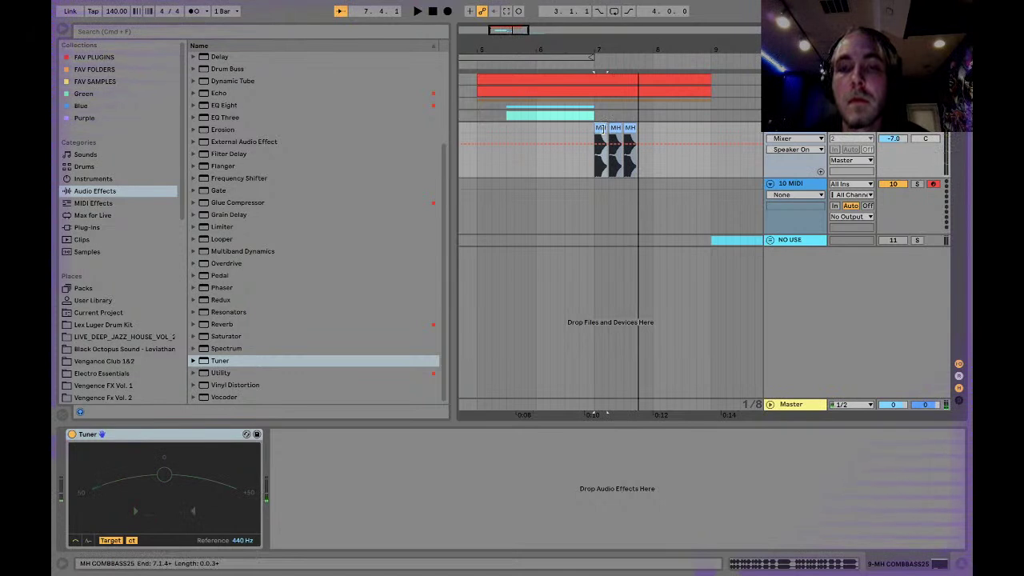
pyautogui.scroll(5, 603, 129)
# Step: Set the arrangement grid to 1/4 and reverse the middle MH COMBBASS25 clip at 7.2.1
pyautogui.rightClick(623, 199)
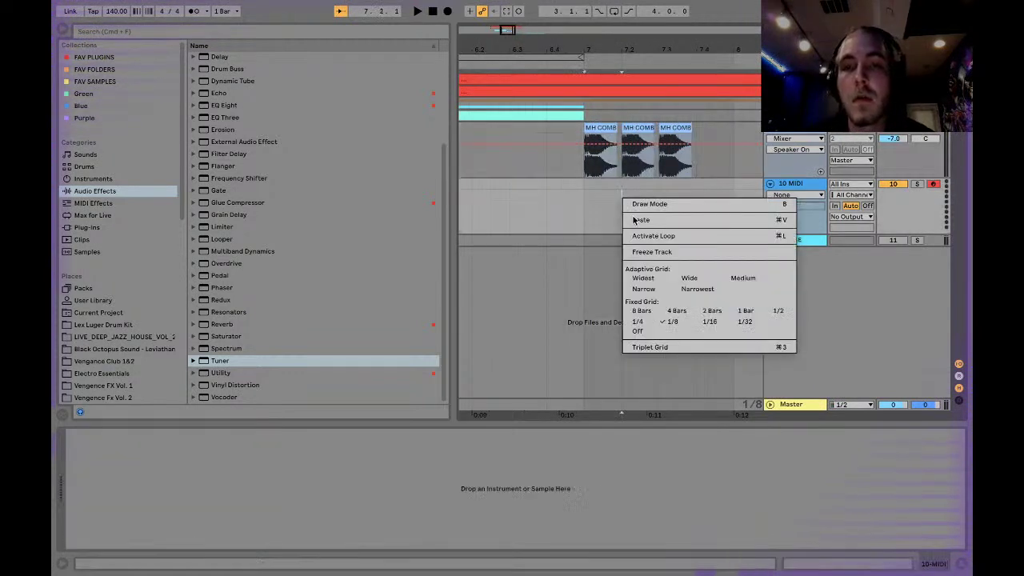
pyautogui.click(638, 321)
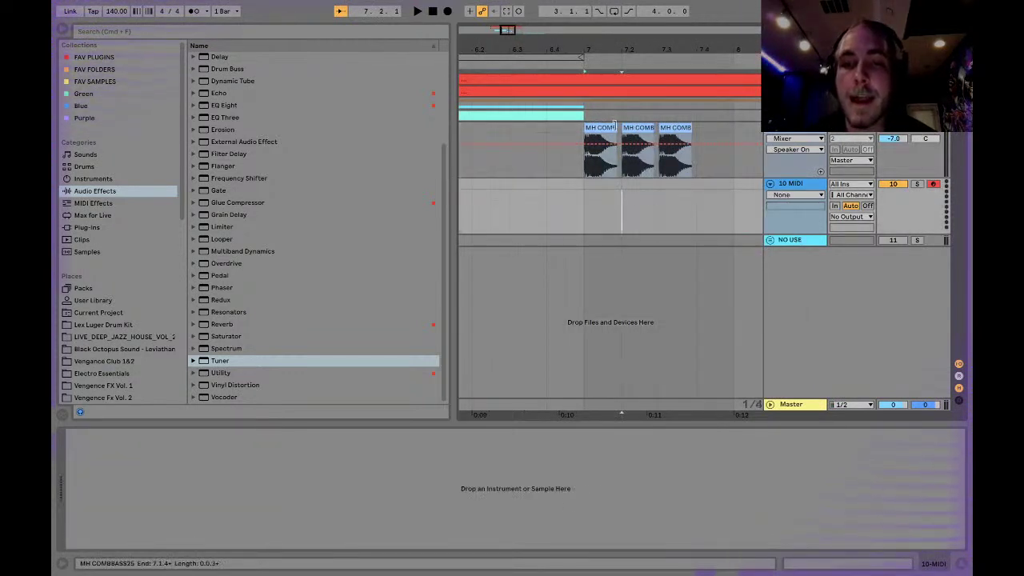
pyautogui.click(621, 122)
pyautogui.click(637, 128)
pyautogui.rightClick(641, 130)
pyautogui.click(636, 128)
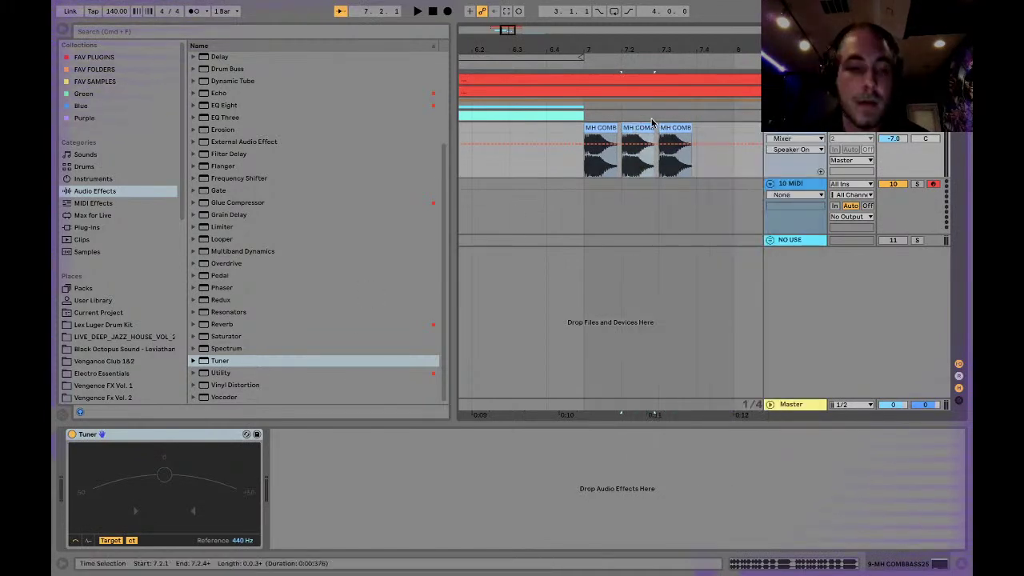
pyautogui.doubleClick(654, 122)
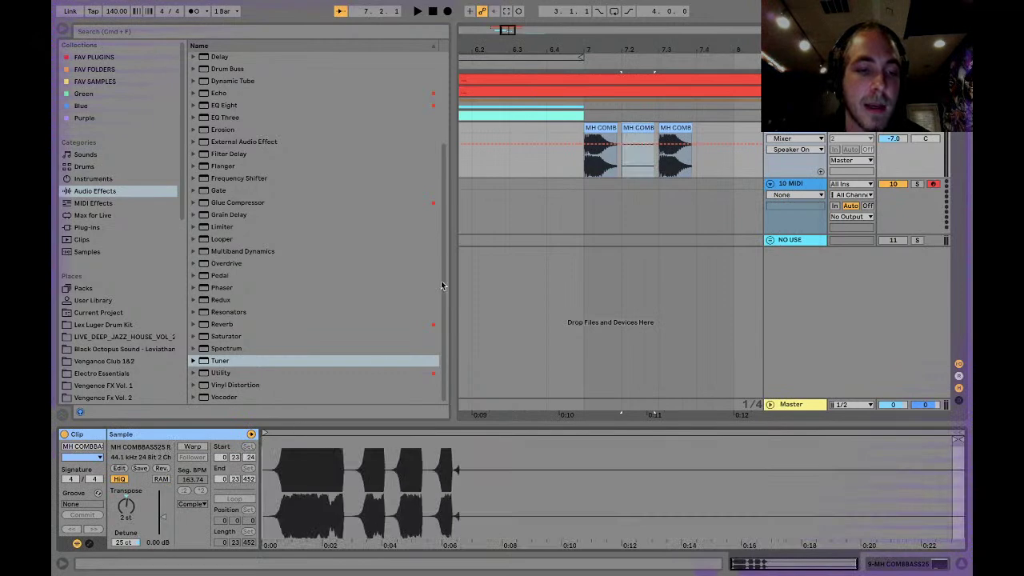
# Step: Set the grid to 1/8 and move the reversed clip earlier to 7.1.3, overlapping the first hit, and play it
pyautogui.rightClick(622, 215)
pyautogui.click(671, 339)
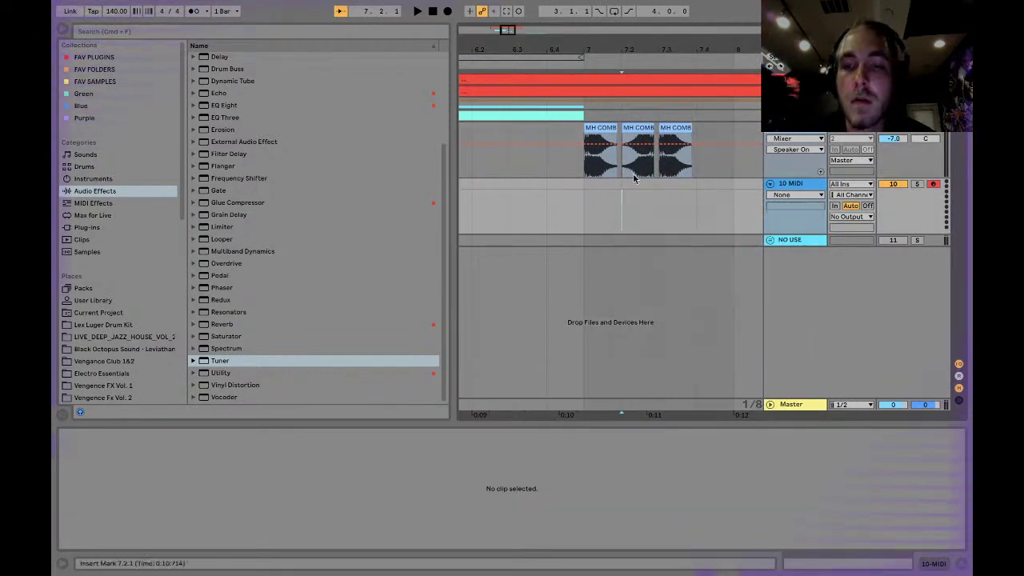
pyautogui.click(632, 130)
pyautogui.moveTo(632, 128); pyautogui.dragTo(555, 129)
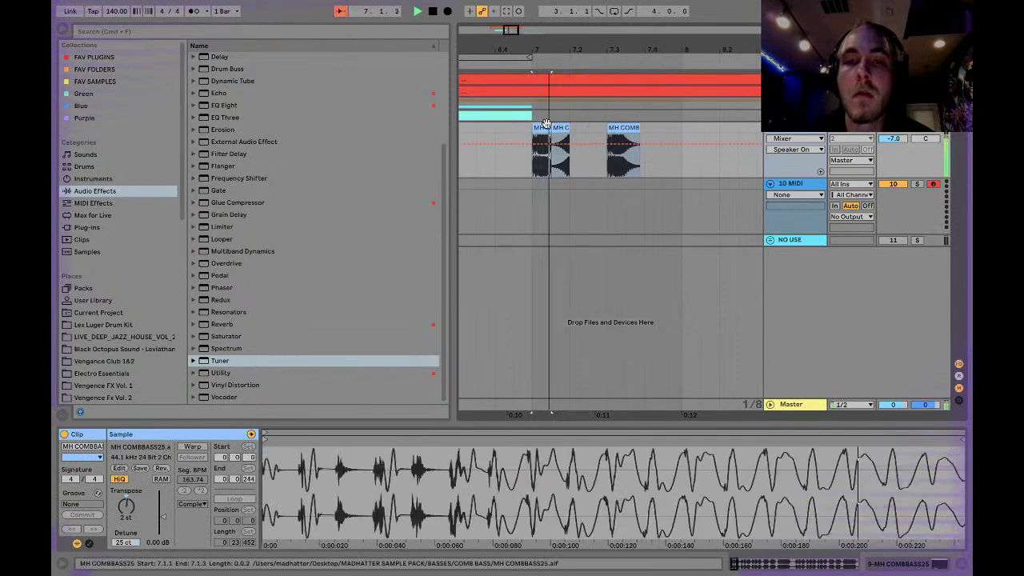
# Step: Turn the grid off, hide automation, and slide the reversed clip freely to just before the hit at 7.3.1
pyautogui.rightClick(520, 128)
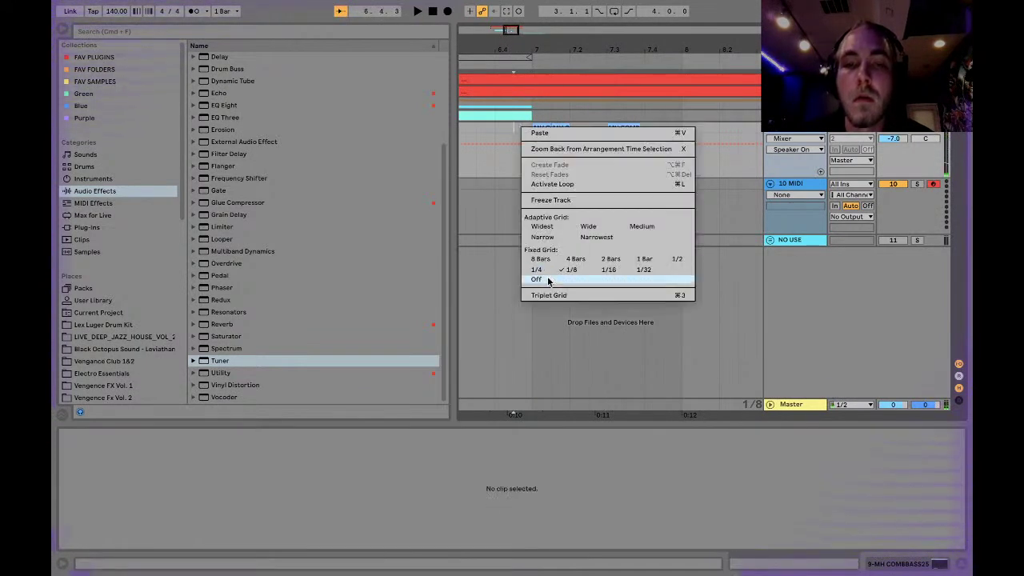
pyautogui.click(546, 278)
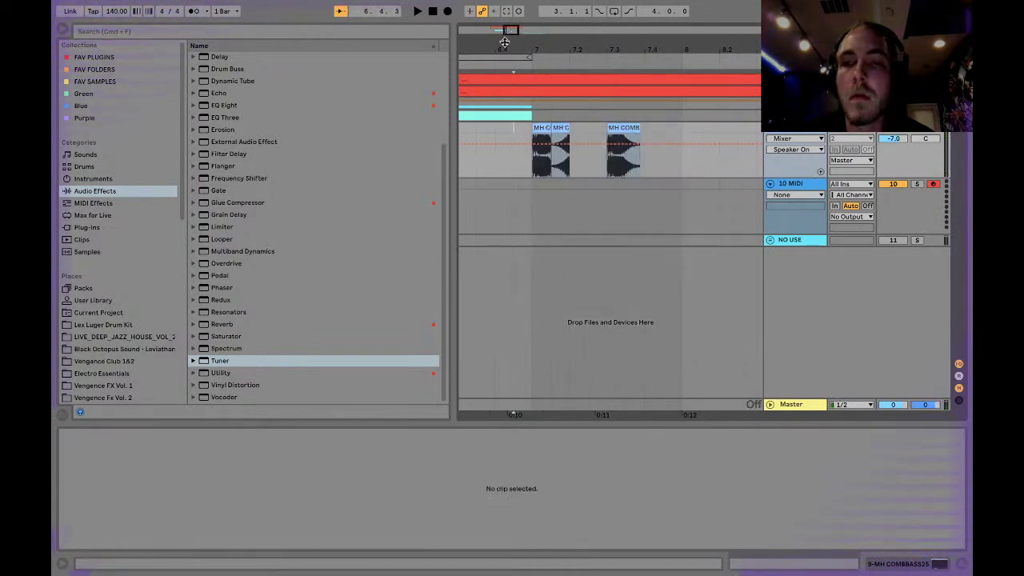
pyautogui.moveTo(509, 30); pyautogui.dragTo(511, 33)
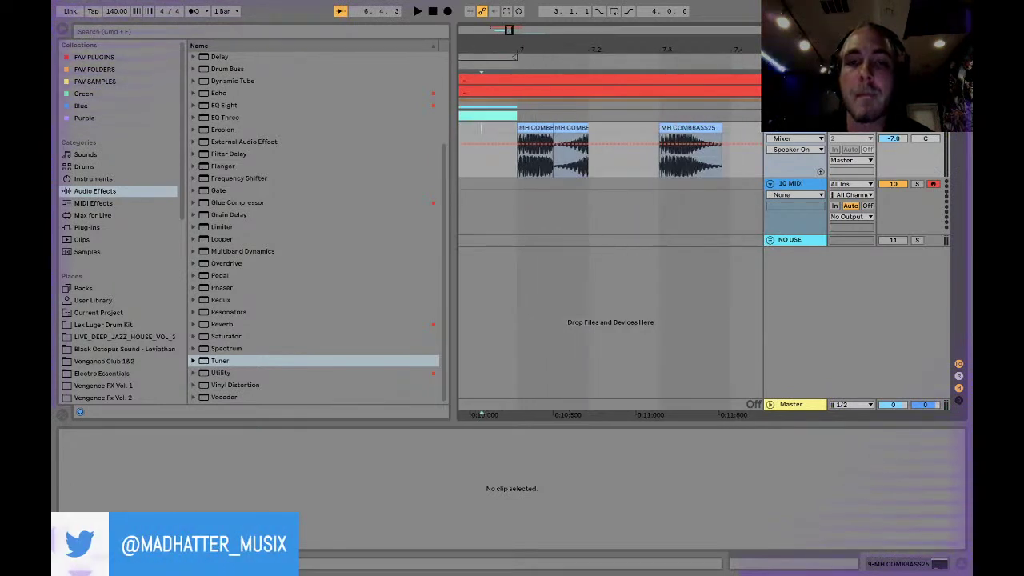
pyautogui.press('a')
pyautogui.click(551, 139)
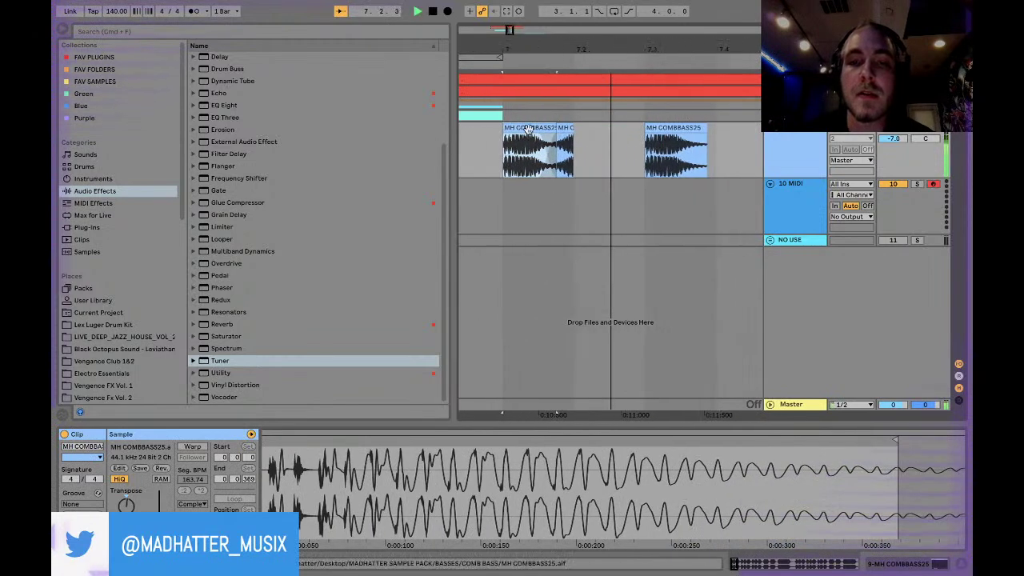
pyautogui.moveTo(540, 138); pyautogui.dragTo(615, 134)
# Step: Undo the last moves so the reversed clip sits at 7.2.1 again
pyautogui.rightClick(593, 142)
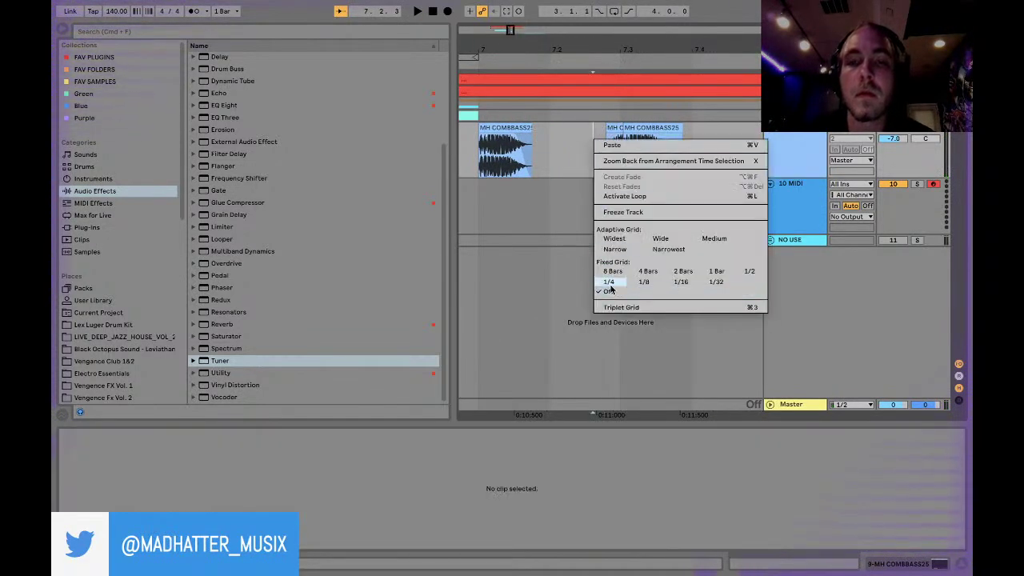
pyautogui.click(578, 256)
pyautogui.press('super+z')
pyautogui.press('super+z')
pyautogui.press('super+z')
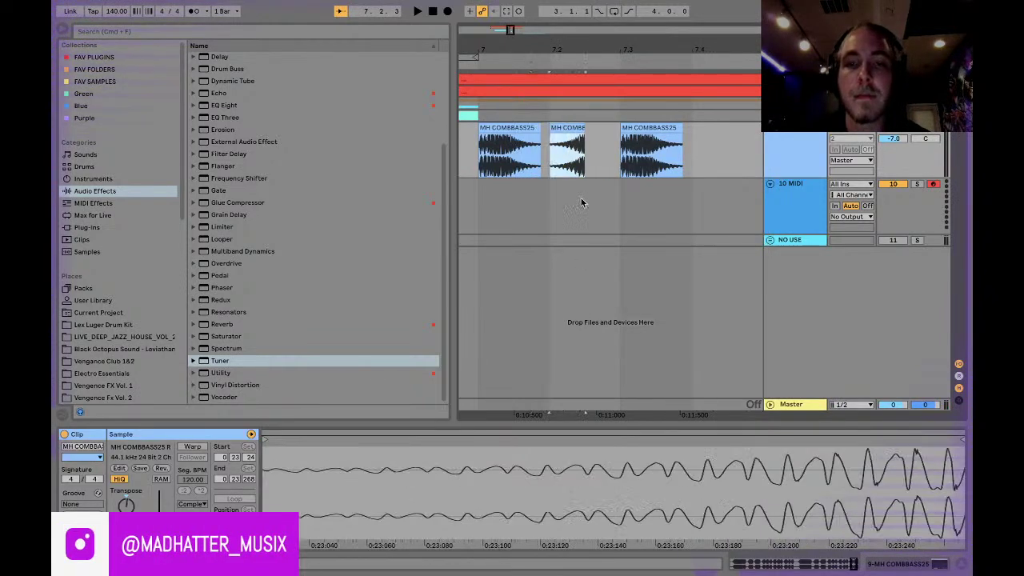
# Step: Set the grid to 1/4 and play the three comb bass clips from 7.1.1
pyautogui.rightClick(582, 201)
pyautogui.click(597, 323)
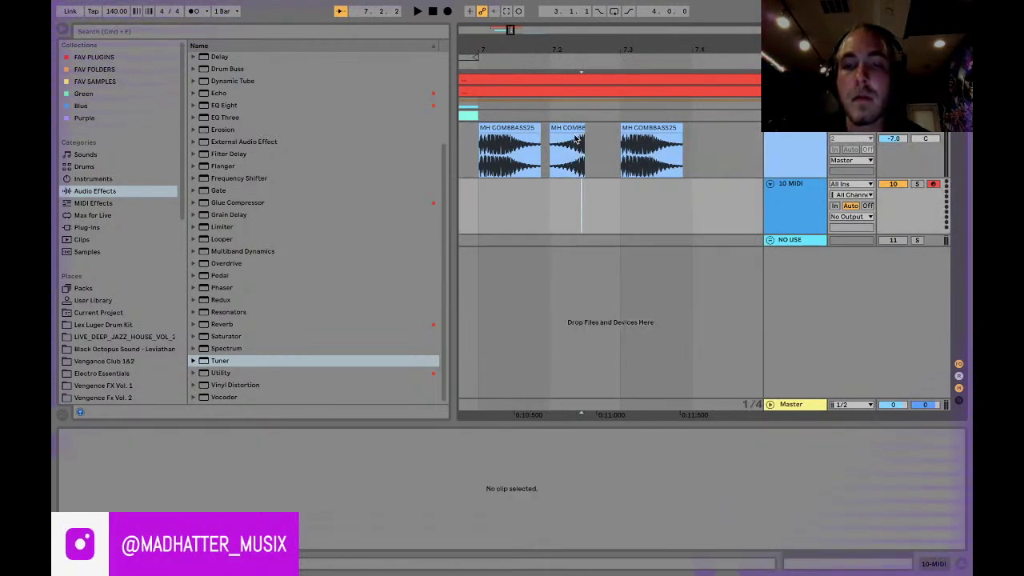
pyautogui.click(571, 128)
pyautogui.press('space')
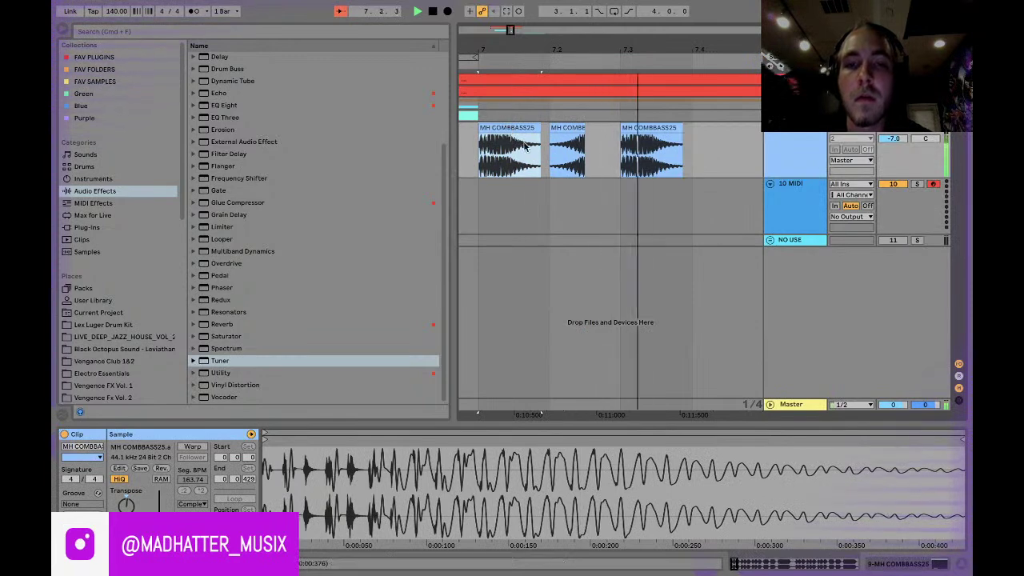
# Step: Delete the reversed clip, move the first hit from 7.1.1 to 7.2.1, and play from 7.1.1
pyautogui.press('r')
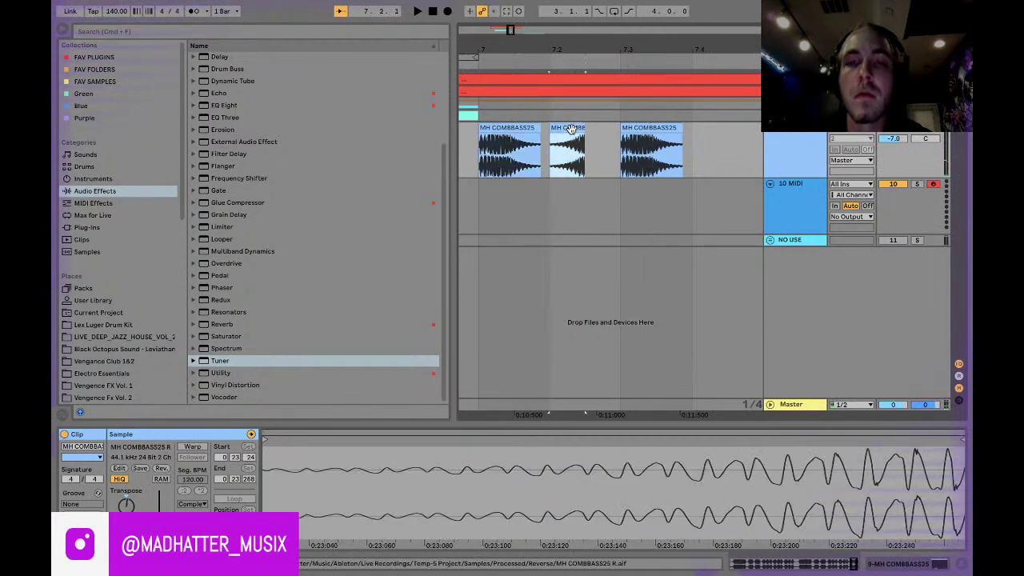
pyautogui.press('Delete')
pyautogui.moveTo(490, 128); pyautogui.dragTo(557, 128)
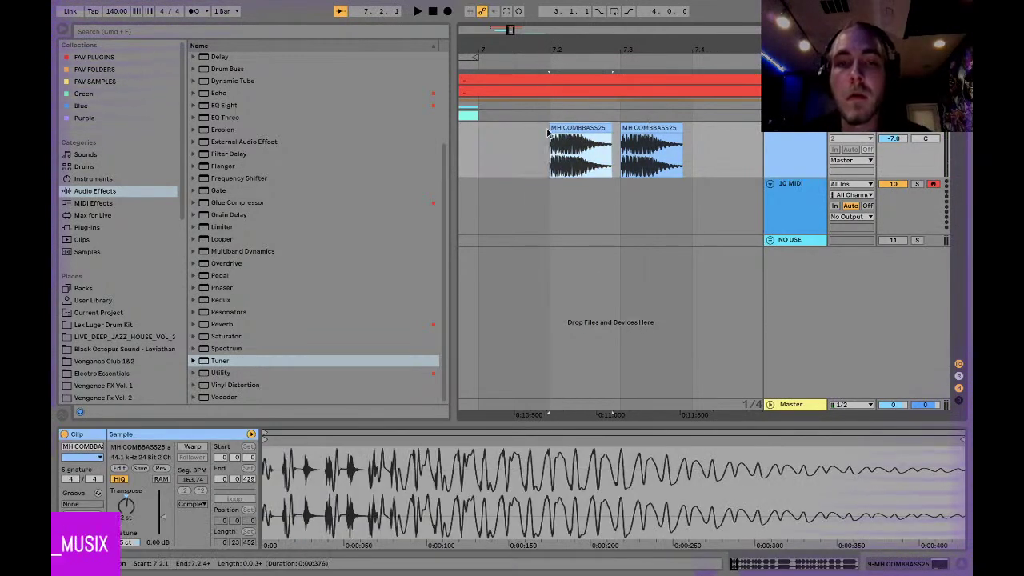
pyautogui.click(475, 142)
pyautogui.press('space')
pyautogui.press('space')
# Step: Set the grid to 1/8, move the hit at 7.3.1 back to 7.2.3, and play the result
pyautogui.click(632, 128)
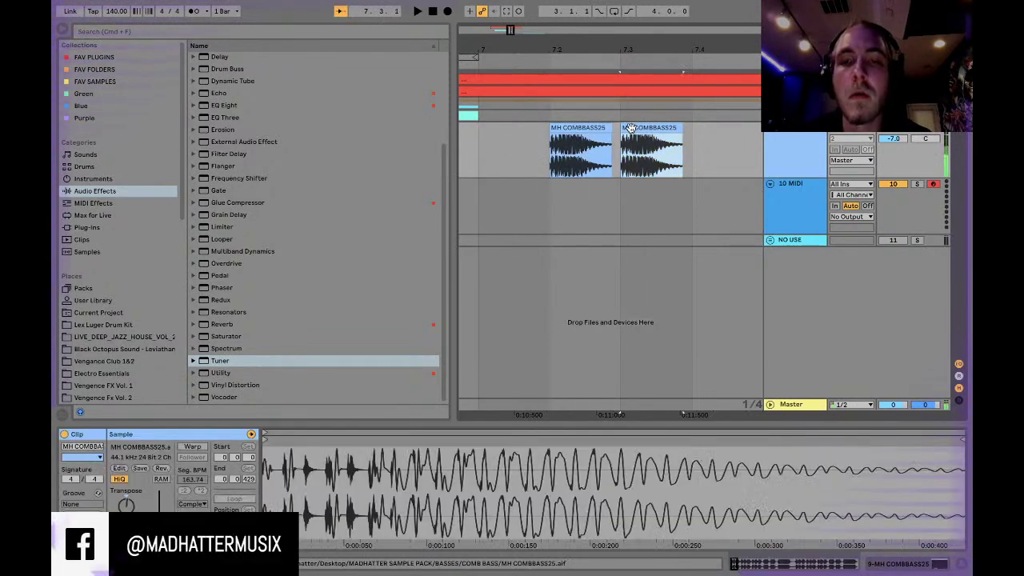
pyautogui.rightClick(716, 154)
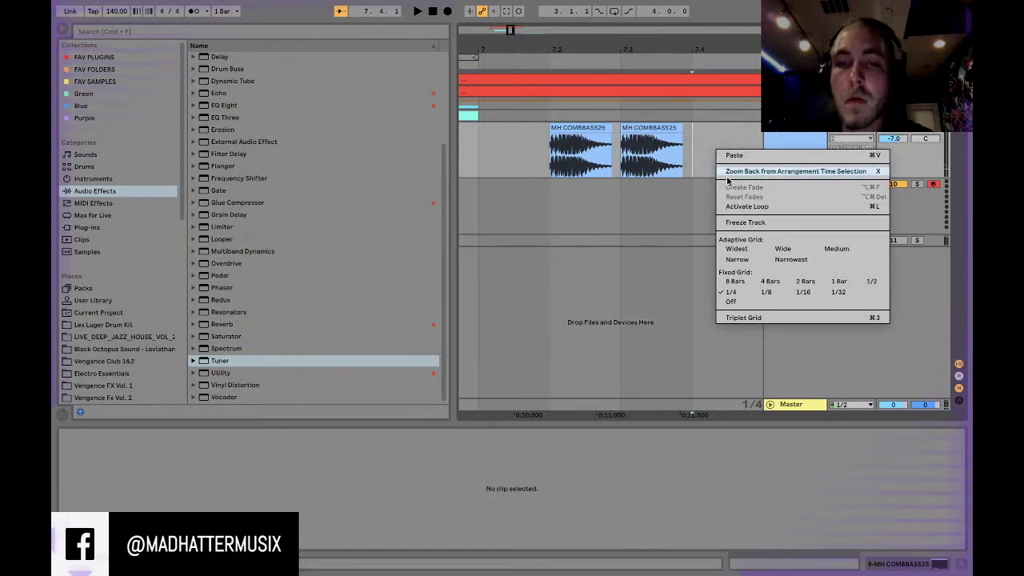
pyautogui.click(766, 293)
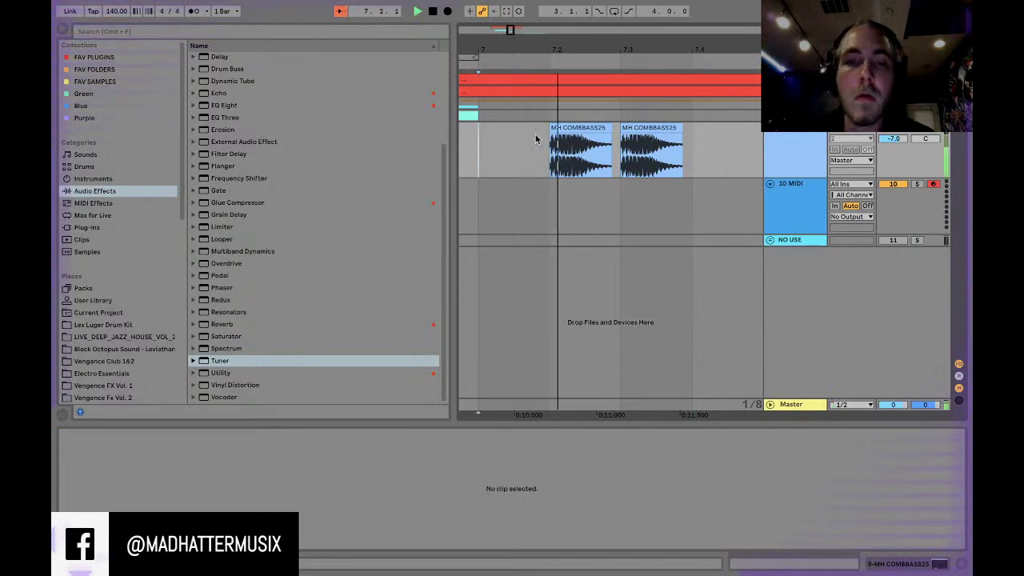
pyautogui.click(630, 138)
pyautogui.moveTo(628, 136)
pyautogui.mouseDown()
pyautogui.moveTo(600, 135)
pyautogui.moveTo(608, 129)
pyautogui.mouseUp()
pyautogui.click(545, 130)
pyautogui.press('space')
pyautogui.press('space')
# Step: Copy the MH COMBBASS25 hit to 7.4.1 and play the pattern
pyautogui.press('super+c')
pyautogui.click(660, 134)
pyautogui.press('super+v')
pyautogui.press('space')
pyautogui.press('space')
pyautogui.moveTo(547, 128); pyautogui.dragTo(643, 128)
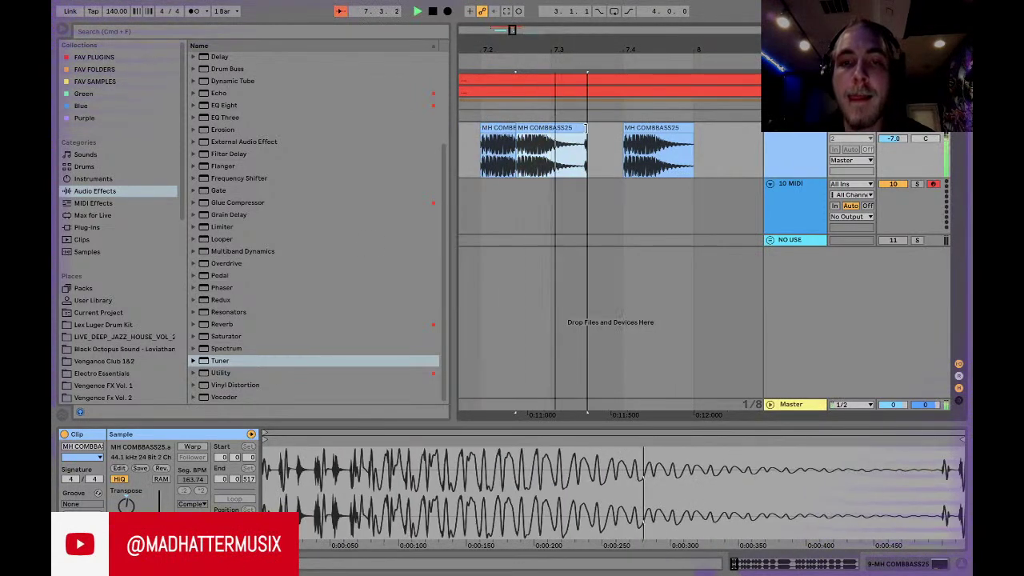
# Step: Trim the second hit to end at 7.3.1 and play the pattern from 7.1.1
pyautogui.moveTo(547, 130); pyautogui.dragTo(575, 131)
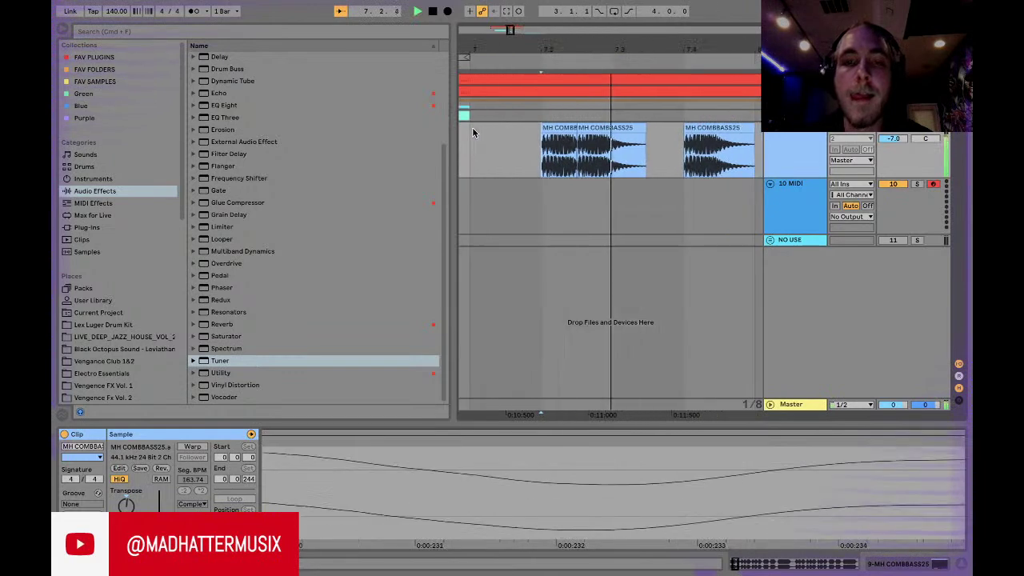
pyautogui.moveTo(501, 128); pyautogui.dragTo(477, 131)
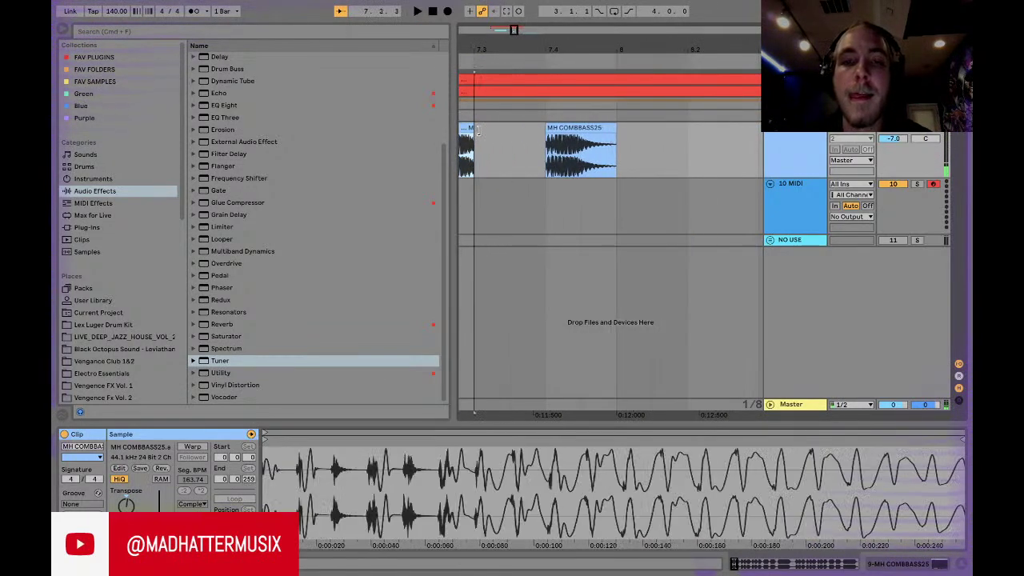
pyautogui.hscroll(-4, 500, 128)
pyautogui.click(517, 137)
pyautogui.press('space')
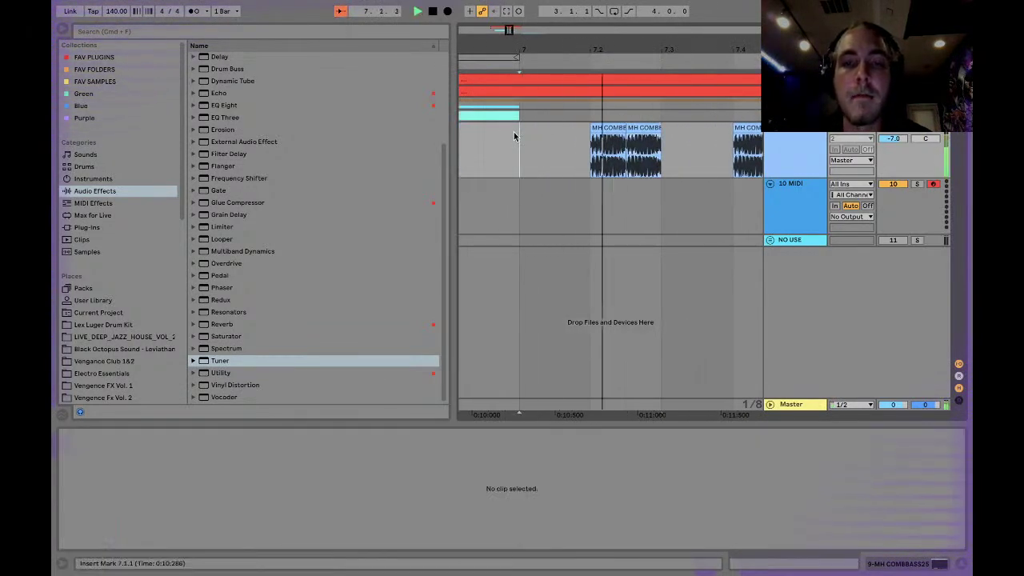
pyautogui.press('space')
# Step: Reverse the comb bass clip at 7.2.1 and play the pattern
pyautogui.click(603, 129)
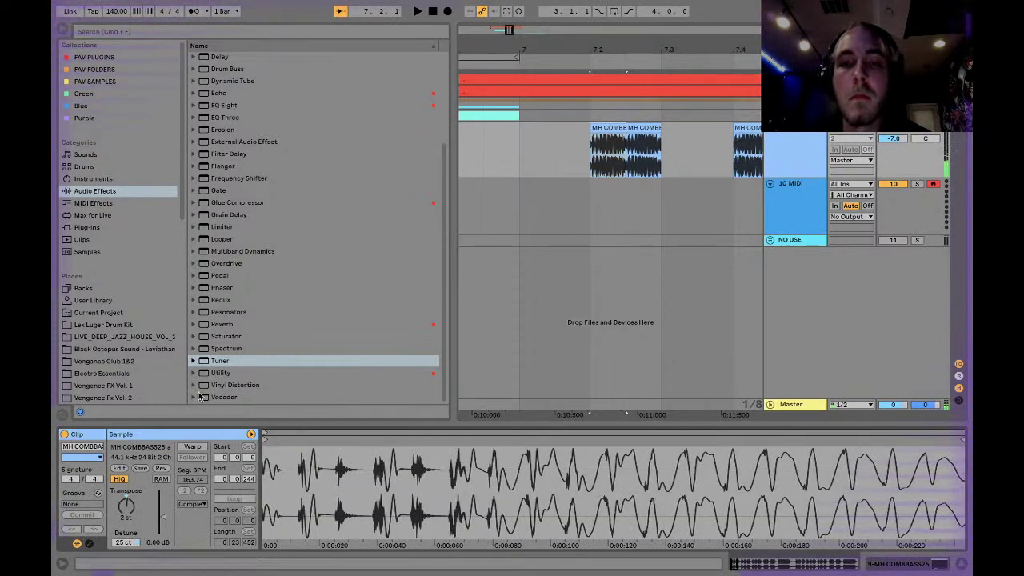
pyautogui.click(161, 469)
pyautogui.press('space')
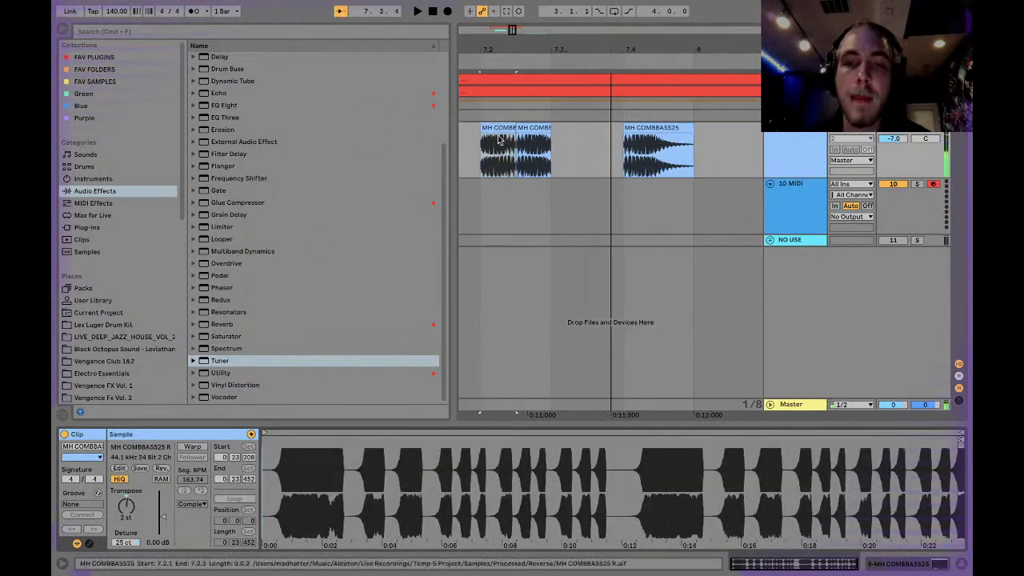
pyautogui.hscroll(-3, 510, 137)
pyautogui.hscroll(2, 512, 136)
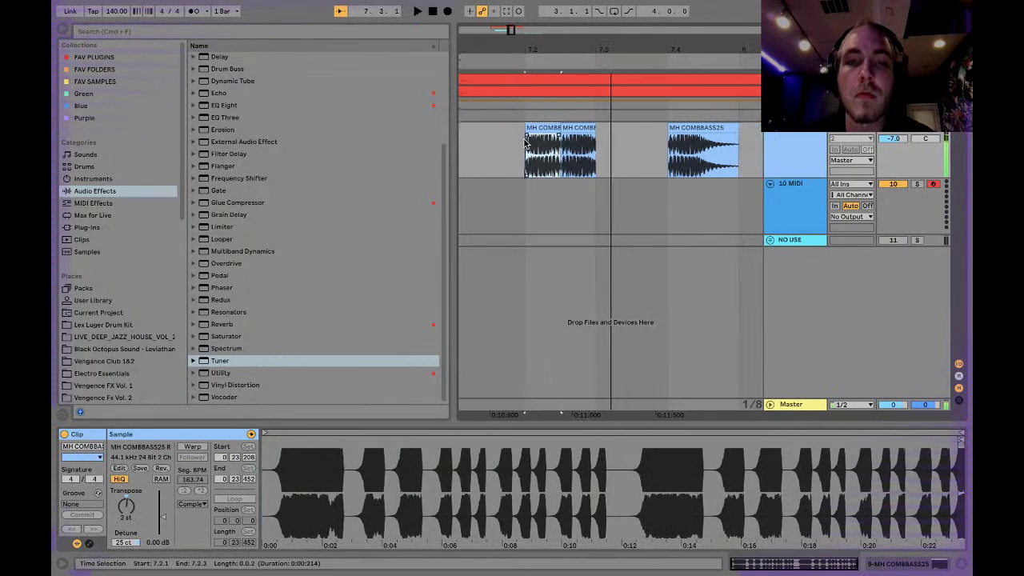
pyautogui.press('space')
pyautogui.press('space')
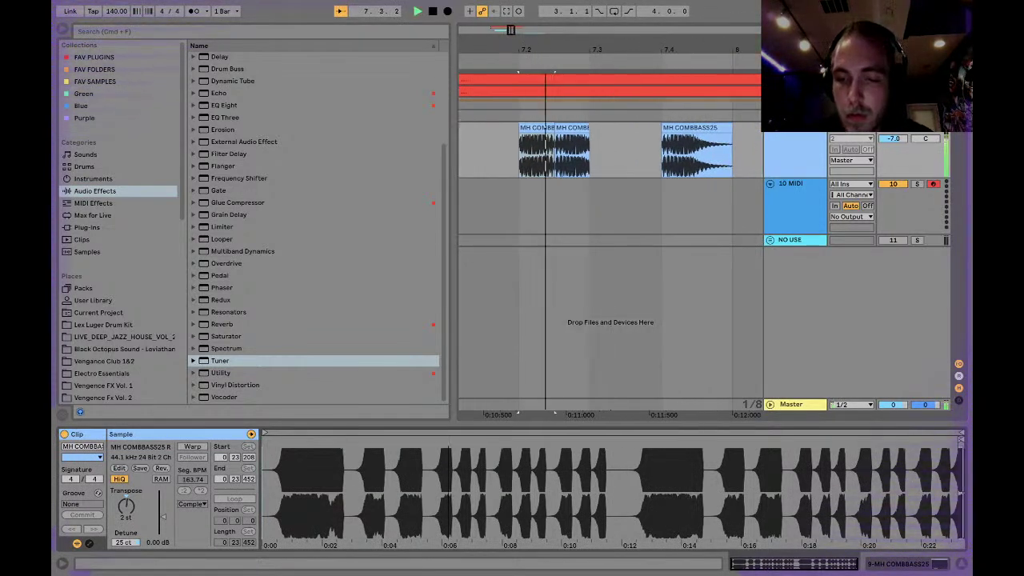
# Step: Move the reversed clip's sample start marker earlier, to 0 23 32, so the rising swell plays
pyautogui.moveTo(954, 448)
pyautogui.mouseDown()
pyautogui.moveTo(945, 492)
pyautogui.moveTo(873, 536)
pyautogui.mouseUp()
pyautogui.moveTo(869, 440)
pyautogui.mouseDown()
pyautogui.moveTo(769, 441)
pyautogui.moveTo(793, 440)
pyautogui.mouseUp()
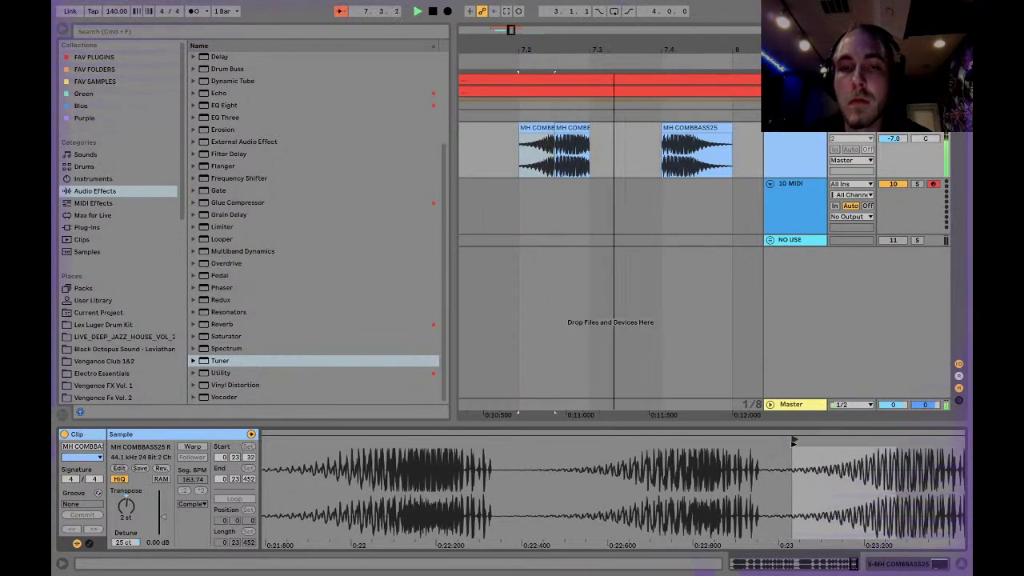
pyautogui.click(497, 144)
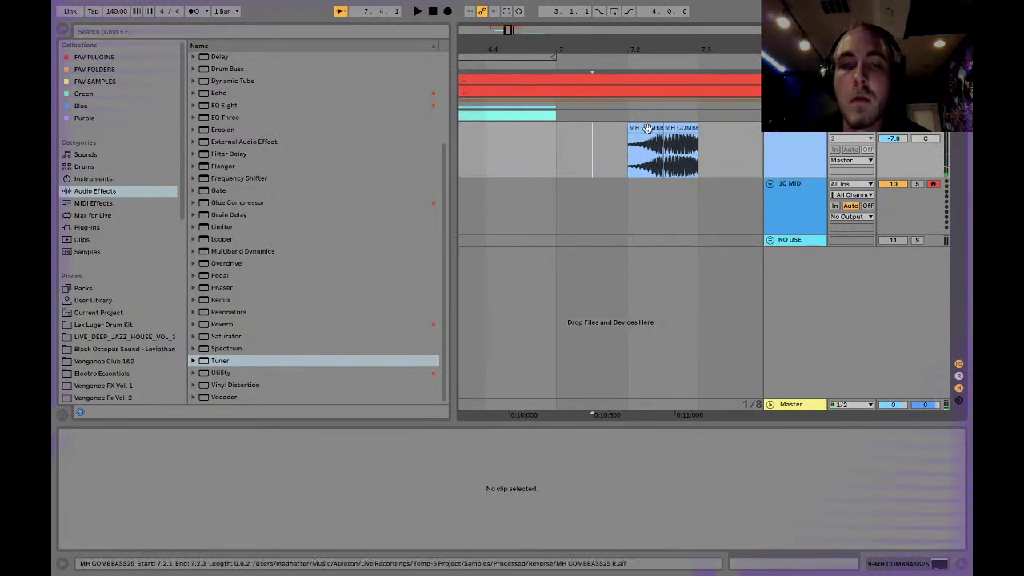
# Step: Try the reversed clip slightly earlier than 7.2.1, play it from bar 7, and undo the move
pyautogui.moveTo(635, 152); pyautogui.dragTo(611, 142)
pyautogui.click(565, 142)
pyautogui.press('space')
pyautogui.press('space')
pyautogui.hotkey('ctrl', 'z')
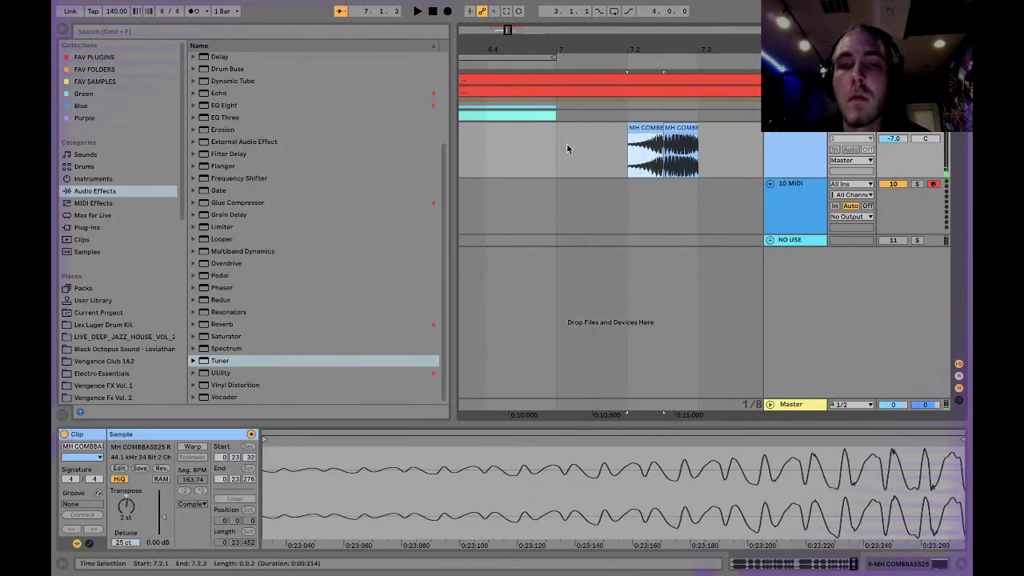
# Step: Play the pattern from 7.1.1 and select the reversed clip at 7.2.1
pyautogui.click(571, 148)
pyautogui.press('space')
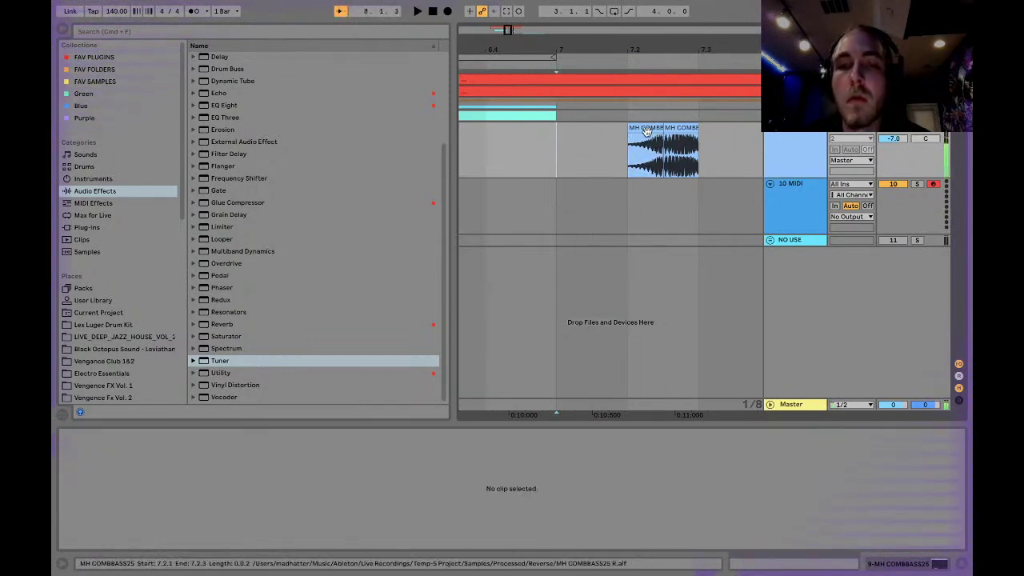
pyautogui.click(652, 128)
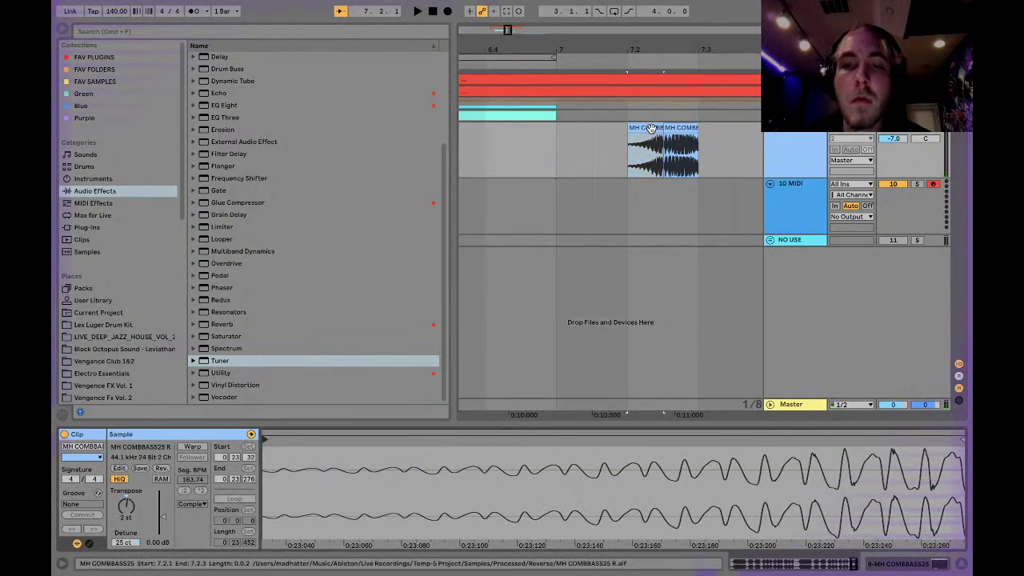
# Step: Try the reversed clip starting at 7.1.4 and extended to 7.2.3 on a 1/16 grid, and play it from bar 7
pyautogui.moveTo(652, 129); pyautogui.dragTo(616, 130)
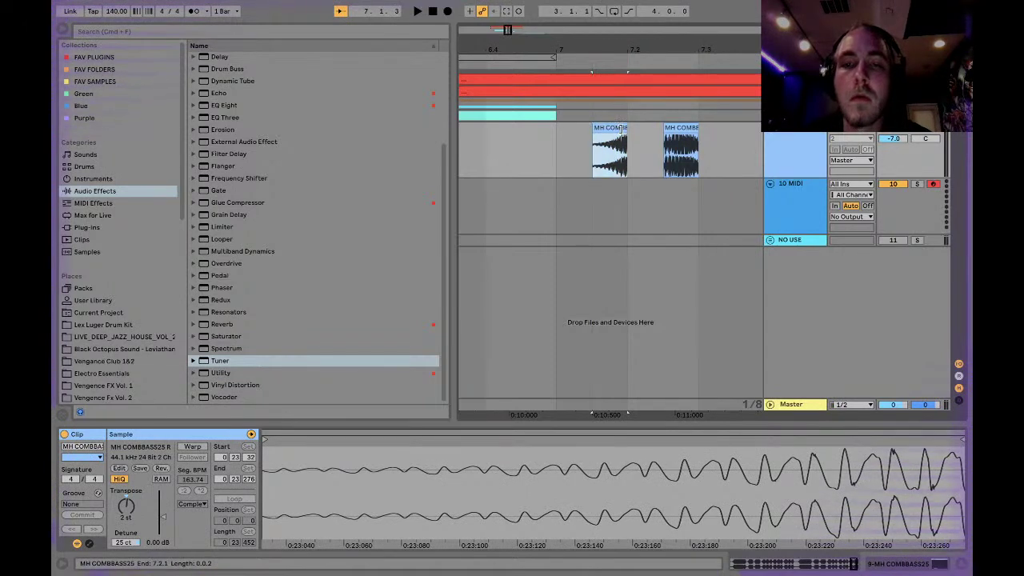
pyautogui.rightClick(638, 140)
pyautogui.click(726, 462)
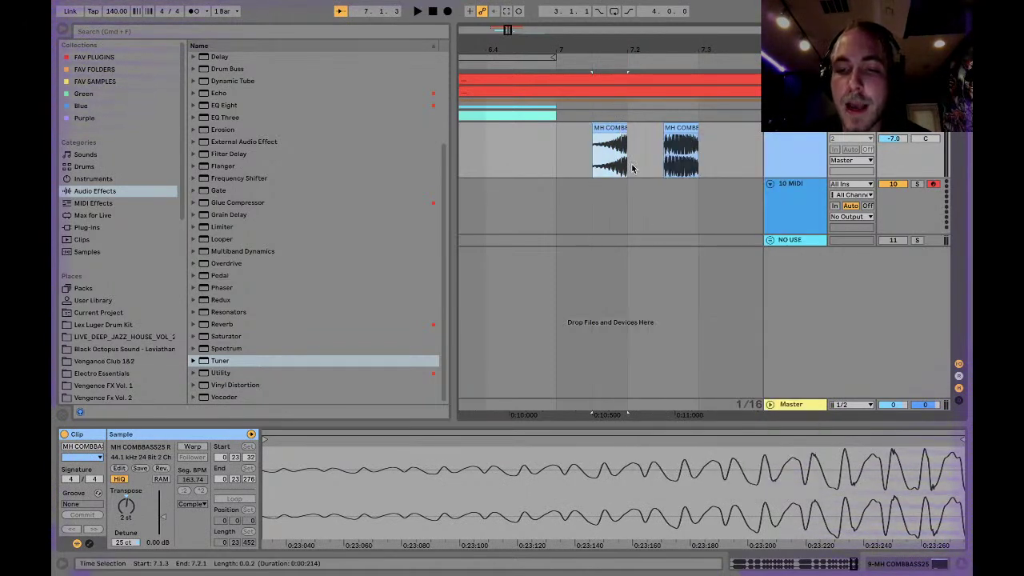
pyautogui.moveTo(610, 130); pyautogui.dragTo(661, 129)
pyautogui.click(561, 147)
pyautogui.press('space')
pyautogui.press('space')
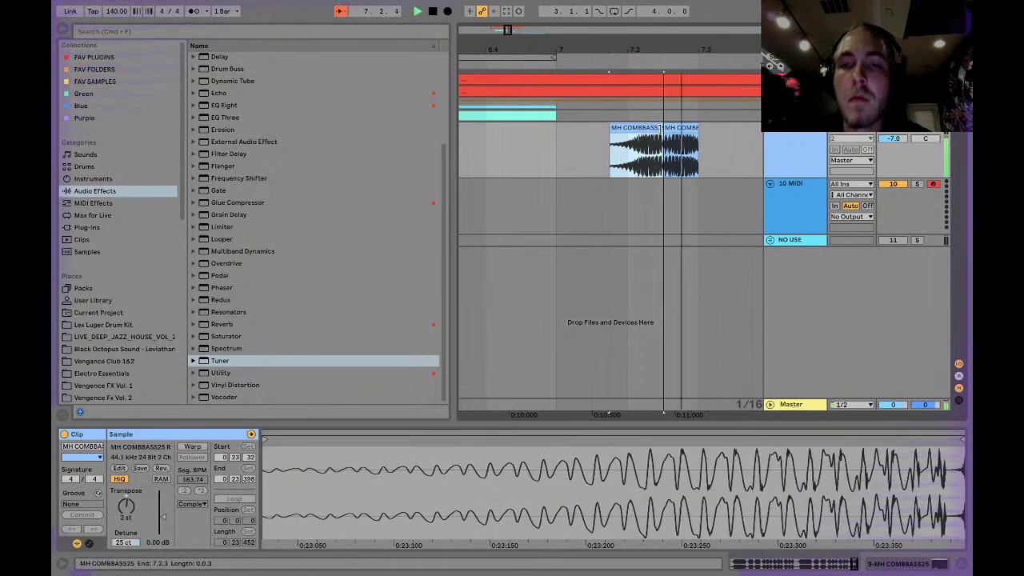
pyautogui.press('space')
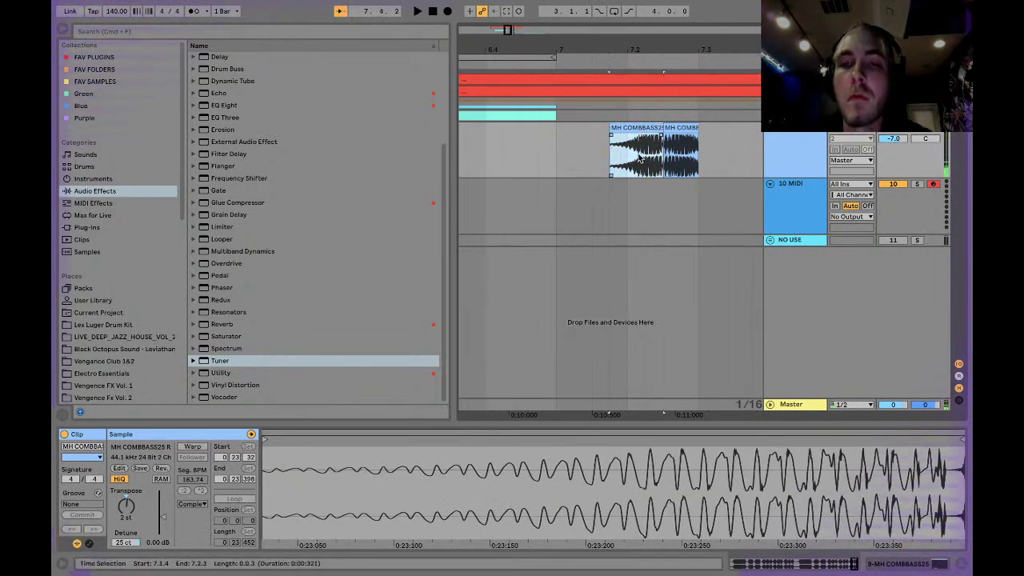
# Step: Set the grid to 1/32, shorten the reversed clip to end at 7.2.2, and play it
pyautogui.rightClick(640, 159)
pyautogui.click(762, 486)
pyautogui.moveTo(659, 130)
pyautogui.mouseDown()
pyautogui.moveTo(642, 130)
pyautogui.moveTo(645, 152)
pyautogui.mouseUp()
pyautogui.click(631, 149)
pyautogui.press('space')
pyautogui.press('space')
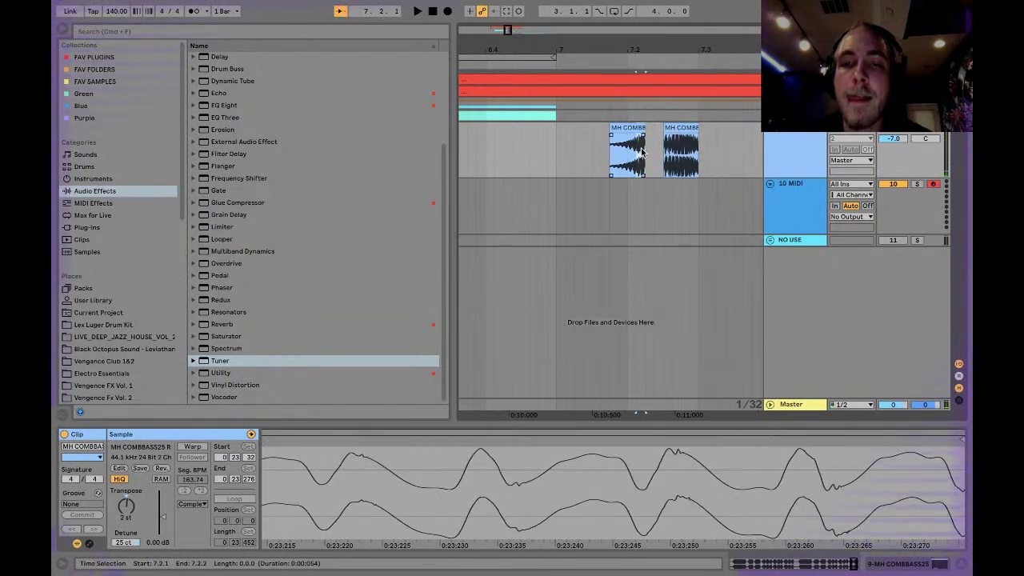
# Step: Delete the reversed clip and its duplicated slices ahead of the 7.2.3 hit, and play from 7.1.1
pyautogui.hotkey('ctrl', 'f')
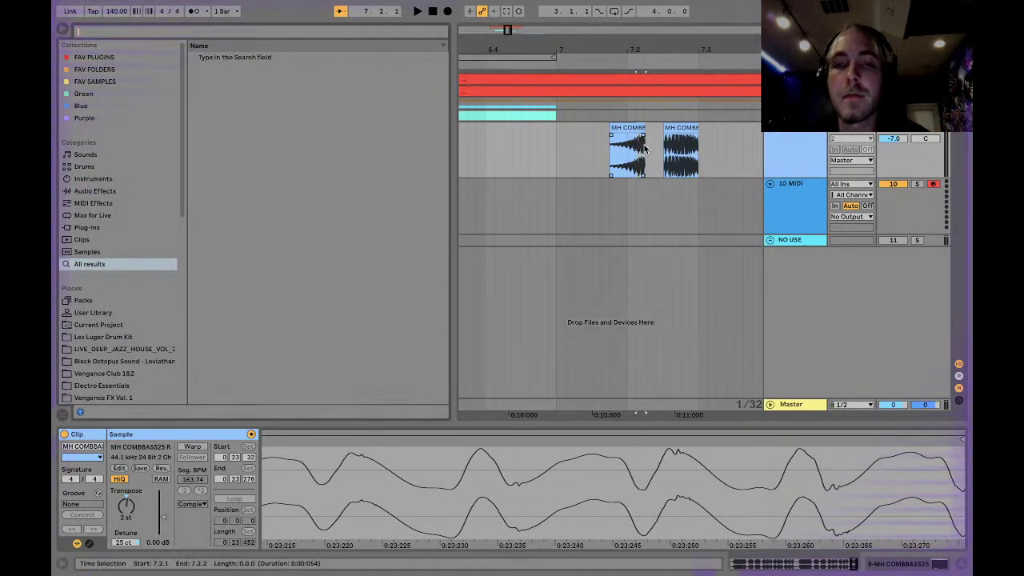
pyautogui.press('Escape')
pyautogui.hotkey('ctrl', 'd')
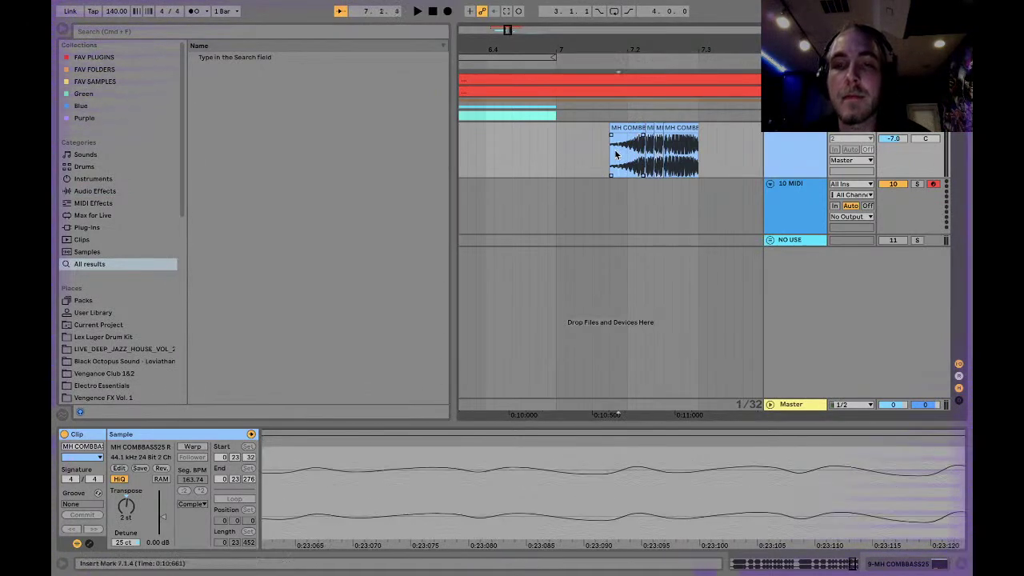
pyautogui.press('Delete')
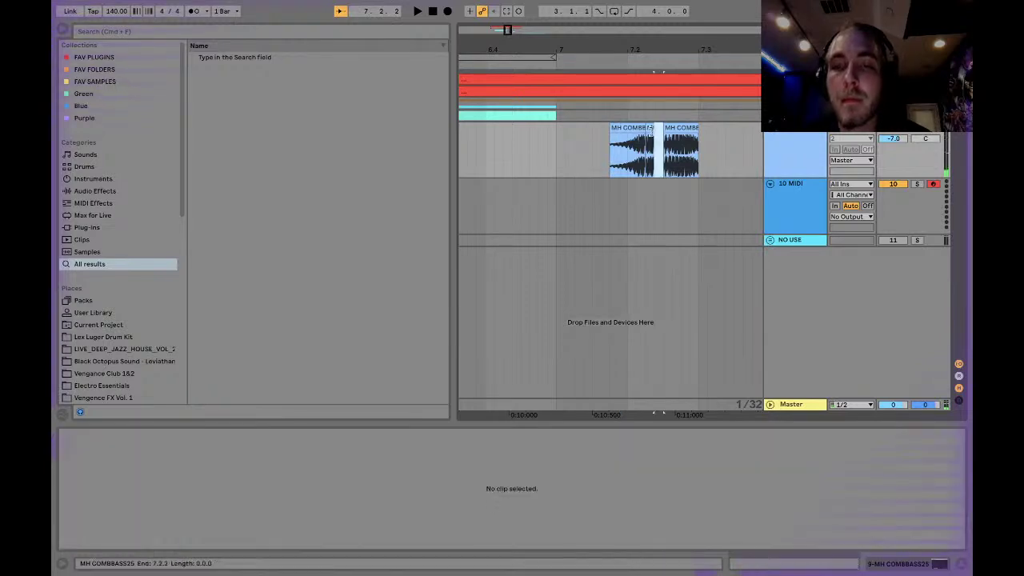
pyautogui.click(650, 128)
pyautogui.press('Delete')
pyautogui.click(632, 128)
pyautogui.press('Delete')
pyautogui.click(554, 141)
pyautogui.press('space')
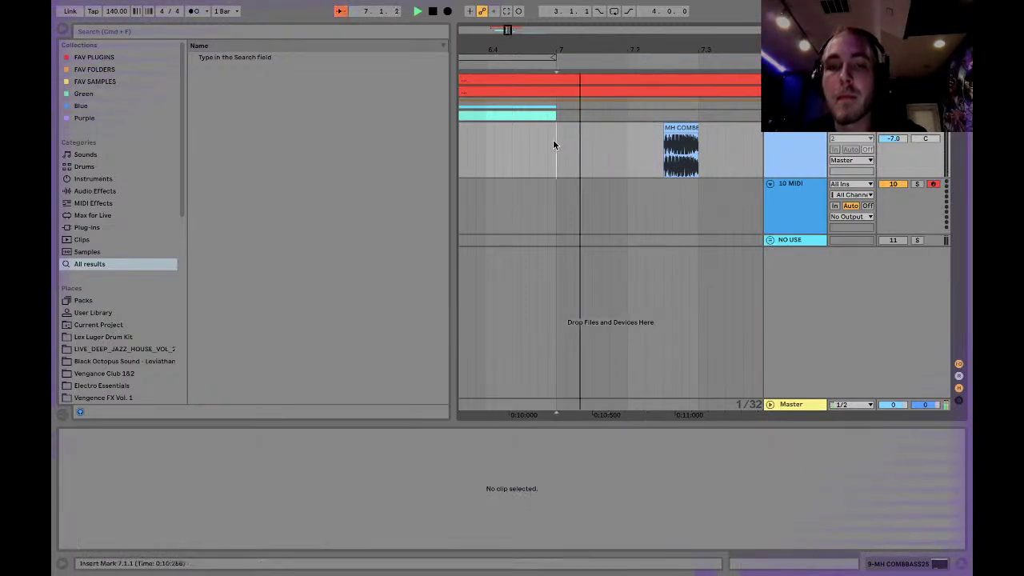
pyautogui.press('space')
# Step: Copy the hit at 7.2.3 to 7.2.1 with a transpose of 2 st, and play the two hits
pyautogui.click(675, 130)
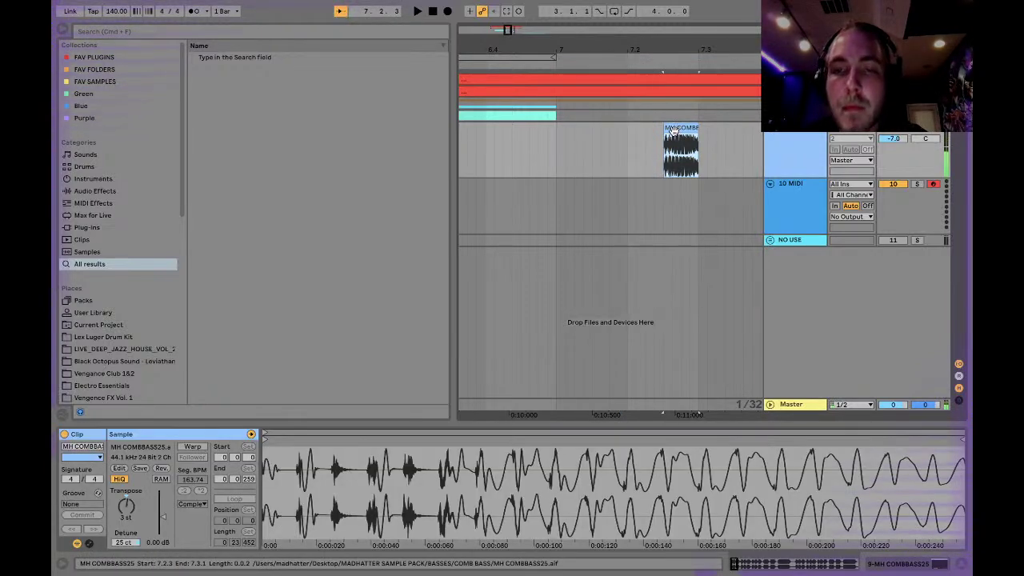
pyautogui.click(625, 138)
pyautogui.hotkey('ctrl', 'v')
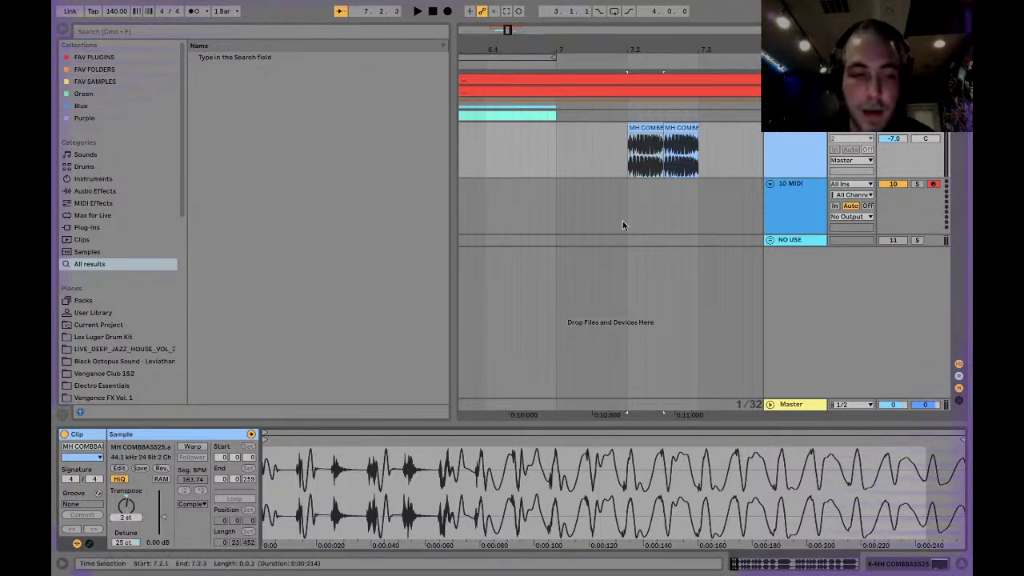
pyautogui.press('space')
pyautogui.press('space')
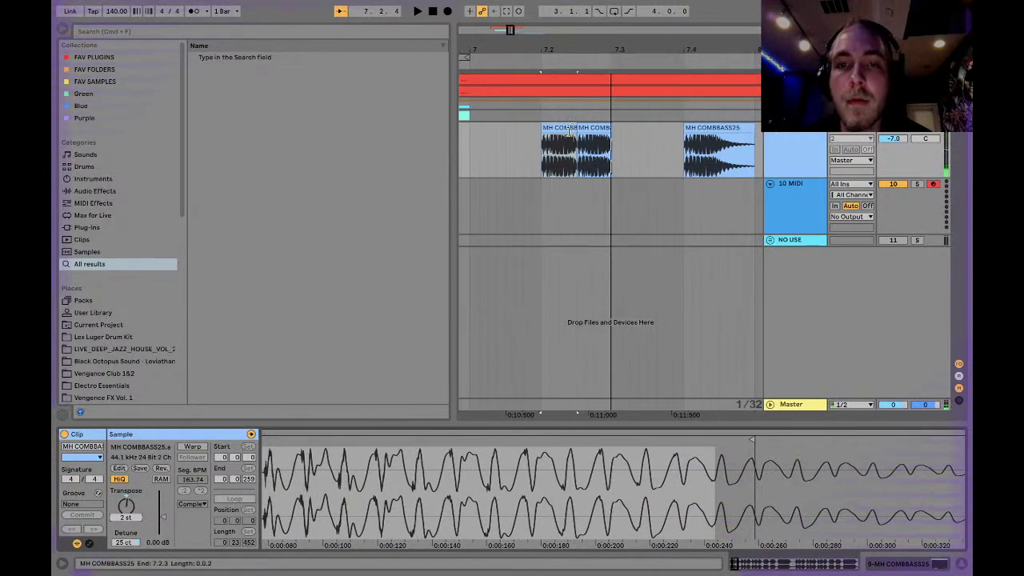
# Step: Shorten the 7.2.1 hit to leave a 1/32-note gap before the 7.2.3 hit, fade out its end, and play it
pyautogui.moveTo(570, 130); pyautogui.dragTo(568, 129)
pyautogui.press('space')
pyautogui.press('space')
pyautogui.press('space')
pyautogui.press('space')
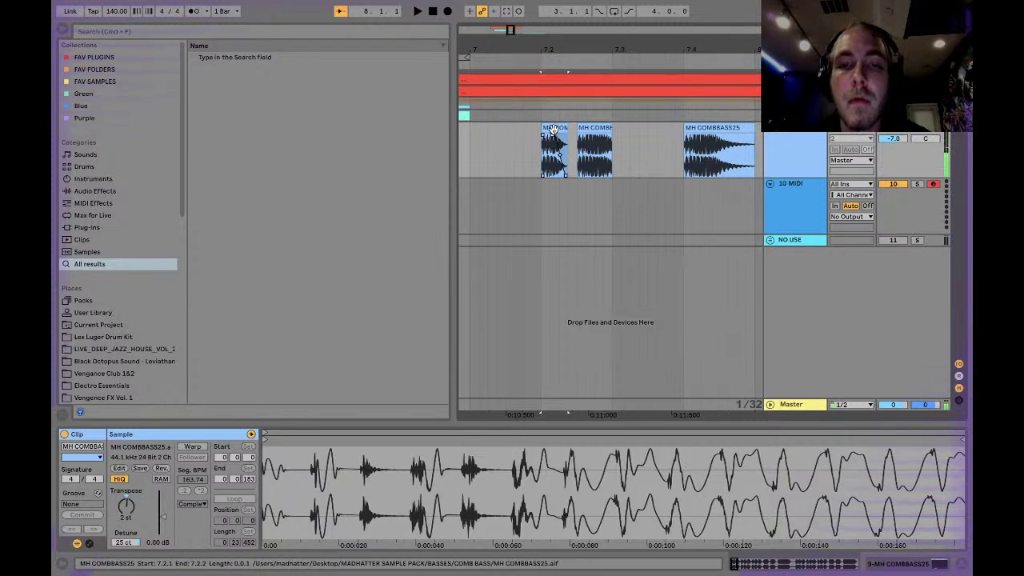
# Step: Play the pattern from 7.1.1 and remove the fade-out from the shortened hit at 7.2.1
pyautogui.click(469, 133)
pyautogui.press('space')
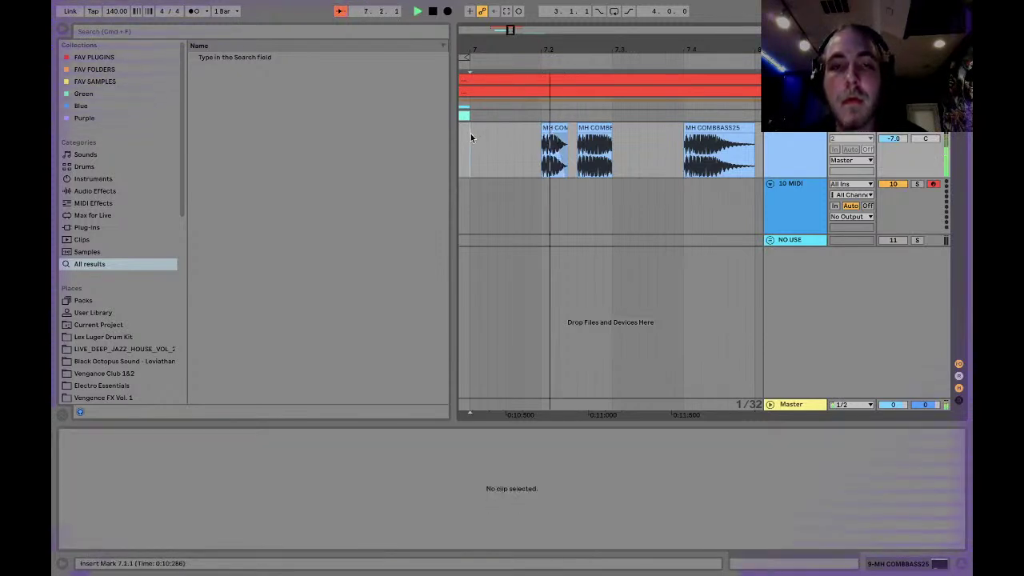
pyautogui.press('space')
pyautogui.click(552, 134)
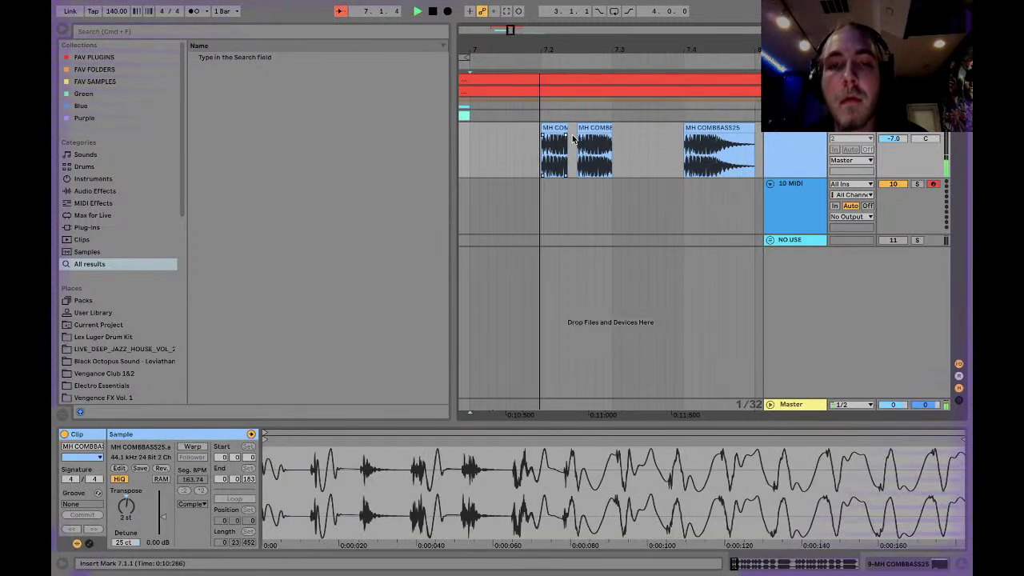
# Step: Hide the browser and play the arrangement from 4.4.4, with the grid set to 1/4
pyautogui.click(65, 31)
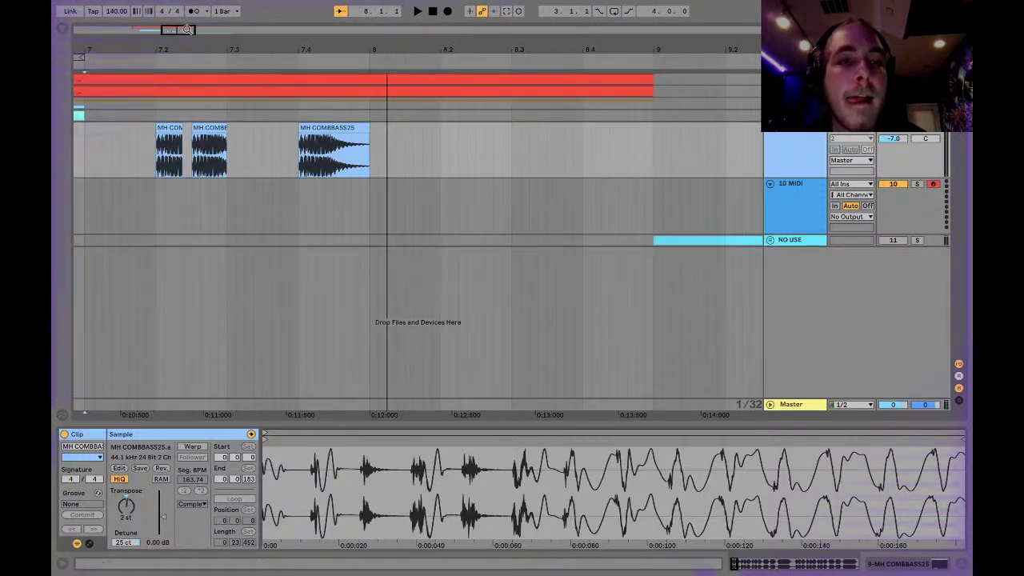
pyautogui.moveTo(180, 29); pyautogui.dragTo(180, 5)
pyautogui.click(240, 131)
pyautogui.press('space')
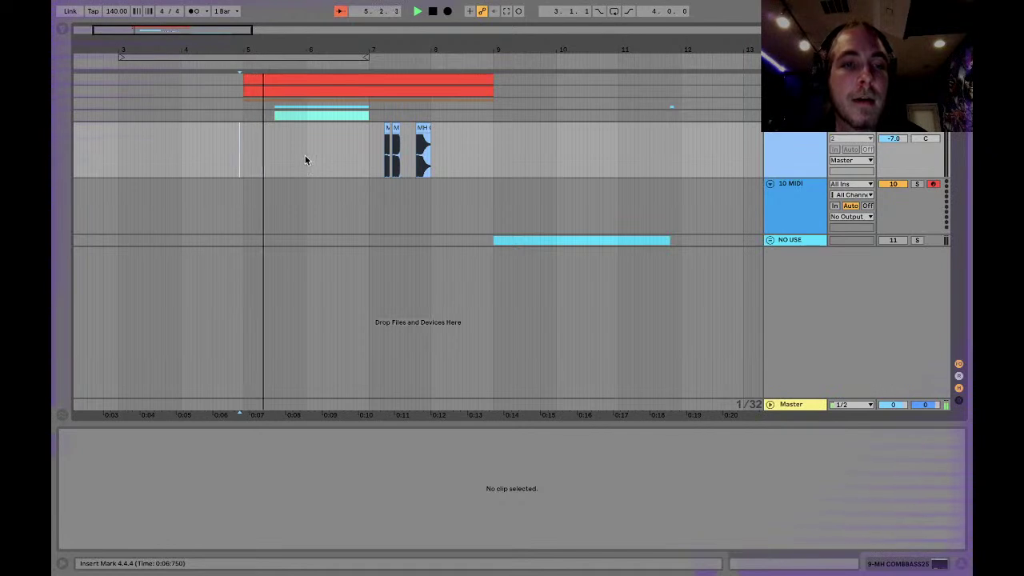
pyautogui.rightClick(303, 160)
pyautogui.click(318, 304)
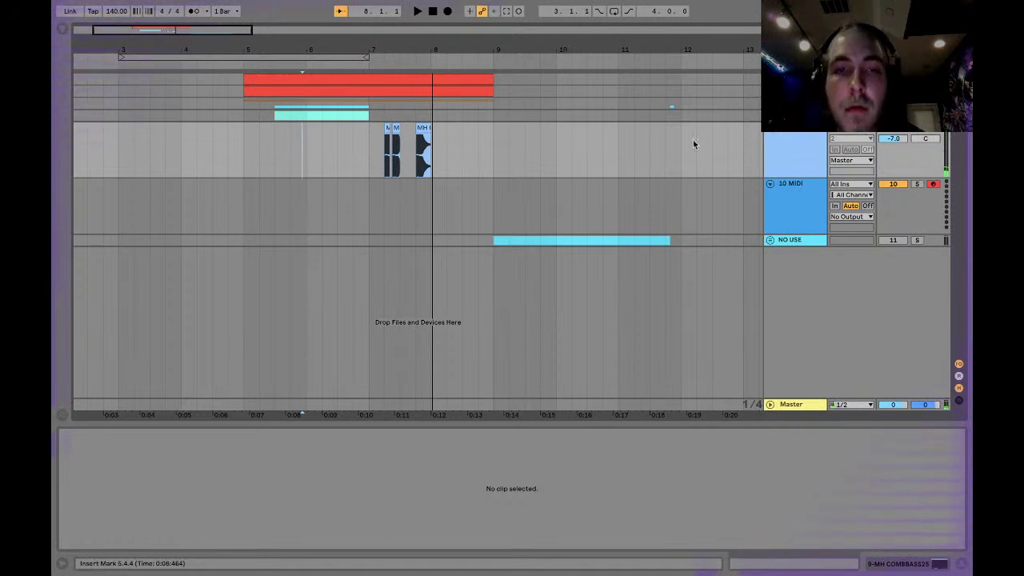
# Step: Rename the comb bass sample track to BASS PLUCK and remove its Tuner device
pyautogui.click(785, 131)
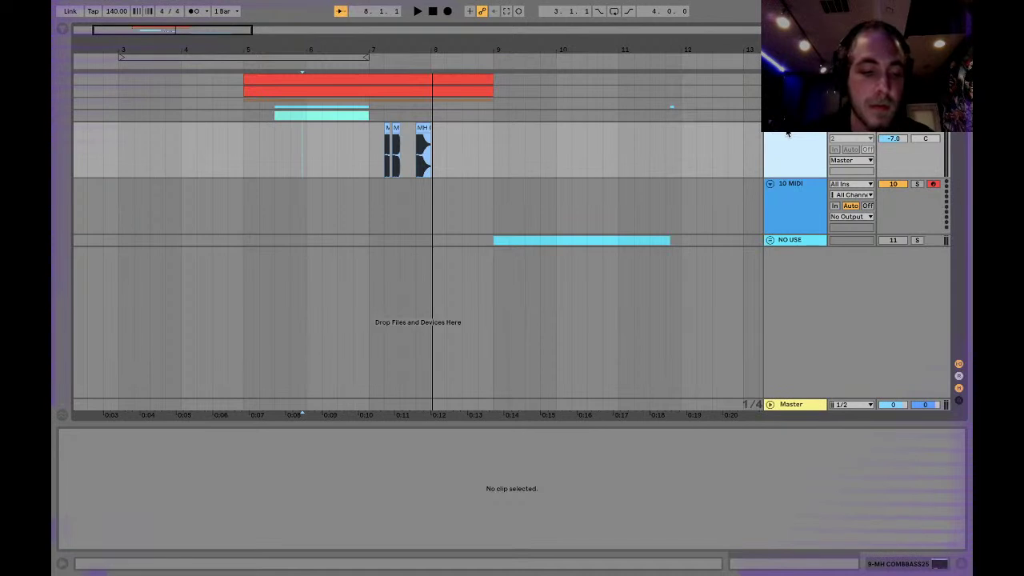
pyautogui.doubleClick(788, 133)
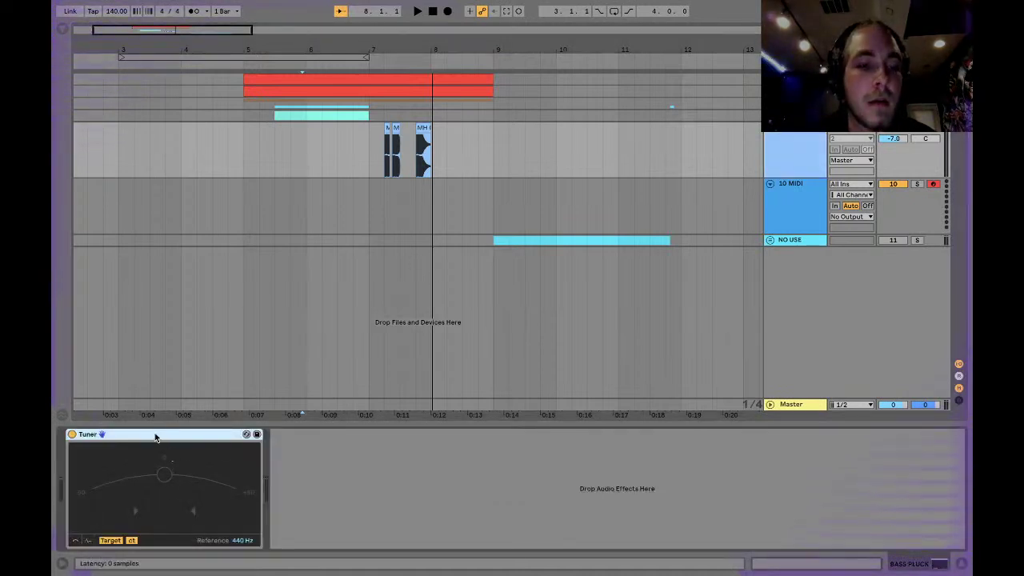
pyautogui.press('Delete')
# Step: Copy the comb bass hit at 7.4.1 to 9.3.1 and open the copy's sample settings
pyautogui.click(422, 127)
pyautogui.press('super+c')
pyautogui.click(521, 143)
pyautogui.press('super+v')
pyautogui.doubleClick(533, 128)
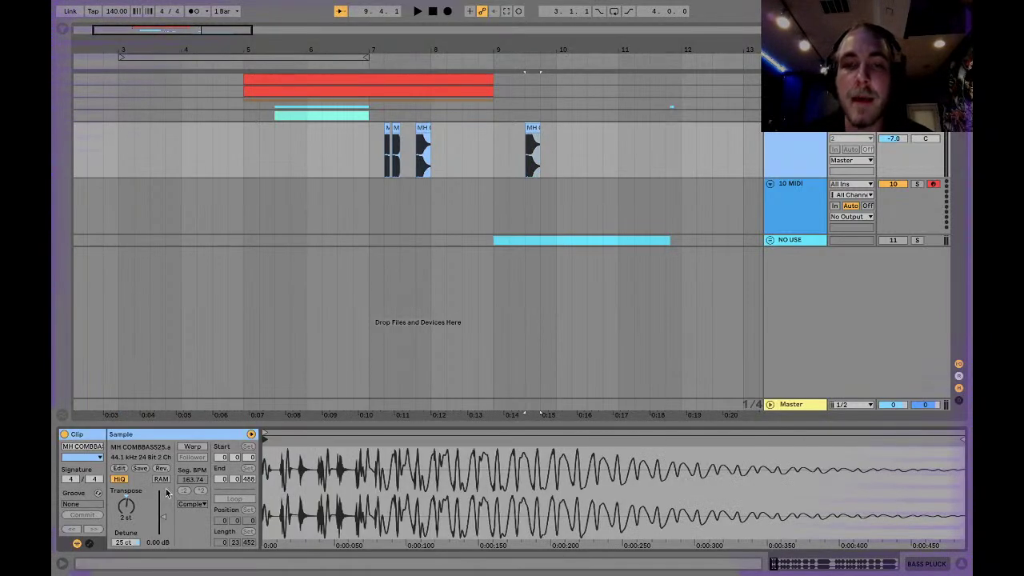
# Step: Enable warping on the copied clip, using Texture mode with Flux at 0.00
pyautogui.click(198, 445)
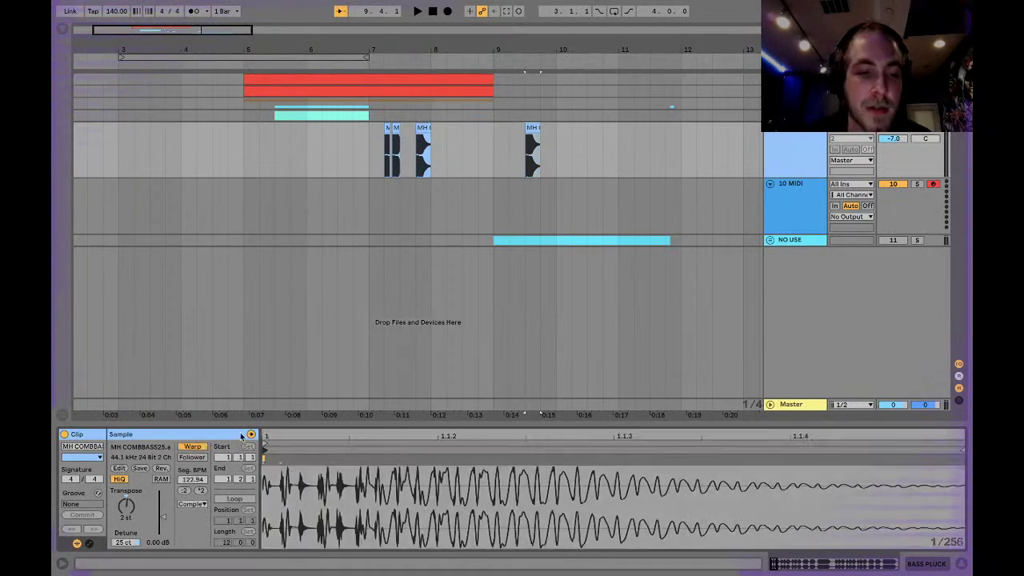
pyautogui.click(191, 505)
pyautogui.click(196, 533)
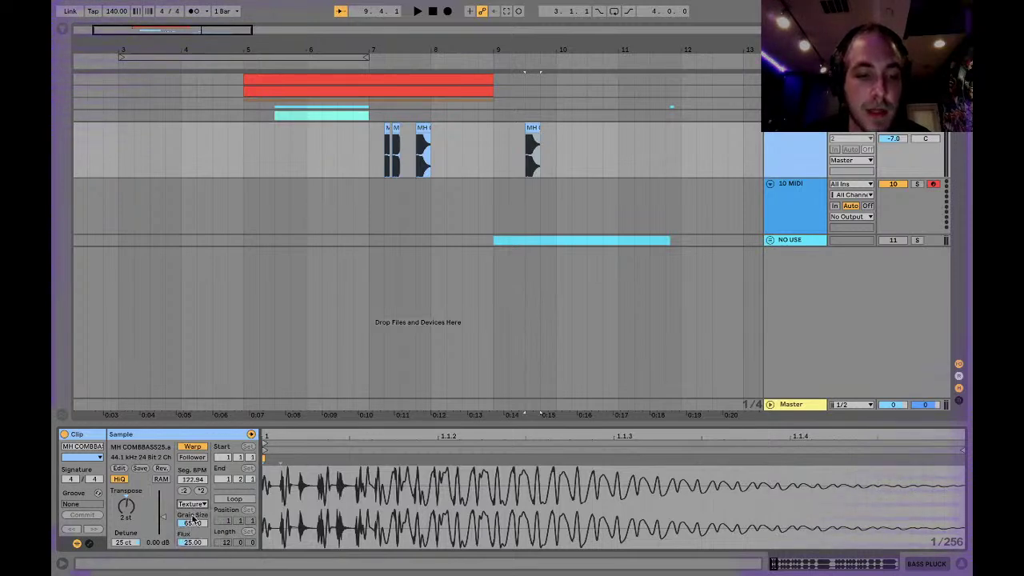
pyautogui.moveTo(198, 544); pyautogui.dragTo(198, 574)
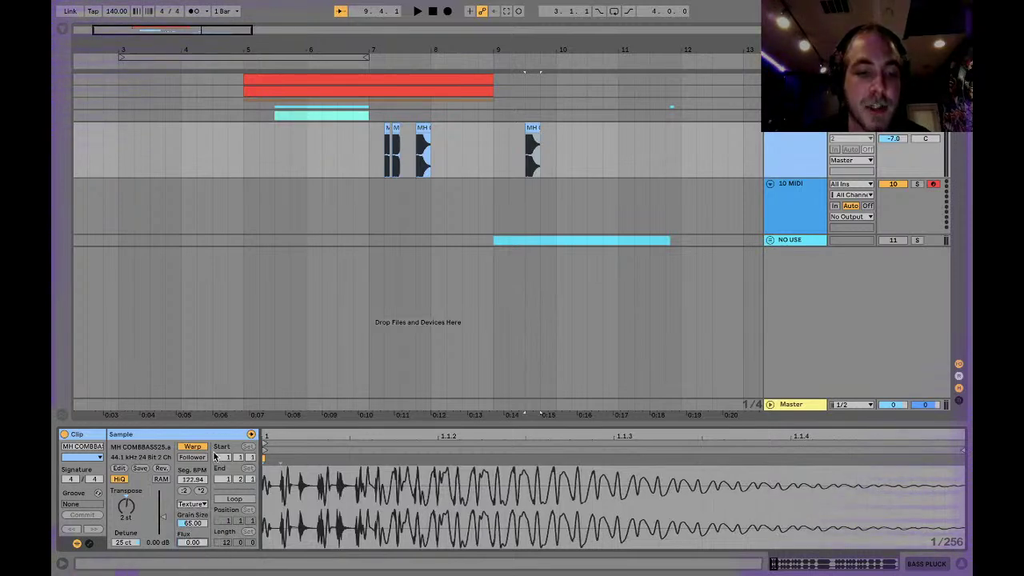
# Step: Stretch the copied clip by doubling its segment BPM twice to 491.75, and play it
pyautogui.click(200, 490)
pyautogui.click(200, 490)
pyautogui.press('space')
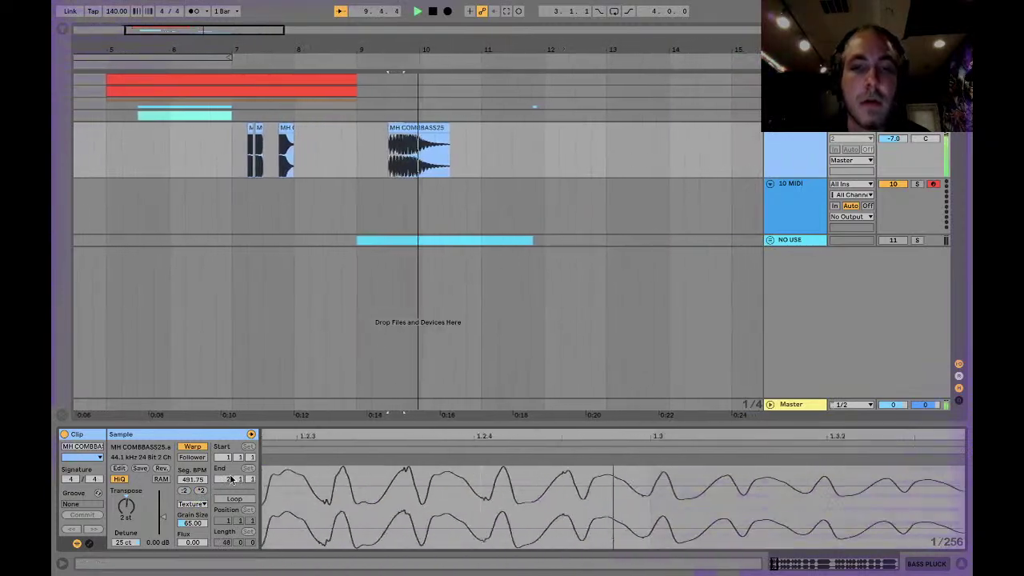
pyautogui.press('space')
pyautogui.press('space')
# Step: Try a Grain Size of 28.51 on the stretched clip and play it
pyautogui.moveTo(192, 523)
pyautogui.mouseDown()
pyautogui.moveTo(192, 548)
pyautogui.moveTo(193, 527)
pyautogui.mouseUp()
pyautogui.press('space')
pyautogui.press('space')
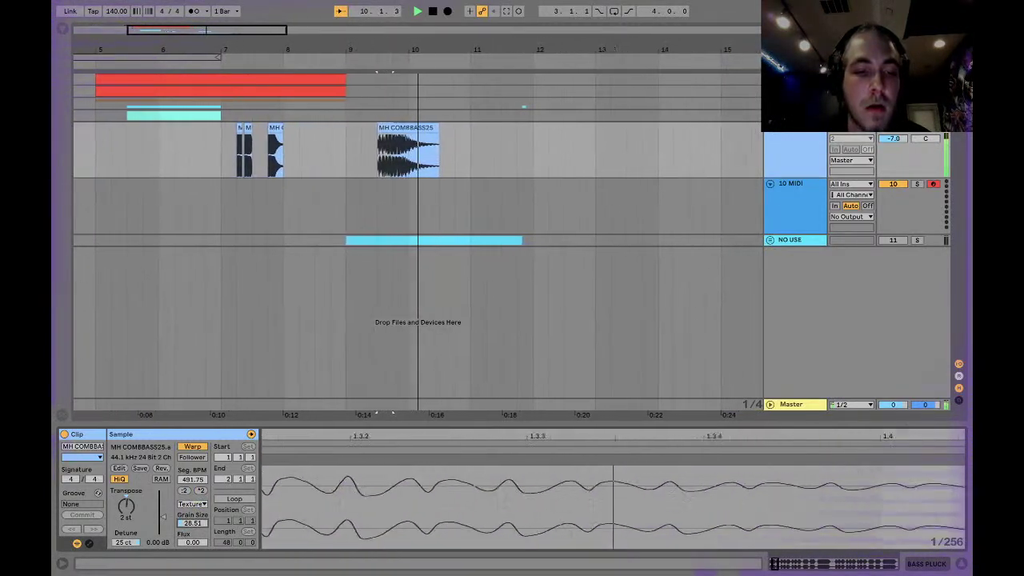
pyautogui.press('space')
# Step: Double the segment BPM to 983.50, set the Grain Size to 2.00, and play the clip
pyautogui.click(201, 491)
pyautogui.press('space')
pyautogui.moveTo(192, 524); pyautogui.dragTo(193, 551)
pyautogui.press('space')
pyautogui.press('space')
pyautogui.press('space')
pyautogui.press('space')
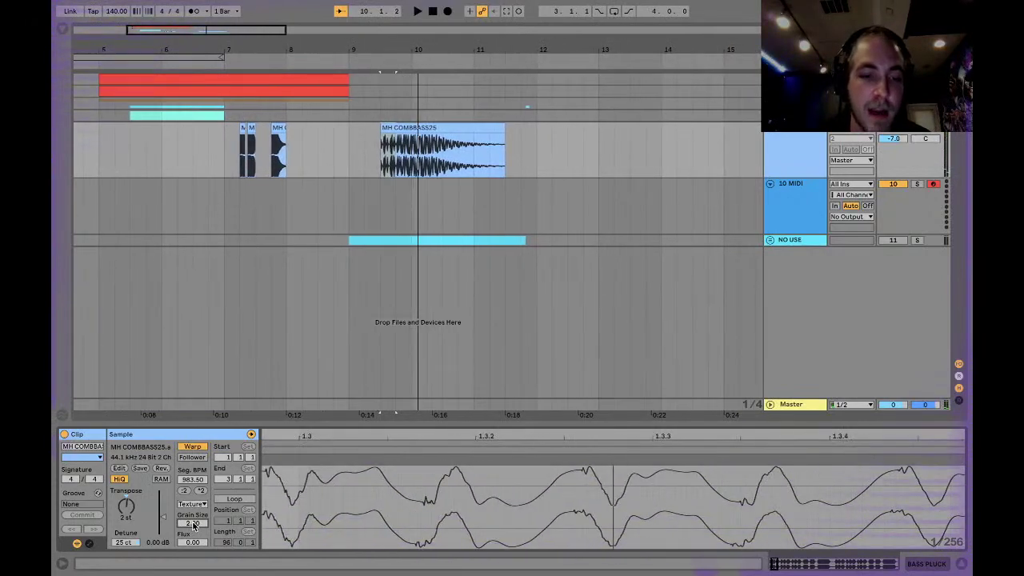
# Step: Try a slightly larger Grain Size on the stretched clip and play it
pyautogui.press('space')
pyautogui.moveTo(193, 524); pyautogui.dragTo(193, 518)
pyautogui.press('space')
pyautogui.press('space')
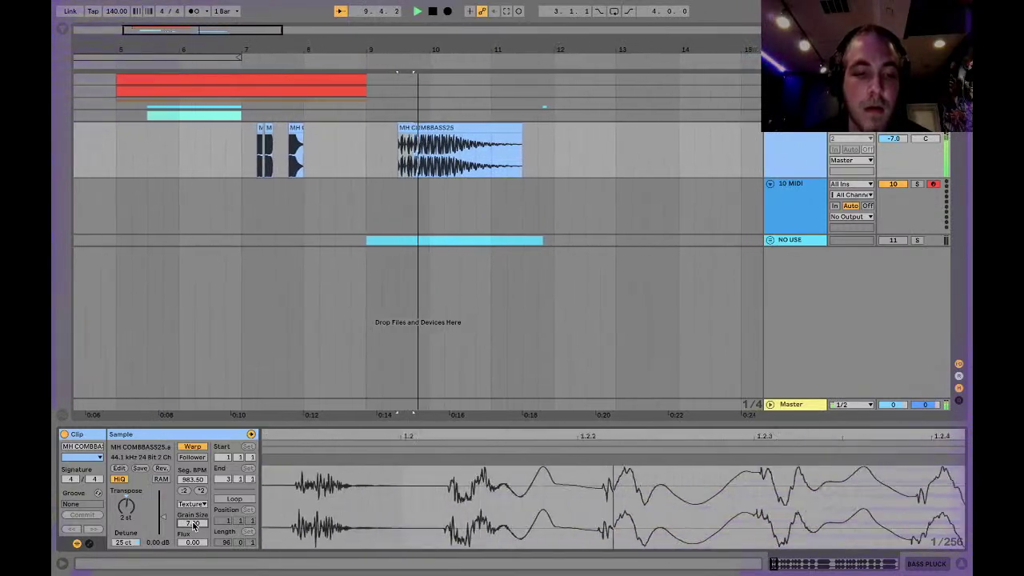
# Step: Return the Grain Size to 2.00 and play the stretched clip's opening repeatedly
pyautogui.moveTo(193, 525); pyautogui.dragTo(193, 526)
pyautogui.press('space')
pyautogui.press('space')
pyautogui.press('space')
pyautogui.press('space')
pyautogui.press('space')
pyautogui.press('space')
pyautogui.press('space')
pyautogui.press('space')
pyautogui.press('space')
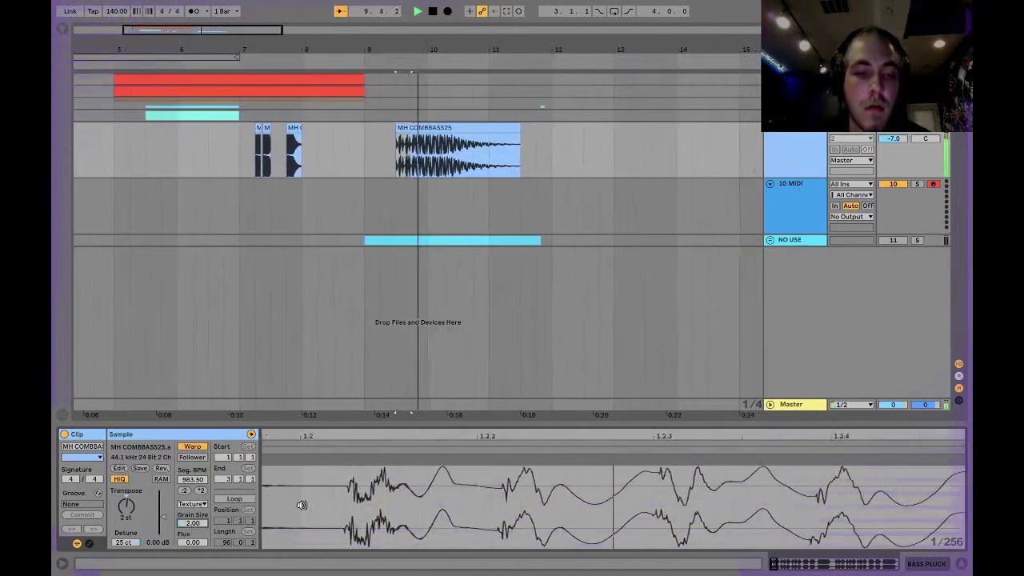
pyautogui.press('space')
pyautogui.press('space')
pyautogui.press('space')
# Step: Play the arrangement from 5.3.1, solo the BASS PLUCK track, and select the stretched clip at 9.3.1
pyautogui.click(153, 113)
pyautogui.press('space')
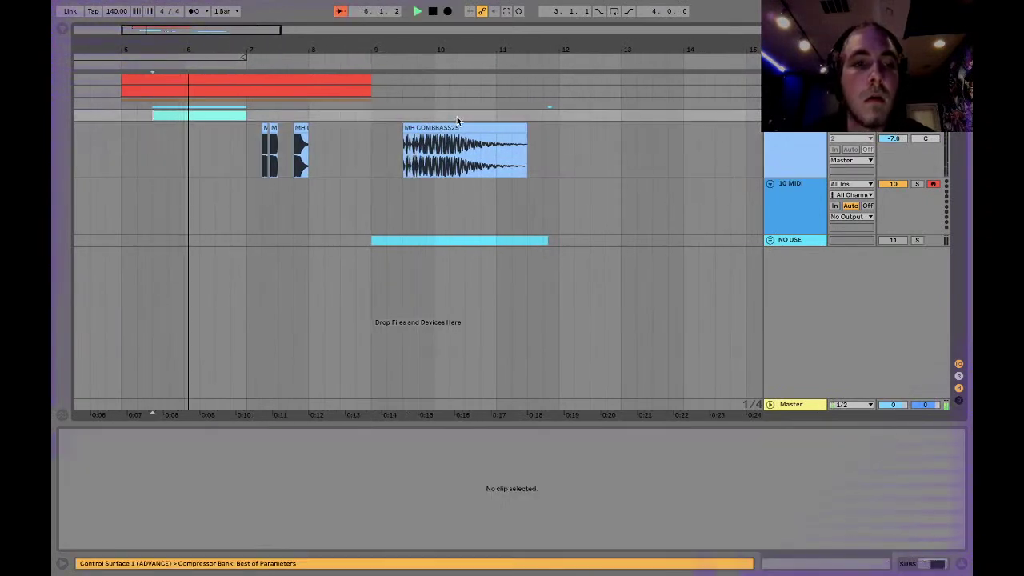
pyautogui.click(430, 138)
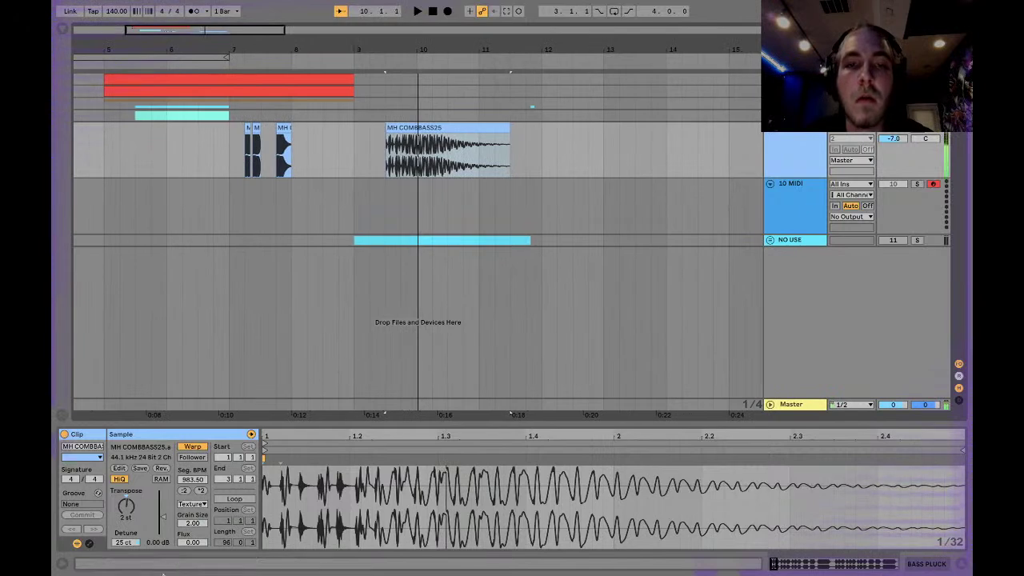
# Step: Set the stretched clip's Flux to 0.78 and Grain Size to 2.50, and play it
pyautogui.moveTo(200, 539); pyautogui.dragTo(195, 532)
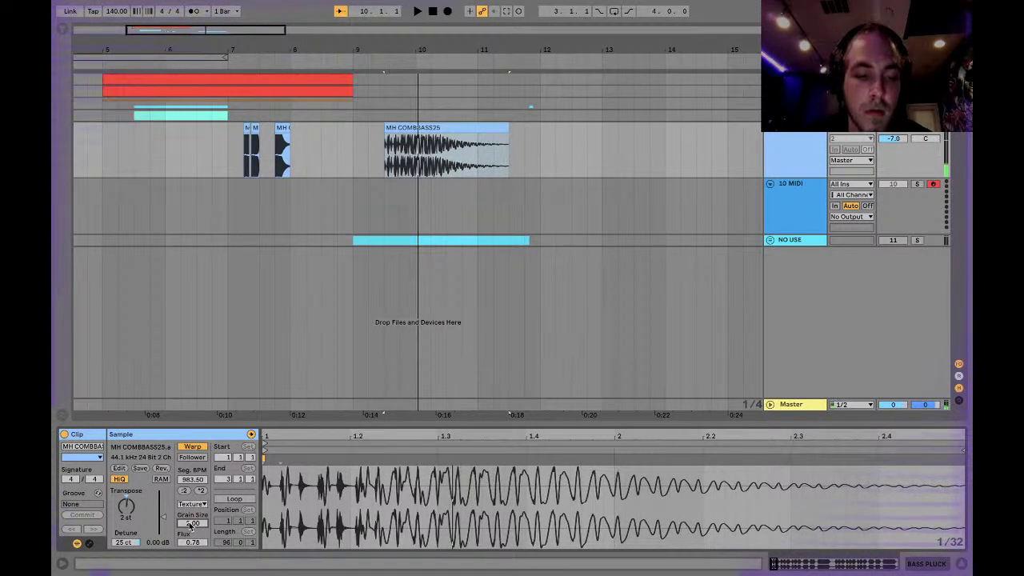
pyautogui.moveTo(190, 526); pyautogui.dragTo(191, 522)
pyautogui.hotkey('shift', 'space')
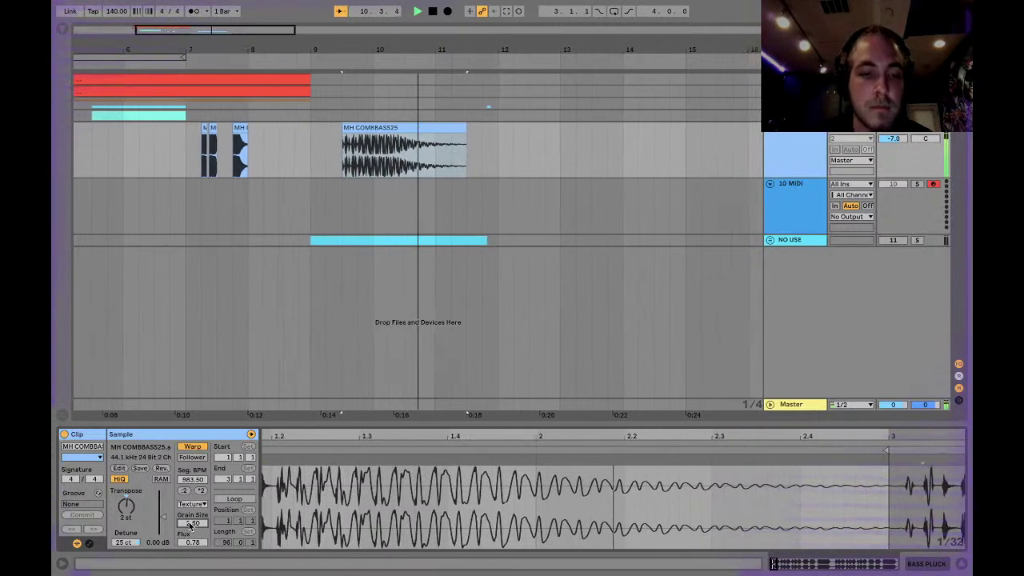
pyautogui.press('space')
pyautogui.press('space')
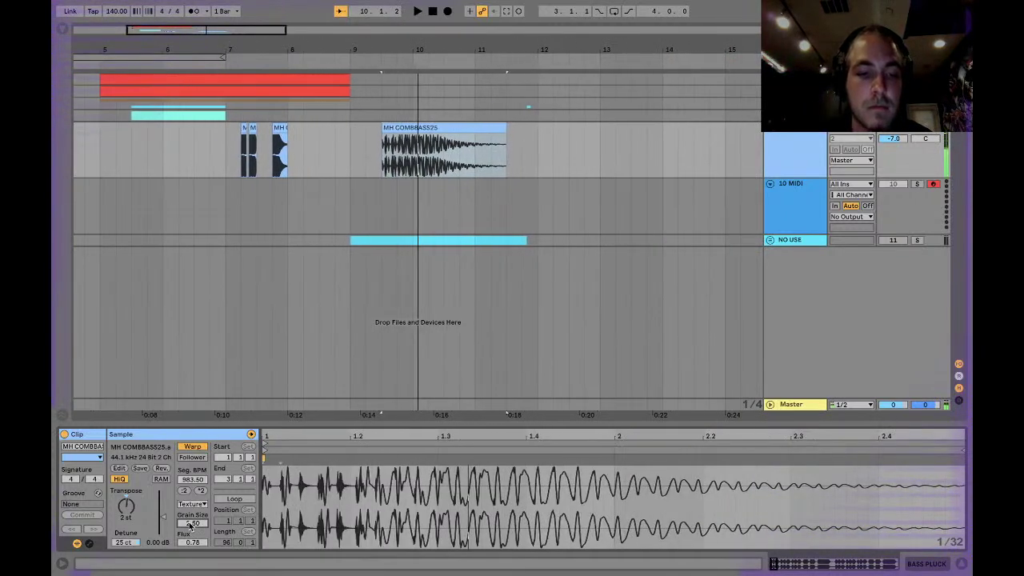
# Step: Unsolo the BASS PLUCK track and play the stretched clip again
pyautogui.click(919, 129)
pyautogui.press('space')
pyautogui.press('space')
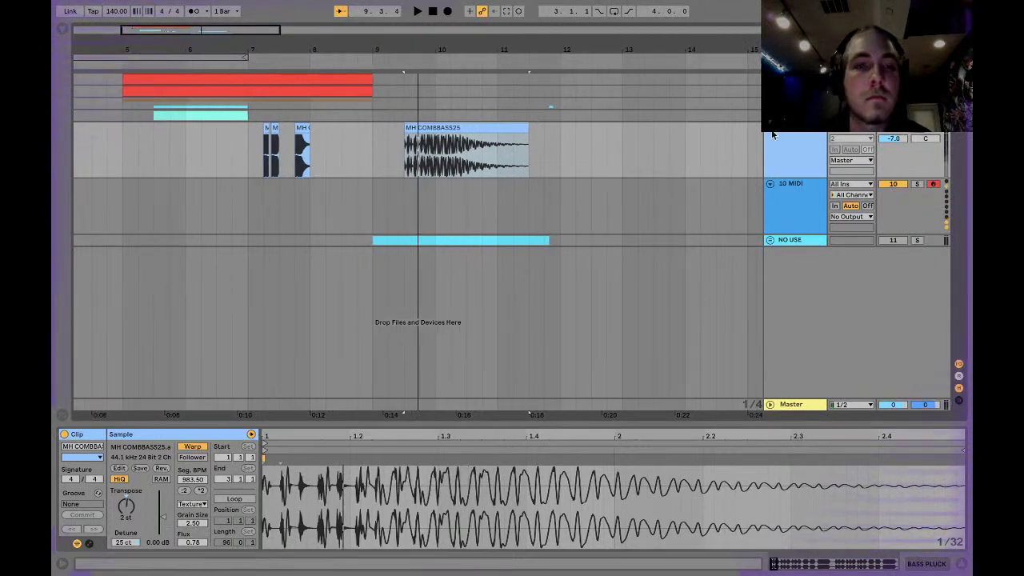
# Step: Delete the empty 10 MIDI track and paste the Serum track below the NO USE group
pyautogui.click(794, 207)
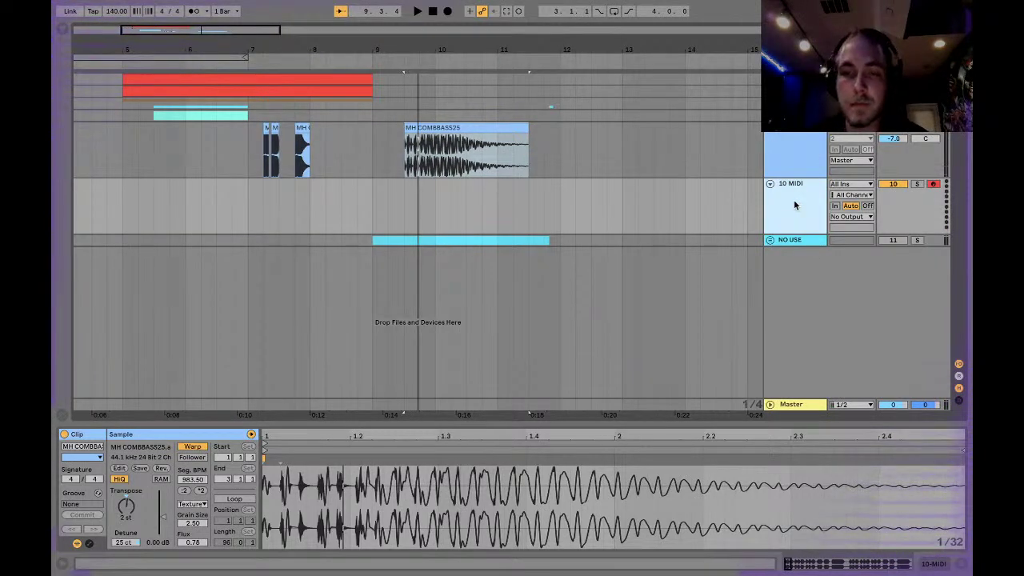
pyautogui.press('Delete')
pyautogui.hotkey('ctrl', 'v')
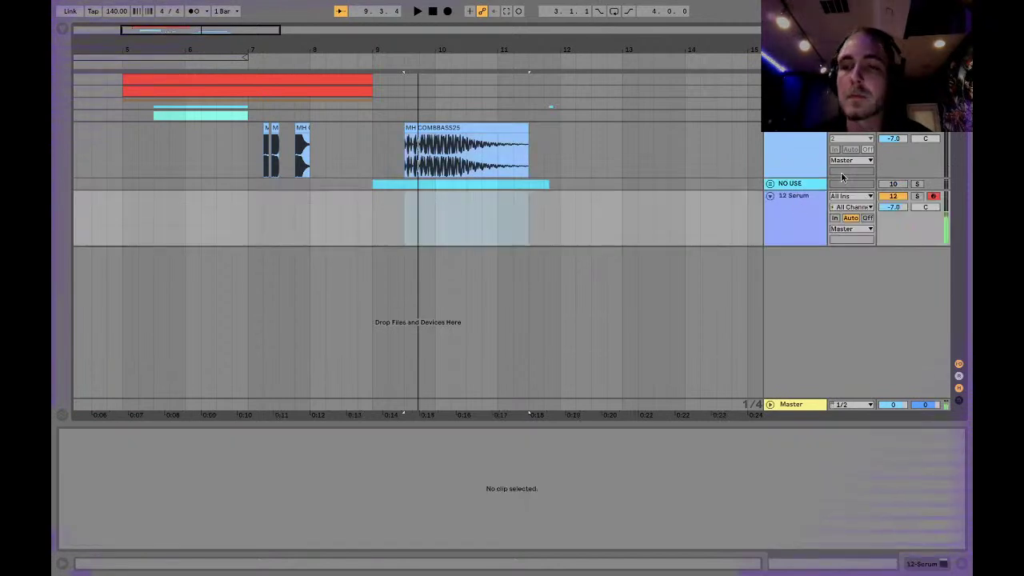
# Step: Set the stretched clip's Flux to 0.00 and Grain Size to 2.00, and play it
pyautogui.click(471, 138)
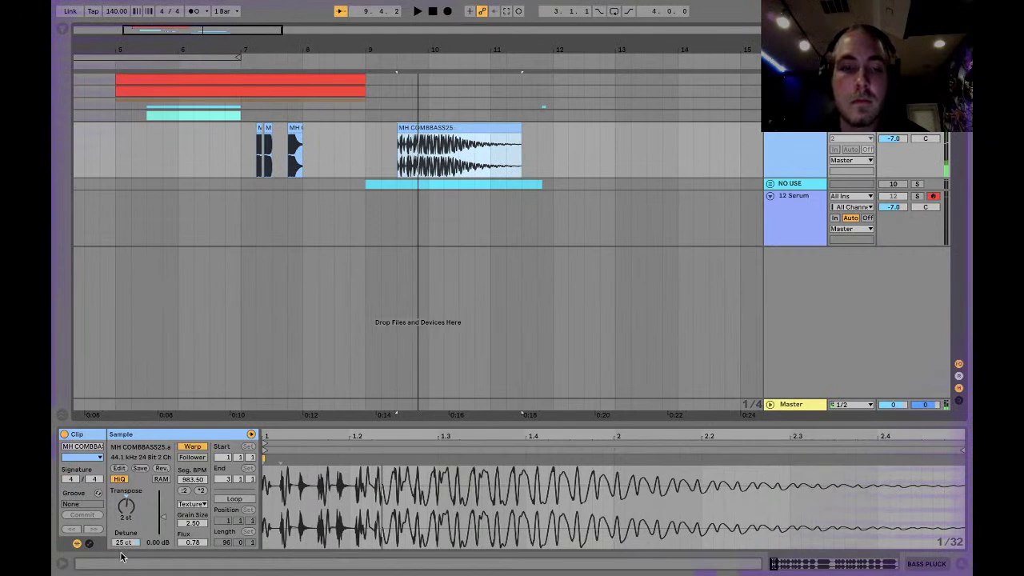
pyautogui.moveTo(192, 543); pyautogui.dragTo(192, 572)
pyautogui.press('space')
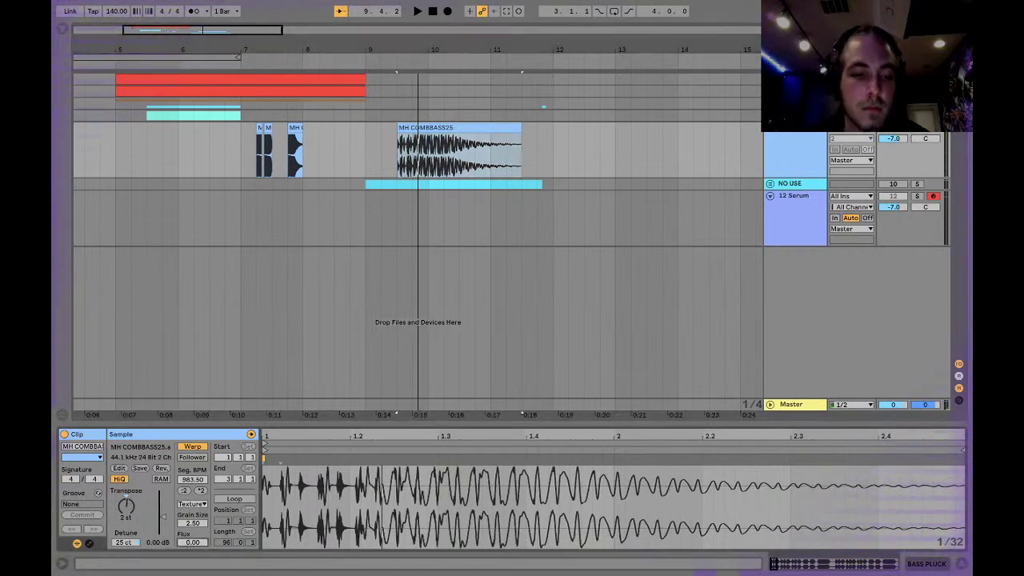
pyautogui.press('space')
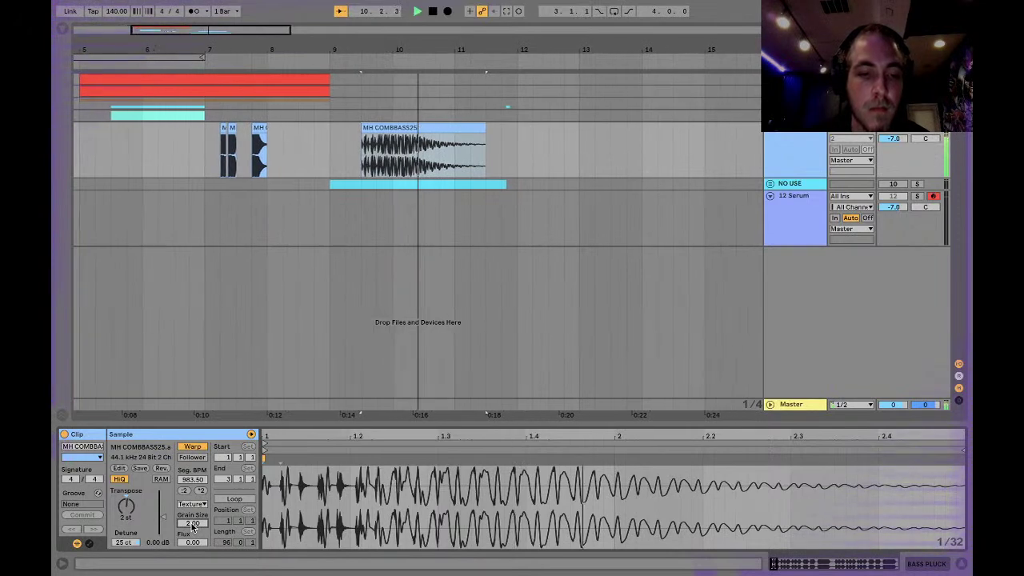
pyautogui.press('space')
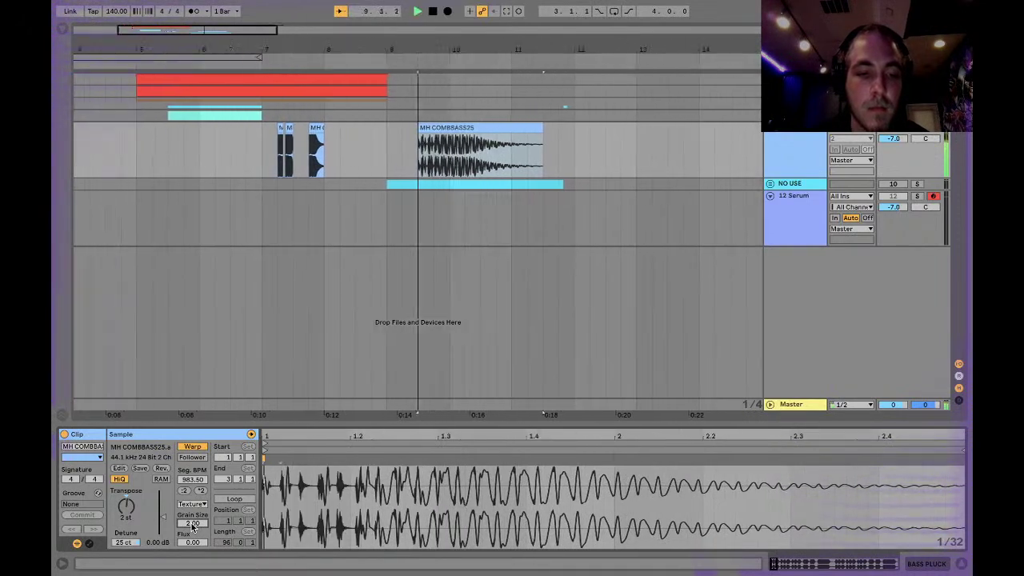
# Step: Trim the stretched clip to one beat, move it from 9.3.1 to 7.1.1, and play it
pyautogui.click(475, 169)
pyautogui.moveTo(523, 135); pyautogui.dragTo(415, 131)
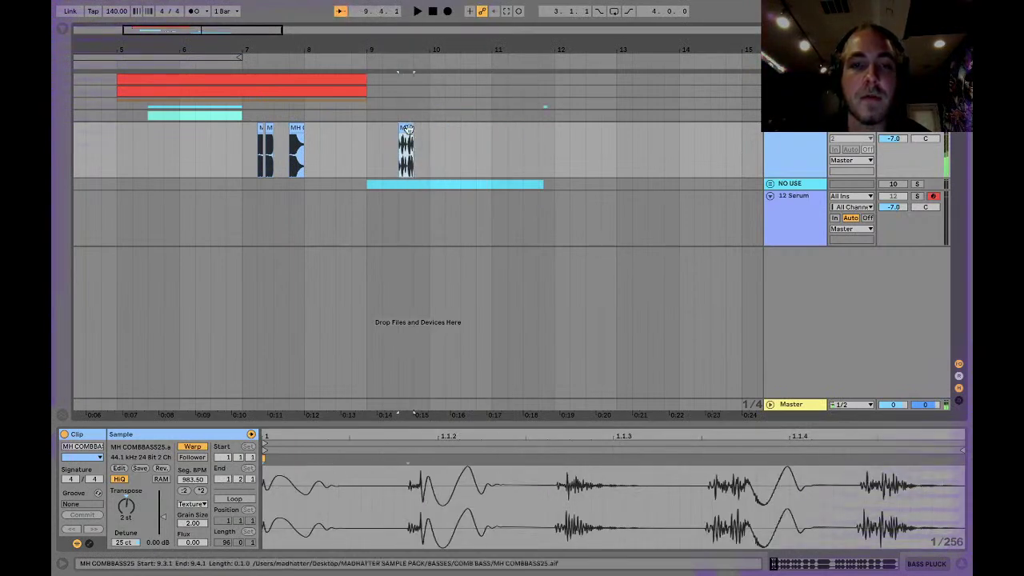
pyautogui.press('Delete')
pyautogui.press('space')
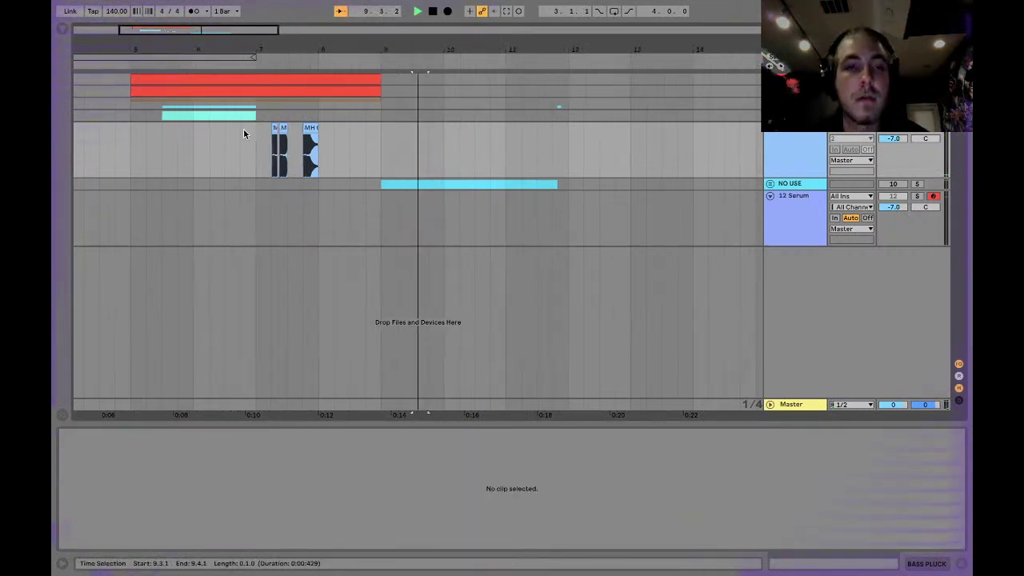
pyautogui.click(250, 142)
pyautogui.press('space')
pyautogui.press('space')
pyautogui.hotkey('ctrl', 'z')
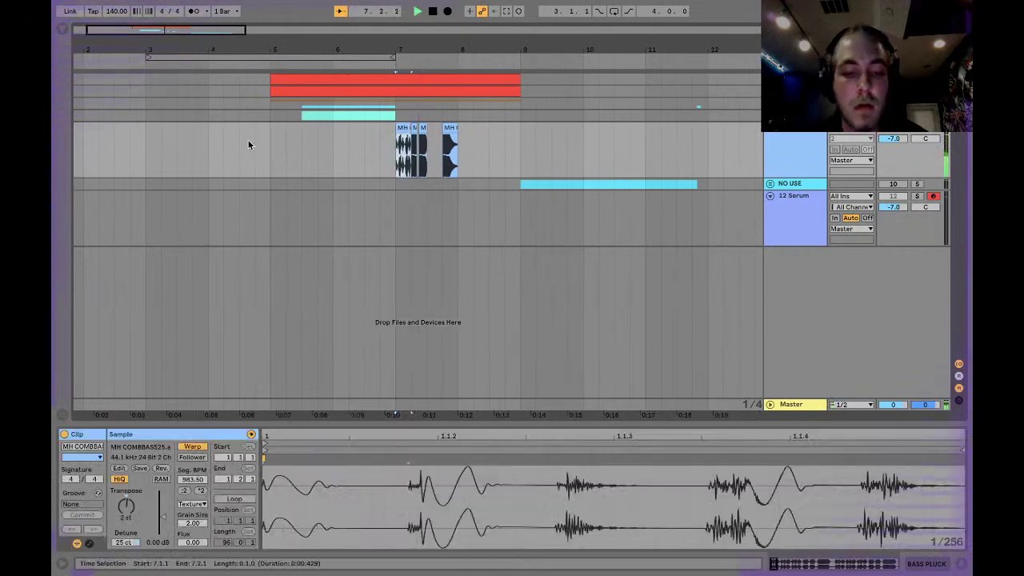
pyautogui.press('space')
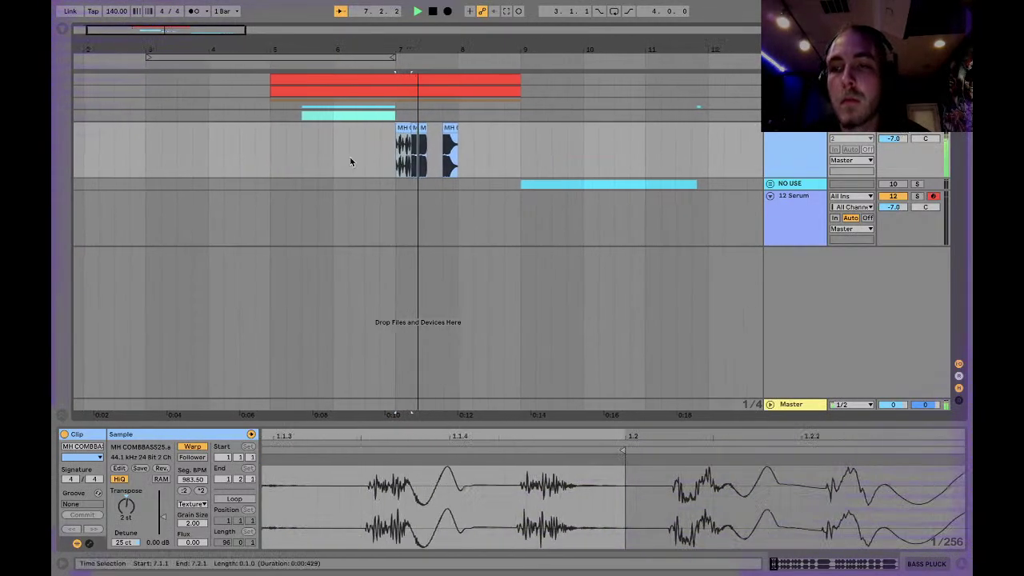
# Step: Move the one-beat clip to the gap at 7.3.1 and play the hits from 7.1.1
pyautogui.press('space')
pyautogui.moveTo(373, 128); pyautogui.dragTo(409, 136)
pyautogui.press('space')
pyautogui.press('space')
pyautogui.click(383, 128)
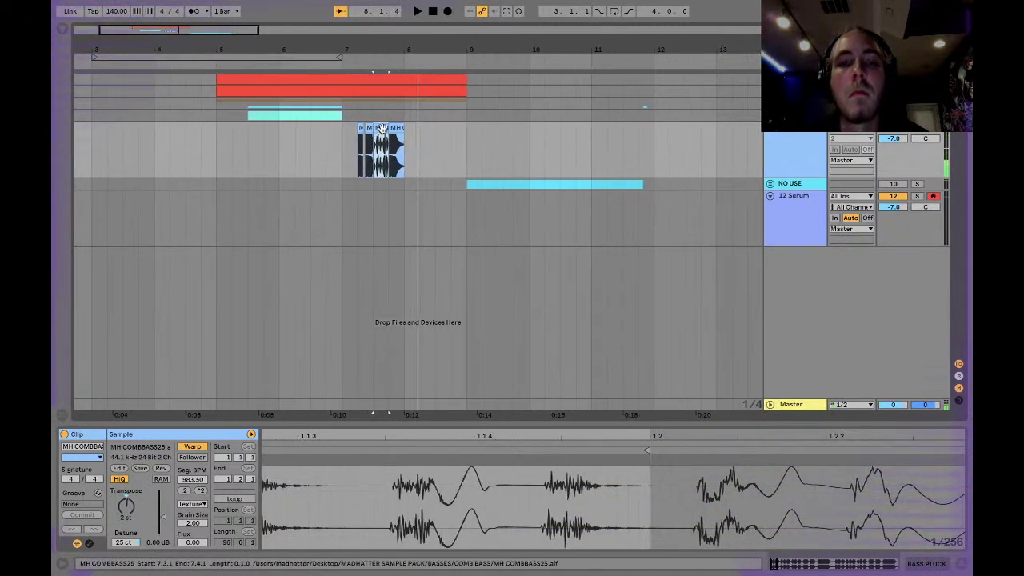
pyautogui.click(344, 133)
pyautogui.press('space')
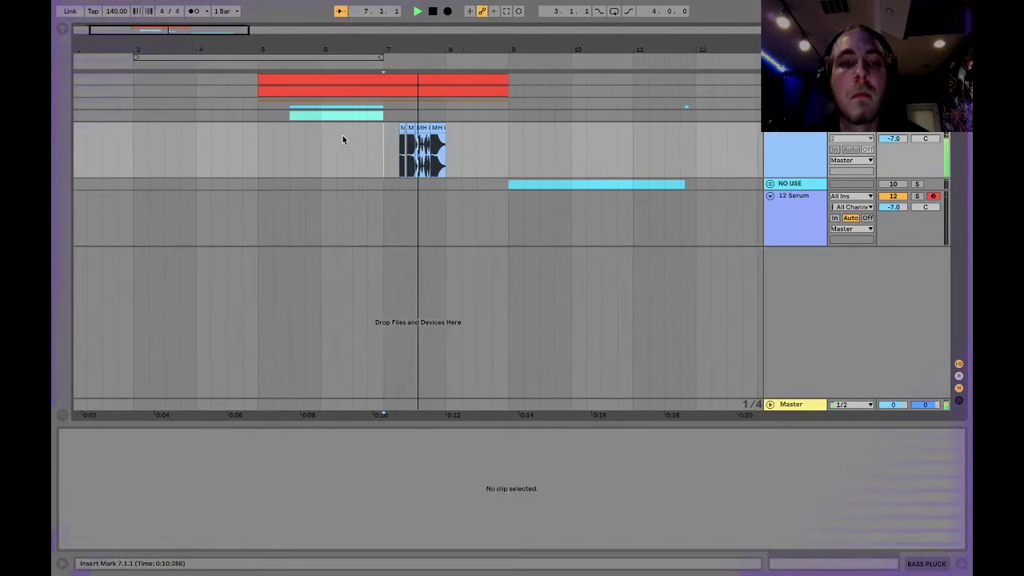
pyautogui.press('space')
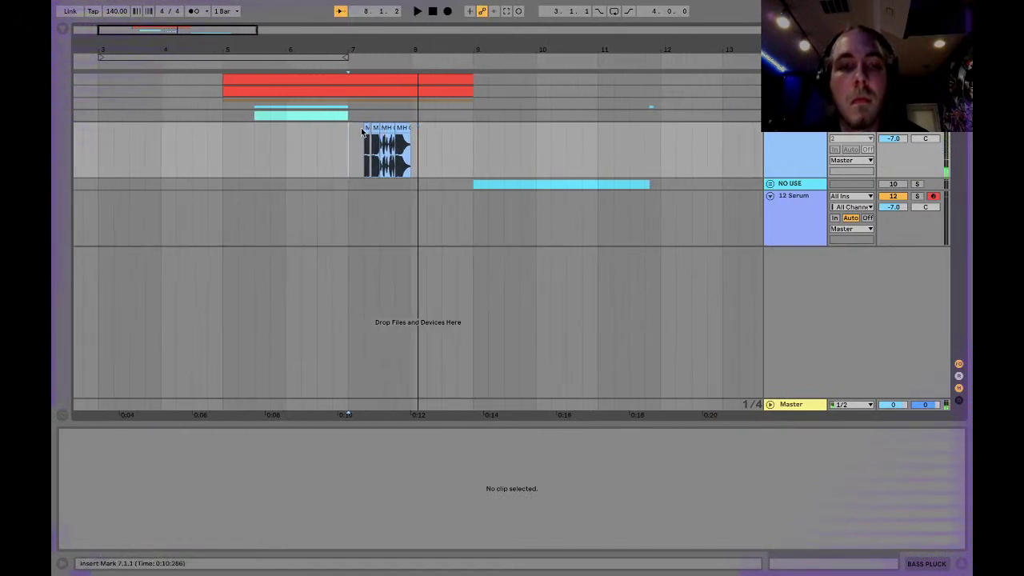
# Step: Select the one-beat clip at 7.3.1 and audition it with Grain Size at 2.00
pyautogui.click(385, 128)
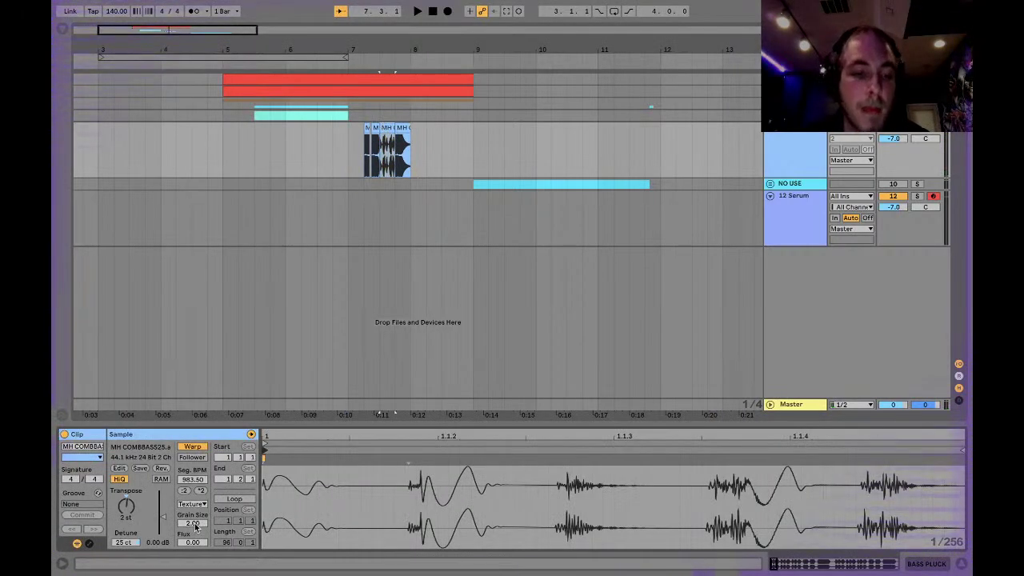
pyautogui.moveTo(195, 525); pyautogui.dragTo(195, 520)
pyautogui.press('space')
pyautogui.press('space')
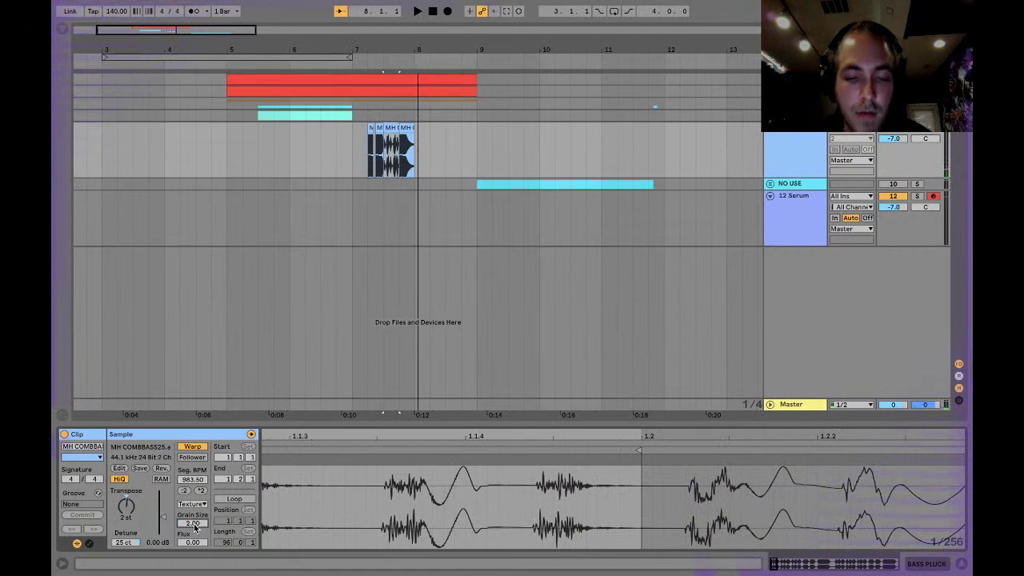
pyautogui.press('space')
pyautogui.press('space')
# Step: Hold the one-beat clip's Flux at 0.00 and replay the clip repeatedly
pyautogui.moveTo(194, 542)
pyautogui.mouseDown()
pyautogui.moveTo(194, 522)
pyautogui.moveTo(194, 573)
pyautogui.moveTo(193, 549)
pyautogui.mouseUp()
pyautogui.press('space')
pyautogui.press('space')
pyautogui.press('space')
pyautogui.press('space')
pyautogui.press('space')
pyautogui.press('space')
pyautogui.press('space')
pyautogui.press('space')
pyautogui.press('space')
pyautogui.press('space')
pyautogui.press('space')
pyautogui.press('space')
pyautogui.press('space')
pyautogui.press('space')
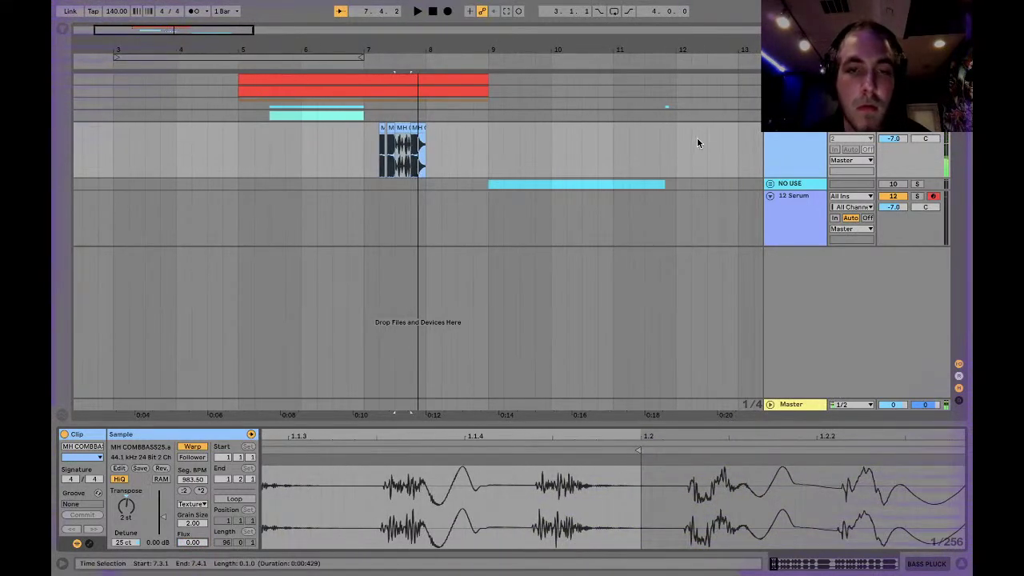
# Step: Move the clip at 7.3.1 to a new audio track below BASS PLUCK, consolidate it, and play it soloed
pyautogui.hotkey('ctrl', 't')
pyautogui.moveTo(400, 128); pyautogui.dragTo(401, 185)
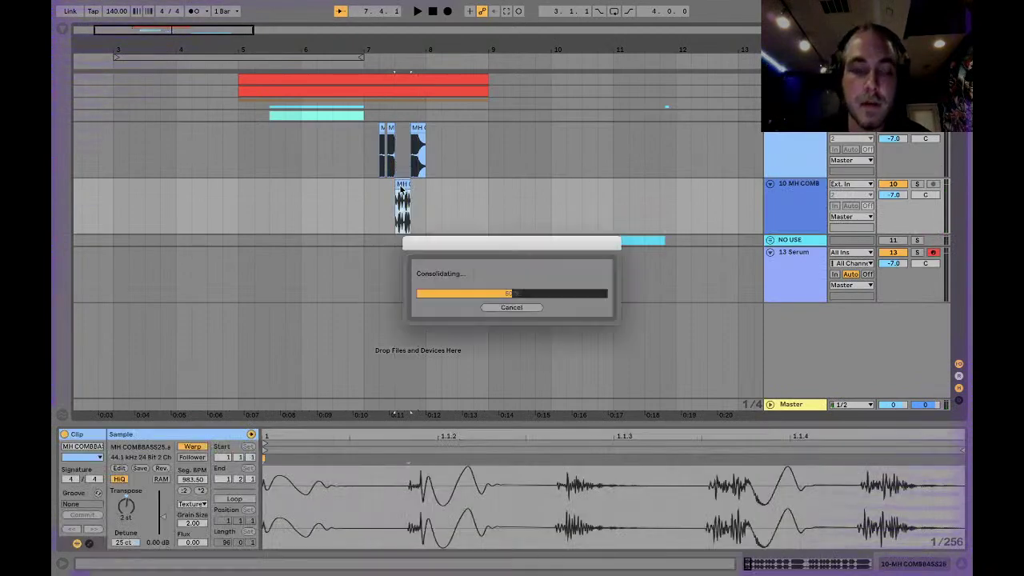
pyautogui.click(917, 184)
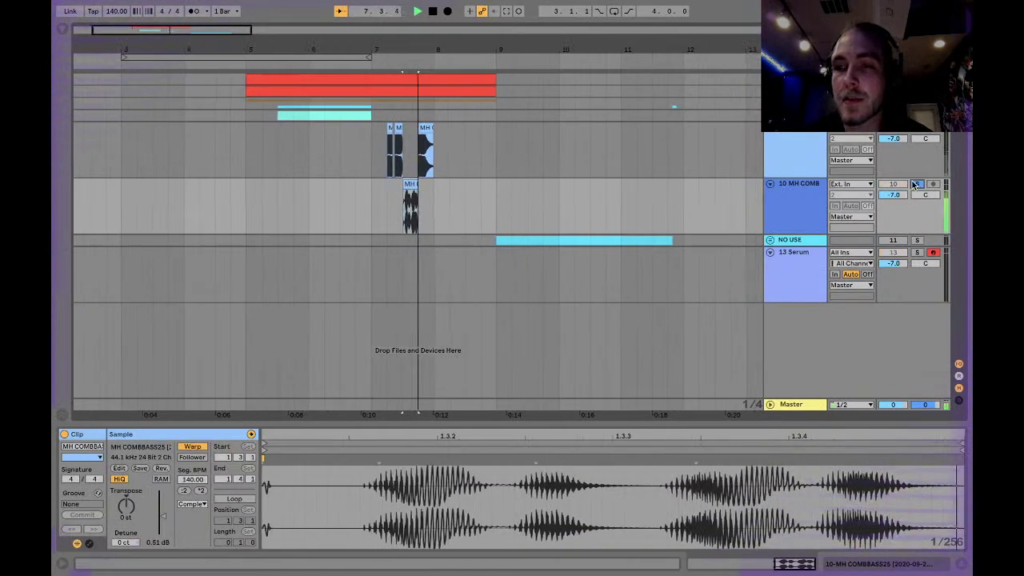
# Step: Add a short fade-in to the consolidated clip at 7.3.1, unsolo its track, and play the arrangement
pyautogui.click(775, 188)
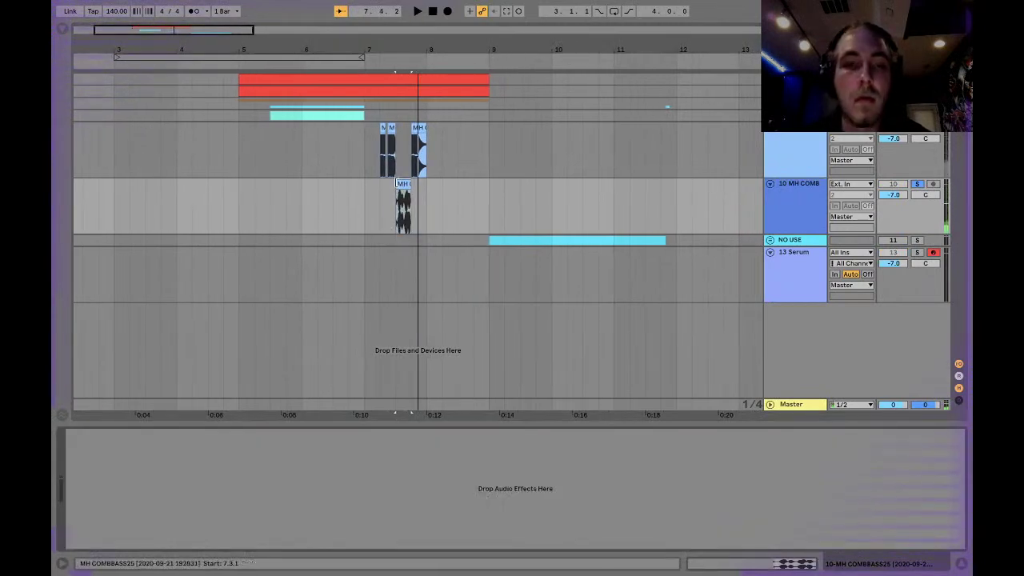
pyautogui.press('+')
pyautogui.press('+')
pyautogui.press('+')
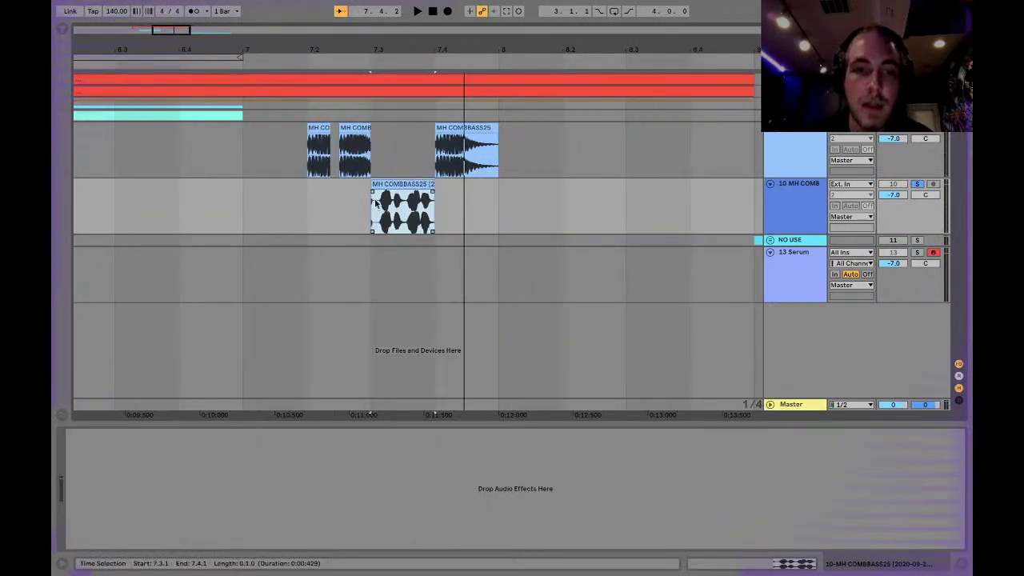
pyautogui.click(376, 196)
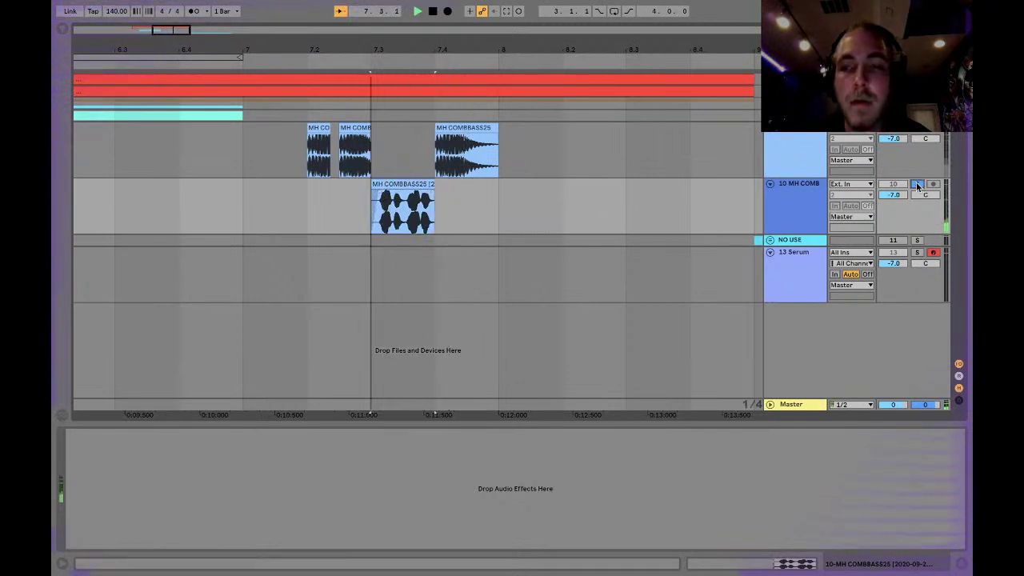
pyautogui.click(917, 183)
pyautogui.moveTo(150, 200); pyautogui.dragTo(315, 174)
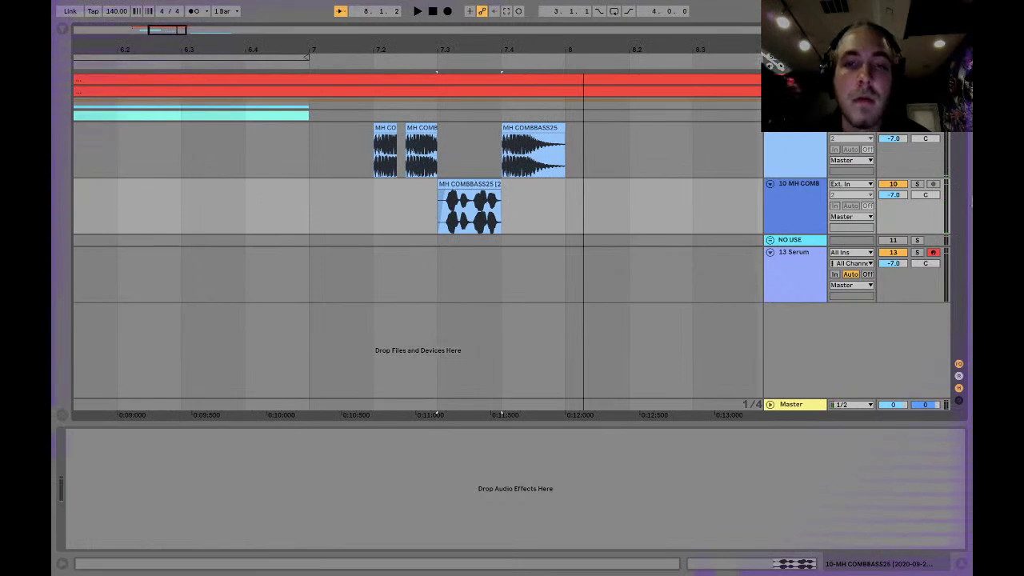
# Step: Select the BASS PLUCK track and open the INSTRUMENTS folder from FAV FOLDERS in the browser
pyautogui.click(783, 134)
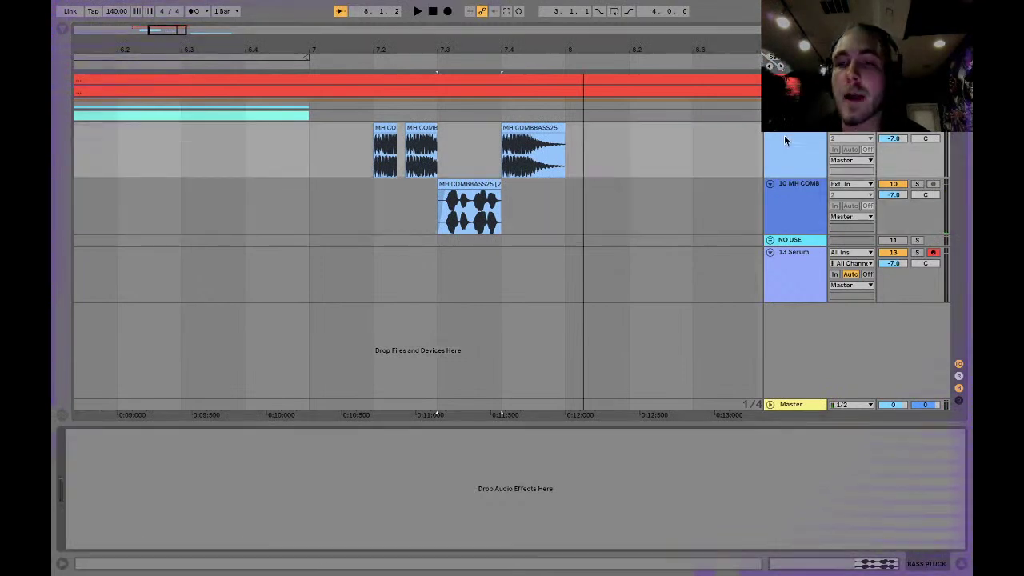
pyautogui.click(62, 31)
pyautogui.click(114, 81)
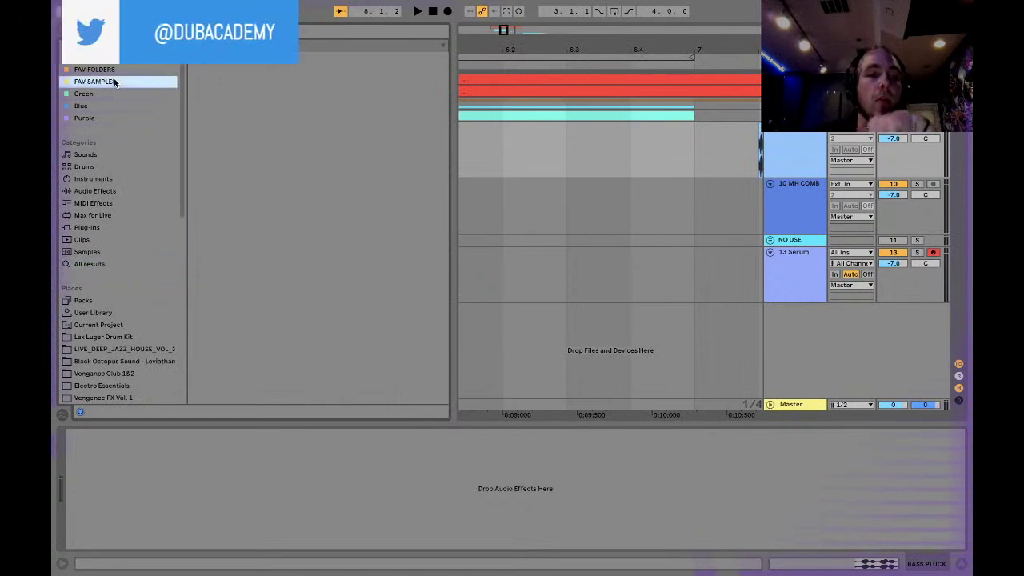
pyautogui.click(114, 71)
pyautogui.scroll(3, 245, 152)
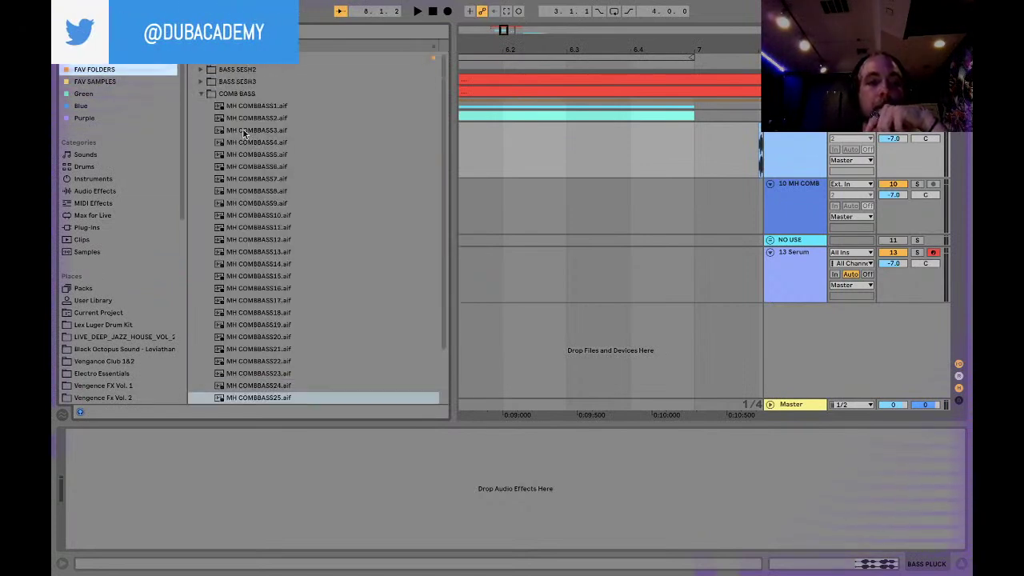
pyautogui.click(194, 57)
pyautogui.click(194, 82)
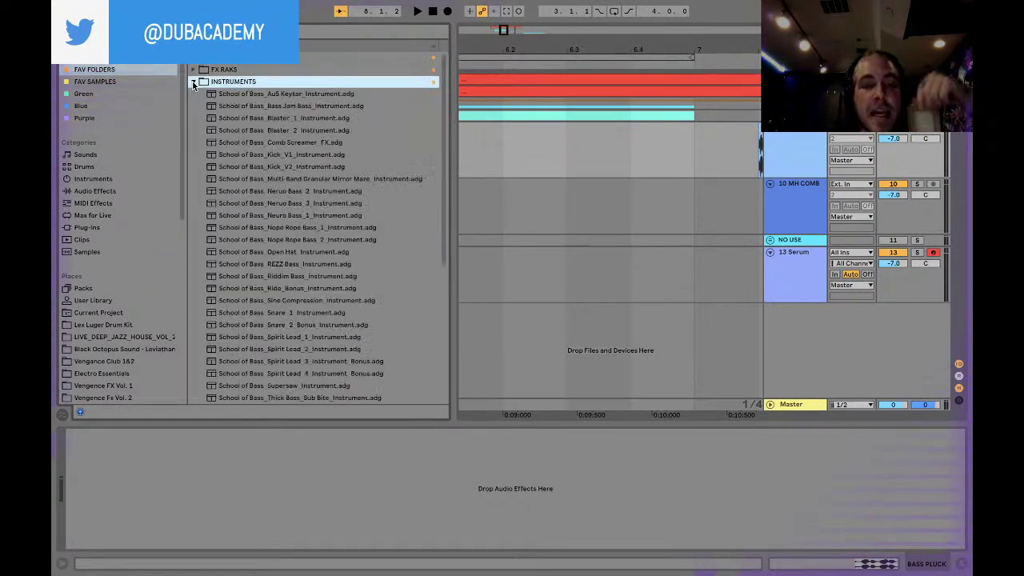
# Step: Load the MH M-S OTT rack from the FX RAKS folder onto the MH COMBBASS25 track and play back the bass clips
pyautogui.click(193, 82)
pyautogui.click(194, 94)
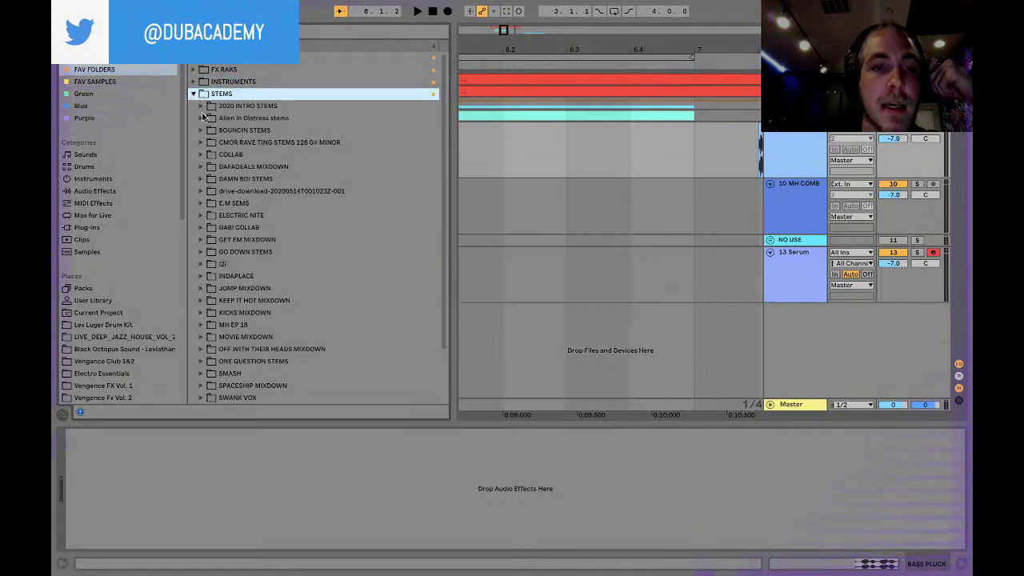
pyautogui.click(193, 94)
pyautogui.click(195, 70)
pyautogui.moveTo(232, 142); pyautogui.dragTo(296, 498)
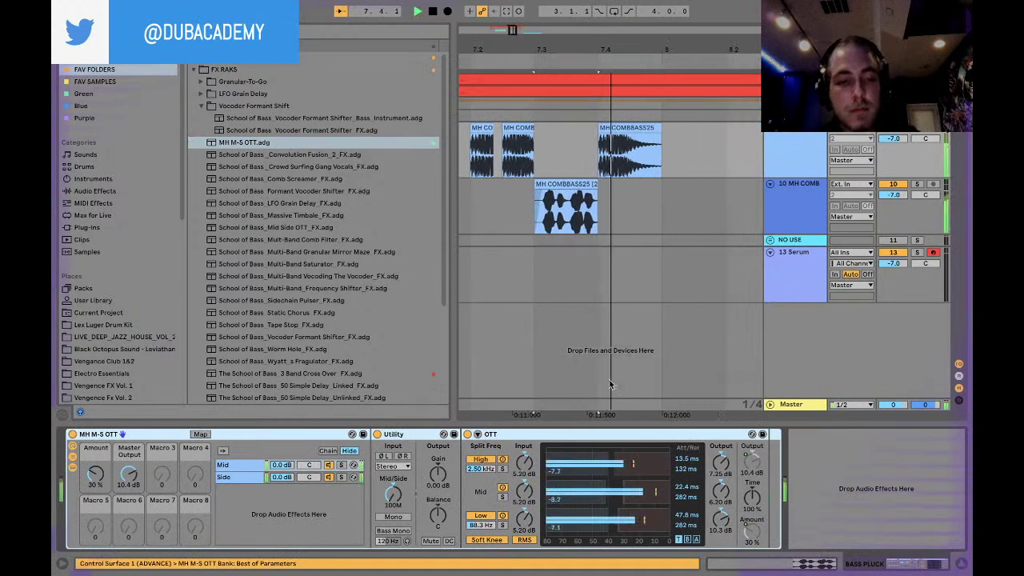
pyautogui.press('space')
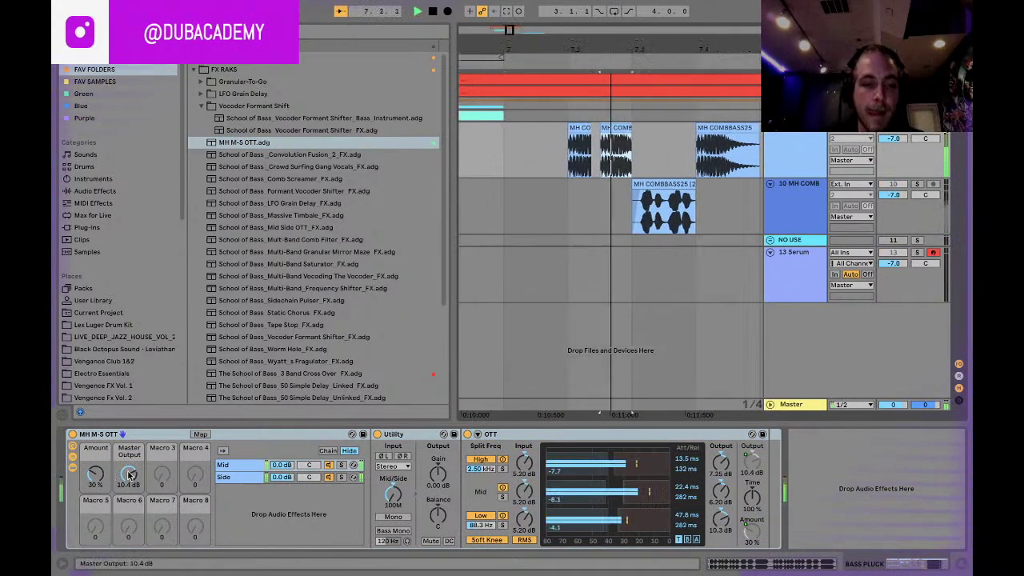
# Step: Set the MH M-S OTT rack's Amount to 100% and audition the bass clips
pyautogui.moveTo(96, 474); pyautogui.dragTo(95, 440)
pyautogui.press('space')
pyautogui.press('space')
pyautogui.press('space')
pyautogui.press('space')
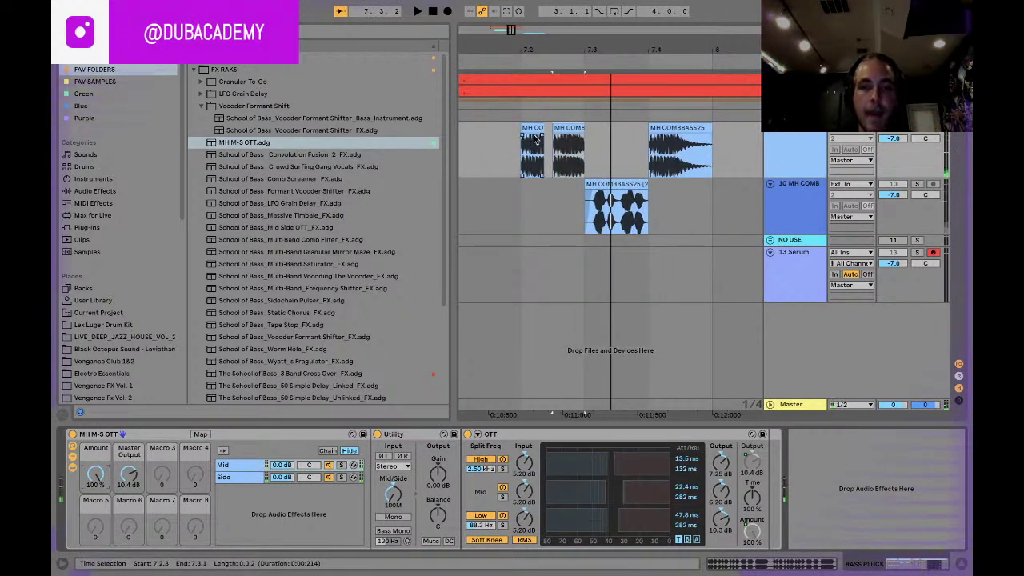
# Step: Replay the bass clips and set the MH M-S OTT rack's Amount to 33%
pyautogui.press('space')
pyautogui.moveTo(95, 474)
pyautogui.mouseDown()
pyautogui.moveTo(95, 509)
pyautogui.moveTo(95, 472)
pyautogui.mouseUp()
pyautogui.press('space')
pyautogui.press('space')
pyautogui.press('space')
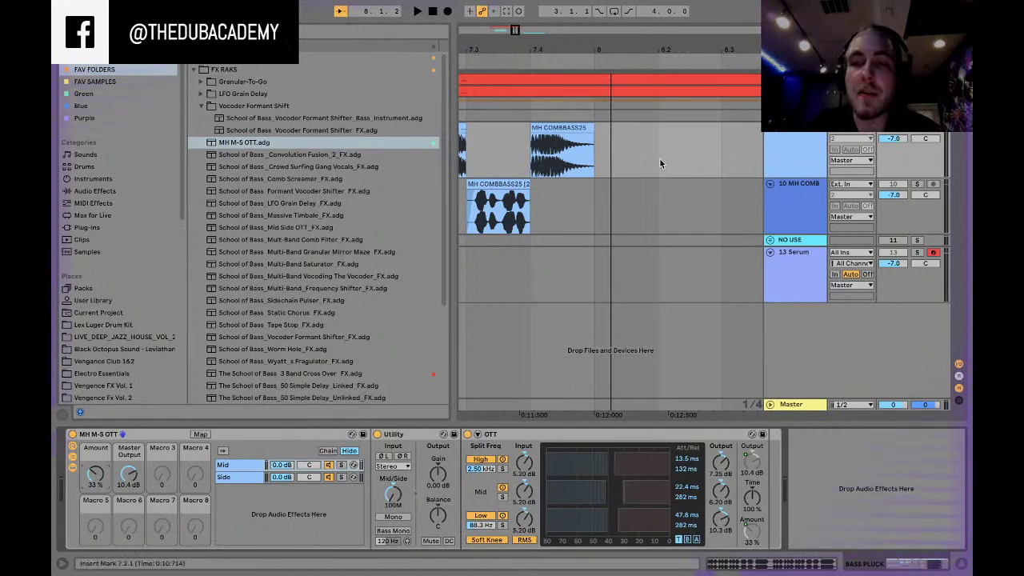
pyautogui.hscroll(-5, 659, 159)
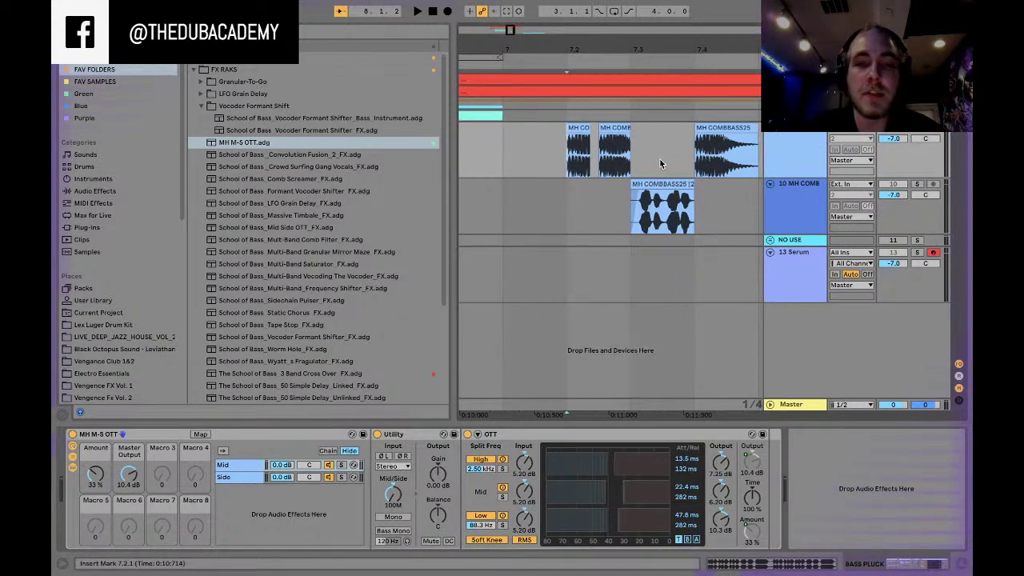
# Step: Fold the two tracks holding the MH COMBBASS25 clips and duplicate the 13 Serum track
pyautogui.click(200, 106)
pyautogui.click(200, 81)
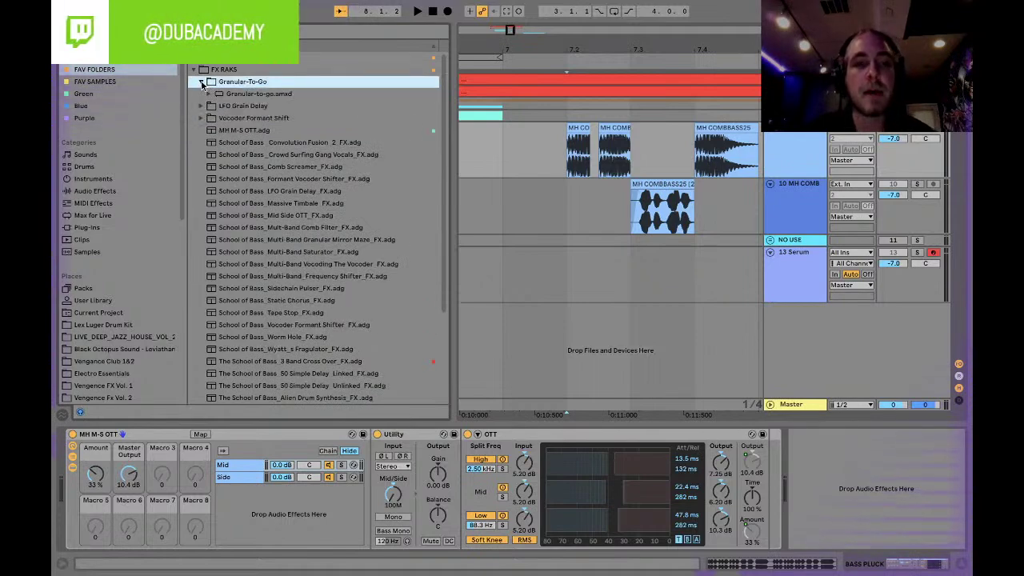
pyautogui.click(770, 128)
pyautogui.click(771, 140)
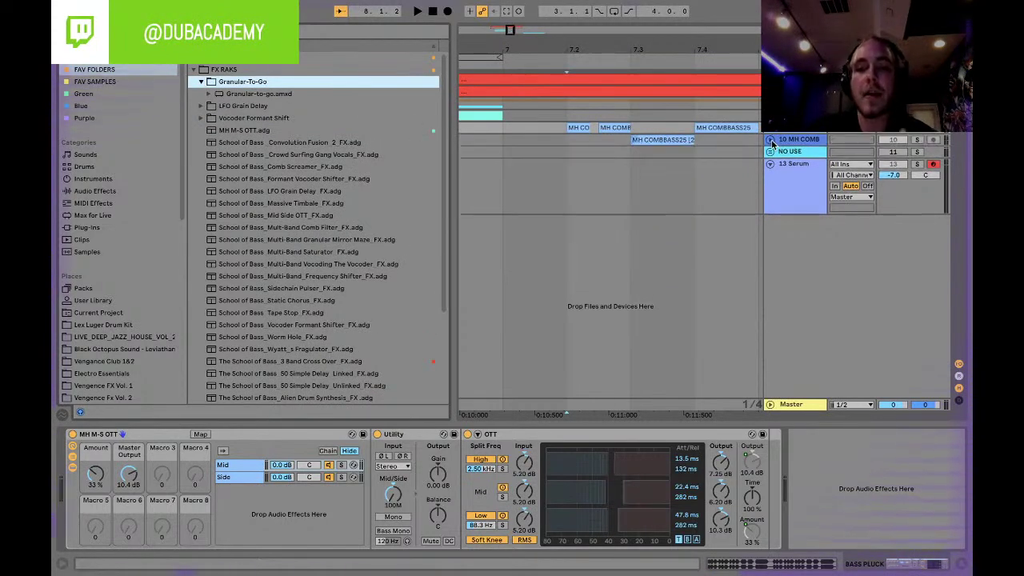
pyautogui.click(800, 174)
pyautogui.hotkey('ctrl', 'd')
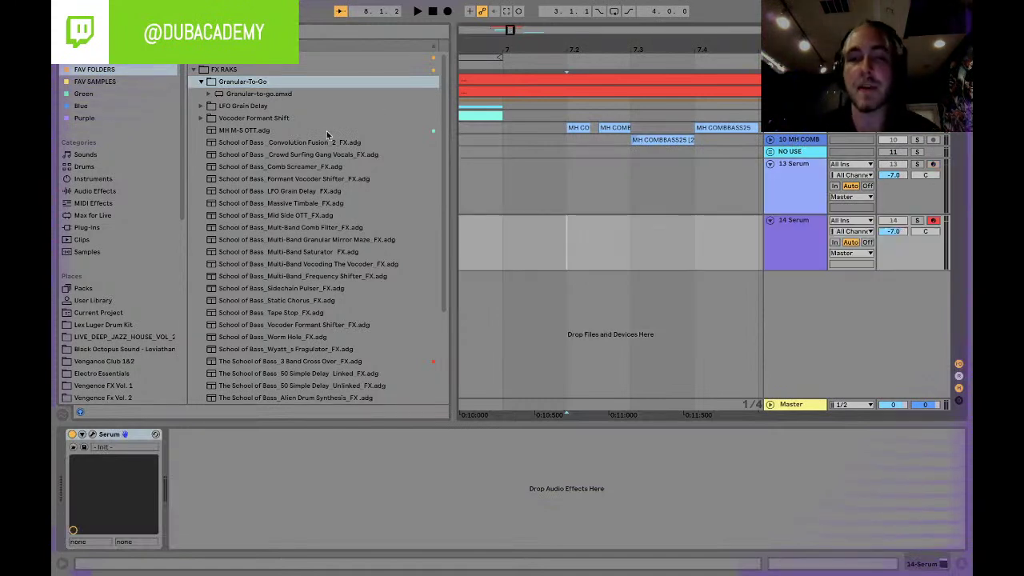
# Step: Try the Granular-to-go device and the School of Bass LFO Grain Delay rack on the duplicated Serum track, removing each one
pyautogui.click(241, 95)
pyautogui.moveTo(145, 447); pyautogui.dragTo(152, 453)
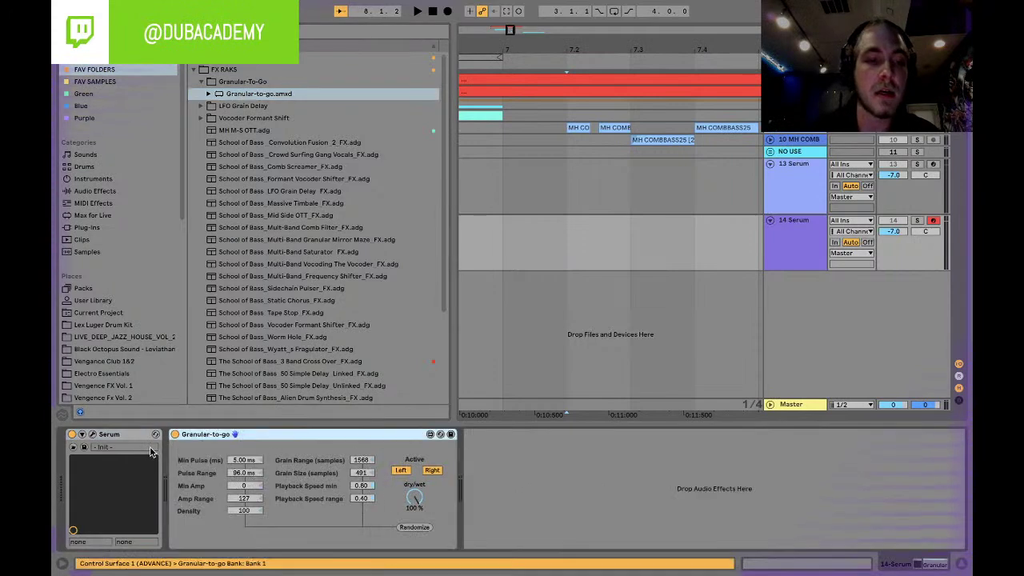
pyautogui.press('Delete')
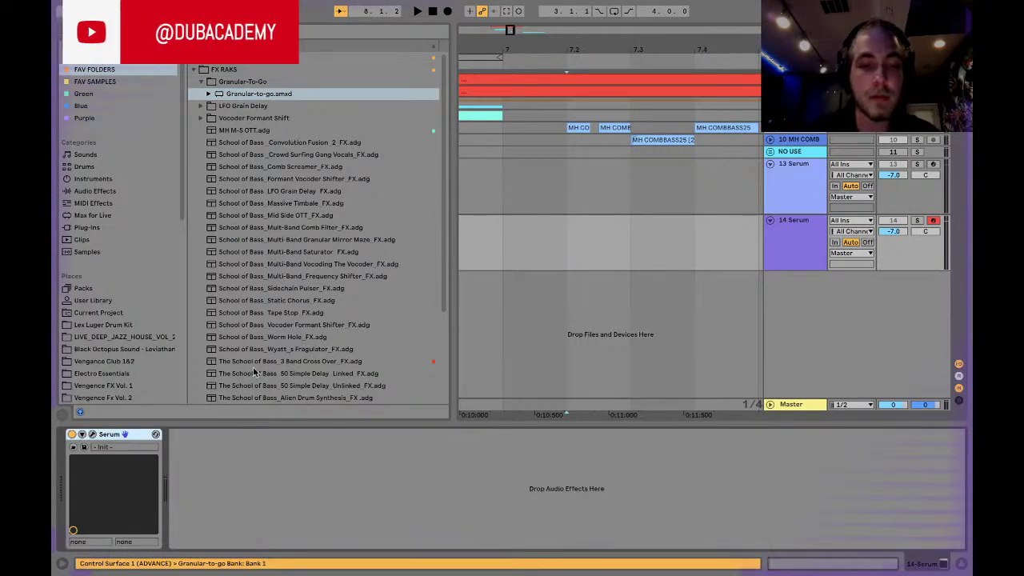
pyautogui.click(201, 107)
pyautogui.moveTo(247, 106)
pyautogui.mouseDown()
pyautogui.moveTo(268, 258)
pyautogui.moveTo(251, 497)
pyautogui.mouseUp()
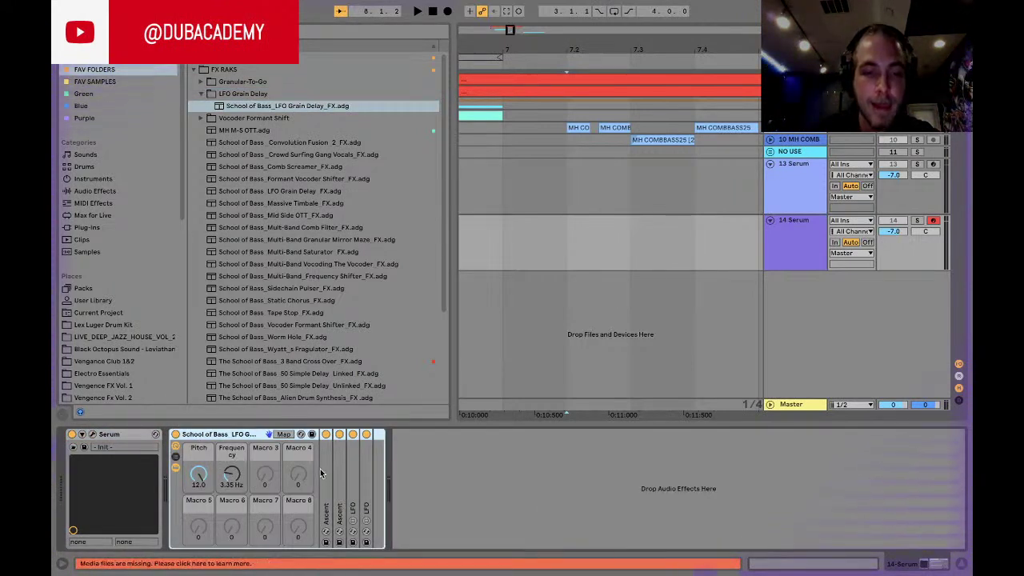
pyautogui.press('Delete')
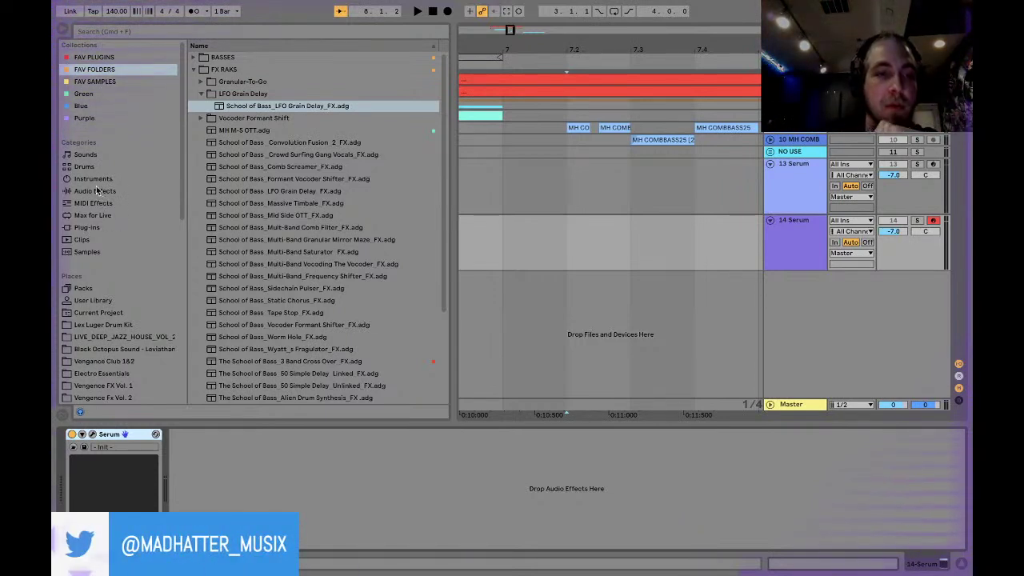
# Step: Replace Serum on track 14 with the Granulator II instrument from the Max for Live Max Instrument collection
pyautogui.click(93, 216)
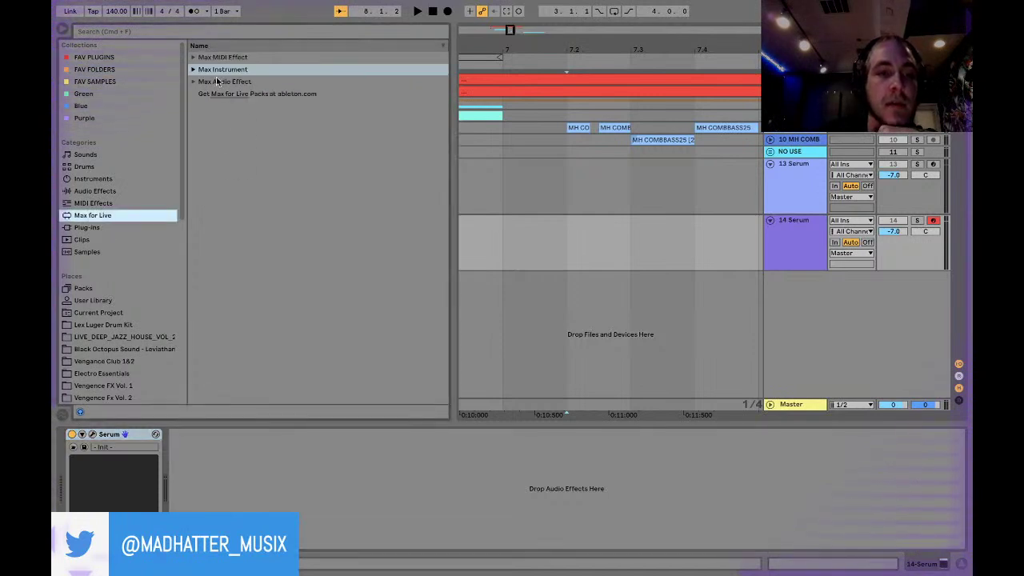
pyautogui.click(193, 71)
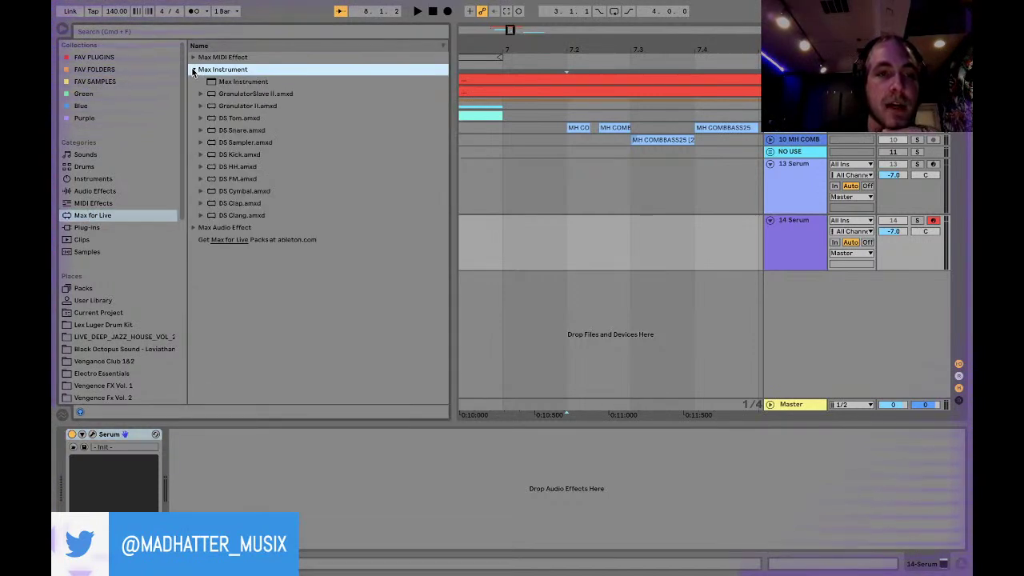
pyautogui.click(253, 107)
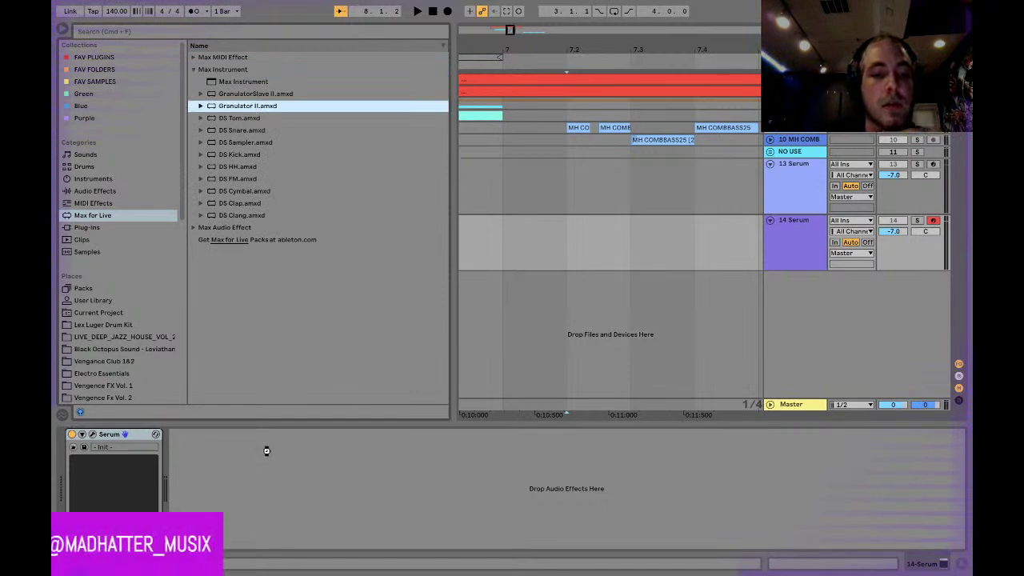
pyautogui.moveTo(263, 457); pyautogui.dragTo(261, 453)
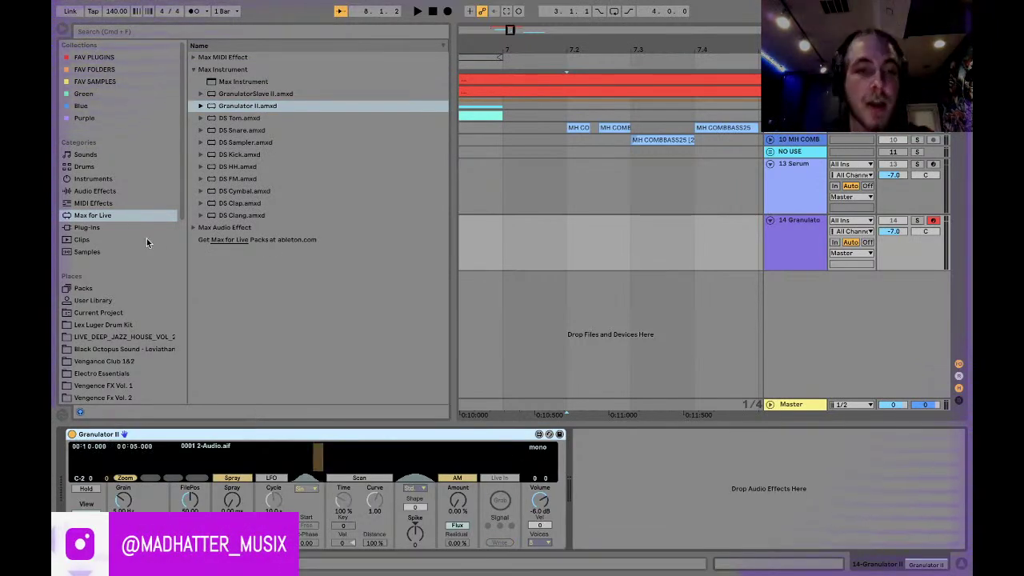
# Step: Look through the Audio Effects list, return to the favourite folders and collapse FX RAKS
pyautogui.click(103, 192)
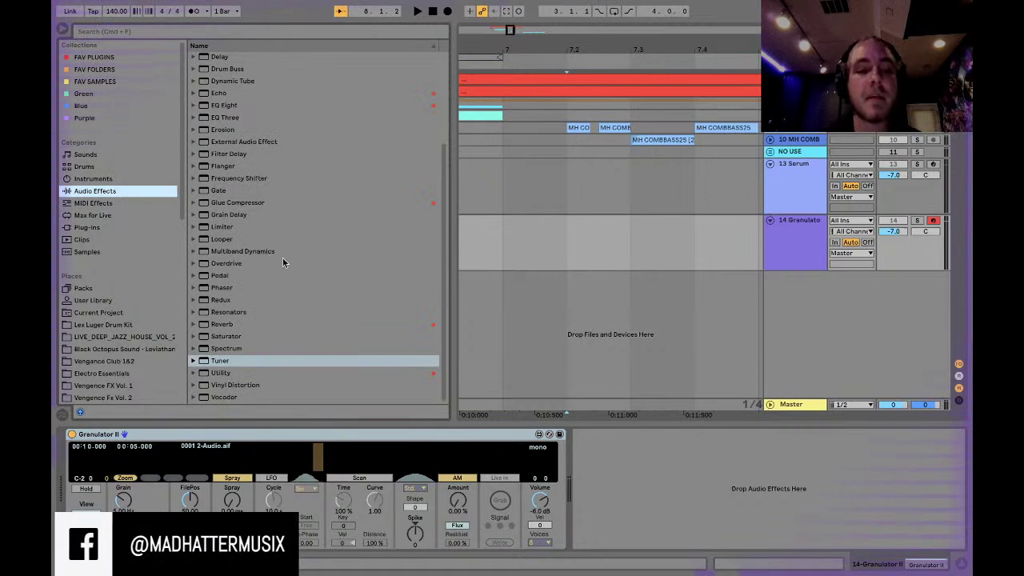
pyautogui.click(112, 69)
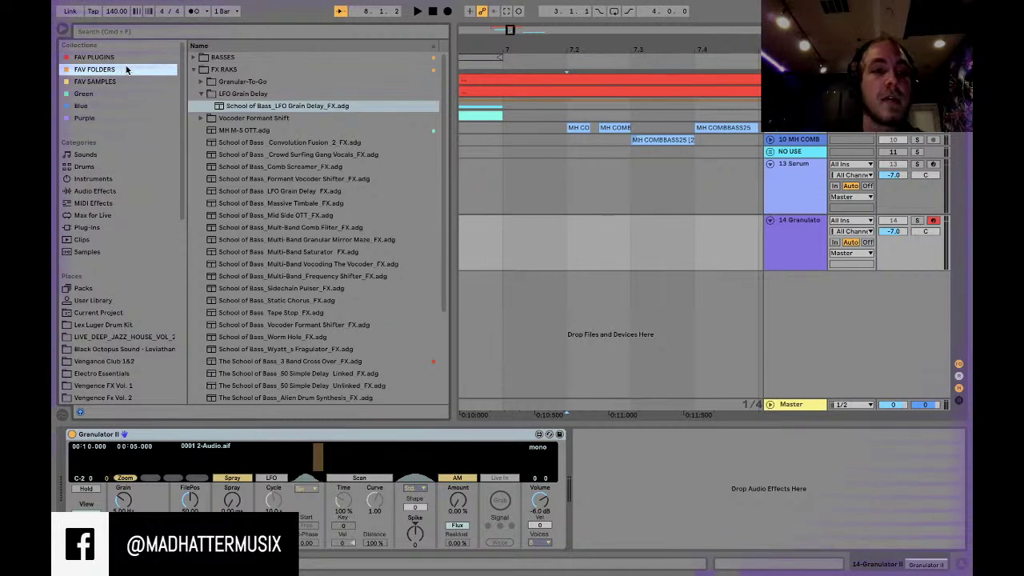
pyautogui.click(195, 71)
# Step: Load "Madhatter! - Off With Their Heads v3.066.wav" from the Desktop's FINISHED/WAV folder into Granulator II
pyautogui.scroll(-15, 120, 240)
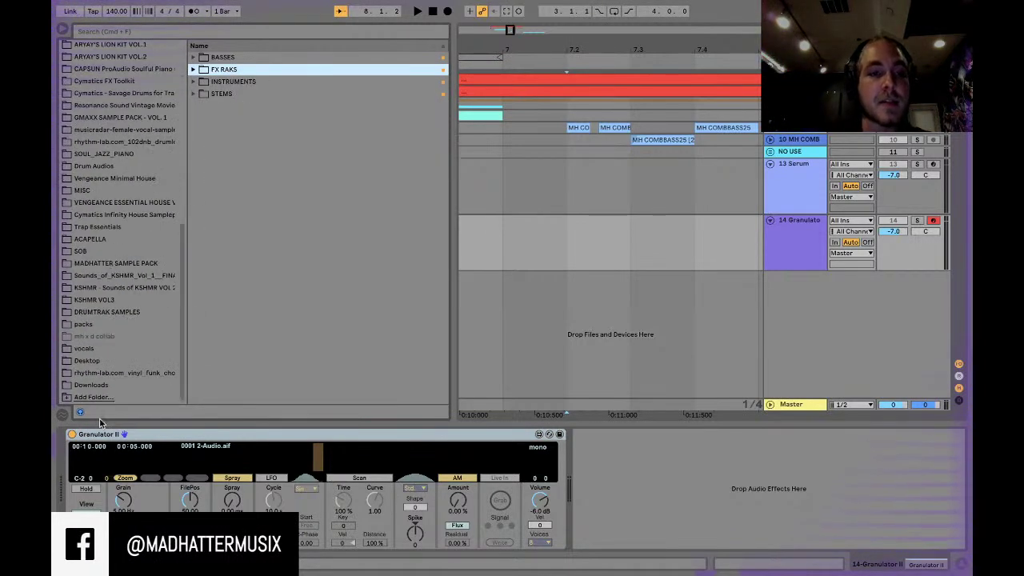
pyautogui.click(97, 362)
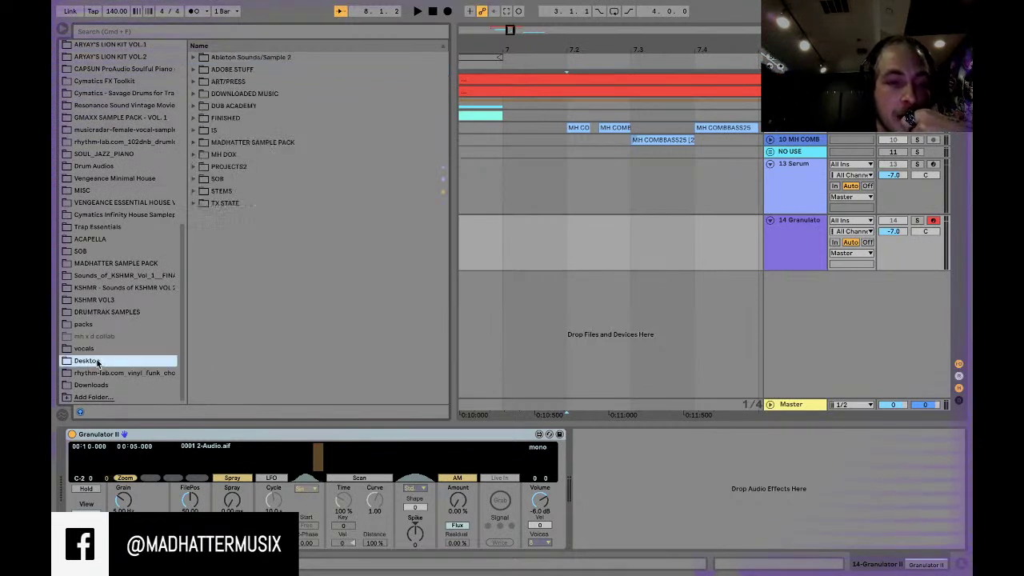
pyautogui.click(195, 118)
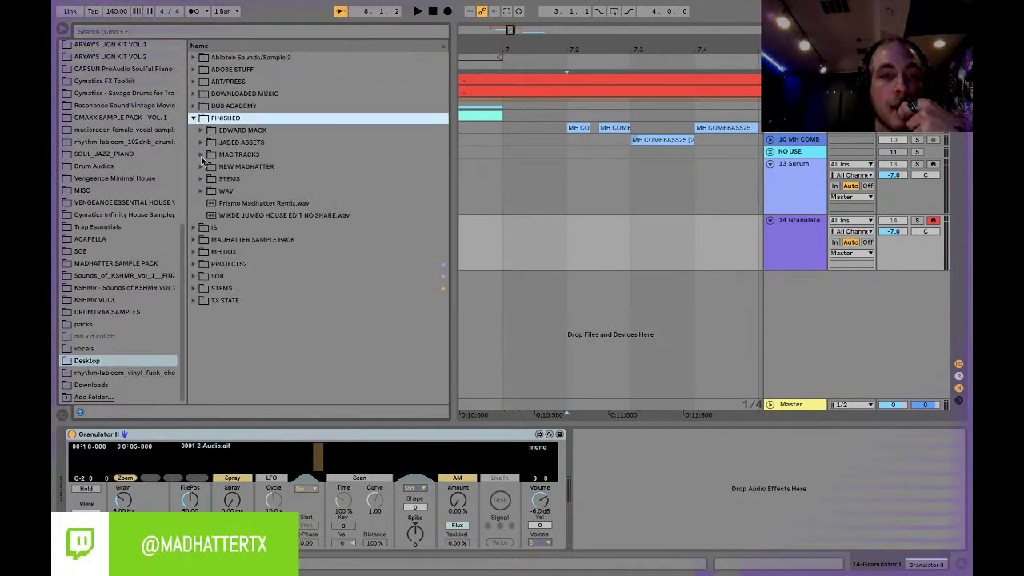
pyautogui.click(202, 192)
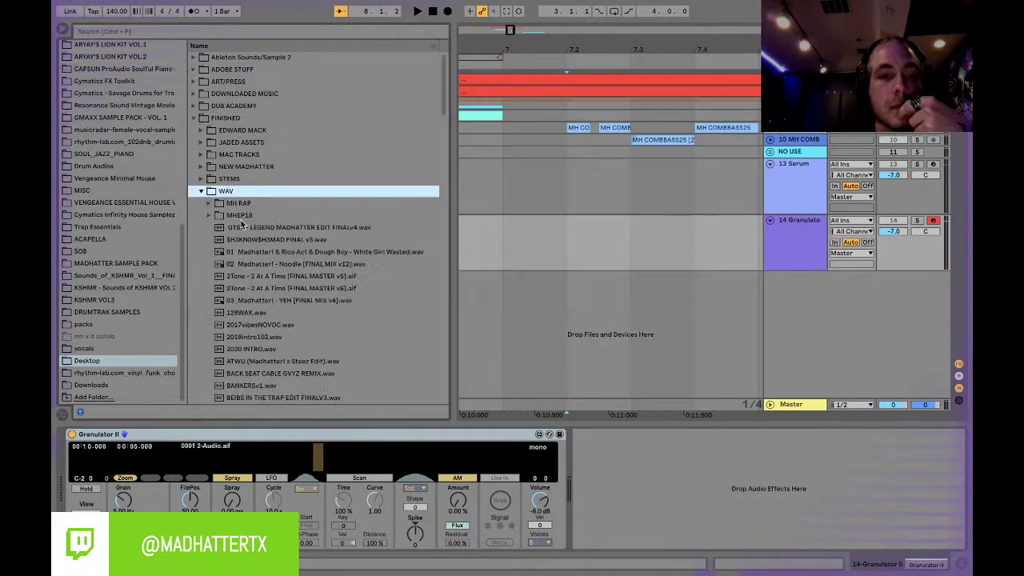
pyautogui.scroll(-10, 254, 248)
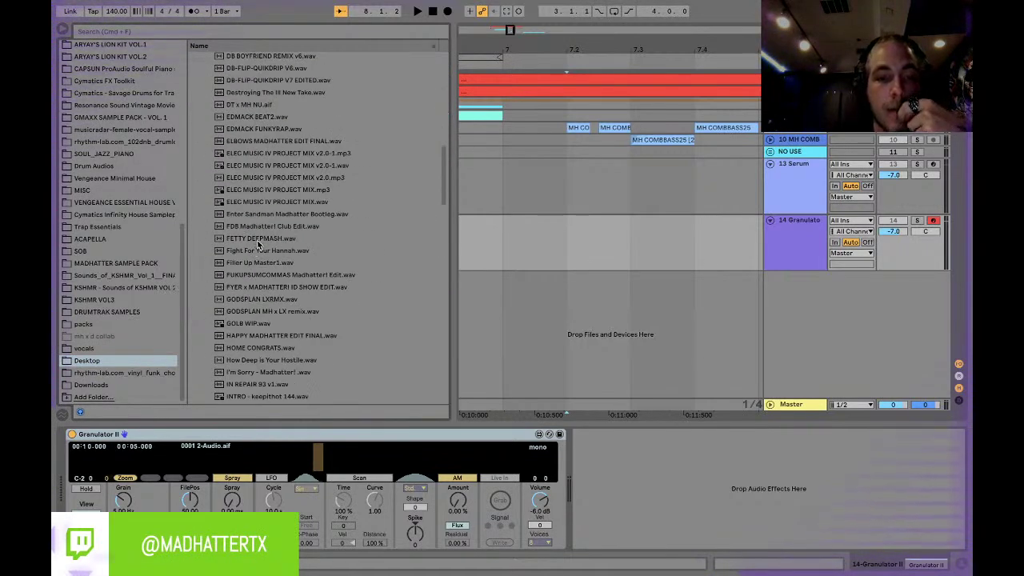
pyautogui.scroll(-10, 265, 170)
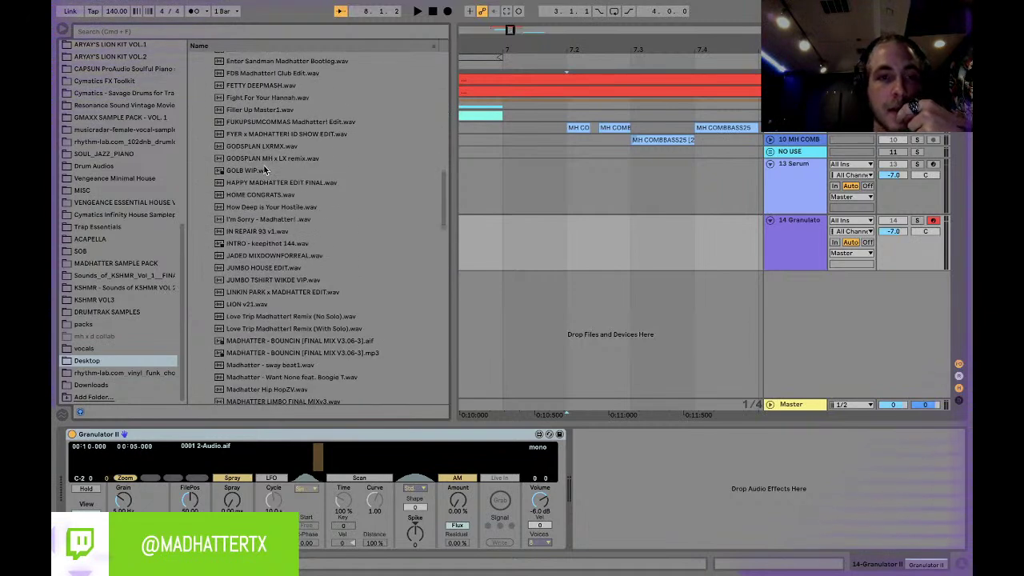
pyautogui.scroll(-3, 265, 171)
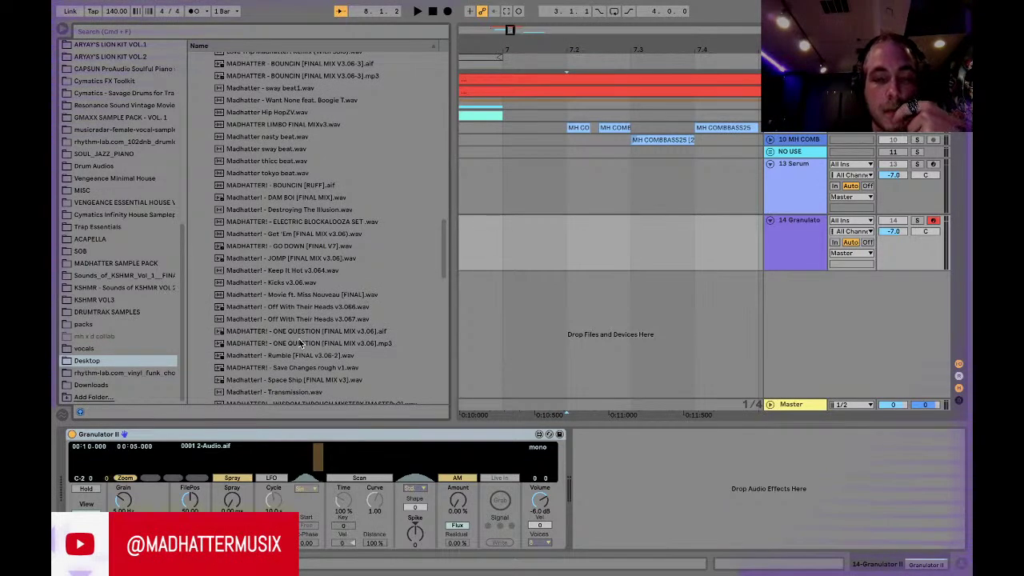
pyautogui.scroll(-3, 308, 360)
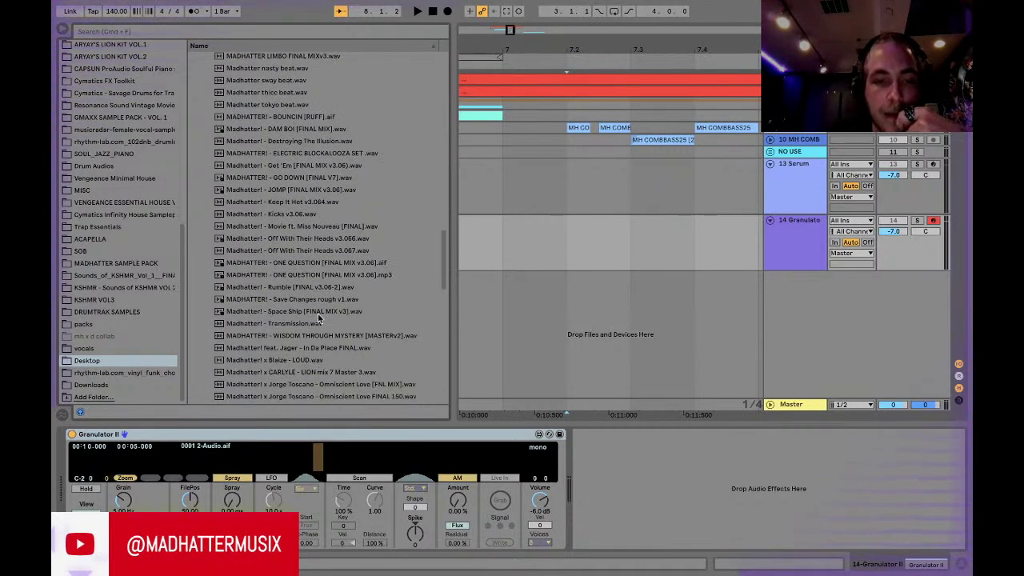
pyautogui.click(303, 238)
pyautogui.moveTo(186, 487); pyautogui.dragTo(193, 458)
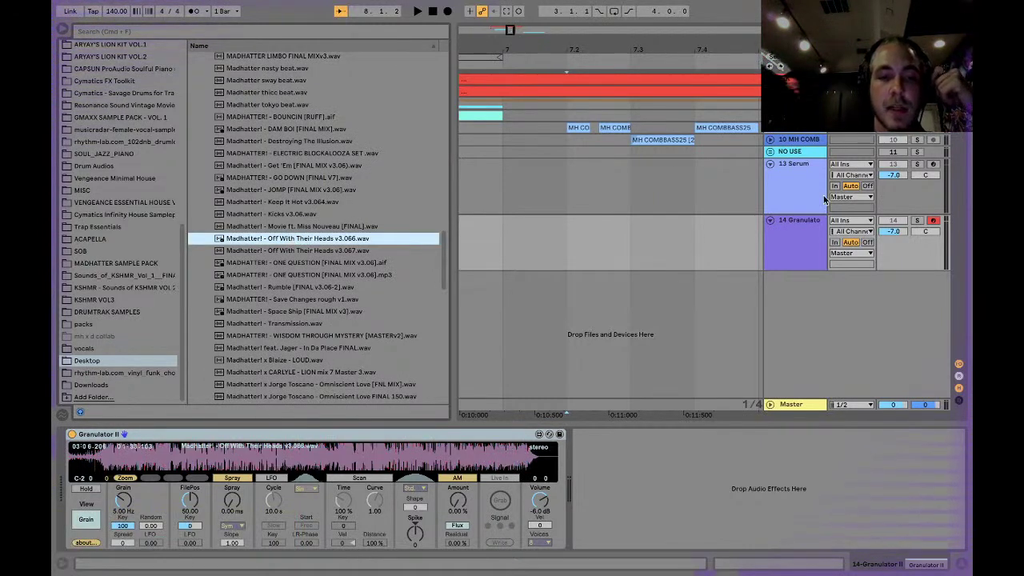
# Step: Solo the Granulator II track and audition the loaded sample with notes in different octaves
pyautogui.click(917, 221)
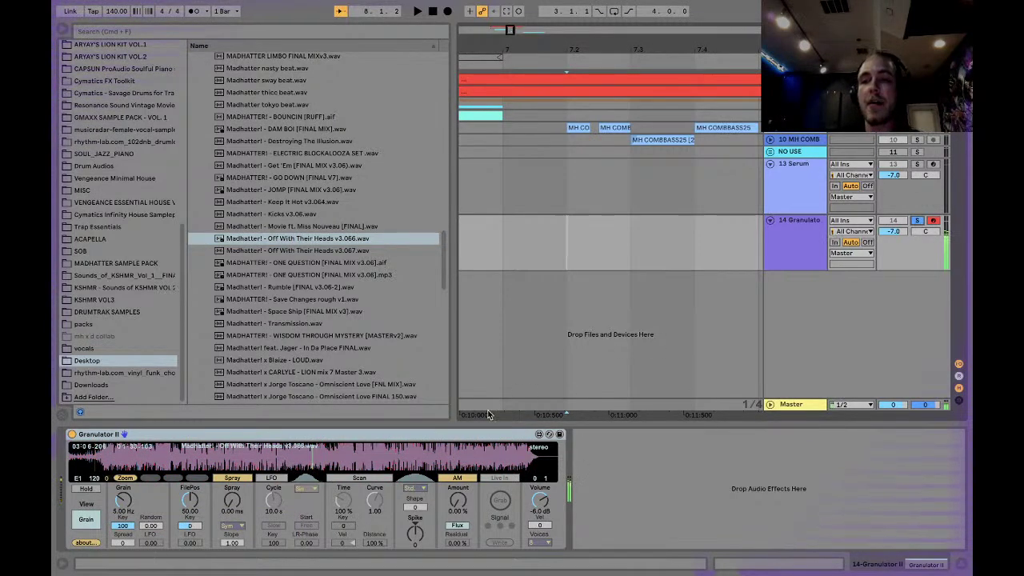
pyautogui.press('z')
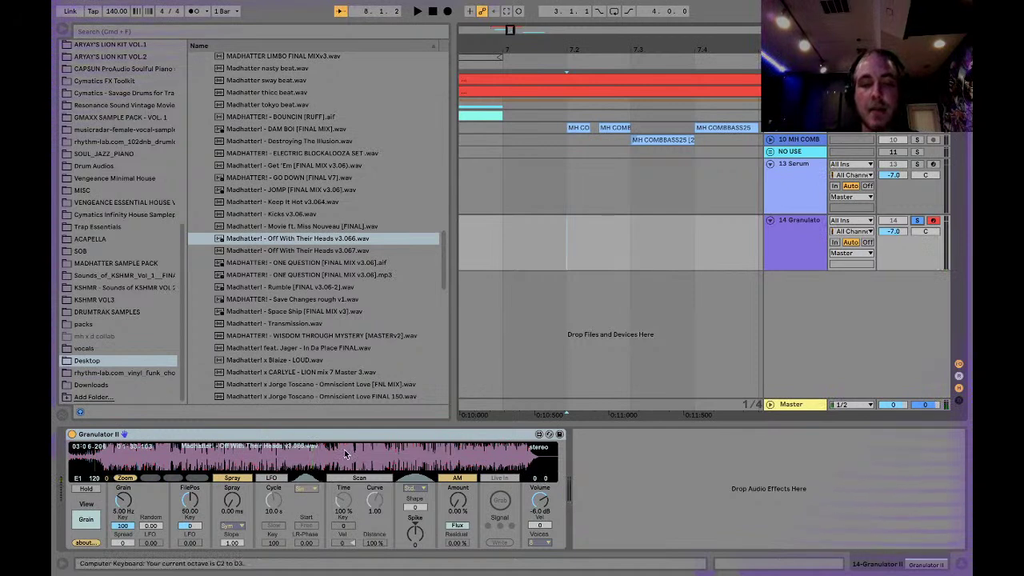
pyautogui.press('x')
pyautogui.press('a')
pyautogui.press('x')
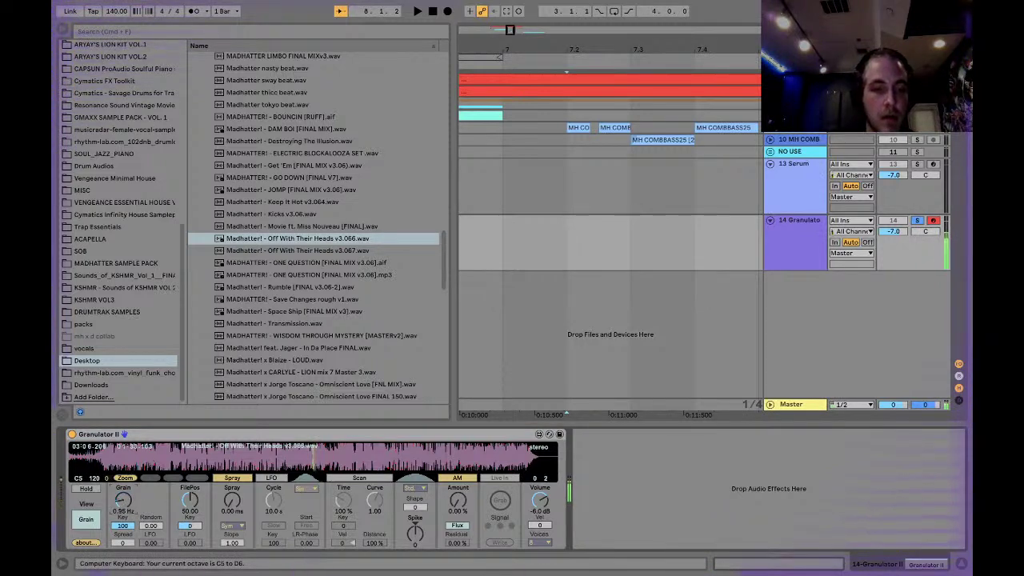
# Step: Play the sample an octave lower while setting Granulator II's Grain to 0.25 Hz and FilePos to 36.61
pyautogui.press('z')
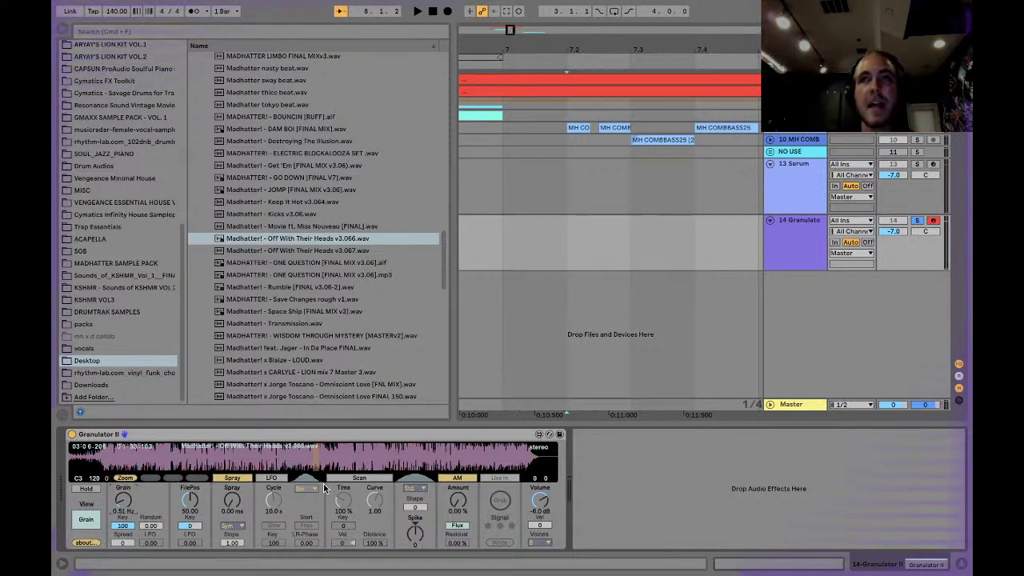
pyautogui.press('s')
pyautogui.moveTo(189, 499); pyautogui.dragTo(188, 512)
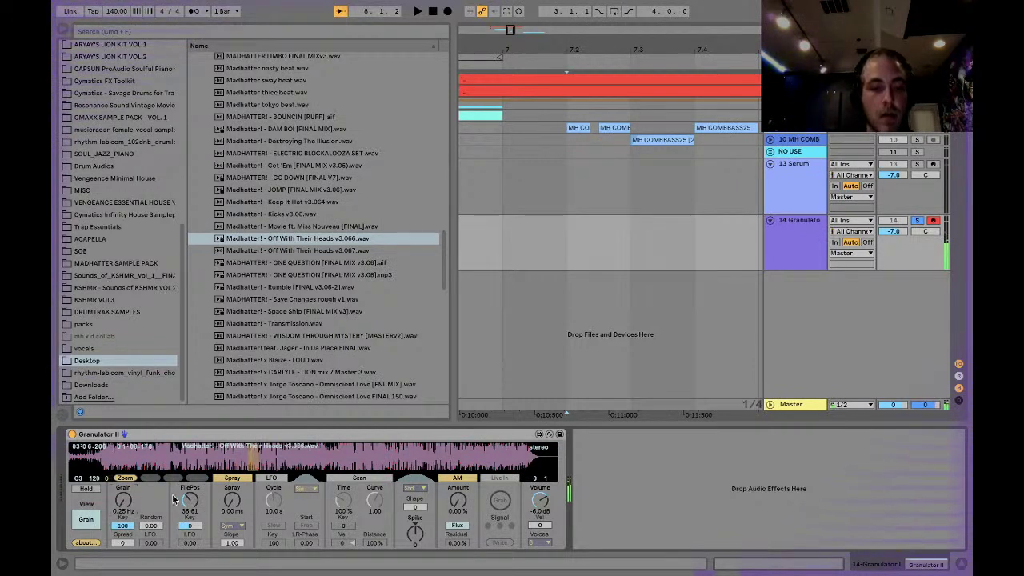
# Step: Turn on Scan in Granulator II and raise its Time to about 3476 % while playing notes an octave lower
pyautogui.click(357, 479)
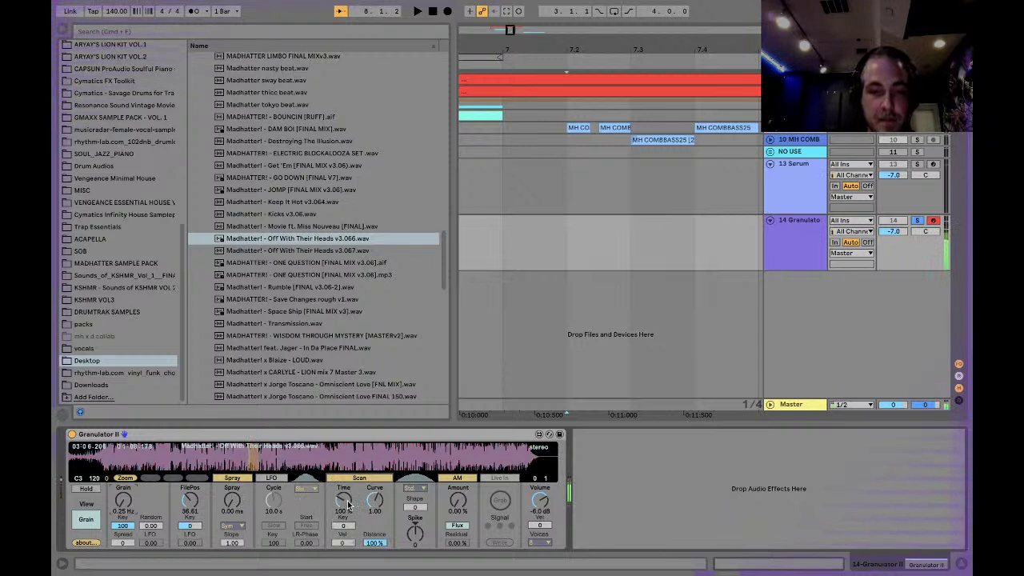
pyautogui.click(344, 500)
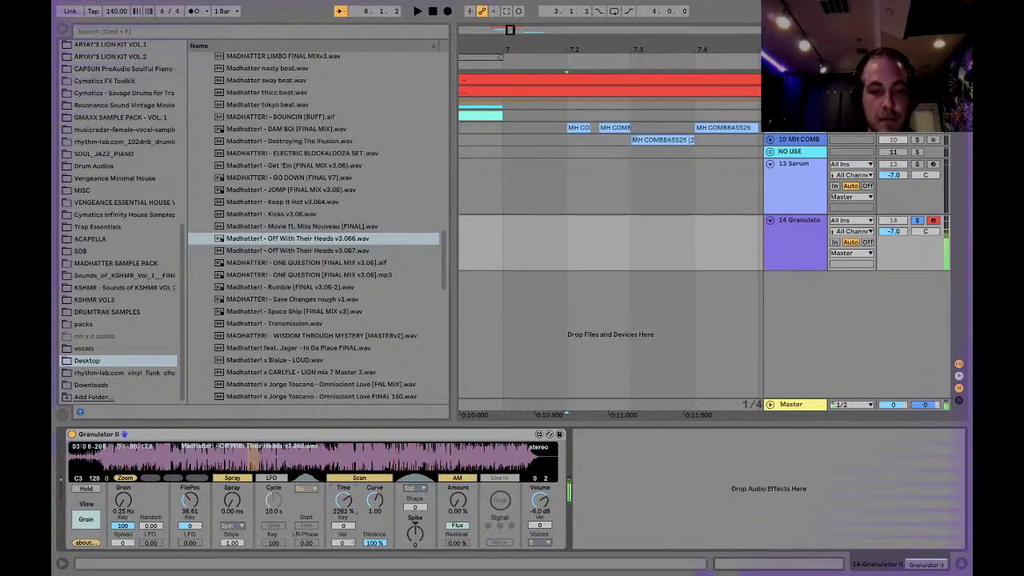
pyautogui.press('x')
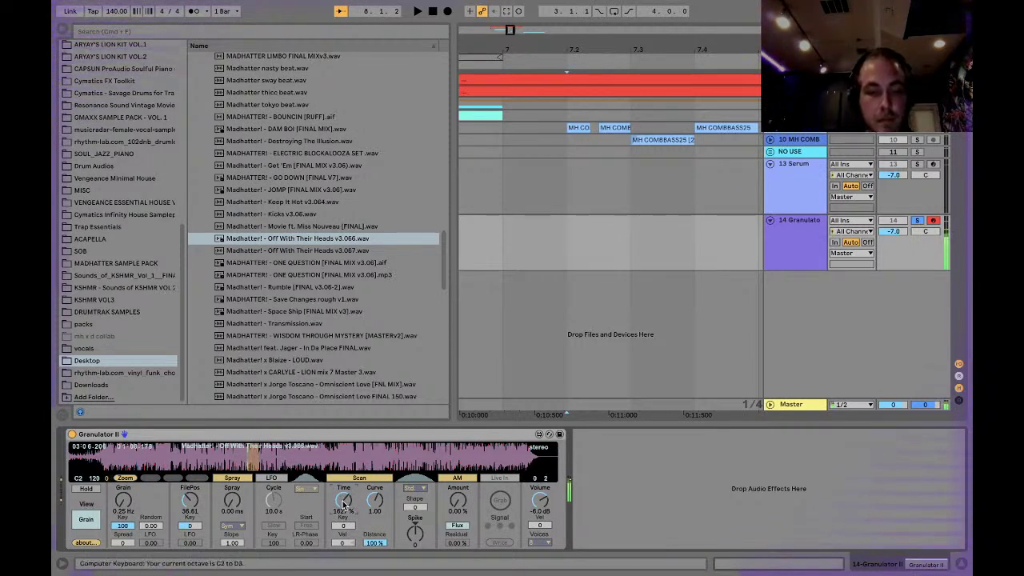
pyautogui.moveTo(344, 500); pyautogui.dragTo(344, 495)
# Step: Set Granulator II's Grain to 53.5 Hz and adjust the Scan Time to 3070 %
pyautogui.moveTo(123, 501); pyautogui.dragTo(123, 488)
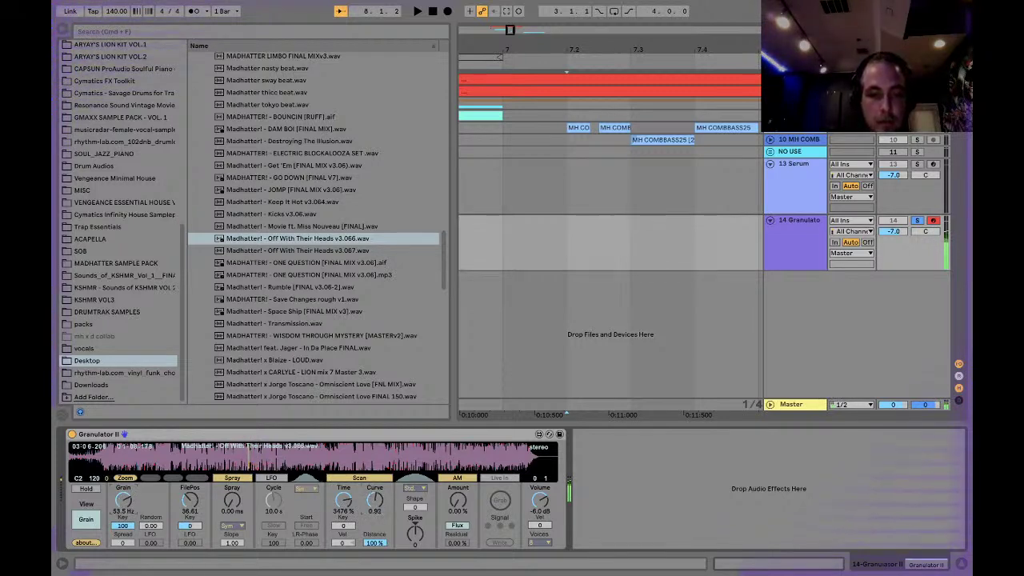
pyautogui.moveTo(347, 506); pyautogui.dragTo(346, 494)
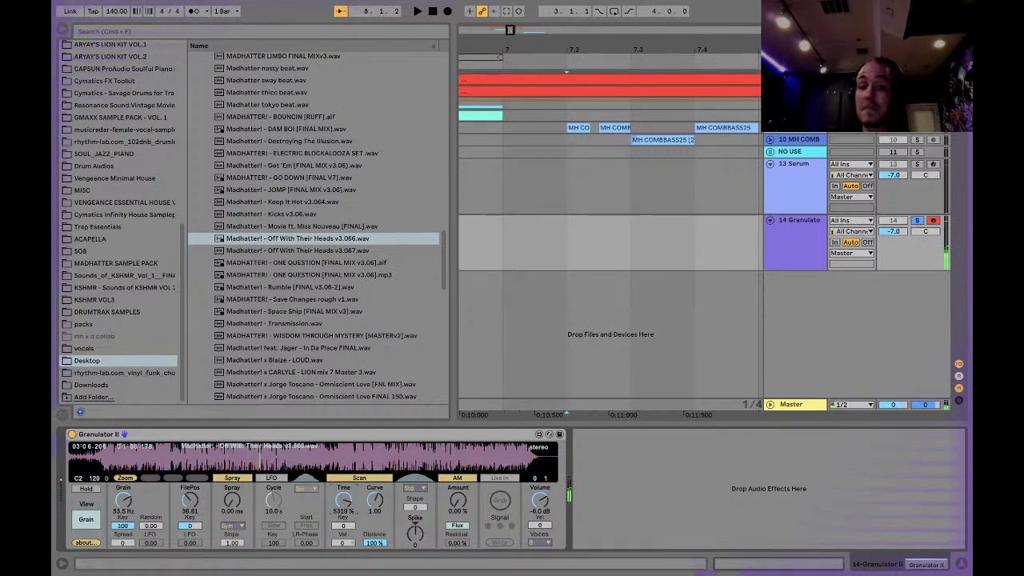
pyautogui.moveTo(344, 501); pyautogui.dragTo(343, 512)
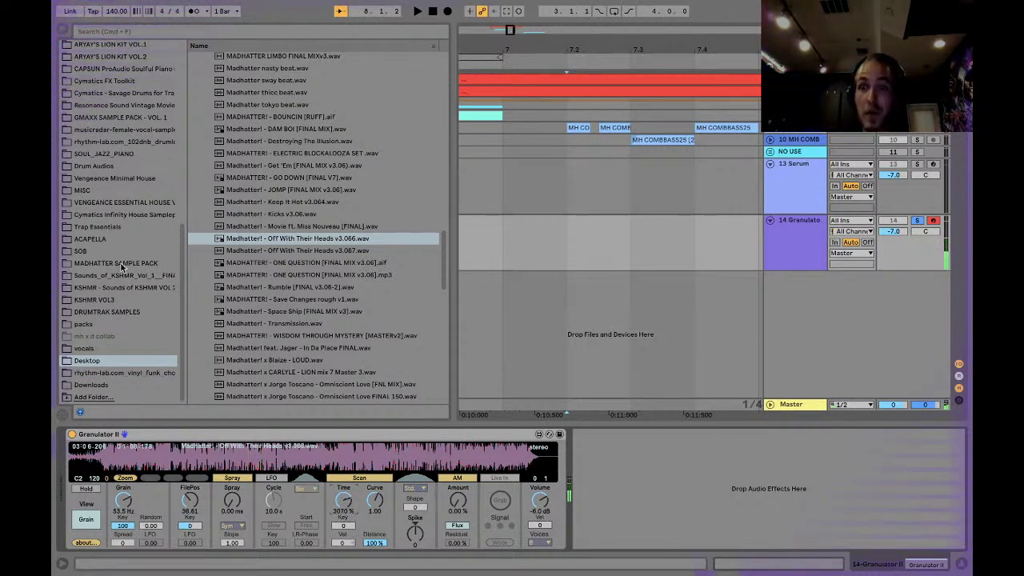
# Step: Turn on FM on Granulator II's Filter page and group the device into an Instrument Rack
pyautogui.click(85, 521)
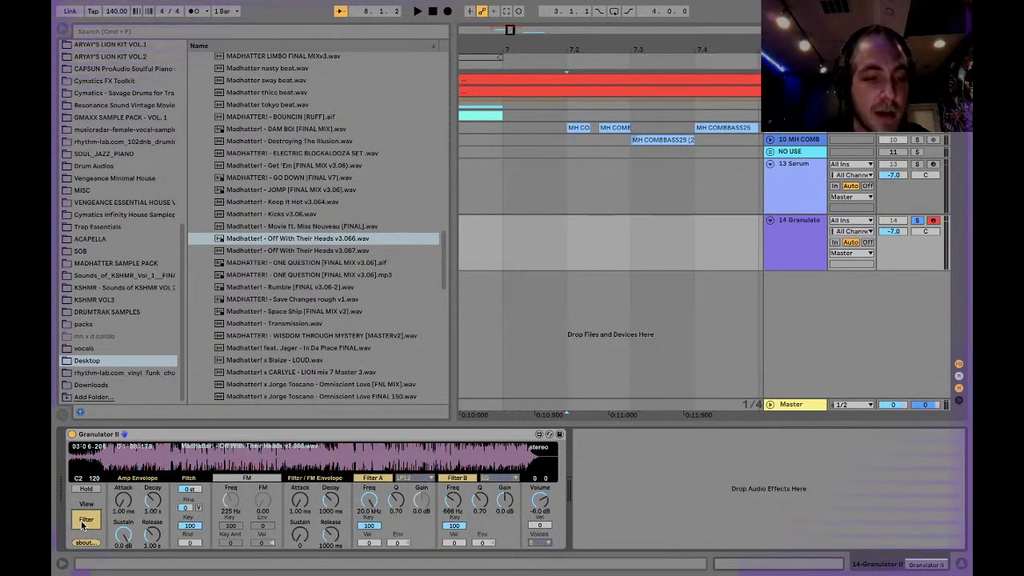
pyautogui.click(237, 480)
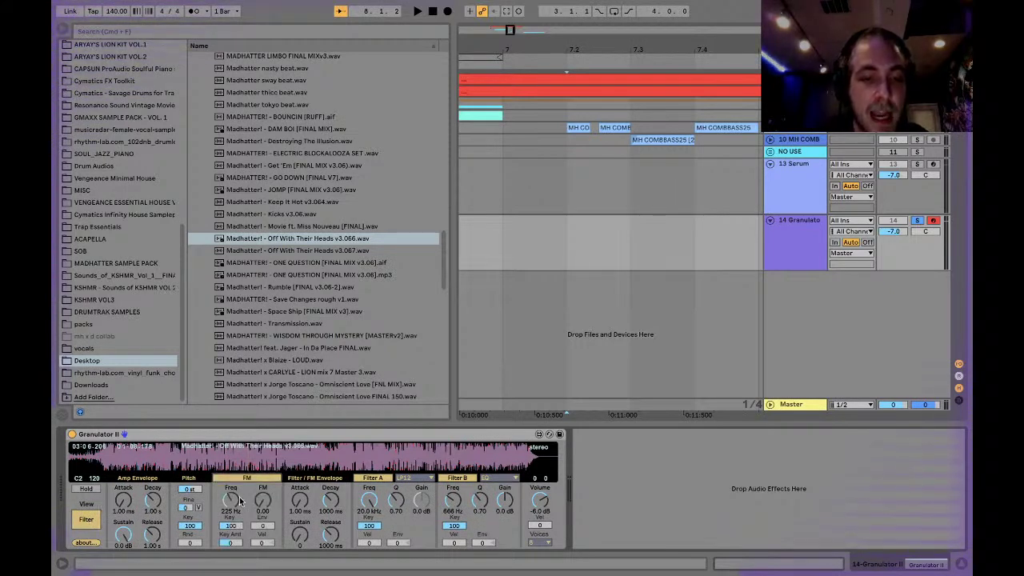
pyautogui.click(96, 437)
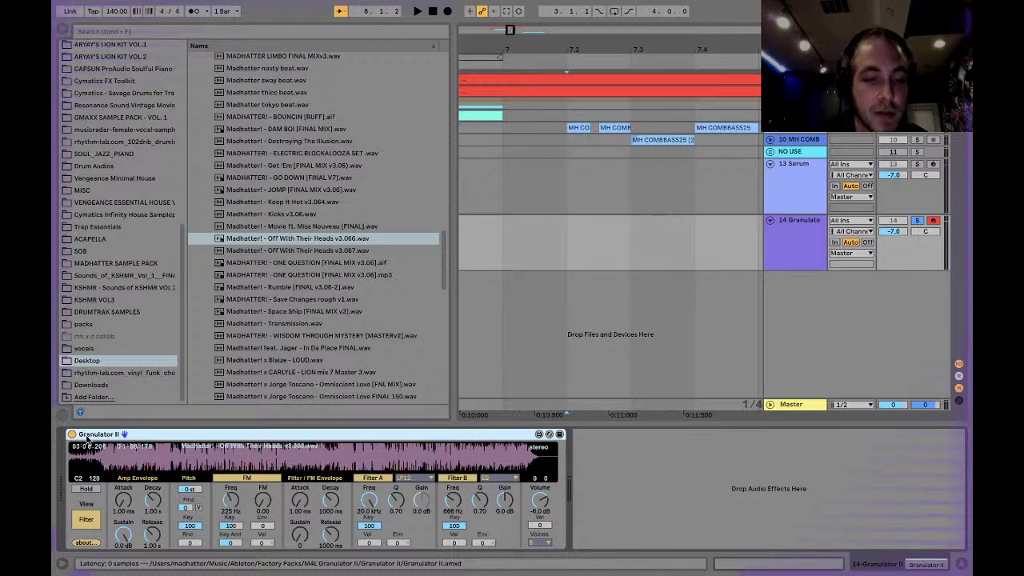
pyautogui.press('super+g')
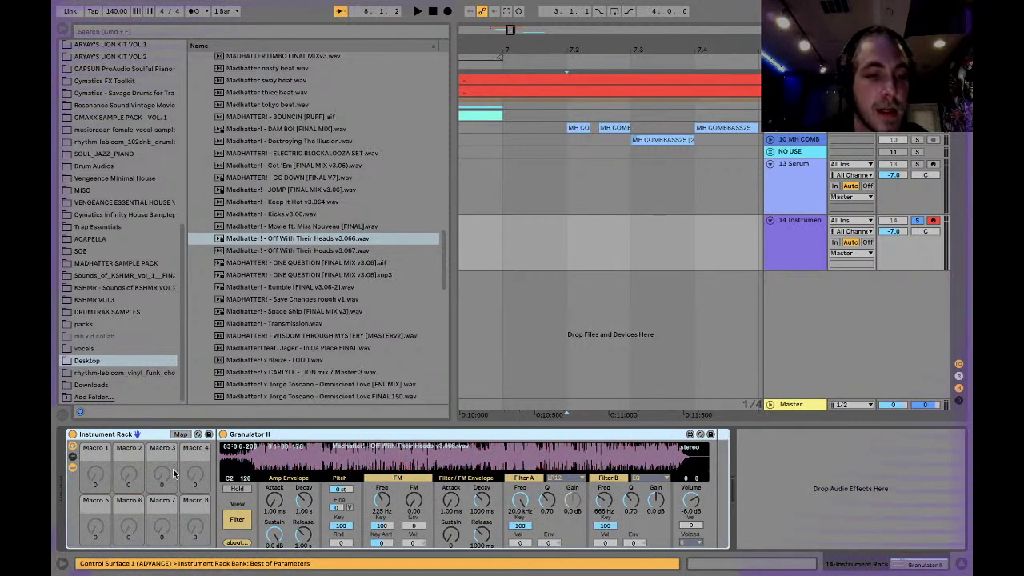
pyautogui.rightClick(95, 472)
pyautogui.click(95, 472)
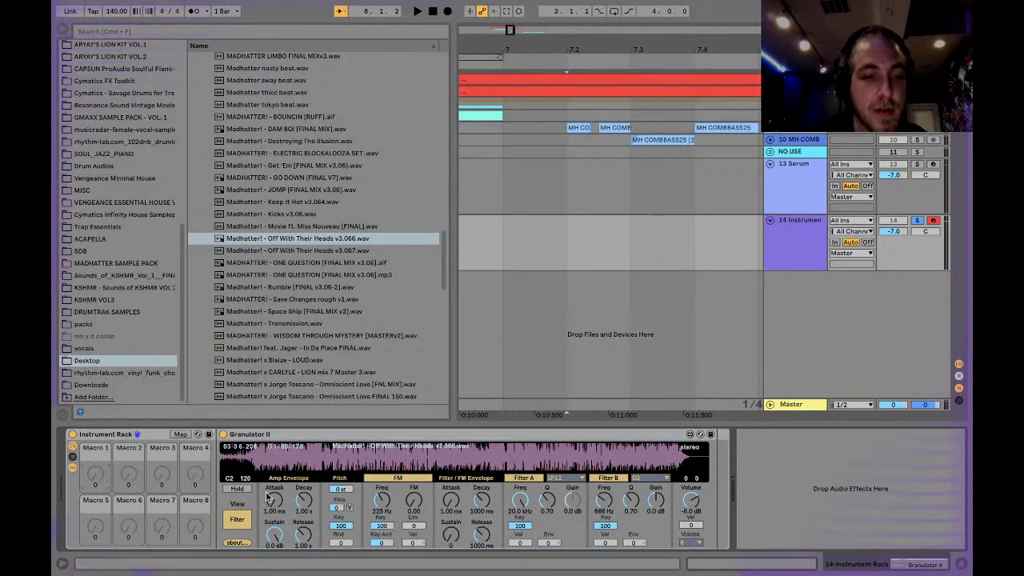
# Step: Test the FM amount while playing a note, map it to Macro 1 and set that macro to 0.00
pyautogui.press('d')
pyautogui.moveTo(415, 506); pyautogui.dragTo(415, 484)
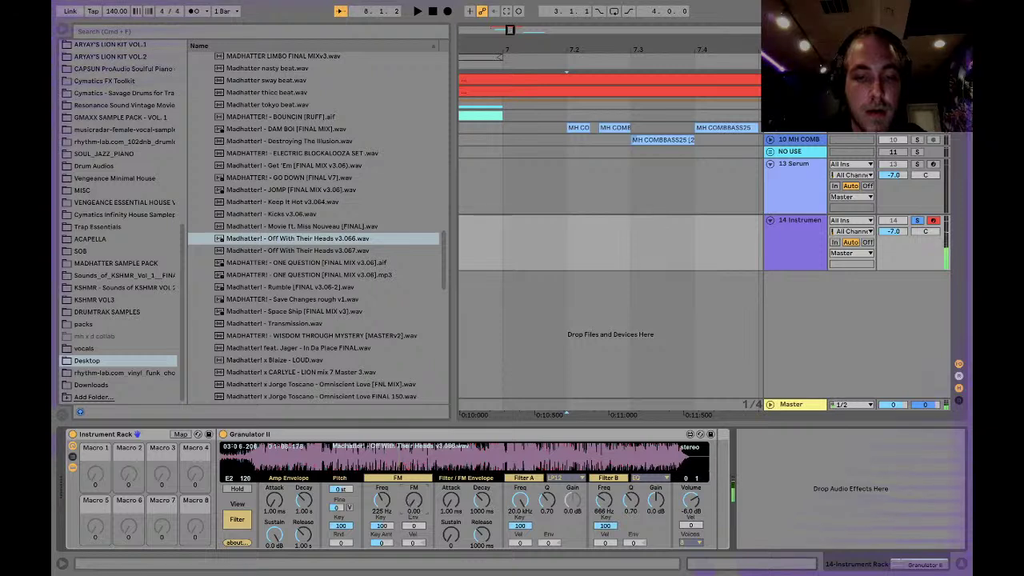
pyautogui.rightClick(413, 500)
pyautogui.click(424, 398)
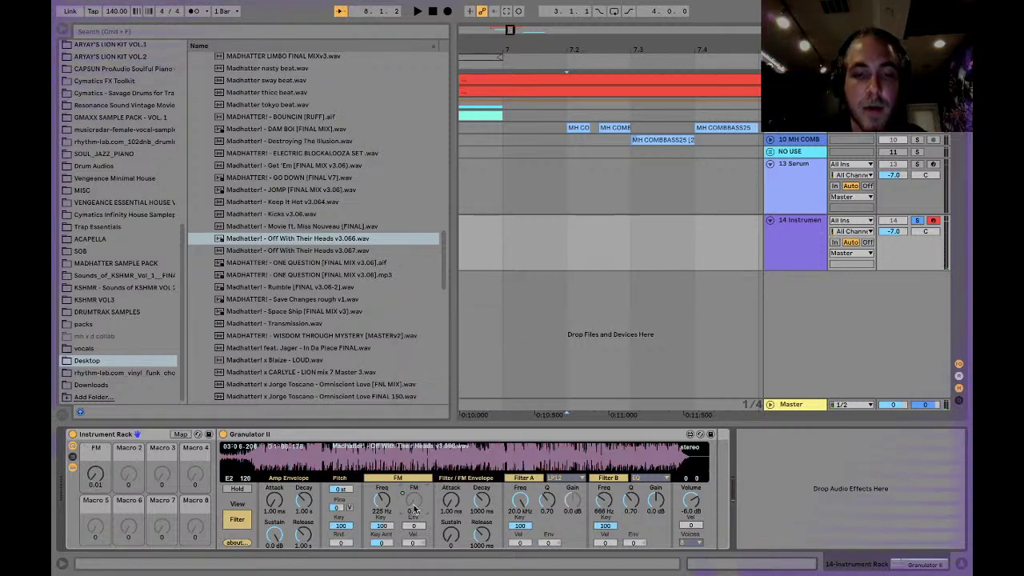
pyautogui.moveTo(95, 474)
pyautogui.mouseDown()
pyautogui.moveTo(95, 438)
pyautogui.moveTo(95, 476)
pyautogui.mouseUp()
# Step: On the Grain page, set Grain to 62.9 Hz, try Spray at about 78 ms and return it to 0.00 ms
pyautogui.click(237, 521)
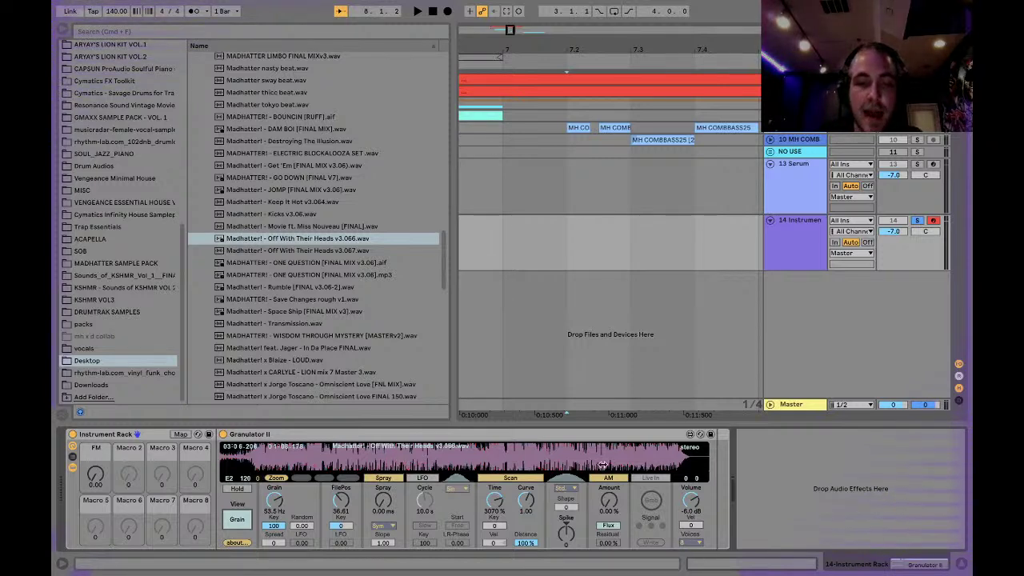
pyautogui.moveTo(275, 501); pyautogui.dragTo(275, 529)
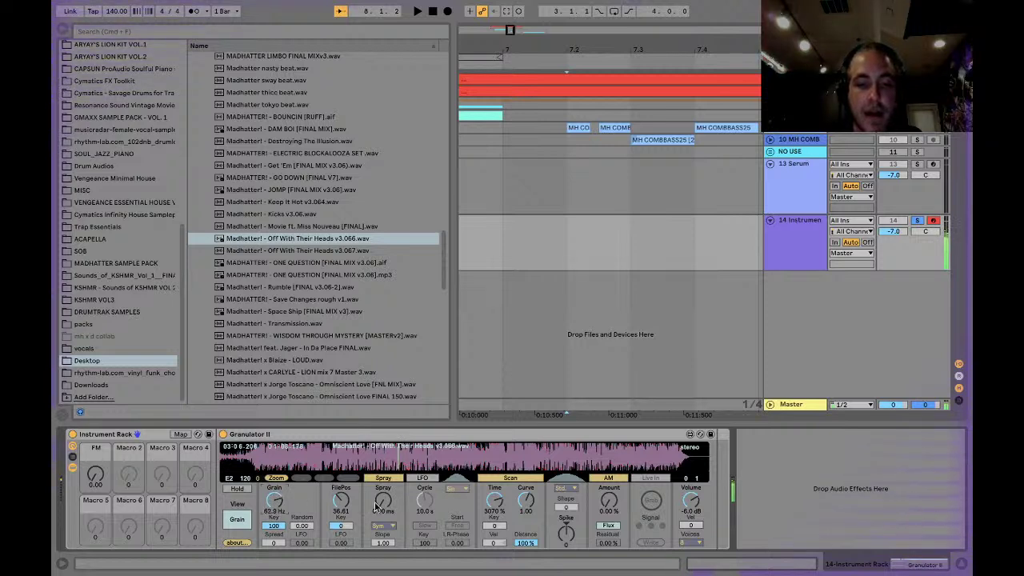
pyautogui.moveTo(384, 500)
pyautogui.mouseDown()
pyautogui.moveTo(383, 476)
pyautogui.moveTo(385, 544)
pyautogui.mouseUp()
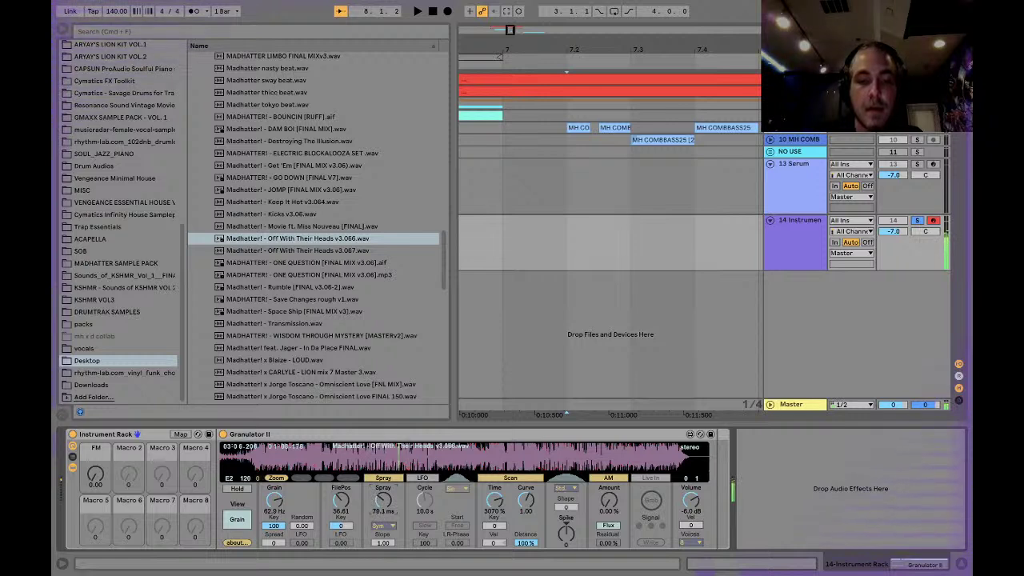
pyautogui.rightClick(386, 504)
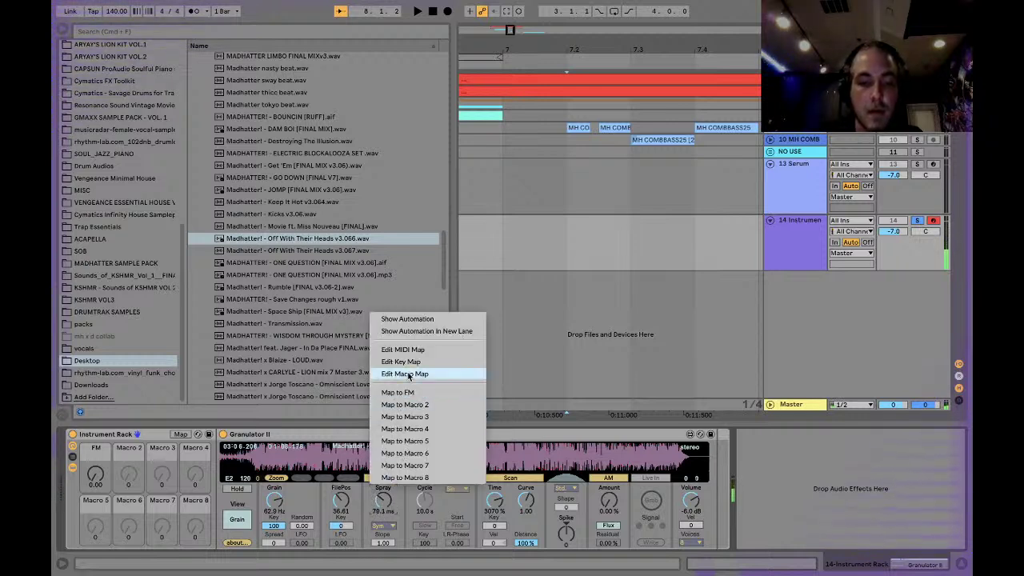
pyautogui.click(381, 499)
pyautogui.moveTo(381, 501); pyautogui.dragTo(383, 510)
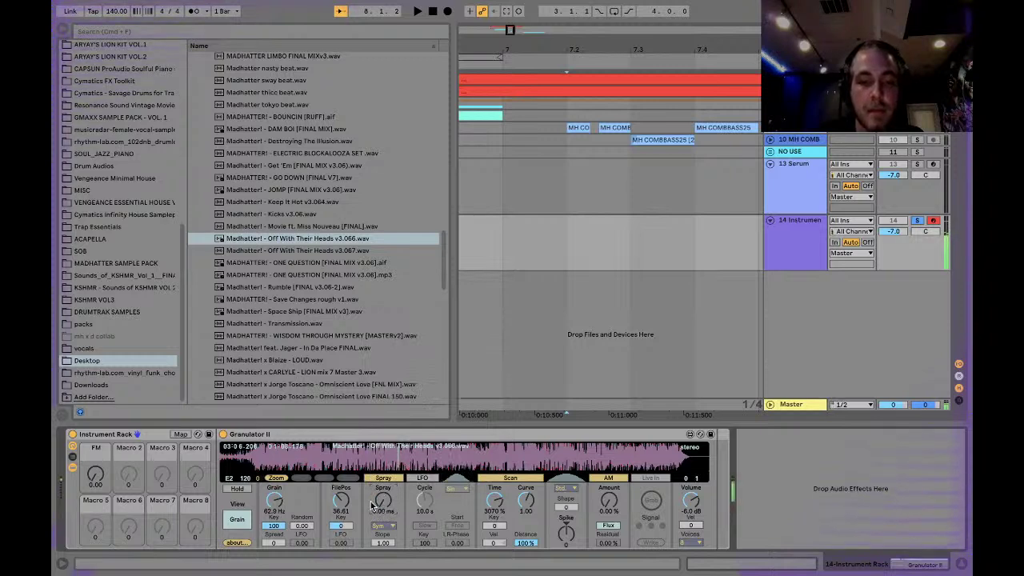
# Step: Map Granulator II's Spray, Grain and FilePos to Macros 2, 3 and 4 of the Instrument Rack
pyautogui.rightClick(389, 515)
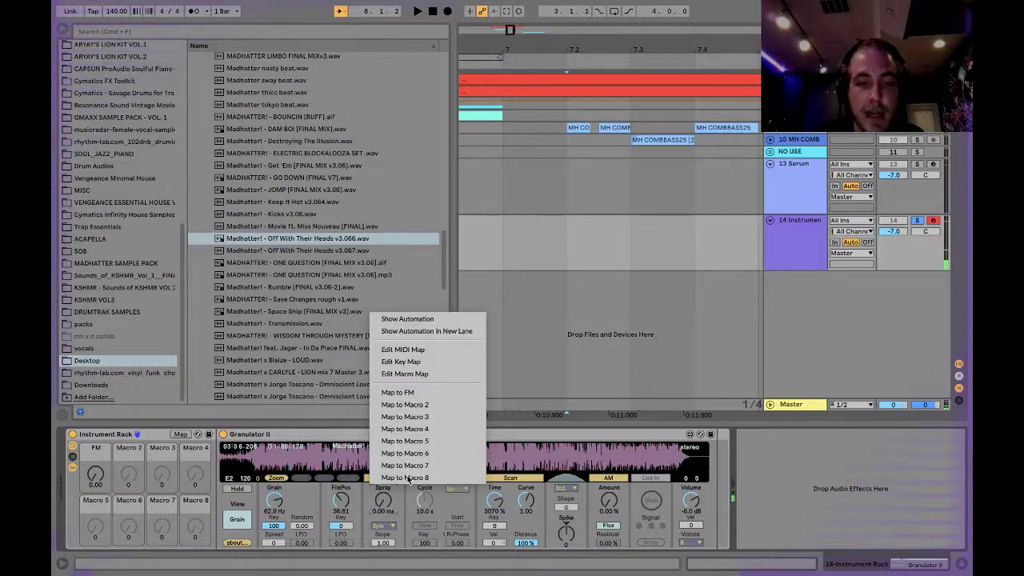
pyautogui.click(404, 402)
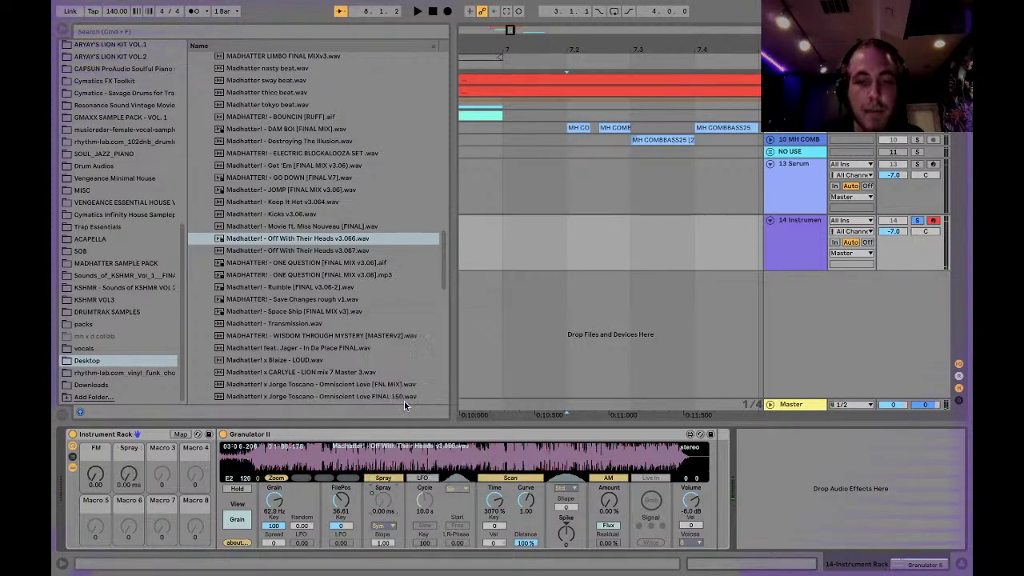
pyautogui.rightClick(276, 502)
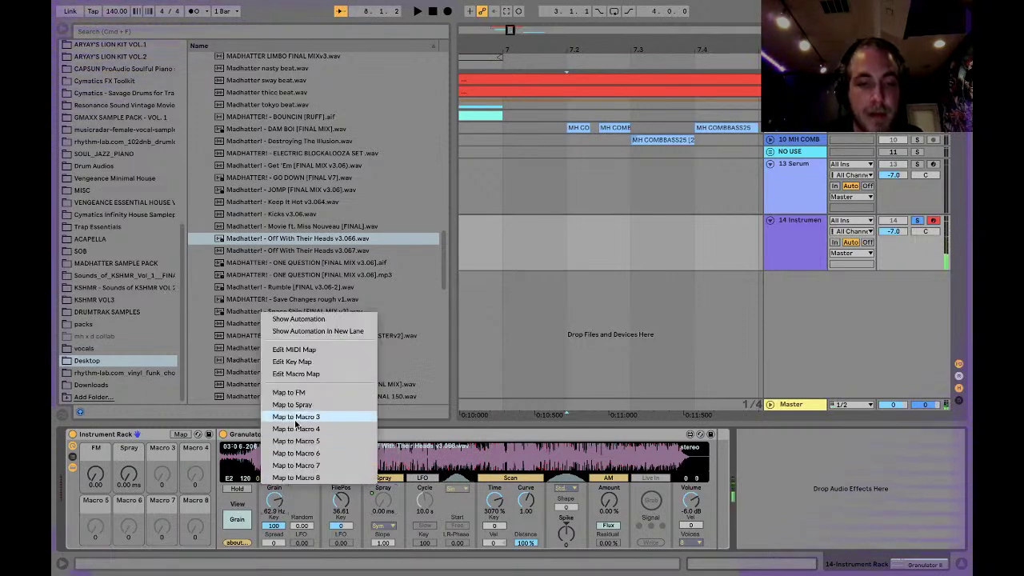
pyautogui.click(288, 421)
pyautogui.rightClick(338, 507)
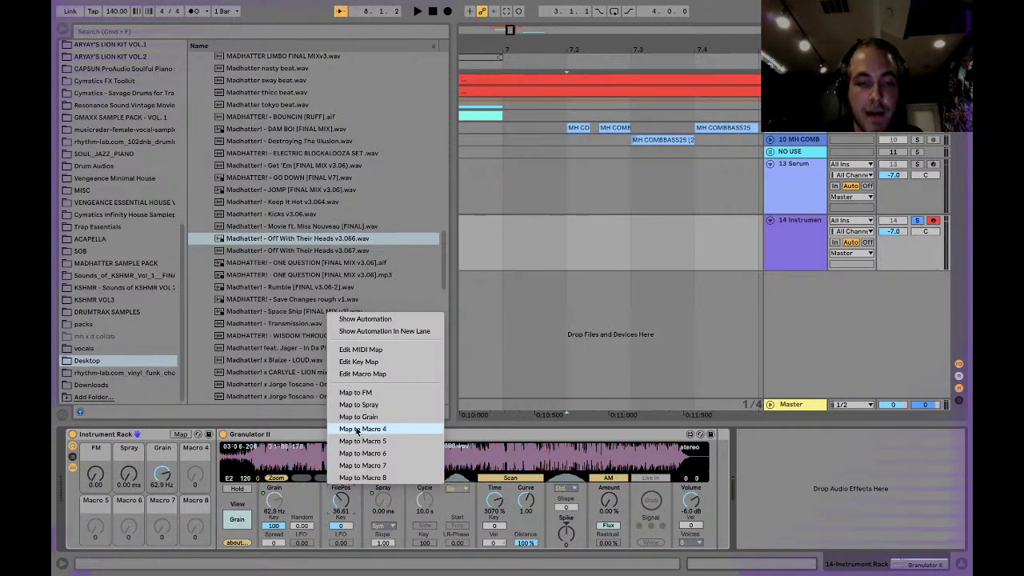
pyautogui.click(352, 424)
# Step: Raise the FM macro to 21.43 and map the FM Freq control on the Filter page to Macro 5
pyautogui.click(230, 521)
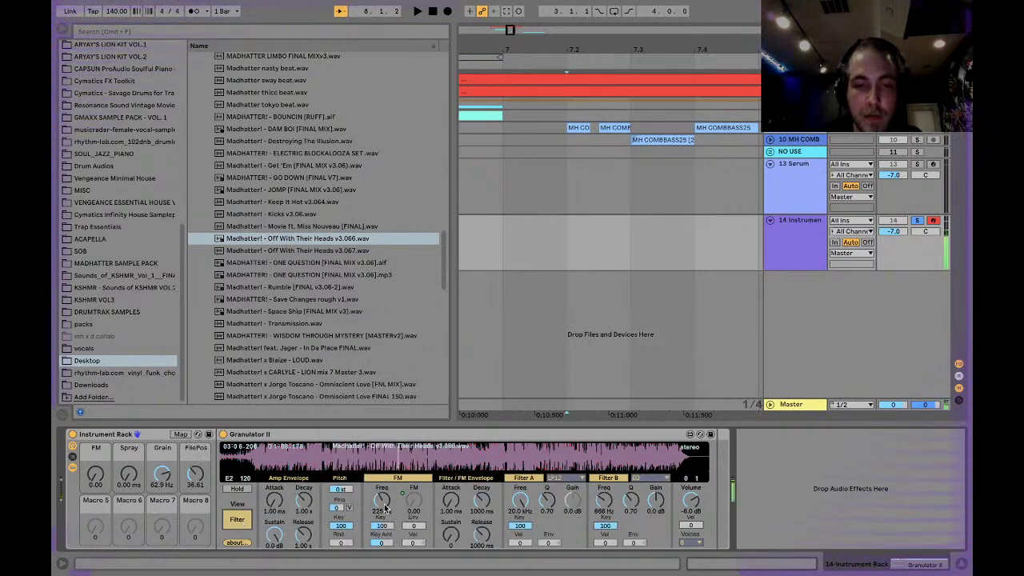
pyautogui.moveTo(96, 475); pyautogui.dragTo(96, 448)
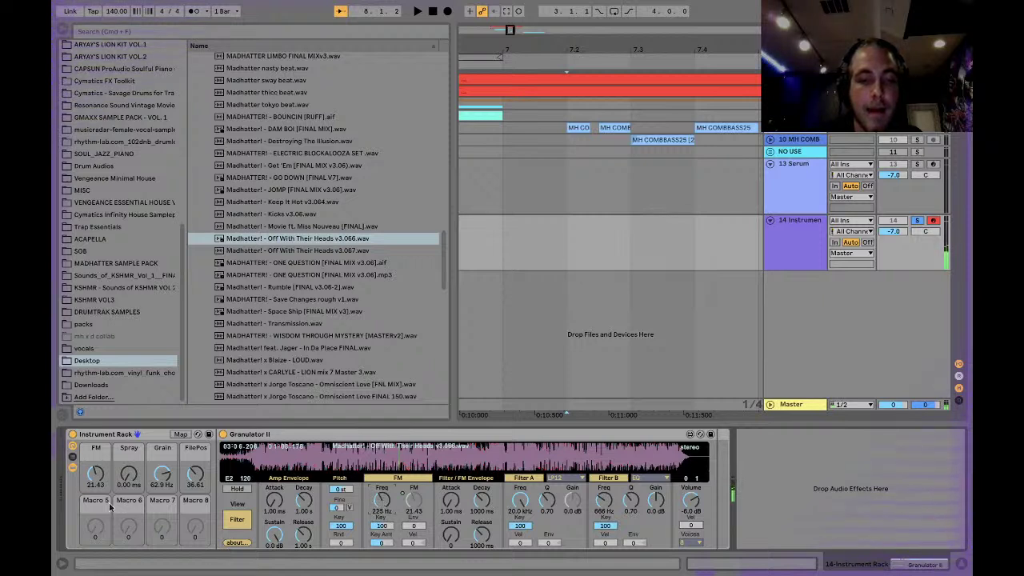
pyautogui.rightClick(381, 504)
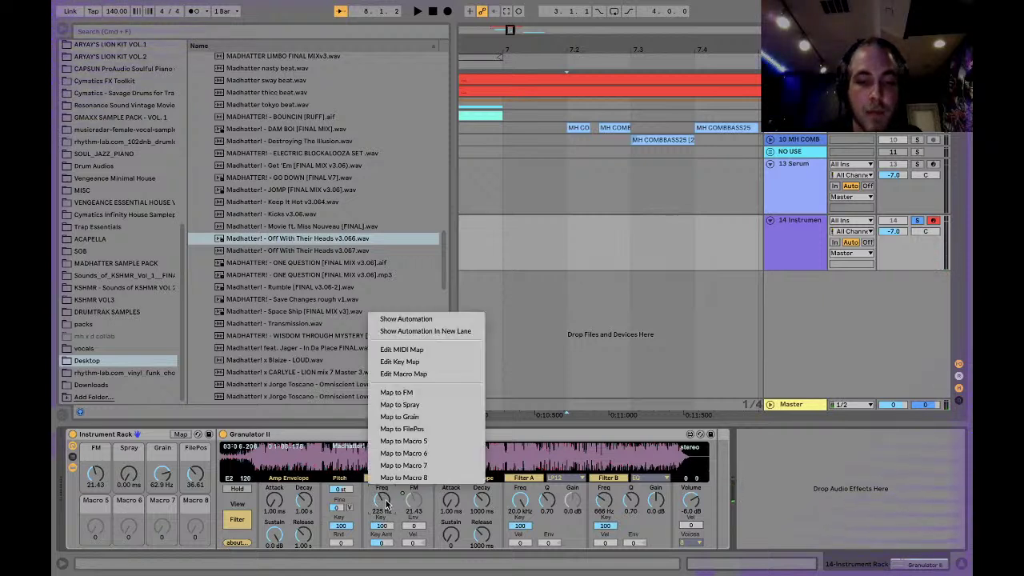
pyautogui.click(406, 445)
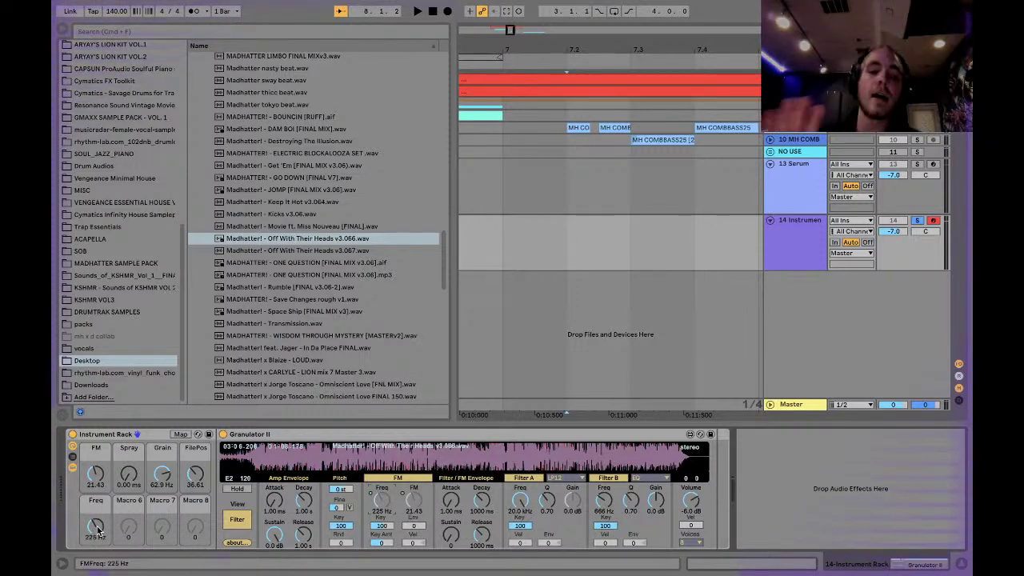
# Step: Sweep the FM and Freq macros while playing, ending with Freq at 2.00 Hz and FM at 0.06
pyautogui.moveTo(98, 531); pyautogui.dragTo(98, 569)
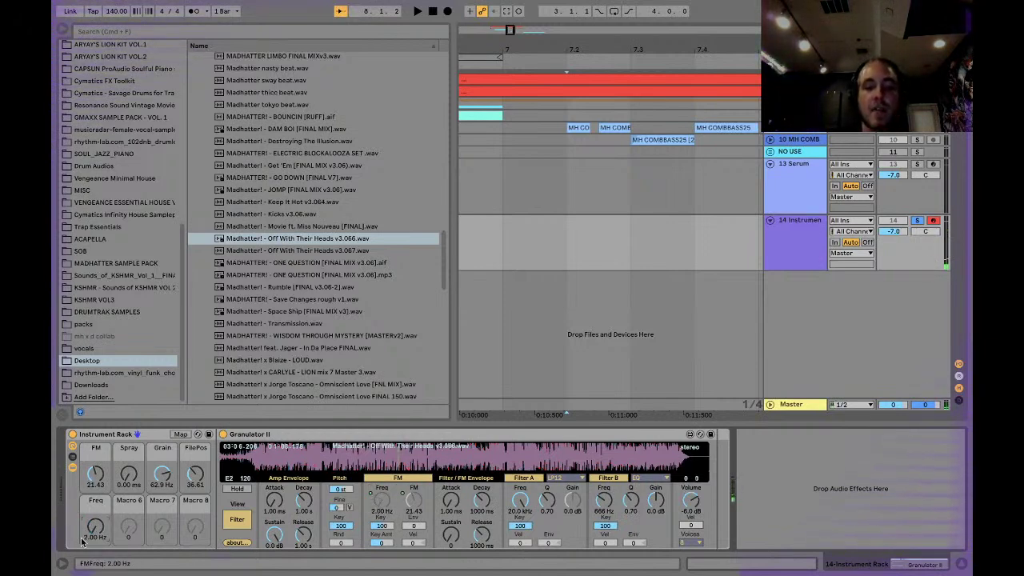
pyautogui.moveTo(95, 475); pyautogui.dragTo(91, 521)
pyautogui.moveTo(95, 479); pyautogui.dragTo(96, 474)
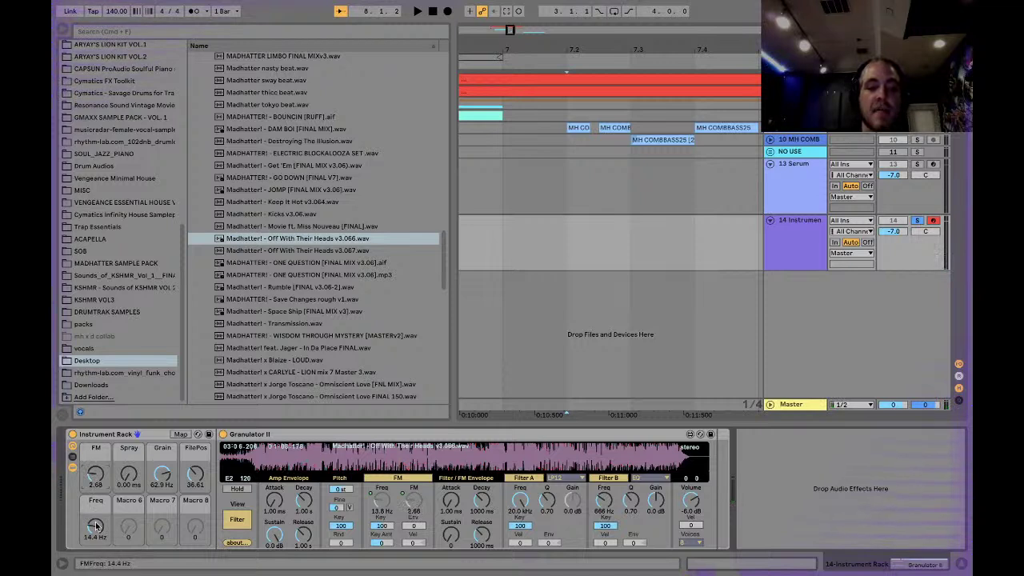
pyautogui.moveTo(96, 525)
pyautogui.mouseDown()
pyautogui.moveTo(95, 504)
pyautogui.moveTo(95, 528)
pyautogui.mouseUp()
pyautogui.moveTo(95, 473); pyautogui.dragTo(95, 452)
pyautogui.moveTo(95, 525); pyautogui.dragTo(95, 535)
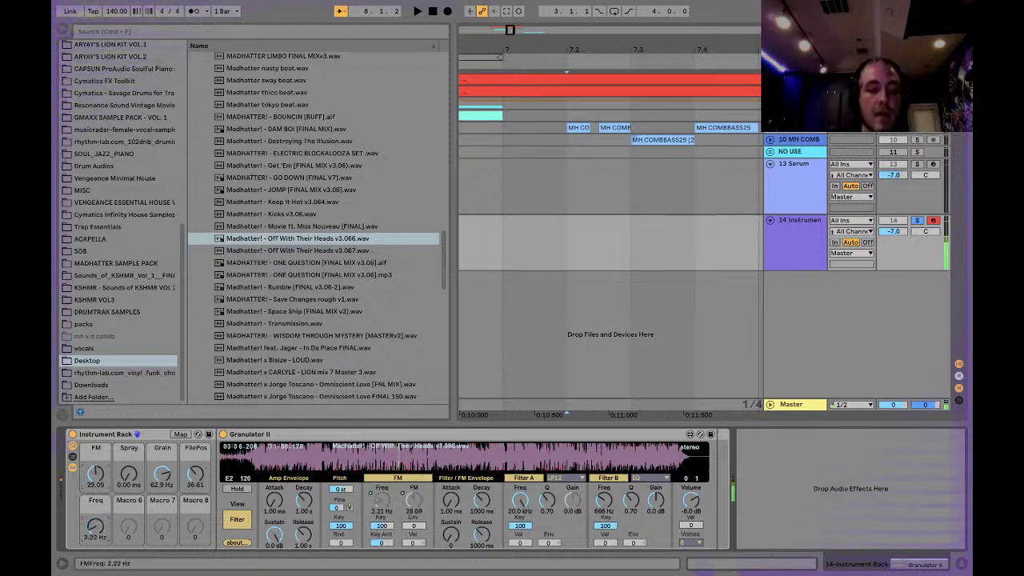
pyautogui.moveTo(95, 474); pyautogui.dragTo(95, 495)
# Step: Set the arrangement's fixed grid to 1 Bar, hide the browser and place the insert marker at bar 13 on the Granulator track
pyautogui.rightClick(722, 229)
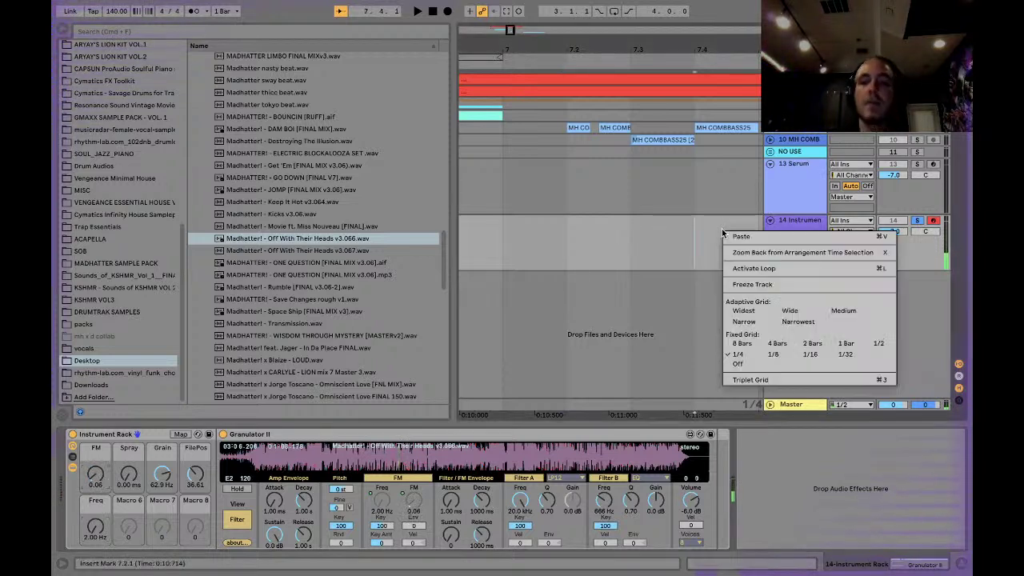
pyautogui.click(841, 344)
pyautogui.click(62, 29)
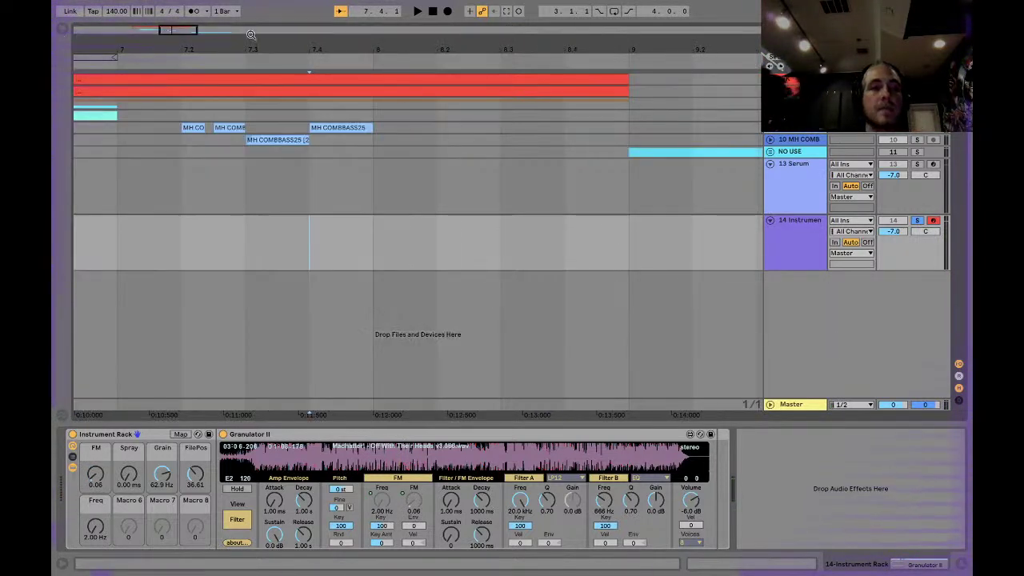
pyautogui.moveTo(175, 30); pyautogui.dragTo(176, 5)
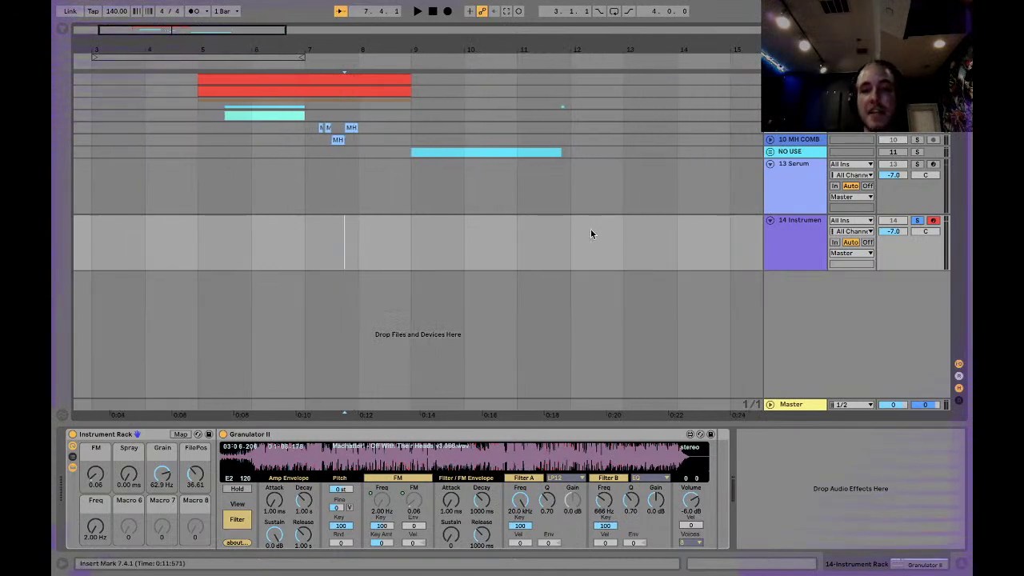
pyautogui.click(622, 249)
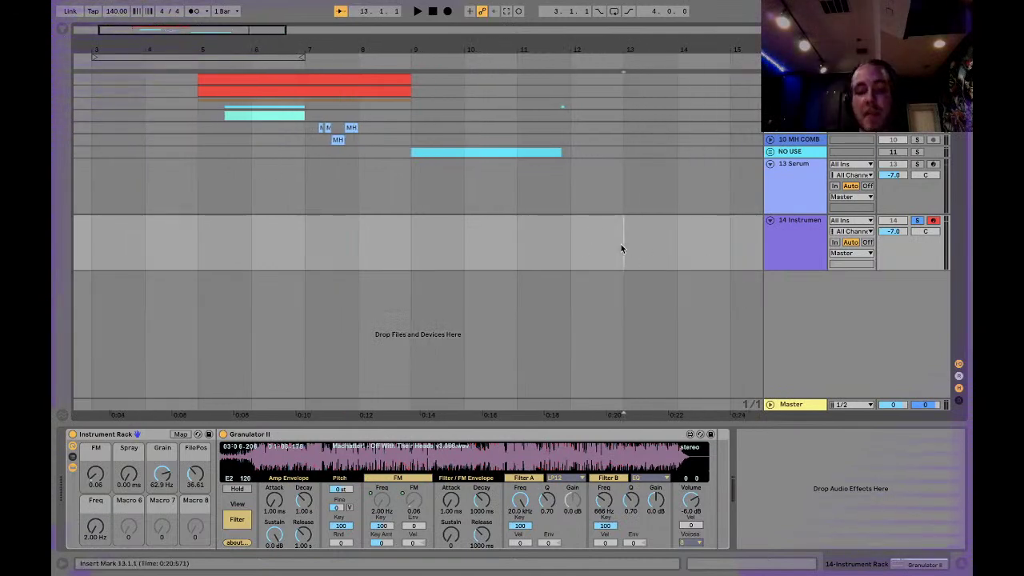
# Step: Insert a new audio track below the Granulator track and rename the Granulator track GRAN
pyautogui.click(805, 238)
pyautogui.hotkey('ctrl', 't')
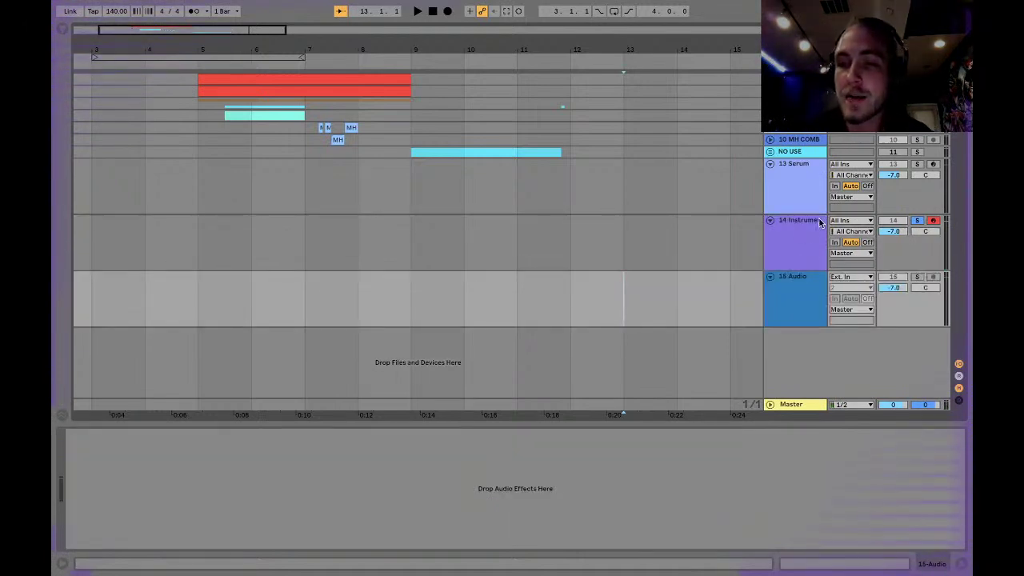
pyautogui.click(793, 221)
pyautogui.hotkey('ctrl', 'r')
pyautogui.write('GRAN')
pyautogui.press('Return')
# Step: Rename the new audio track 2 and route GRAN's output into it with monitoring set to In
pyautogui.click(805, 282)
pyautogui.hotkey('ctrl', 'r')
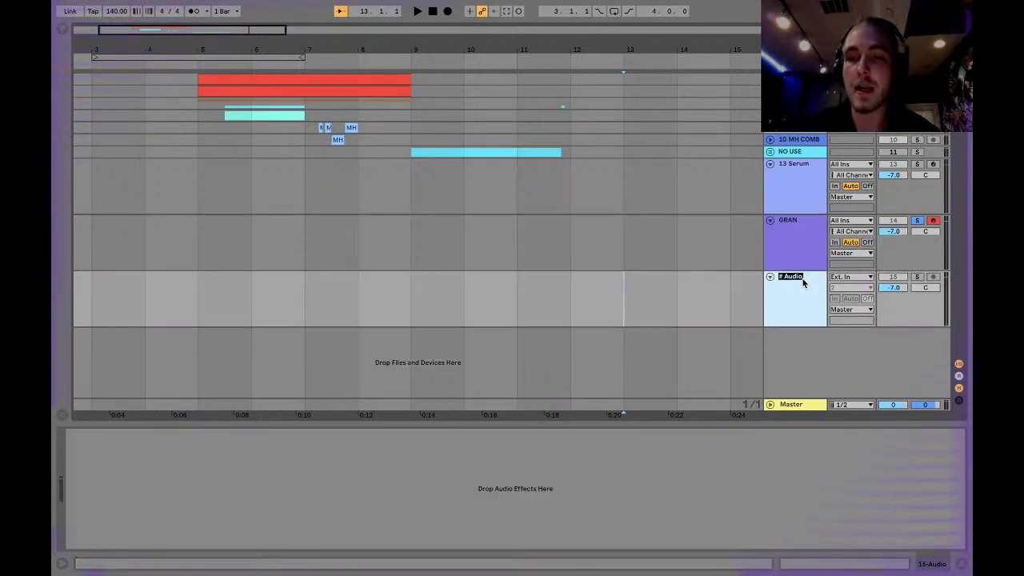
pyautogui.write('2')
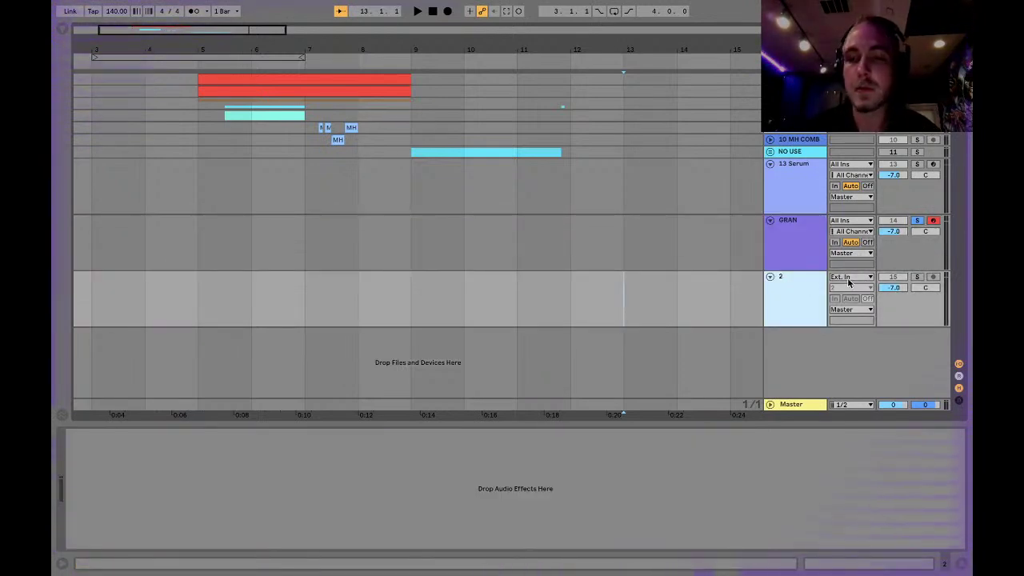
pyautogui.click(849, 279)
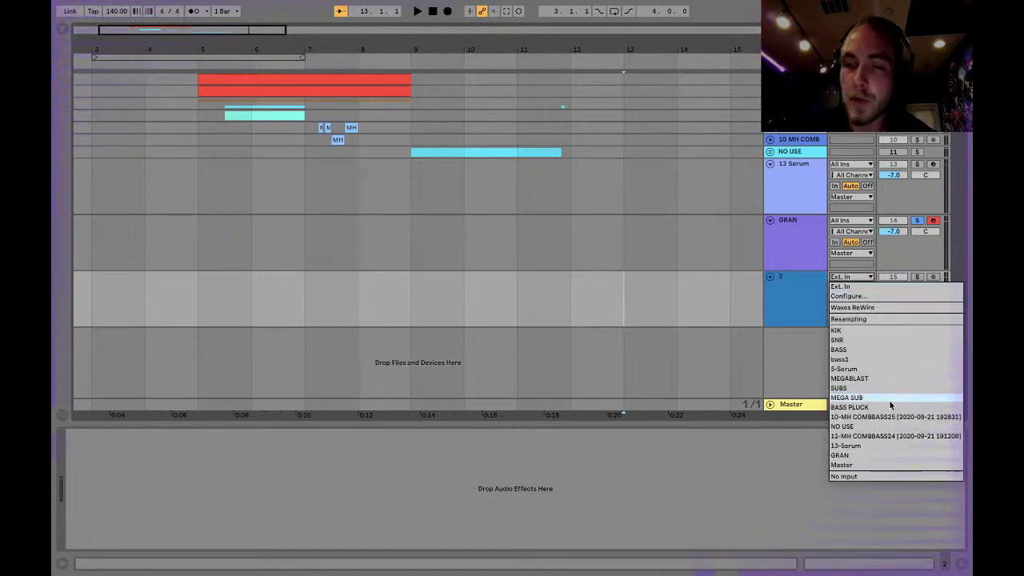
pyautogui.click(840, 456)
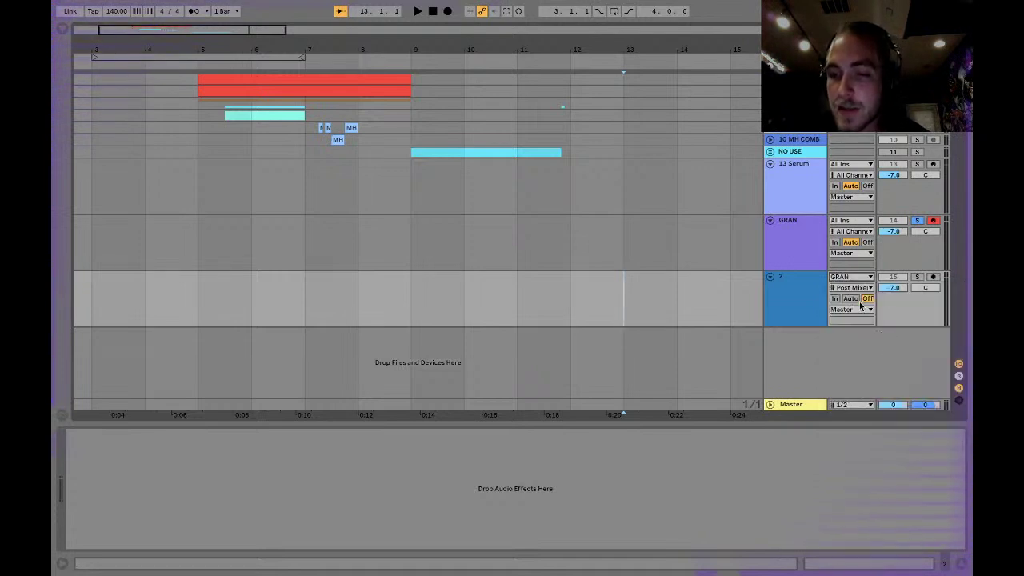
pyautogui.click(834, 299)
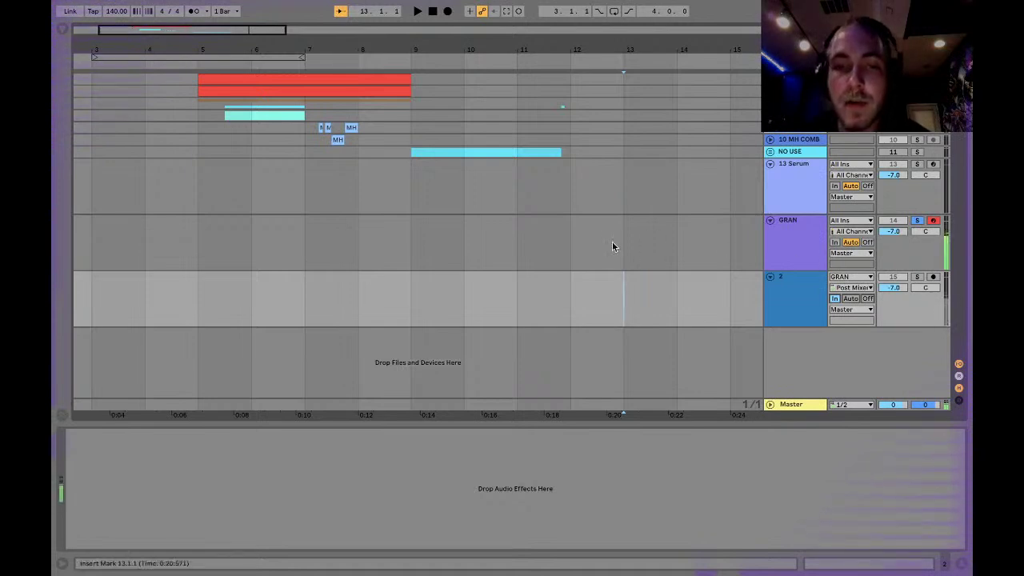
# Step: Create an empty eight-bar MIDI clip on the GRAN track from bar 13 to bar 21
pyautogui.hscroll(3, 621, 243)
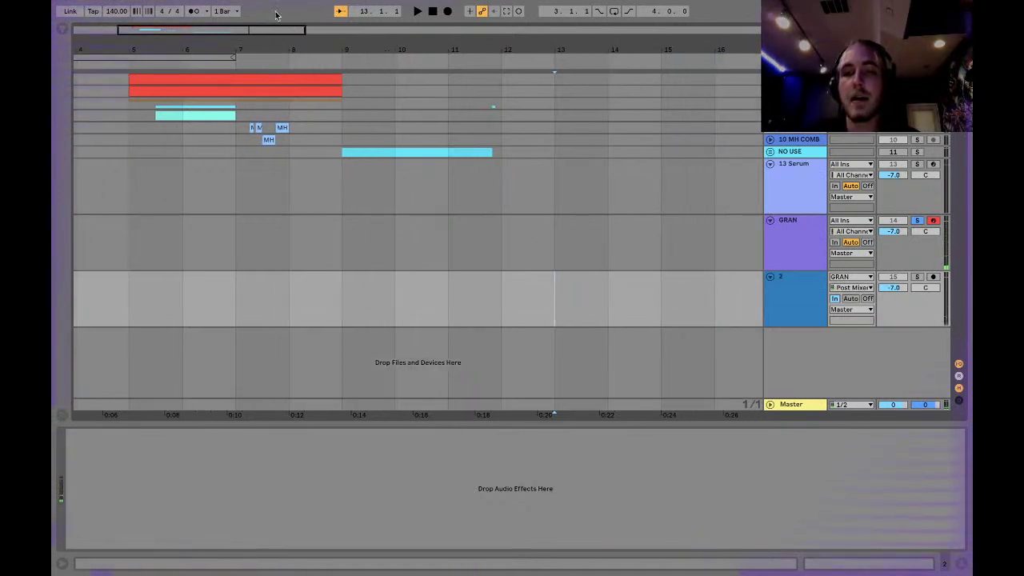
pyautogui.moveTo(253, 29); pyautogui.dragTo(253, 11)
pyautogui.moveTo(422, 239); pyautogui.dragTo(643, 242)
pyautogui.hotkey('ctrl', 'shift', 'm')
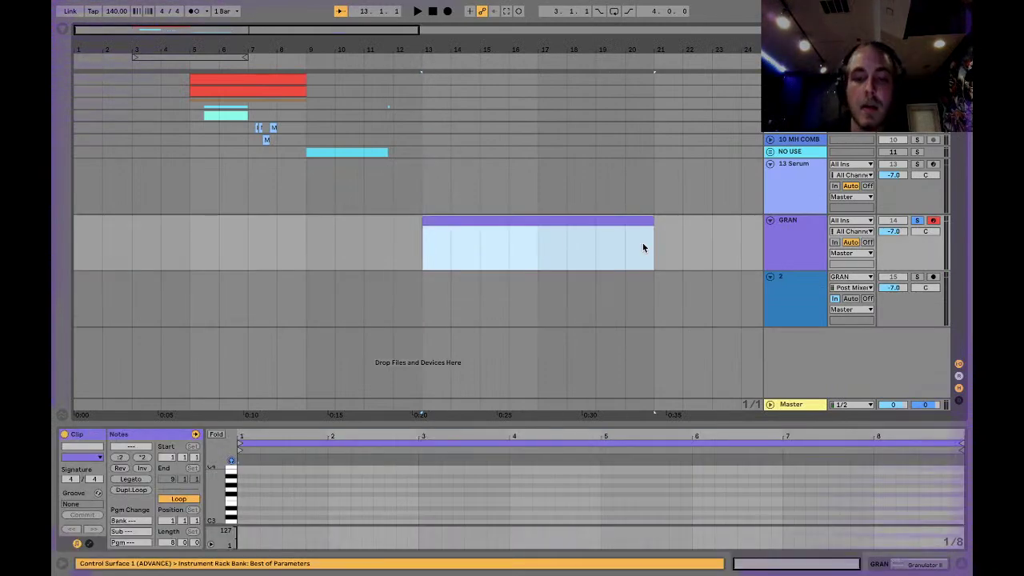
# Step: Add an E2 note at the start of the GRAN clip and stretch it to the clip's end
pyautogui.press('z')
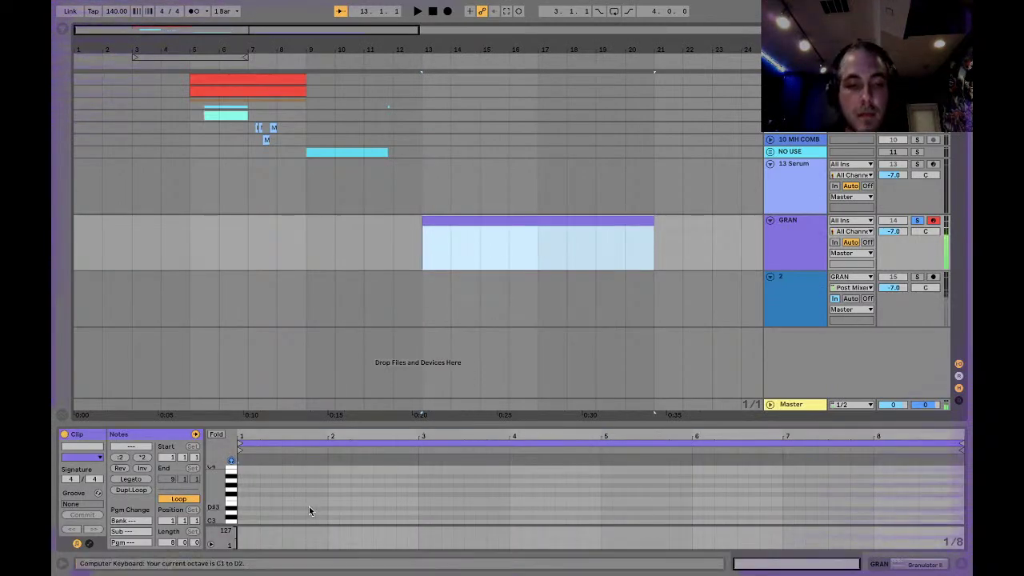
pyautogui.press('x')
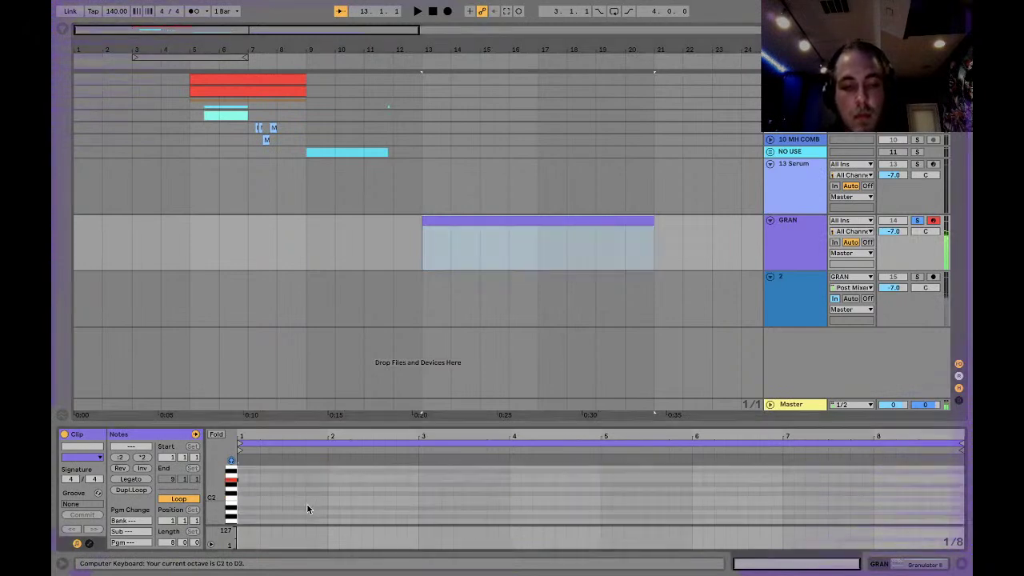
pyautogui.scroll(3, 307, 506)
pyautogui.scroll(-3, 307, 506)
pyautogui.doubleClick(246, 482)
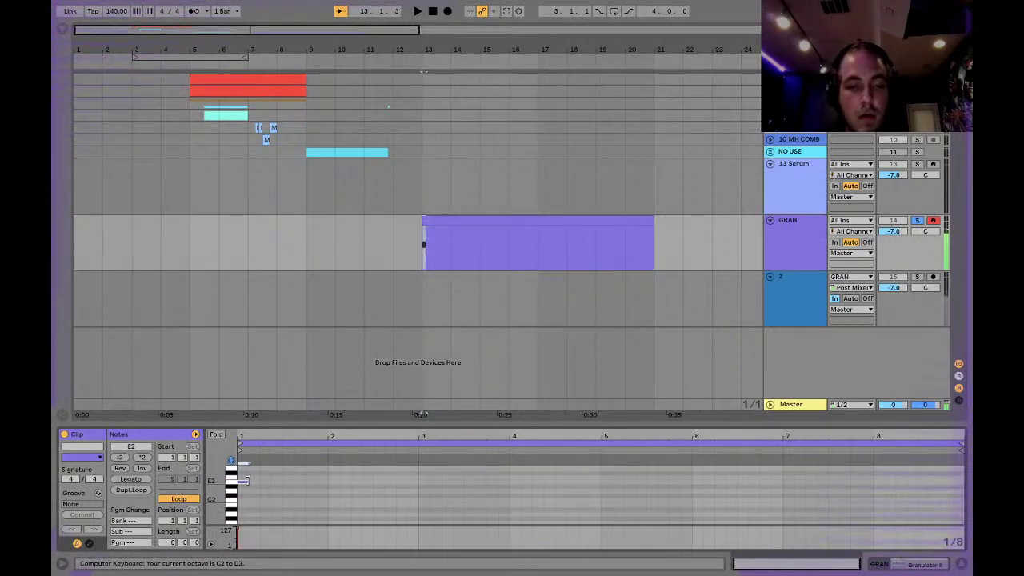
pyautogui.moveTo(247, 481); pyautogui.dragTo(902, 501)
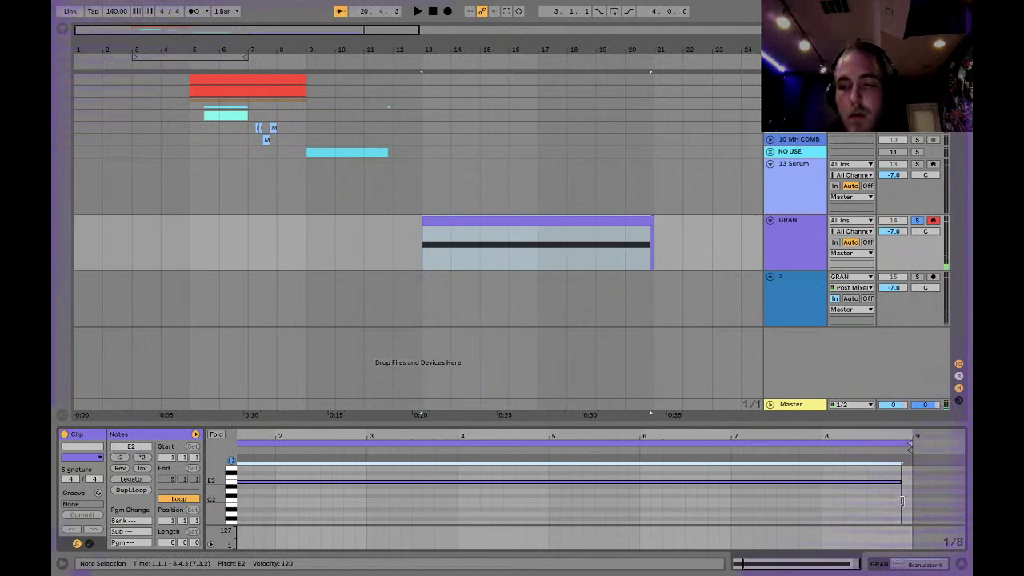
# Step: Play the GRAN clip while sweeping the FM and Grain macros, ending with FM at 0.27 and Grain at 45.1 Hz
pyautogui.click(789, 224)
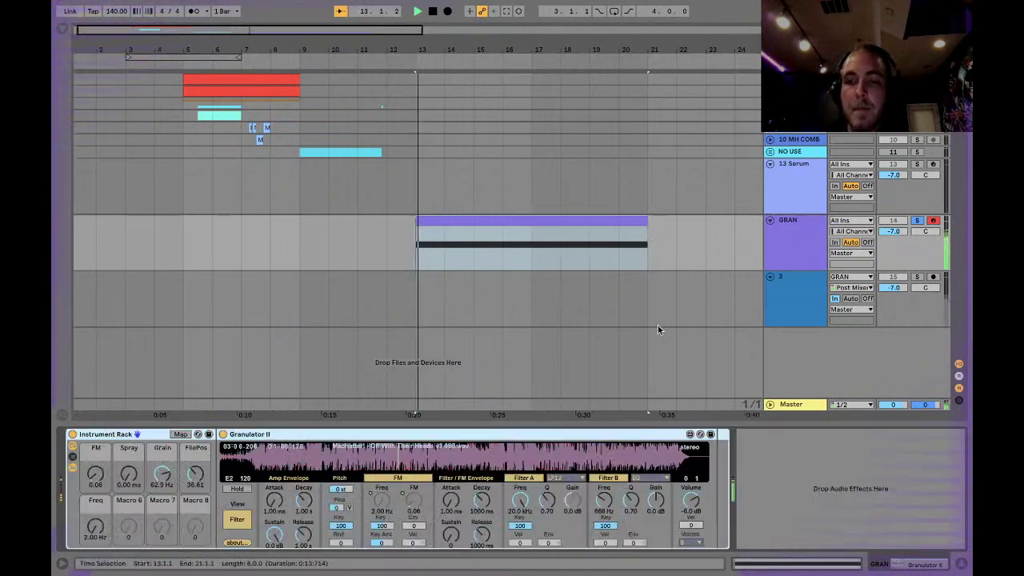
pyautogui.moveTo(97, 477)
pyautogui.mouseDown()
pyautogui.moveTo(97, 462)
pyautogui.moveTo(129, 460)
pyautogui.moveTo(129, 481)
pyautogui.moveTo(163, 485)
pyautogui.moveTo(163, 499)
pyautogui.moveTo(162, 488)
pyautogui.mouseUp()
pyautogui.press('space')
# Step: Duplicate the GRAN clip and consolidate both copies into one 16-bar clip from bar 13 to bar 29
pyautogui.click(479, 220)
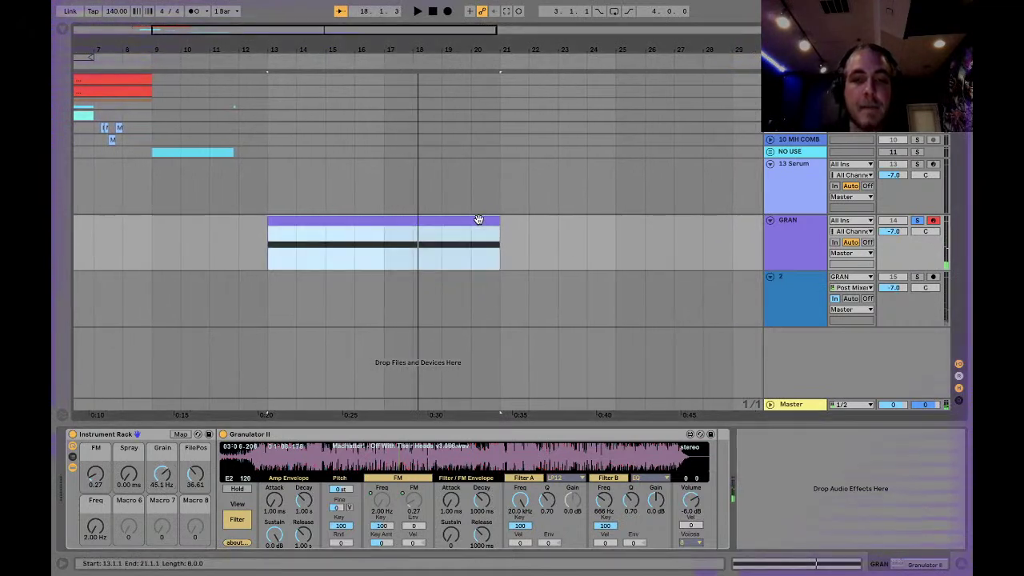
pyautogui.hotkey('ctrl', 'd')
pyautogui.hotkey('ctrl', 'j')
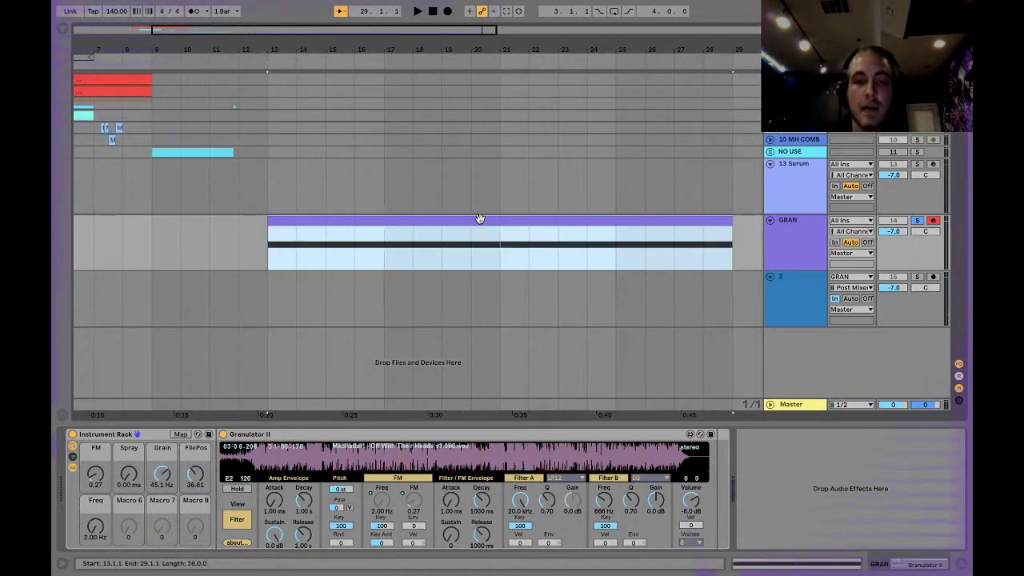
# Step: Extend the first E2 note over the second half of the 16-bar clip and hide the clip editor
pyautogui.doubleClick(475, 224)
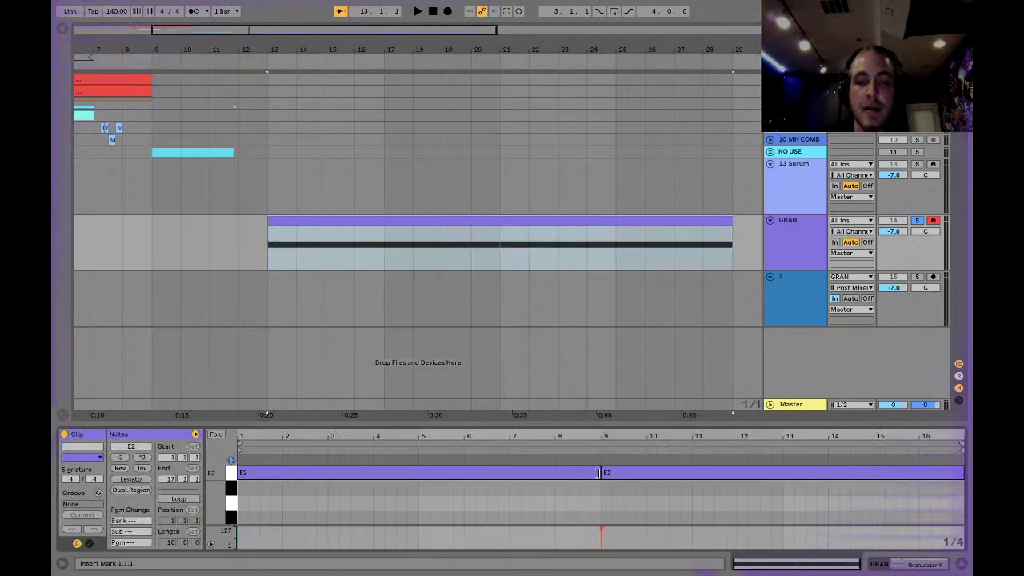
pyautogui.moveTo(599, 473); pyautogui.dragTo(896, 476)
pyautogui.click(961, 564)
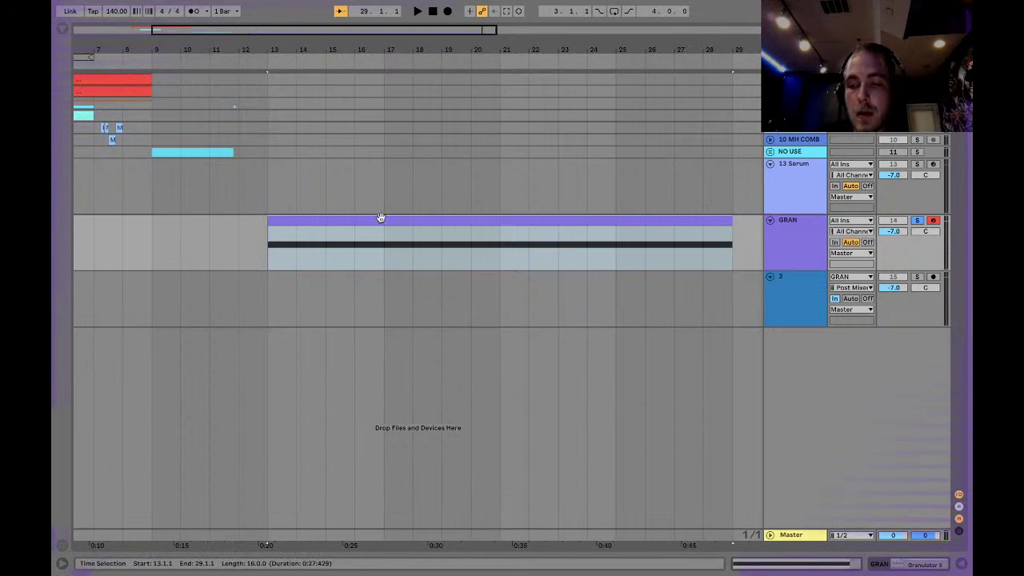
# Step: Play the GRAN clip while sweeping the Grain and FilePos macros, ending at 28.7 Hz and 59.84
pyautogui.click(799, 244)
pyautogui.doubleClick(798, 278)
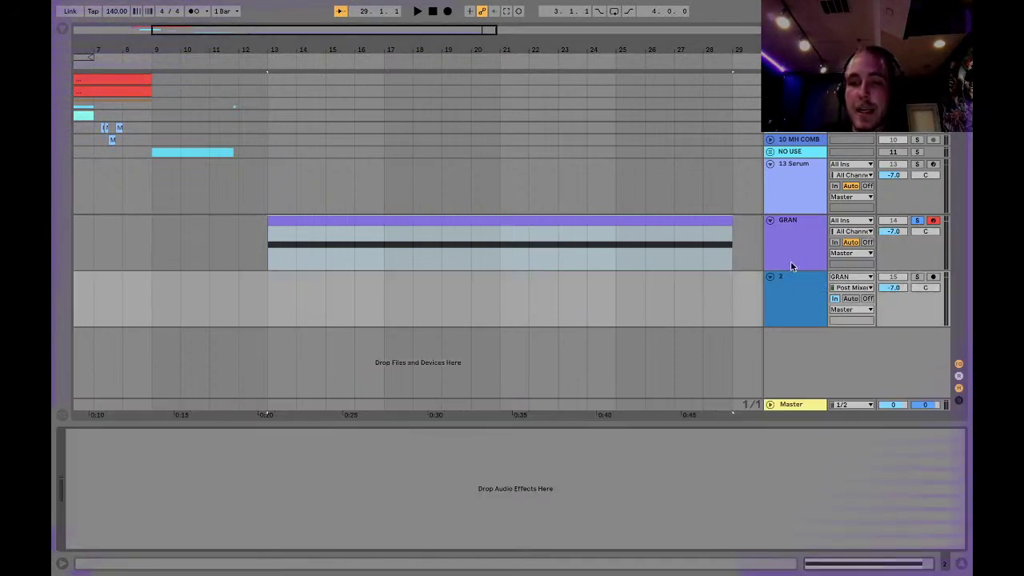
pyautogui.click(790, 241)
pyautogui.press('space')
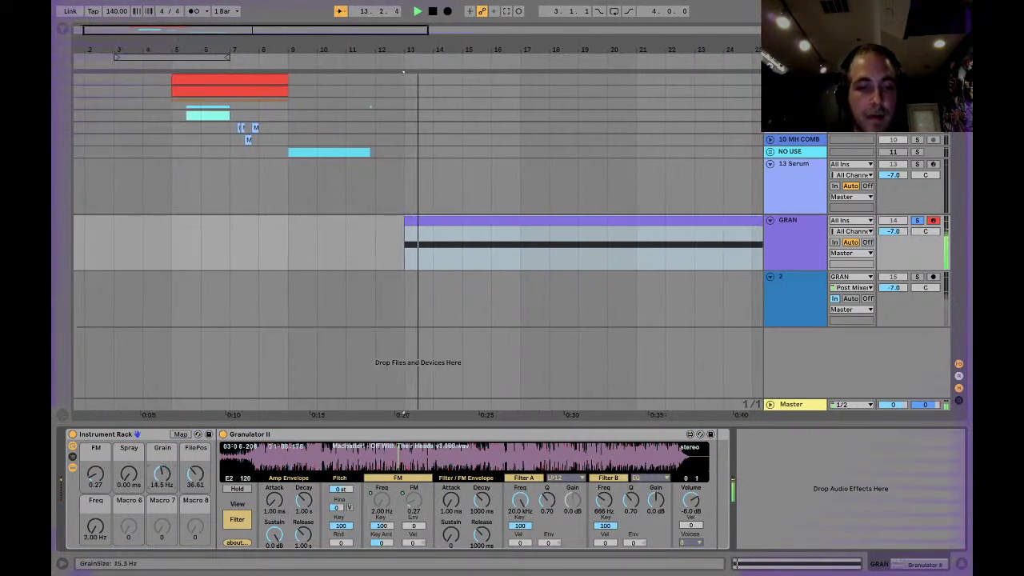
pyautogui.moveTo(165, 475)
pyautogui.mouseDown()
pyautogui.moveTo(195, 472)
pyautogui.moveTo(195, 453)
pyautogui.moveTo(162, 490)
pyautogui.mouseUp()
pyautogui.scroll(2, 148, 478)
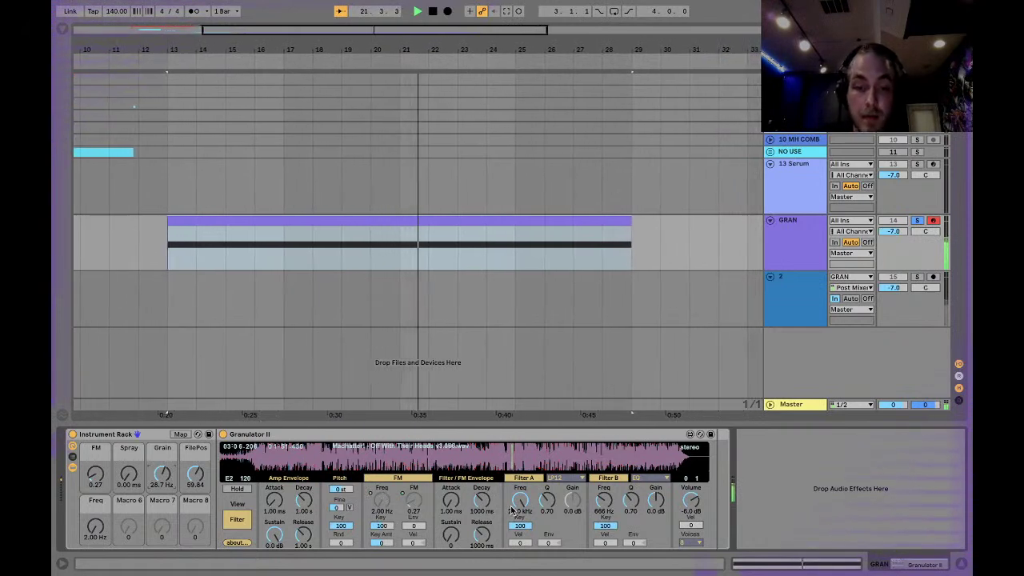
# Step: Examine the grain, spray and scan settings on Granulator's Grain page and return to the Filter page
pyautogui.click(238, 520)
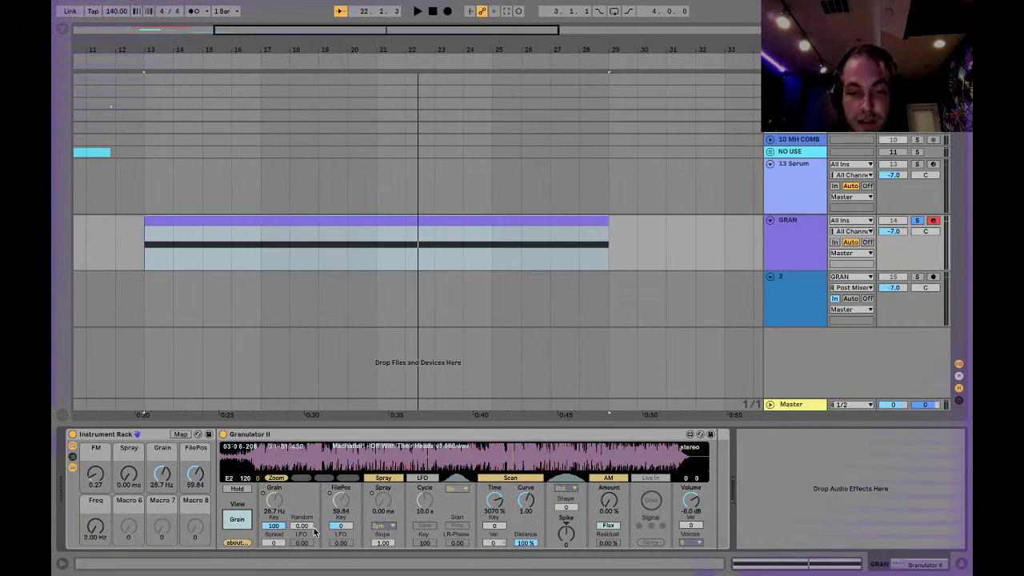
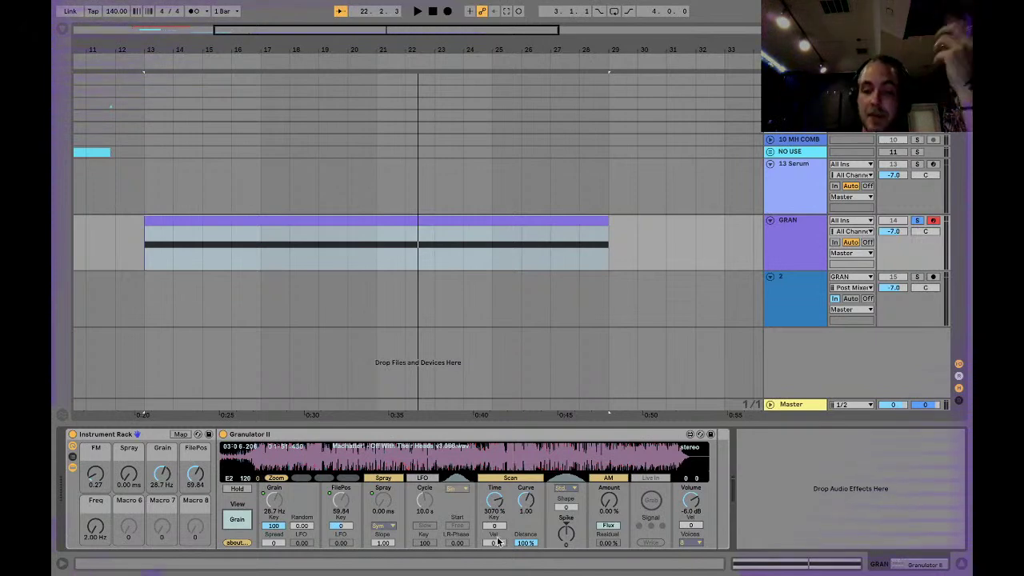
pyautogui.click(238, 519)
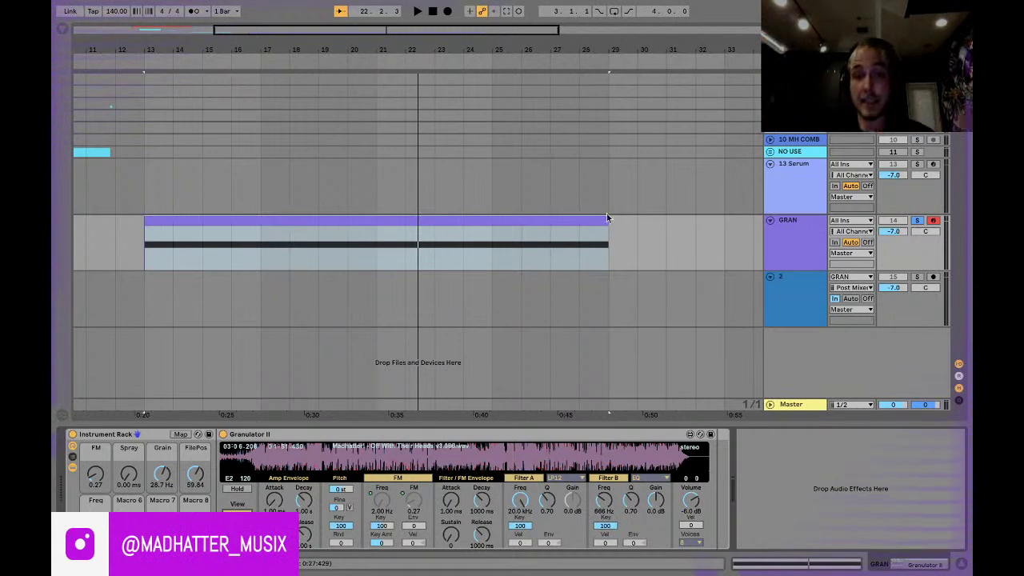
# Step: Turn off GRAN's solo and play the arrangement from bar 5
pyautogui.hscroll(-5, 362, 230)
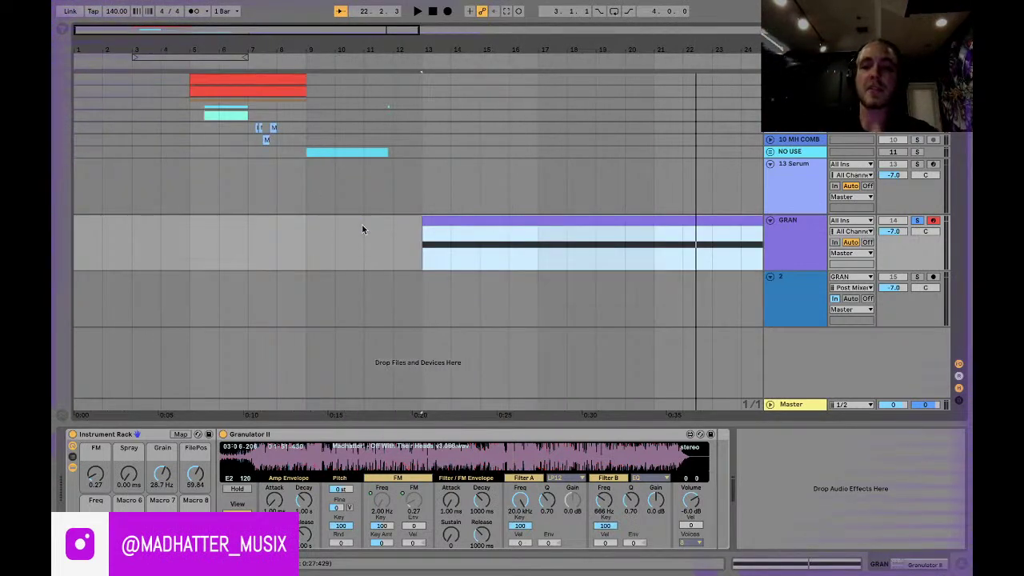
pyautogui.click(213, 165)
pyautogui.click(919, 166)
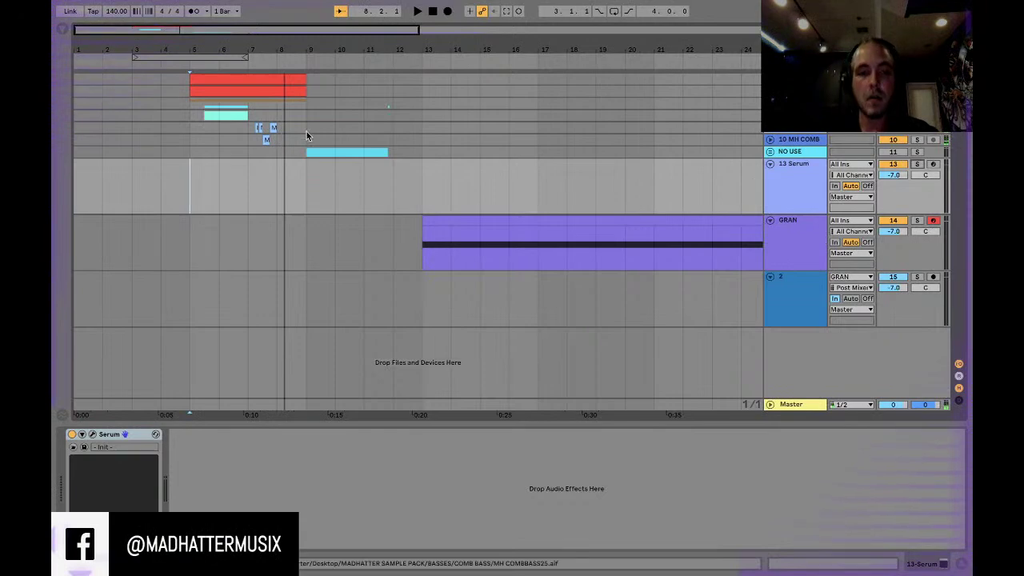
# Step: Audition a note on the GRAN track and set Granulator's Voices to 1
pyautogui.click(591, 218)
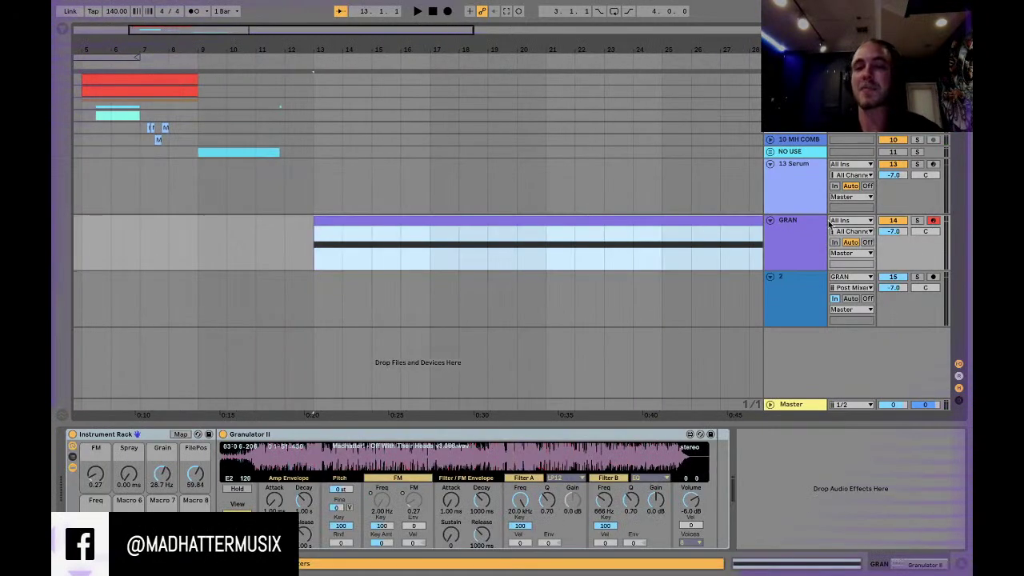
pyautogui.press('f')
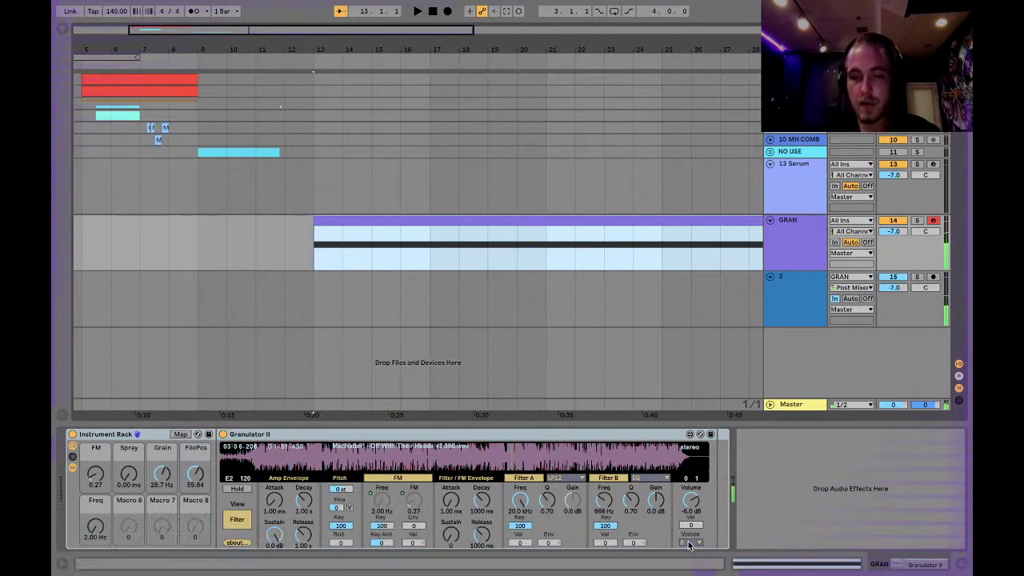
pyautogui.click(690, 544)
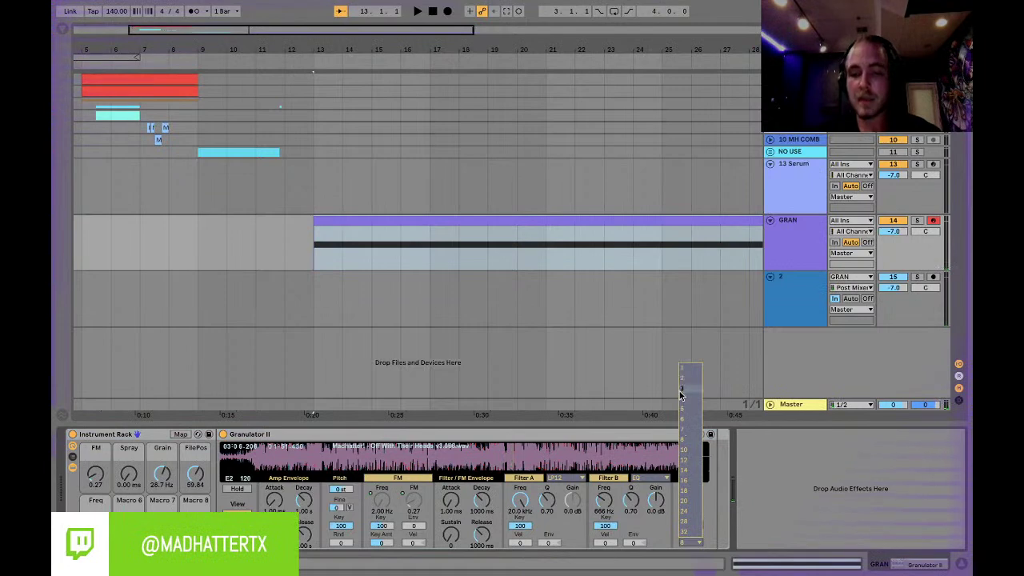
pyautogui.click(691, 367)
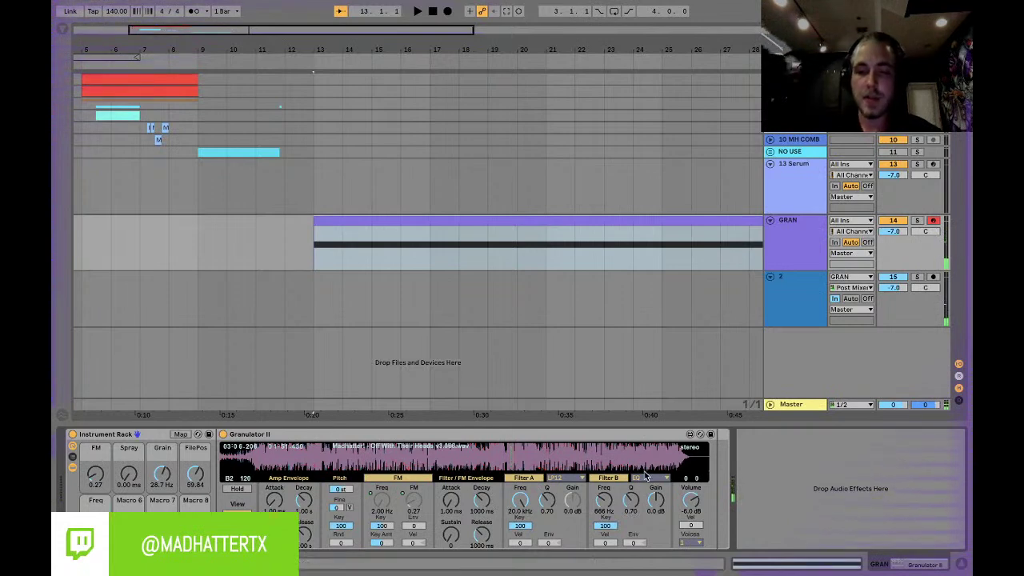
pyautogui.moveTo(612, 504); pyautogui.dragTo(612, 472)
pyautogui.rightClick(607, 500)
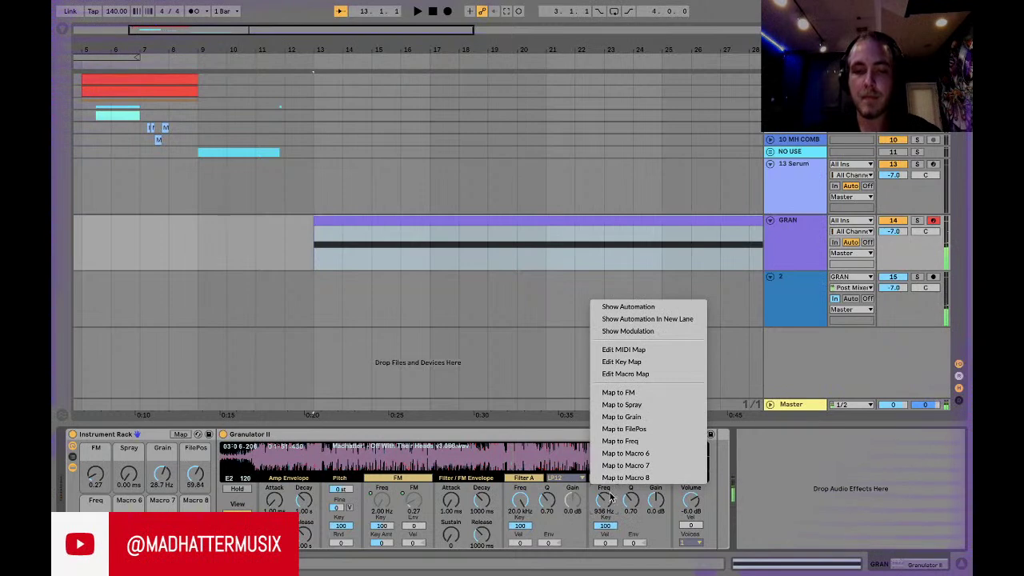
pyautogui.click(611, 498)
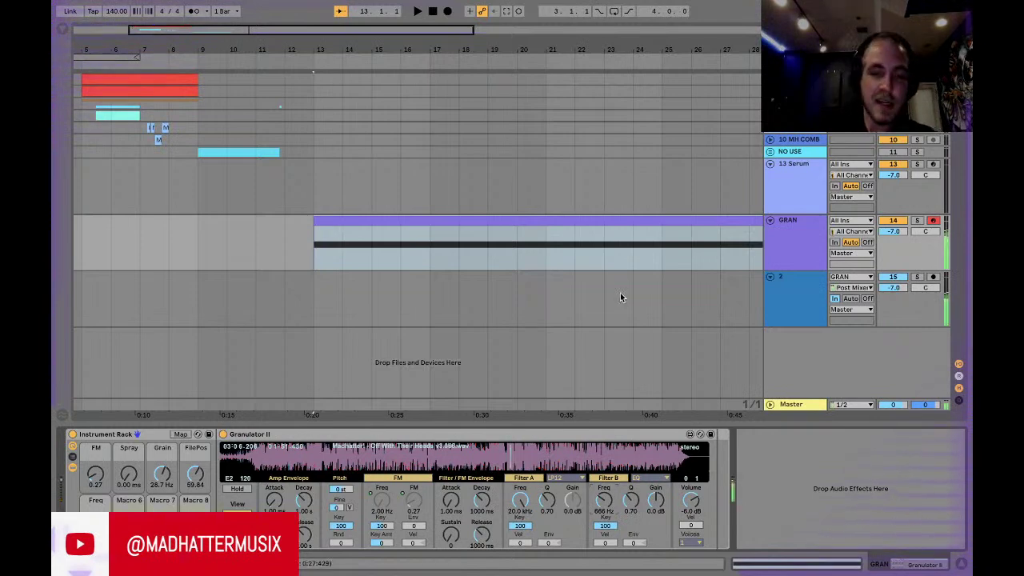
# Step: Audition the GRAN clip briefly, arm track 2 and record a short take from bar 13
pyautogui.press('space')
pyautogui.press('space')
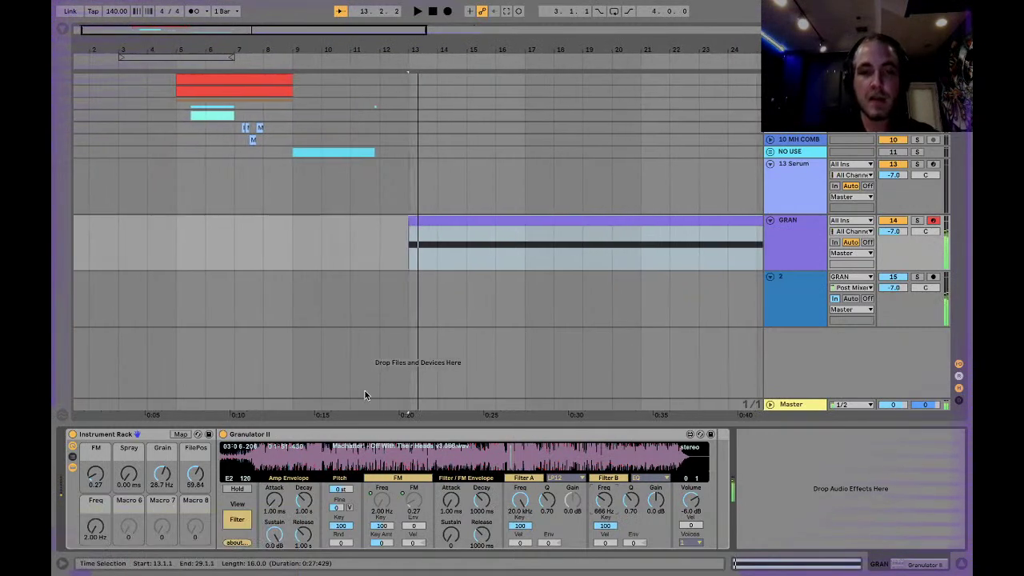
pyautogui.click(933, 276)
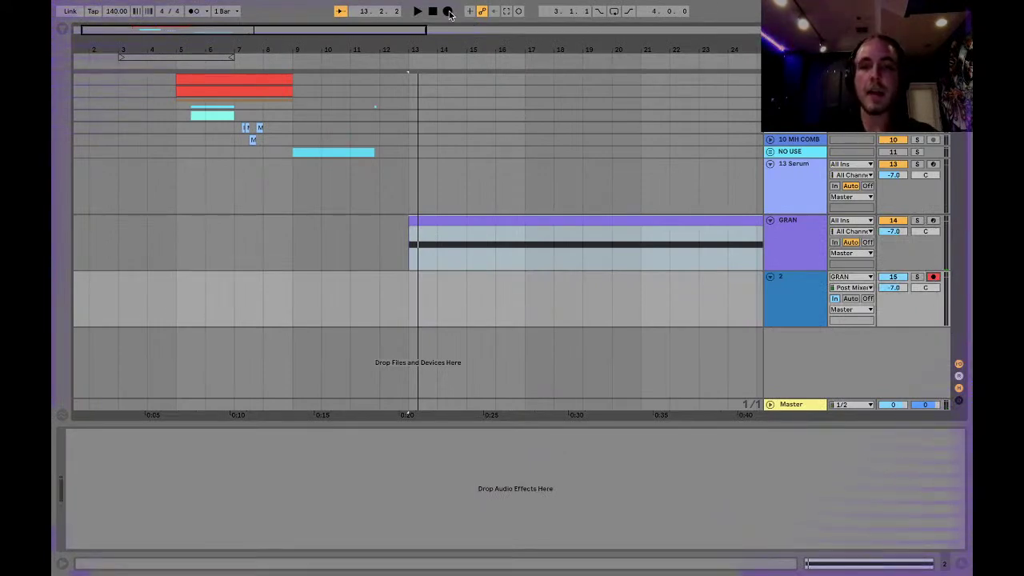
pyautogui.click(448, 12)
pyautogui.press('space')
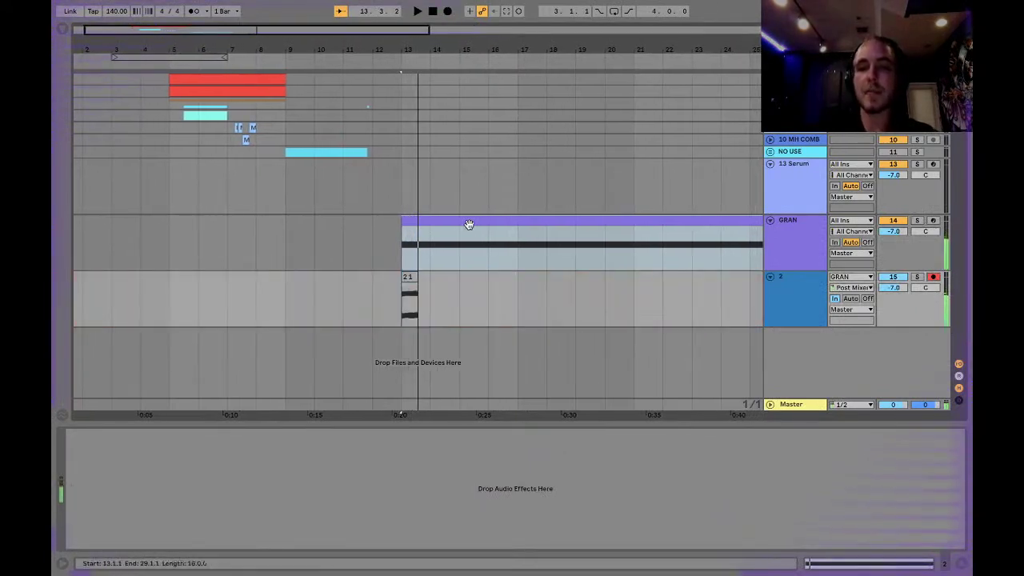
# Step: Try recording GRAN onto track 2 from bar 13 while setting the FilePos macro to 52.76 and Grain to 34.9 Hz
pyautogui.click(773, 249)
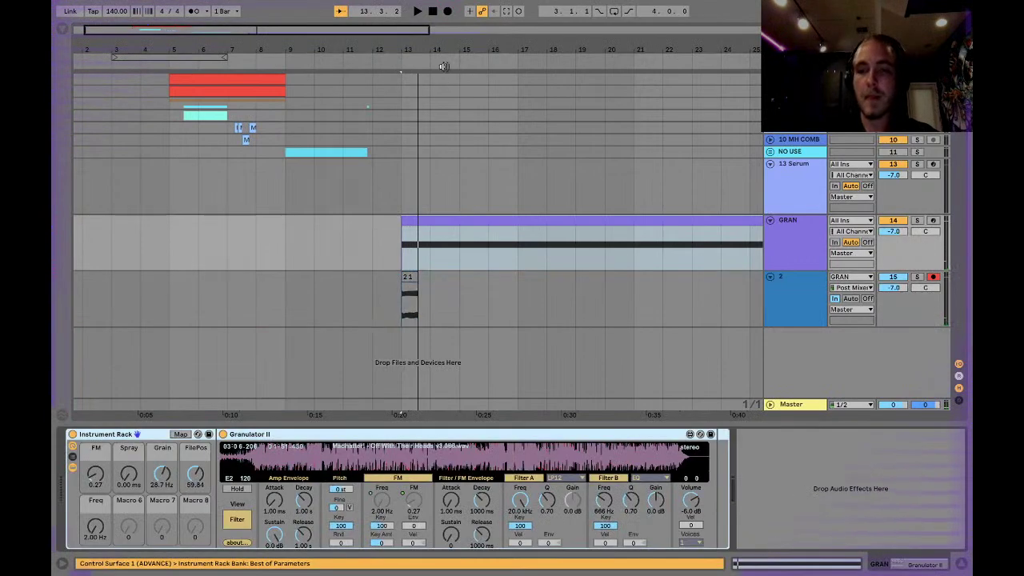
pyautogui.click(447, 11)
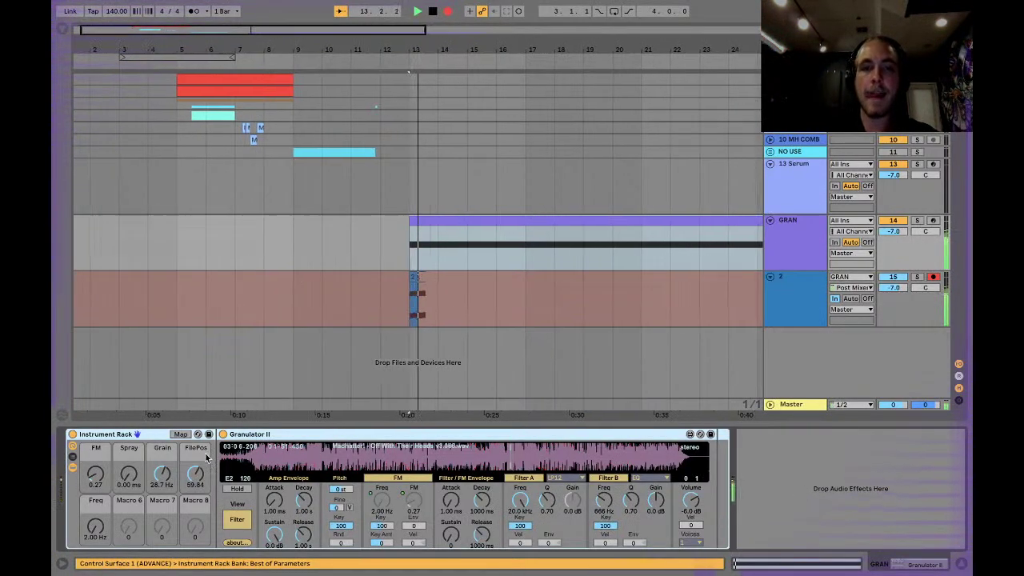
pyautogui.moveTo(196, 475); pyautogui.dragTo(166, 474)
pyautogui.press('space')
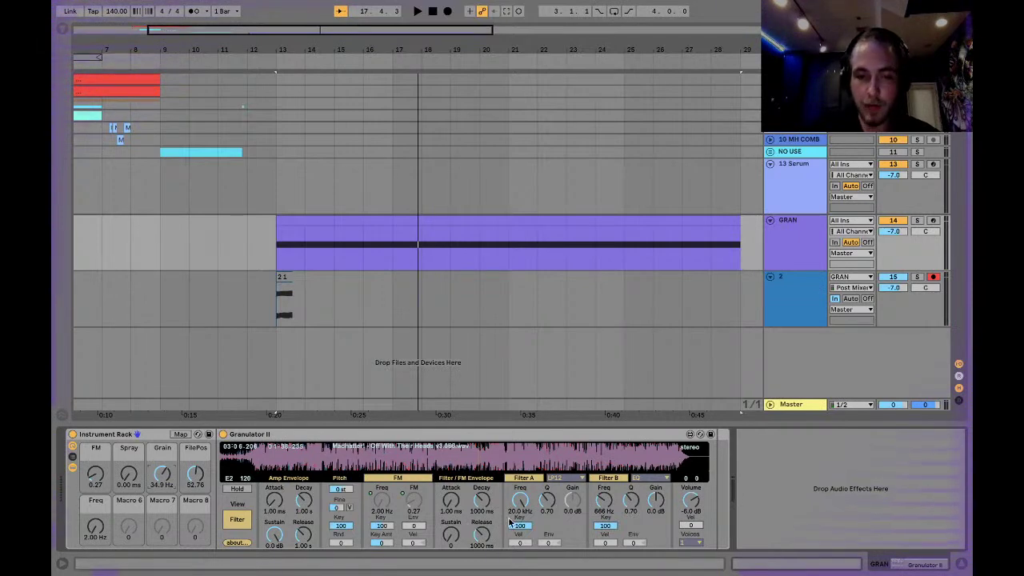
# Step: Map the Scan Time parameter on Granulator's Grain page to Macro 6
pyautogui.click(236, 519)
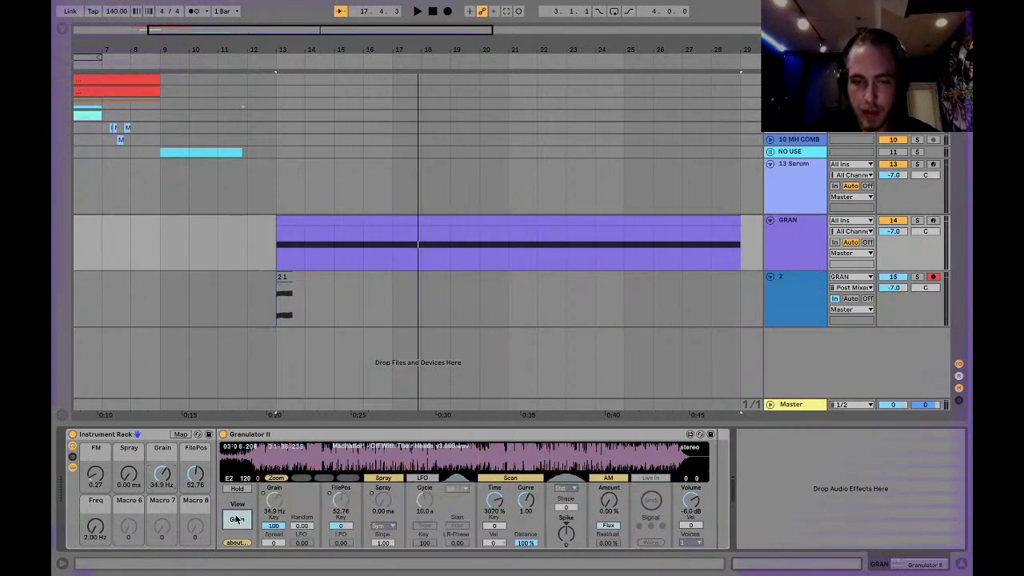
pyautogui.rightClick(497, 502)
pyautogui.doubleClick(497, 502)
pyautogui.rightClick(497, 502)
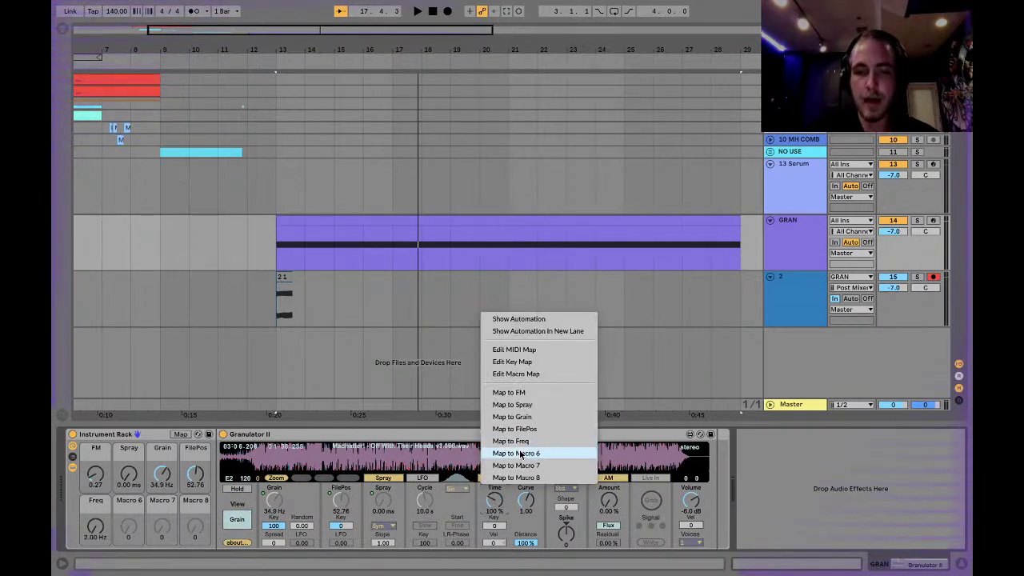
pyautogui.click(519, 453)
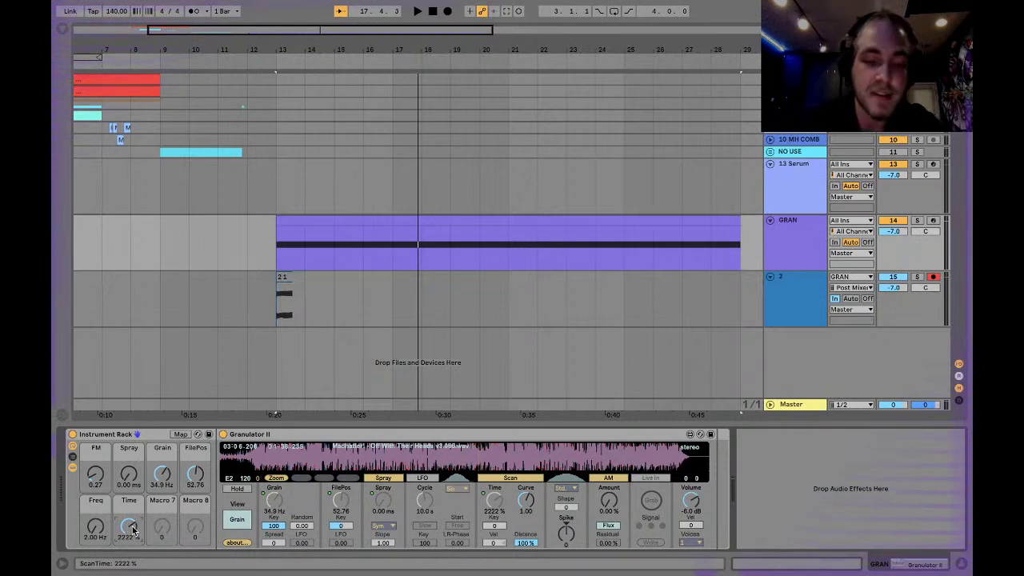
# Step: Play the GRAN clip while setting the Time macro to 9690 %, Grain to 61.0 Hz and FilePos to 39.37
pyautogui.hscroll(-5, 373, 359)
pyautogui.moveTo(129, 527); pyautogui.dragTo(129, 490)
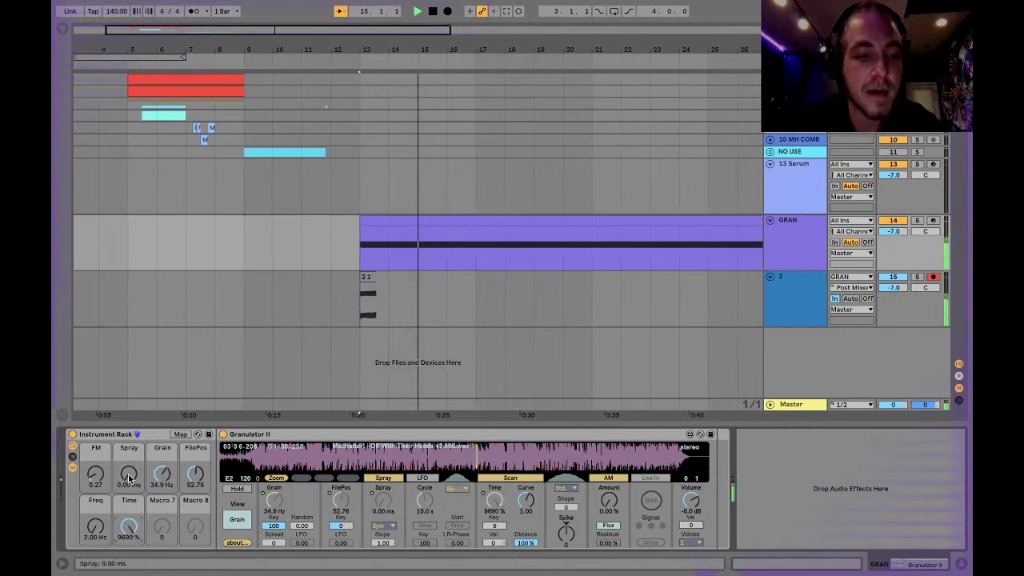
pyautogui.moveTo(165, 479)
pyautogui.mouseDown()
pyautogui.moveTo(165, 453)
pyautogui.moveTo(166, 469)
pyautogui.moveTo(195, 497)
pyautogui.moveTo(164, 482)
pyautogui.moveTo(162, 503)
pyautogui.moveTo(161, 465)
pyautogui.mouseUp()
pyautogui.press('space')
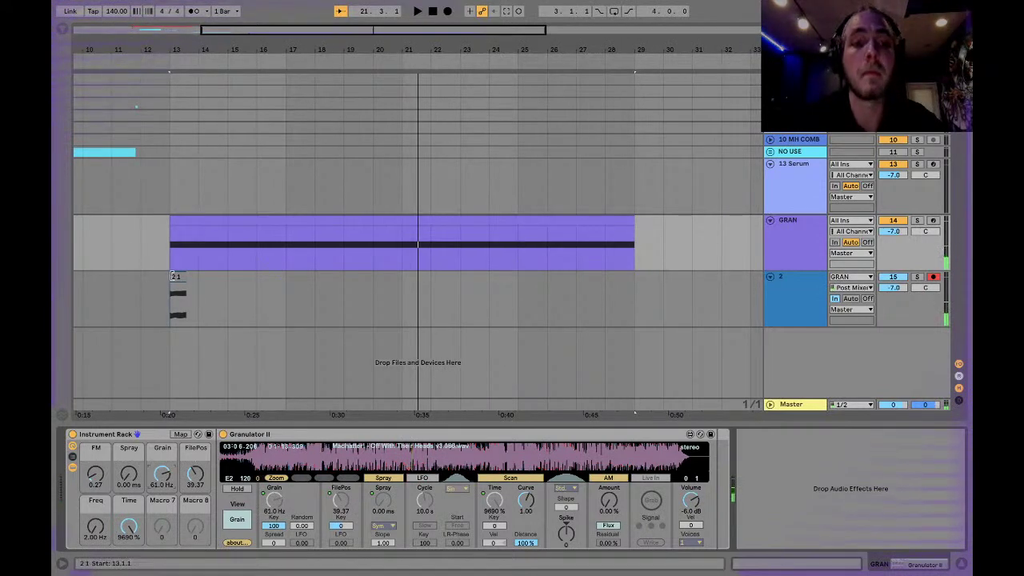
# Step: Record track 2 from bar 13 to 29 while moving FM to 5.69, Freq to 819 Hz, Time to 1934 %, Grain to 6.06 Hz and FilePos to 53.54
pyautogui.click(170, 277)
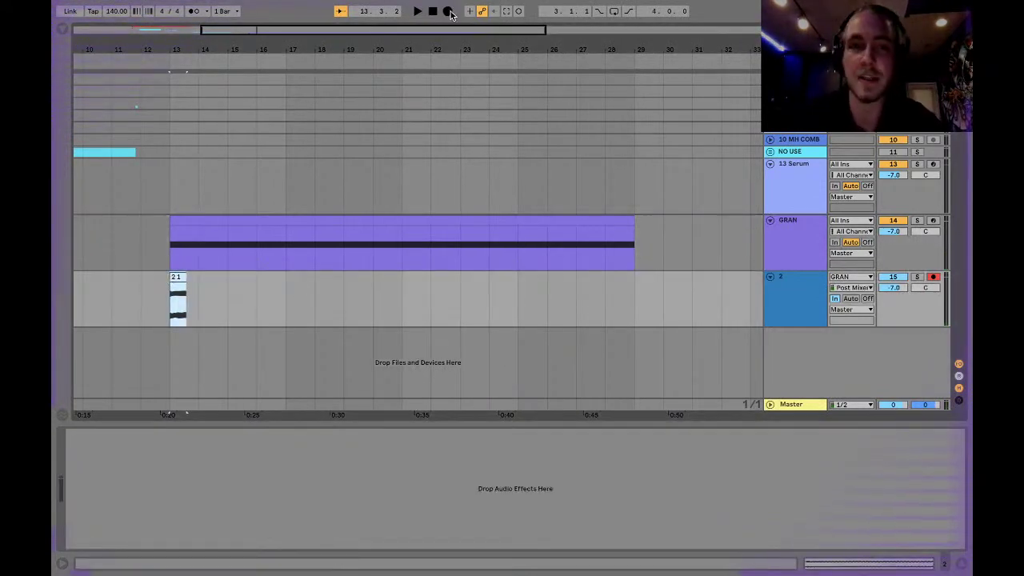
pyautogui.press('F9')
pyautogui.click(775, 238)
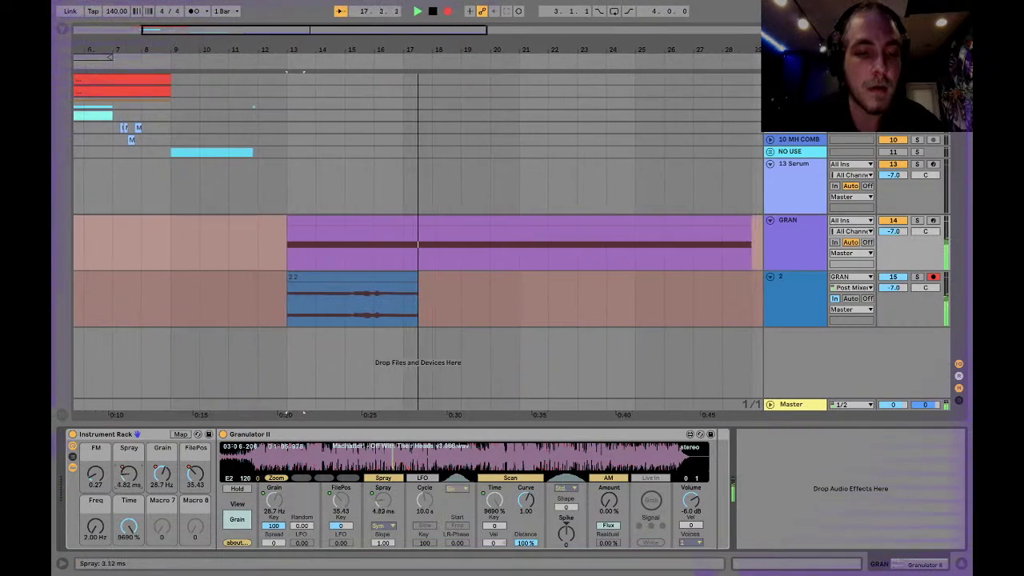
pyautogui.moveTo(96, 478); pyautogui.dragTo(96, 448)
pyautogui.moveTo(96, 526); pyautogui.dragTo(129, 541)
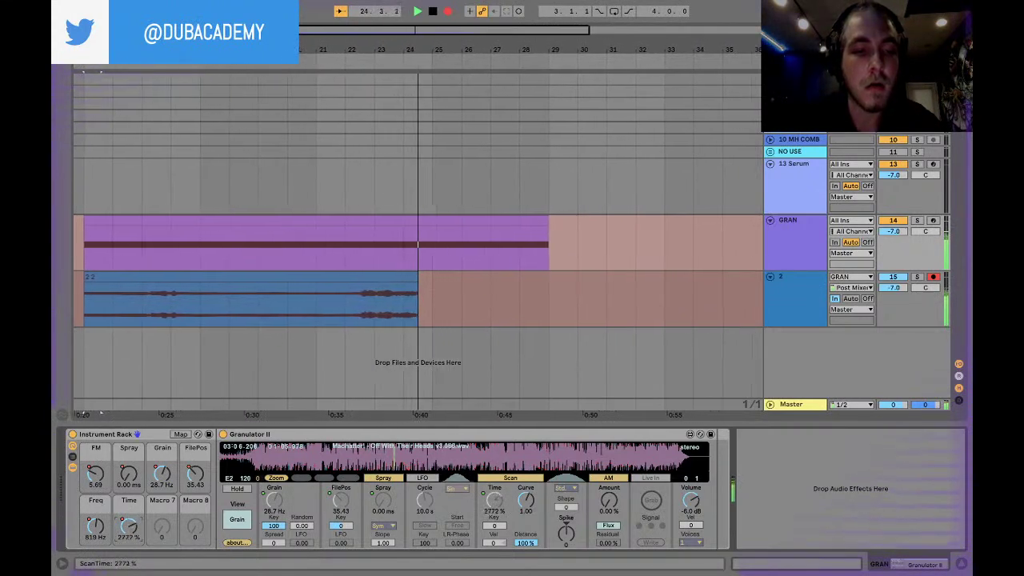
pyautogui.moveTo(195, 473); pyautogui.dragTo(161, 487)
pyautogui.moveTo(133, 527); pyautogui.dragTo(132, 538)
pyautogui.press('space')
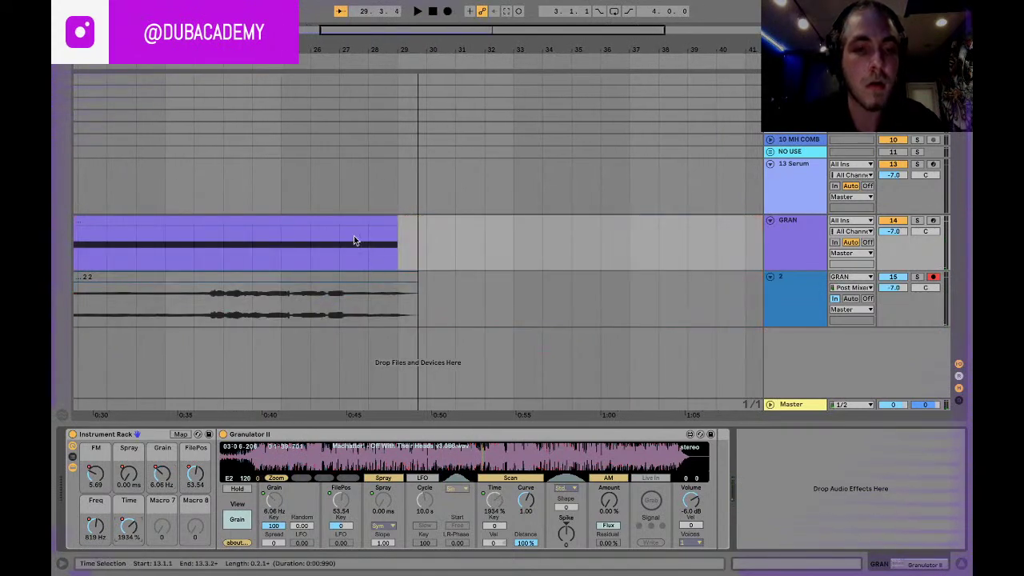
# Step: Record another take on track 2 from bar 13 to about bar 20 while raising FM and setting Freq to 156 Hz
pyautogui.click(376, 276)
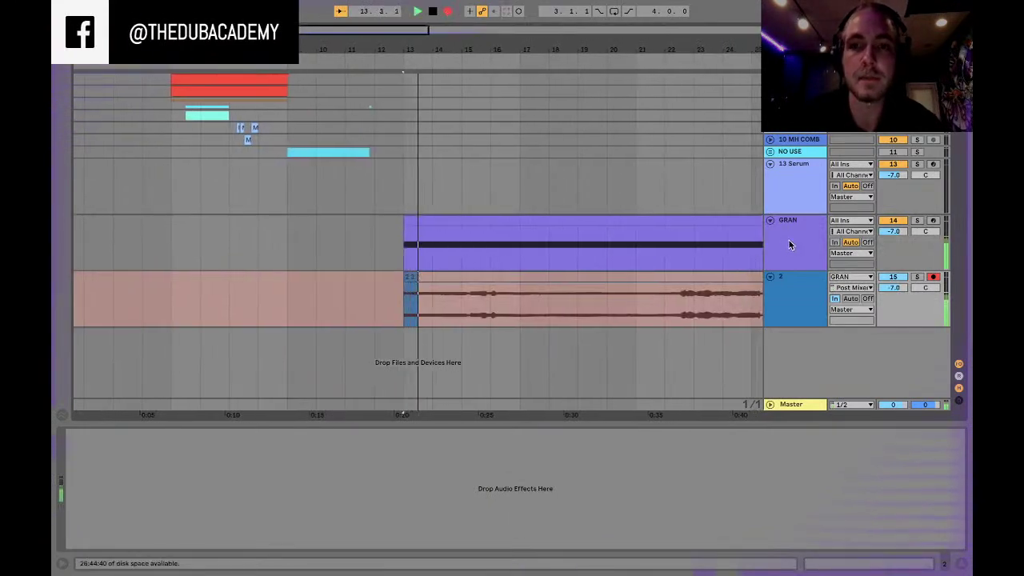
pyautogui.click(789, 240)
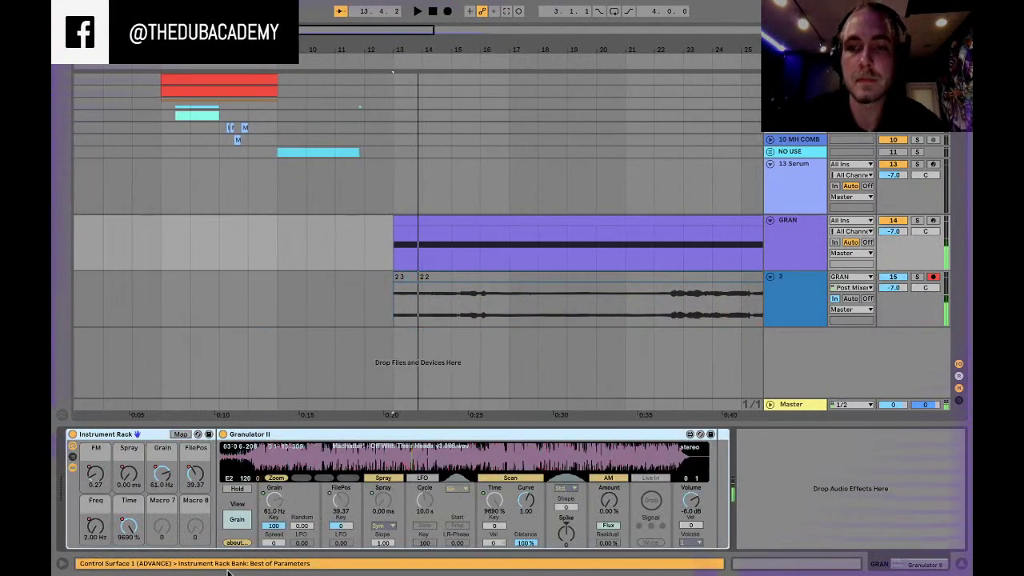
pyautogui.click(448, 11)
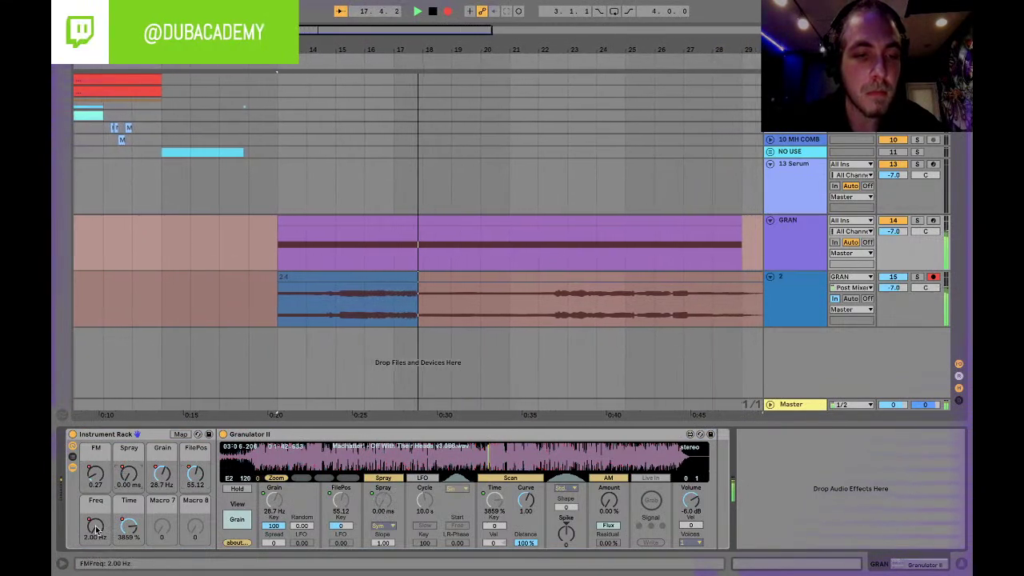
pyautogui.moveTo(96, 523); pyautogui.dragTo(96, 530)
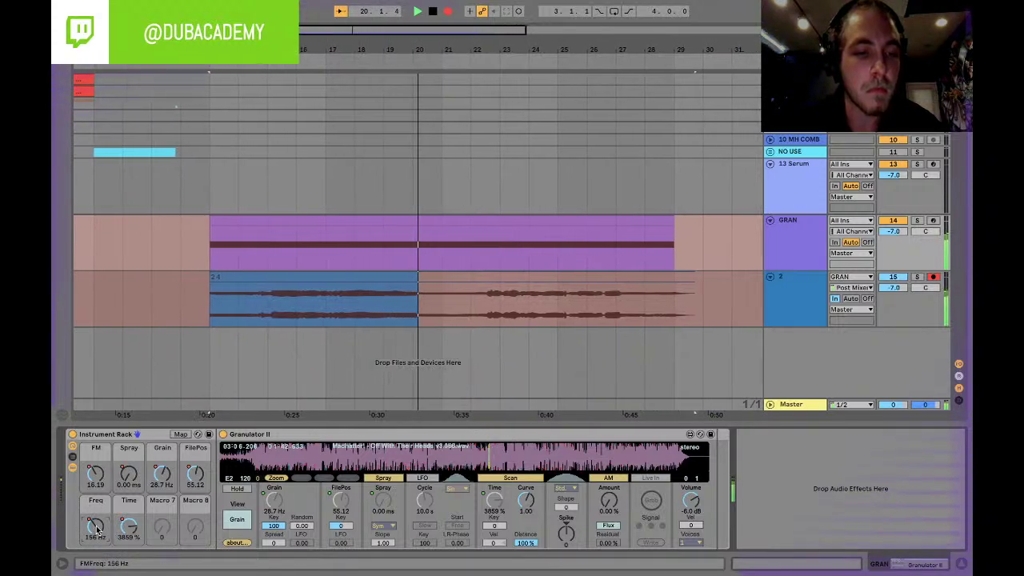
pyautogui.press('space')
# Step: Delete the recorded takes on track 2 from bar 13 onward
pyautogui.click(565, 273)
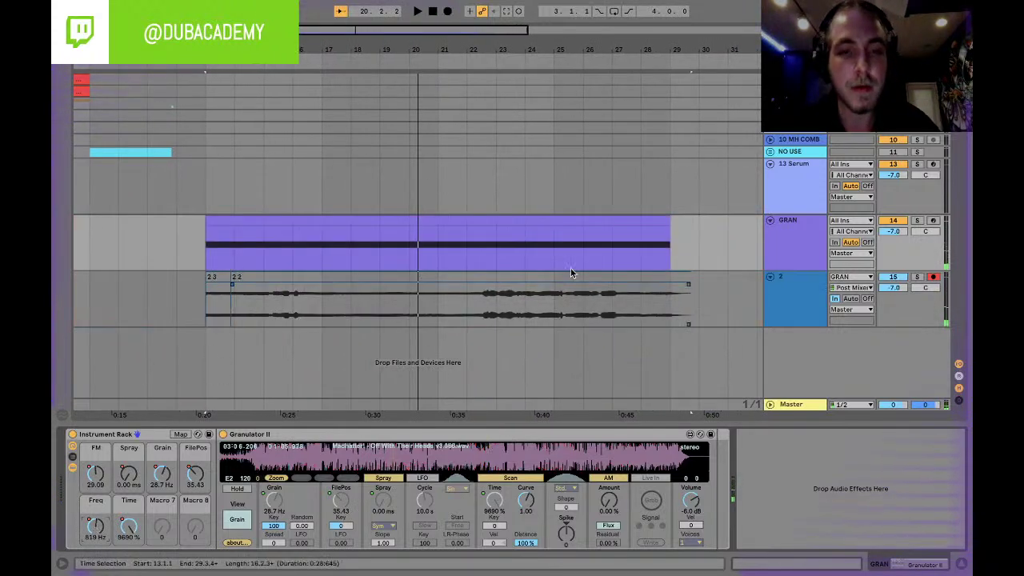
pyautogui.moveTo(723, 291); pyautogui.dragTo(207, 278)
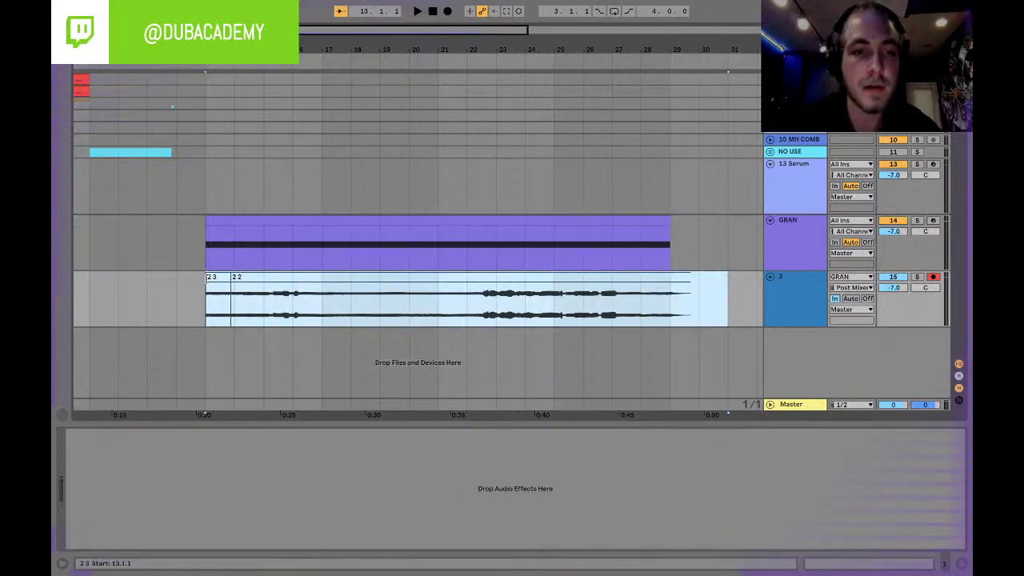
pyautogui.press('Delete')
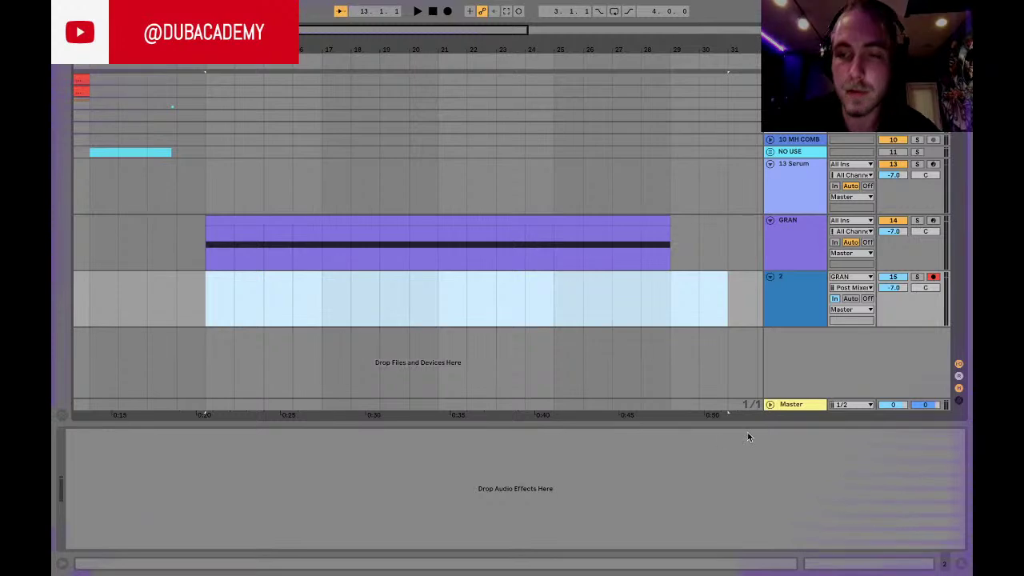
# Step: Delete the recorded automation of the FilePos, Grain and Spray macros on the GRAN track
pyautogui.click(801, 243)
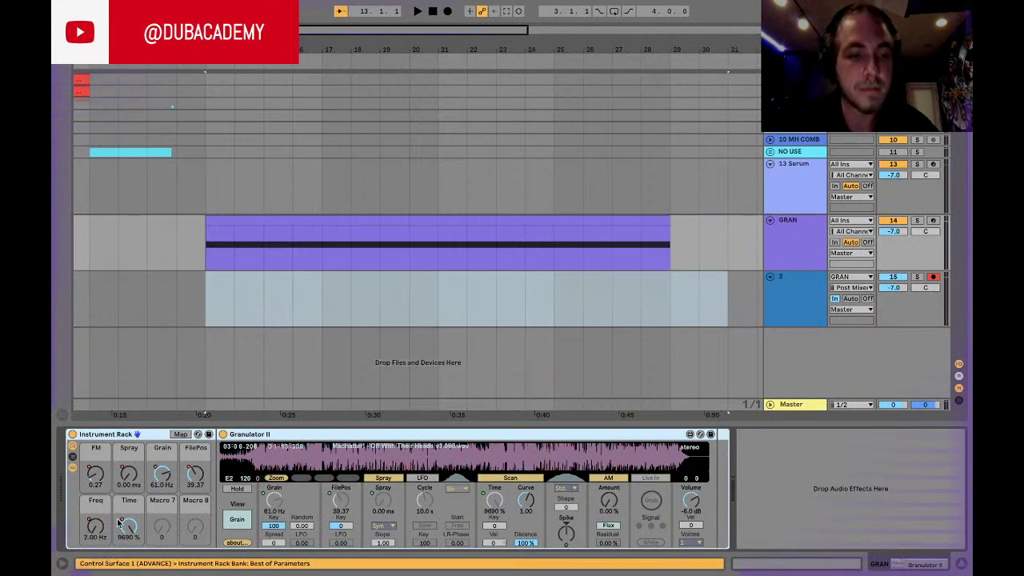
pyautogui.rightClick(190, 476)
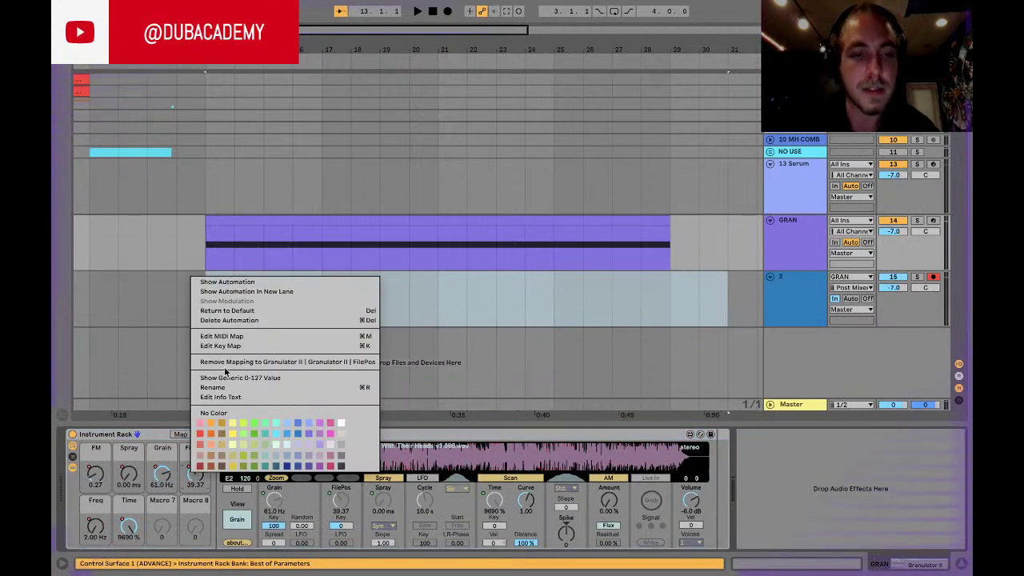
pyautogui.click(227, 311)
pyautogui.rightClick(156, 476)
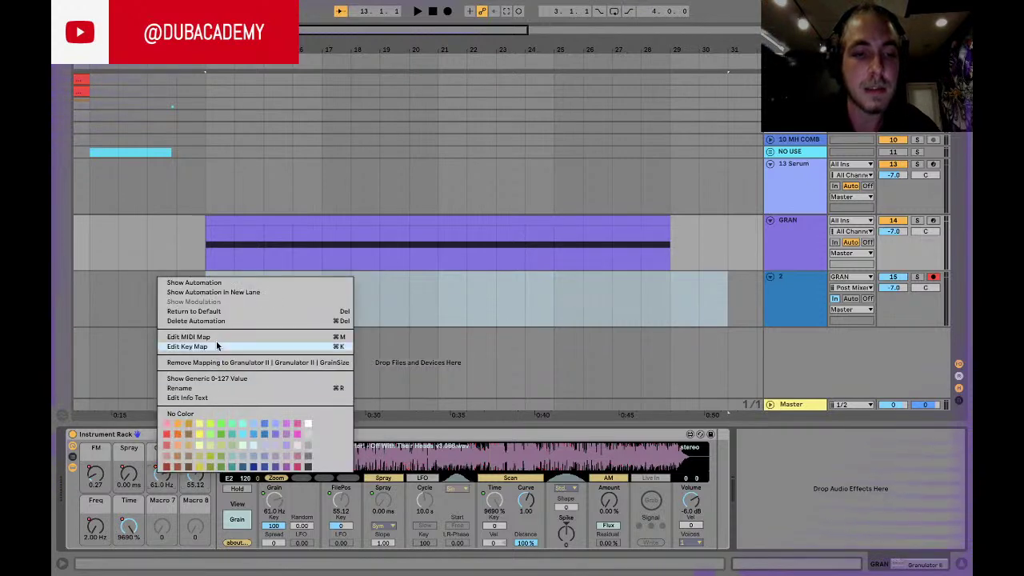
pyautogui.click(210, 311)
pyautogui.rightClick(132, 476)
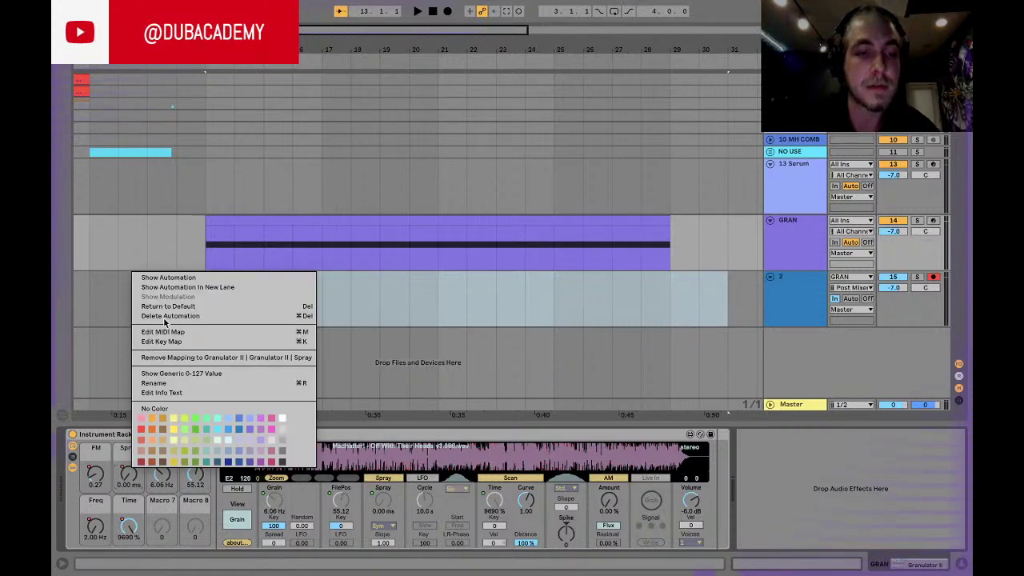
pyautogui.click(161, 315)
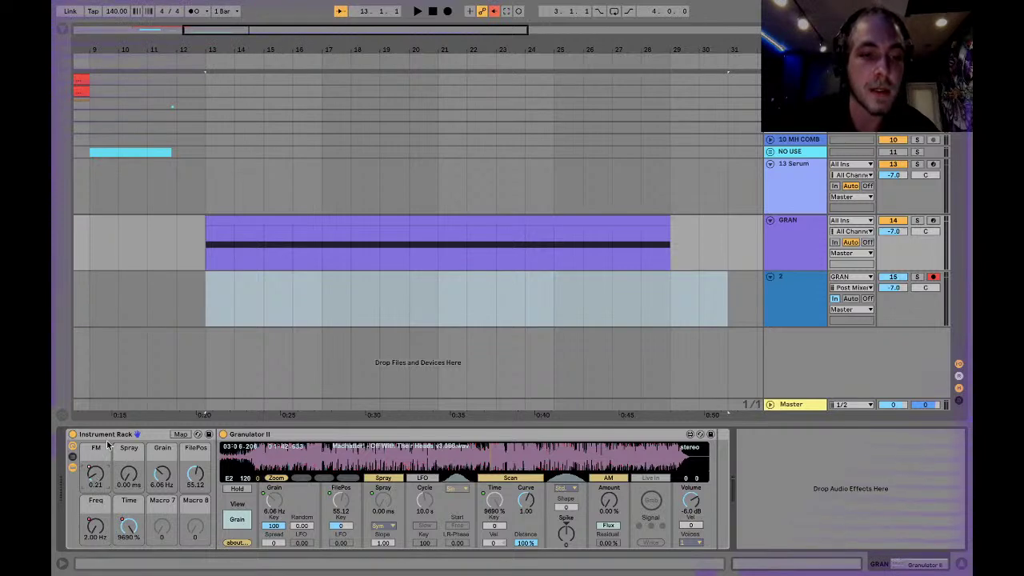
# Step: Delete the recorded automation of the FM, Freq and Time macros on the GRAN track
pyautogui.rightClick(92, 476)
pyautogui.click(150, 322)
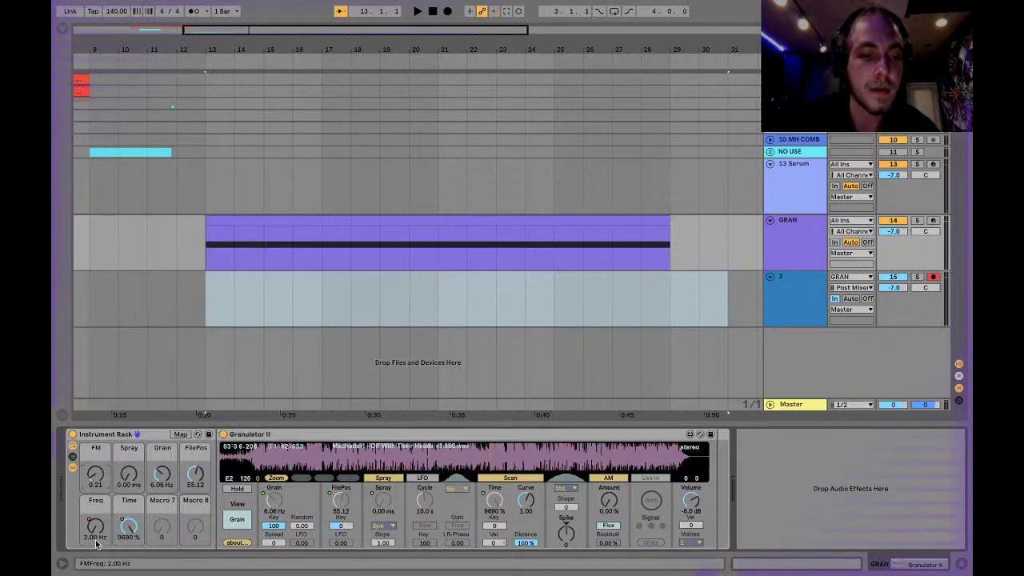
pyautogui.rightClick(93, 549)
pyautogui.click(137, 384)
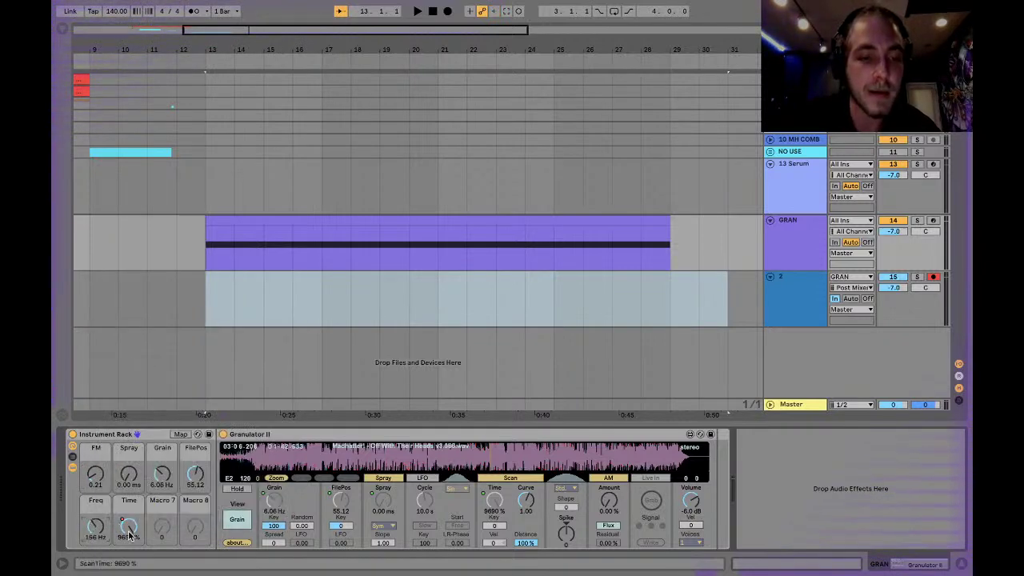
pyautogui.rightClick(128, 534)
pyautogui.click(170, 381)
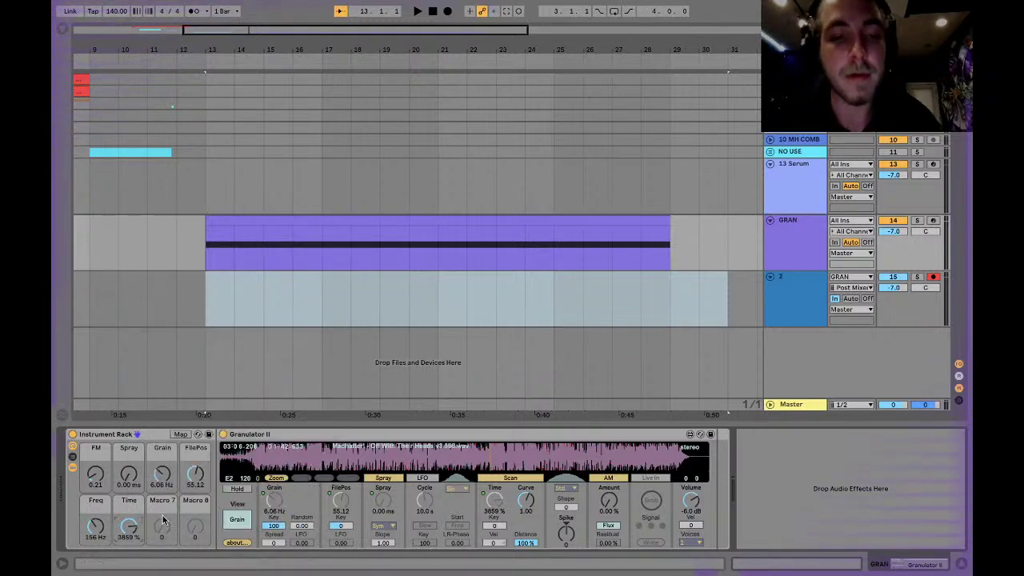
# Step: Play the GRAN clip from bar 13 while setting the Time macro to 10000 % and Grain to 26.4 Hz
pyautogui.press('space')
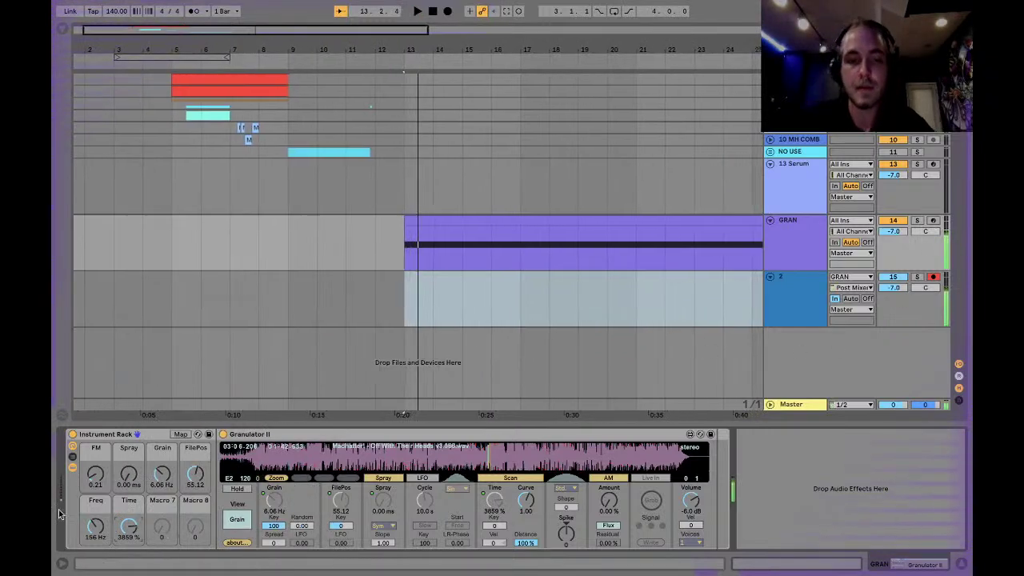
pyautogui.moveTo(128, 529); pyautogui.dragTo(128, 498)
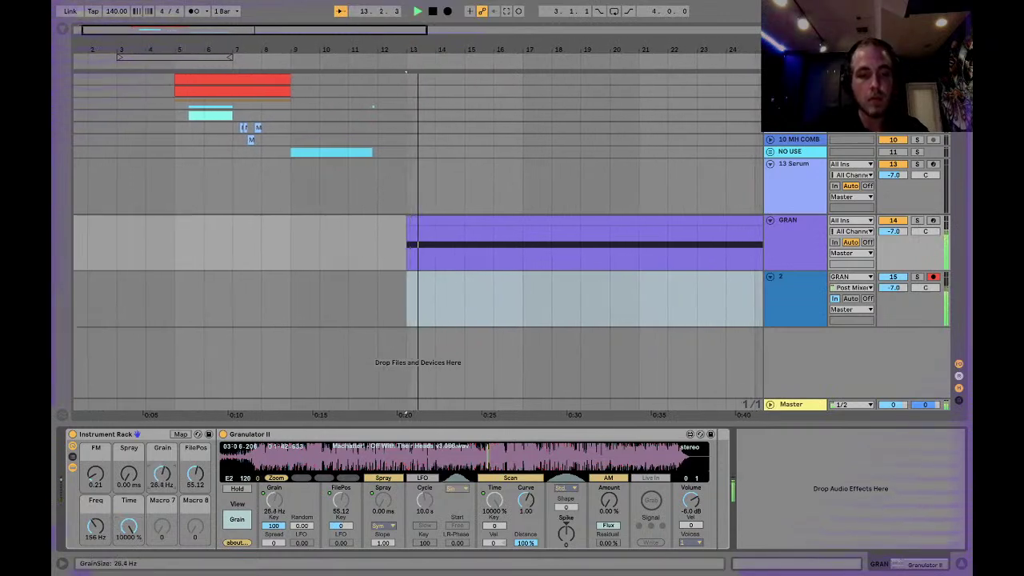
pyautogui.moveTo(131, 526)
pyautogui.mouseDown()
pyautogui.moveTo(131, 561)
pyautogui.moveTo(124, 527)
pyautogui.mouseUp()
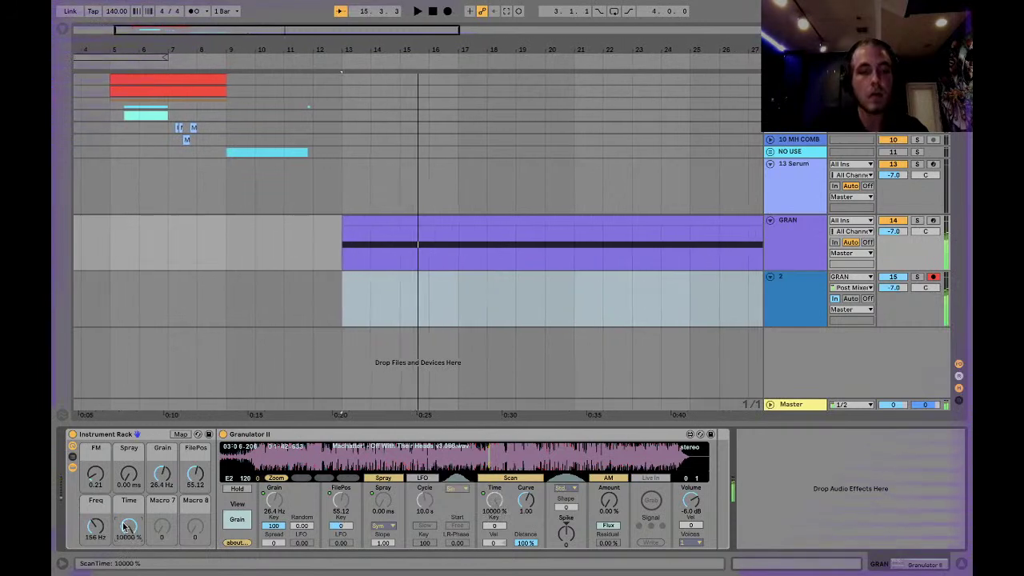
# Step: Record track 2 from bar 13 to 29 while sweeping the Time, Grain, FilePos, Freq and FM macros, ending with Grain at 16.8 Hz and FilePos at 30.71
pyautogui.click(447, 11)
pyautogui.moveTo(128, 526)
pyautogui.mouseDown()
pyautogui.moveTo(128, 568)
pyautogui.moveTo(128, 545)
pyautogui.mouseUp()
pyautogui.moveTo(162, 475); pyautogui.dragTo(195, 497)
pyautogui.moveTo(129, 528); pyautogui.dragTo(96, 480)
pyautogui.press('space')
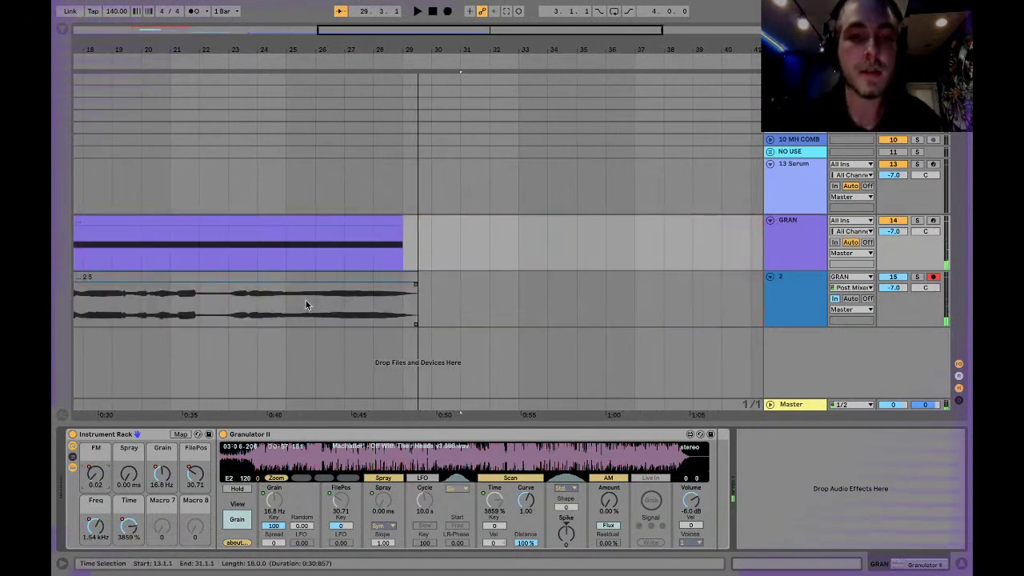
# Step: Set the input monitoring of track 2 to Auto
pyautogui.click(853, 289)
pyautogui.click(817, 284)
pyautogui.click(848, 299)
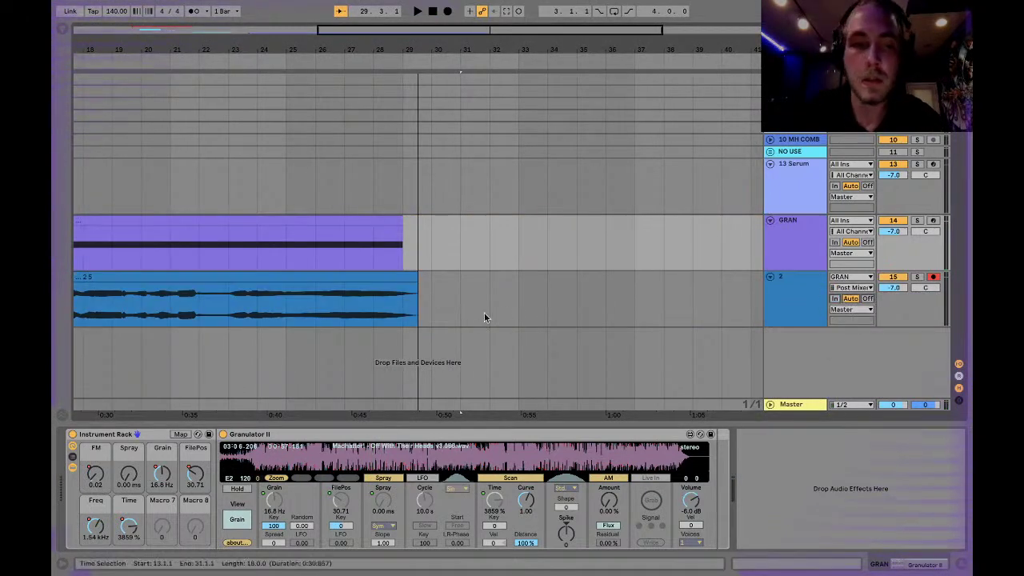
# Step: Move the GRAN track into the NO USE group
pyautogui.hscroll(-10, 484, 317)
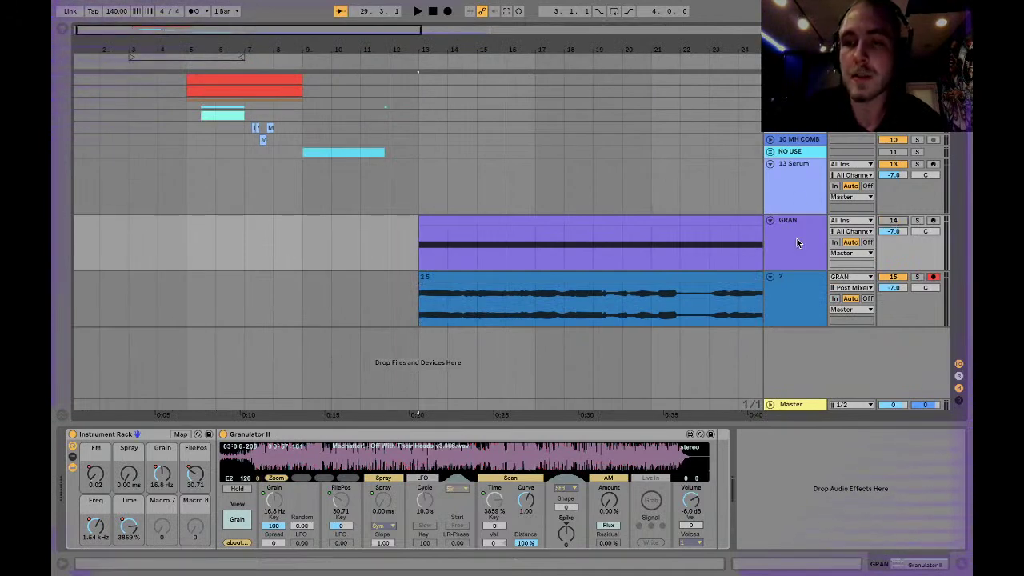
pyautogui.click(792, 152)
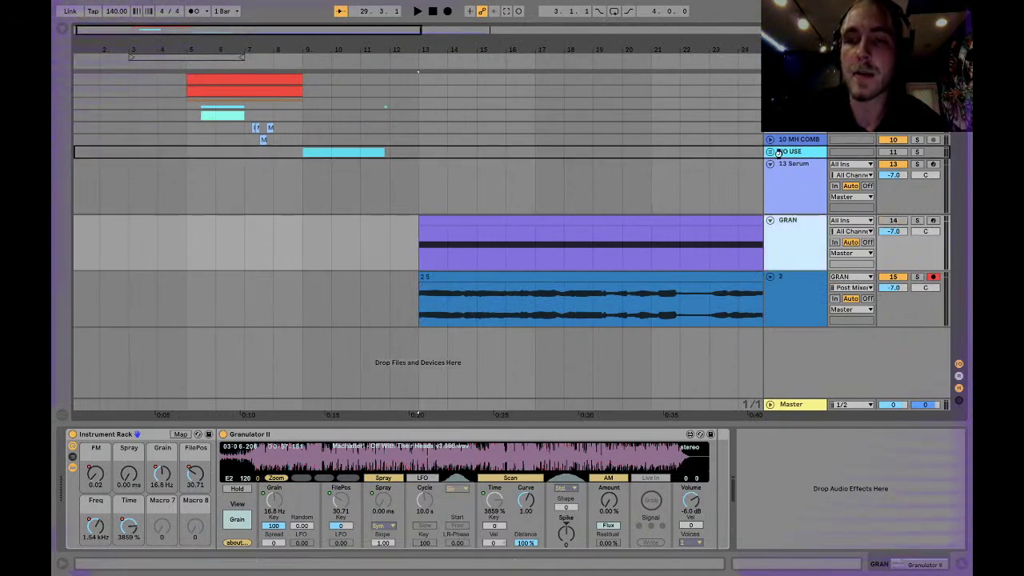
pyautogui.moveTo(794, 156); pyautogui.dragTo(793, 159)
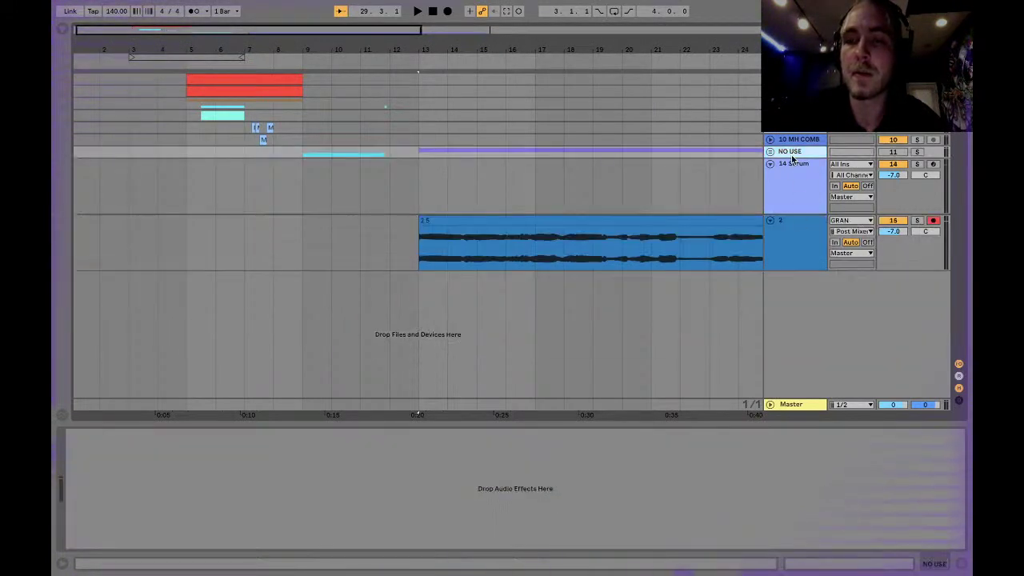
# Step: Move the NO USE group below track 2, and solo track 2 to play its recorded clip from bar 13
pyautogui.click(537, 228)
pyautogui.click(917, 209)
pyautogui.press('space')
pyautogui.press('space')
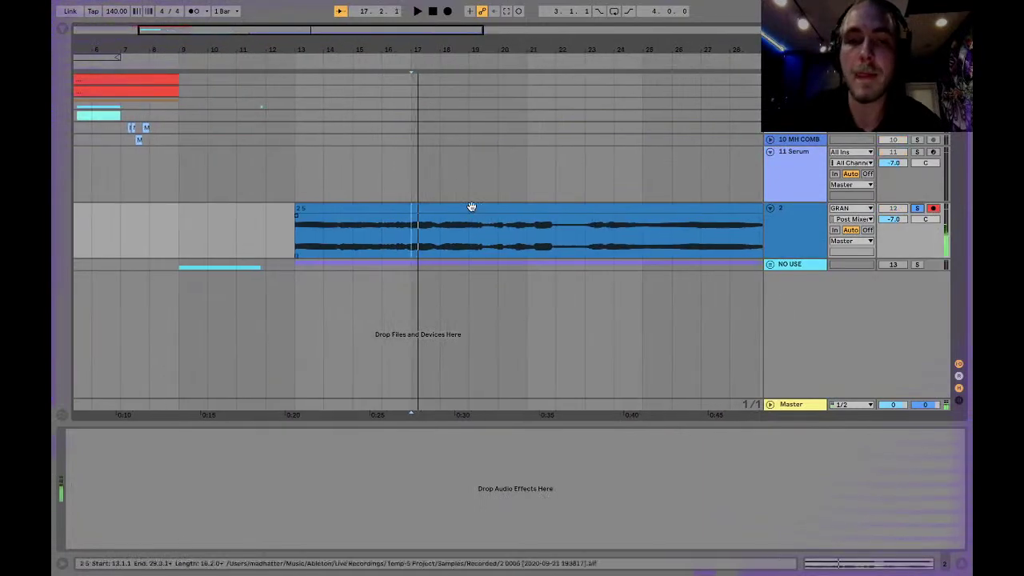
pyautogui.click(473, 208)
pyautogui.press('space')
pyautogui.hscroll(-3, 272, 224)
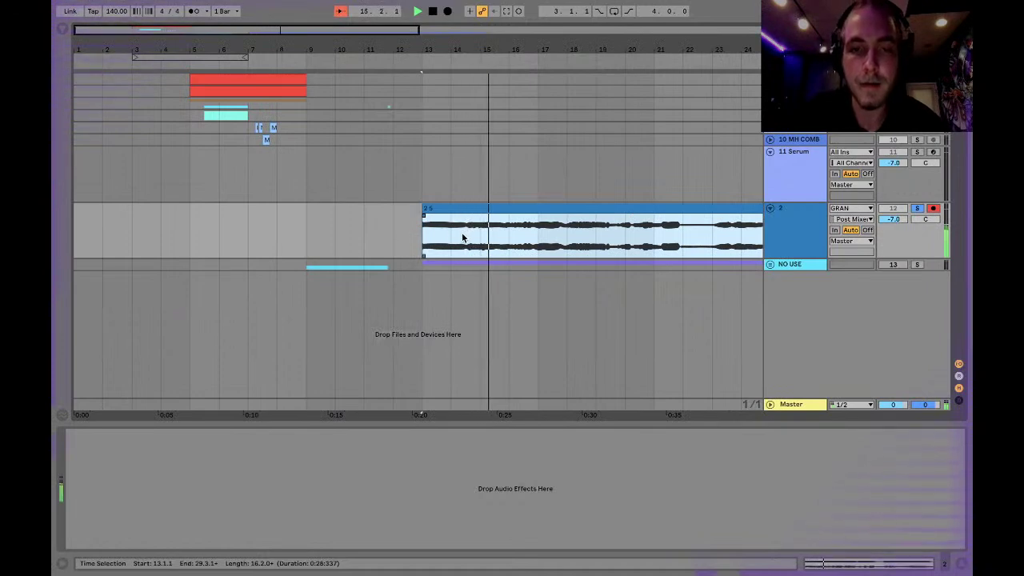
# Step: Set the arrangement grid to 1/16
pyautogui.rightClick(406, 240)
pyautogui.click(495, 384)
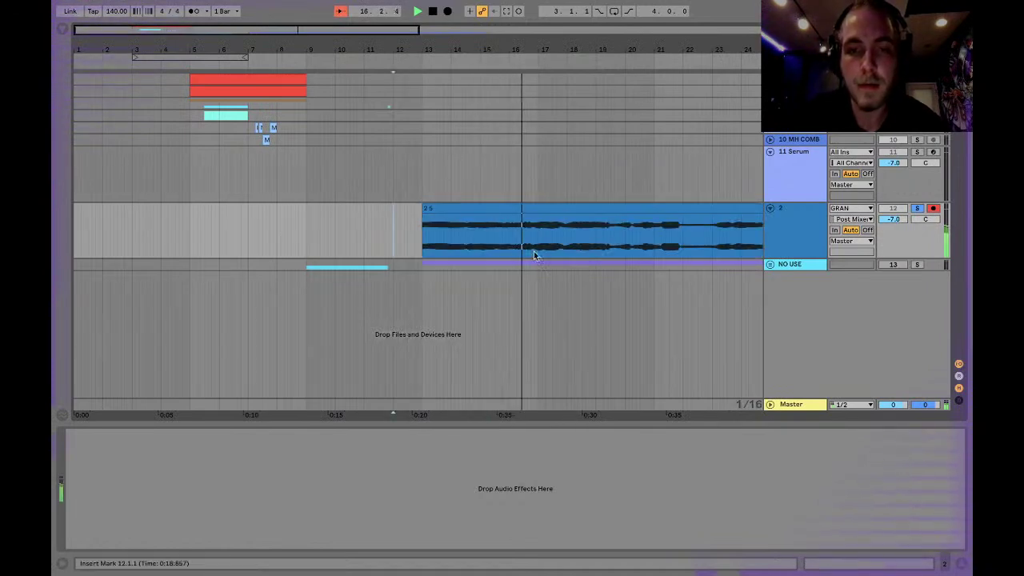
pyautogui.press('+')
pyautogui.press('+')
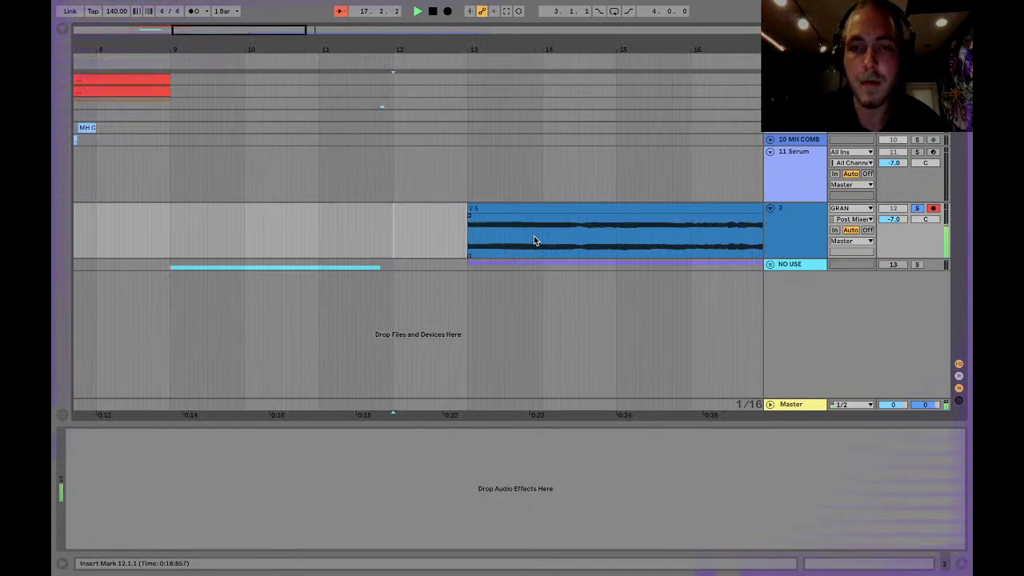
# Step: Audition the recording around bar 23 and move its section from bar 23 to 24 onto a new audio track below
pyautogui.hscroll(8, 534, 239)
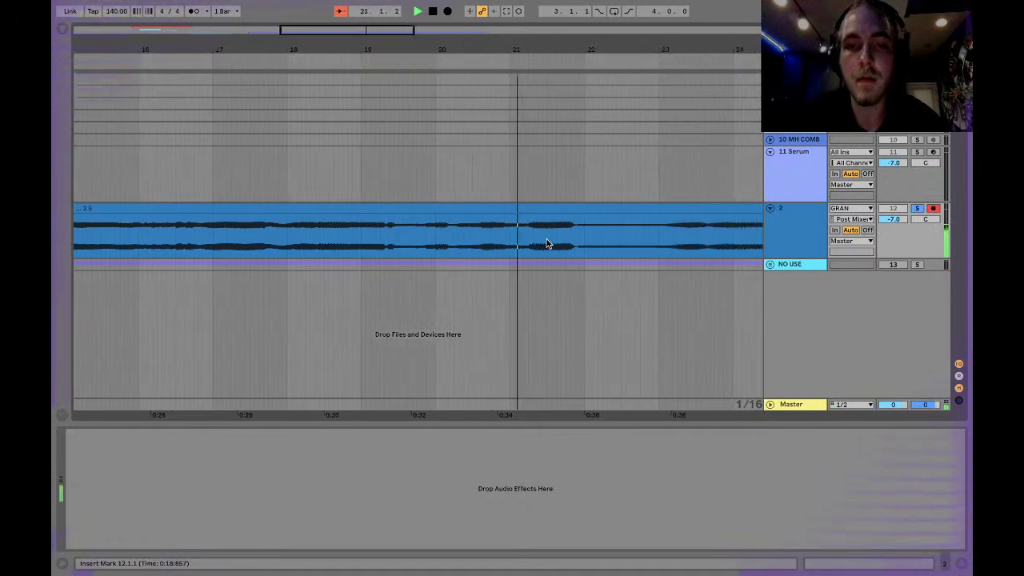
pyautogui.click(581, 234)
pyautogui.press('space')
pyautogui.press('space')
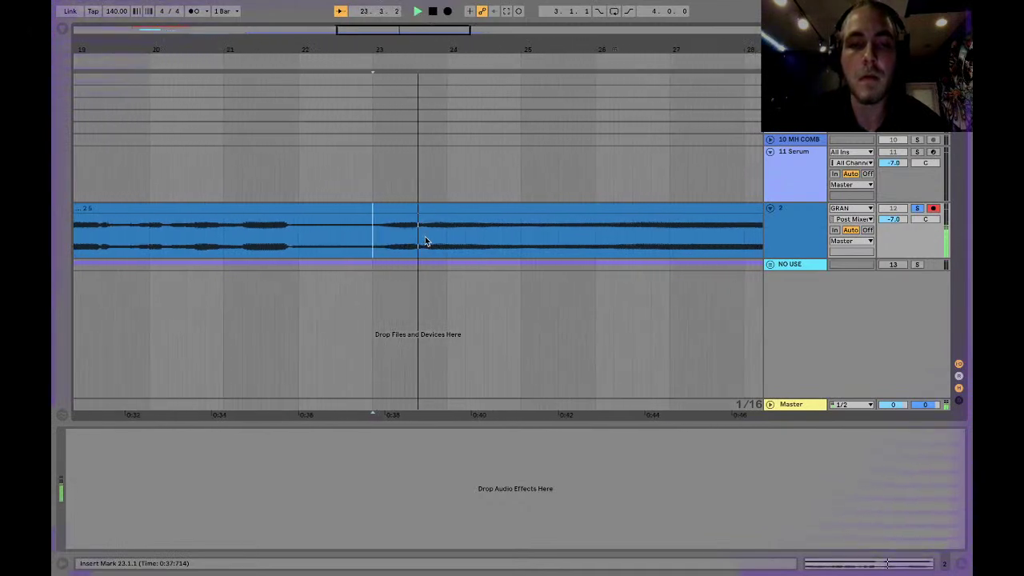
pyautogui.press('space')
pyautogui.click(411, 234)
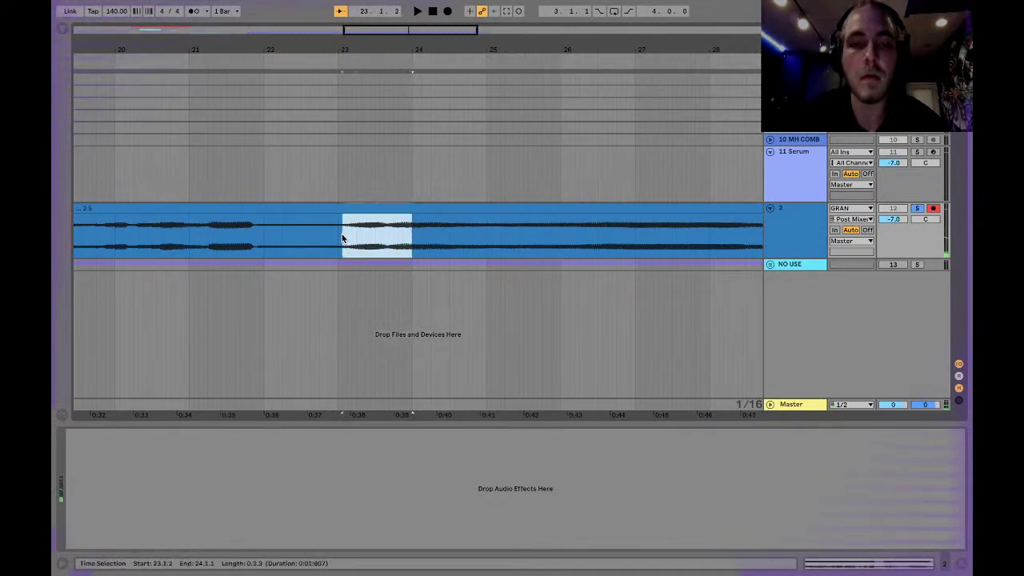
pyautogui.moveTo(349, 211); pyautogui.dragTo(350, 303)
# Step: Audition the rest of the recording and move a one-bar section from about 16.3 to 17.3 onto the lower audio track
pyautogui.press('space')
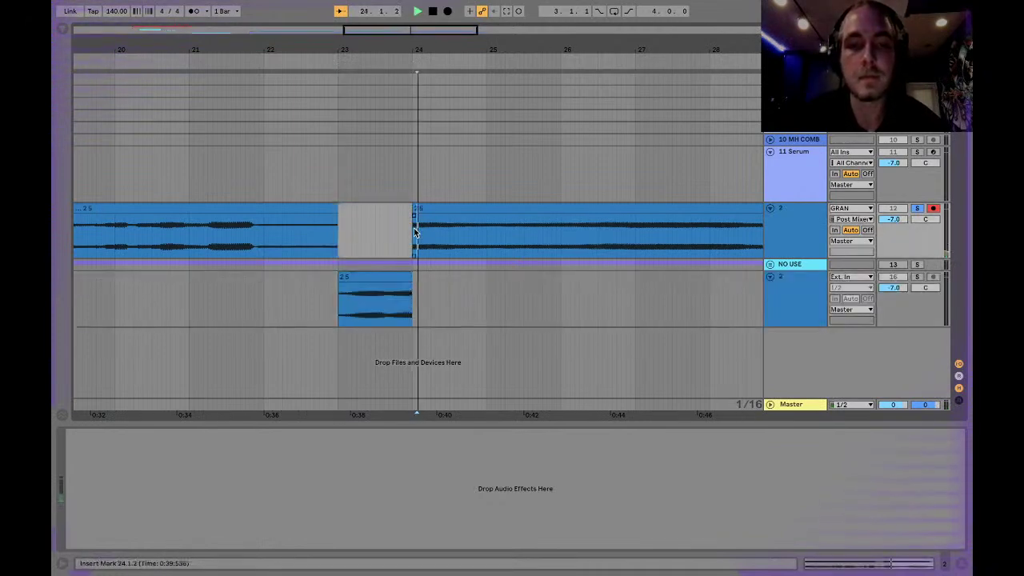
pyautogui.click(503, 235)
pyautogui.hscroll(-10, 463, 241)
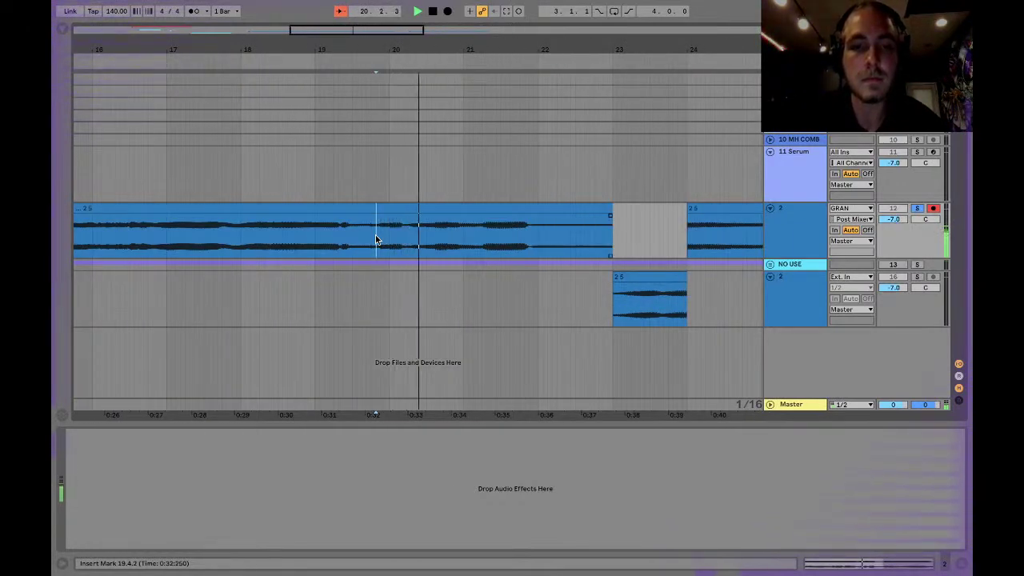
pyautogui.hscroll(-10, 376, 239)
pyautogui.click(376, 239)
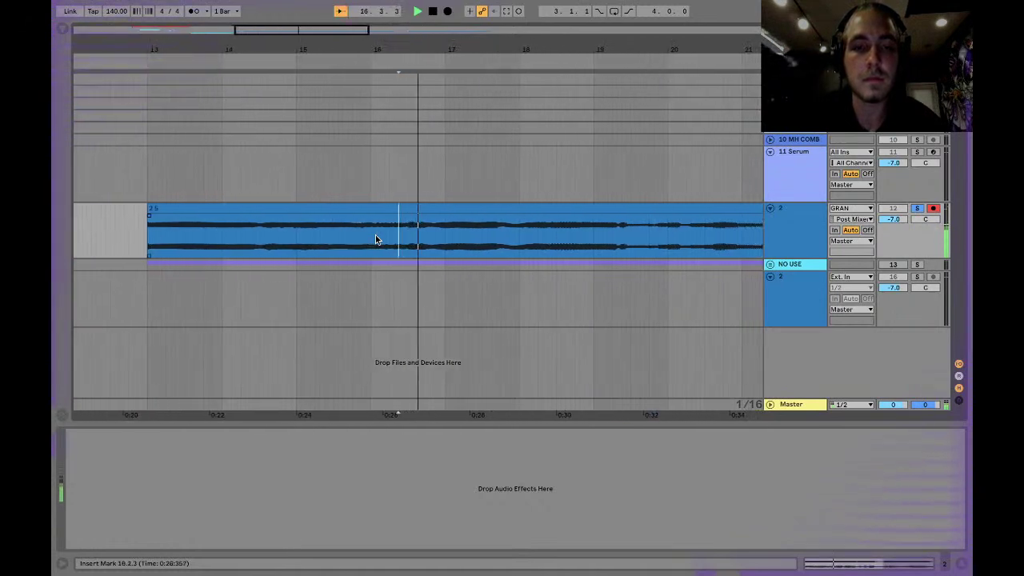
pyautogui.hscroll(3, 376, 239)
pyautogui.click(350, 240)
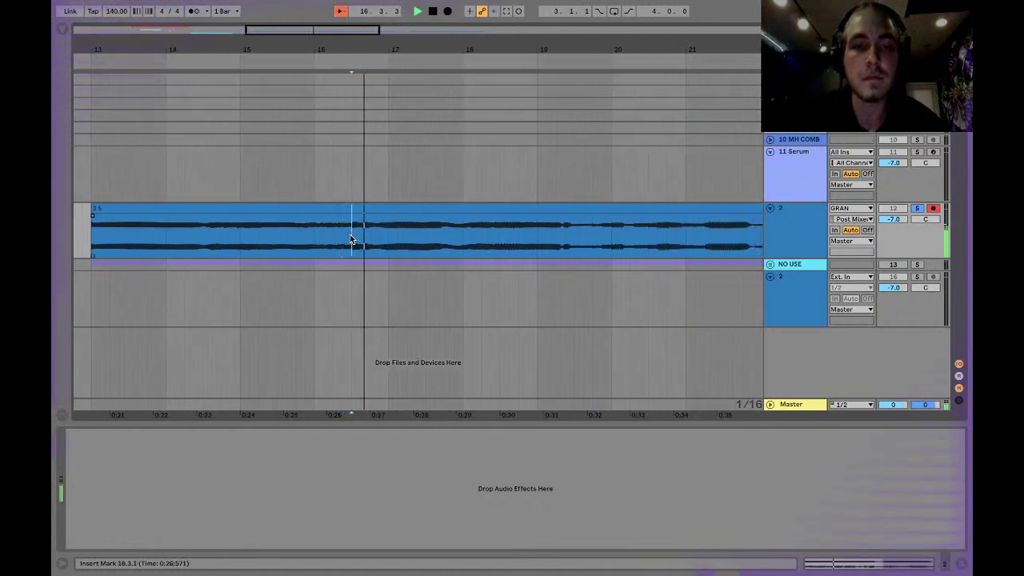
pyautogui.press('space')
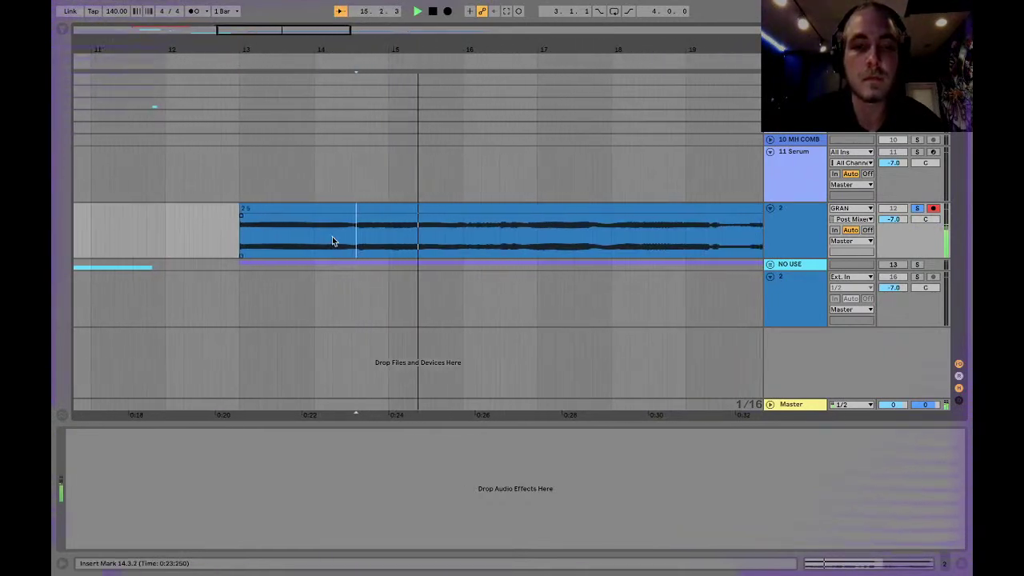
pyautogui.click(269, 237)
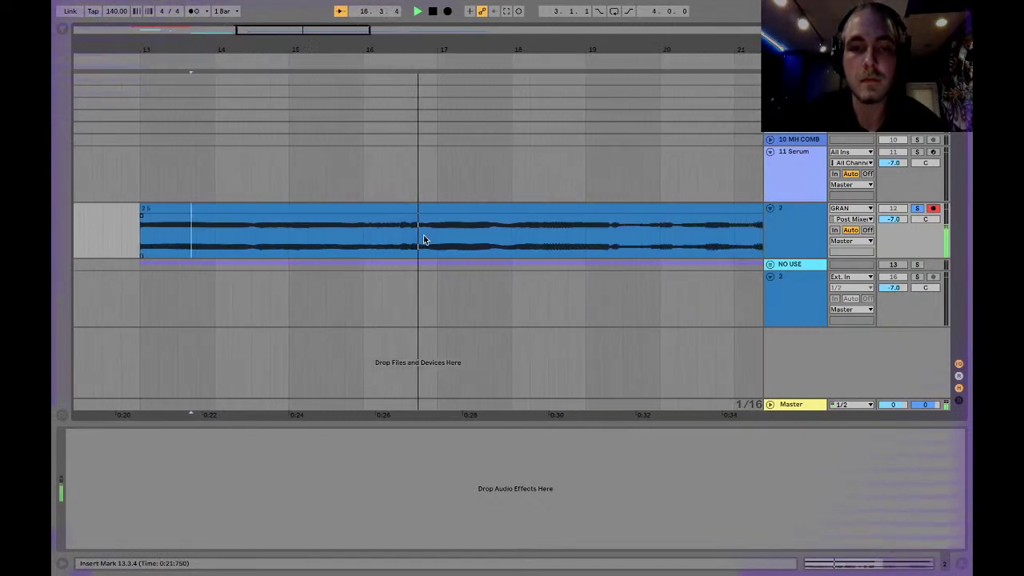
pyautogui.click(370, 239)
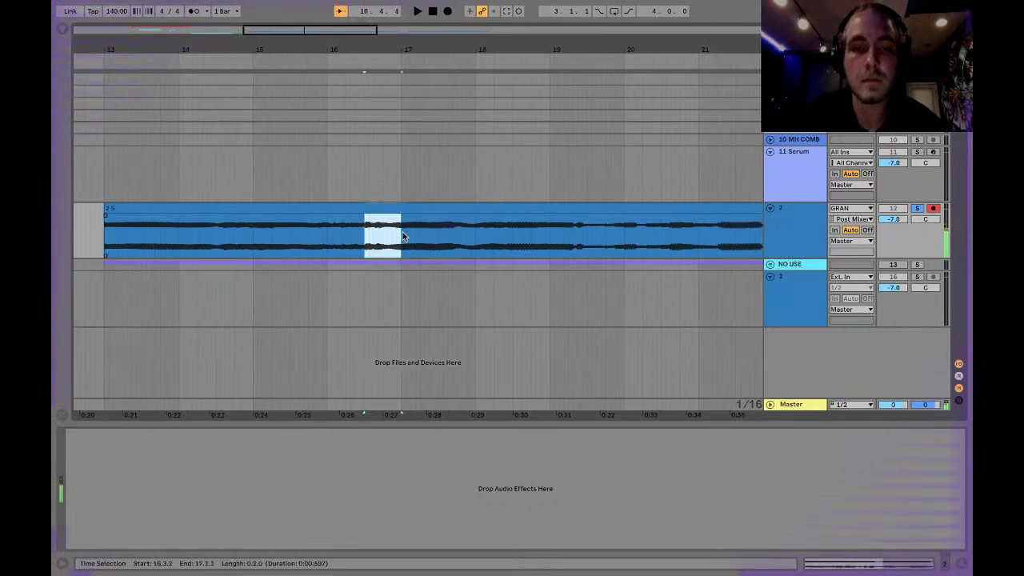
pyautogui.moveTo(412, 206); pyautogui.dragTo(412, 298)
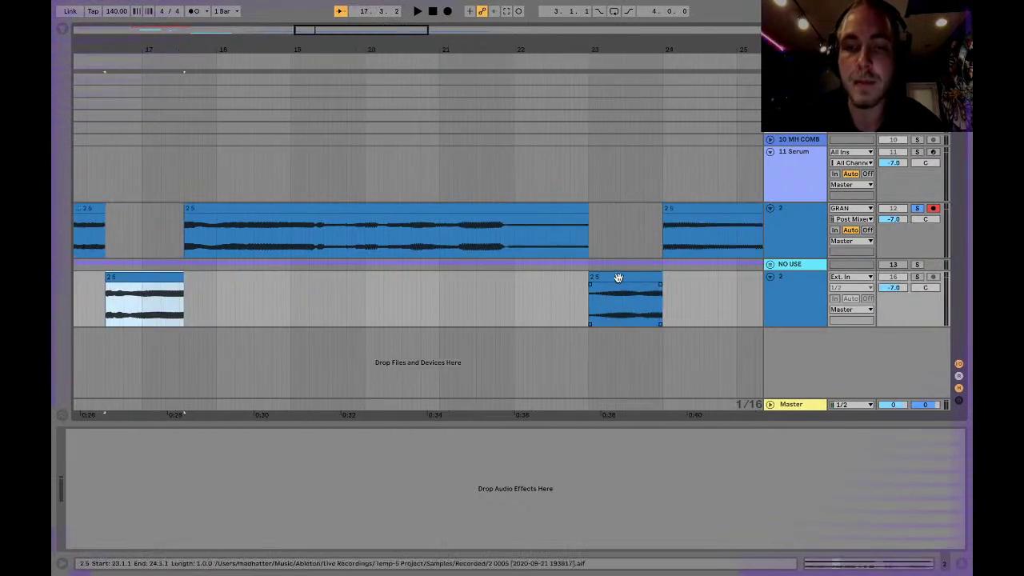
# Step: Solo the lower audio track and halve the segment BPM of its bar 23 clip to 70
pyautogui.click(619, 286)
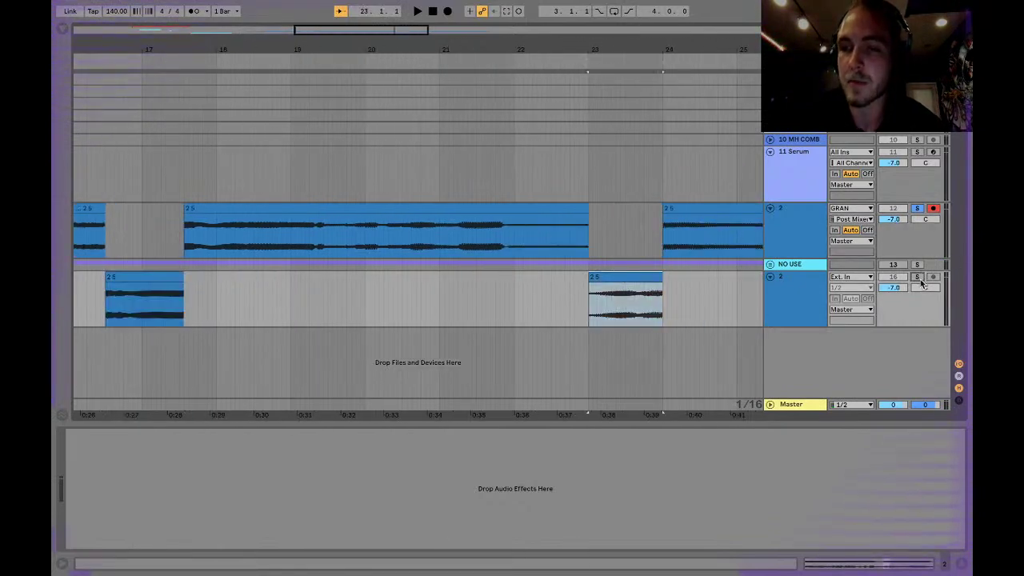
pyautogui.press('space')
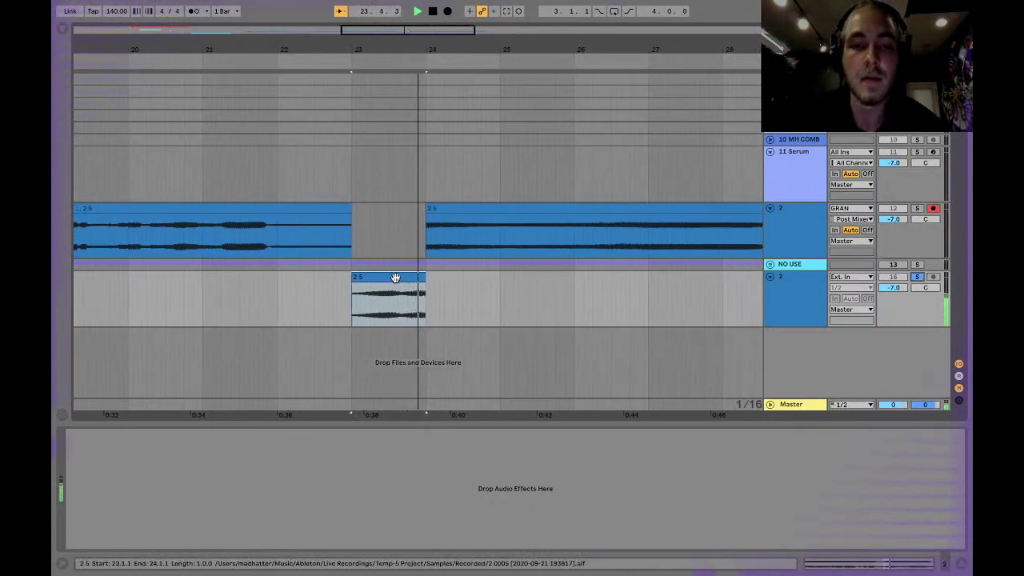
pyautogui.click(340, 278)
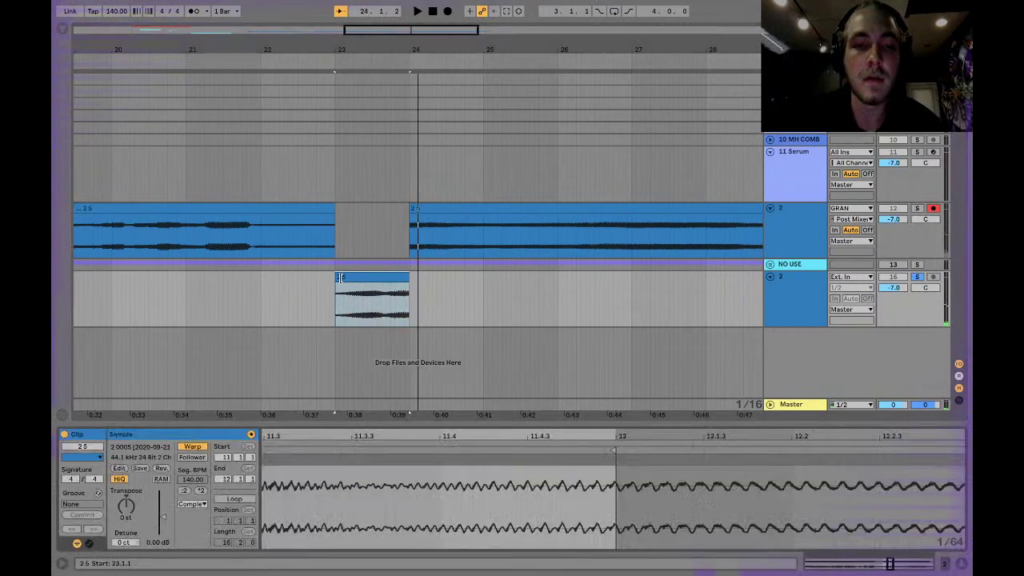
pyautogui.click(187, 491)
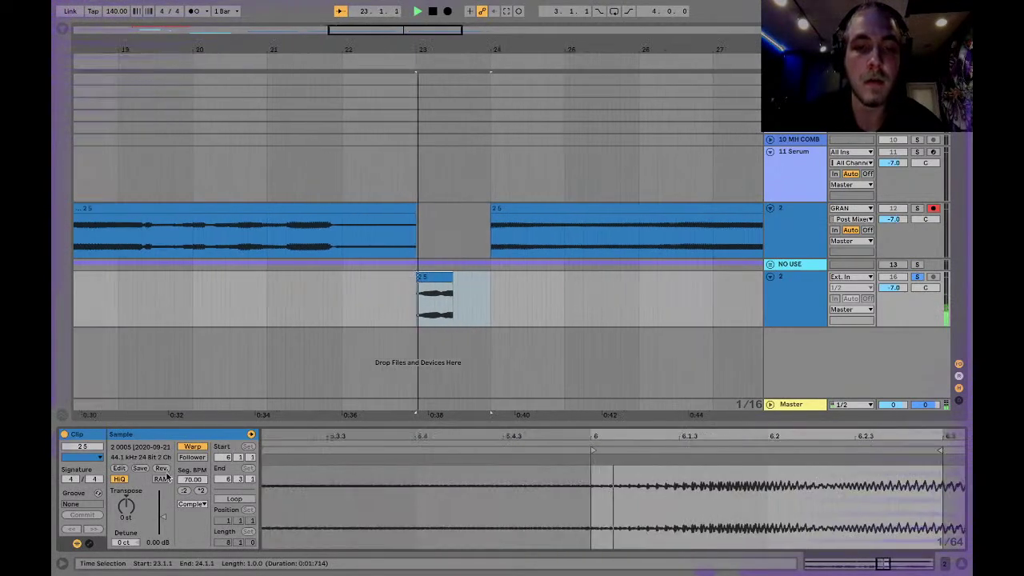
# Step: Set the bar 23 clip's warp mode to Texture with Grain Size 2.00 and Flux 0.00
pyautogui.click(193, 504)
pyautogui.click(194, 562)
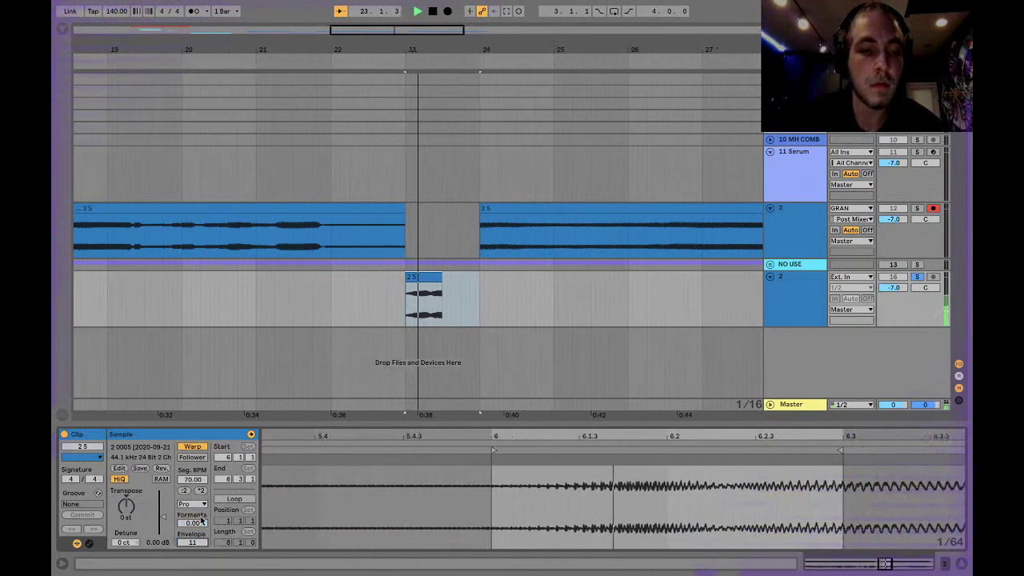
pyautogui.click(192, 504)
pyautogui.click(189, 534)
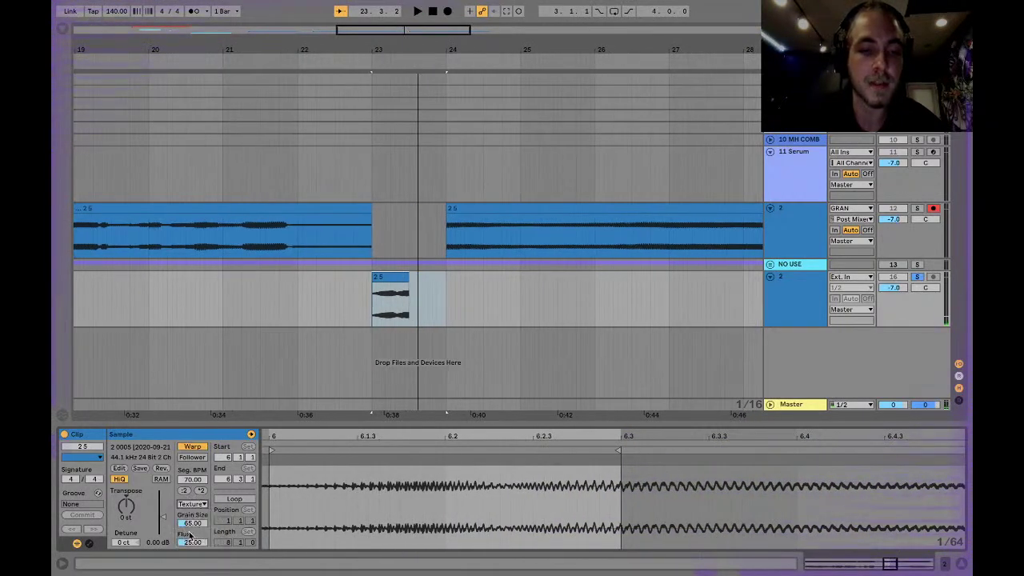
pyautogui.press('space')
pyautogui.moveTo(192, 524); pyautogui.dragTo(189, 561)
pyautogui.press('space')
pyautogui.press('space')
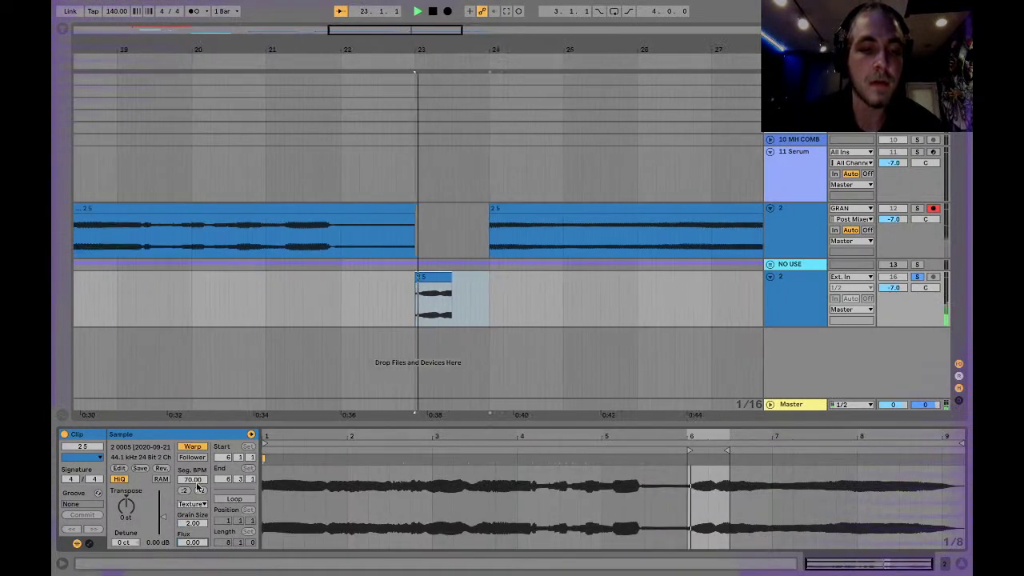
# Step: Reverse the bar 23 clip and set its Grain Size to 4.04 while auditioning it
pyautogui.click(203, 491)
pyautogui.click(203, 492)
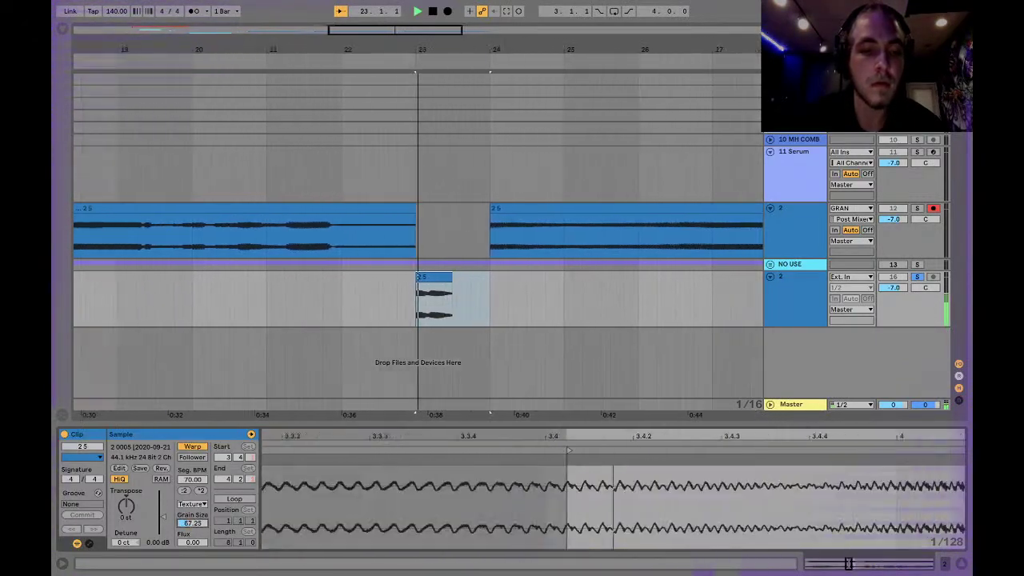
pyautogui.press('space')
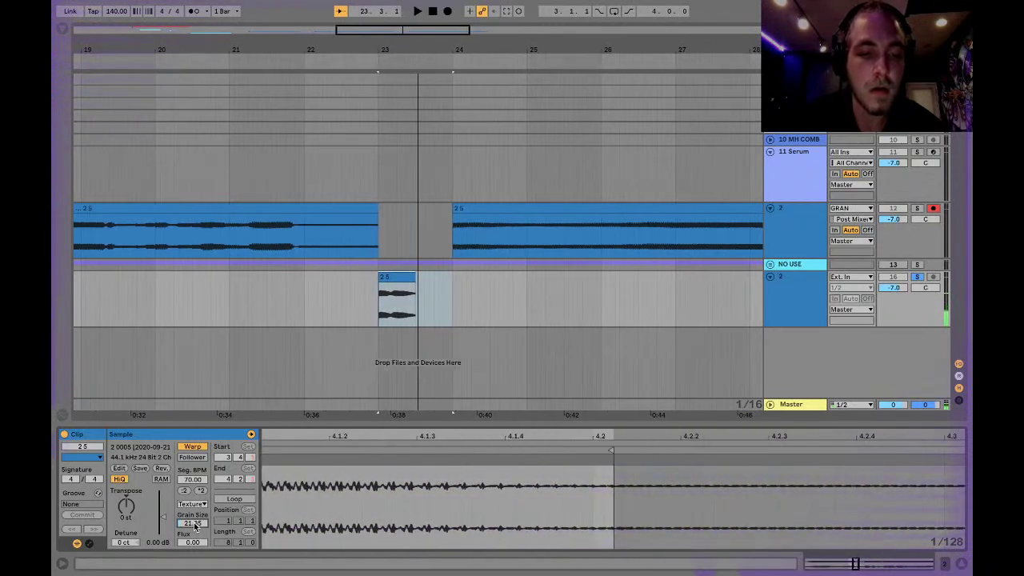
pyautogui.press('space')
pyautogui.press('space')
pyautogui.moveTo(194, 526); pyautogui.dragTo(194, 557)
pyautogui.press('space')
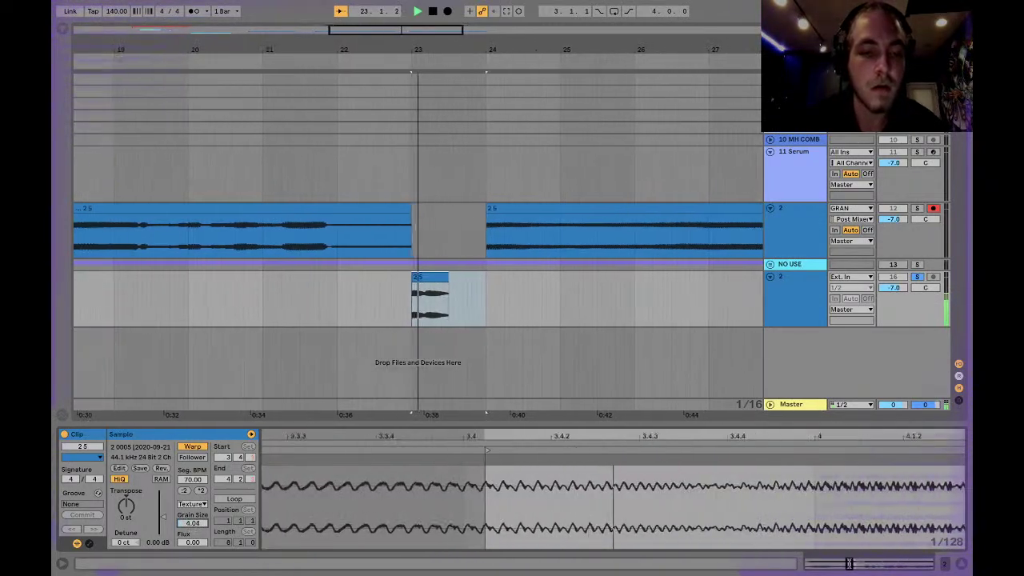
pyautogui.press('space')
pyautogui.press('space')
pyautogui.press('space')
pyautogui.press('space')
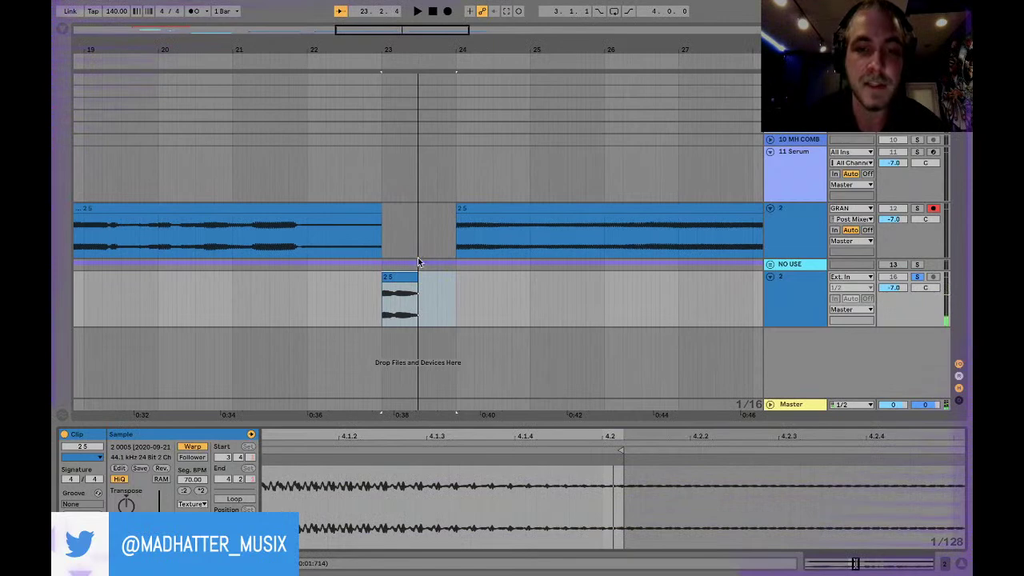
# Step: Duplicate the half-bar clip directly after itself and consolidate the first copy
pyautogui.hotkey('ctrl', 'd')
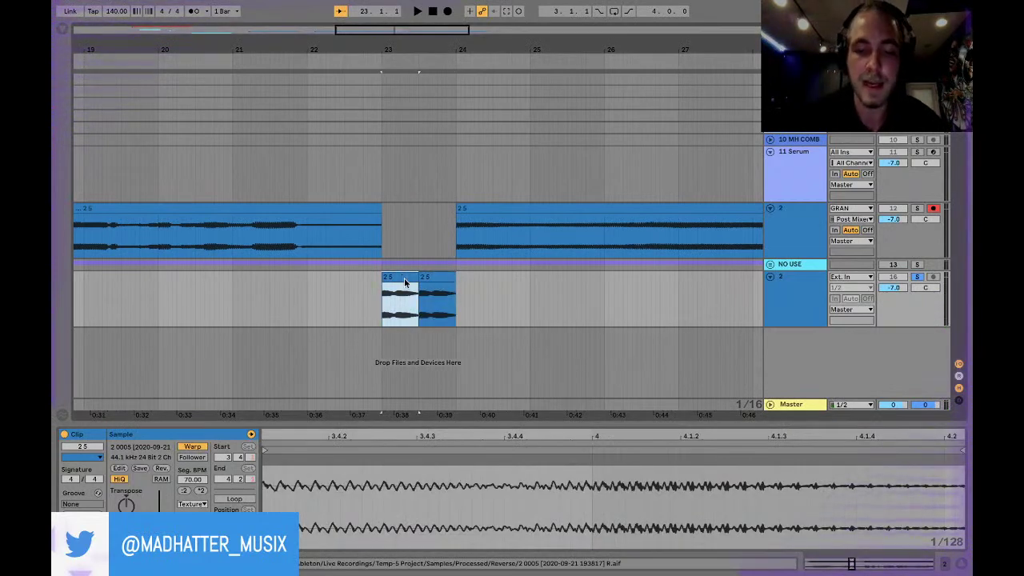
pyautogui.hotkey('ctrl', 'j')
pyautogui.press('space')
pyautogui.press('space')
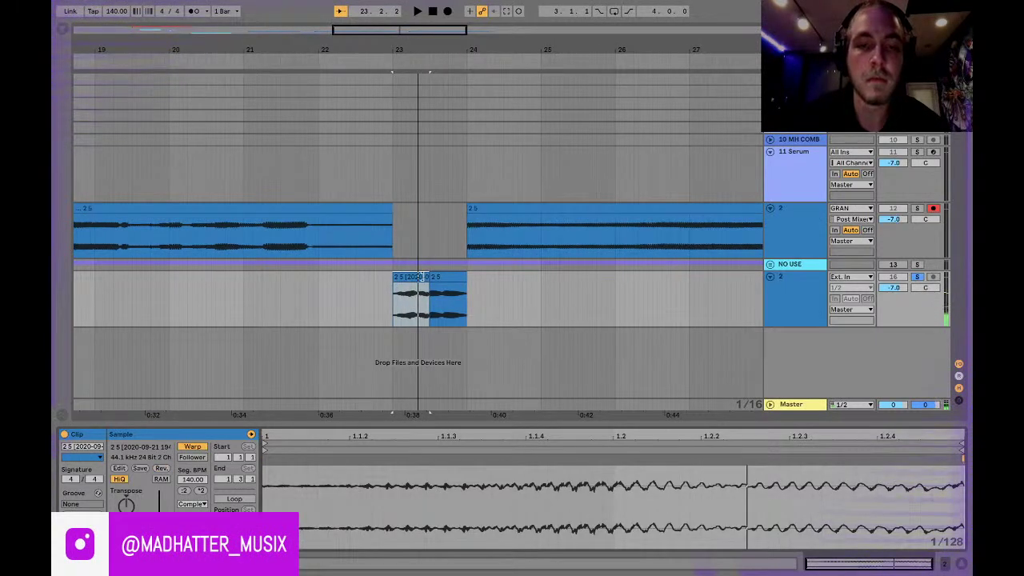
pyautogui.press('space')
pyautogui.moveTo(423, 277); pyautogui.dragTo(418, 277)
pyautogui.click(455, 314)
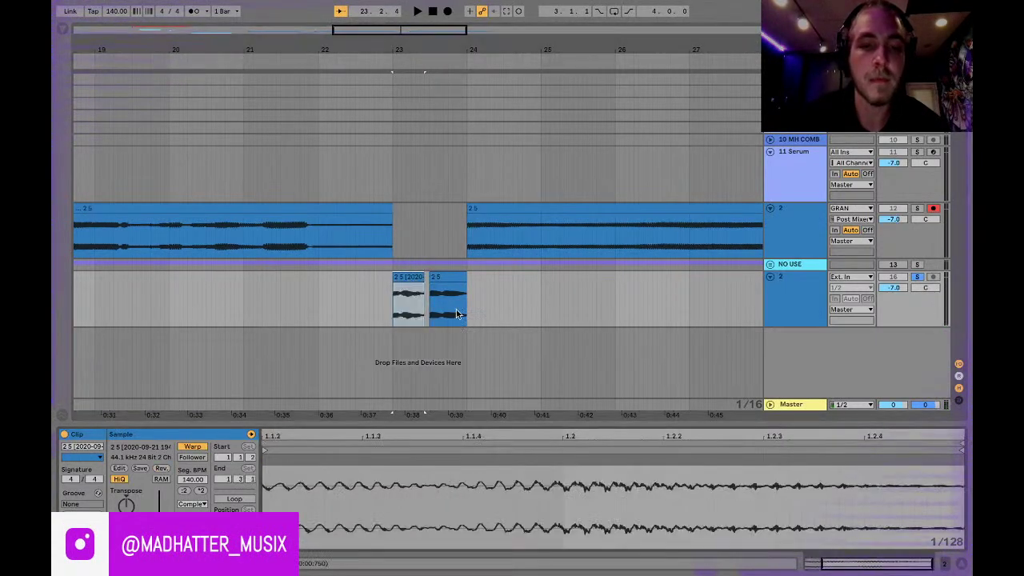
pyautogui.click(419, 277)
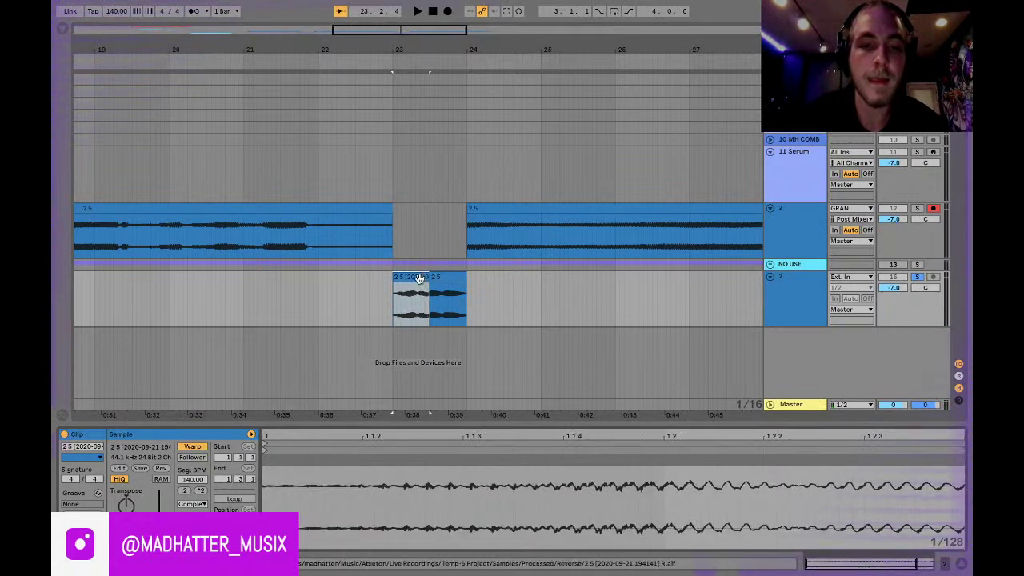
# Step: Flip the playback direction of the consolidated clip back to forward and play it
pyautogui.click(162, 471)
pyautogui.press('space')
pyautogui.press('space')
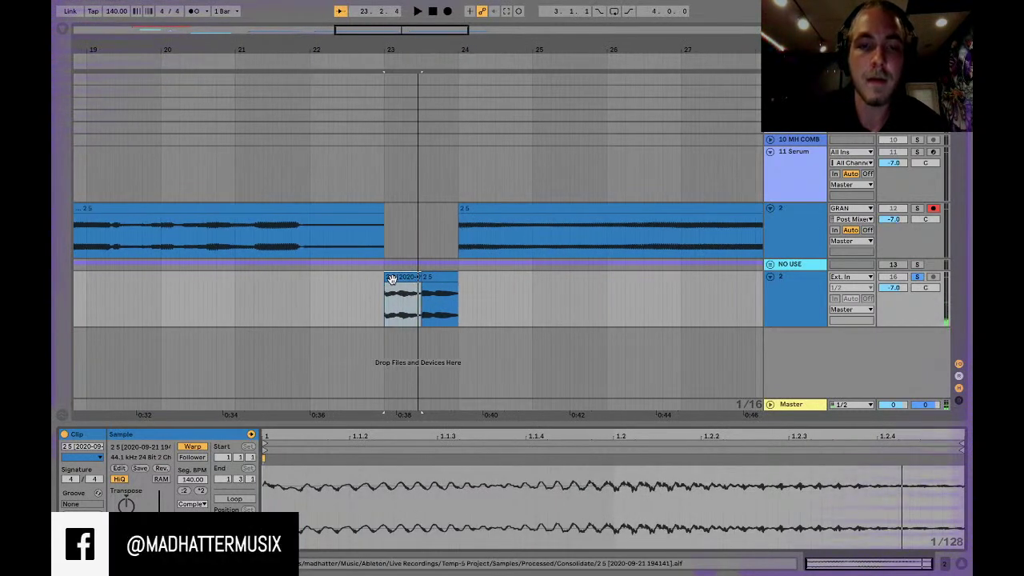
# Step: Trim the consolidated clip to one beat and halve its segment BPM to 70, keeping the one-beat length
pyautogui.hscroll(-2, 401, 296)
pyautogui.press('space')
pyautogui.moveTo(420, 280); pyautogui.dragTo(404, 280)
pyautogui.press('space')
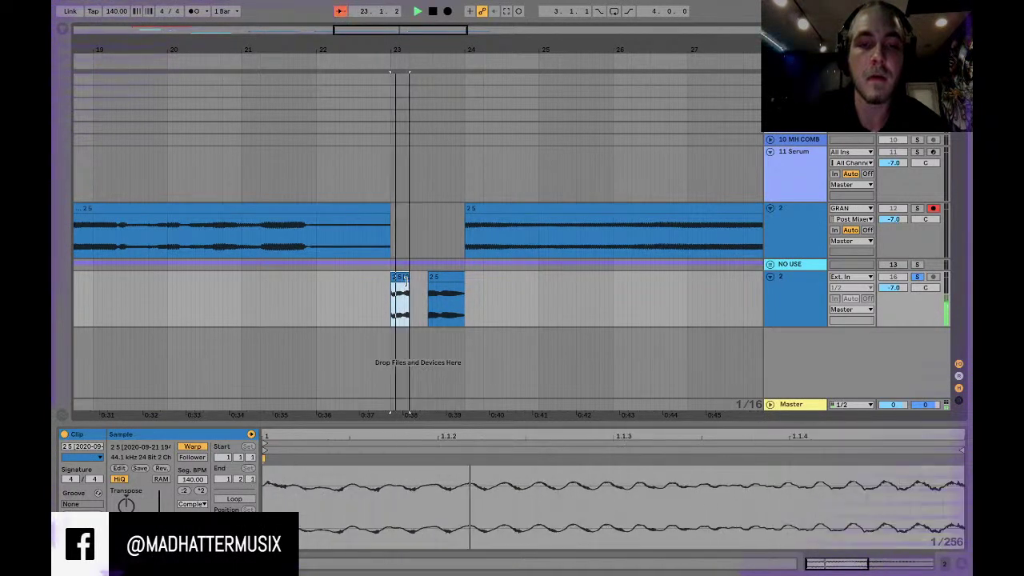
pyautogui.click(185, 491)
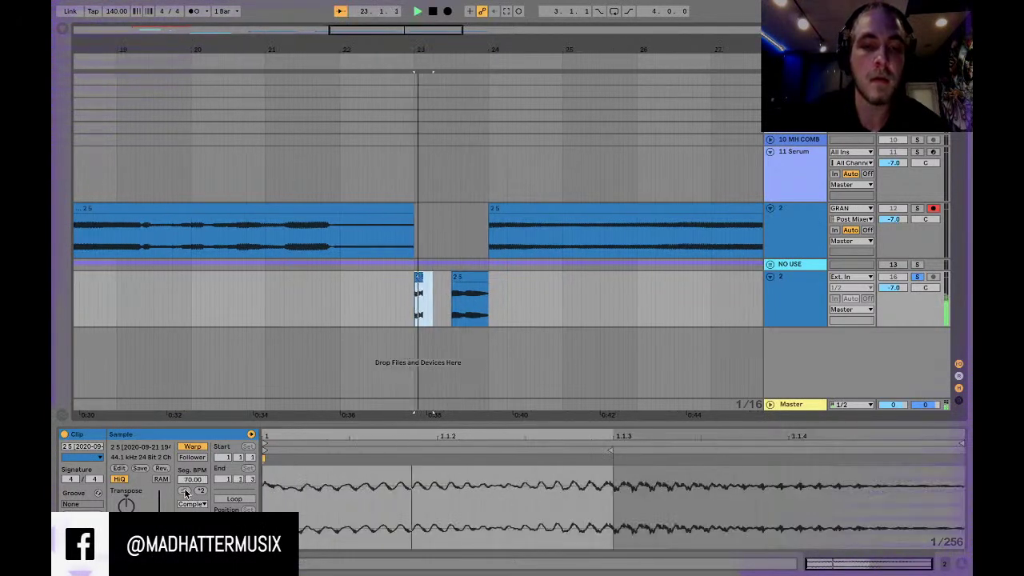
pyautogui.moveTo(412, 278); pyautogui.dragTo(421, 278)
pyautogui.press('space')
pyautogui.press('space')
pyautogui.press('space')
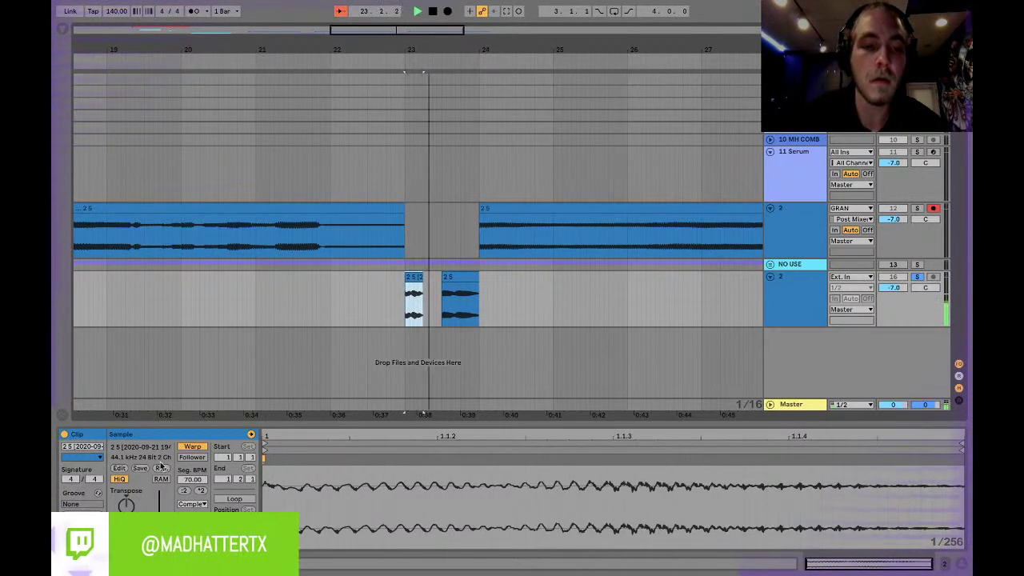
# Step: Reverse the one-beat clip at bar 23 and audition it
pyautogui.click(162, 469)
pyautogui.press('space')
pyautogui.press('space')
pyautogui.press('space')
pyautogui.press('space')
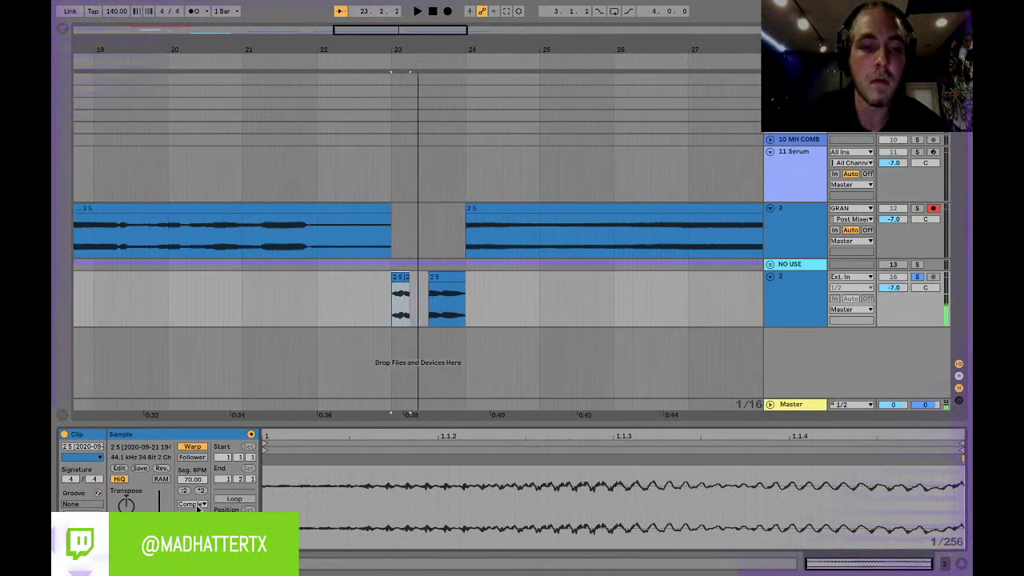
# Step: Set the one-beat clip's warp mode to Complex Pro and audition it
pyautogui.click(197, 562)
pyautogui.press('space')
pyautogui.press('space')
pyautogui.press('space')
pyautogui.press('space')
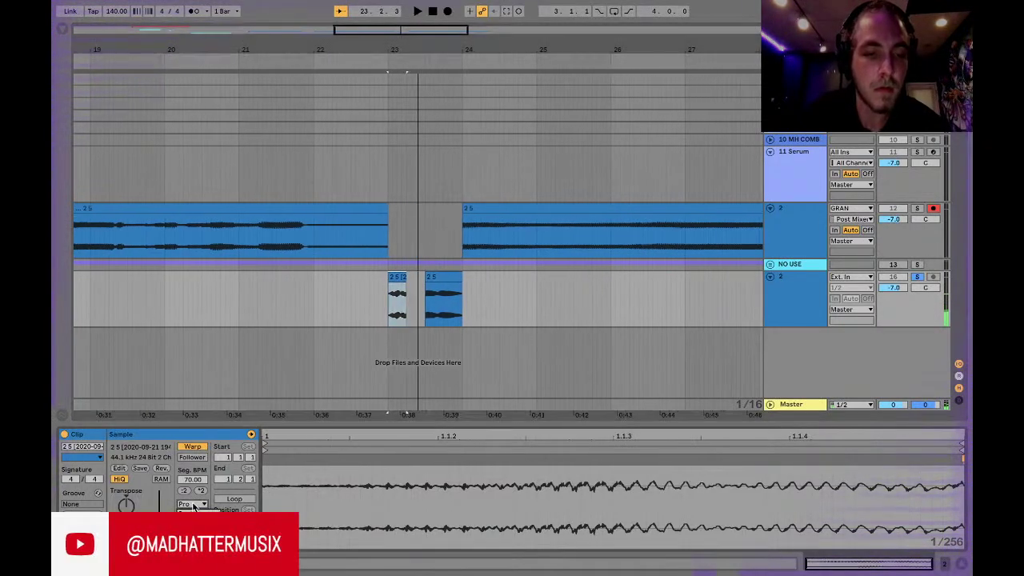
# Step: Set the one-beat clip's warp mode to Texture with a grain size of 2.00 and audition it
pyautogui.click(193, 533)
pyautogui.press('space')
pyautogui.press('space')
pyautogui.press('space')
pyautogui.press('space')
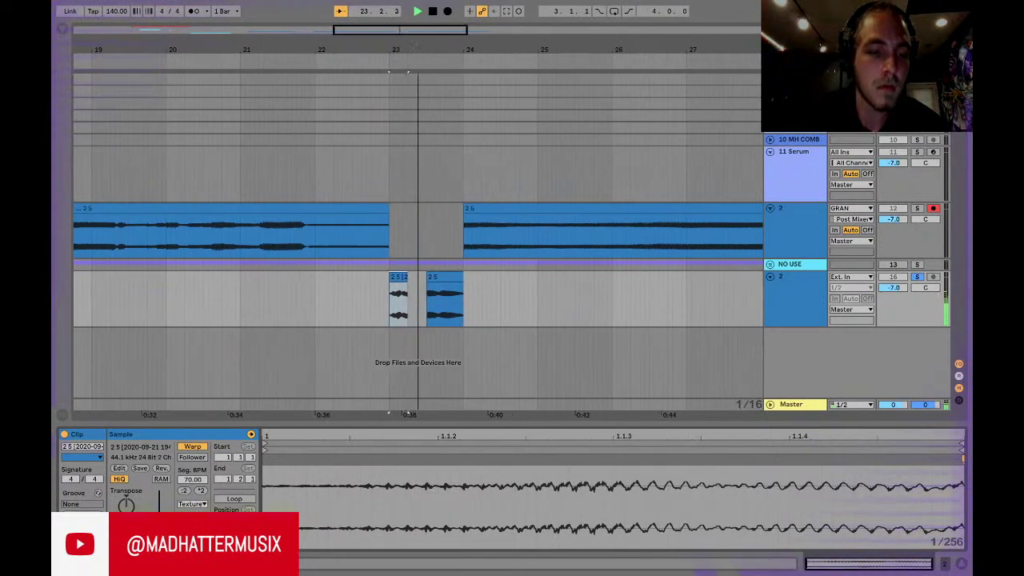
pyautogui.press('space')
pyautogui.press('space')
pyautogui.press('space')
pyautogui.press('space')
pyautogui.press('space')
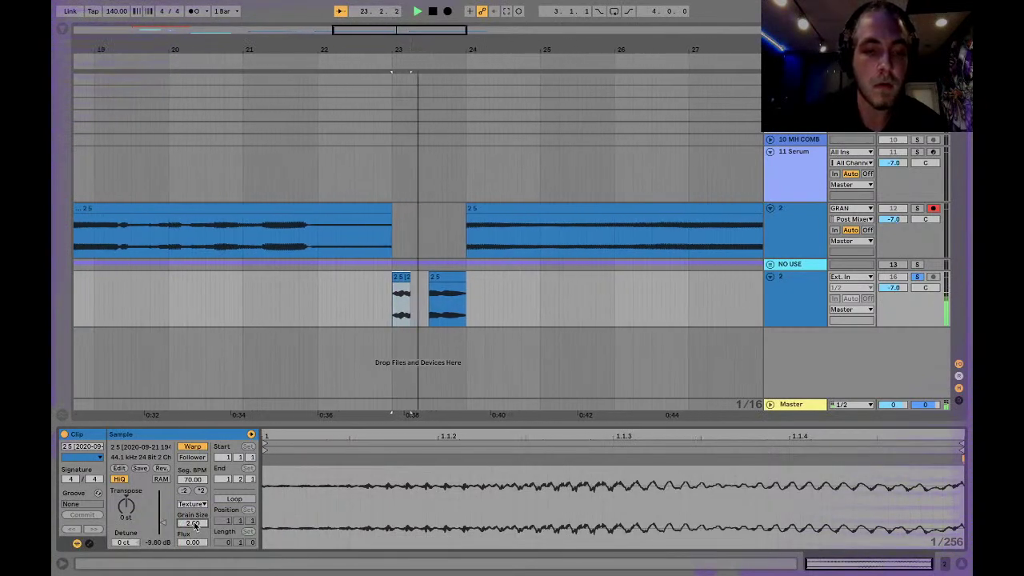
# Step: Turn off warping for the reversed clip and copy it to position 20.2.2 on the same track
pyautogui.click(198, 448)
pyautogui.click(399, 280)
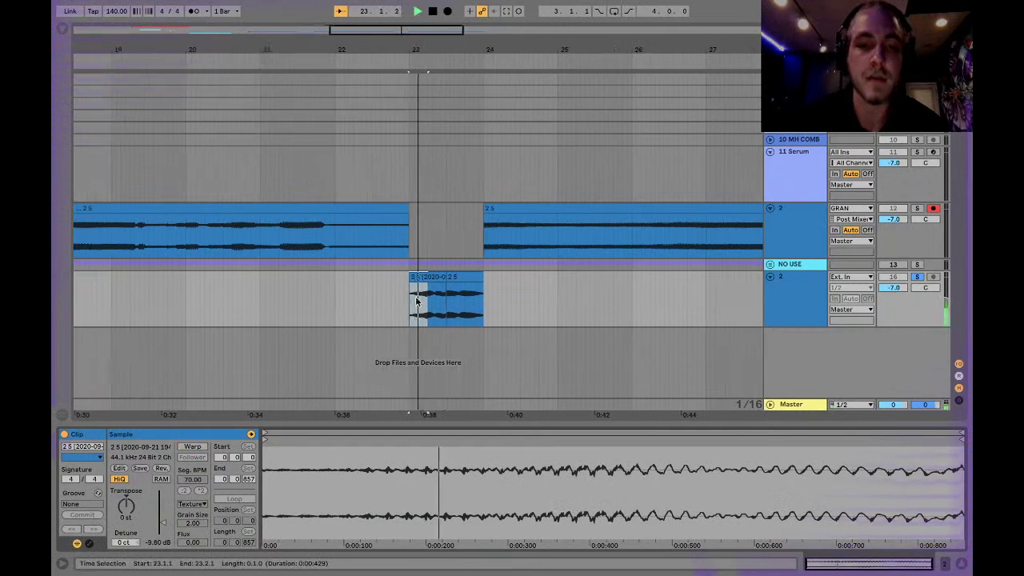
pyautogui.moveTo(399, 280); pyautogui.dragTo(202, 282)
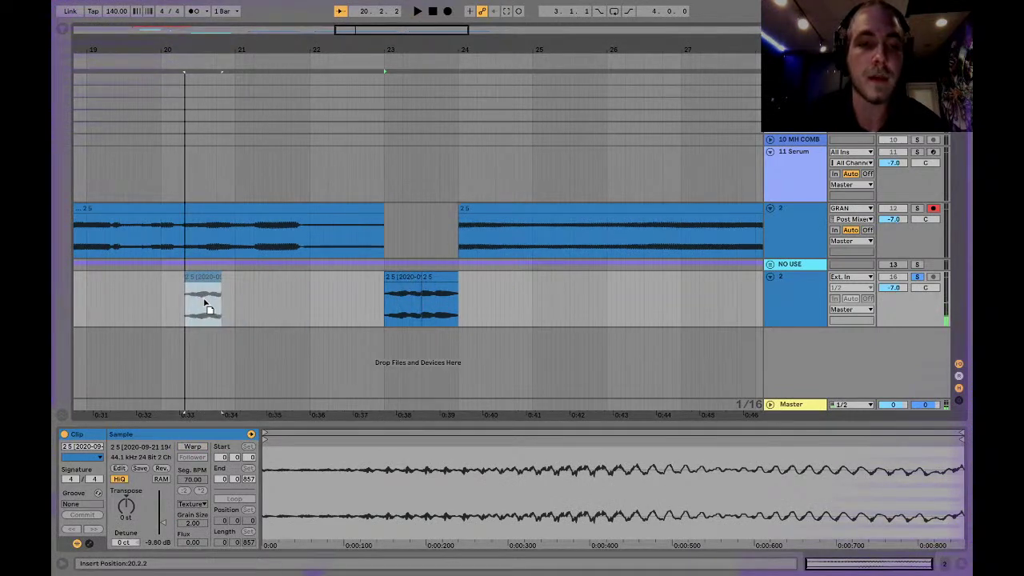
# Step: Open the browser's FAV FOLDERS collection and expand the FX RAKS folder
pyautogui.click(64, 31)
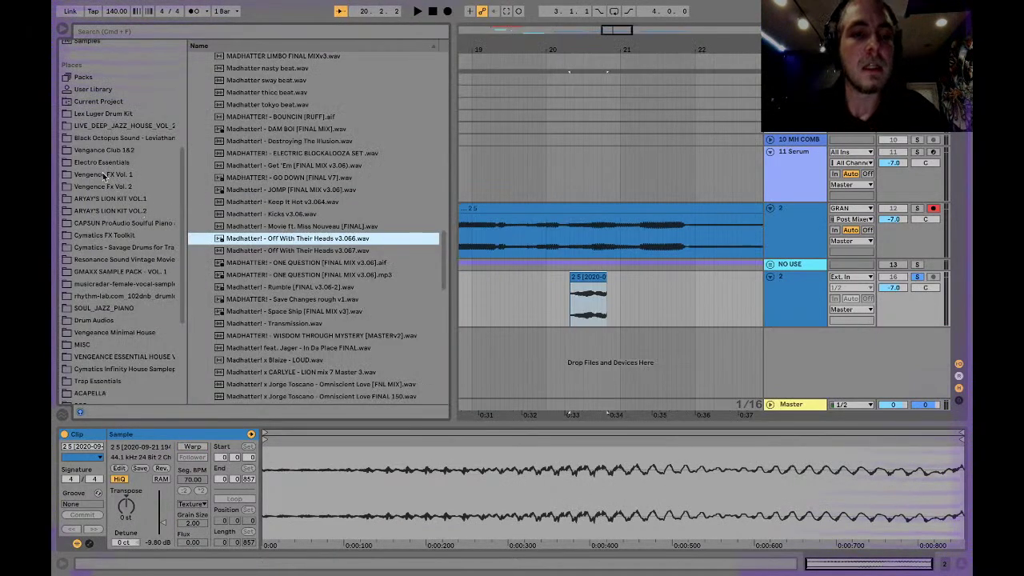
pyautogui.scroll(5, 103, 177)
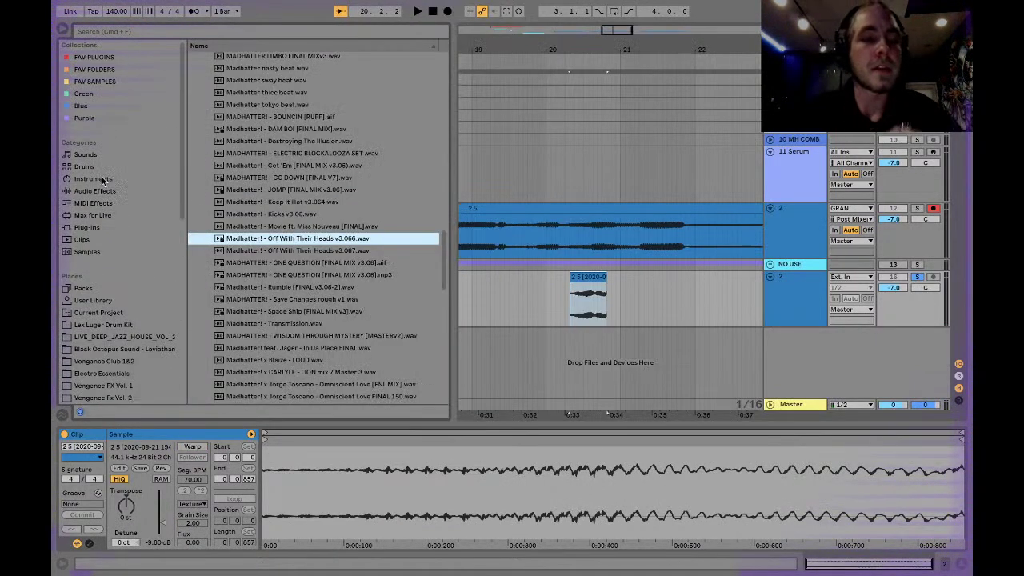
pyautogui.click(108, 83)
pyautogui.click(89, 71)
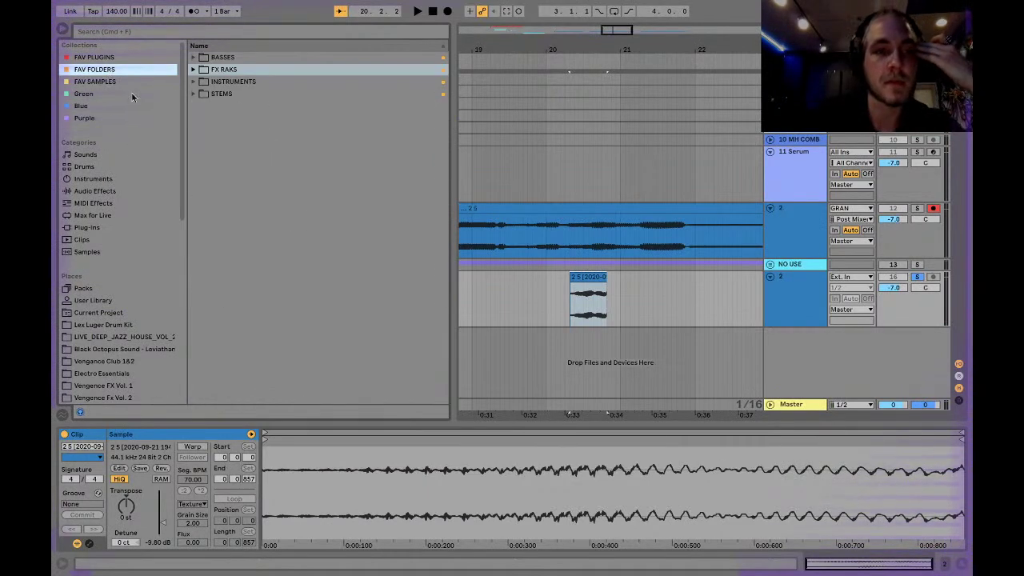
pyautogui.click(195, 94)
pyautogui.click(193, 93)
pyautogui.click(193, 70)
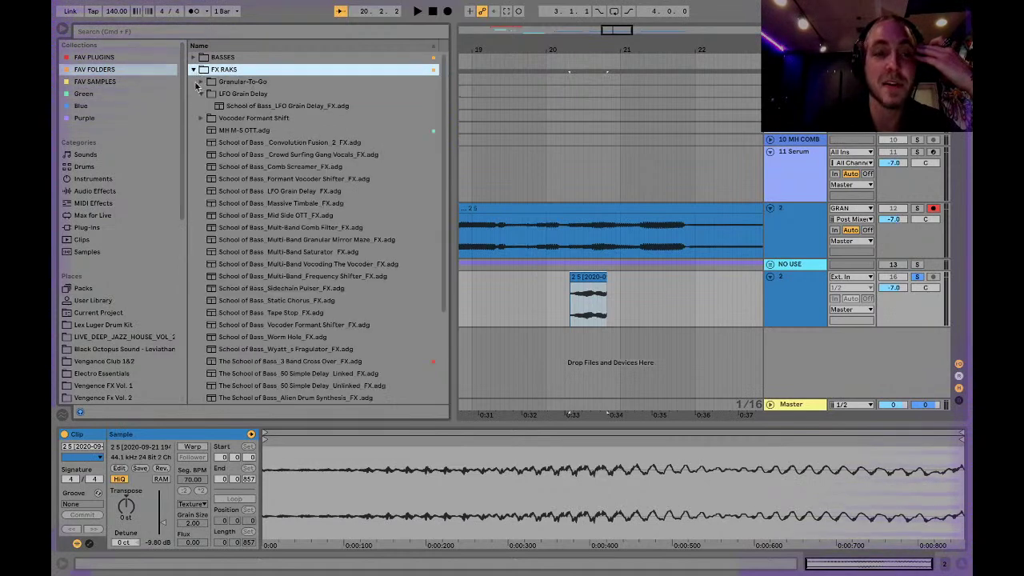
pyautogui.click(286, 337)
pyautogui.moveTo(286, 337); pyautogui.dragTo(311, 420)
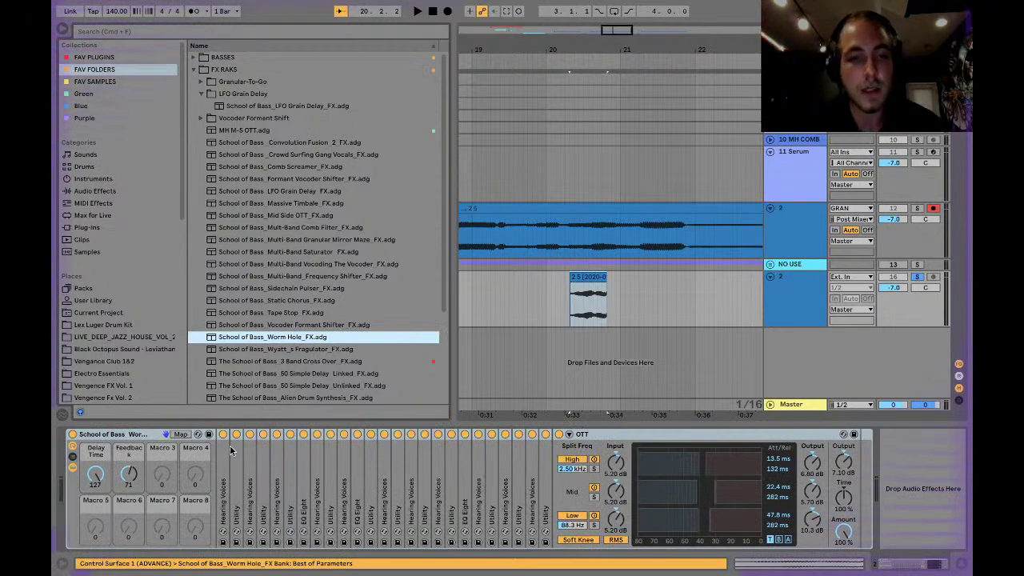
pyautogui.press('super+z')
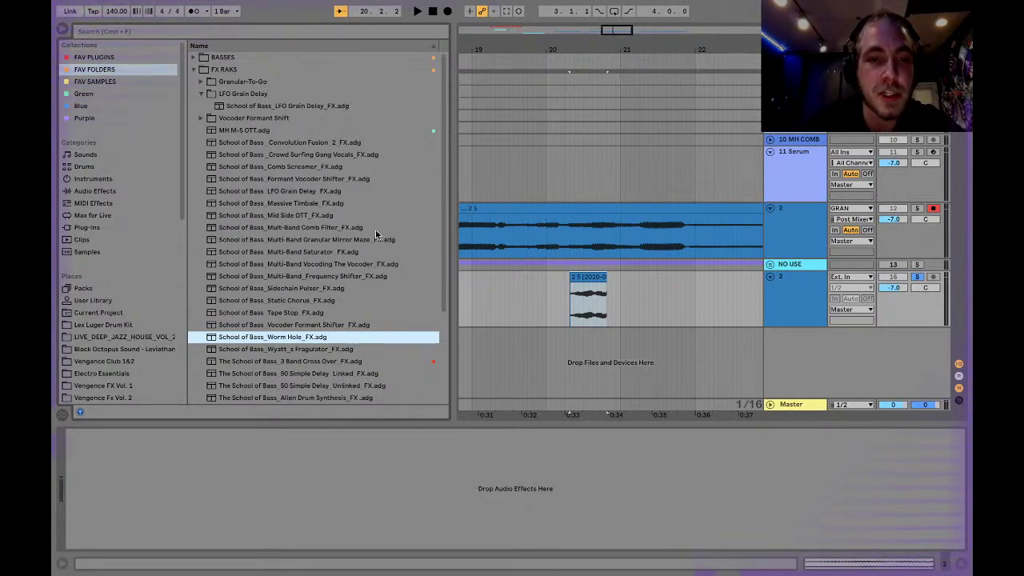
# Step: Load the School of Bass Multi-Band Frequency Shifter FX rack onto the resampled clip's track
pyautogui.scroll(-3, 334, 195)
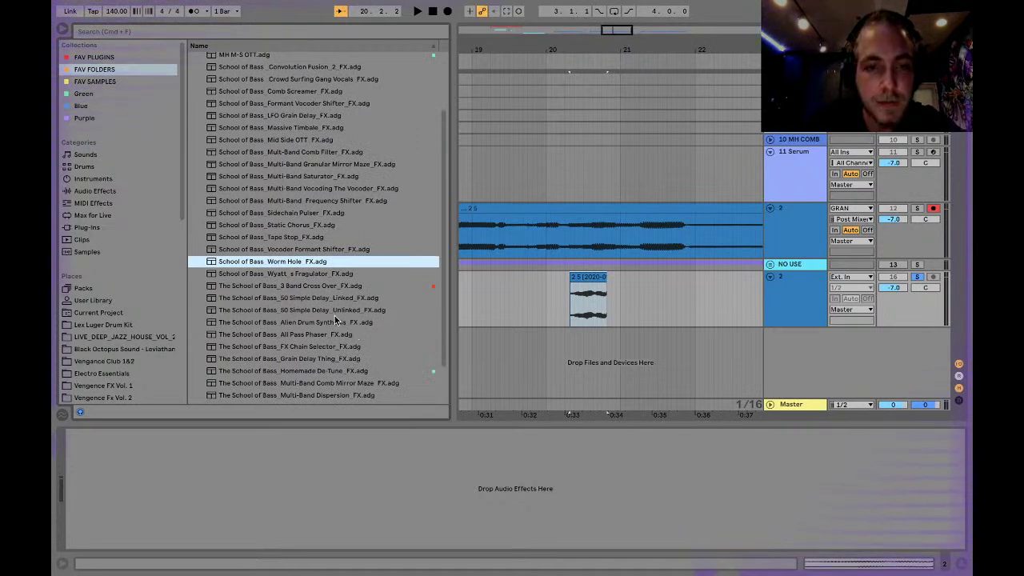
pyautogui.click(324, 200)
pyautogui.press('Return')
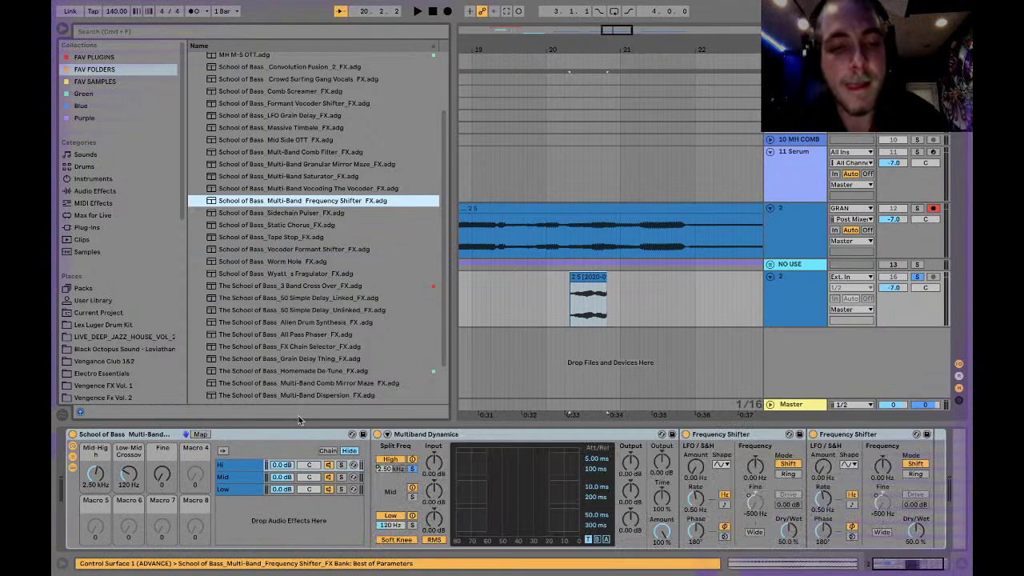
# Step: Set the rack's Low-Mid Crossover to 165 Hz during playback and show the Fine macro's automation on the track
pyautogui.press('space')
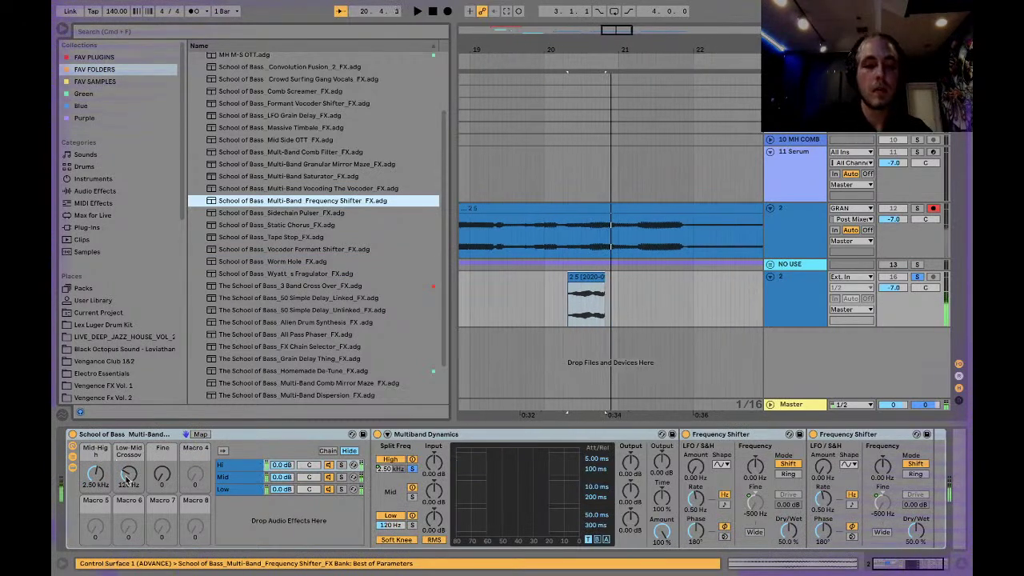
pyautogui.moveTo(127, 475); pyautogui.dragTo(127, 461)
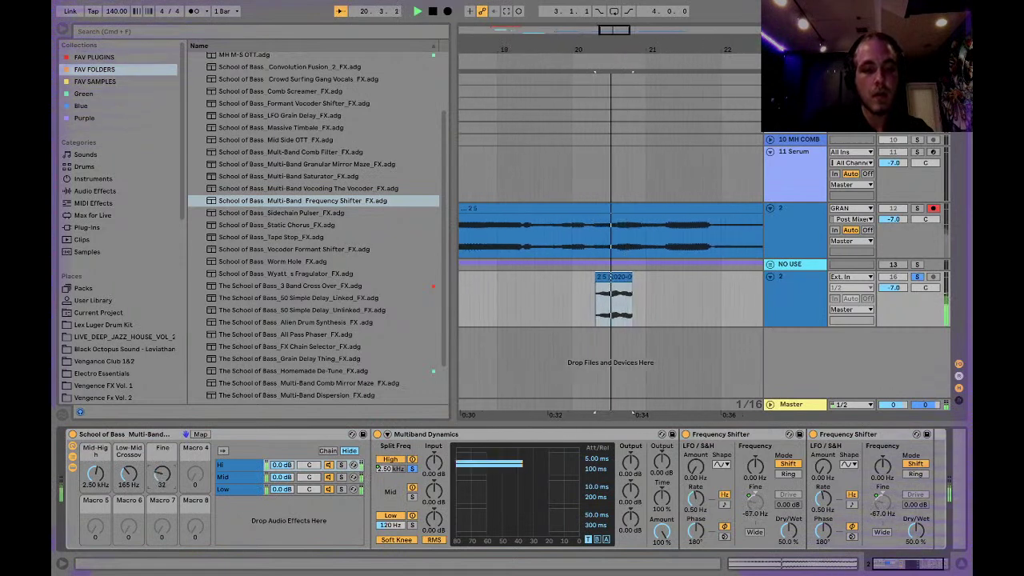
pyautogui.rightClick(167, 480)
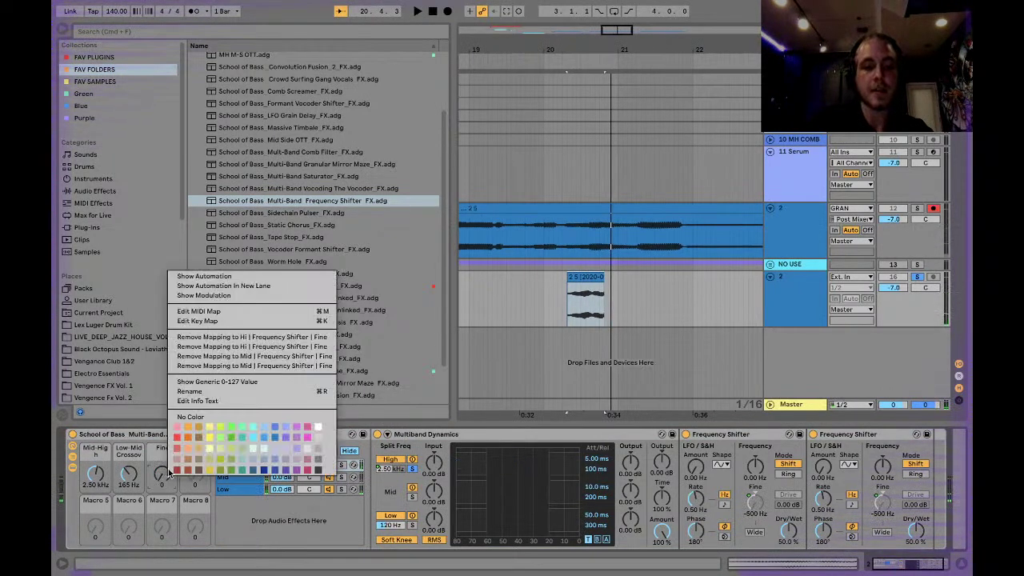
pyautogui.click(205, 275)
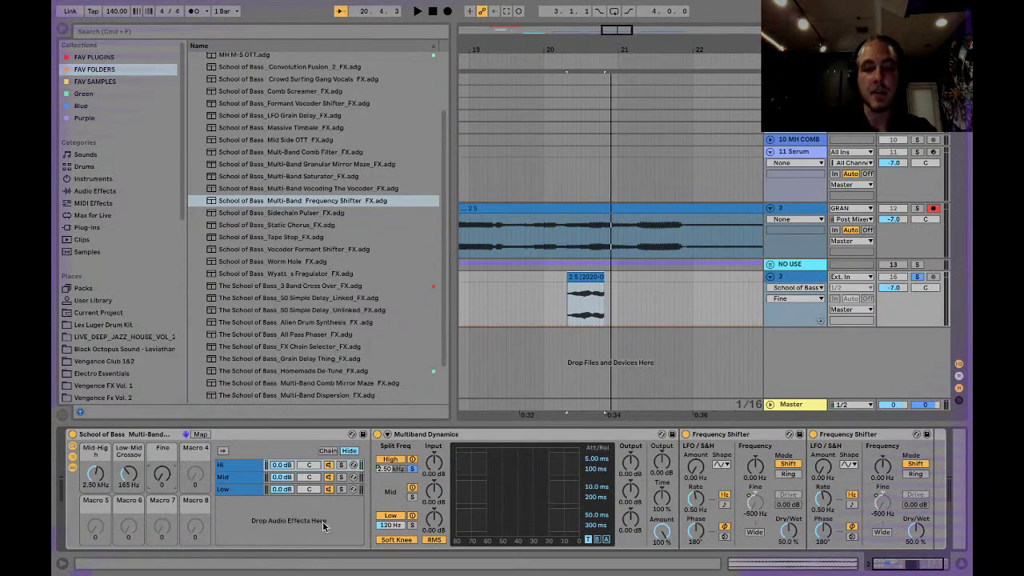
# Step: Inspect the rack's Hi, Mid and Low chains, soloing the Low chain briefly, and play the clip
pyautogui.click(231, 467)
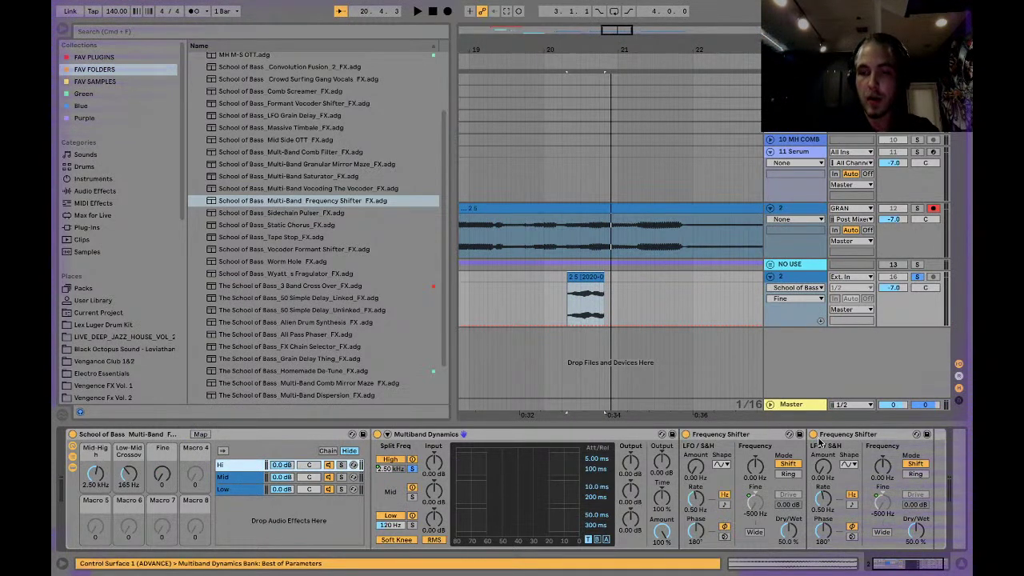
pyautogui.click(238, 478)
pyautogui.click(236, 490)
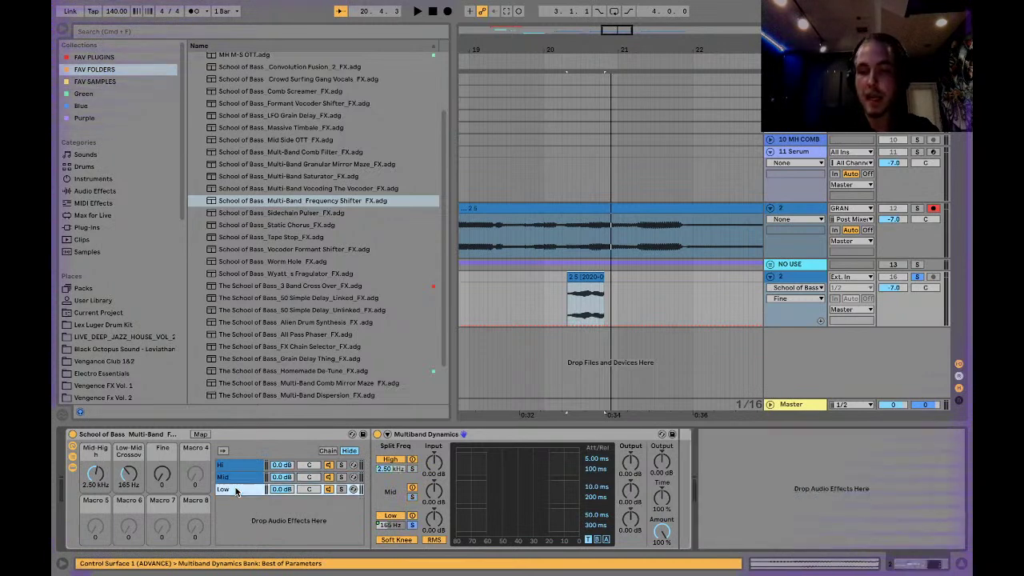
pyautogui.click(230, 477)
pyautogui.click(230, 467)
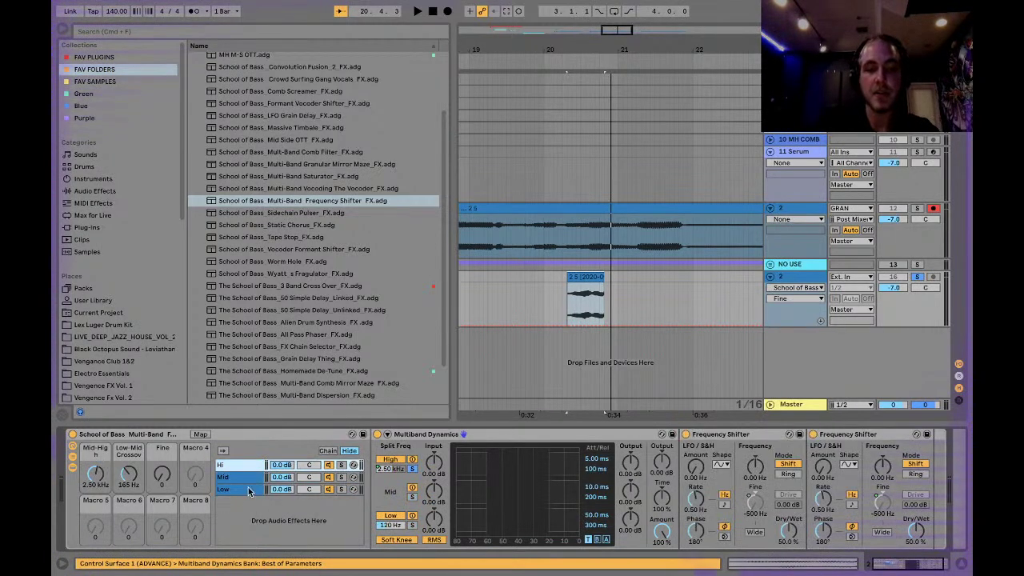
pyautogui.click(340, 490)
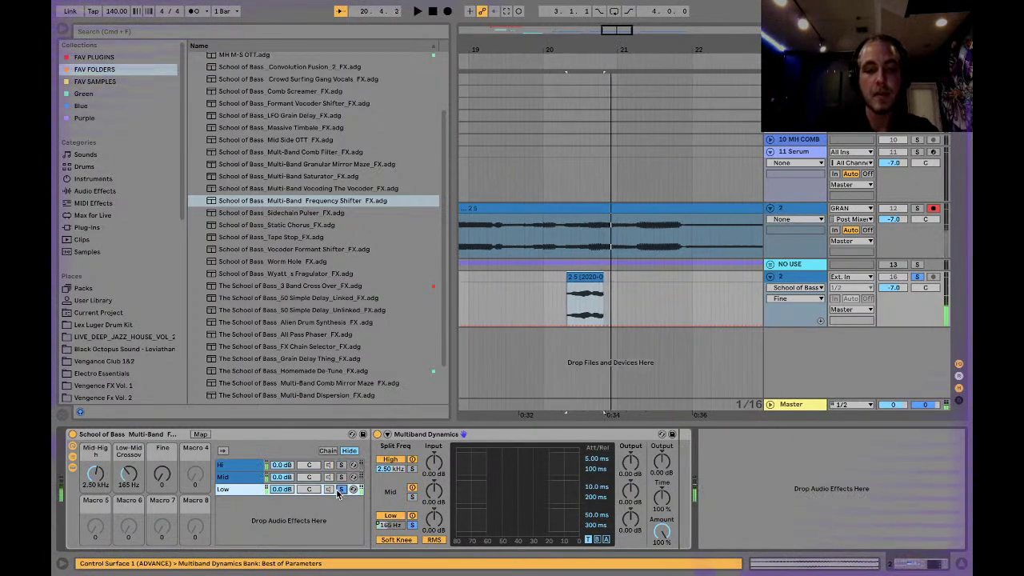
pyautogui.click(341, 489)
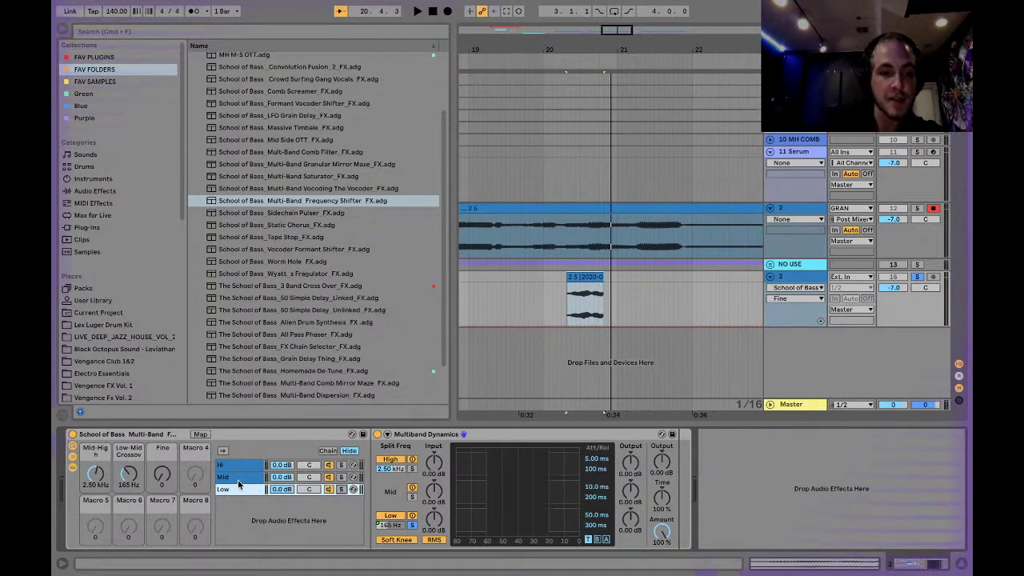
pyautogui.press('space')
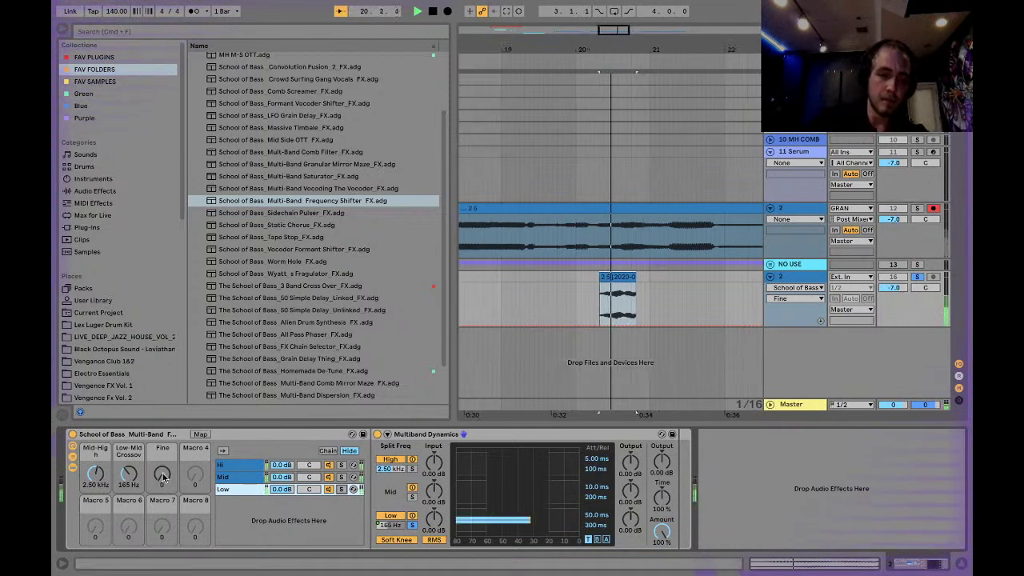
pyautogui.press('space')
# Step: Draw a rising automation ramp up to 127 for the Fine macro across the clip in bar 20 and play it
pyautogui.rightClick(163, 475)
pyautogui.click(230, 276)
pyautogui.click(596, 319)
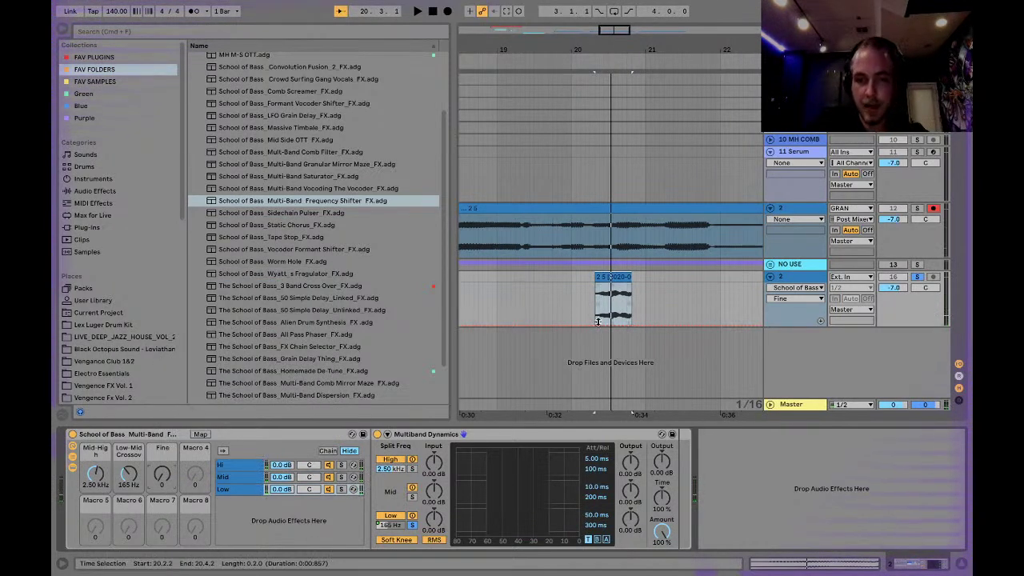
pyautogui.click(584, 306)
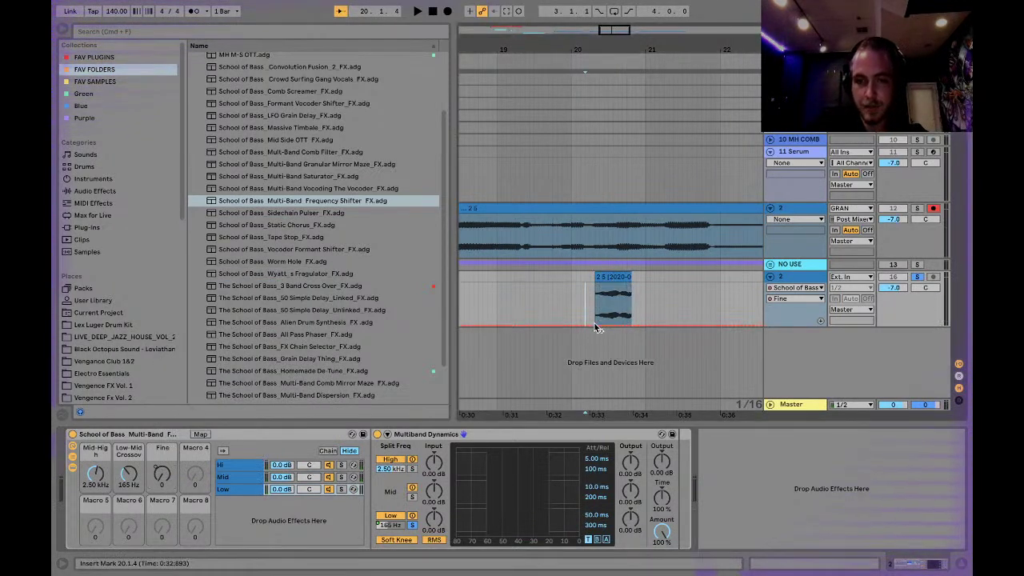
pyautogui.moveTo(611, 321); pyautogui.dragTo(612, 278)
pyautogui.press('space')
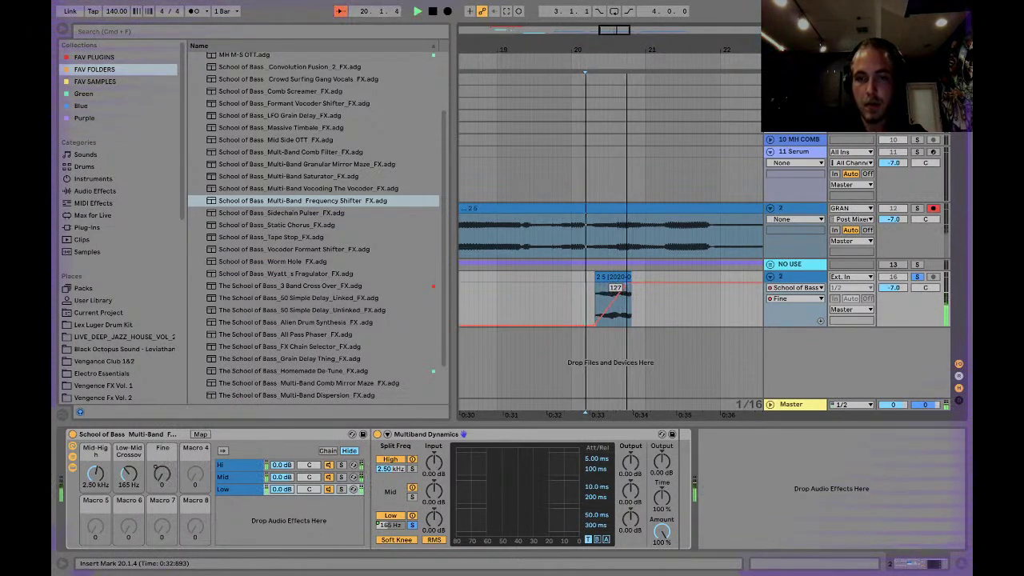
# Step: Flatten the Fine automation ramp to a shallow rise starting at 36 and audition it
pyautogui.moveTo(626, 283)
pyautogui.mouseDown()
pyautogui.moveTo(623, 305)
pyautogui.moveTo(632, 309)
pyautogui.moveTo(596, 322)
pyautogui.moveTo(596, 313)
pyautogui.mouseUp()
pyautogui.press('space')
pyautogui.press('space')
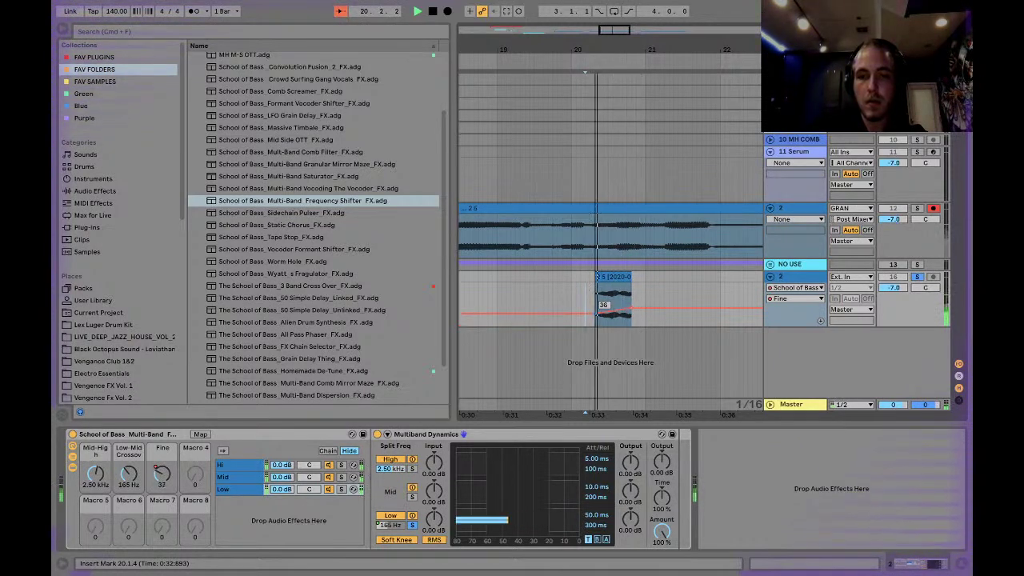
# Step: Reset the clip's gain to 0.00 dB and play the clip
pyautogui.click(605, 284)
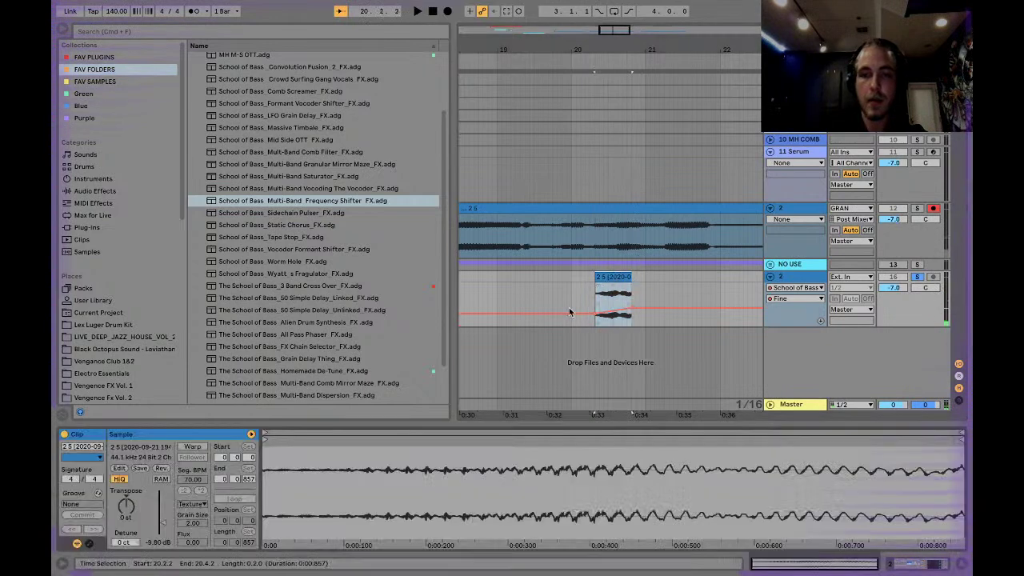
pyautogui.doubleClick(163, 526)
pyautogui.press('space')
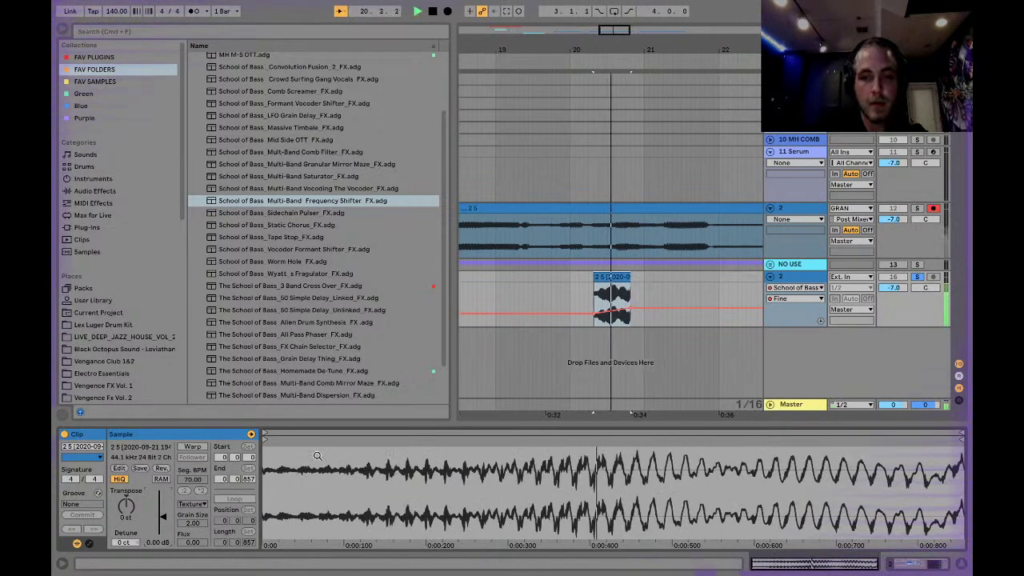
# Step: Audition the clip with the Fine automation ending at 30 and at 51, finishing with a level line
pyautogui.press('space')
pyautogui.press('space')
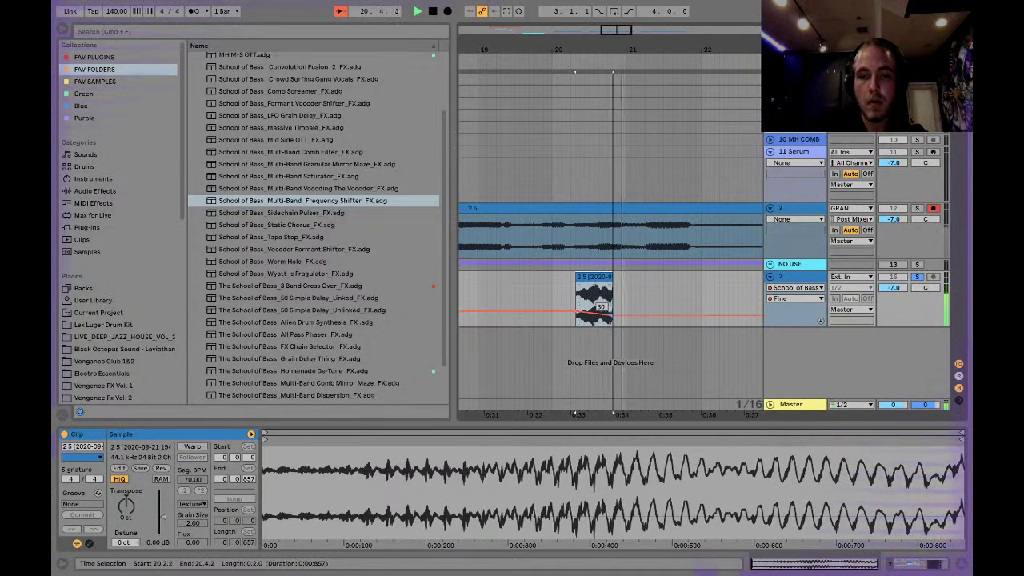
pyautogui.press('space')
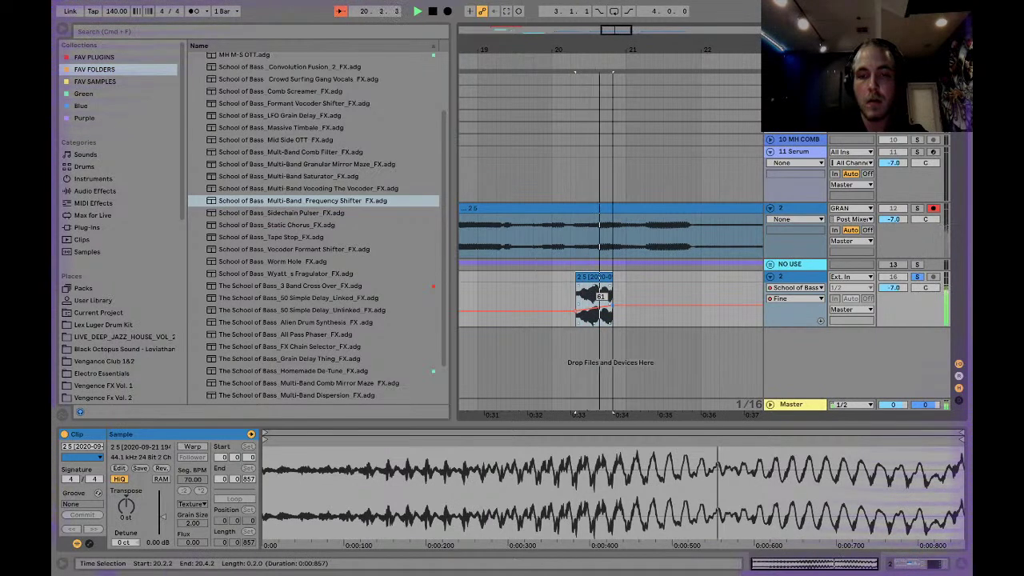
pyautogui.press('space')
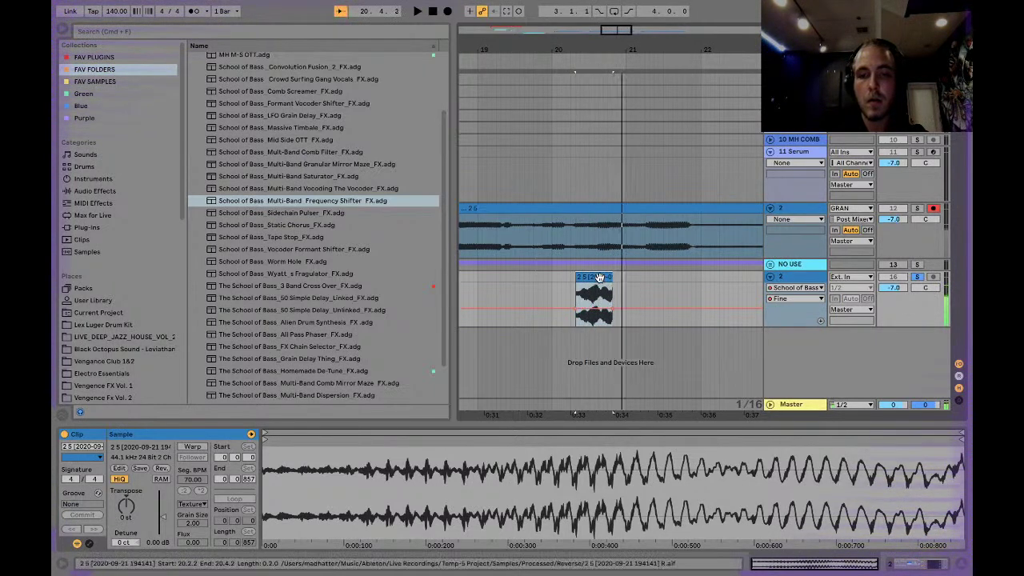
# Step: Move the processed clip from bar 20 to position 7.1.1 on its track and add a new audio track below
pyautogui.press('Delete')
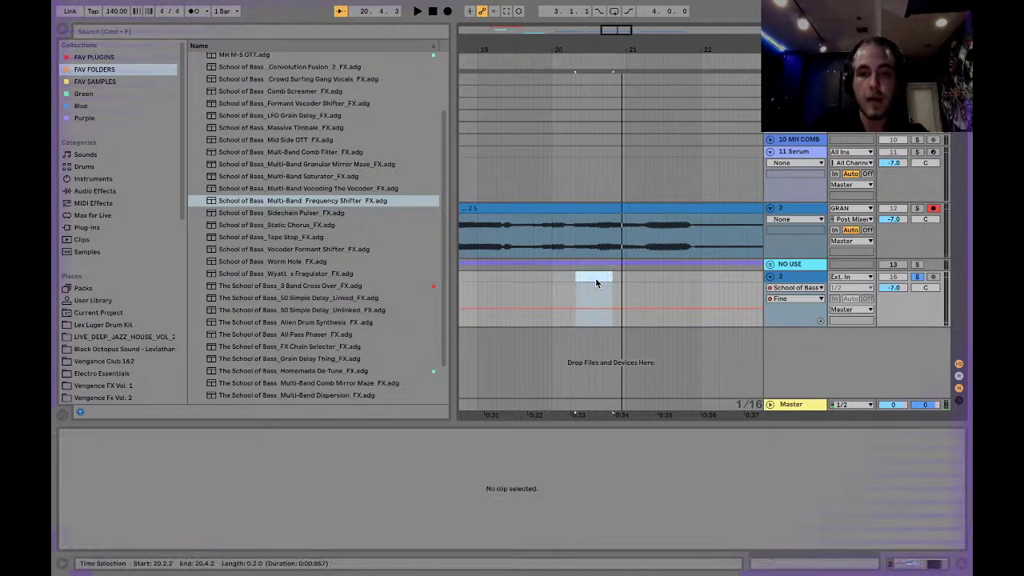
pyautogui.hscroll(-15, 596, 278)
pyautogui.click(679, 277)
pyautogui.hotkey('ctrl', 'v')
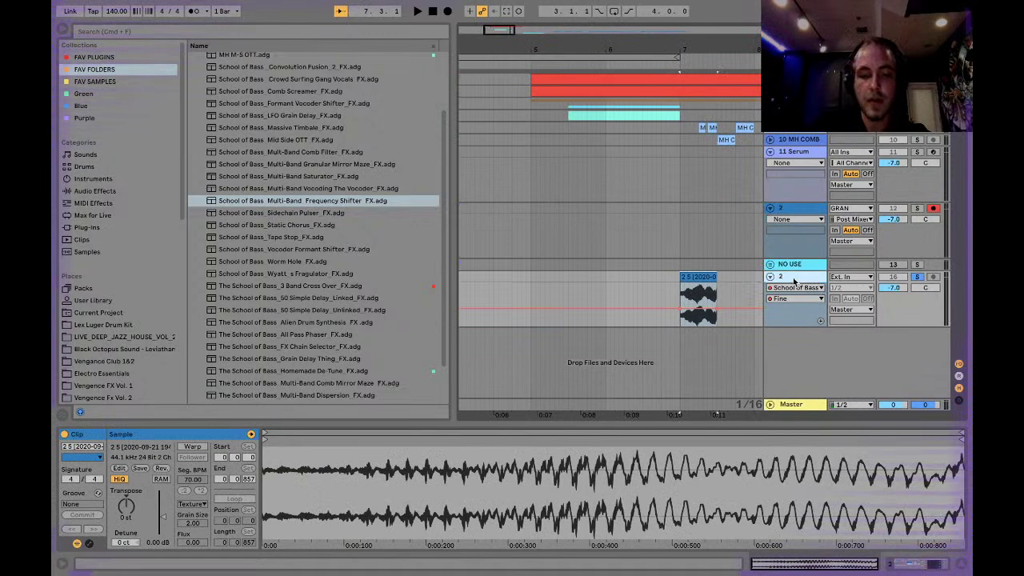
pyautogui.hotkey('ctrl', 't')
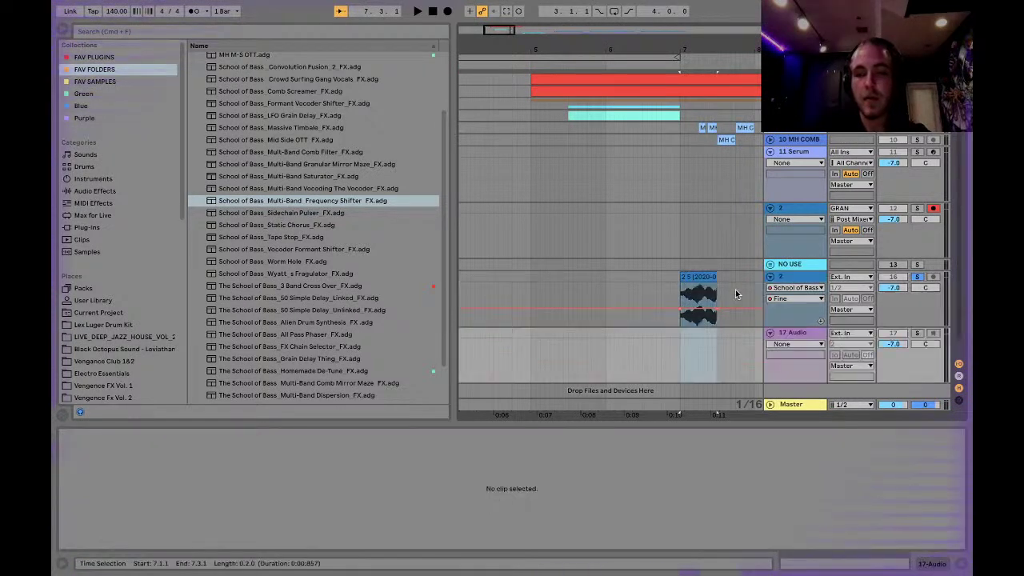
# Step: Audition the clip at 7.1.1 with its Fine automation rising from a start value of 37
pyautogui.click(696, 278)
pyautogui.hscroll(3, 720, 285)
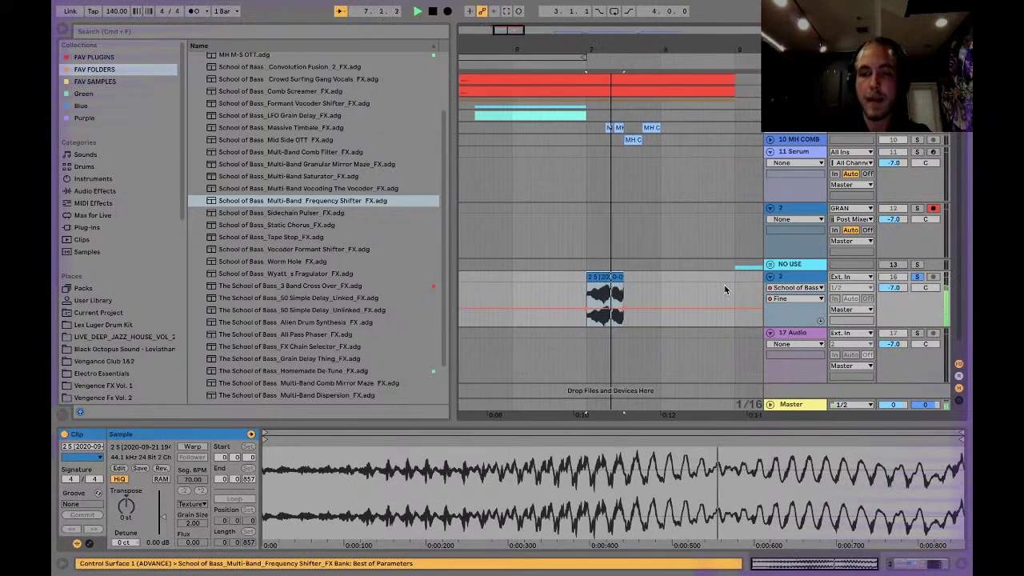
pyautogui.click(581, 318)
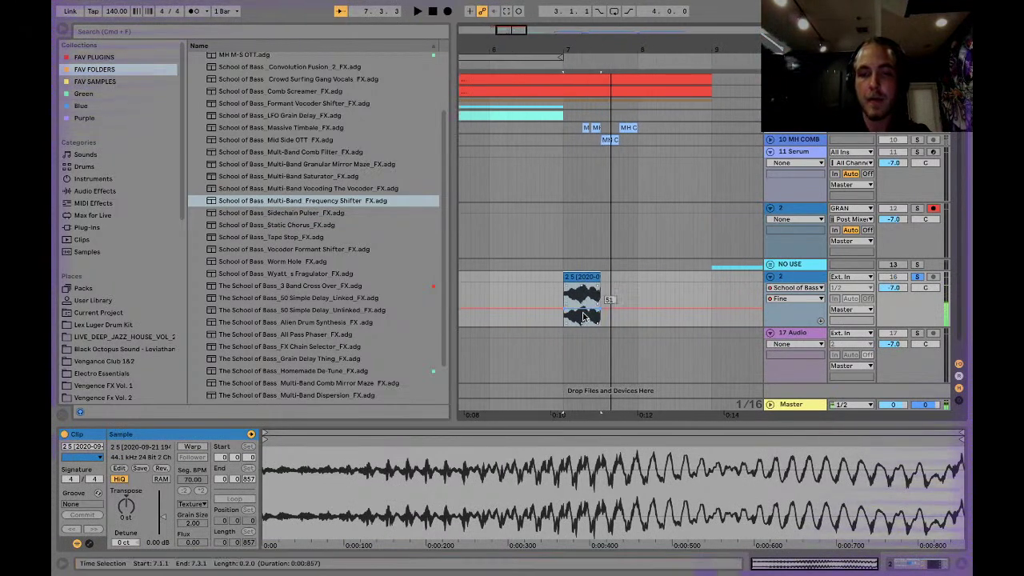
pyautogui.scroll(4, 570, 293)
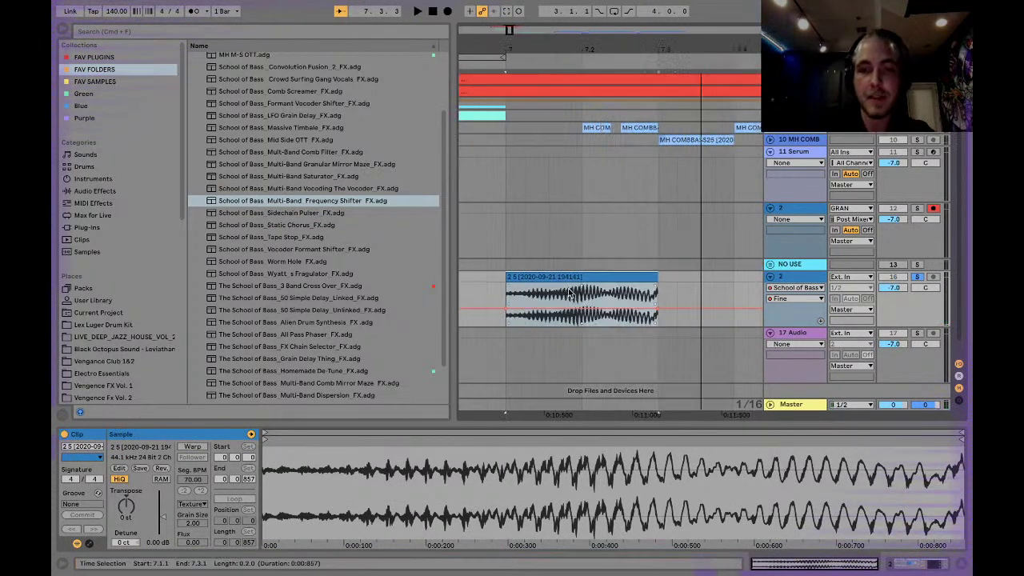
pyautogui.press('space')
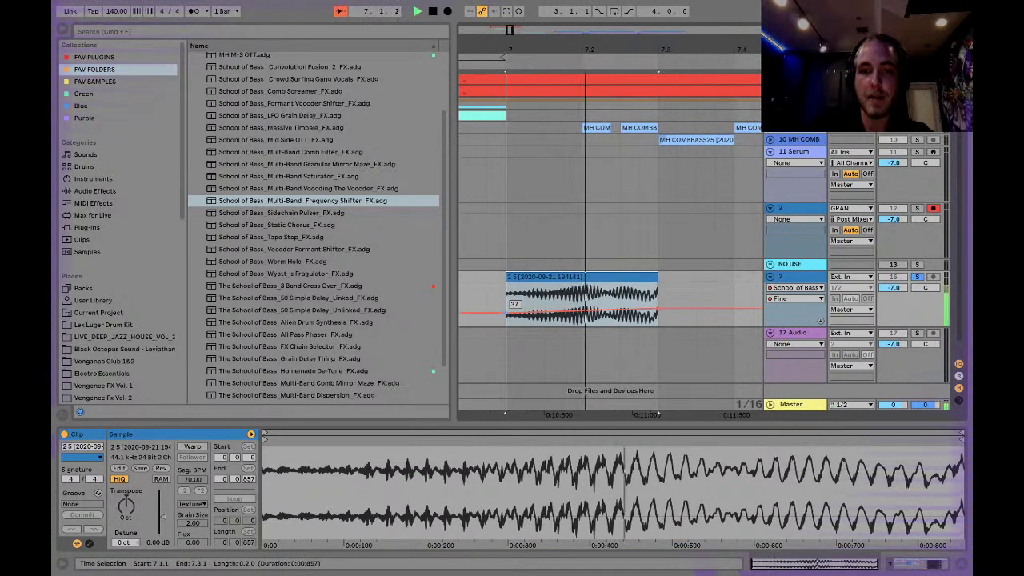
pyautogui.press('space')
pyautogui.press('space')
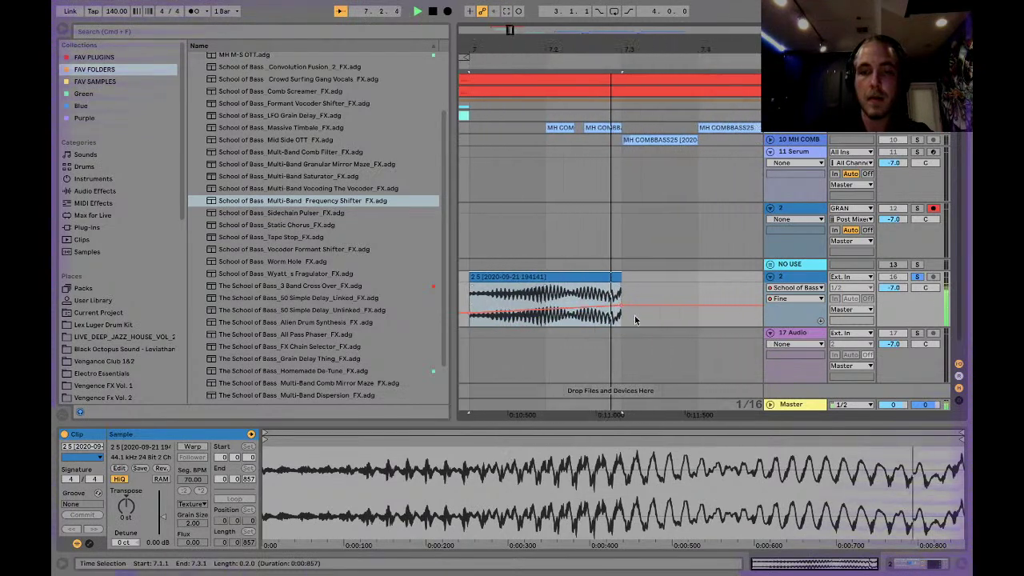
pyautogui.press('space')
# Step: Raise the start point of the clip's Fine automation to 48 and audition the result
pyautogui.moveTo(523, 314); pyautogui.dragTo(522, 310)
pyautogui.press('space')
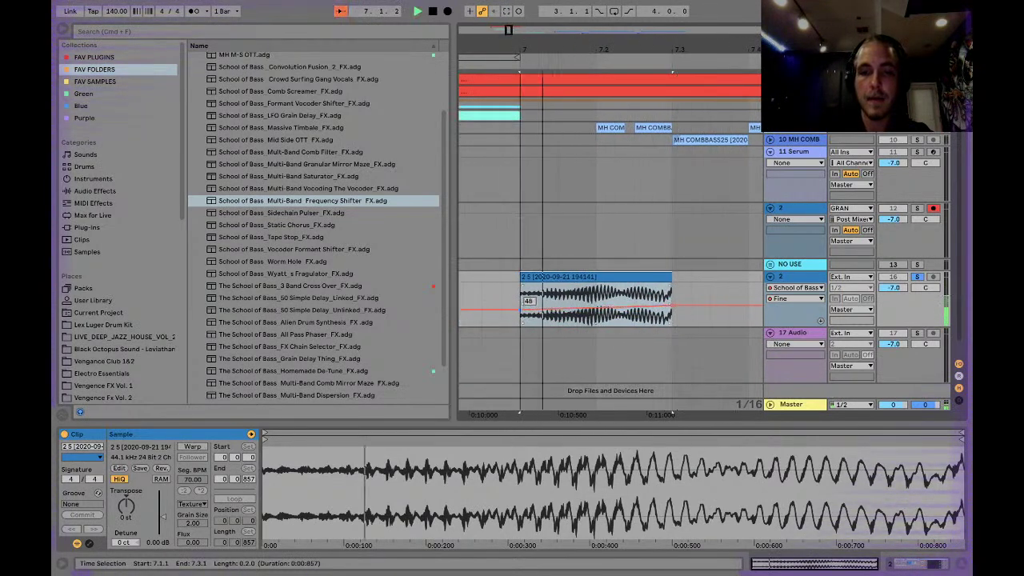
pyautogui.press('space')
pyautogui.press('space')
pyautogui.press('space')
pyautogui.press('space')
# Step: Raise the end point of the Fine automation to 79 and replay the clip
pyautogui.moveTo(672, 309); pyautogui.dragTo(672, 297)
pyautogui.press('space')
pyautogui.press('space')
pyautogui.press('space')
pyautogui.press('space')
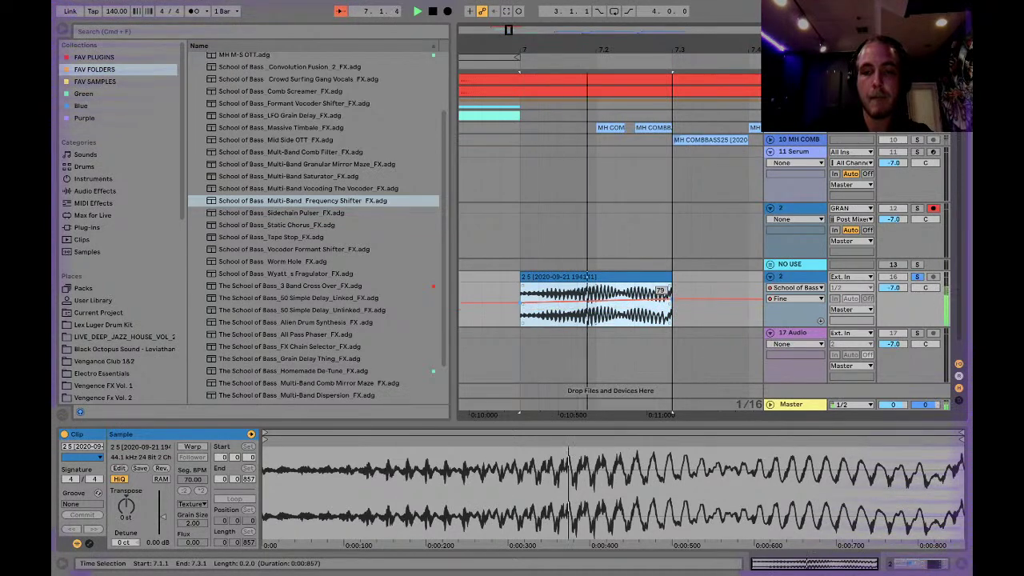
pyautogui.press('space')
# Step: Audition the Fine automation ending at 92, and raise its start point to form a level line
pyautogui.press('space')
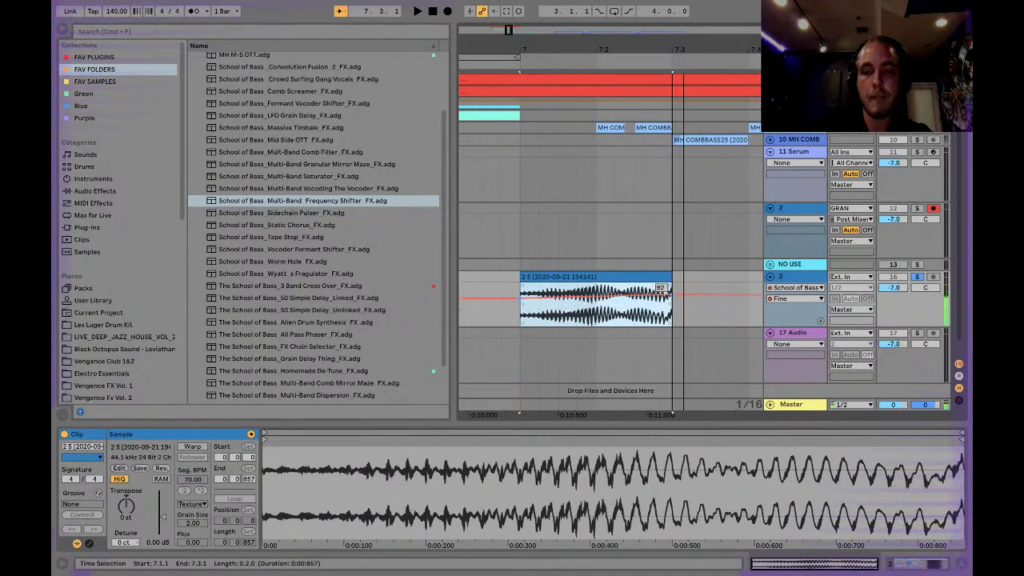
pyautogui.press('space')
pyautogui.press('space')
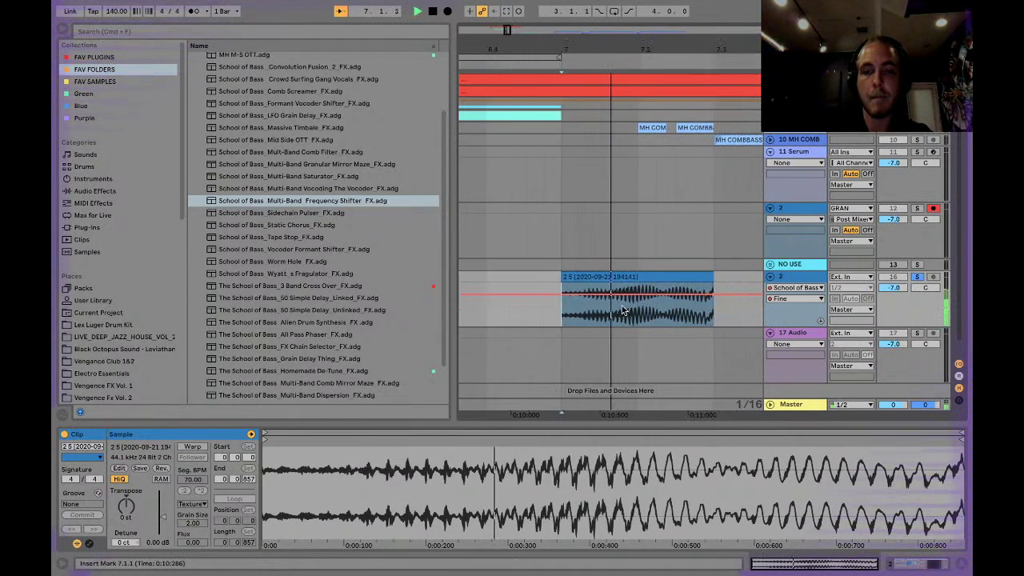
pyautogui.press('space')
# Step: Slope the Fine automation downward across the clip and audition the clip shortened to end at 7.2.3
pyautogui.moveTo(660, 297); pyautogui.dragTo(624, 281)
pyautogui.press('space')
pyautogui.press('space')
pyautogui.press('space')
pyautogui.press('space')
pyautogui.press('space')
pyautogui.press('space')
pyautogui.press('space')
pyautogui.press('space')
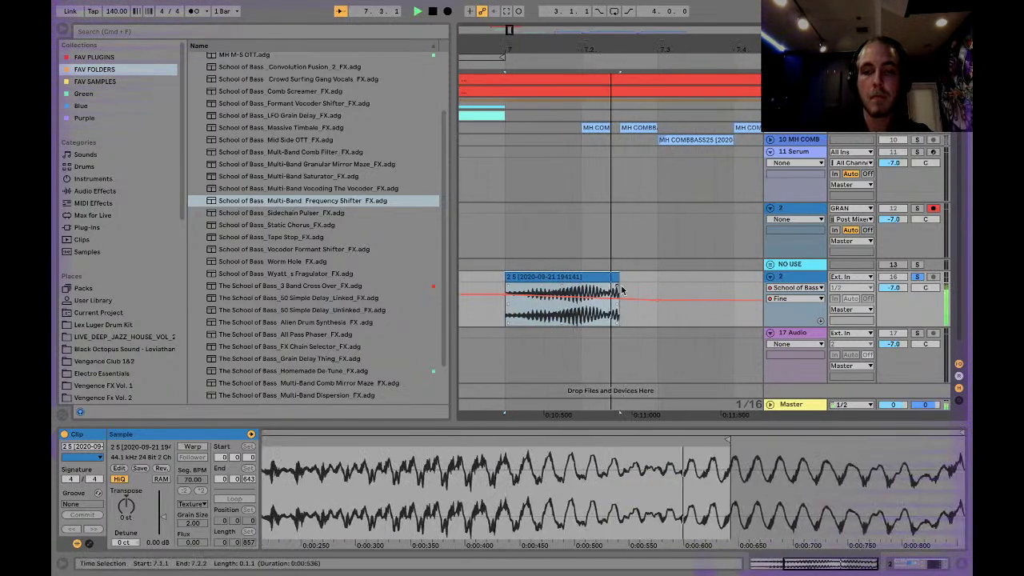
pyautogui.press('space')
pyautogui.press('space')
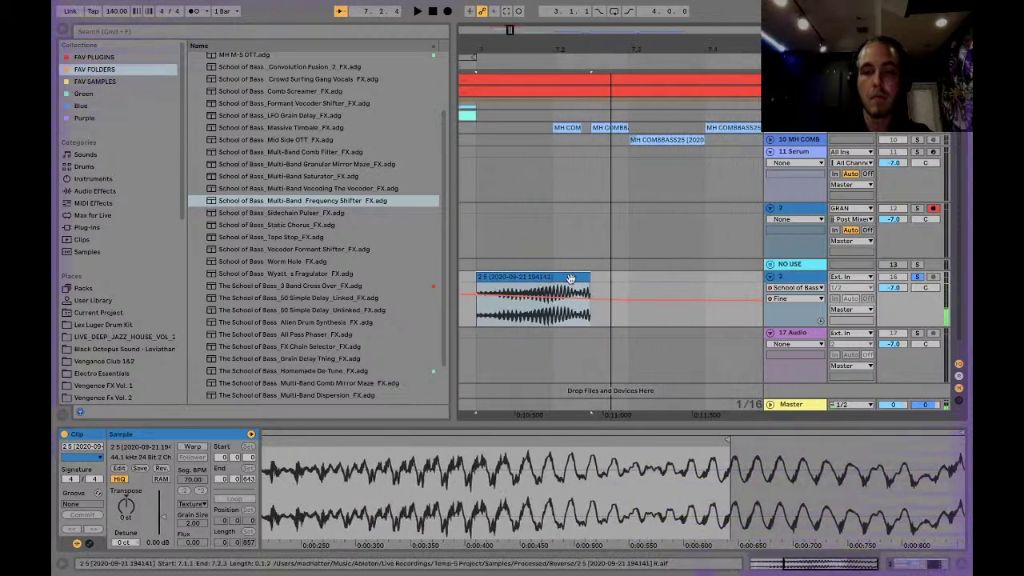
# Step: Extend the clip back to 7.3.1 and duplicate its track
pyautogui.moveTo(592, 278); pyautogui.dragTo(631, 279)
pyautogui.press('space')
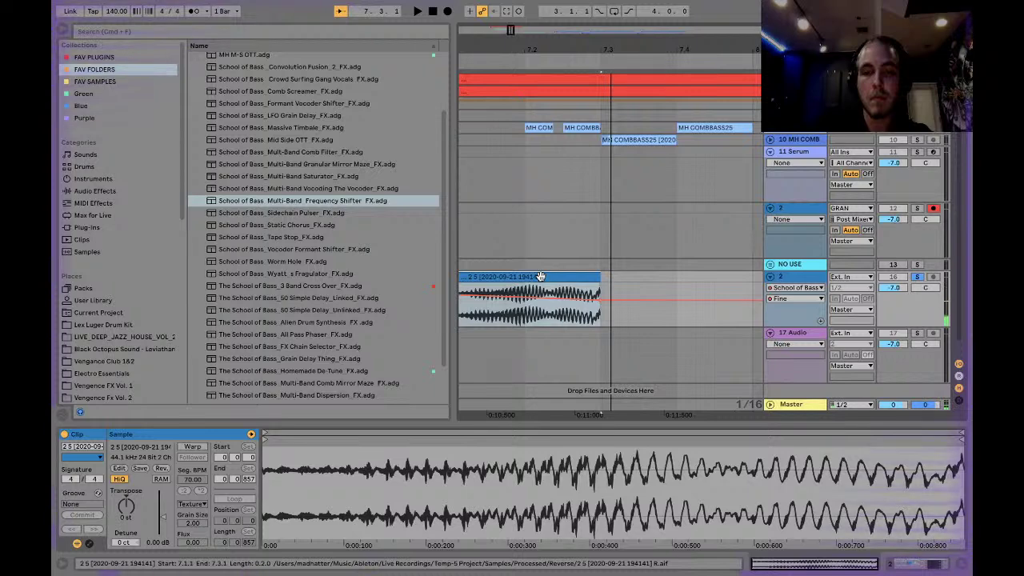
pyautogui.press('super+d')
# Step: Freeze and flatten the upper copy of the duplicated track, hiding the browser for more arrangement space
pyautogui.rightClick(787, 279)
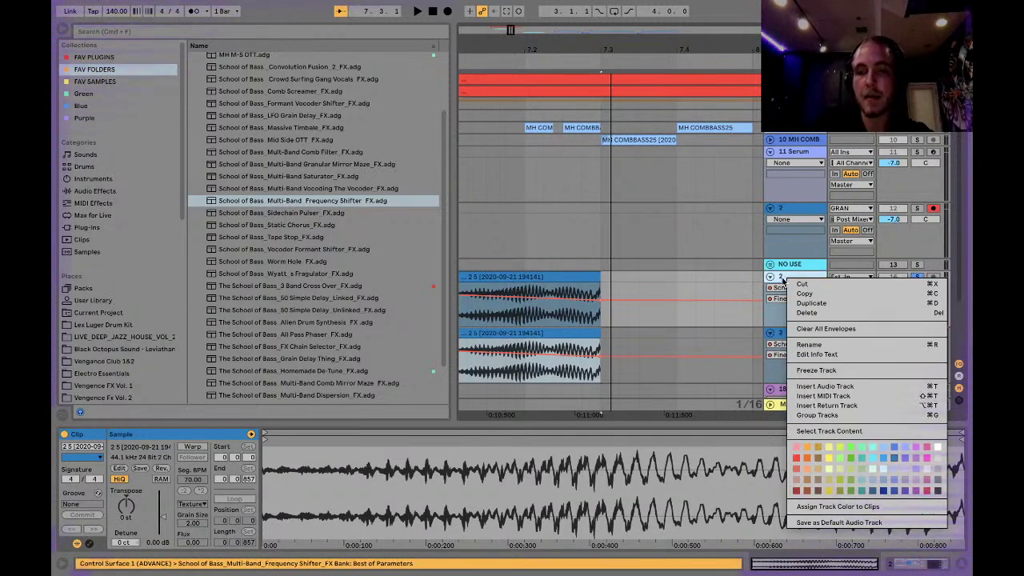
pyautogui.click(815, 372)
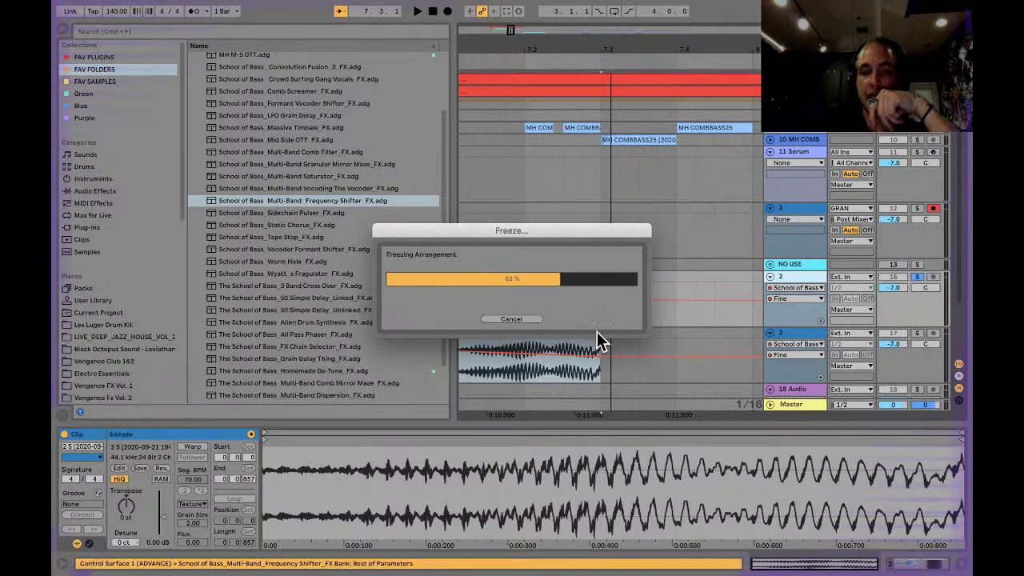
pyautogui.rightClick(791, 279)
pyautogui.click(815, 353)
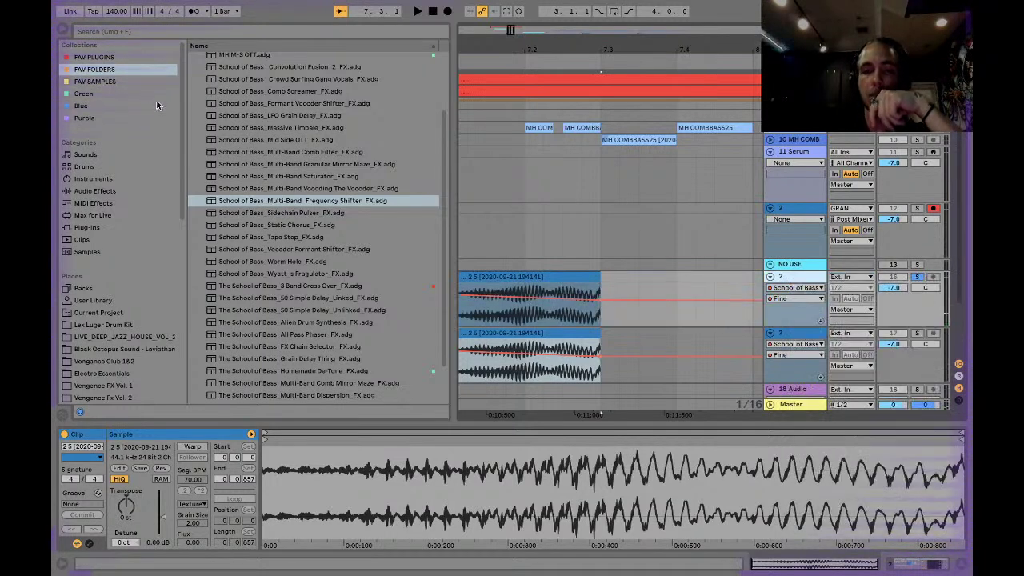
pyautogui.click(63, 30)
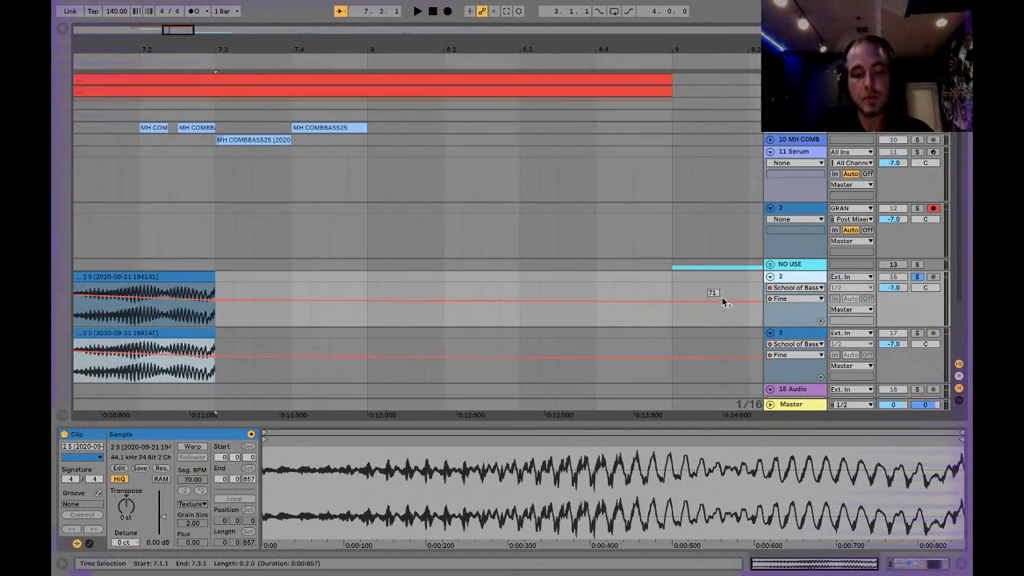
pyautogui.click(868, 325)
pyautogui.rightClick(781, 280)
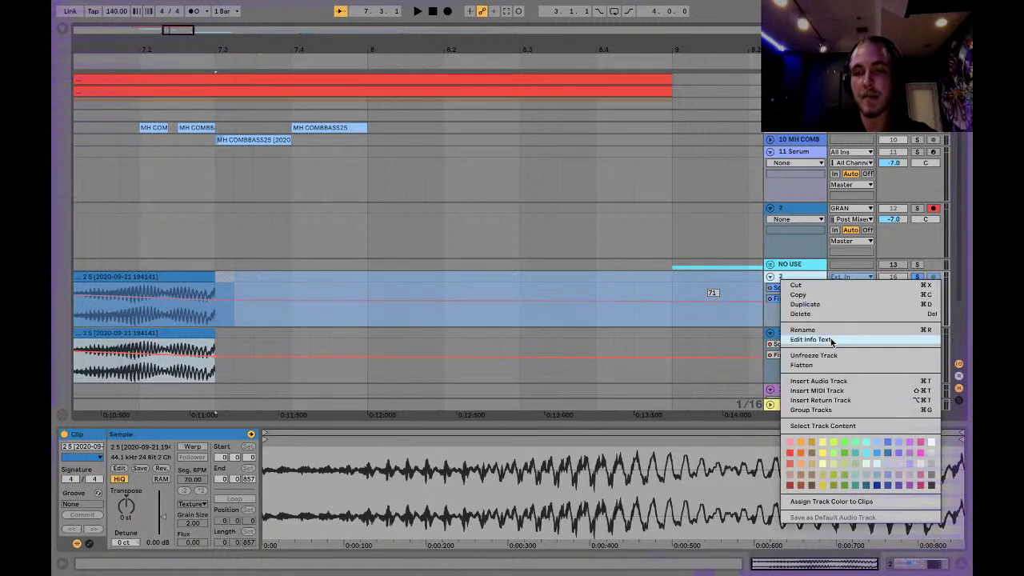
pyautogui.click(801, 365)
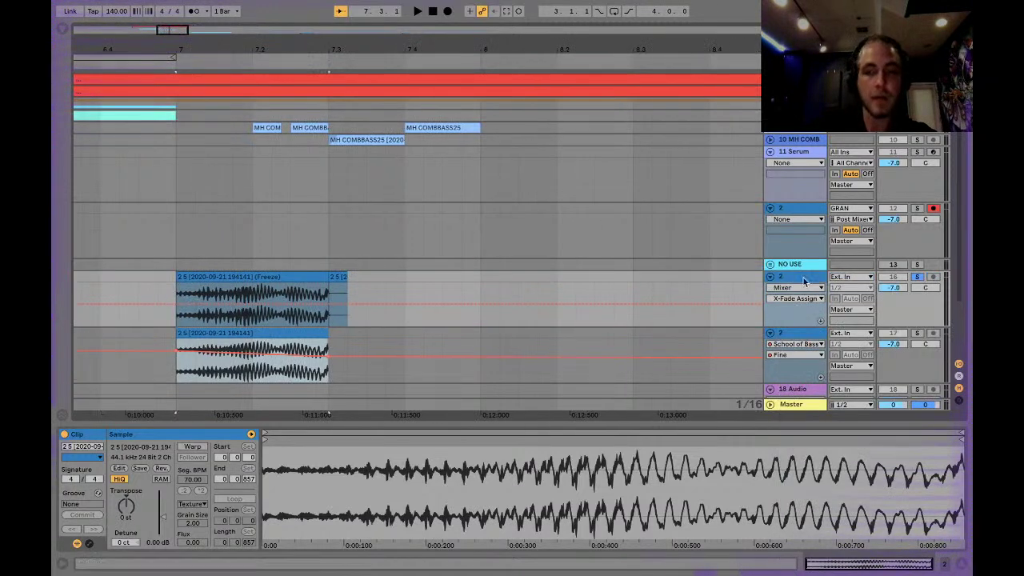
# Step: Play the flattened clip and delete the freeze tail clip that starts at 7.3.1
pyautogui.press('space')
pyautogui.press('space')
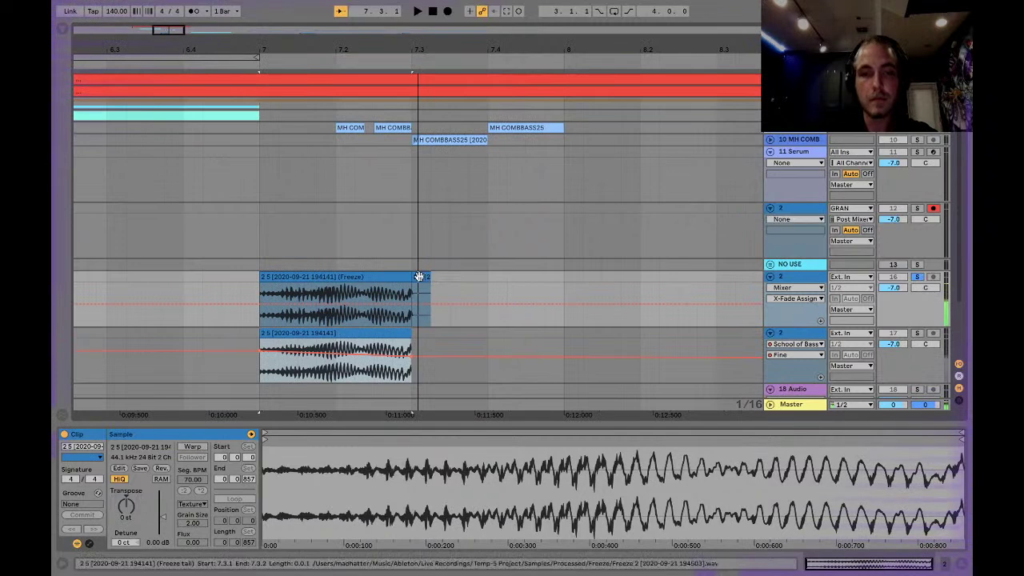
pyautogui.click(420, 276)
pyautogui.press('Delete')
pyautogui.click(347, 277)
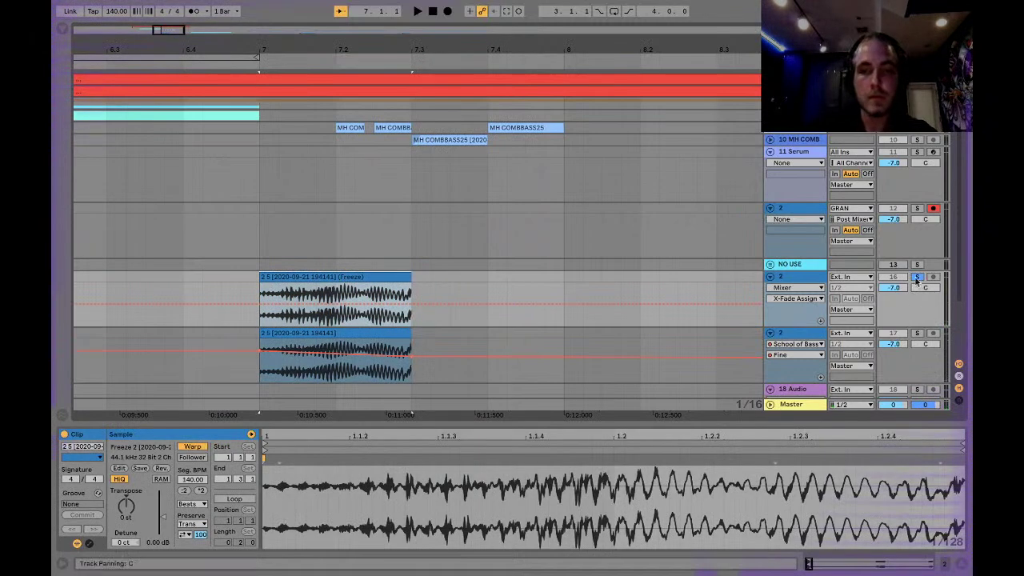
# Step: Unsolo the flattened track and play the section together with the other tracks
pyautogui.click(806, 277)
pyautogui.press('space')
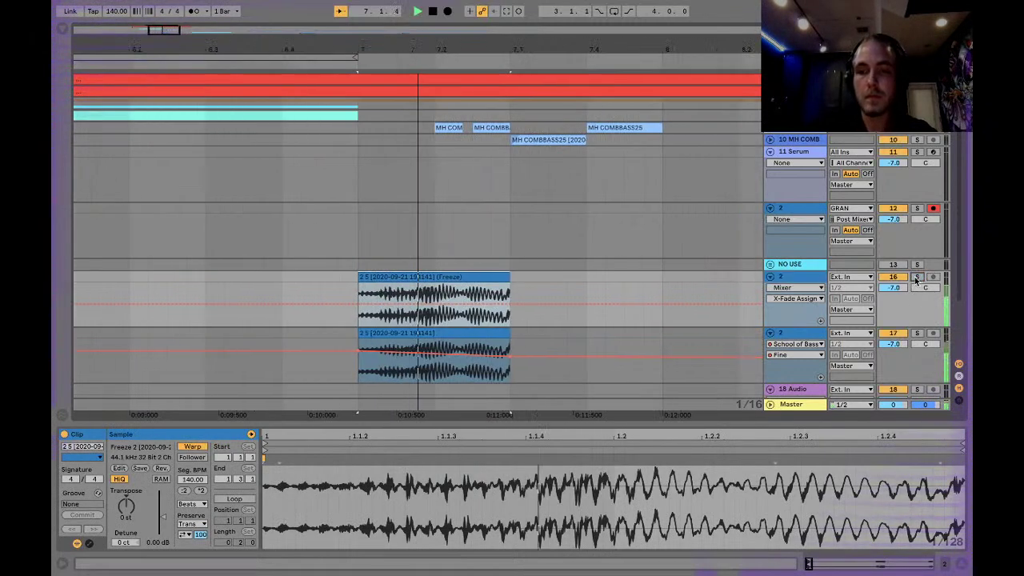
pyautogui.press('space')
pyautogui.hscroll(-5, 381, 331)
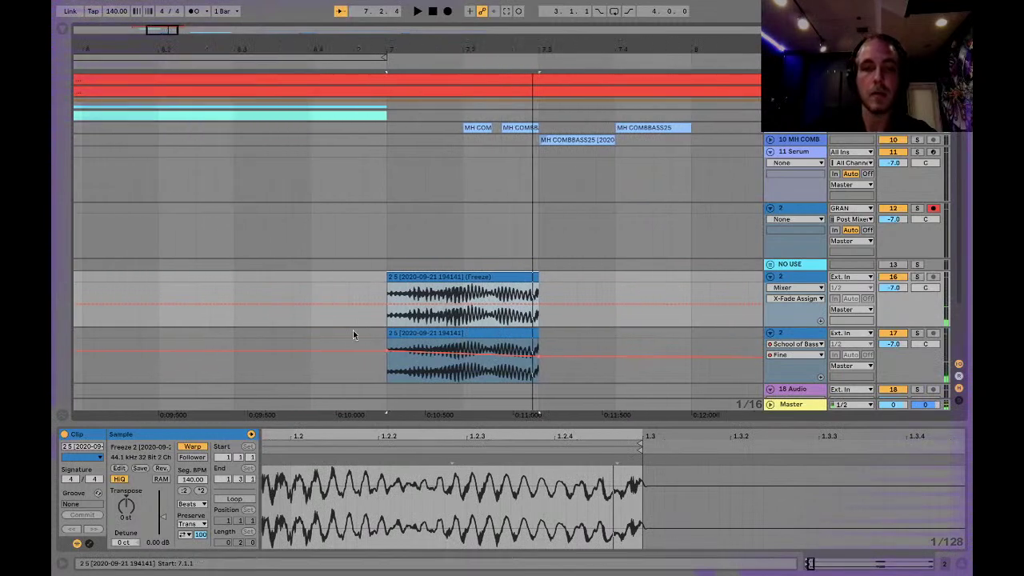
# Step: Shorten the flattened clip to end at 7.2.1 and audition its track soloed
pyautogui.click(568, 277)
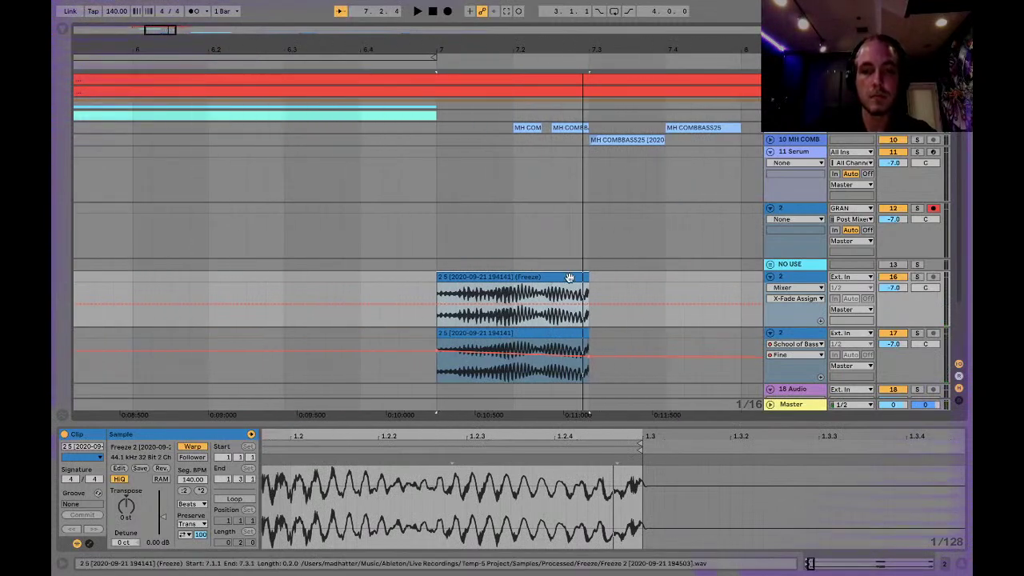
pyautogui.moveTo(581, 276); pyautogui.dragTo(513, 276)
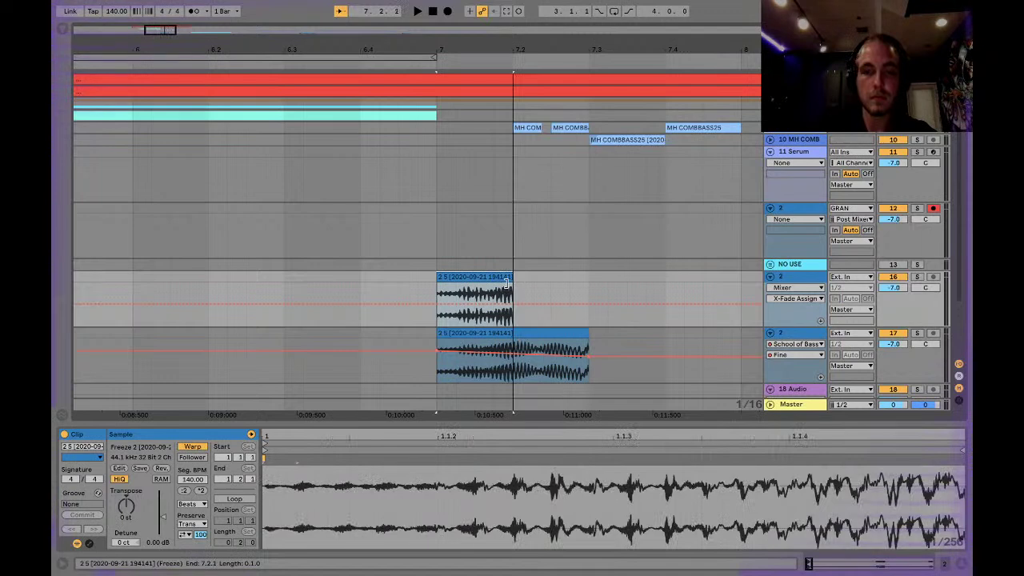
pyautogui.hscroll(5, 208, 280)
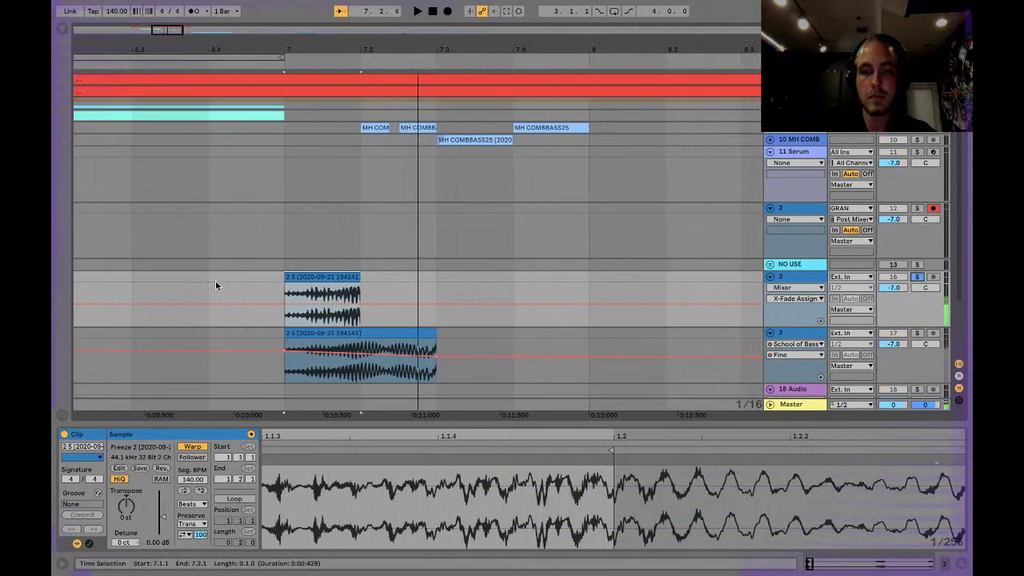
# Step: Move the flattened track directly above the Serum track, unsolo it and play it in the mix
pyautogui.moveTo(322, 276)
pyautogui.mouseDown()
pyautogui.moveTo(330, 146)
pyautogui.moveTo(327, 277)
pyautogui.mouseUp()
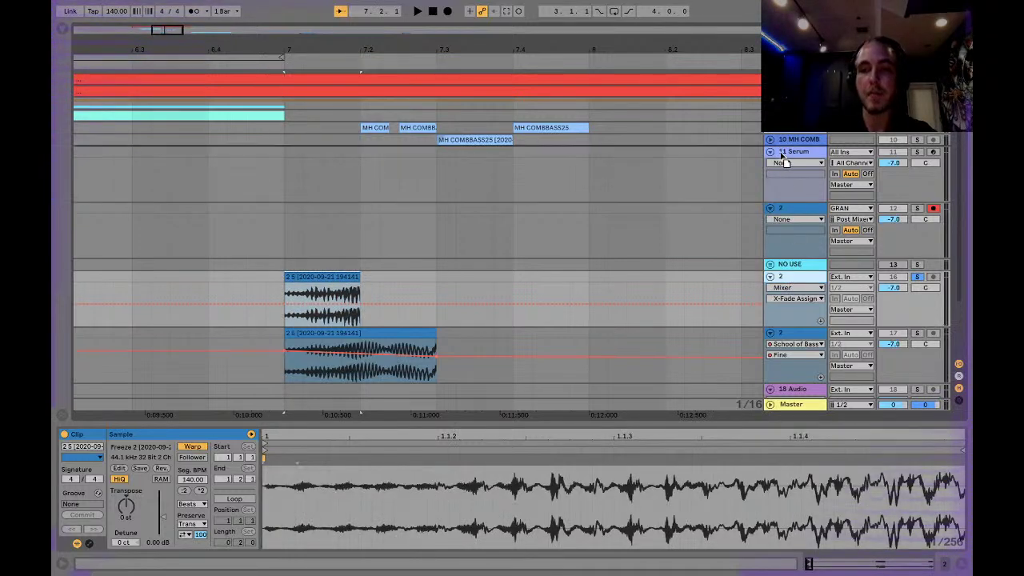
pyautogui.moveTo(790, 159); pyautogui.dragTo(790, 156)
pyautogui.press('space')
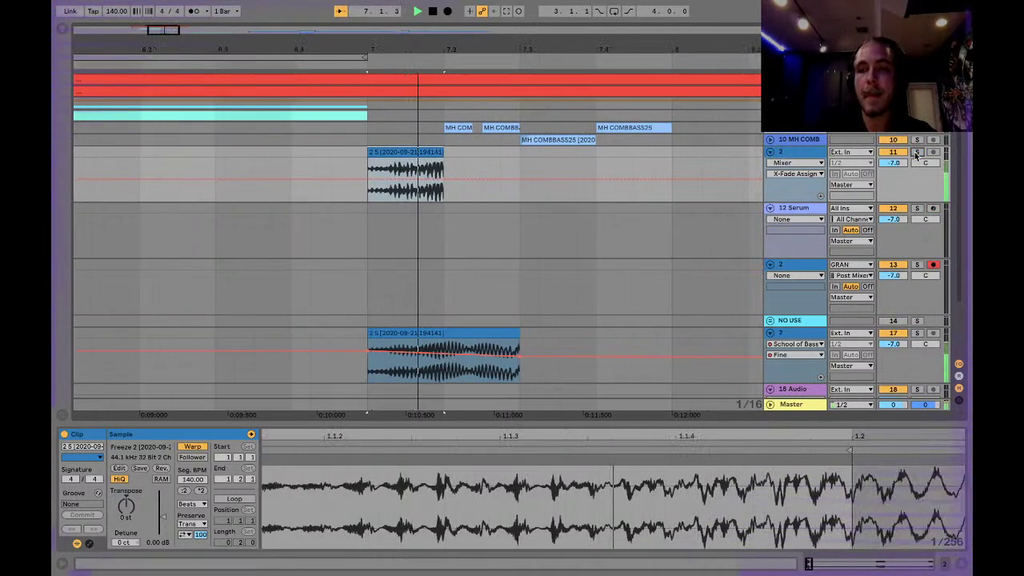
# Step: Deactivate the unflattened source clip on the lower duplicate track and play the section from 7.1.1
pyautogui.click(299, 345)
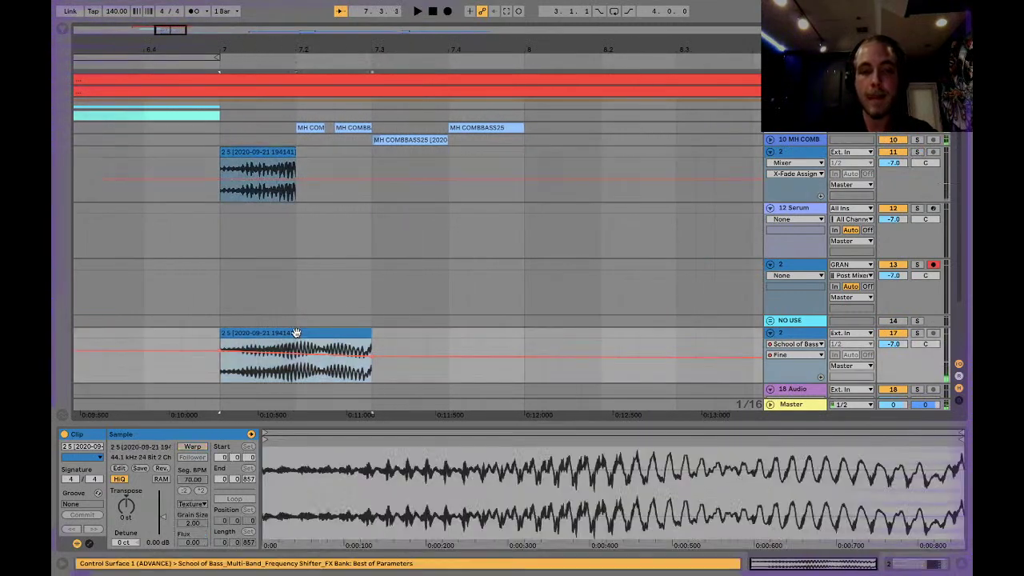
pyautogui.press('0')
pyautogui.press('space')
pyautogui.click(224, 288)
pyautogui.press('space')
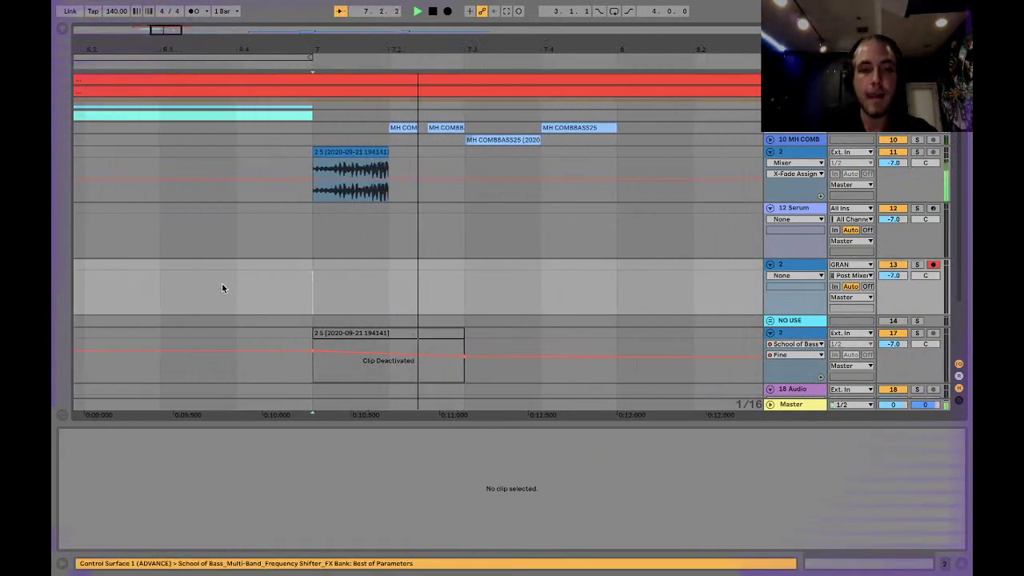
# Step: Turn on Warp for the first MH COMBBASS25 clip at 7.2.1 and play the section
pyautogui.click(286, 131)
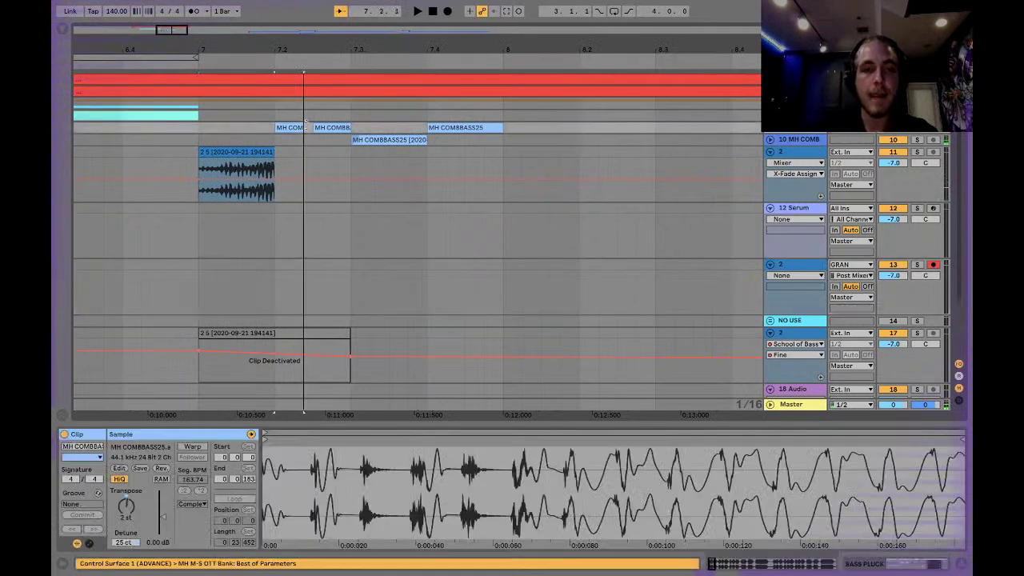
pyautogui.click(192, 446)
pyautogui.press('space')
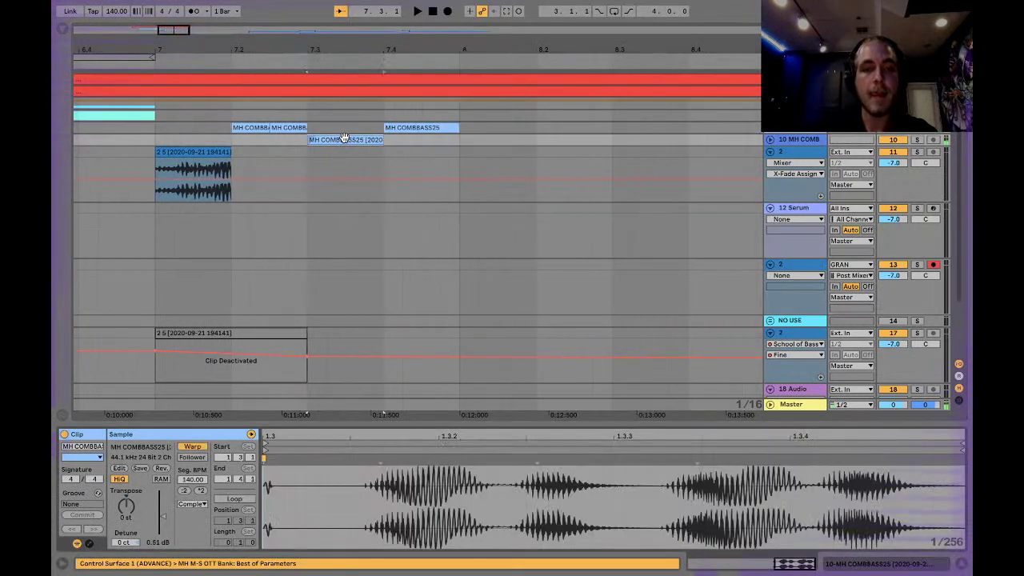
# Step: Audition the MH COMBBASS25 clip at 7.3.1 with its segment tempo halved to 70 BPM
pyautogui.click(185, 491)
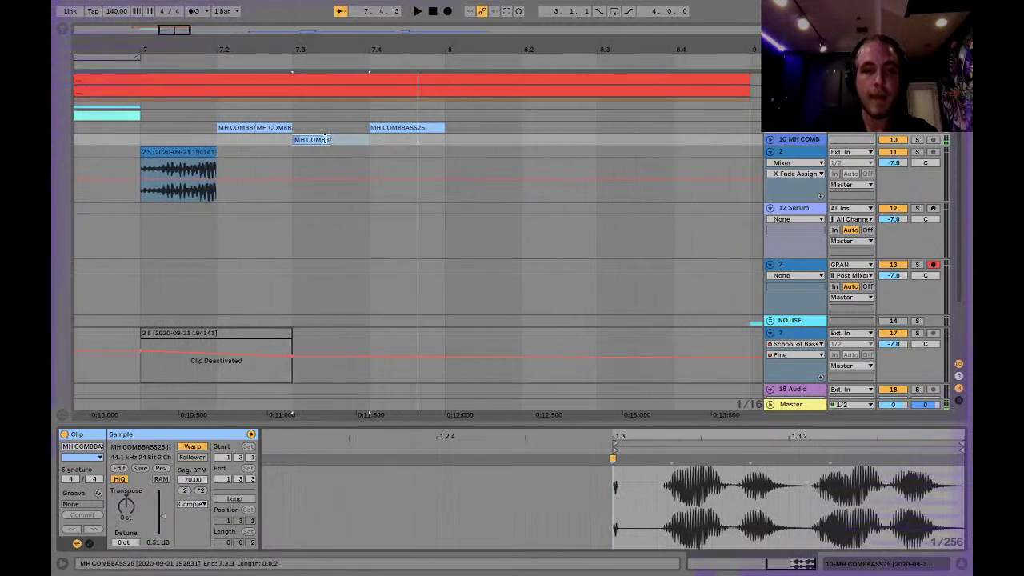
pyautogui.moveTo(325, 139); pyautogui.dragTo(326, 139)
pyautogui.press('space')
pyautogui.press('space')
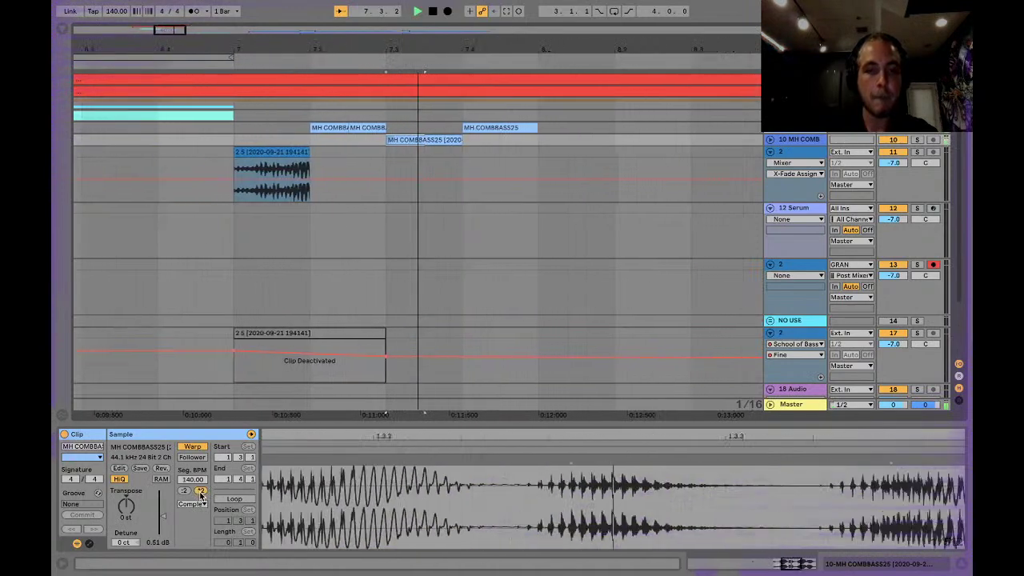
# Step: Set the 7.3.1 clip's segment tempo to 280 BPM, fit its portion from 1.3.3 to 1.4.3 between 7.3.1 and 7.4.1, and play from bar 7
pyautogui.click(200, 491)
pyautogui.click(201, 492)
pyautogui.moveTo(297, 139); pyautogui.dragTo(333, 142)
pyautogui.press('space')
pyautogui.press('space')
pyautogui.press('space')
pyautogui.moveTo(397, 139); pyautogui.dragTo(364, 140)
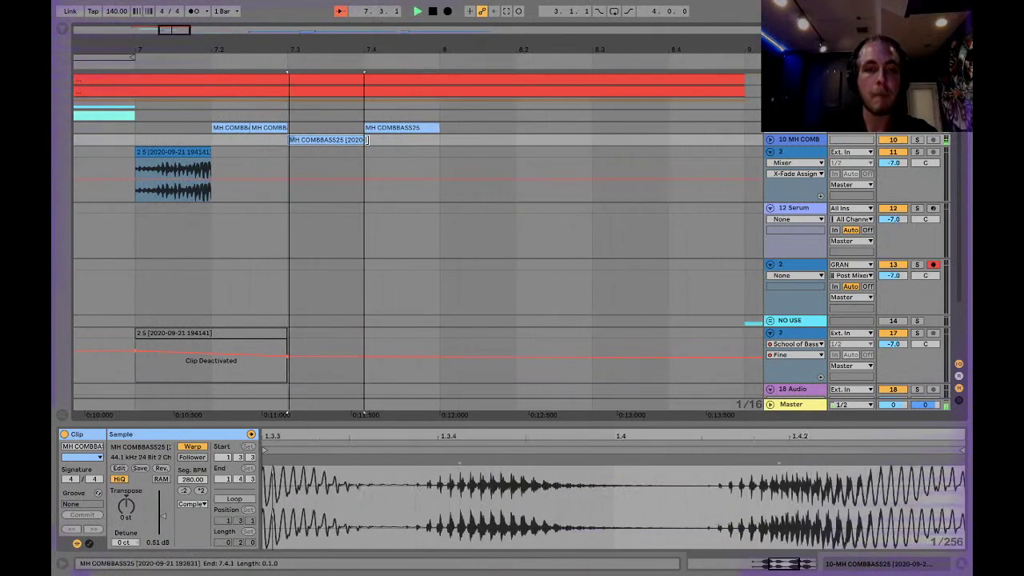
pyautogui.click(176, 152)
pyautogui.press('space')
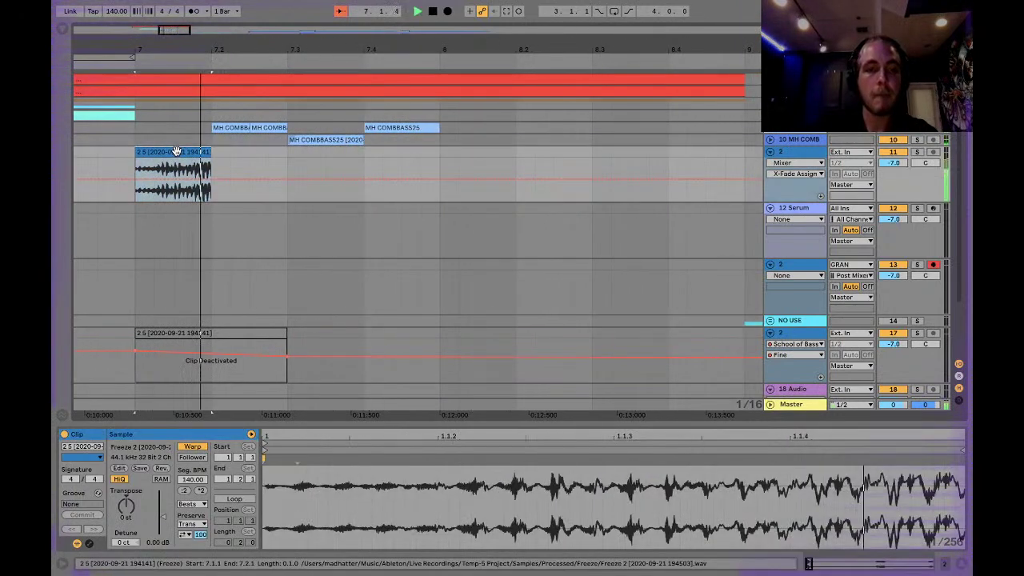
# Step: Stop playback, place the insert marker at 5.3.1 and play the arrangement through the bar 7 bass clips
pyautogui.press('space')
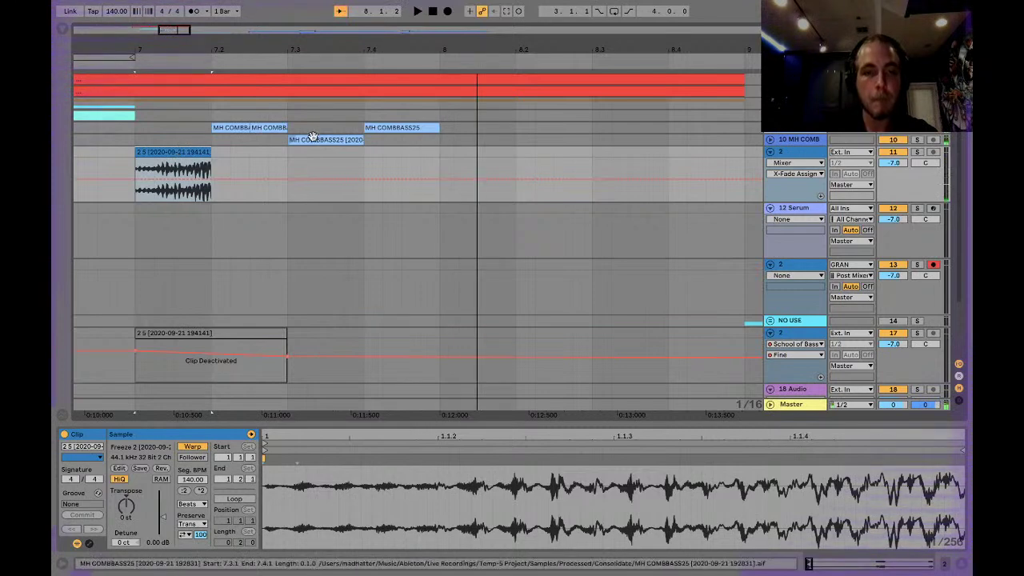
pyautogui.click(320, 140)
pyautogui.hscroll(-10, 137, 140)
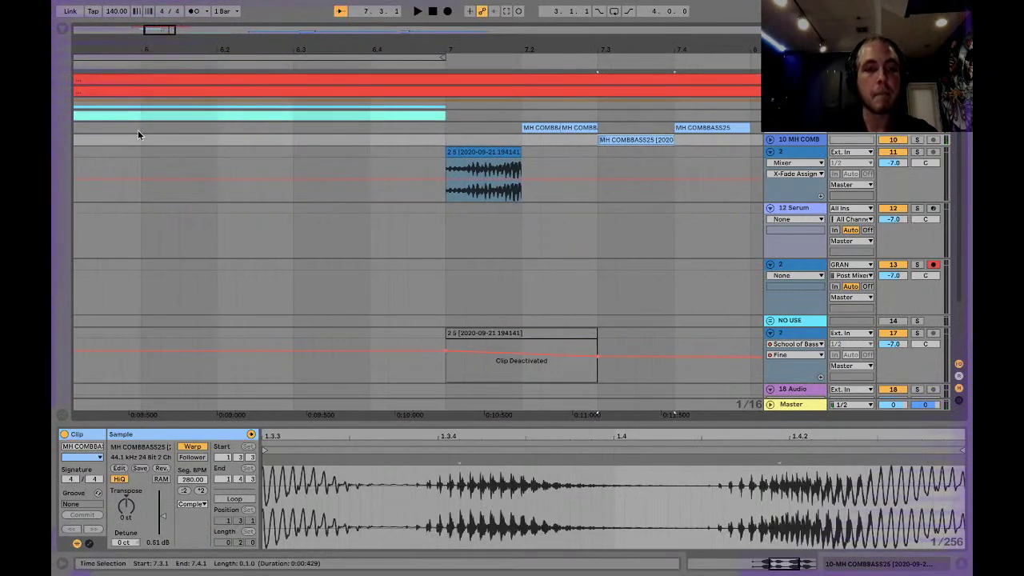
pyautogui.click(252, 136)
pyautogui.moveTo(152, 33); pyautogui.dragTo(174, 33)
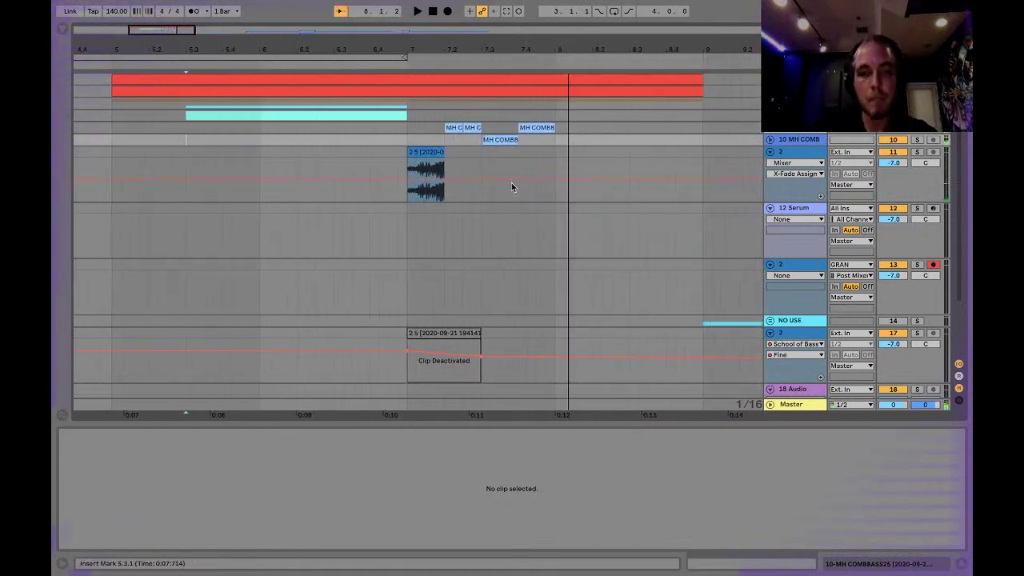
# Step: Solo the lower School of Bass track and play its 2 5 clip at 16.3.1
pyautogui.hscroll(4, 511, 187)
pyautogui.hscroll(5, 649, 320)
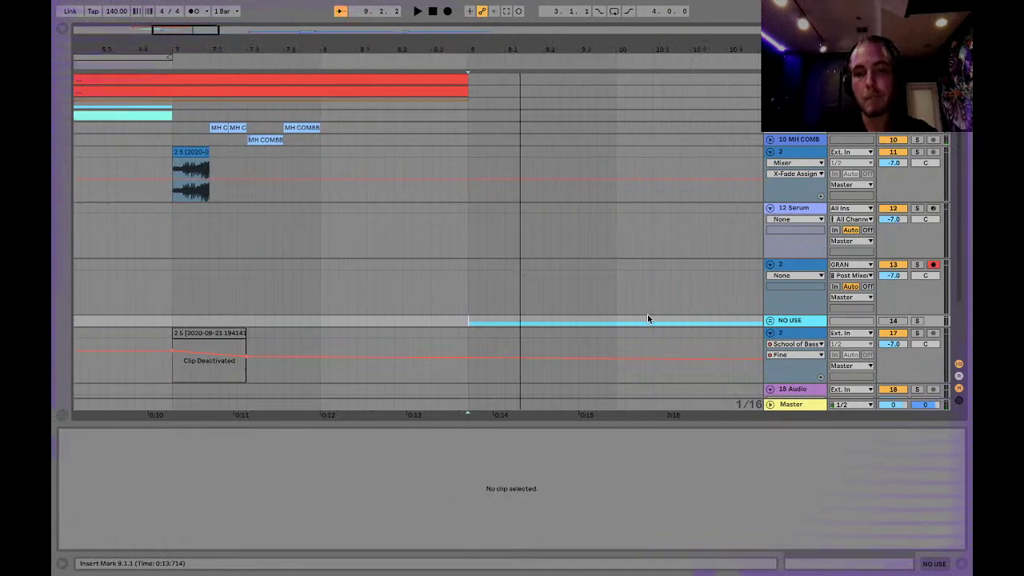
pyautogui.scroll(-2, 649, 320)
pyautogui.scroll(-1, 563, 318)
pyautogui.hscroll(1, 563, 318)
pyautogui.hscroll(-5, 564, 318)
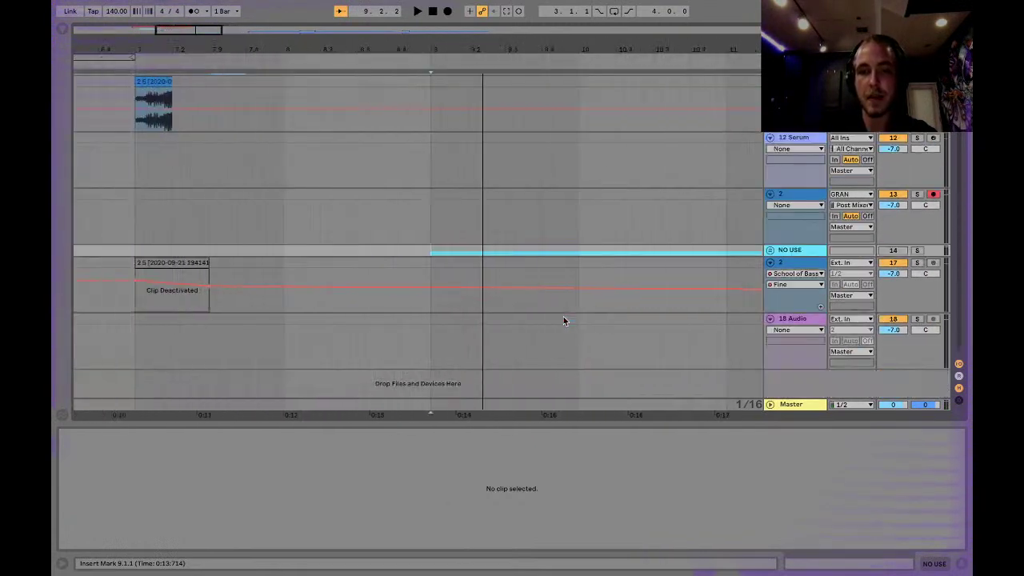
pyautogui.hscroll(4, 564, 318)
pyautogui.hscroll(10, 564, 320)
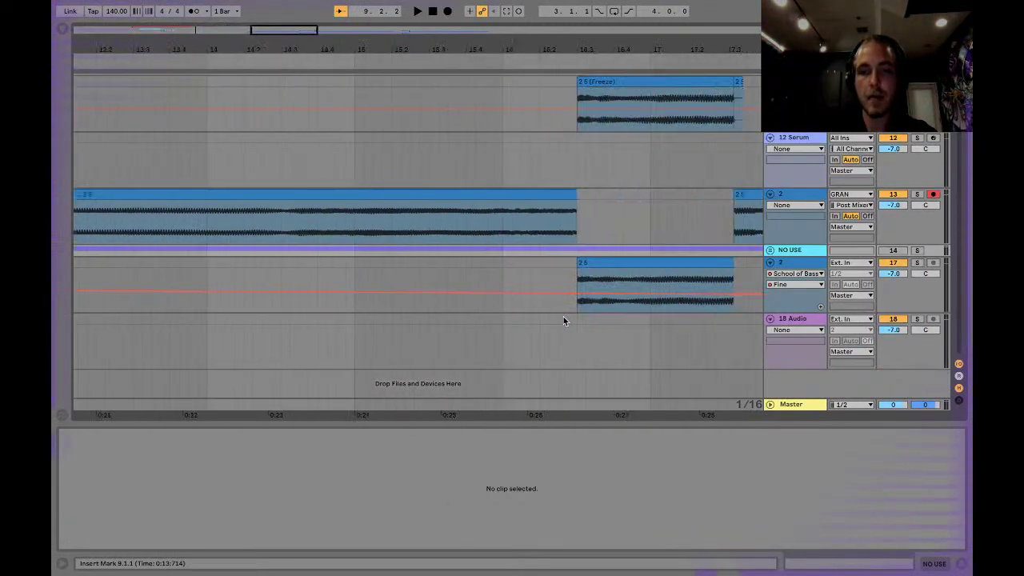
pyautogui.click(422, 280)
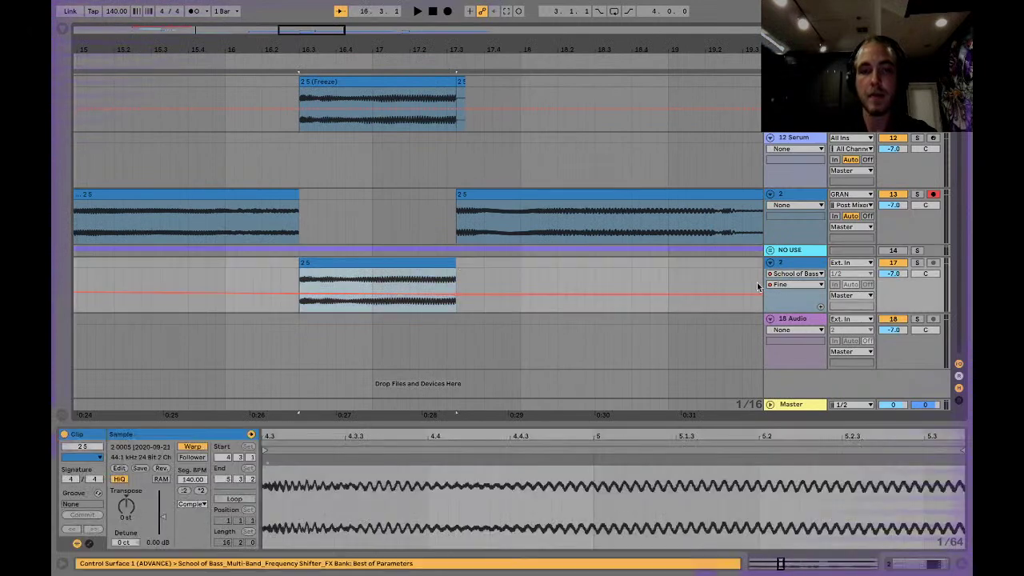
pyautogui.click(918, 264)
pyautogui.press('space')
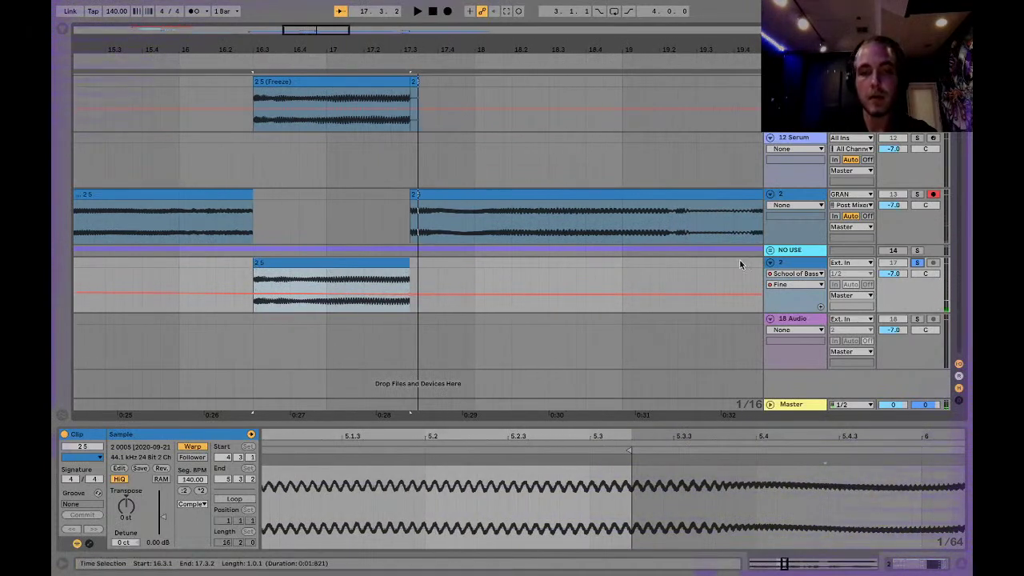
# Step: Show the Multi-Band Frequency Shifter rack on the lower track and play the 16.3.1 clip through it again
pyautogui.click(793, 268)
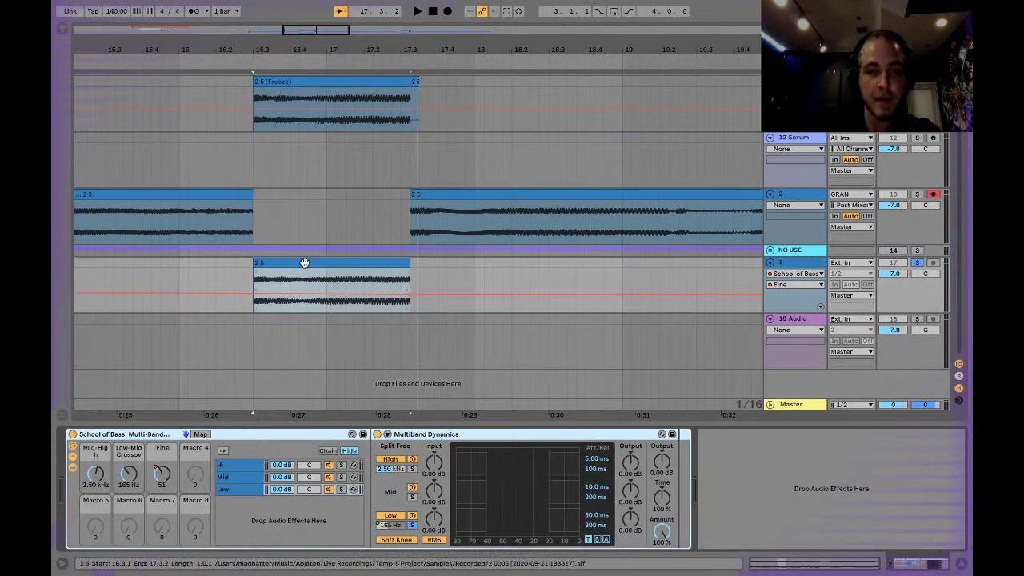
pyautogui.press('space')
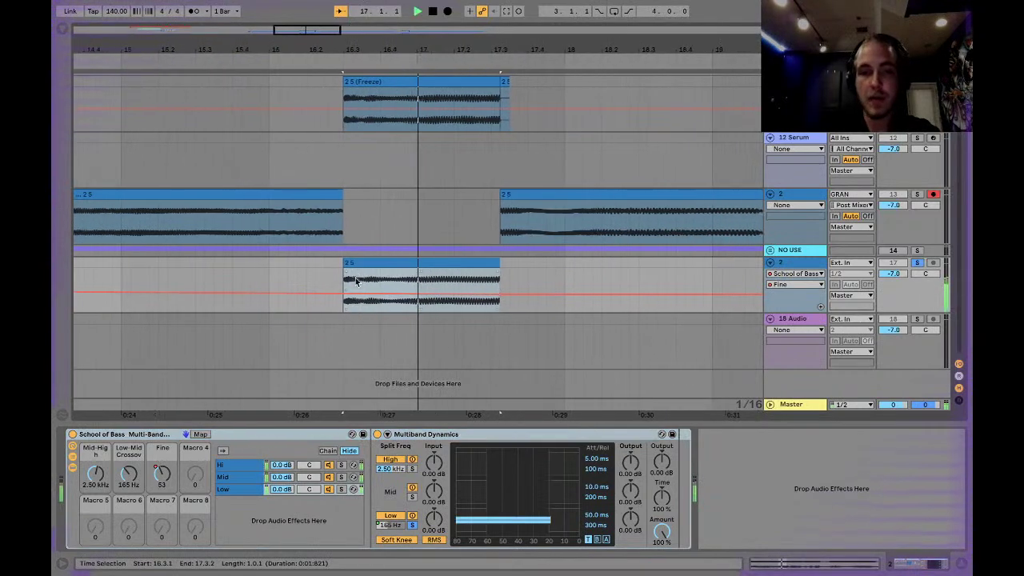
pyautogui.press('space')
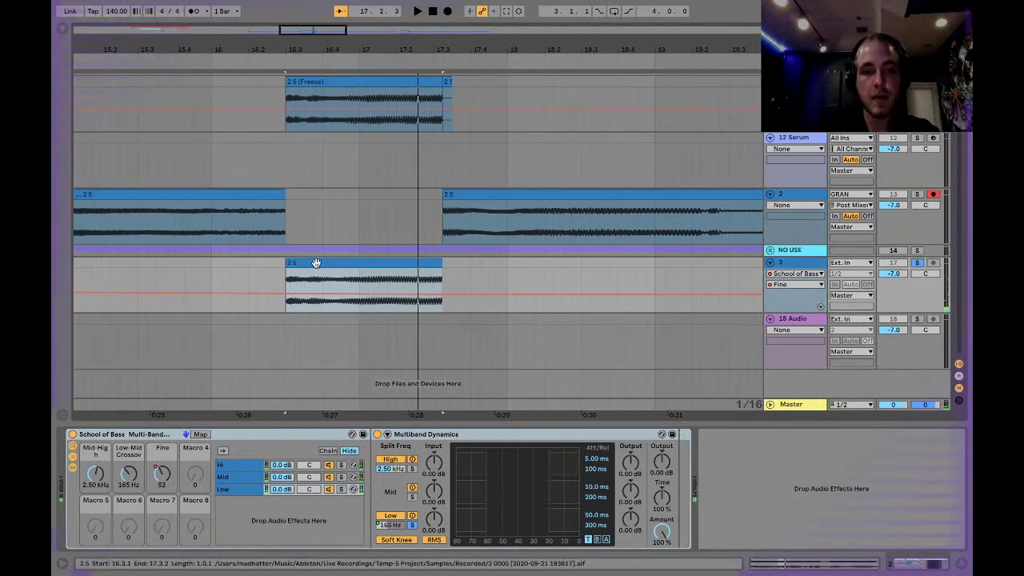
# Step: Solo the upper track holding the 2 5 (Freeze) clip and play that clip from 16.3.1
pyautogui.scroll(3, 380, 256)
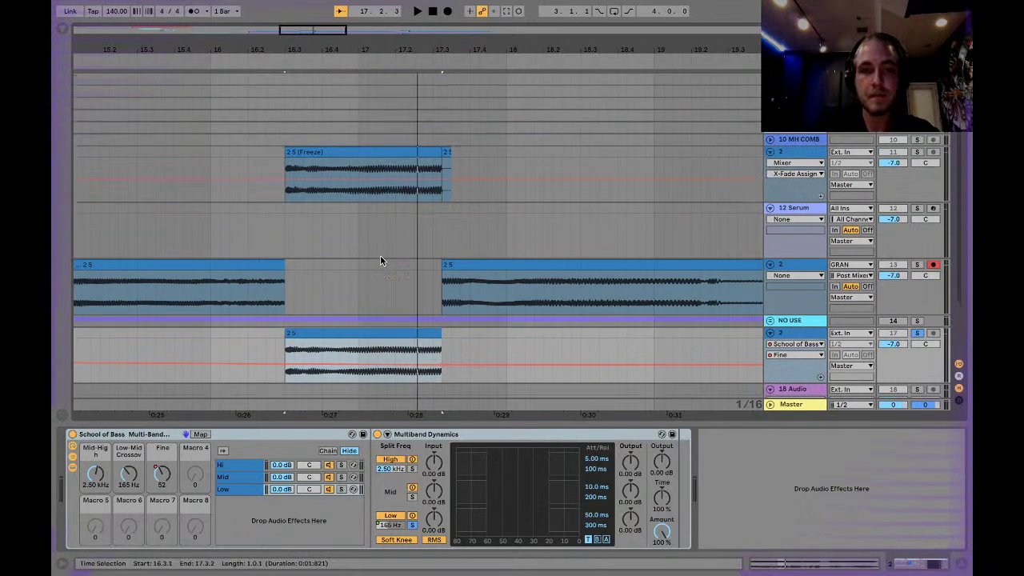
pyautogui.click(394, 154)
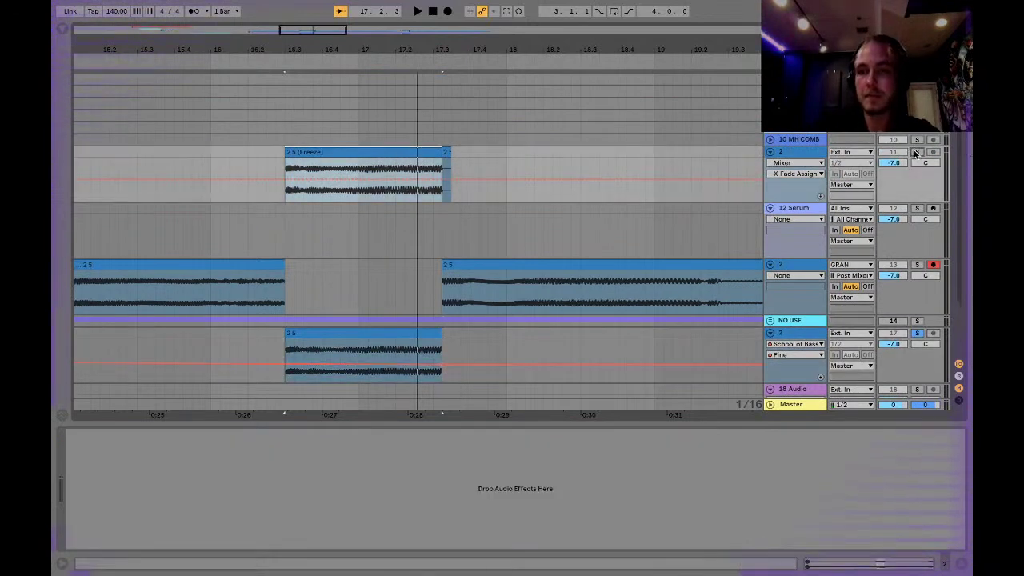
pyautogui.click(916, 153)
pyautogui.press('space')
pyautogui.hscroll(-5, 480, 163)
pyautogui.press('space')
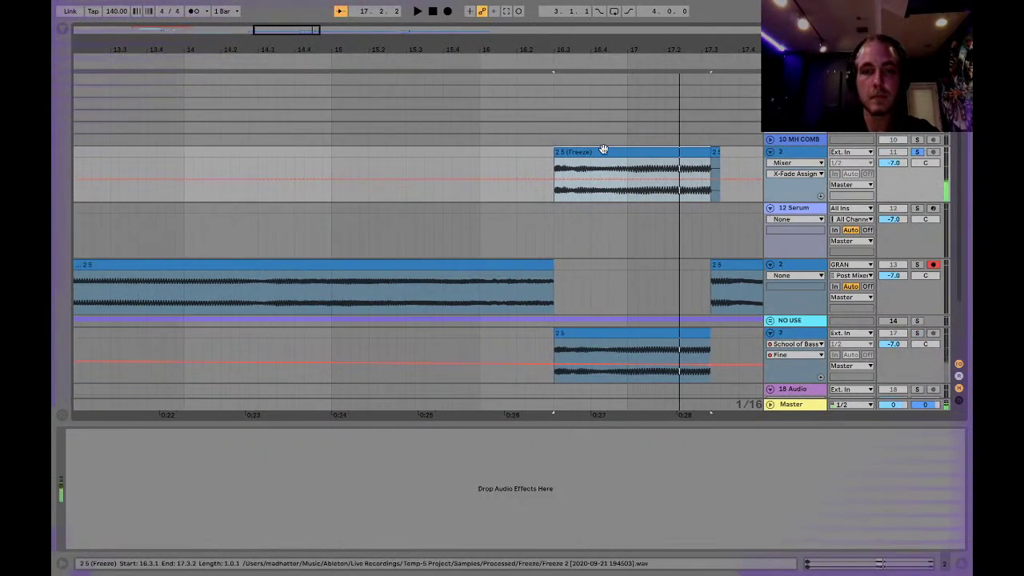
# Step: Copy the 2 5 (Freeze) clip from 16.3.1 to 8.1.1, play it and trim its end to 9.1.1
pyautogui.click(604, 149)
pyautogui.hscroll(-15, 593, 152)
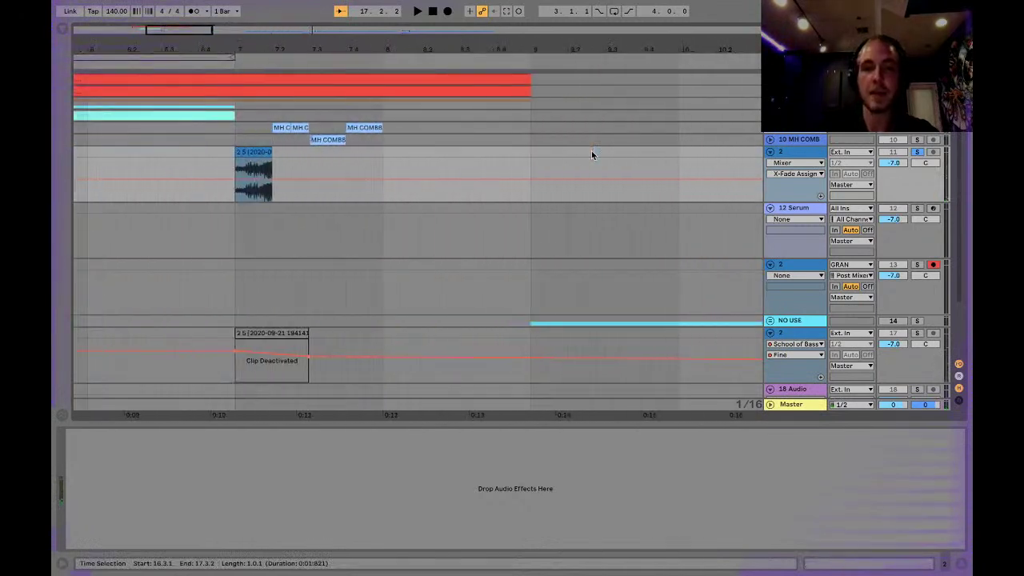
pyautogui.click(383, 152)
pyautogui.press('super+v')
pyautogui.press('space')
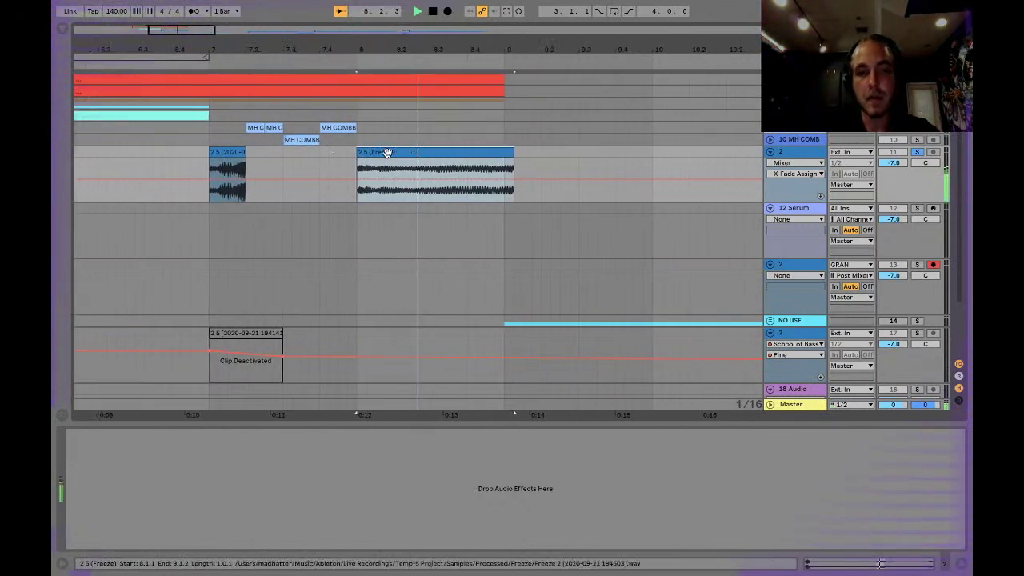
pyautogui.press('space')
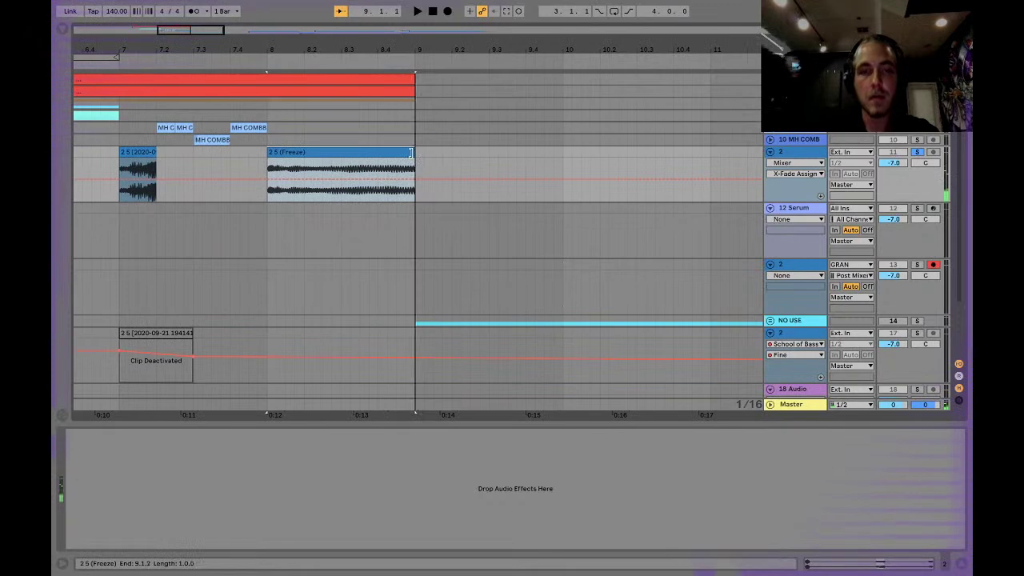
# Step: Open the sample settings of the freeze clip at 8.1.1 and play the clip
pyautogui.doubleClick(329, 163)
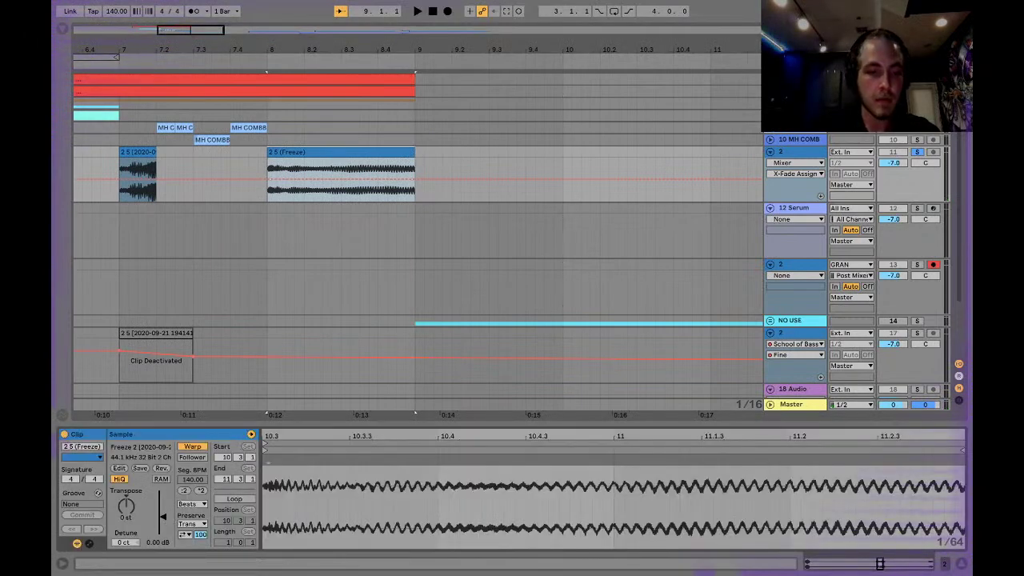
pyautogui.press('space')
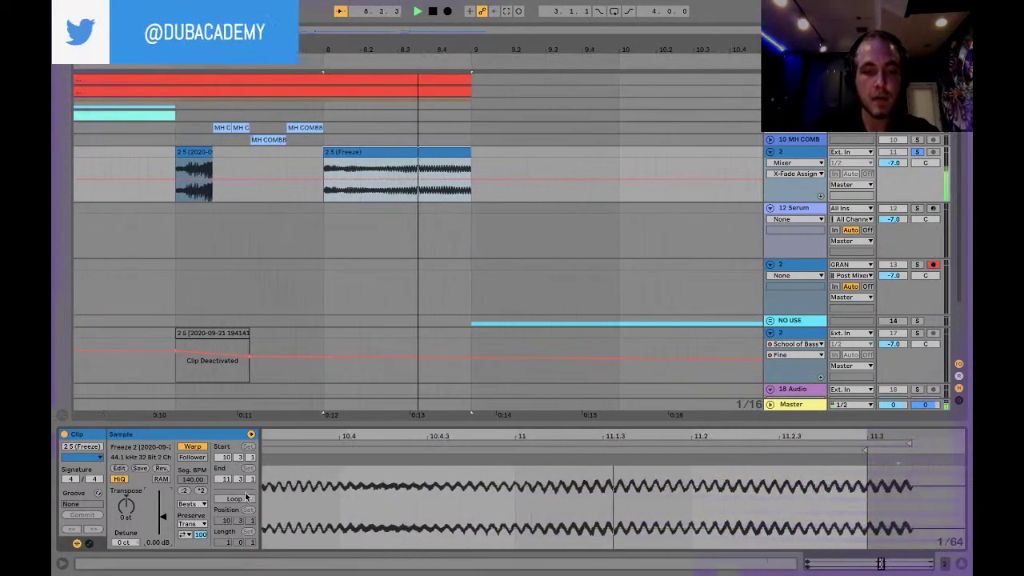
pyautogui.press('space')
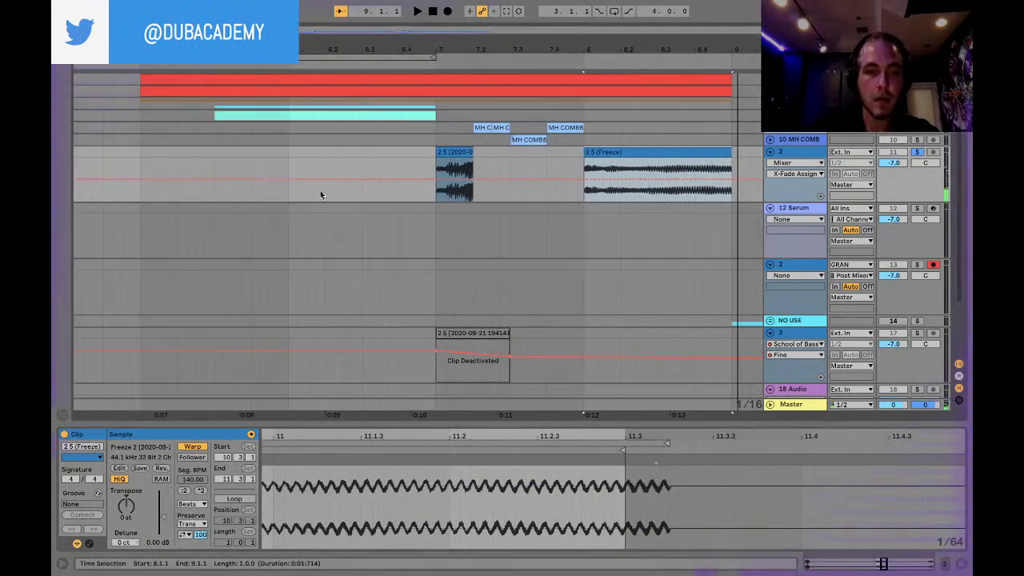
# Step: Turn off the upper track's solo and play the full arrangement from 5.1.1
pyautogui.click(136, 143)
pyautogui.press('space')
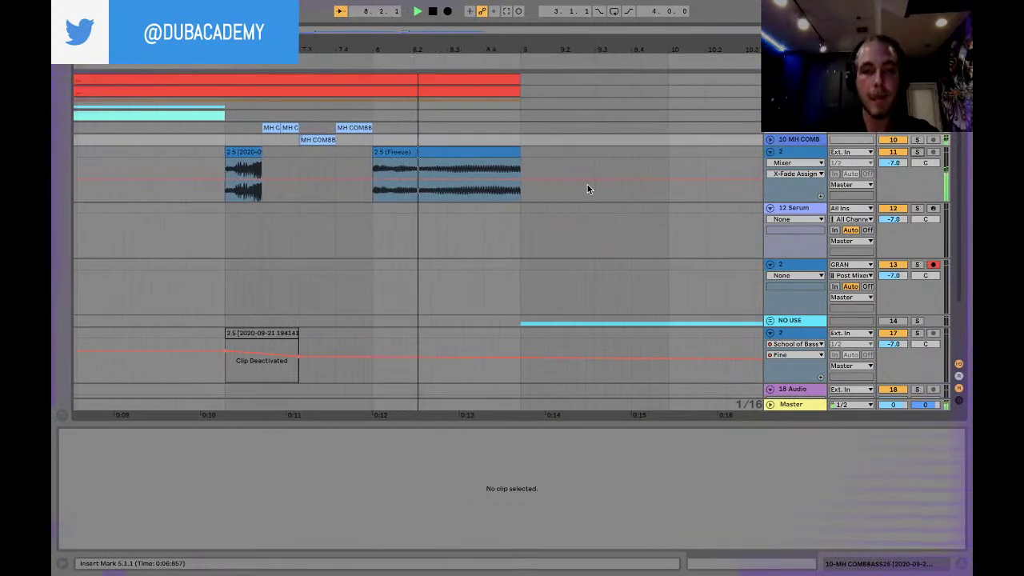
pyautogui.press('space')
# Step: Set the 8.1.1 freeze clip to Complex warp mode, transpose it up 3 semitones and play it
pyautogui.click(343, 152)
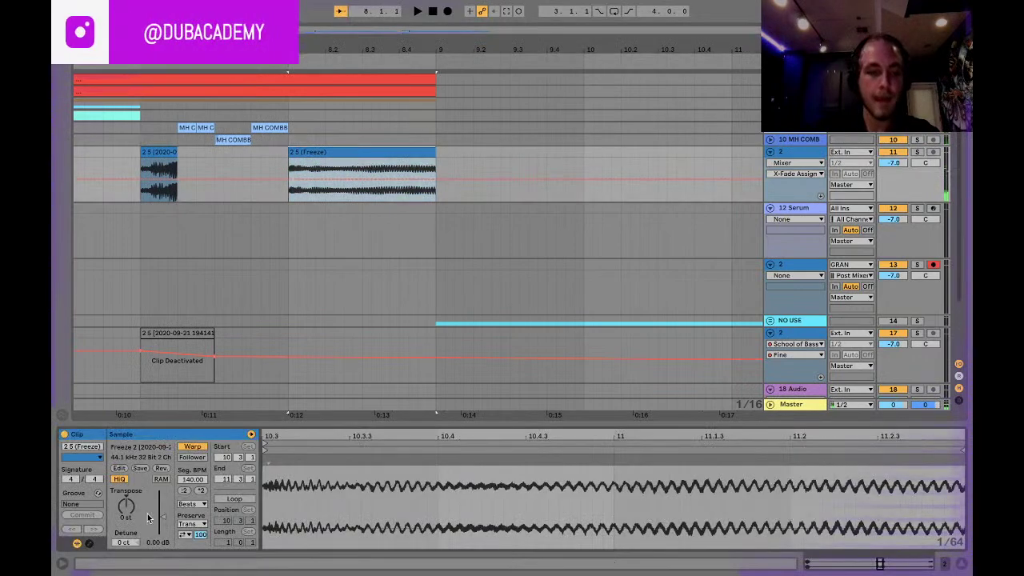
pyautogui.click(192, 504)
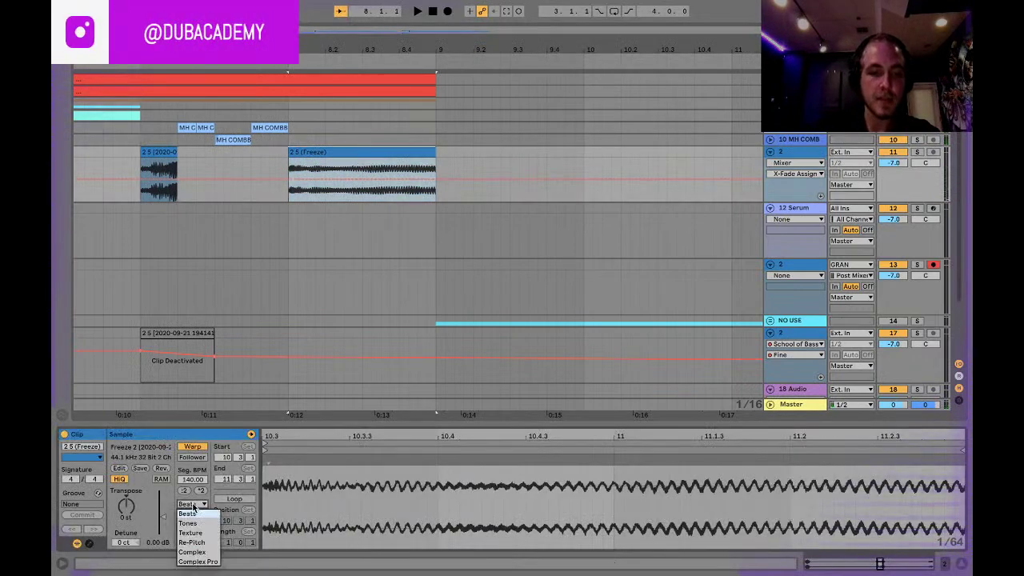
pyautogui.click(196, 552)
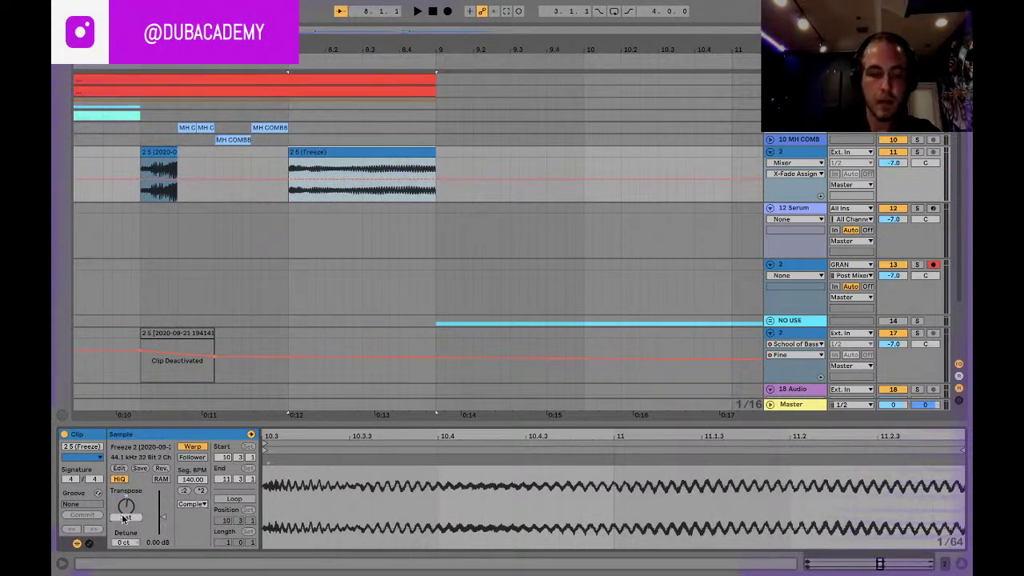
pyautogui.press('space')
pyautogui.press('space')
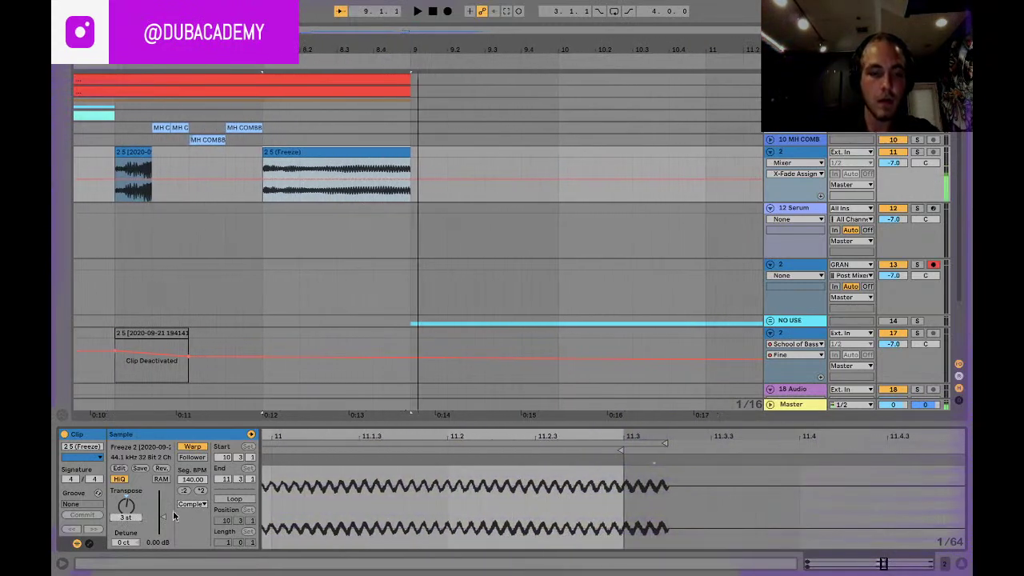
# Step: Switch the freeze clip to Complex Pro warping, set Envelope to 8 and Formants to 0.00 while playing it
pyautogui.click(194, 505)
pyautogui.click(192, 562)
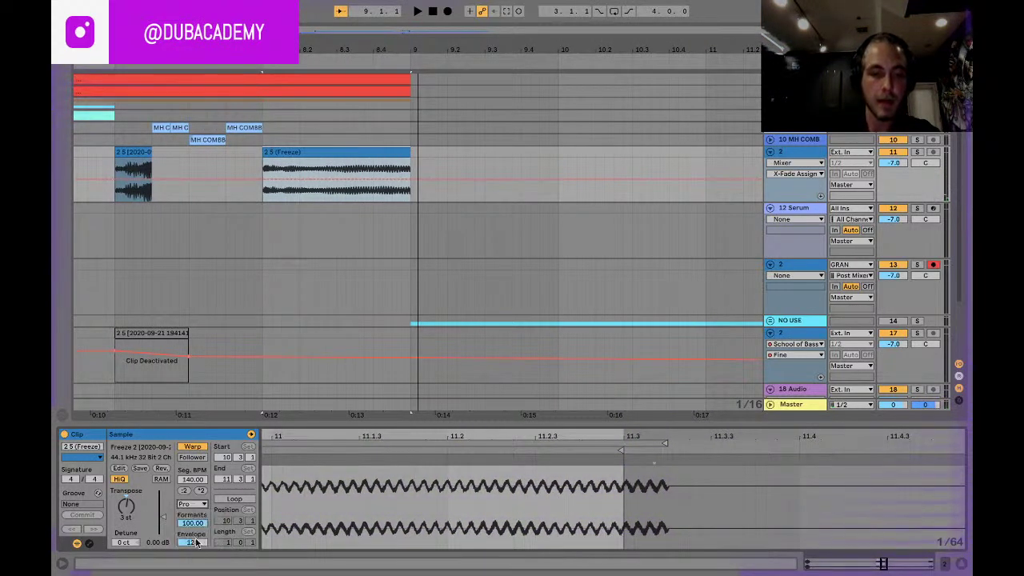
pyautogui.press('space')
pyautogui.moveTo(195, 545); pyautogui.dragTo(194, 574)
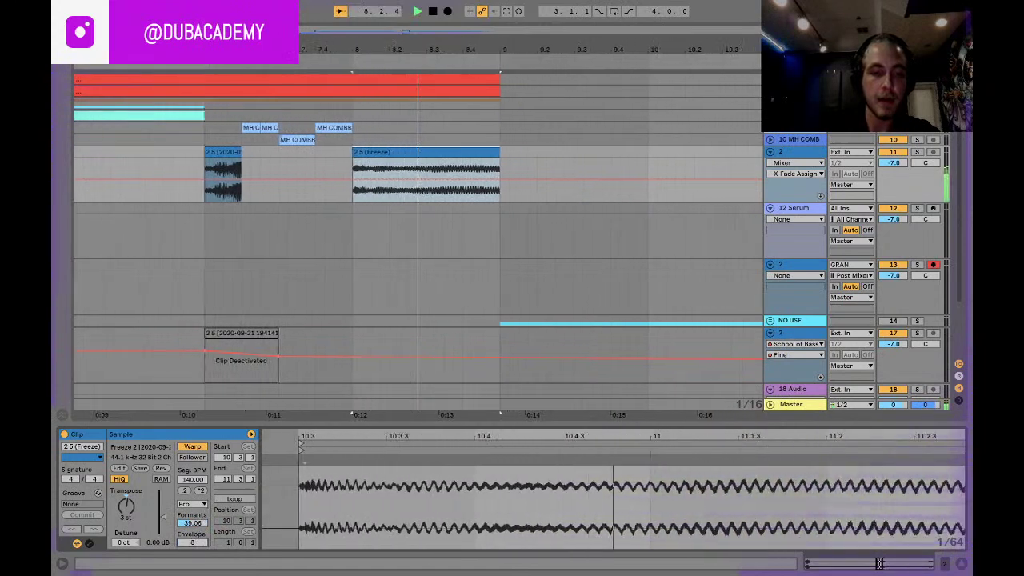
pyautogui.moveTo(193, 524); pyautogui.dragTo(193, 560)
pyautogui.press('space')
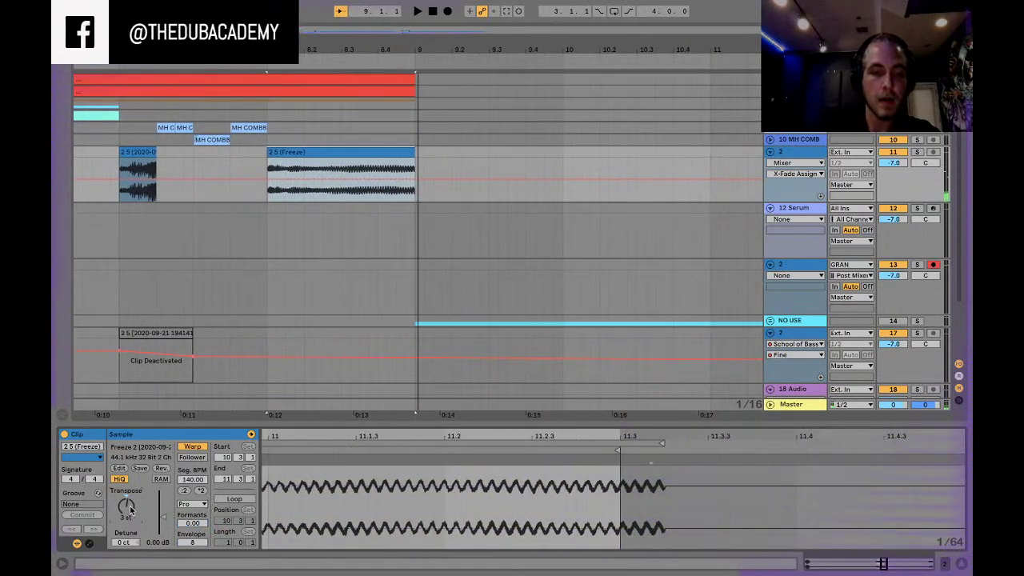
# Step: Play the freeze clip, set its transposition to 2 semitones and turn Warp off
pyautogui.press('space')
pyautogui.press('space')
pyautogui.press('Down')
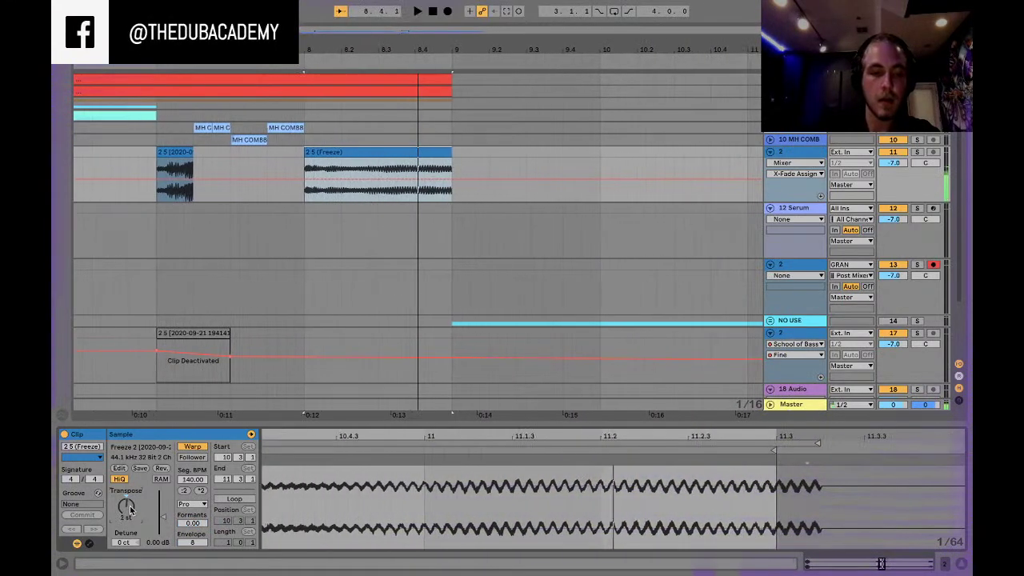
pyautogui.click(193, 446)
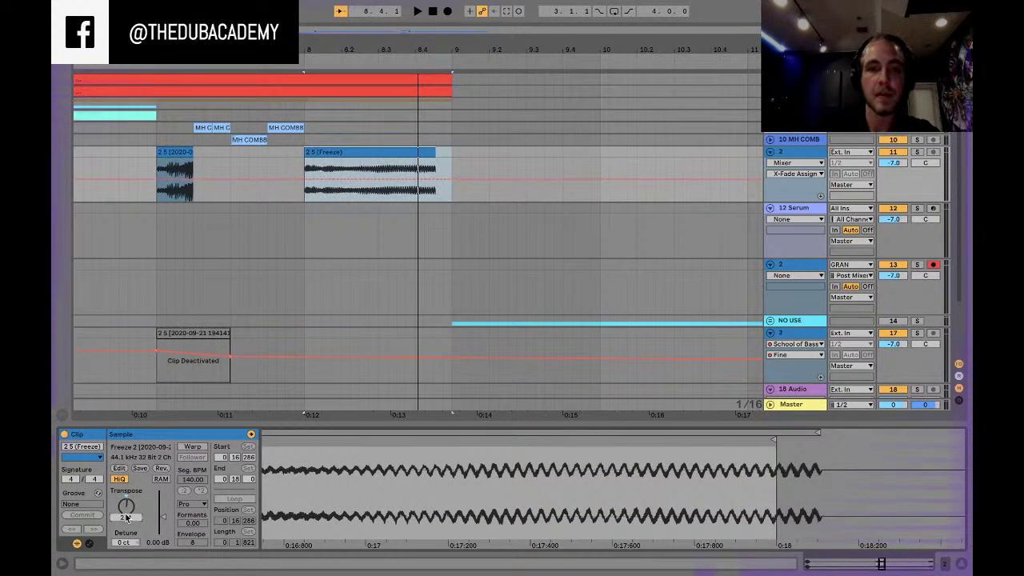
# Step: Audition the unwarped freeze clip transposed to 3 semitones and return it to 2 semitones
pyautogui.press('Up')
pyautogui.press('space')
pyautogui.press('space')
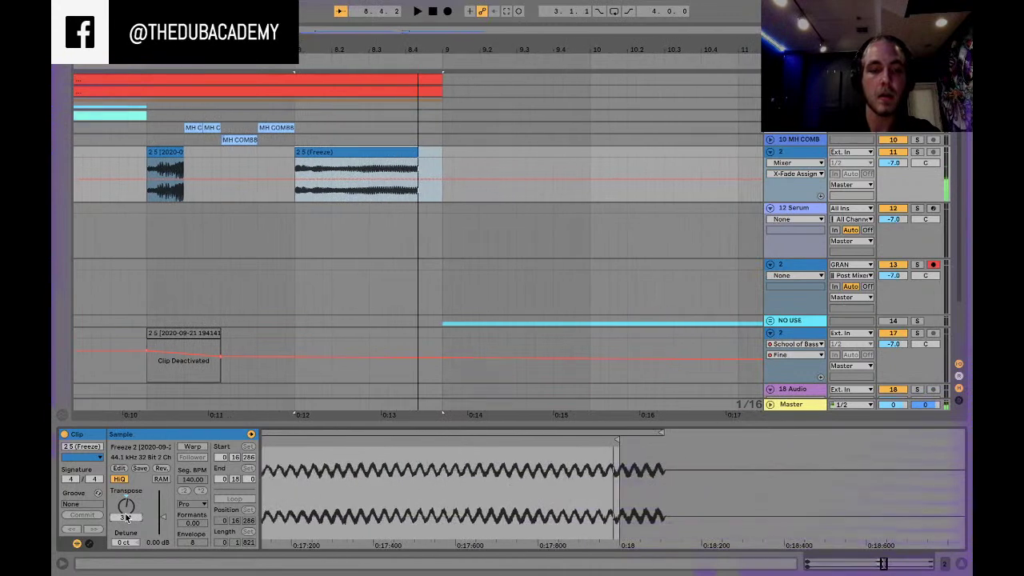
pyautogui.press('Down')
pyautogui.press('space')
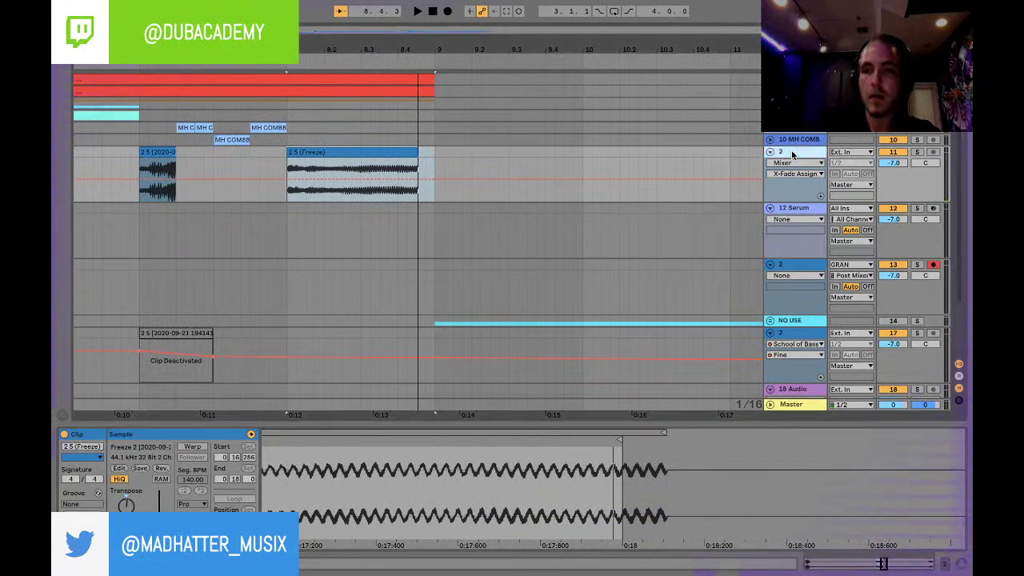
# Step: Load the Tuner audio effect onto the freeze clip's track, play the clip through it and reopen the clip's sample settings
pyautogui.click(71, 109)
pyautogui.hotkey('ctrl', 'alt', 'b')
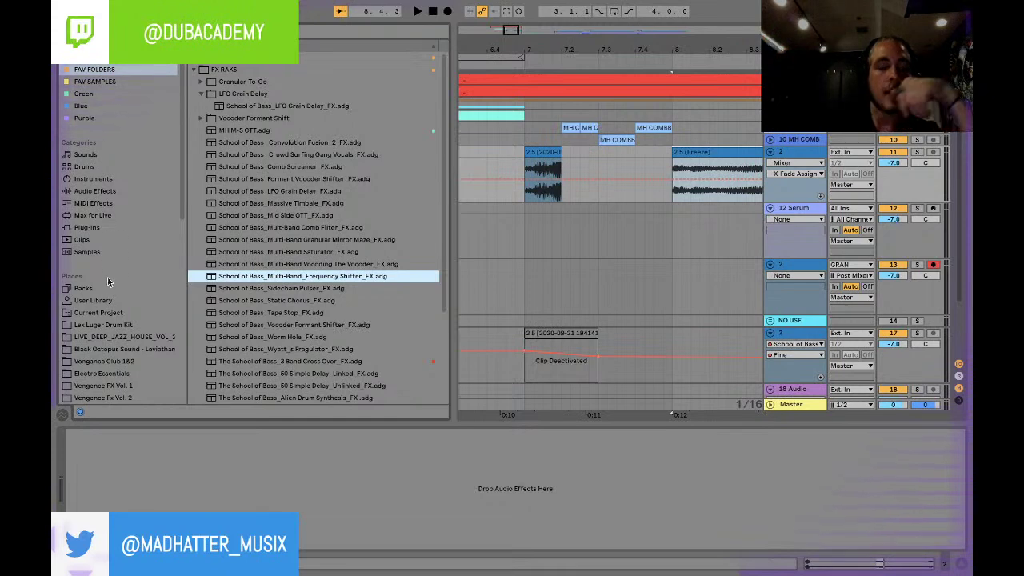
pyautogui.click(102, 192)
pyautogui.doubleClick(222, 362)
pyautogui.press('space')
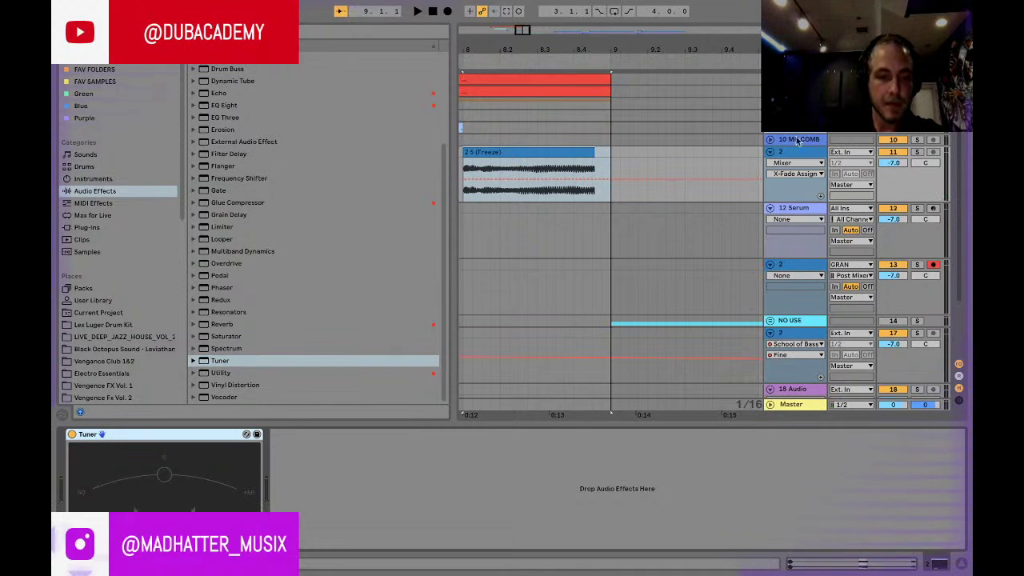
pyautogui.doubleClick(558, 153)
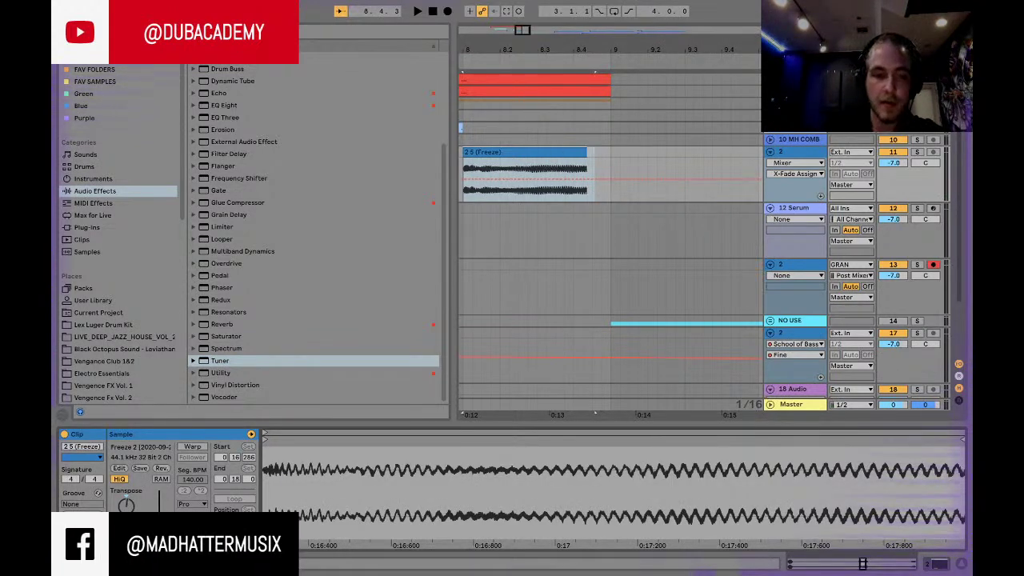
# Step: Play the freeze clip repeatedly through the Tuner to check its pitch, and shorten the end of the clip
pyautogui.press('space')
pyautogui.press('space')
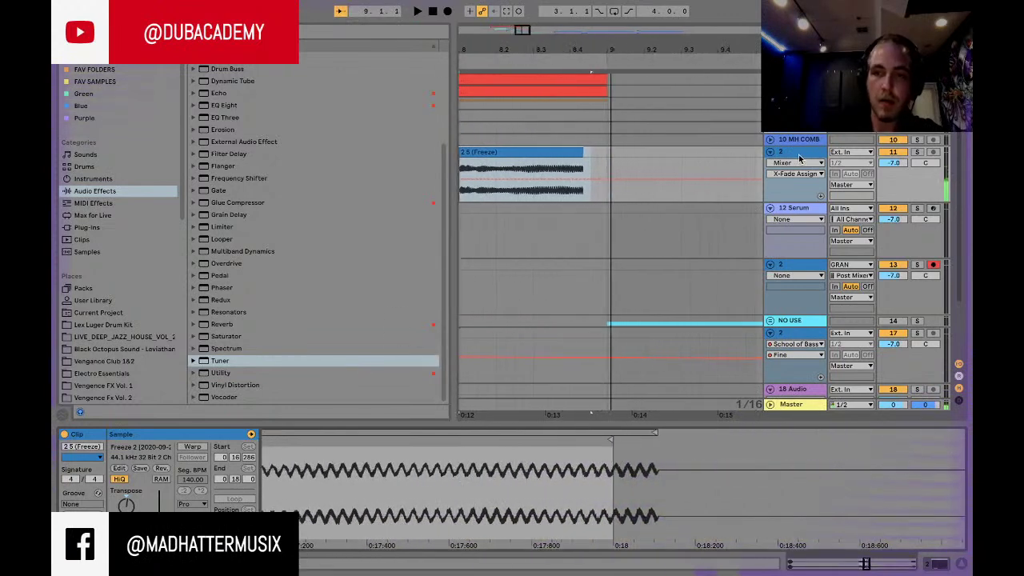
pyautogui.doubleClick(800, 157)
pyautogui.press('space')
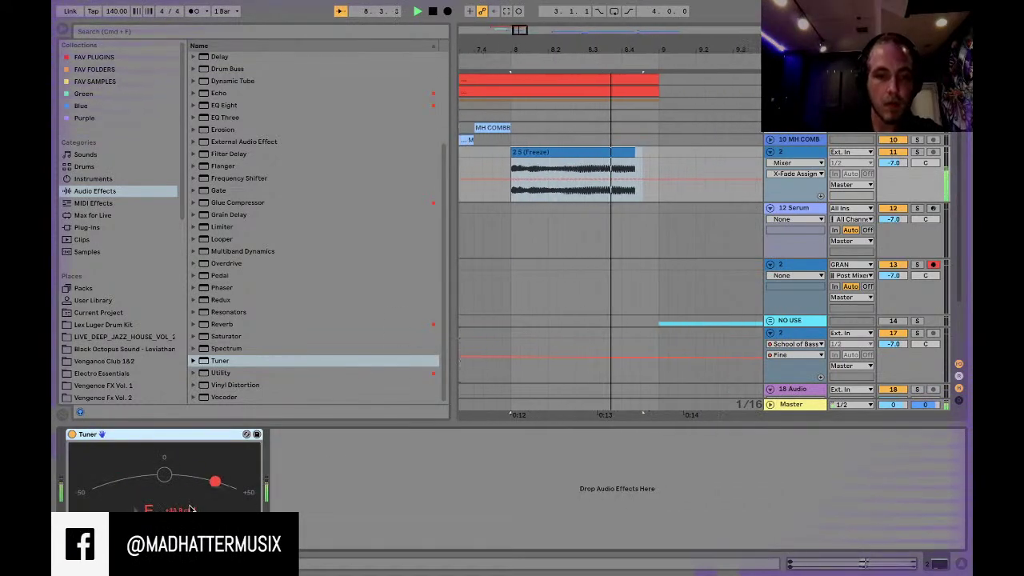
pyautogui.press('space')
pyautogui.press('space')
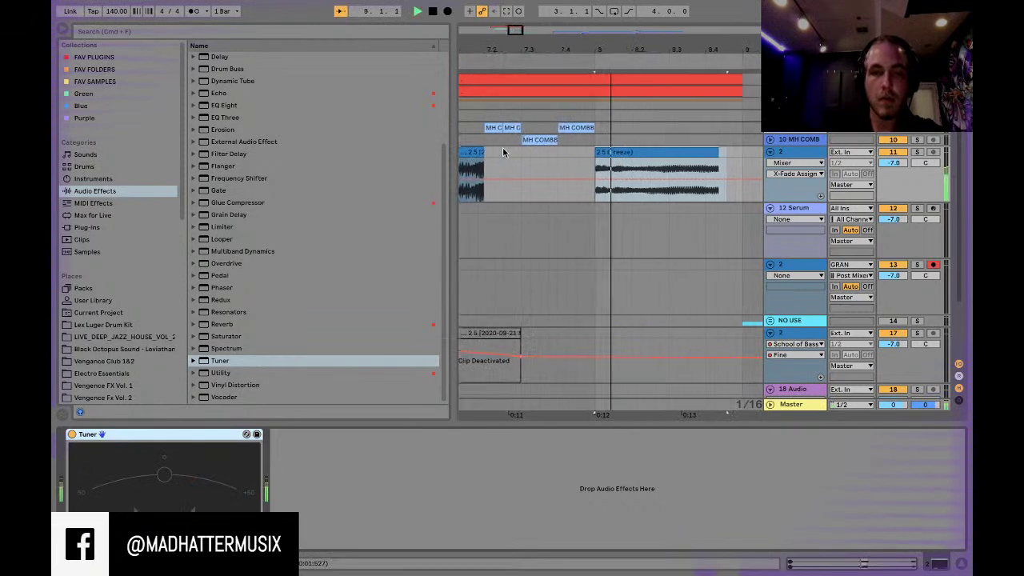
pyautogui.press('space')
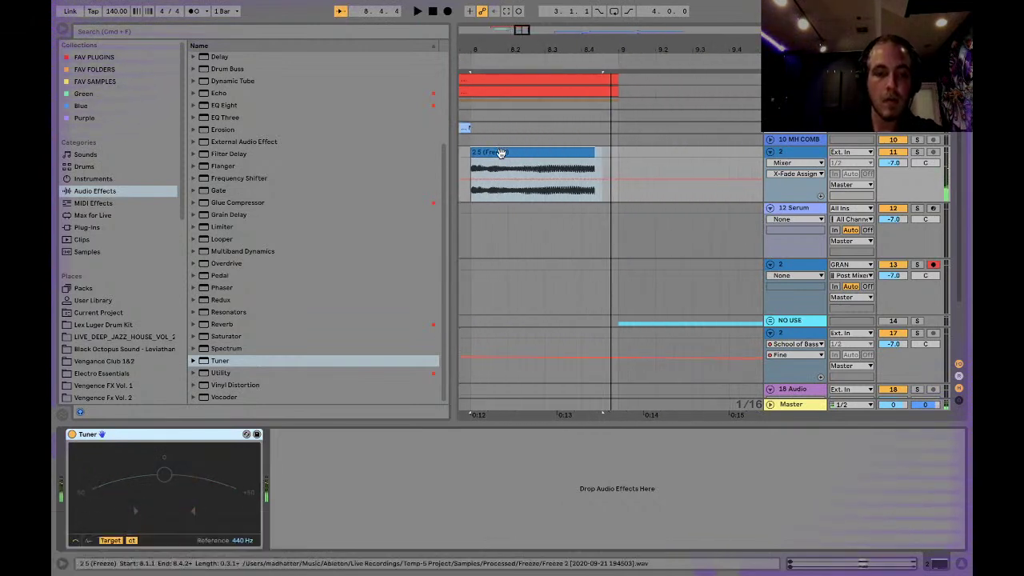
pyautogui.click(556, 154)
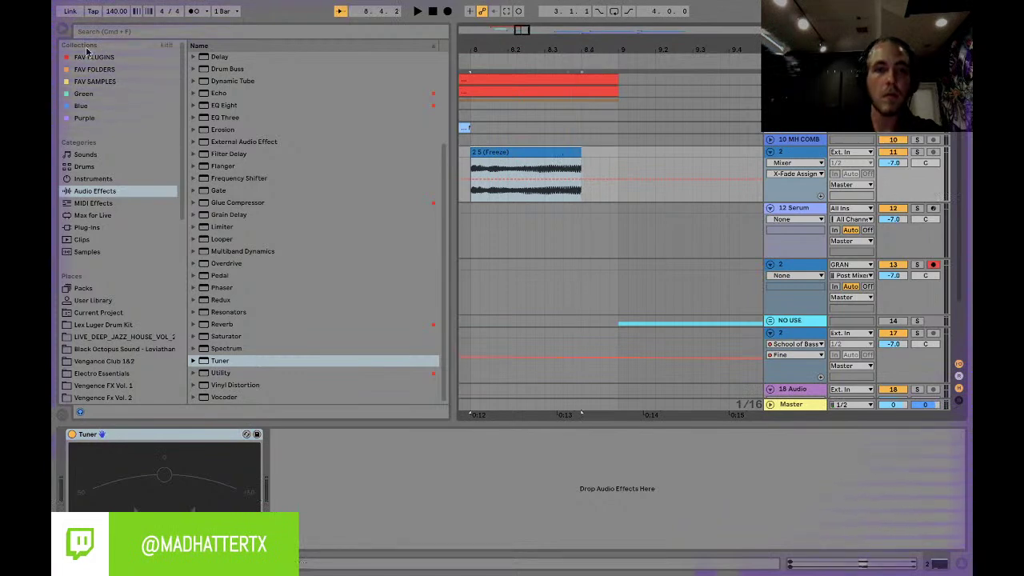
# Step: Hide the browser, set the arrangement's fixed grid to 2 bars and loop the section from 5.1.1 to 9.1.1
pyautogui.click(60, 29)
pyautogui.moveTo(189, 27); pyautogui.dragTo(199, 96)
pyautogui.rightClick(393, 159)
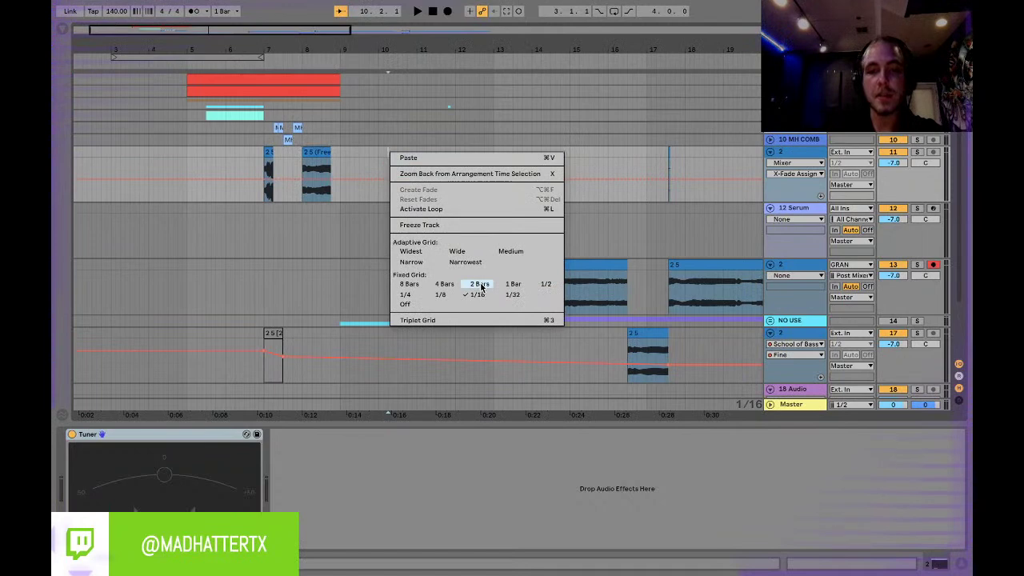
pyautogui.click(479, 285)
pyautogui.moveTo(339, 157); pyautogui.dragTo(173, 161)
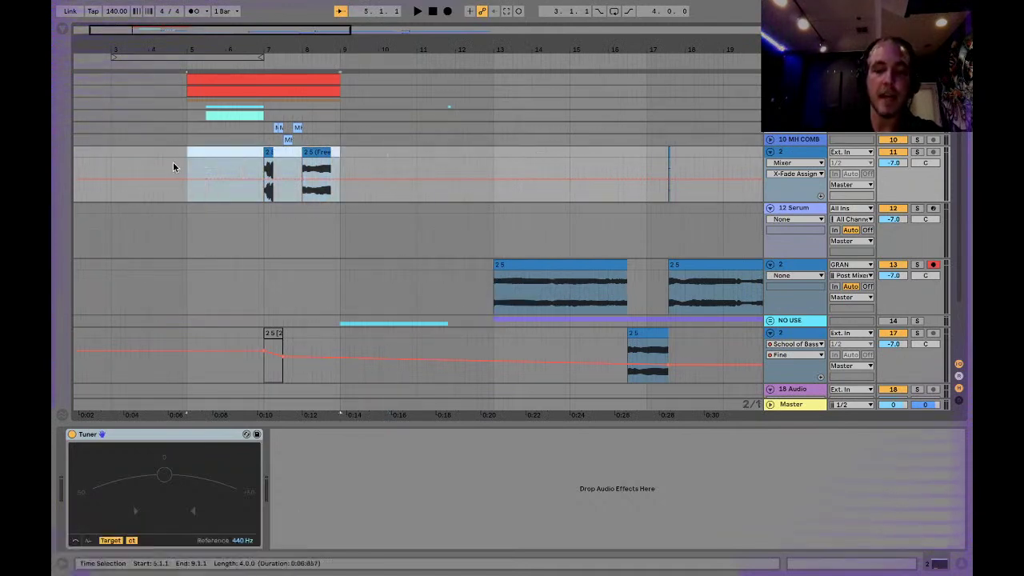
pyautogui.hotkey('ctrl', 'l')
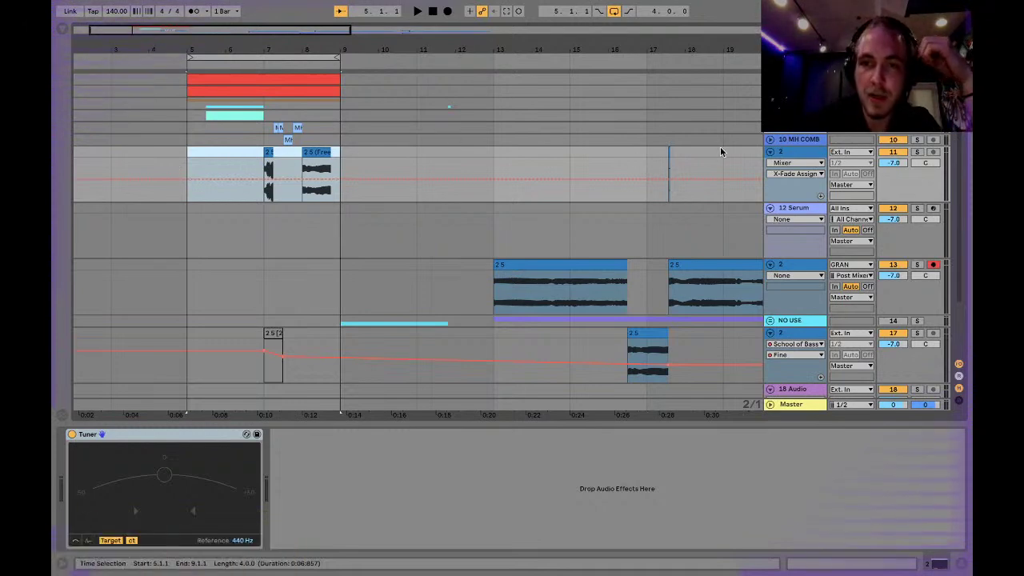
# Step: Fold tracks 11, 12, 13 and 17, and play the looped section from bar 5
pyautogui.moveTo(718, 156); pyautogui.dragTo(650, 164)
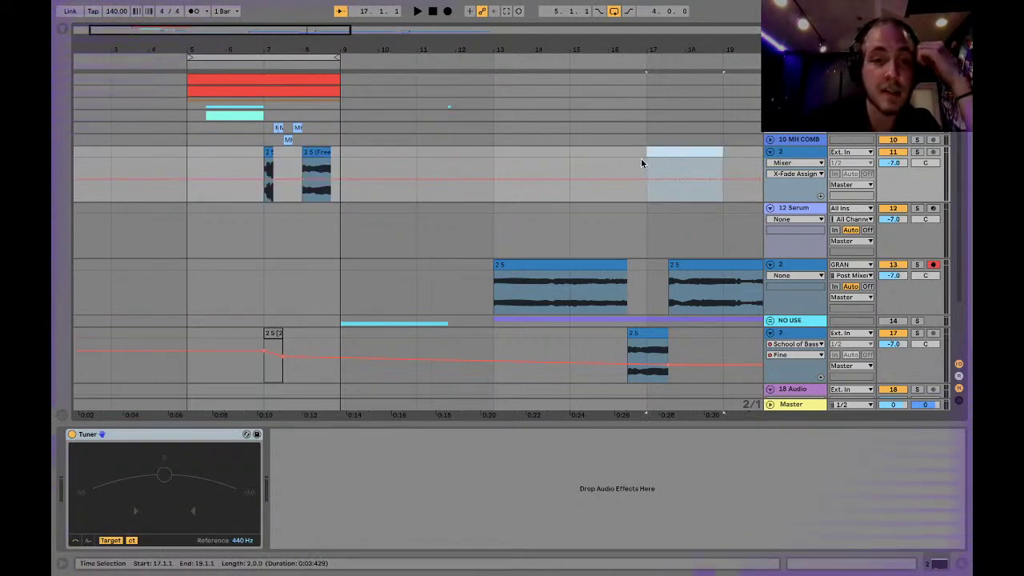
pyautogui.click(185, 151)
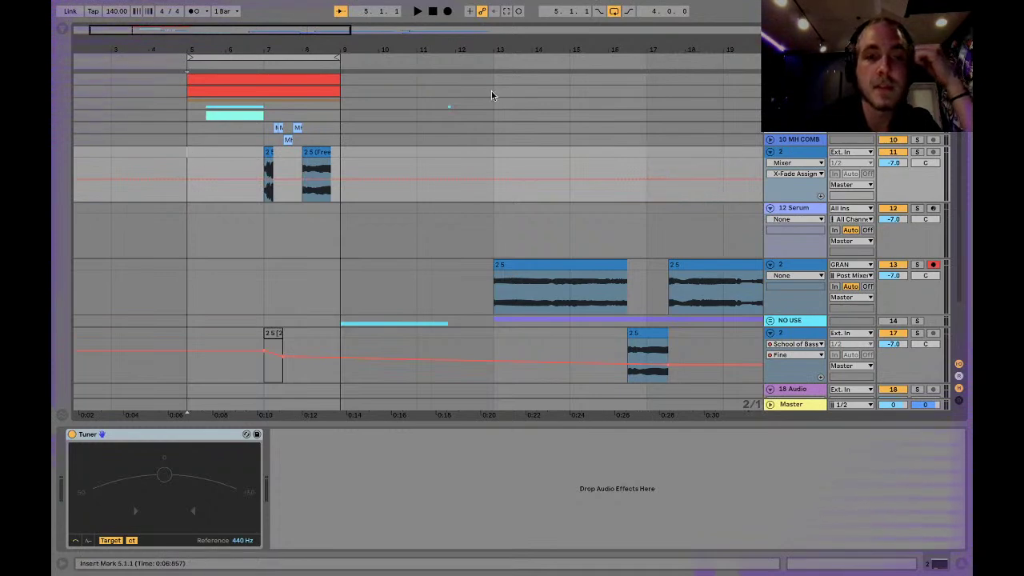
pyautogui.click(770, 152)
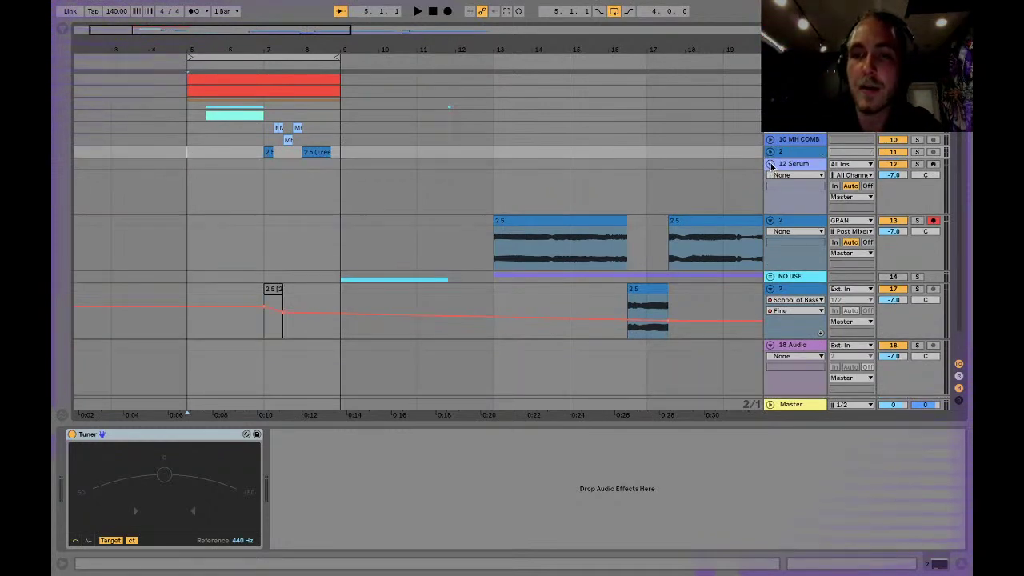
pyautogui.click(770, 165)
pyautogui.click(772, 177)
pyautogui.click(771, 201)
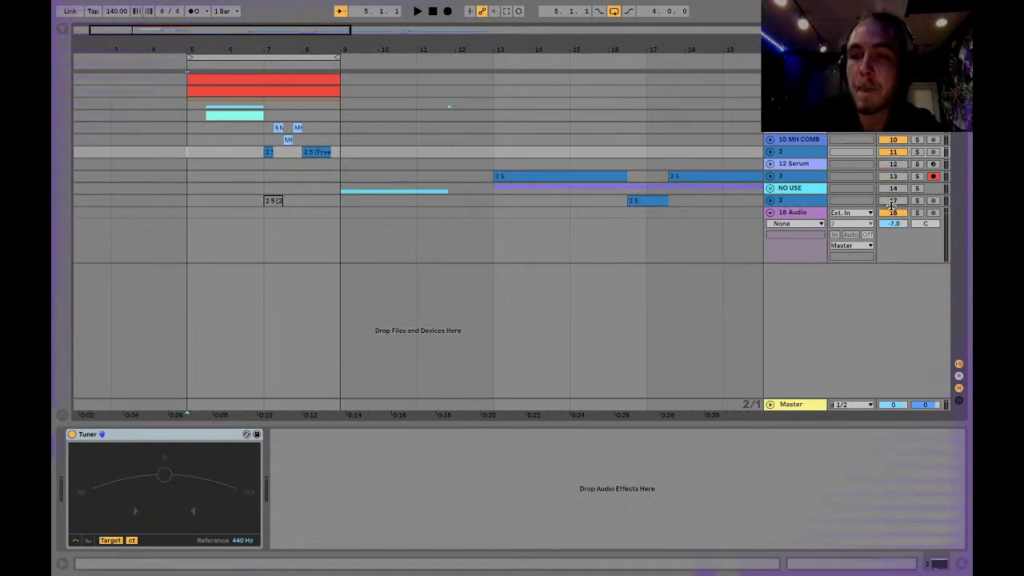
pyautogui.press('space')
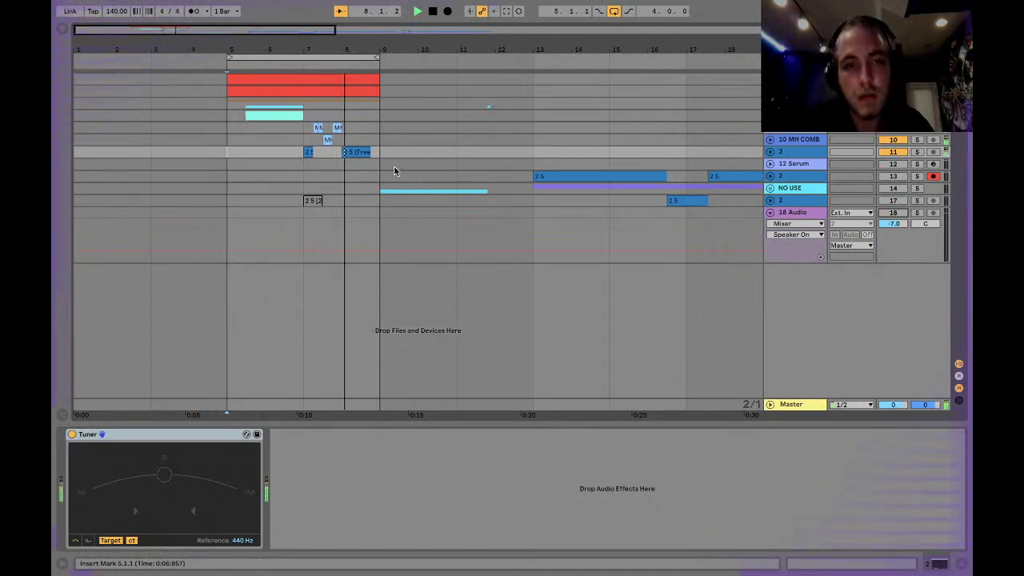
pyautogui.press('space')
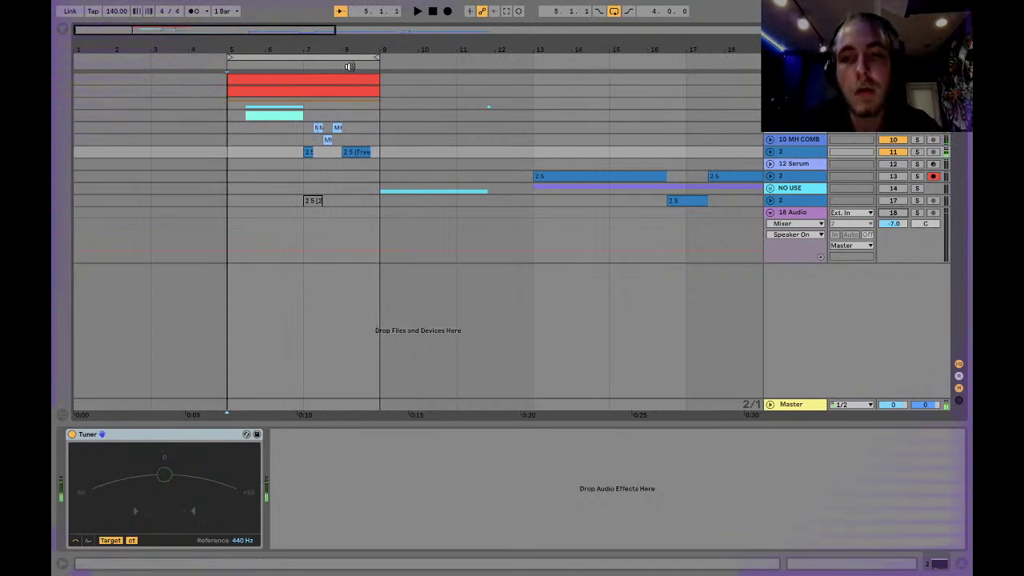
# Step: Show the browser and search for VOCAL across all results
pyautogui.click(64, 31)
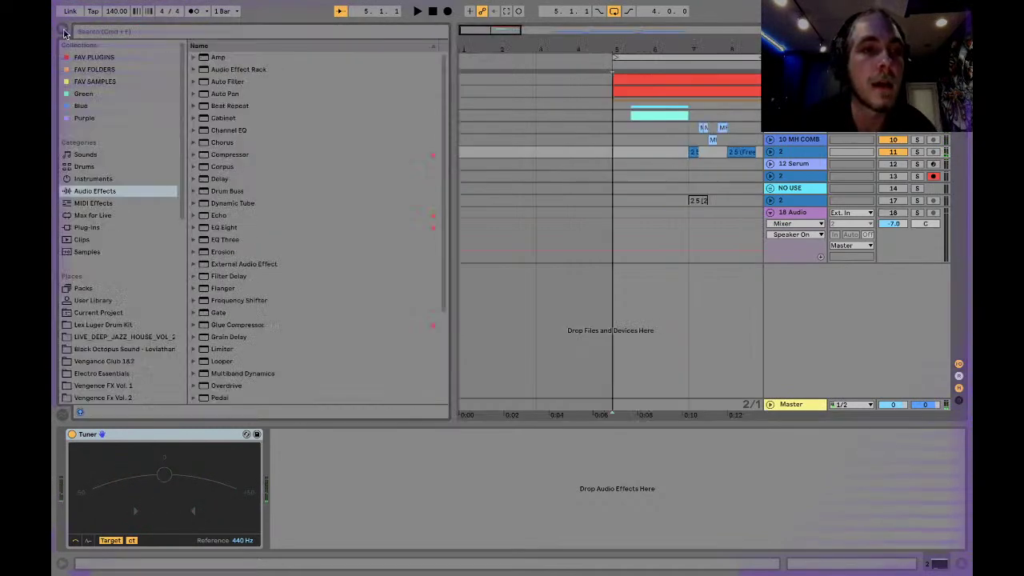
pyautogui.click(210, 35)
pyautogui.write('VOCAL')
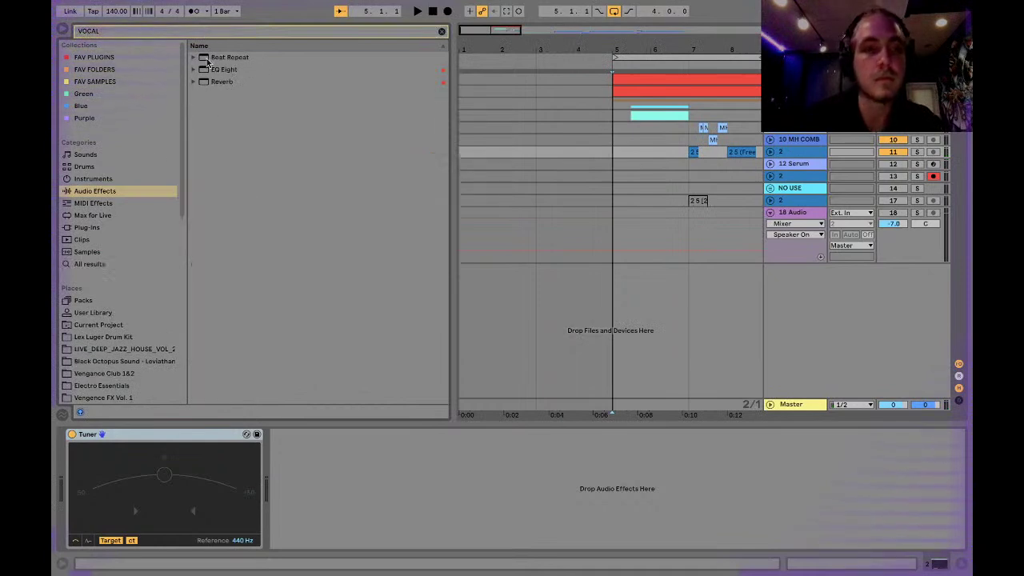
pyautogui.click(115, 265)
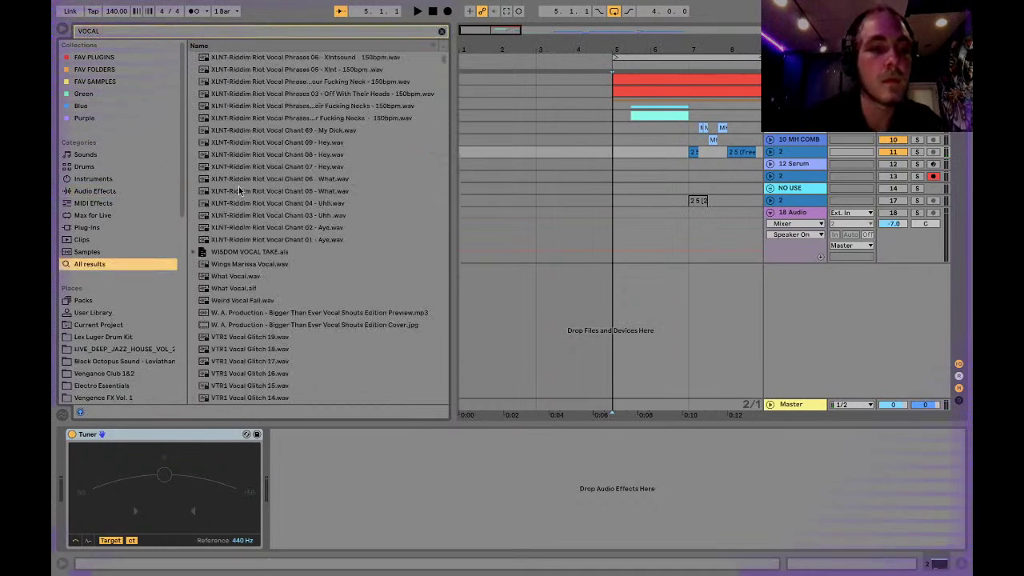
# Step: Audition the Riddim Riot vocal phrases and chants and the VTR1 Vocal Glitch samples among the search results
pyautogui.click(324, 94)
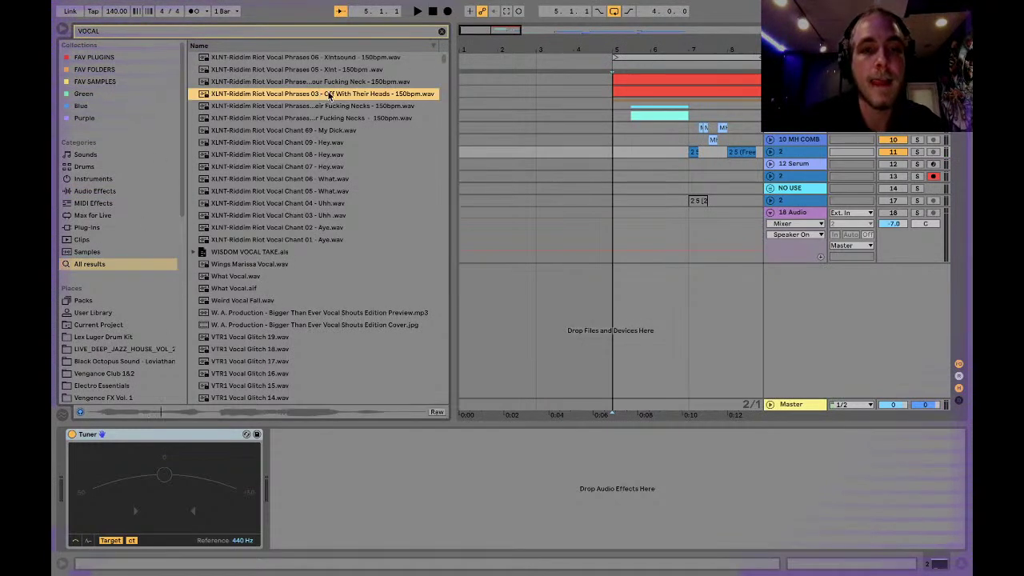
pyautogui.click(266, 214)
pyautogui.click(267, 192)
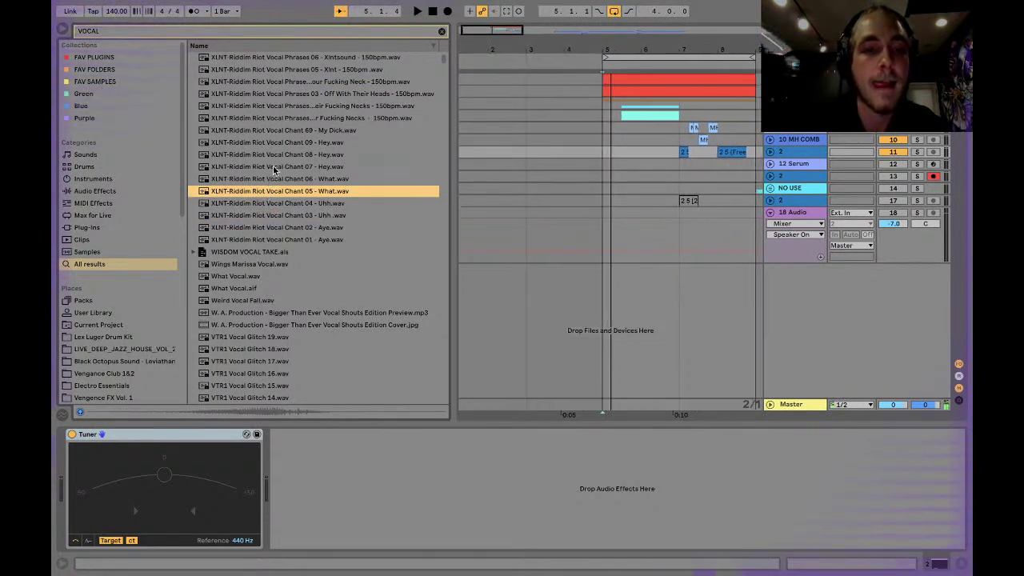
pyautogui.click(273, 168)
pyautogui.click(277, 144)
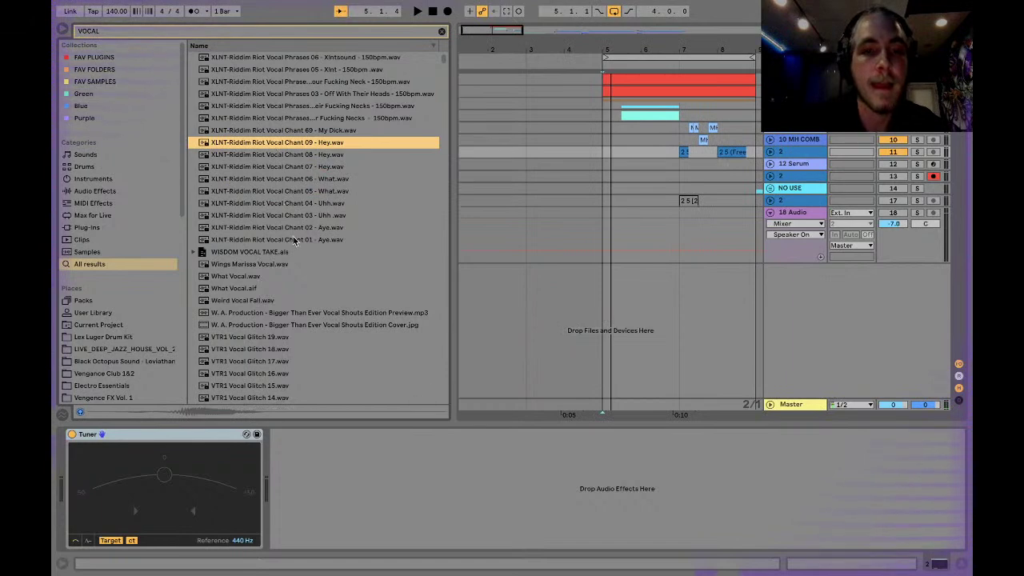
pyautogui.click(294, 240)
pyautogui.click(273, 362)
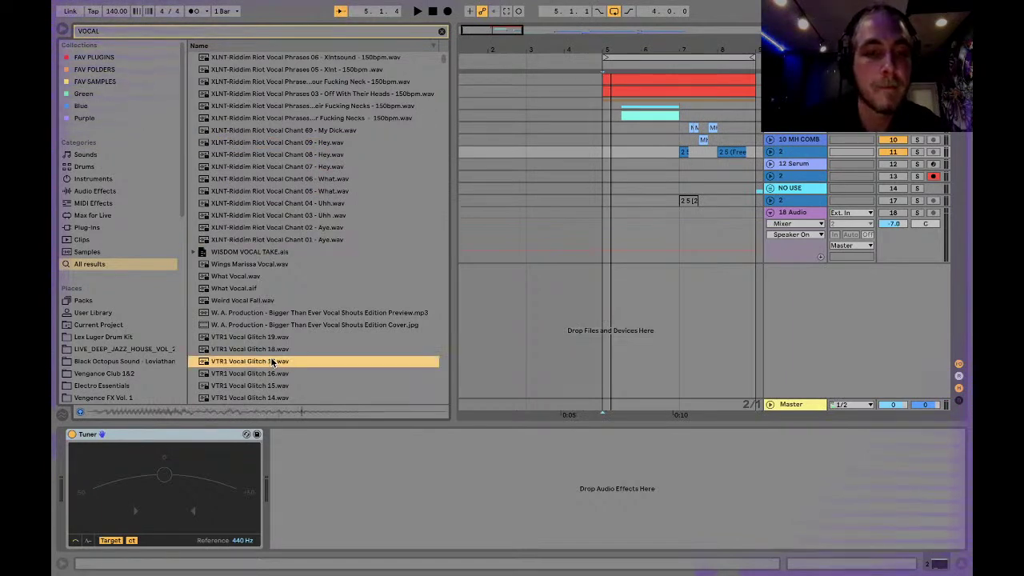
pyautogui.scroll(-3, 273, 362)
pyautogui.click(273, 359)
pyautogui.scroll(-5, 273, 359)
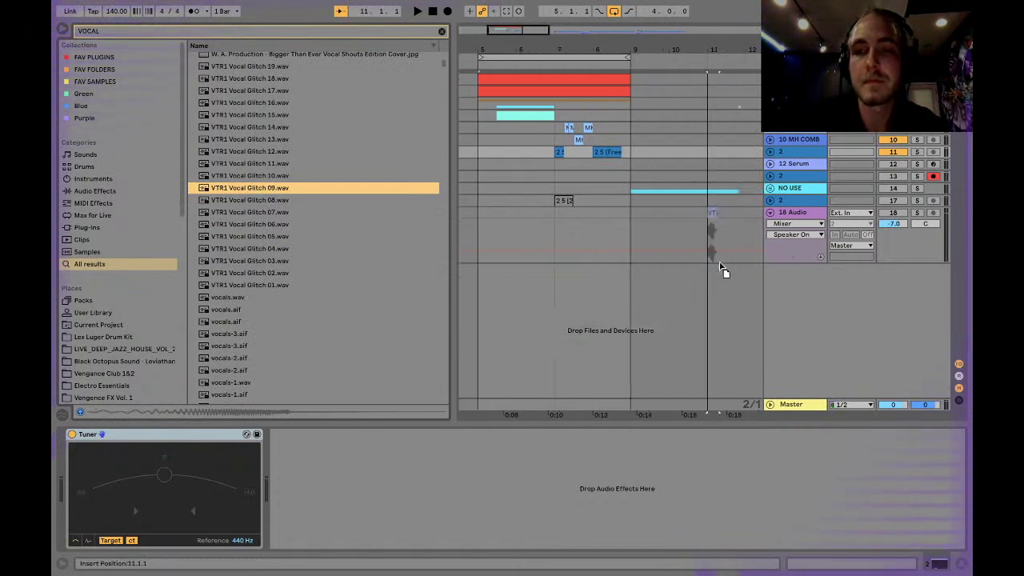
# Step: Set a 1/4 grid, place VTR1 Vocal Glitch 09.wav at 8.4.1 on a new audio track and play the loop
pyautogui.rightClick(578, 289)
pyautogui.moveTo(578, 289); pyautogui.dragTo(623, 272)
pyautogui.click(597, 431)
pyautogui.press('space')
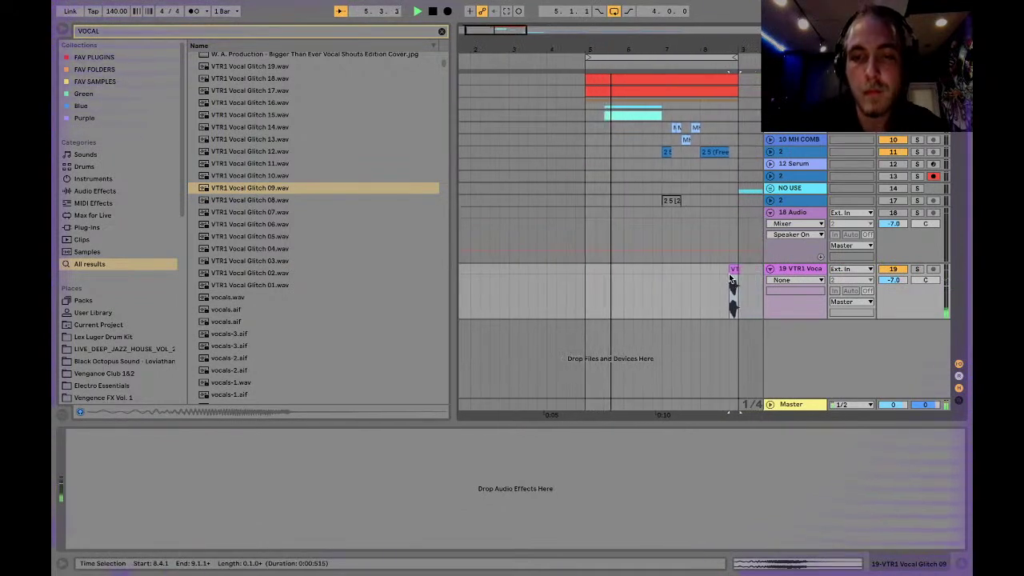
# Step: Audition the VTR1 Vocal Glitch samples from 08 down to 03
pyautogui.click(278, 201)
pyautogui.click(272, 214)
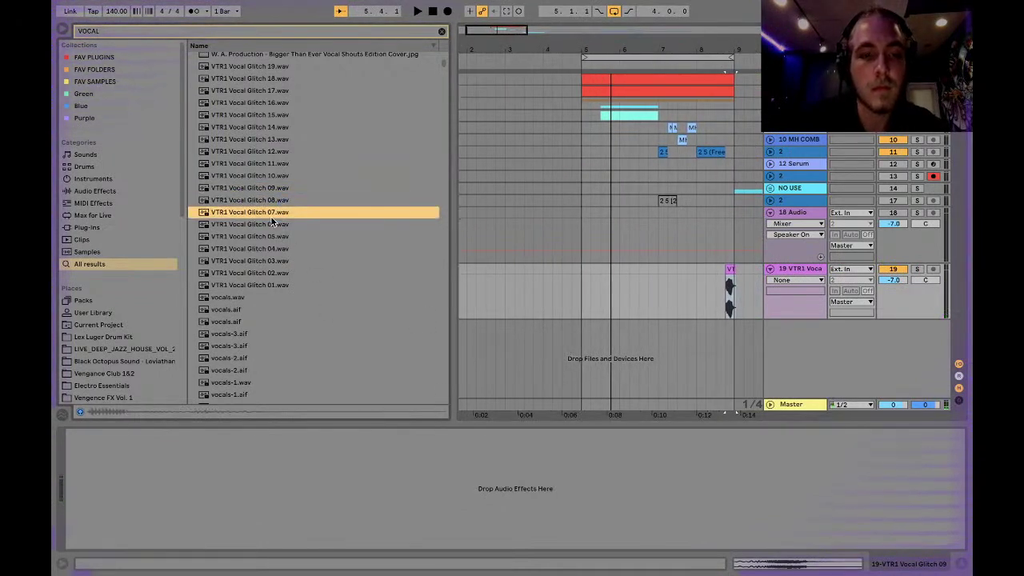
pyautogui.click(270, 236)
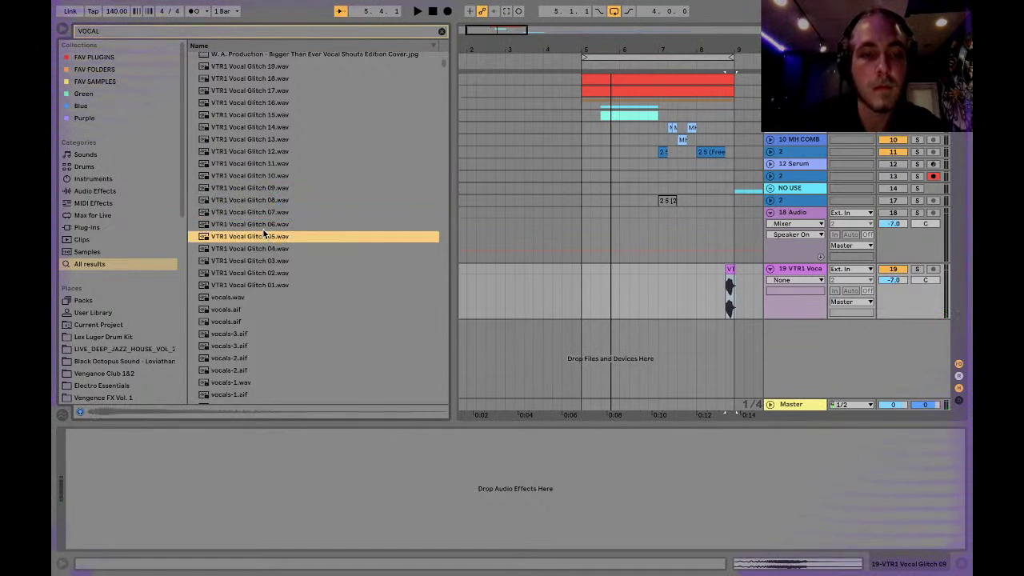
pyautogui.click(260, 261)
pyautogui.scroll(-3, 264, 267)
# Step: Replace the glitch clip at 8.4.1 with VTR1 Vocal Glitch 03.wav and play it in the arrangement
pyautogui.moveTo(256, 180); pyautogui.dragTo(730, 294)
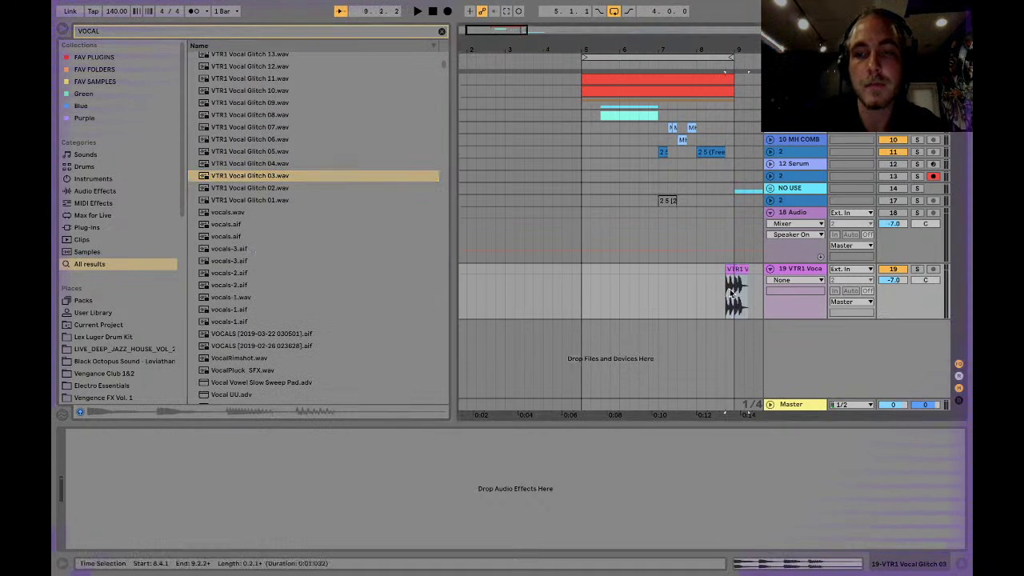
pyautogui.press('space')
pyautogui.press('space')
pyautogui.hscroll(1, 720, 268)
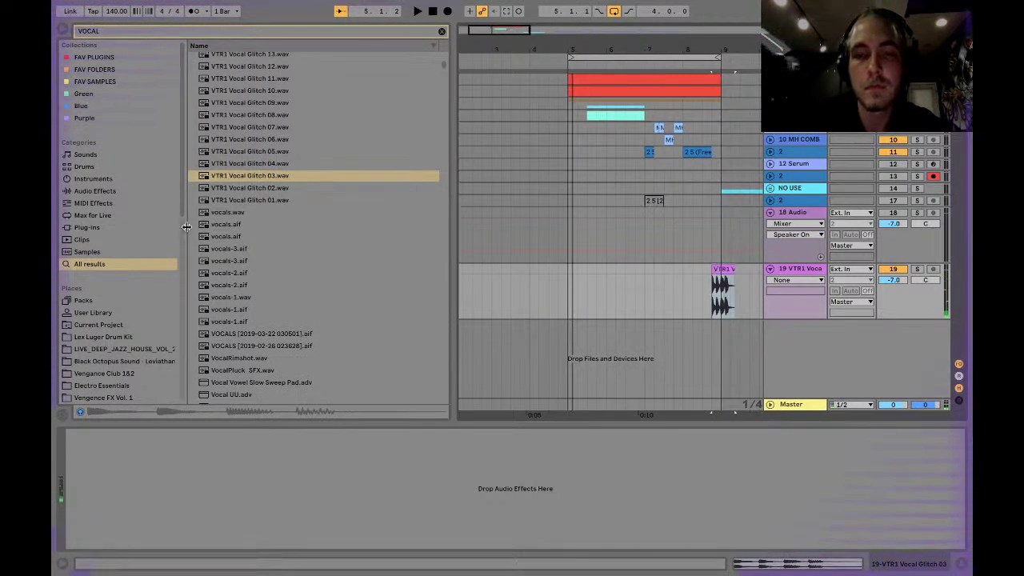
# Step: Audition further vocal samples in the search results, including Vocal Shout 1.wav
pyautogui.click(249, 263)
pyautogui.click(237, 285)
pyautogui.scroll(-6, 271, 317)
pyautogui.click(263, 320)
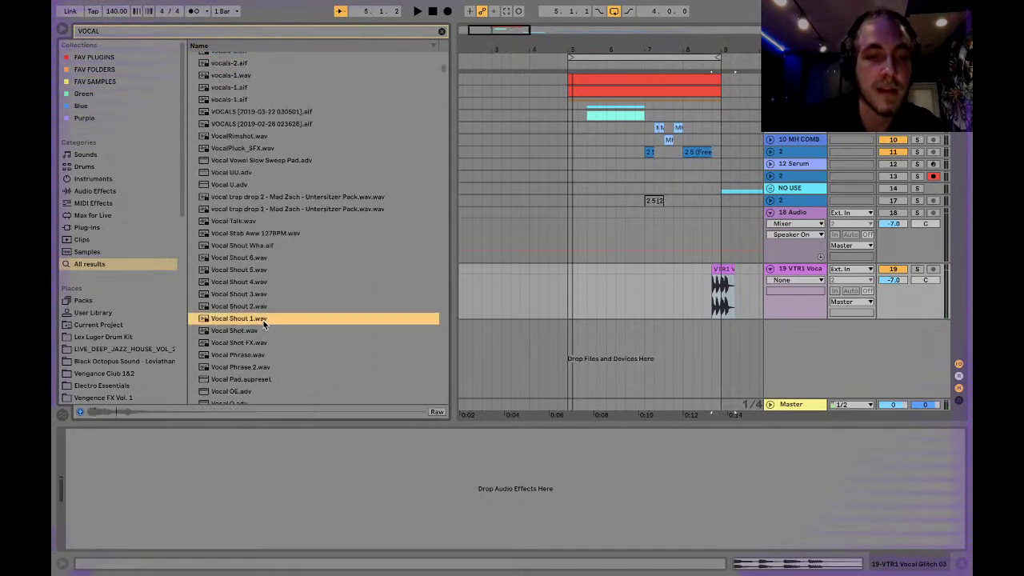
# Step: Replace the vocal glitch clip at 8.4.1 on track 19 with Vocal Shout 1.wav
pyautogui.moveTo(254, 322); pyautogui.dragTo(716, 286)
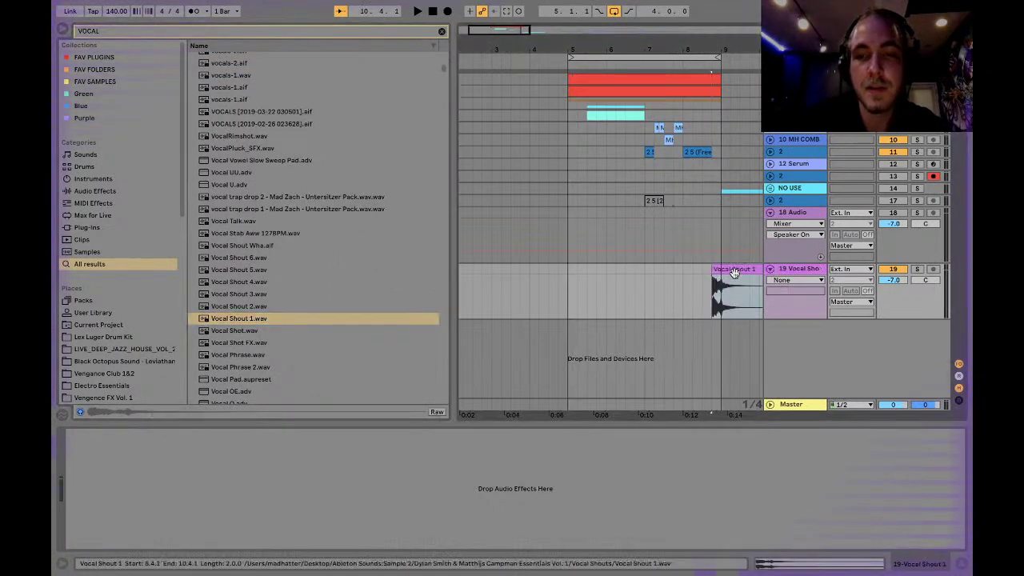
pyautogui.hscroll(2, 690, 280)
pyautogui.hscroll(-3, 704, 264)
# Step: Halve the Vocal Shout 1 clip's segment tempo to 61.84 BPM, play it and turn Warp off
pyautogui.doubleClick(755, 275)
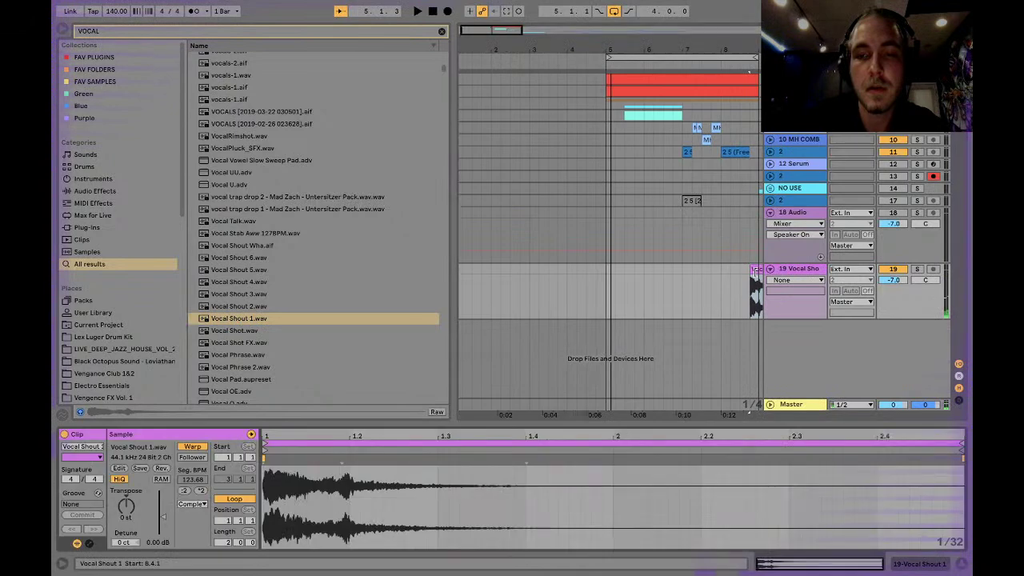
pyautogui.click(183, 490)
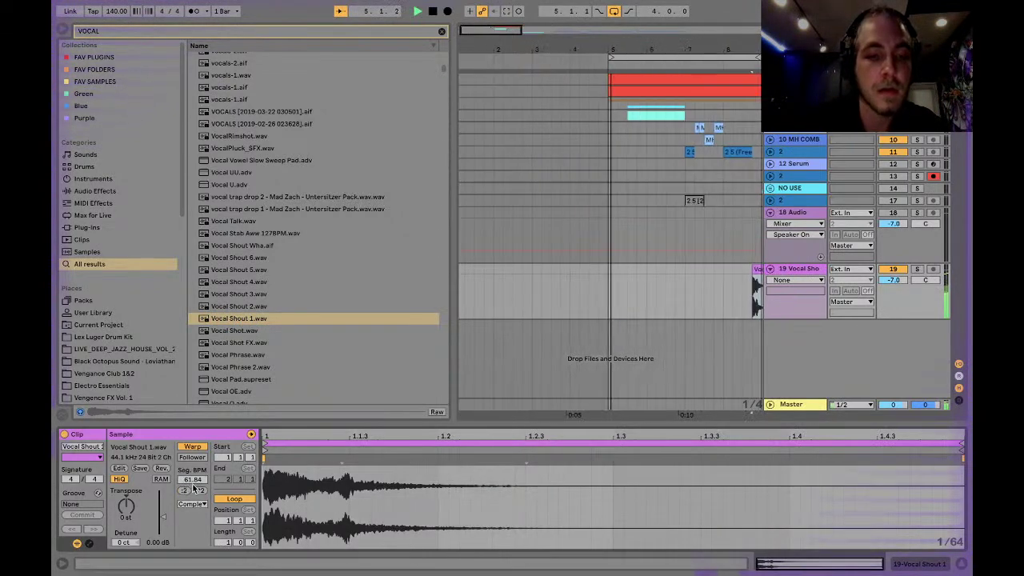
pyautogui.press('space')
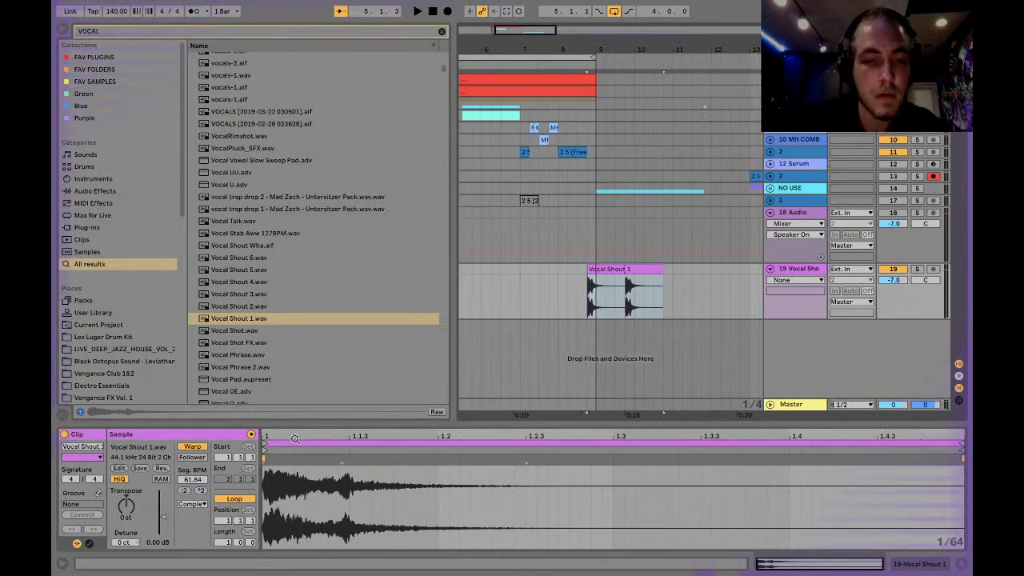
pyautogui.click(196, 446)
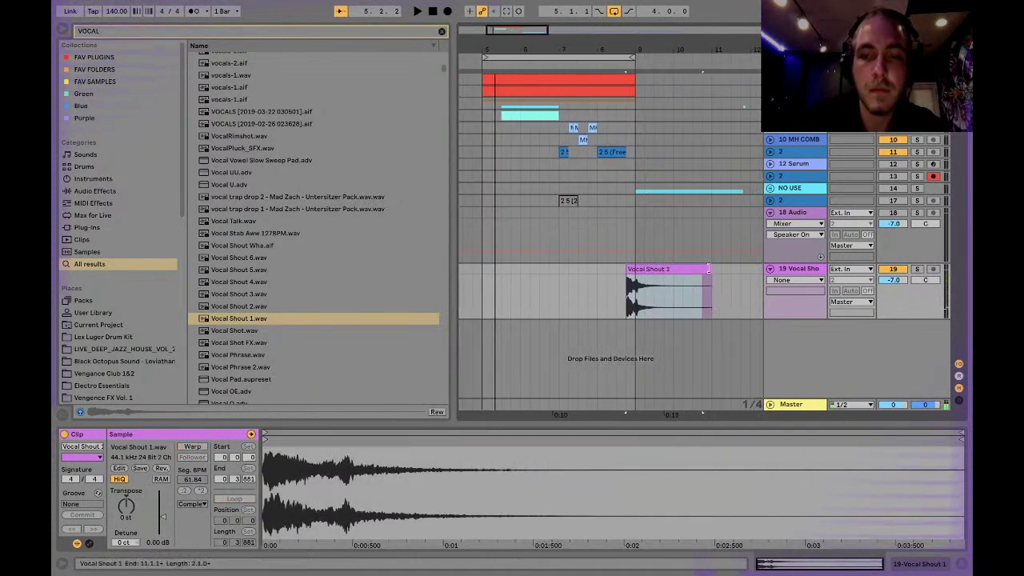
# Step: Trim the Vocal Shout 1 clip to end at 9.1.1 and transpose it to 9 semitones while auditioning it
pyautogui.click(708, 269)
pyautogui.press('super+e')
pyautogui.moveTo(181, 496); pyautogui.dragTo(127, 483)
pyautogui.press('space')
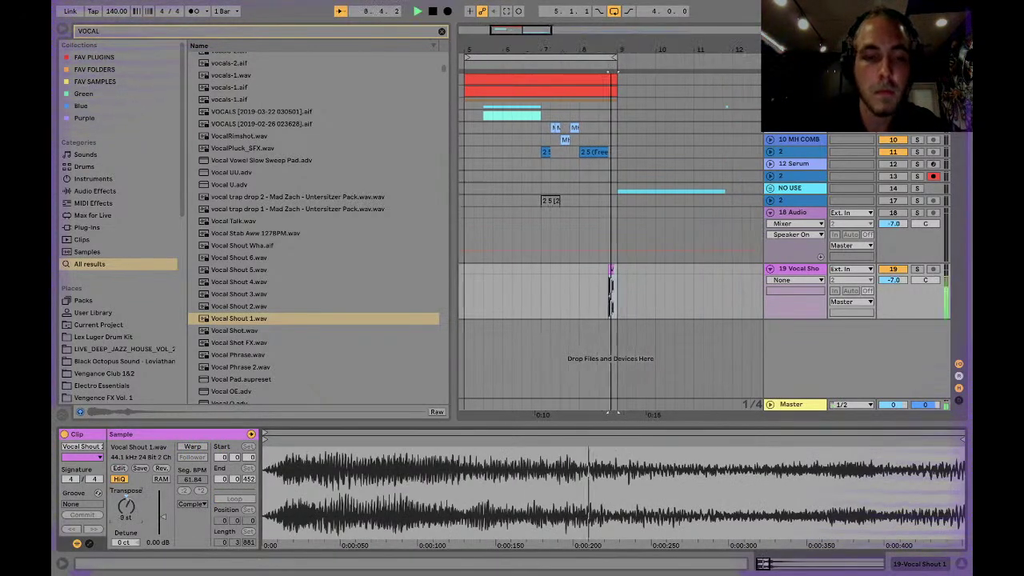
pyautogui.press('space')
pyautogui.press('space')
pyautogui.press('space')
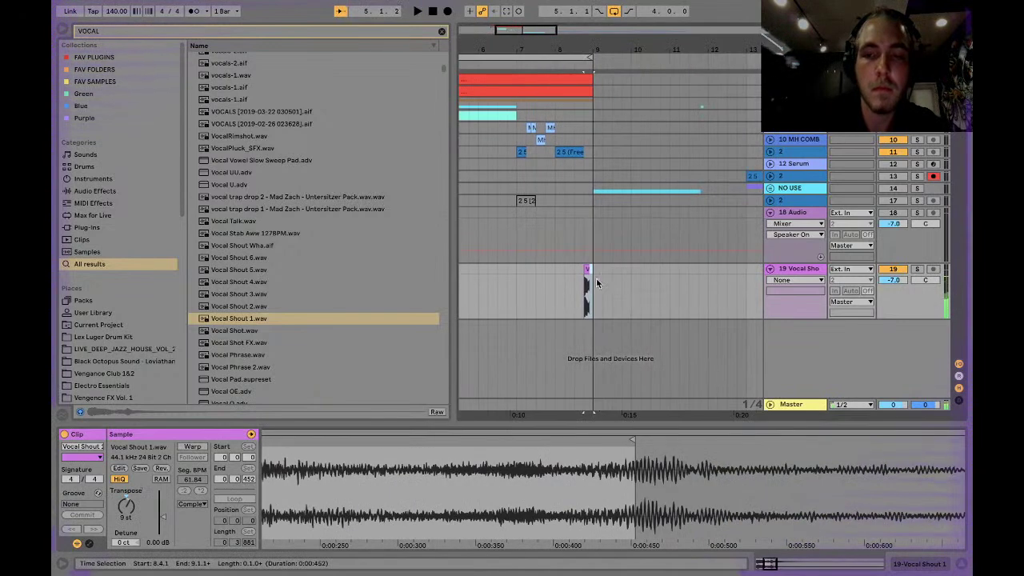
# Step: Extend the end of the Vocal Shout 1 clip on track 19 to 9.1.1, play the loop and hide the browser
pyautogui.moveTo(588, 270); pyautogui.dragTo(589, 270)
pyautogui.press('space')
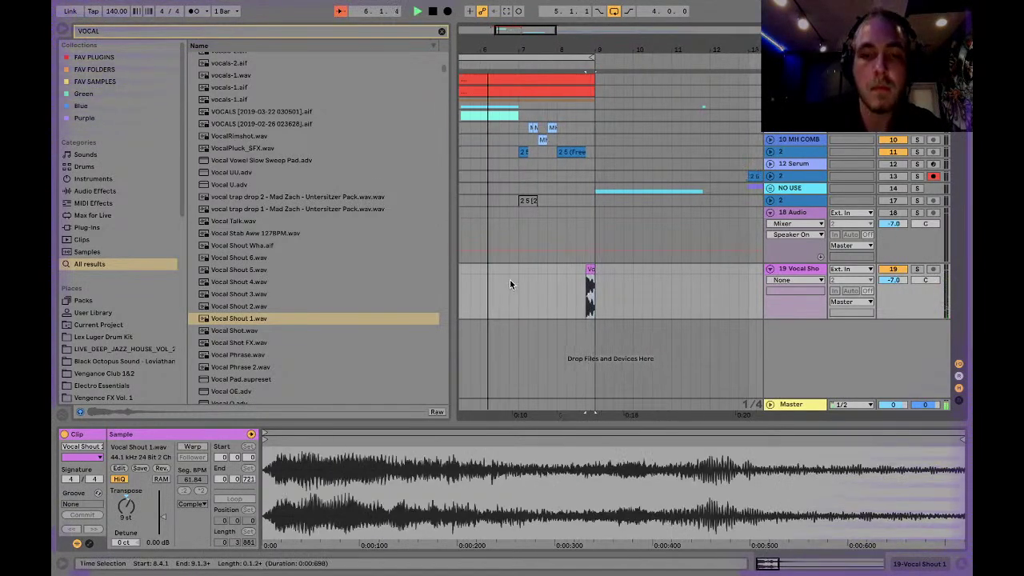
pyautogui.click(63, 30)
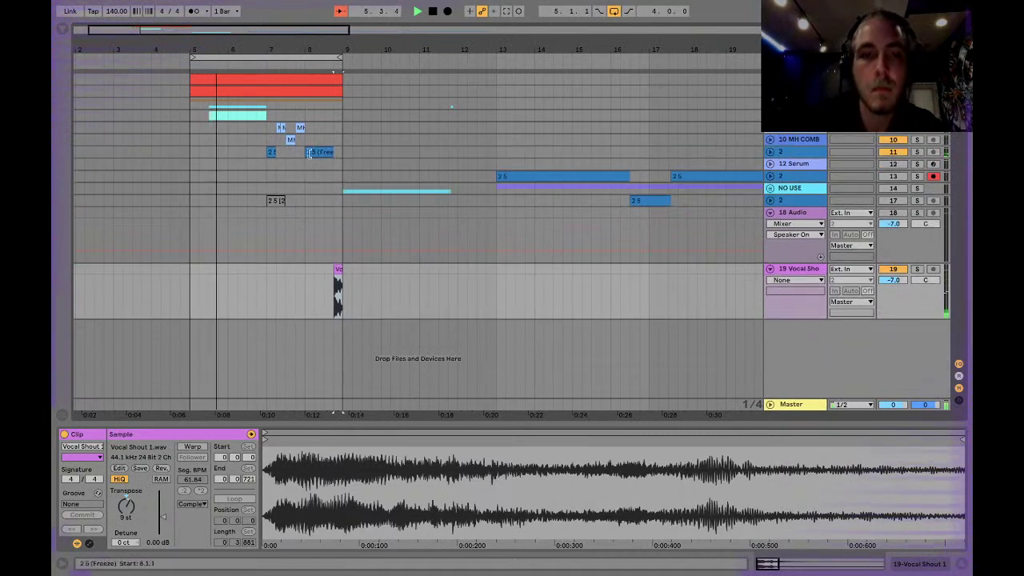
# Step: Unfold tracks 10 and 11 and raise the gain of the 2 5 (Freeze) clip at 8.1.1 to 6.25 dB
pyautogui.click(769, 139)
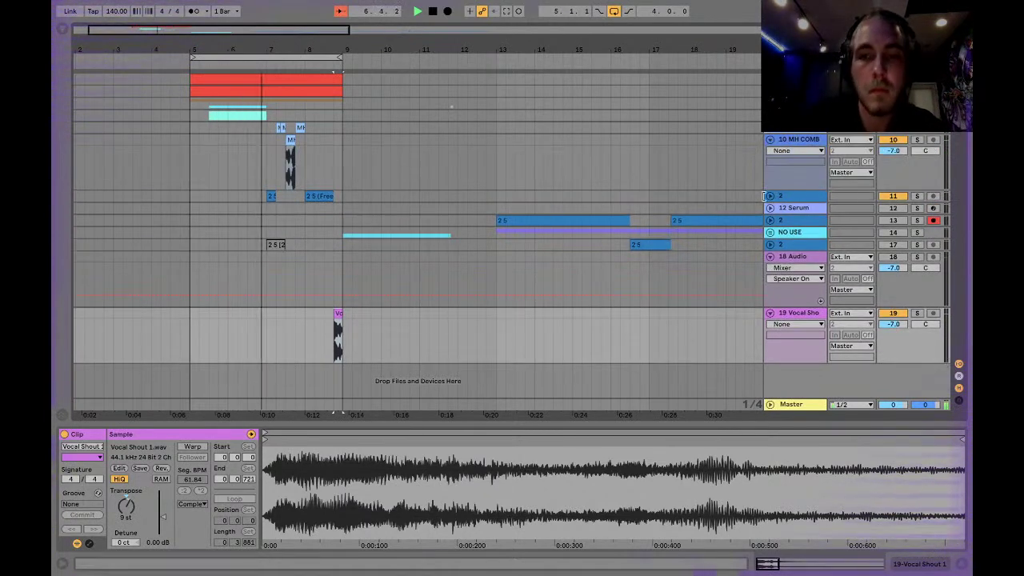
pyautogui.click(769, 196)
pyautogui.click(319, 220)
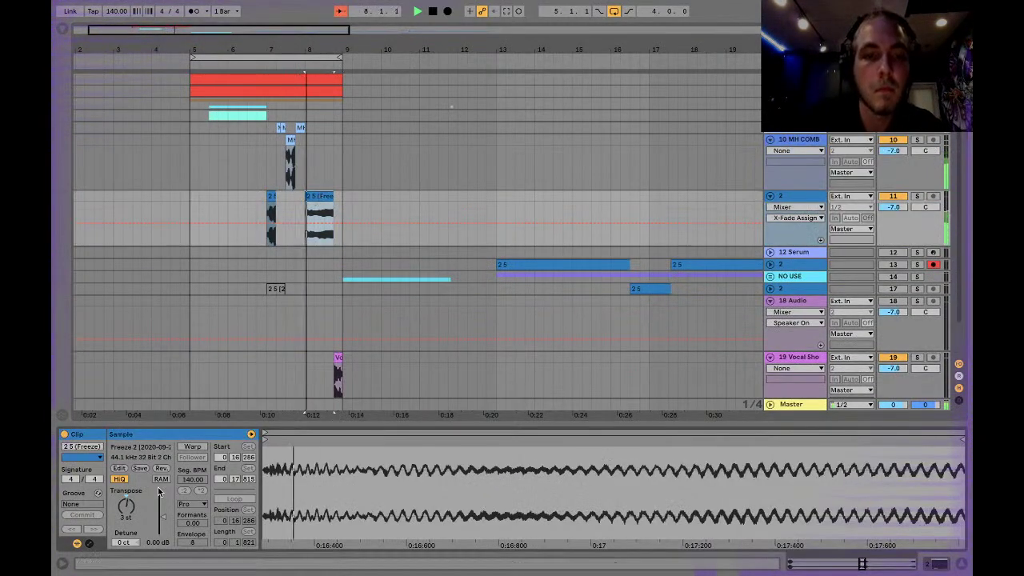
pyautogui.moveTo(167, 523); pyautogui.dragTo(162, 509)
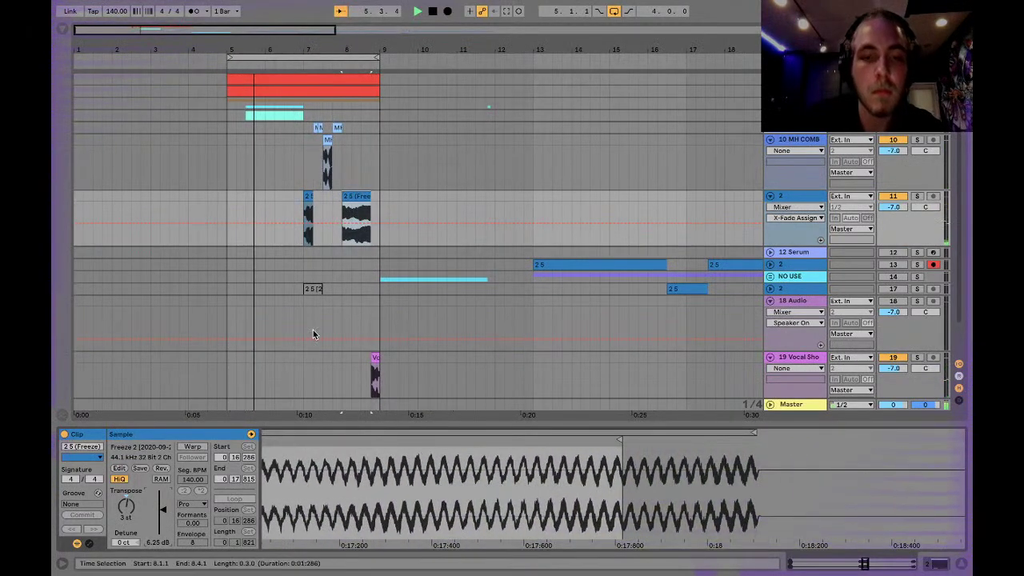
# Step: Turn Warp on for the Vocal Shout 1 clip and double its segment tempo to 166.49 BPM during playback
pyautogui.click(374, 360)
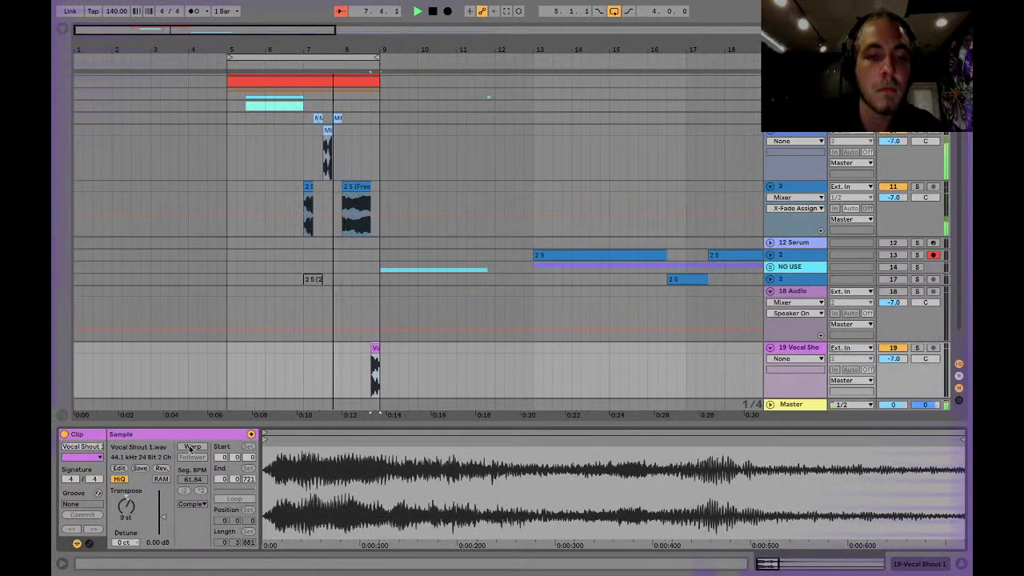
pyautogui.click(194, 447)
pyautogui.click(617, 327)
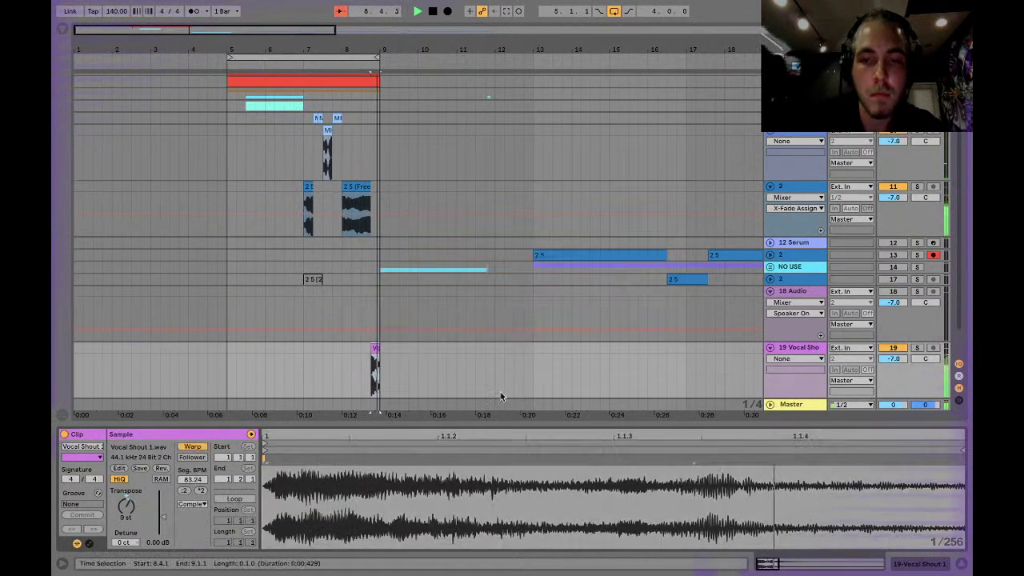
pyautogui.click(201, 491)
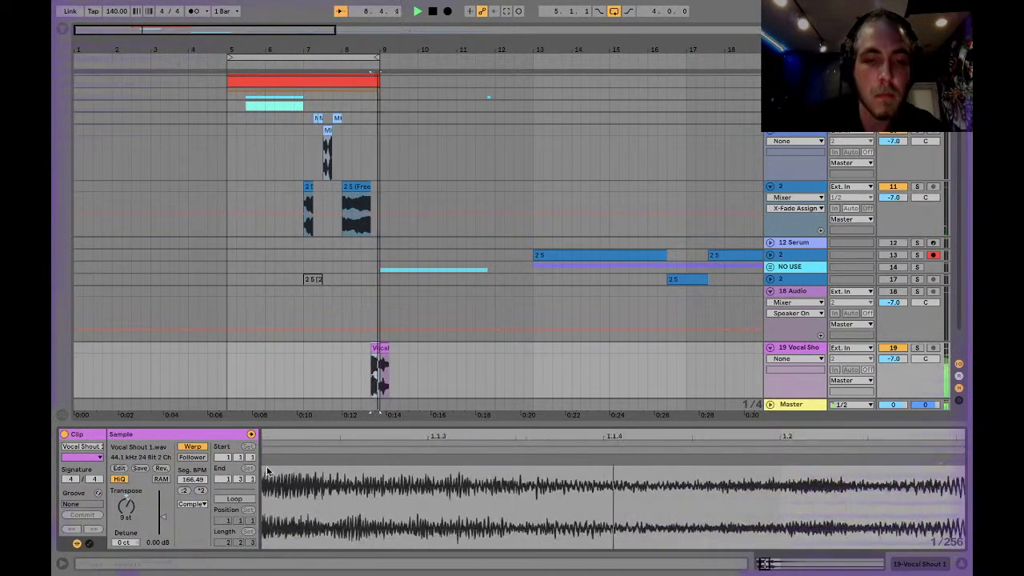
# Step: Transpose the Vocal Shout 1 clip to -3 semitones, audition it and halve its segment tempo to 83.24 BPM
pyautogui.moveTo(125, 506); pyautogui.dragTo(126, 525)
pyautogui.press('space')
pyautogui.press('space')
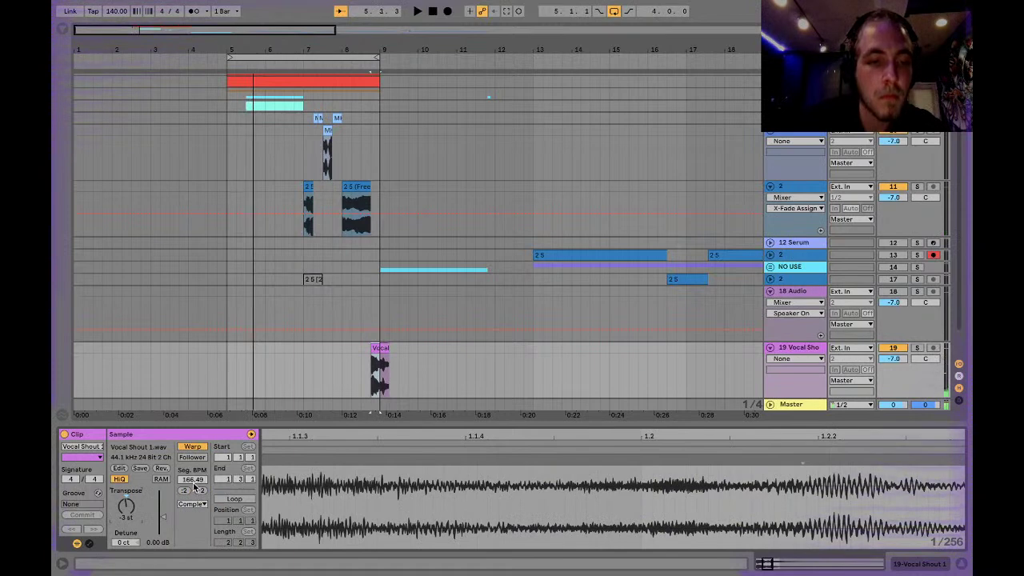
pyautogui.click(184, 490)
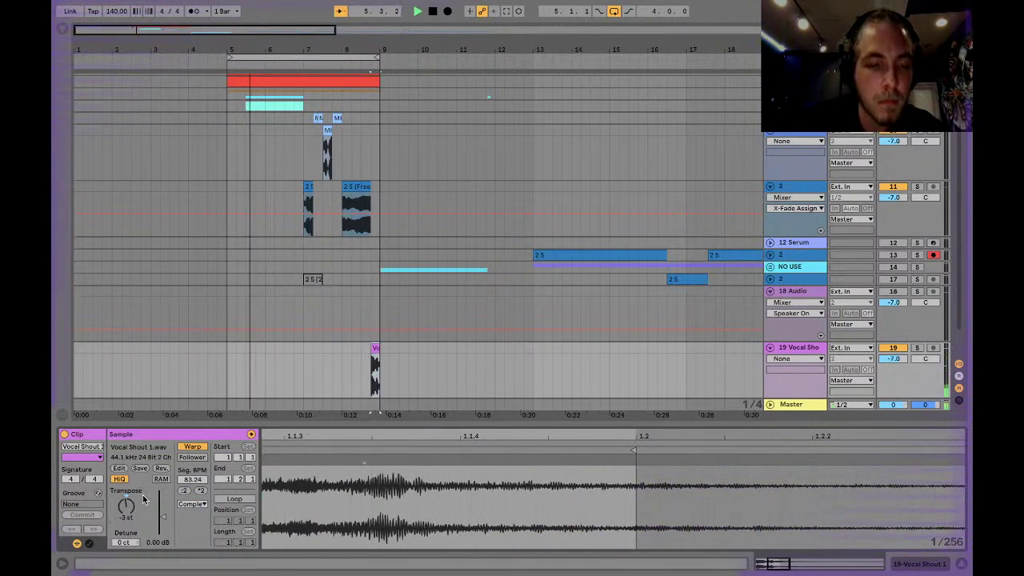
# Step: Audition the loop from 5.1.1 with the retuned vocal shout and hide the clip detail view
pyautogui.press('space')
pyautogui.press('space')
pyautogui.click(230, 305)
pyautogui.press('space')
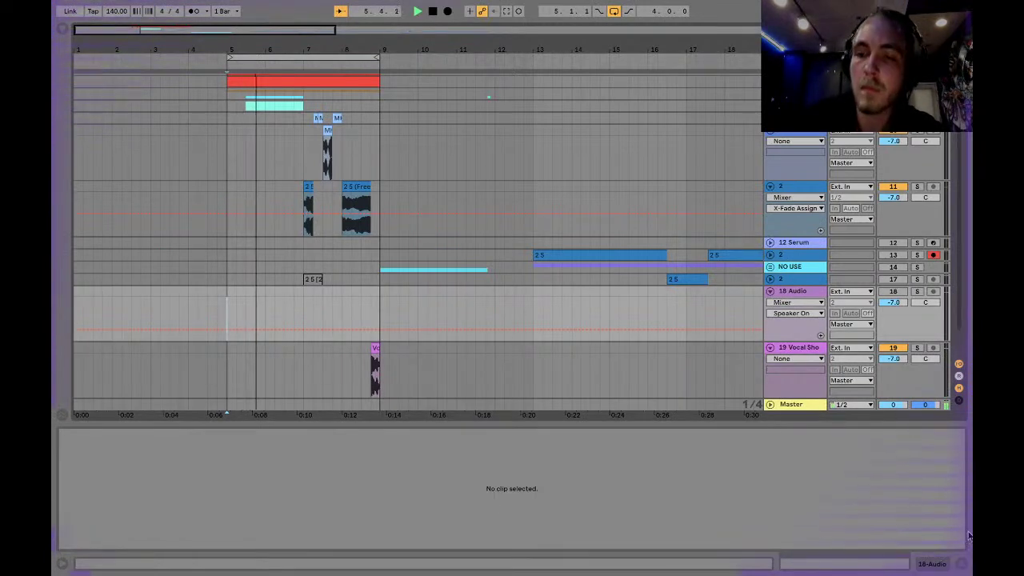
pyautogui.click(963, 564)
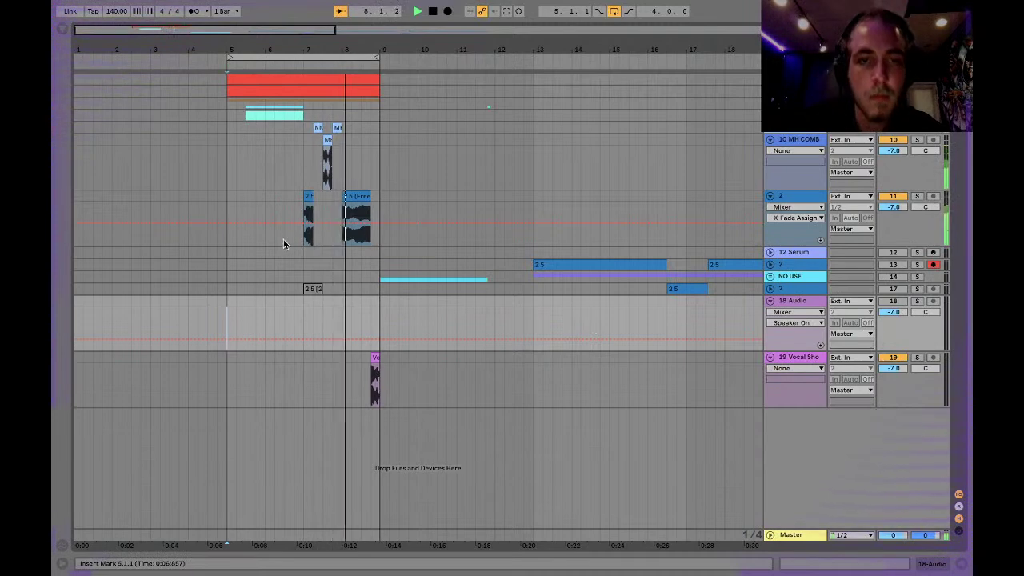
pyautogui.press('space')
# Step: Audition the bass clips around bars 7 and 8 up close, with 7.1.1 to 7.2.1 selected on track 10
pyautogui.moveTo(170, 31); pyautogui.dragTo(171, 30)
pyautogui.moveTo(327, 50); pyautogui.dragTo(327, 96)
pyautogui.moveTo(291, 165); pyautogui.dragTo(279, 155)
pyautogui.press('space')
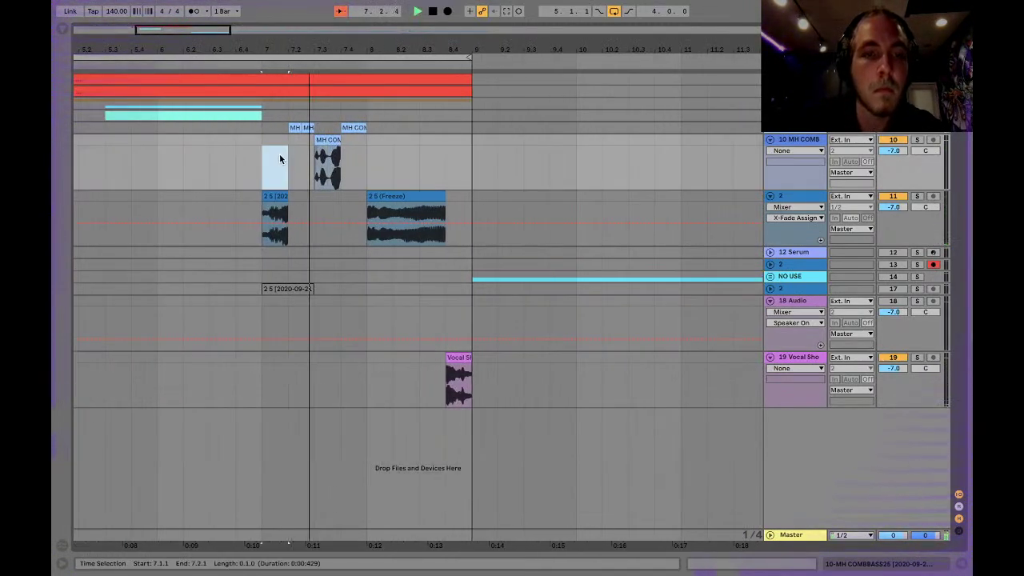
pyautogui.press('space')
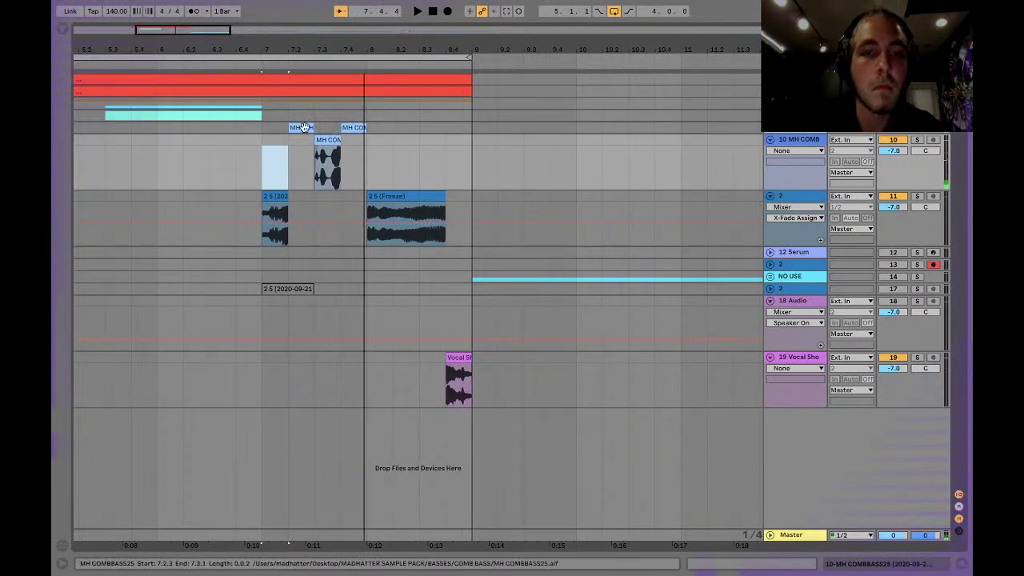
# Step: Set the arrangement grid to 1/8 and move the MH COMBBASS25 clip at 7.4.1 on BASS PLUCK out to 9.2.1
pyautogui.rightClick(393, 130)
pyautogui.click(424, 272)
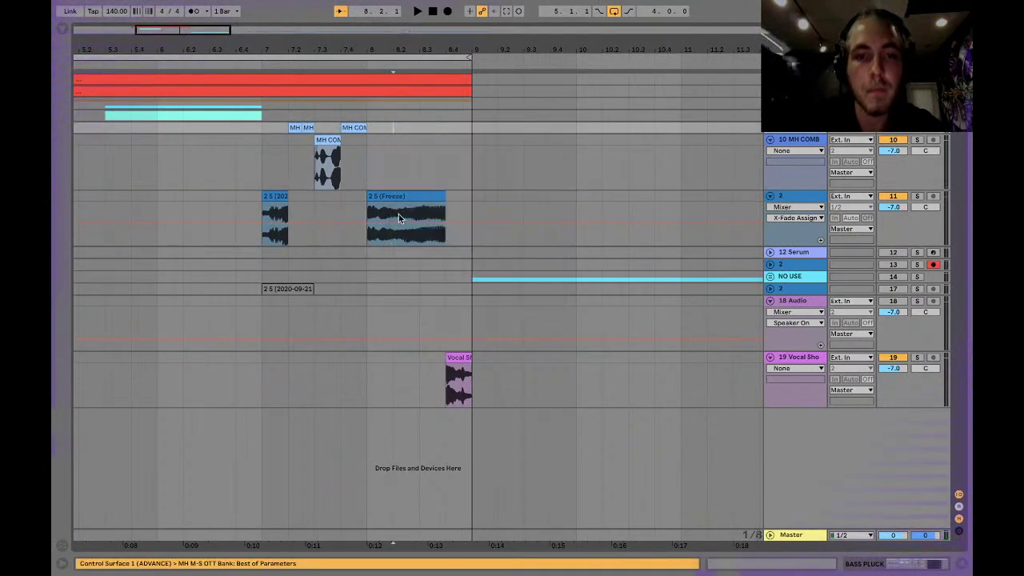
pyautogui.click(311, 127)
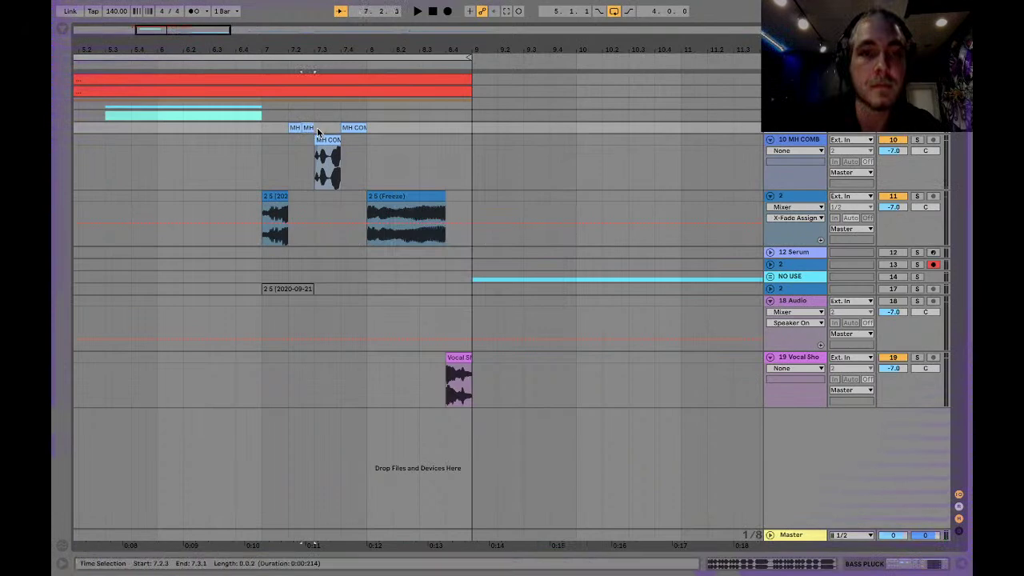
pyautogui.click(295, 126)
pyautogui.moveTo(352, 127); pyautogui.dragTo(493, 133)
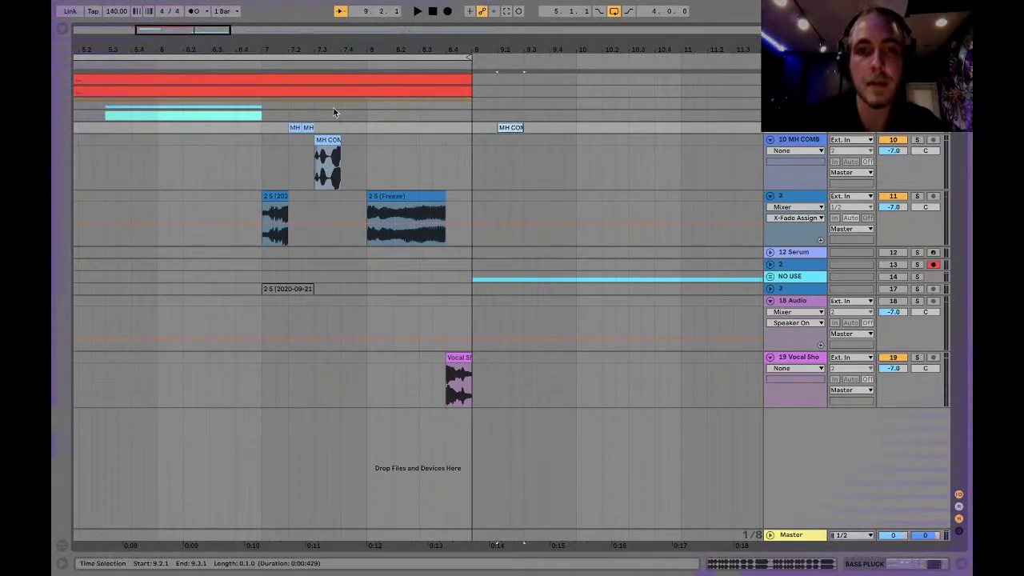
# Step: Paste the pair of short MH COMBBASS25 clips on BASS PLUCK, move them to 7.4.1 and play the result
pyautogui.click(369, 131)
pyautogui.press('super+v')
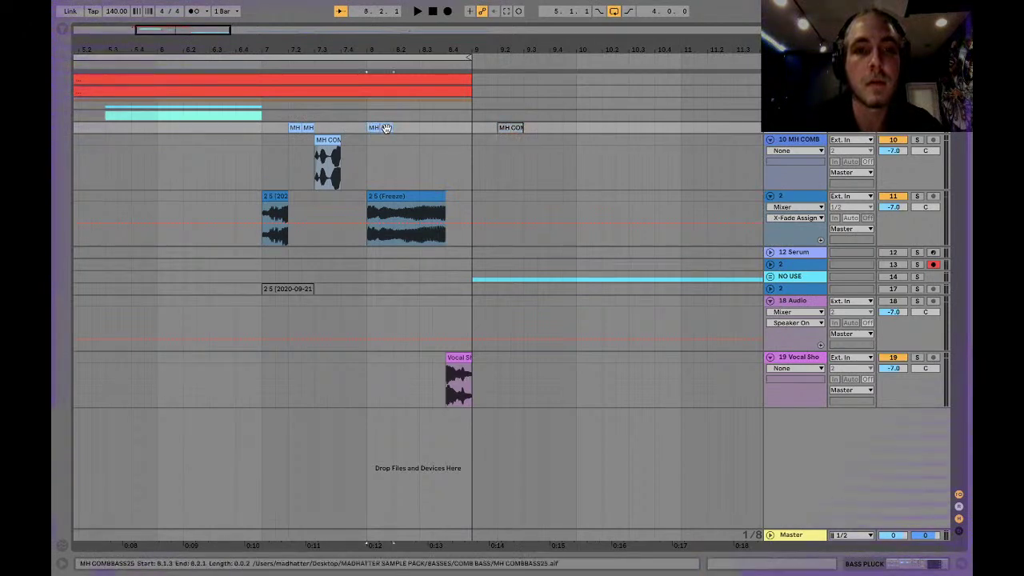
pyautogui.moveTo(385, 128); pyautogui.dragTo(347, 129)
pyautogui.click(388, 128)
pyautogui.press('space')
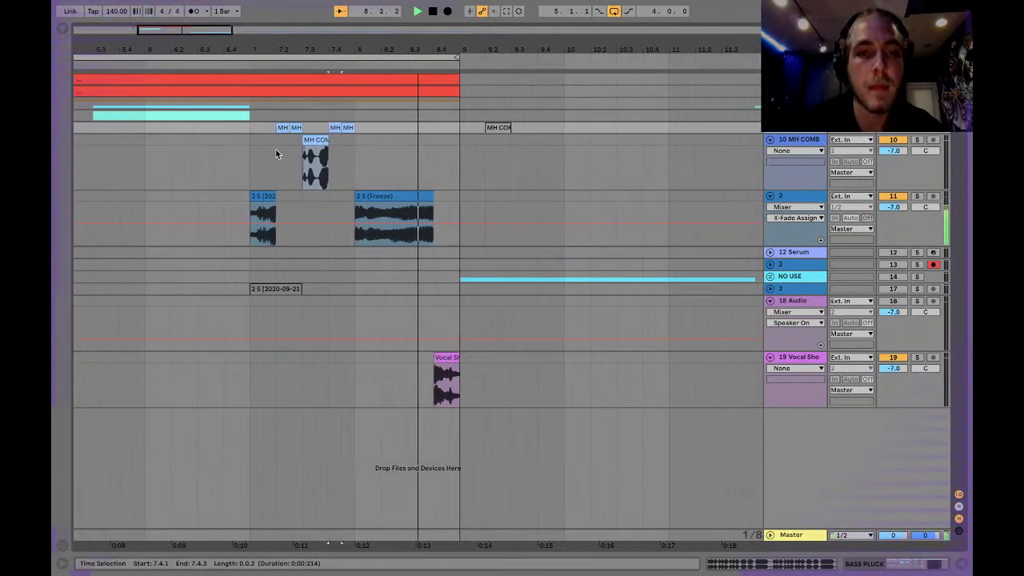
# Step: Open the new short MH COMBBASS25 clips in the clip view, adjust the end of the one at 7.4.3 and audition them
pyautogui.doubleClick(340, 128)
pyautogui.press('space')
pyautogui.press('space')
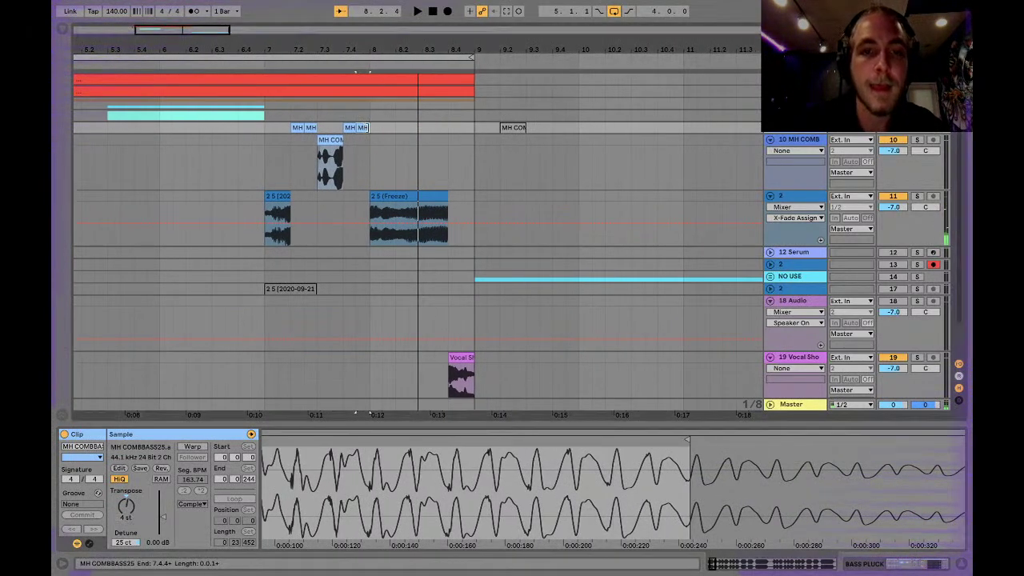
pyautogui.moveTo(366, 128); pyautogui.dragTo(369, 128)
pyautogui.press('space')
pyautogui.press('space')
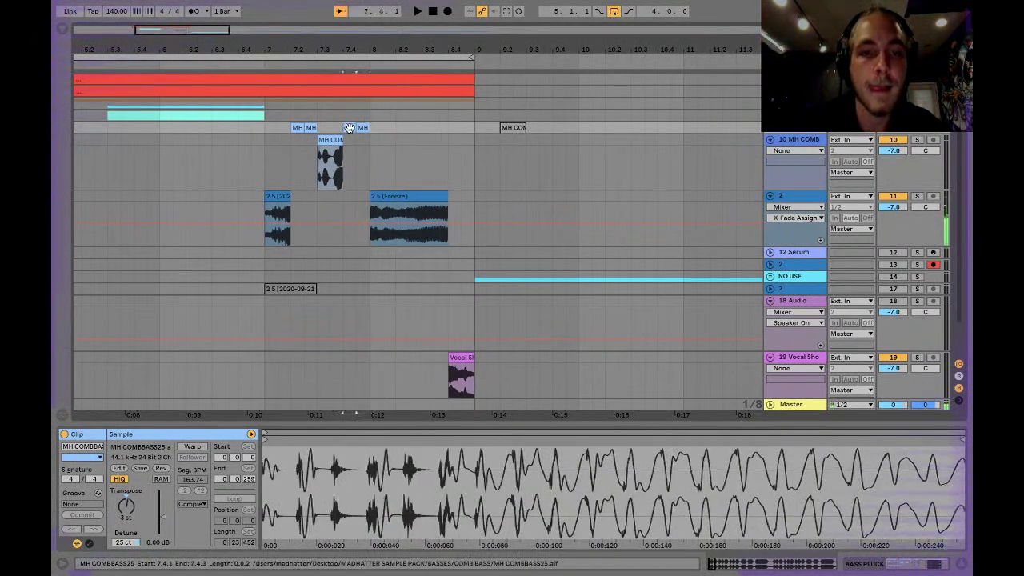
# Step: Play the loop and lower the volume of the track 19 vocal shout to -9.6 dB
pyautogui.click(271, 130)
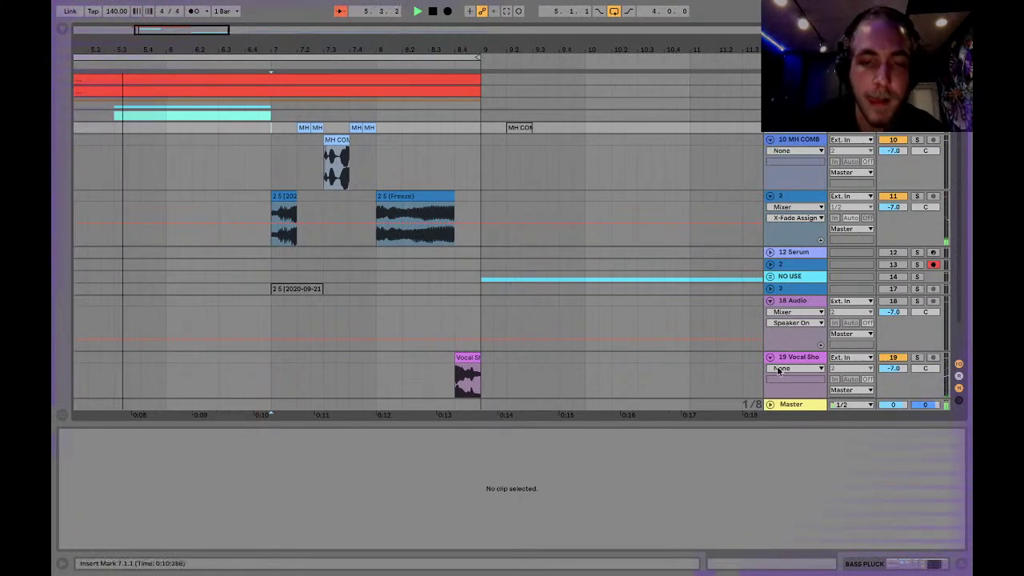
pyautogui.moveTo(469, 42); pyautogui.dragTo(469, 20)
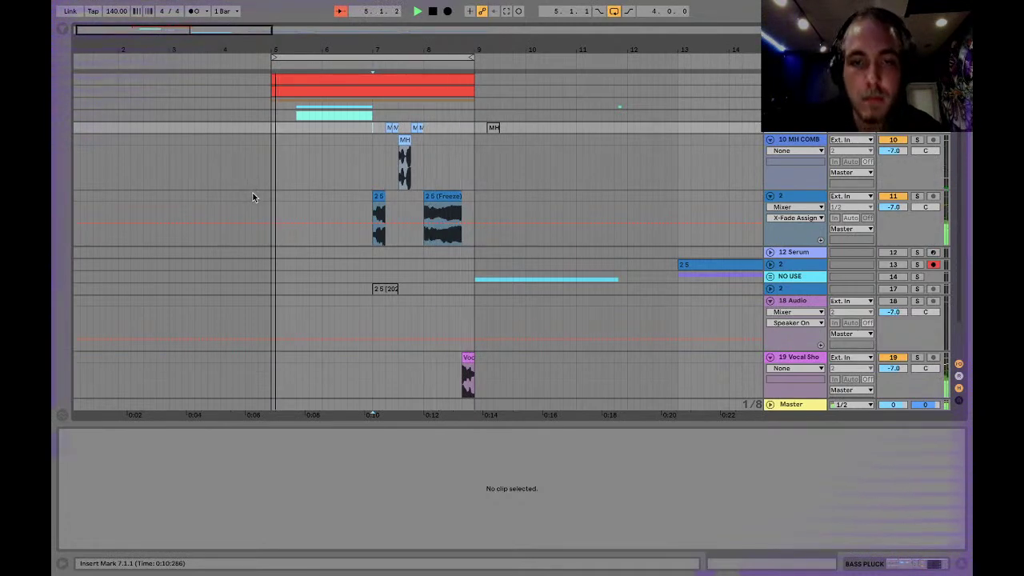
pyautogui.moveTo(886, 368); pyautogui.dragTo(887, 383)
pyautogui.press('space')
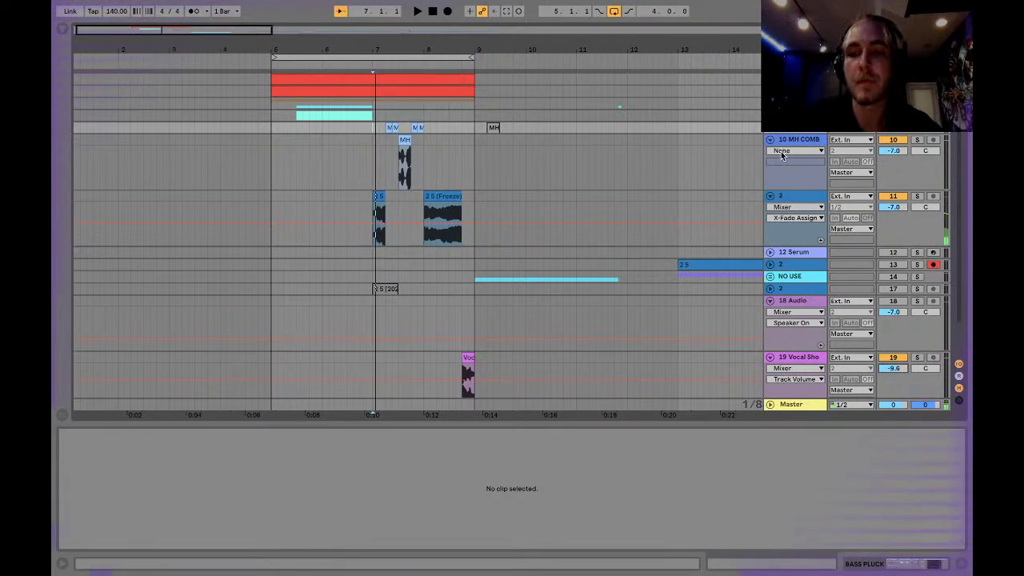
# Step: Check the live stream status in Streamlabs OBS and return to the Ableton Live arrangement
pyautogui.hotkey('ctrl', 'Left')
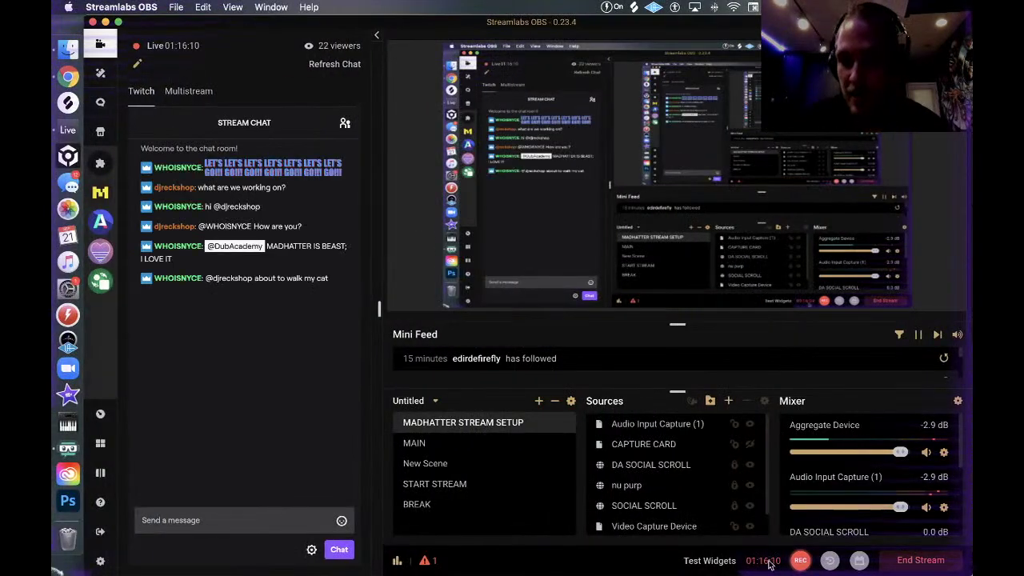
pyautogui.hotkey('ctrl', 'Right')
pyautogui.hotkey('ctrl', 'Right')
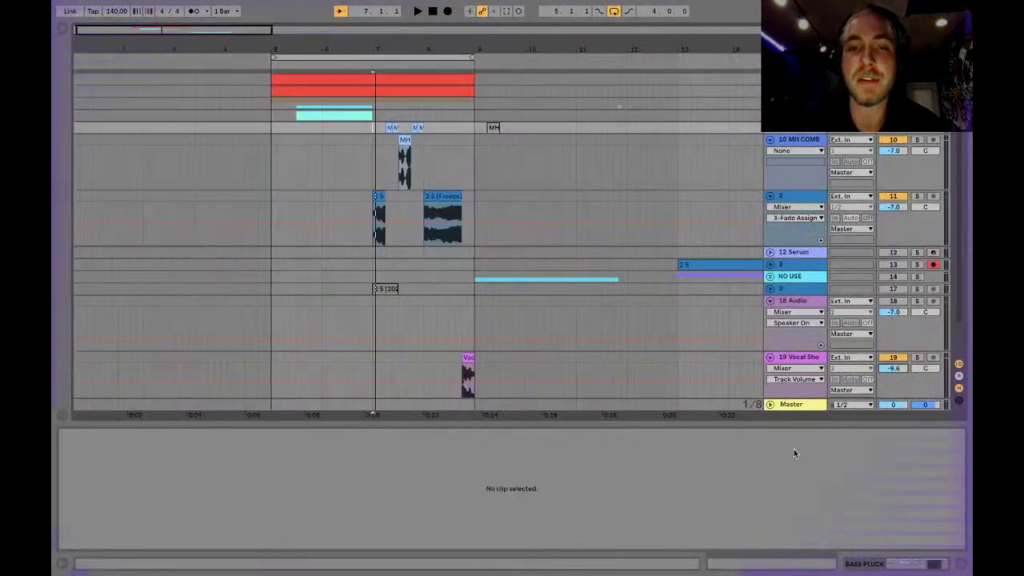
# Step: Select the bass1 MIDI clip at 5.1.1, play it soloed and unfold the track to show its FX Fil Reso automation
pyautogui.click(271, 119)
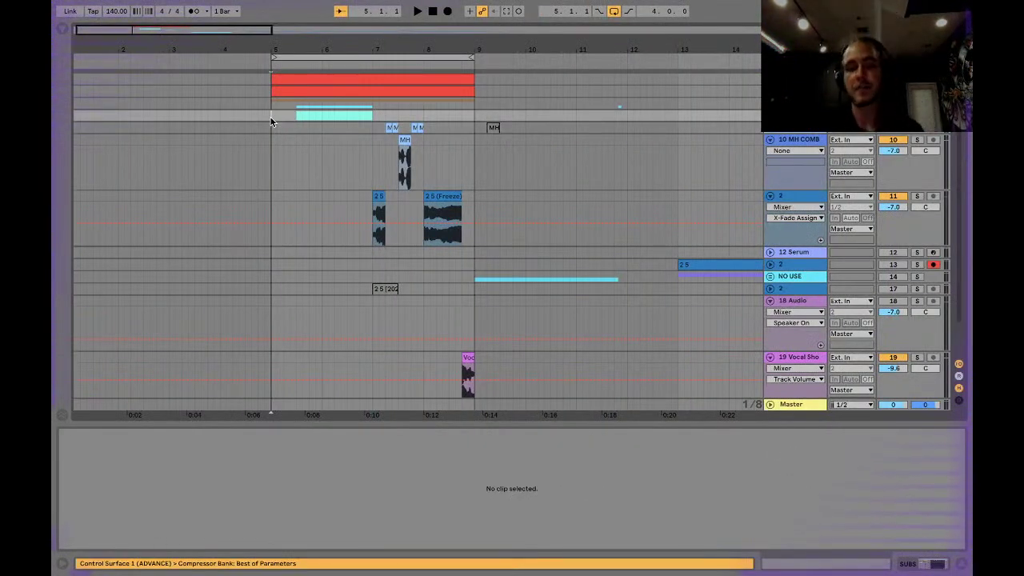
pyautogui.scroll(3, 417, 240)
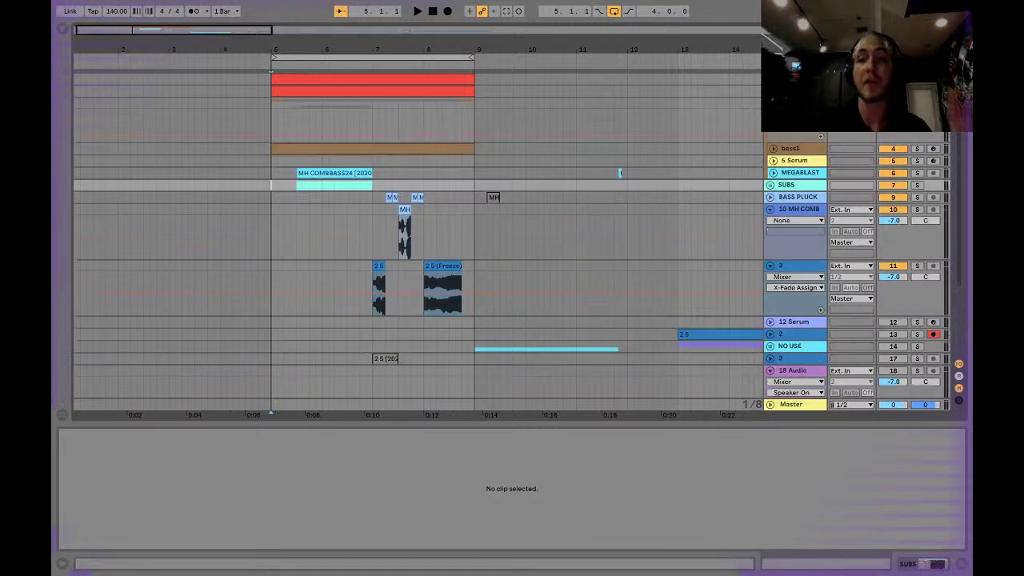
pyautogui.click(348, 149)
pyautogui.click(917, 149)
pyautogui.press('space')
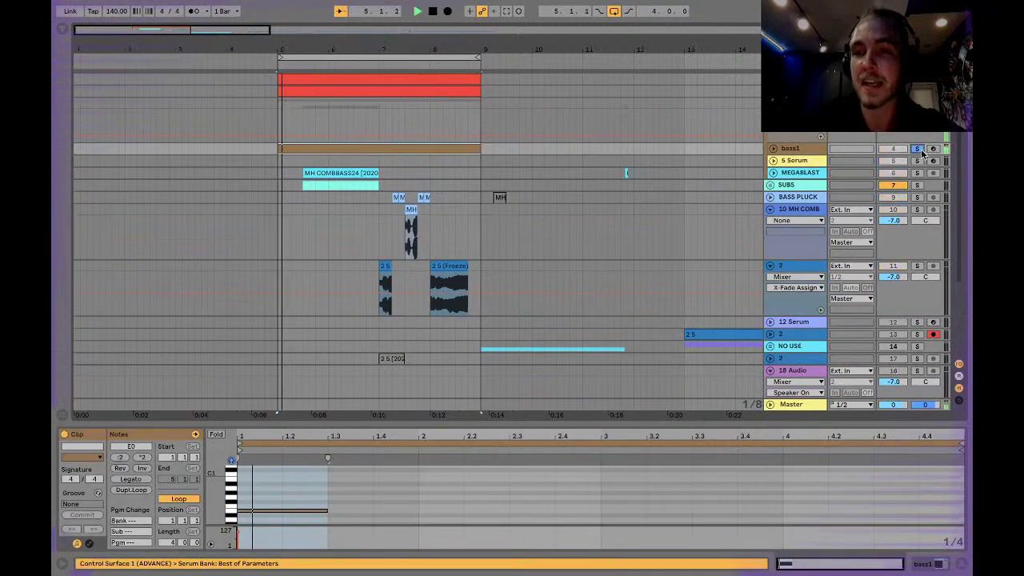
pyautogui.click(774, 149)
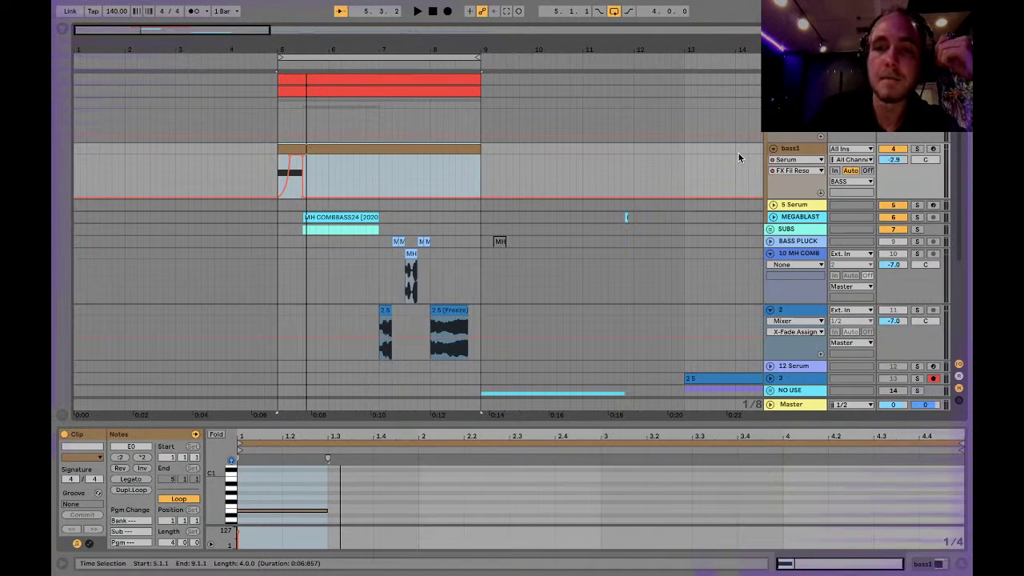
# Step: Consult the equal-tempered note frequency table in the web browser and return to the Ableton Live arrangement
pyautogui.hotkey('ctrl', 'Left')
pyautogui.hotkey('ctrl', 'Left')
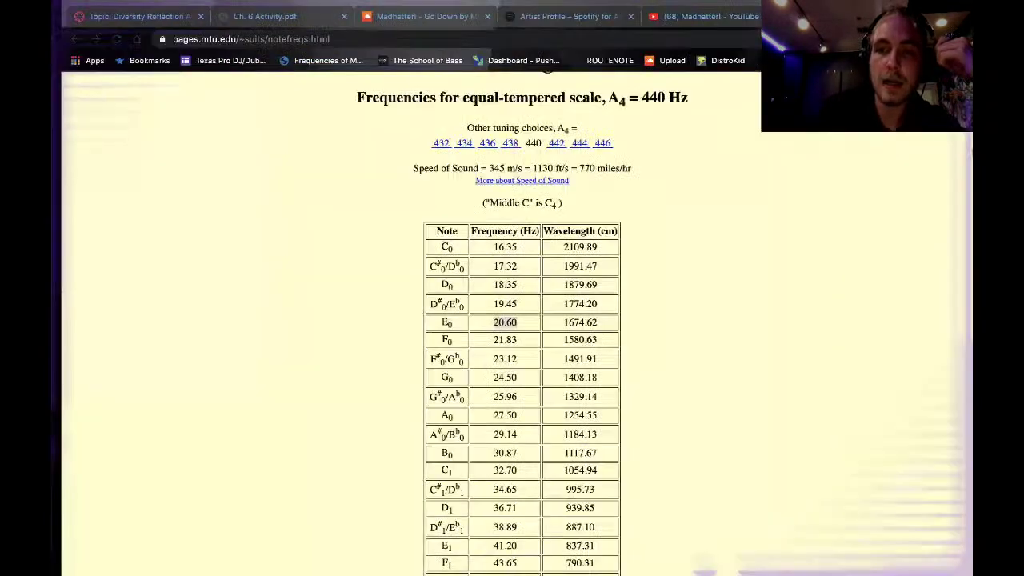
pyautogui.hotkey('ctrl', 'Right')
pyautogui.hotkey('ctrl', 'Right')
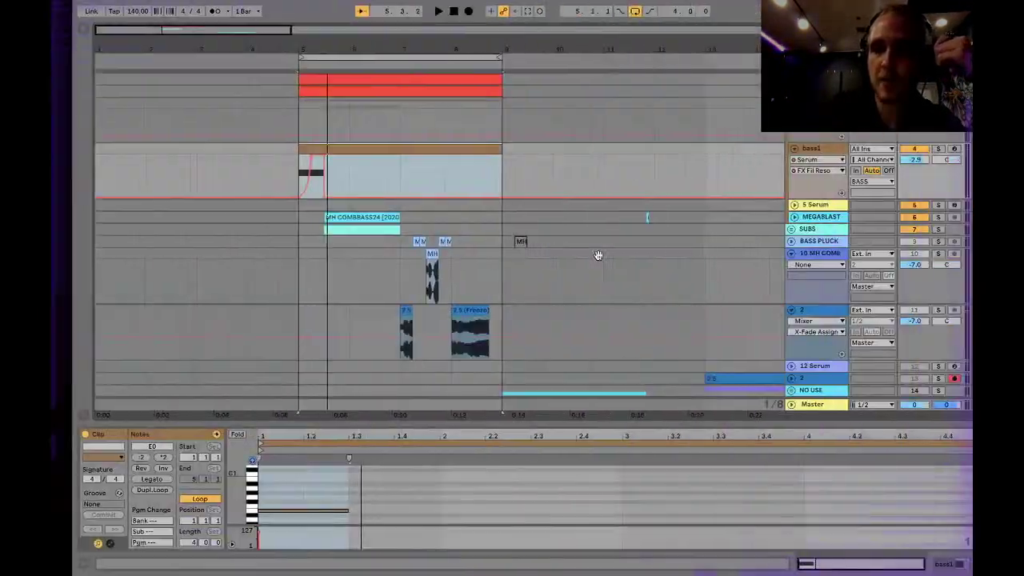